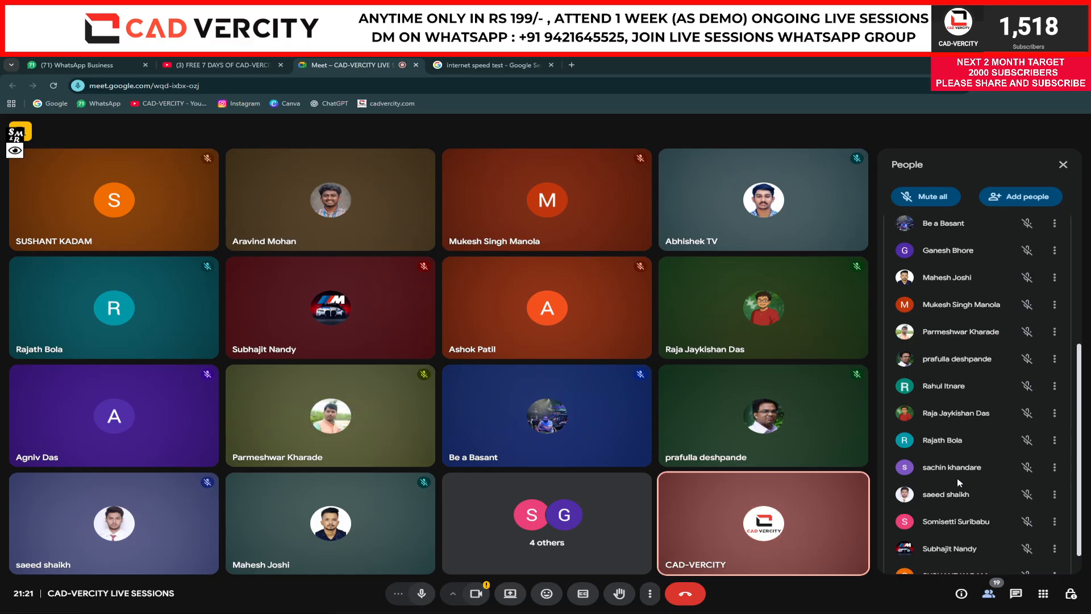
pyautogui.scroll(-1, 959, 482)
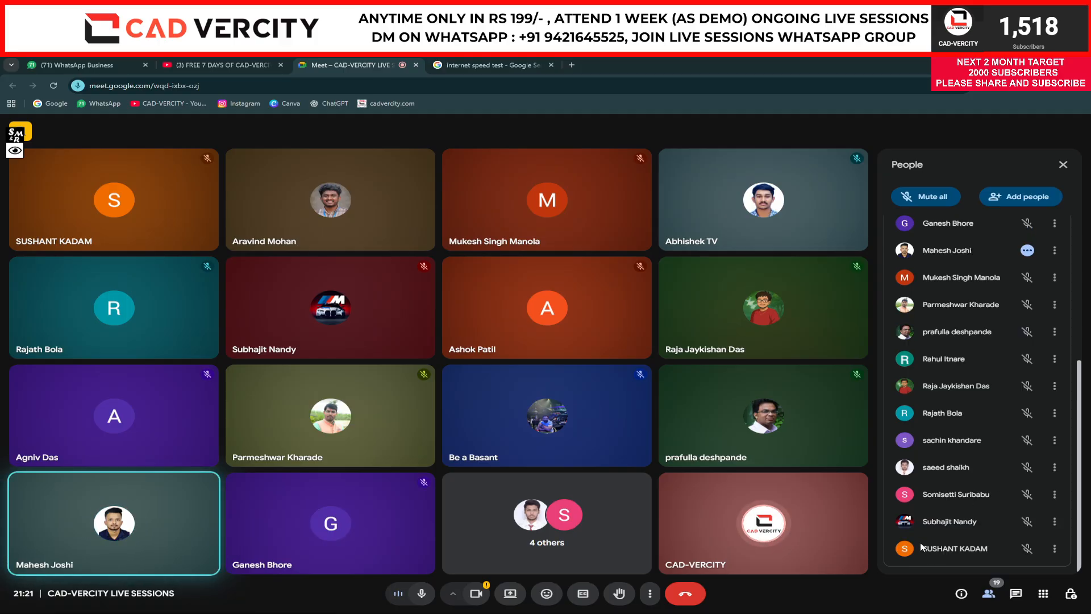
pyautogui.moveTo(643, 320)
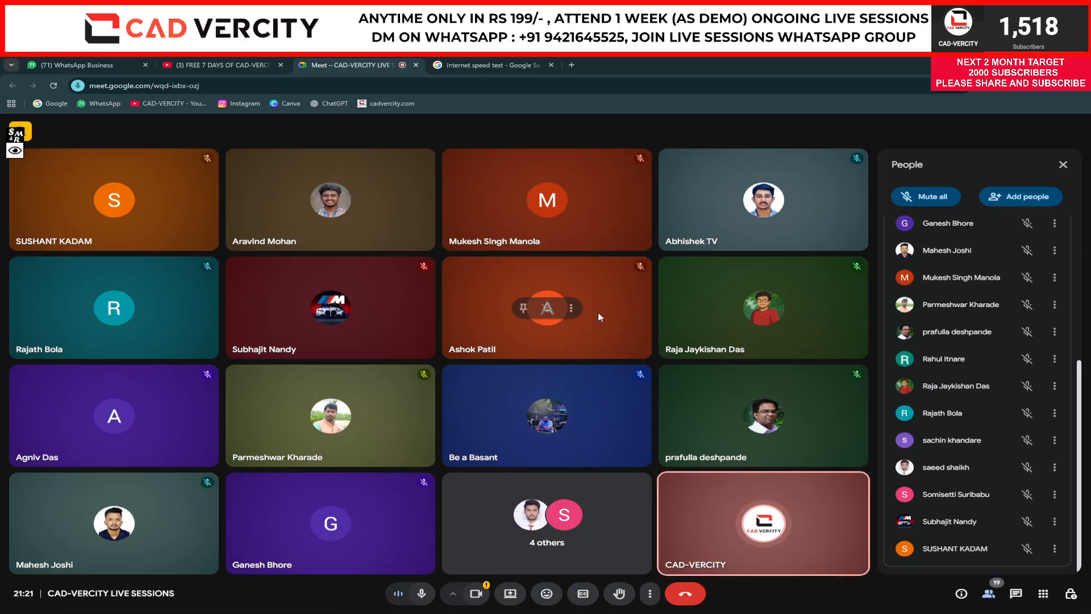
pyautogui.moveTo(476, 419)
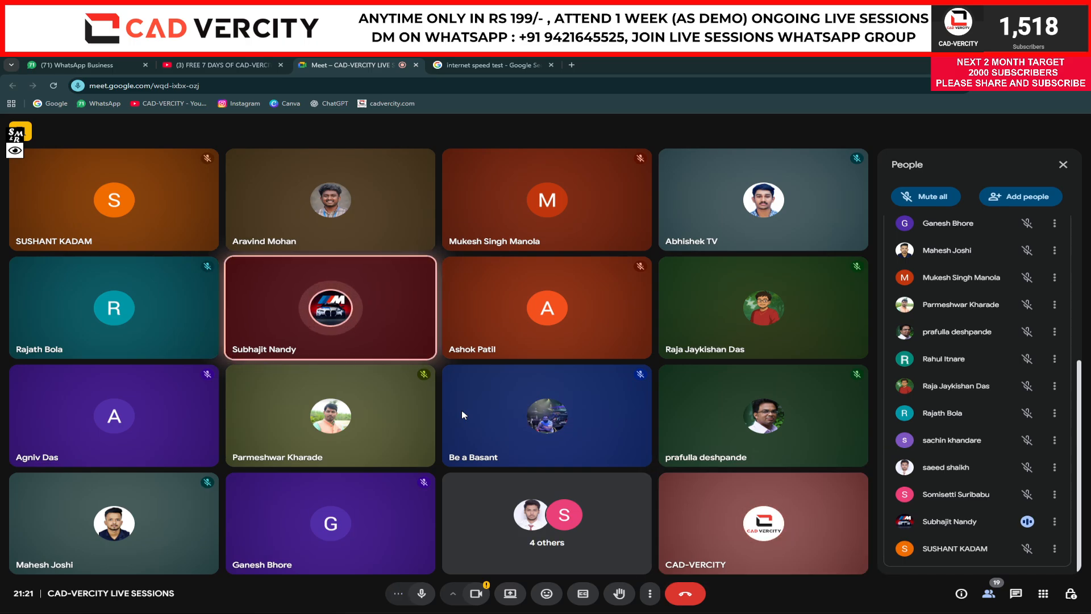
# Switch to WhatsApp, open the chat with the drafting question, and view the photo of the Save warning
pyautogui.click(100, 64)
pyautogui.click(307, 386)
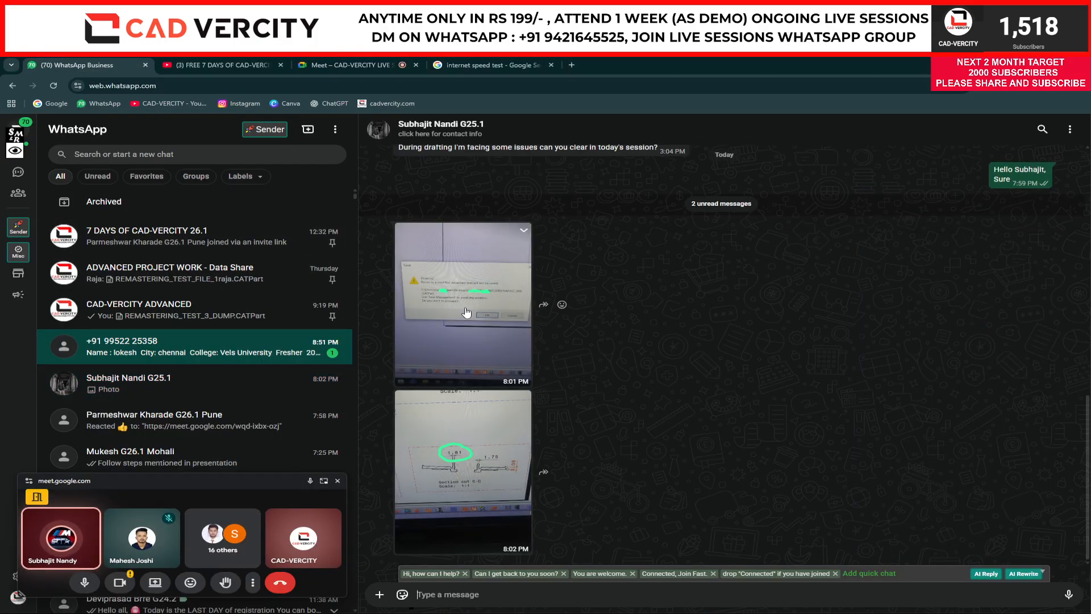
pyautogui.click(466, 313)
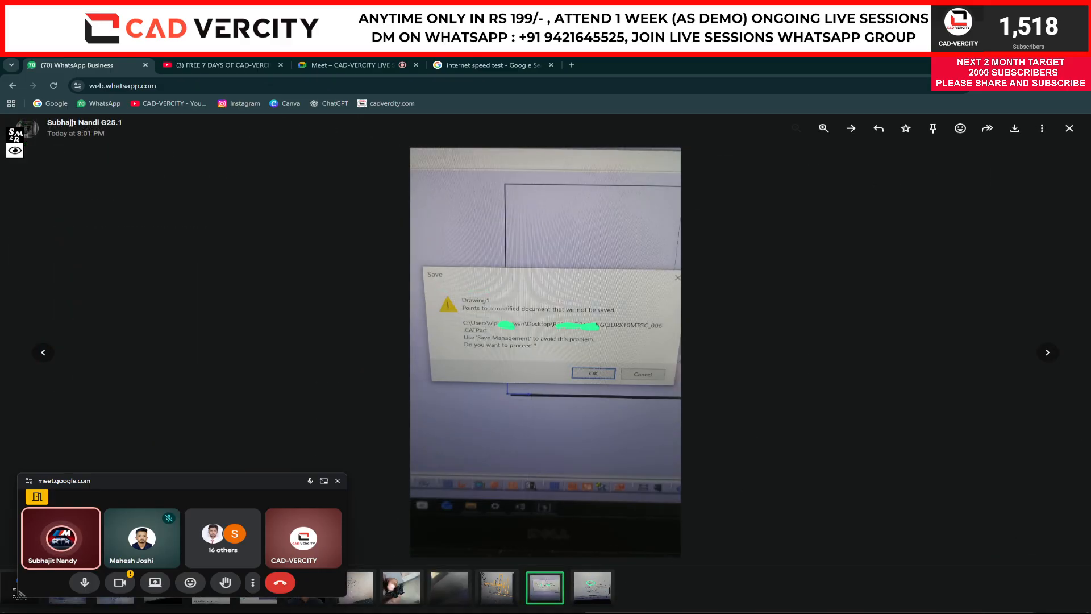
pyautogui.moveTo(784, 612)
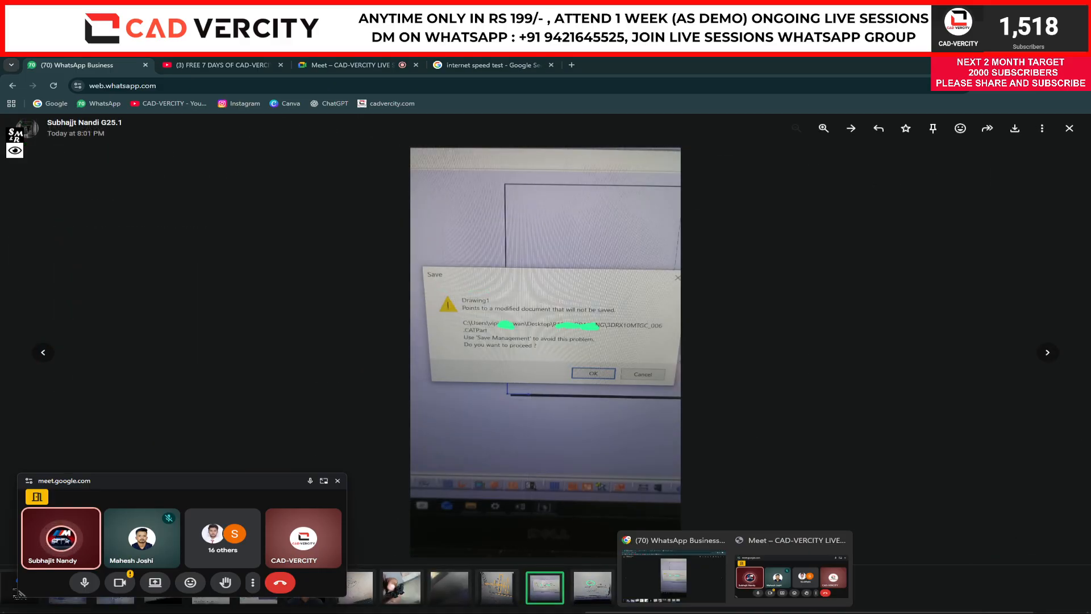
pyautogui.press('Escape')
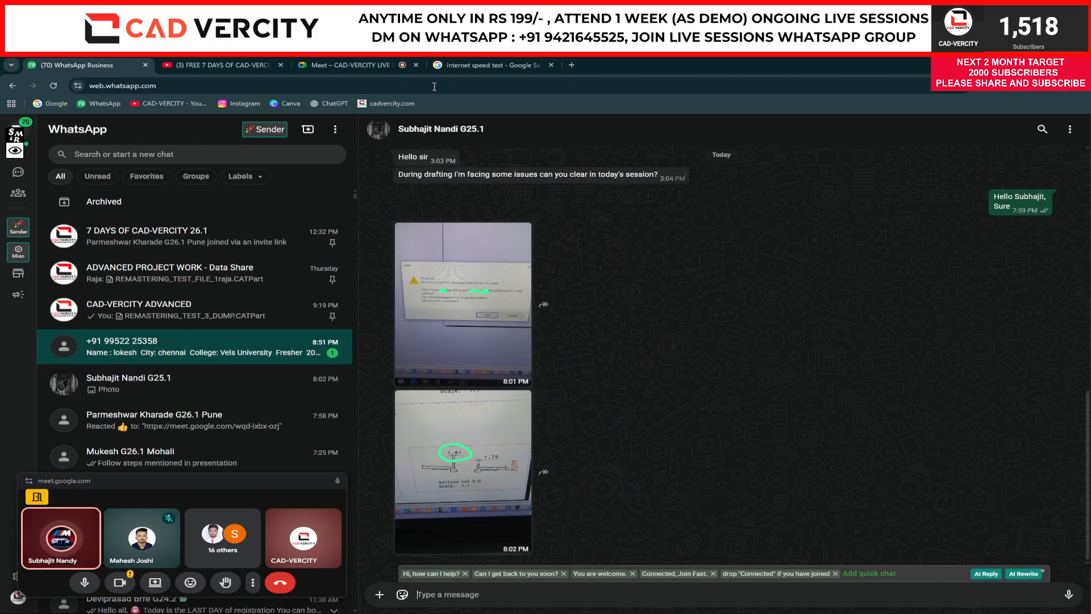
# Return to the Google Meet call and present the entire Screen 2 to the participants
pyautogui.click(349, 65)
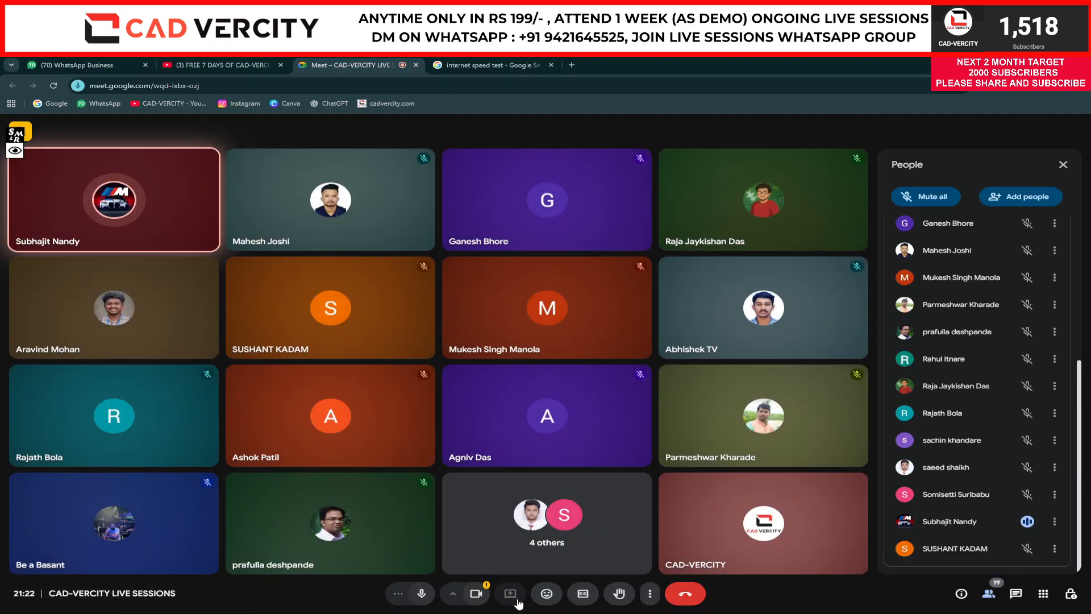
pyautogui.click(510, 593)
pyautogui.click(654, 143)
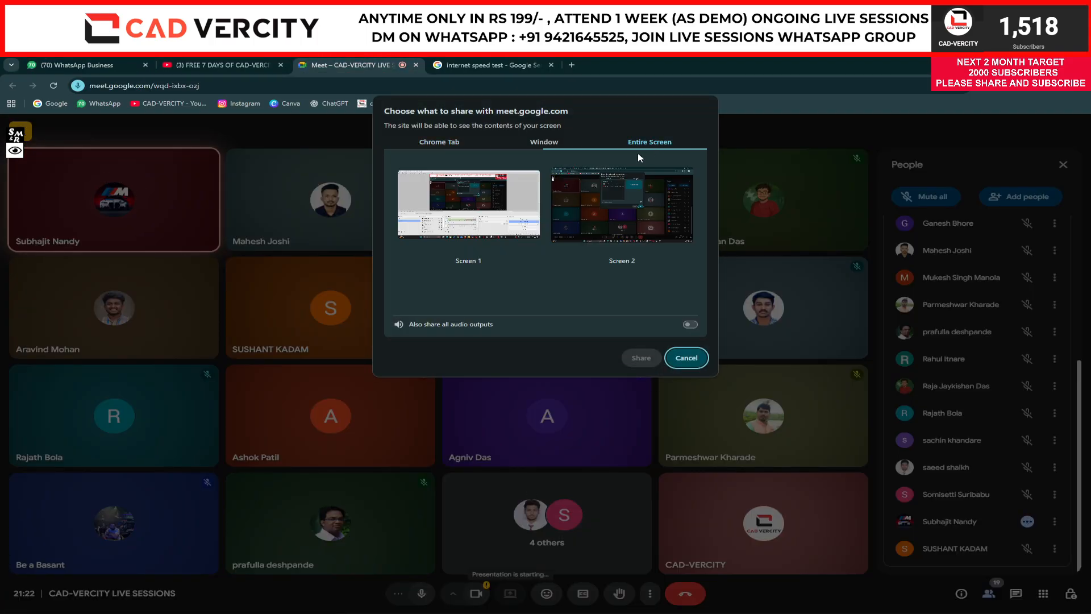
pyautogui.click(572, 217)
pyautogui.click(632, 359)
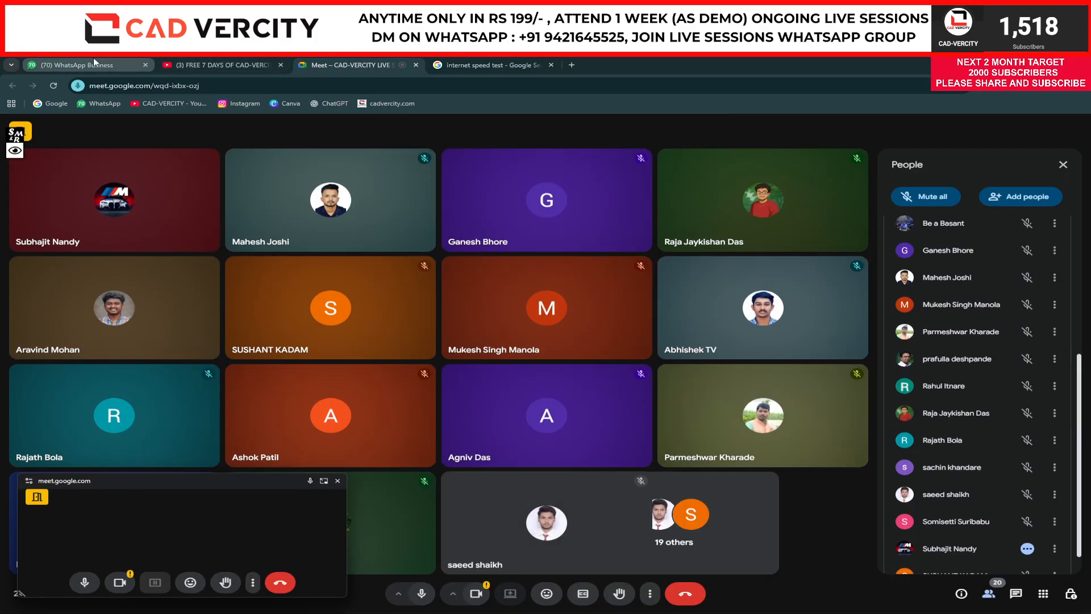
# Show the Save warning photo from the WhatsApp chat to the meeting, and close it
pyautogui.click(86, 65)
pyautogui.click(459, 316)
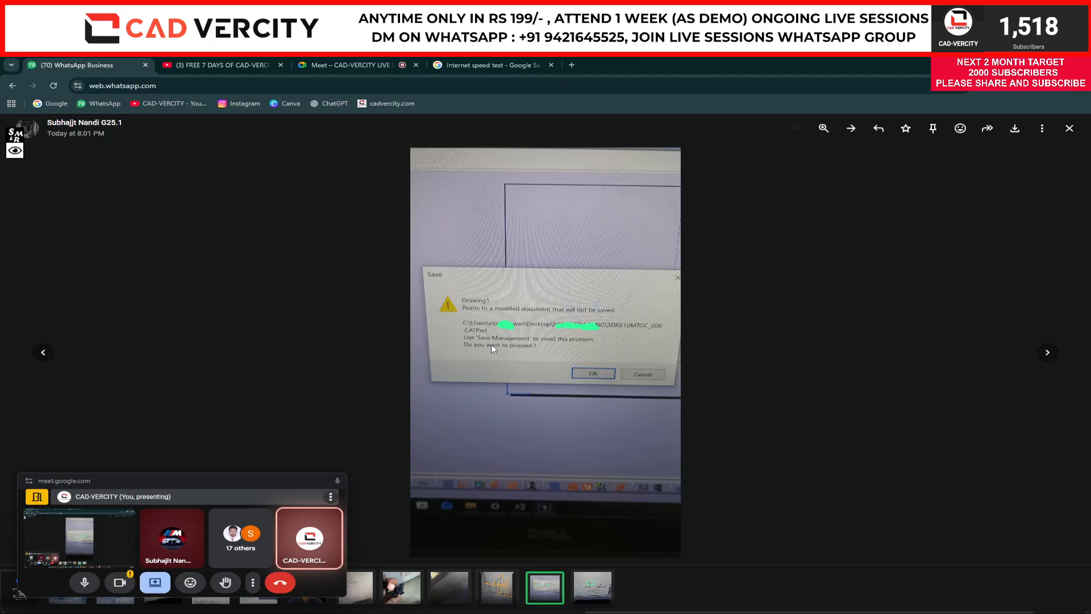
pyautogui.click(906, 392)
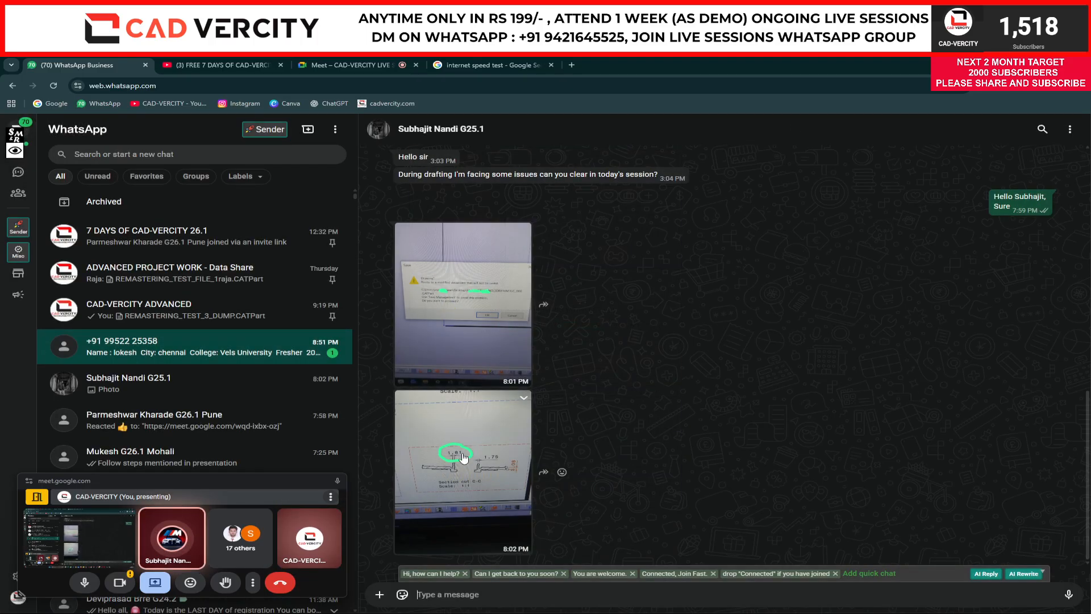
# Examine the circled dimension in the photo of section cut C-C close up
pyautogui.click(525, 444)
pyautogui.scroll(5, 523, 341)
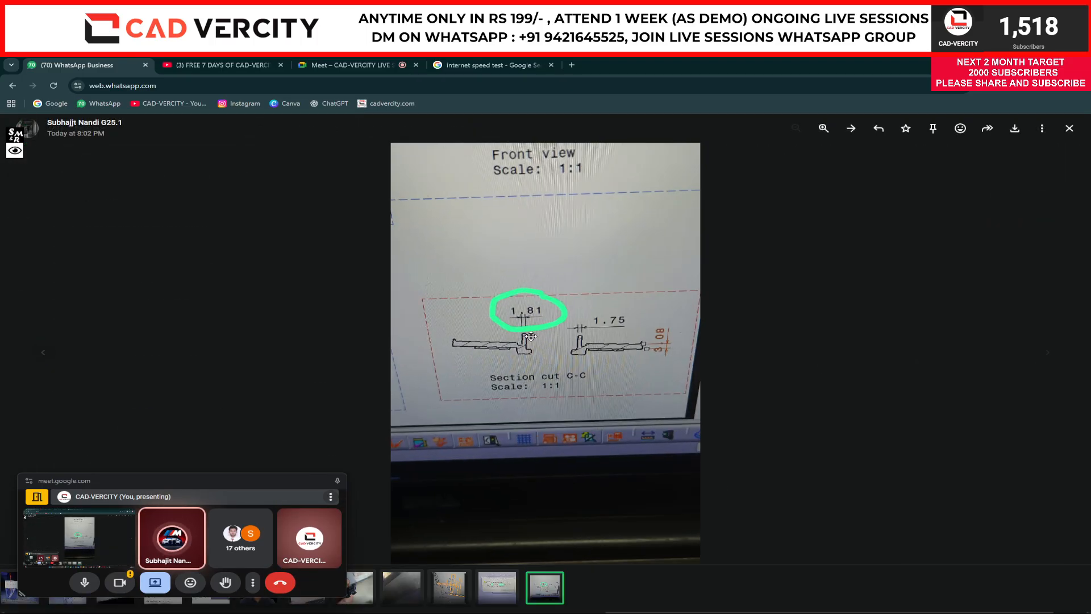
pyautogui.scroll(2, 514, 329)
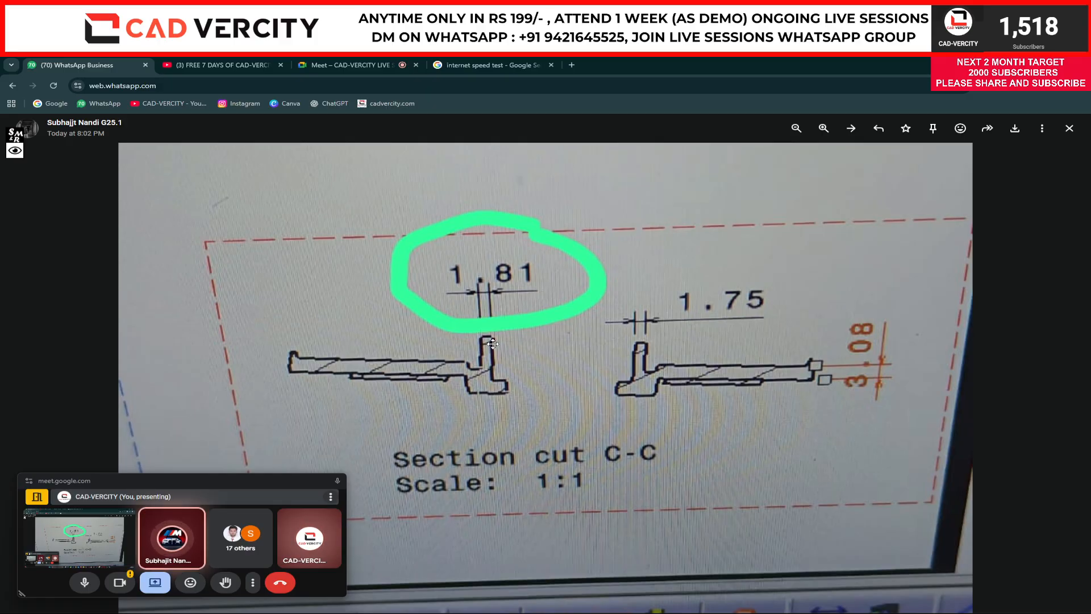
pyautogui.press('Escape')
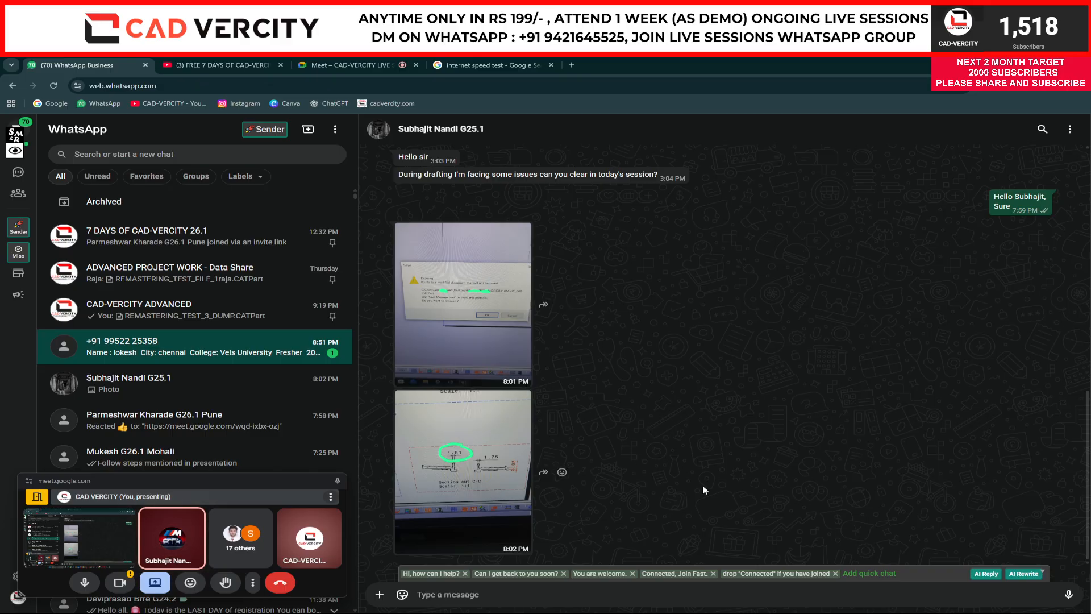
pyautogui.click(464, 474)
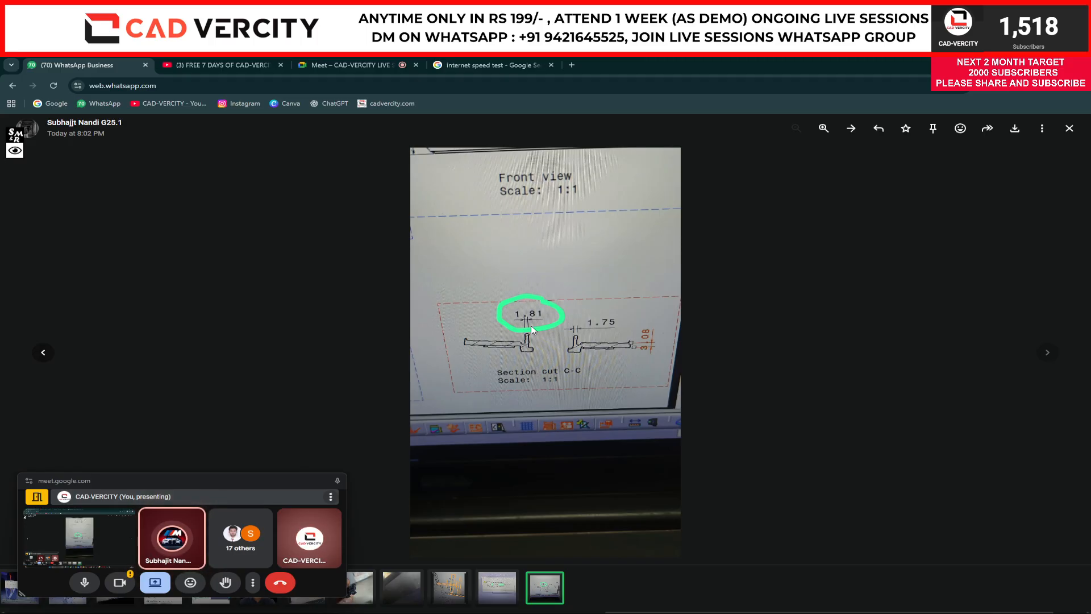
pyautogui.click(565, 367)
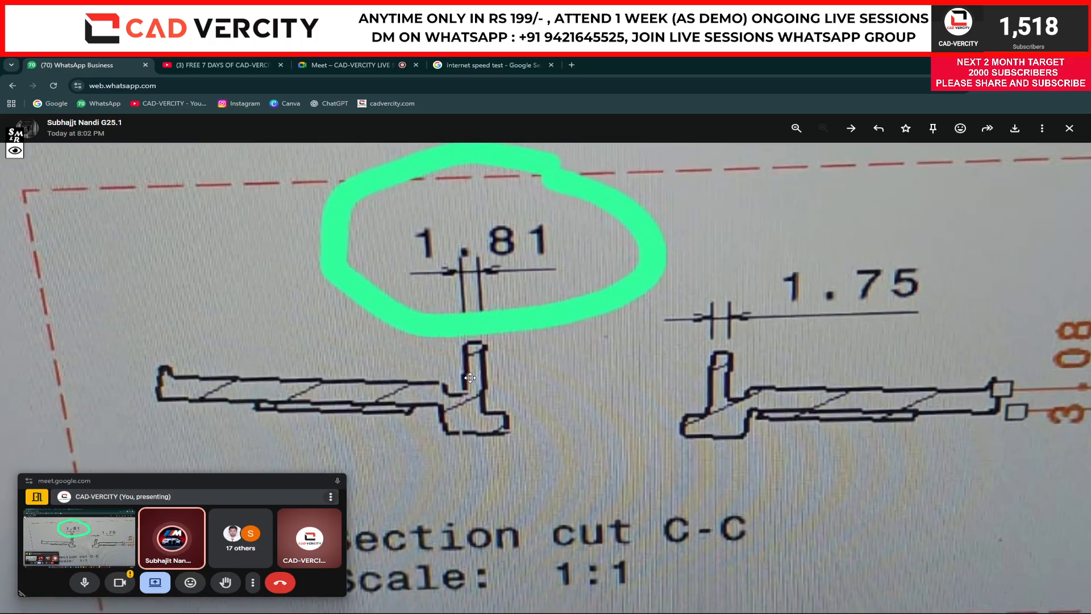
pyautogui.click(471, 378)
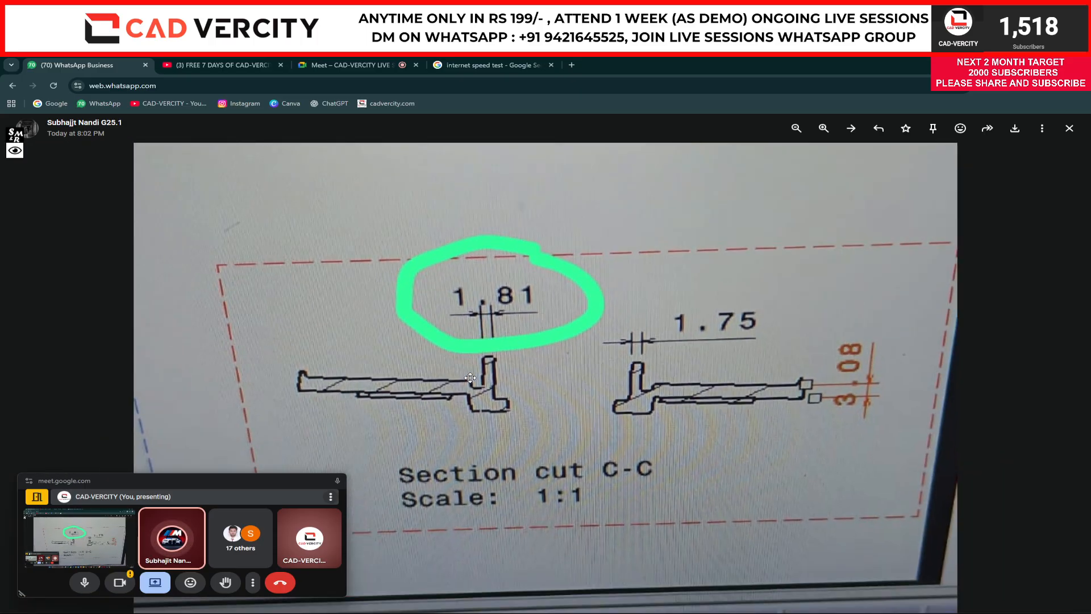
pyautogui.scroll(-4, 471, 378)
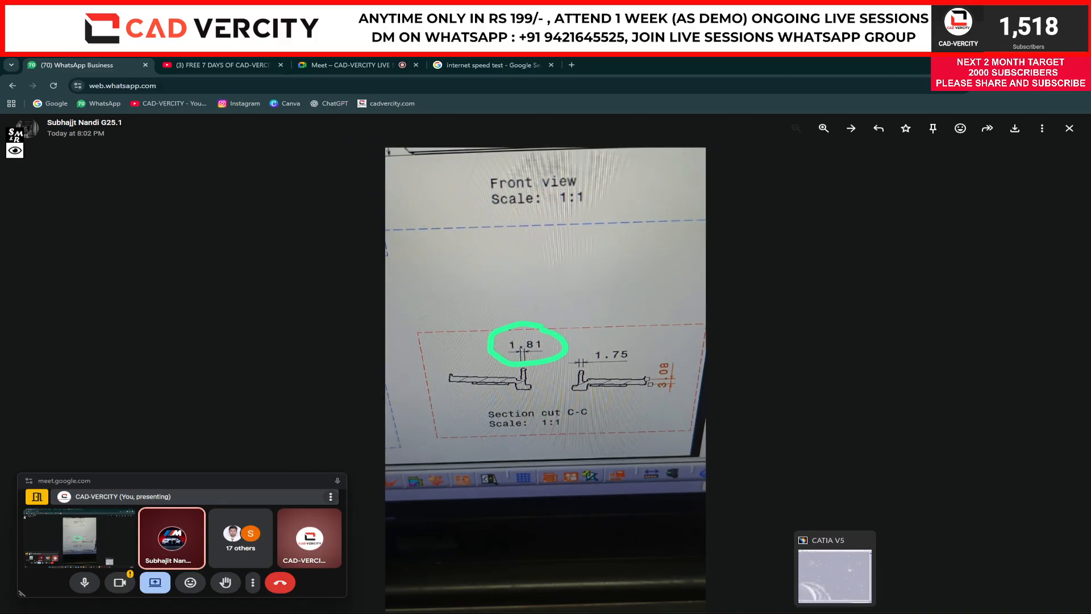
# Switch to CATIA V5, maximize its window, and create a new Part document with a geometrical set and hybrid design disabled
pyautogui.click(835, 613)
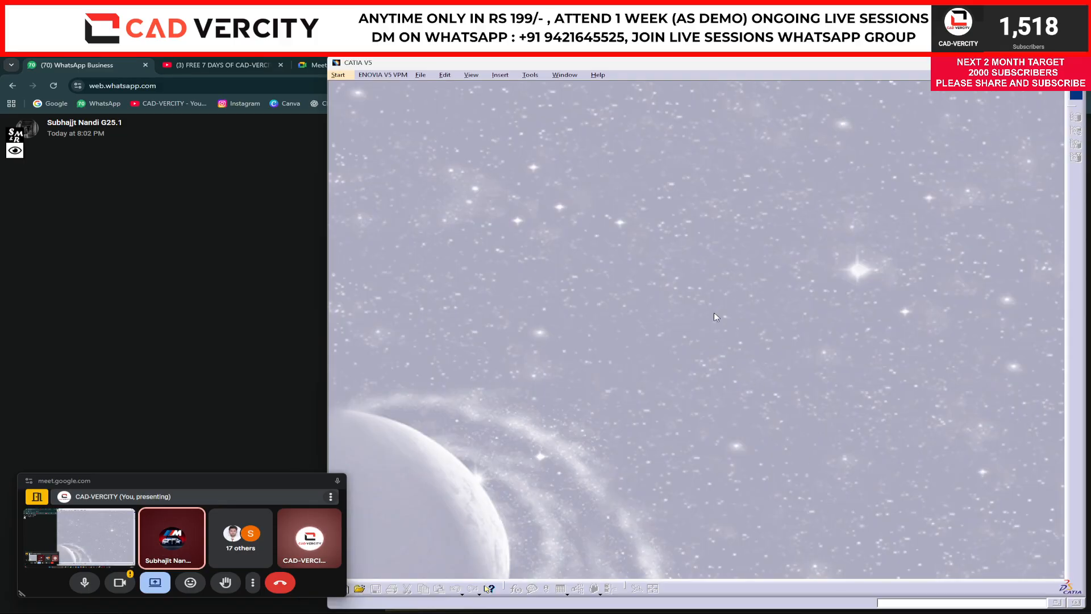
pyautogui.doubleClick(728, 67)
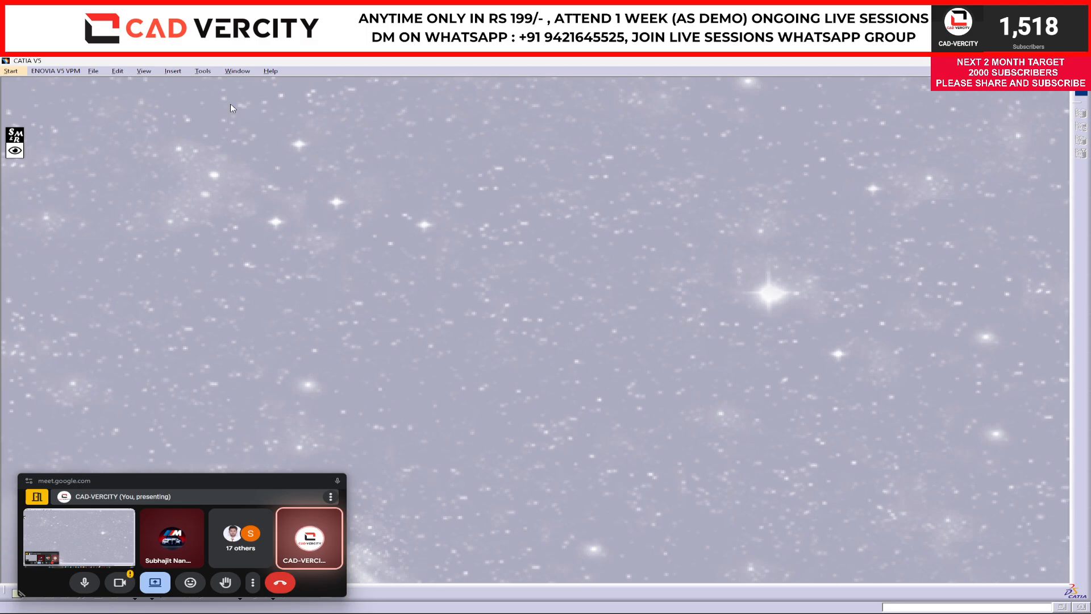
pyautogui.click(93, 71)
pyautogui.click(108, 80)
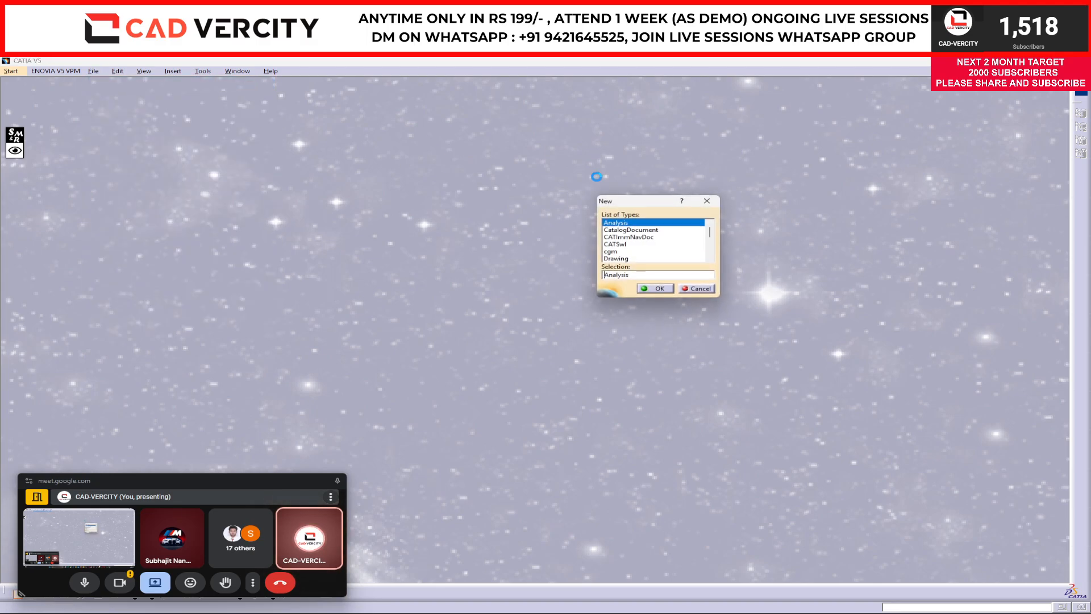
pyautogui.scroll(-5, 666, 250)
pyautogui.press('p')
pyautogui.click(648, 290)
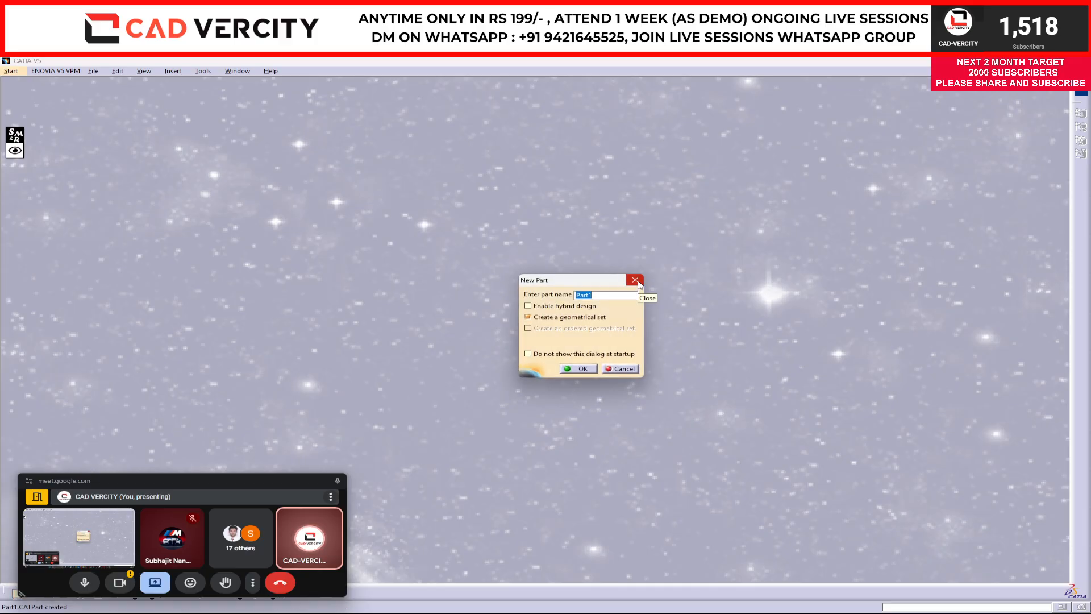
pyautogui.click(578, 369)
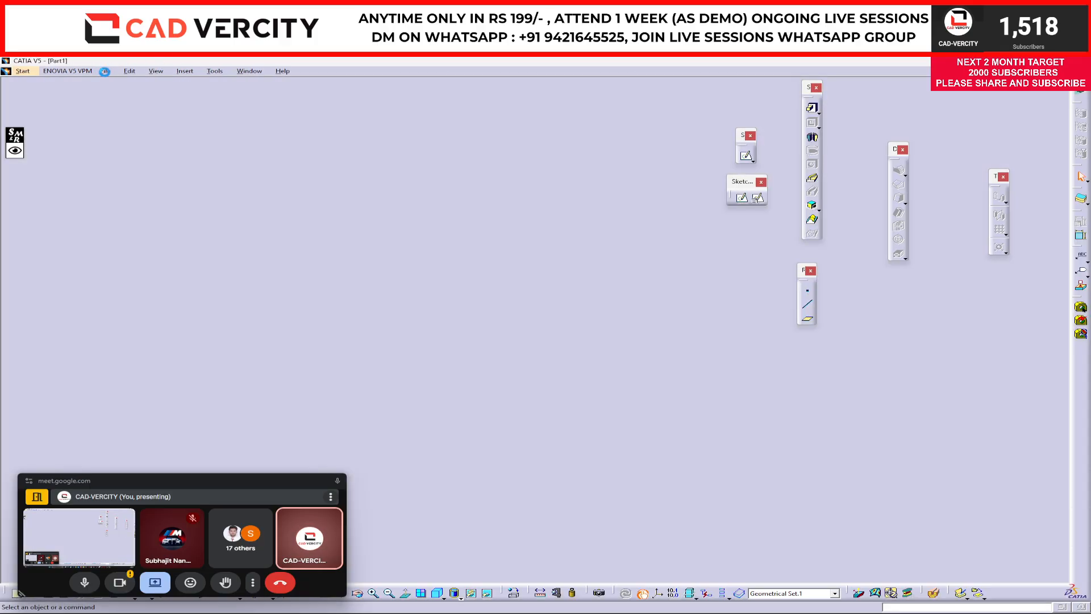
pyautogui.click(105, 71)
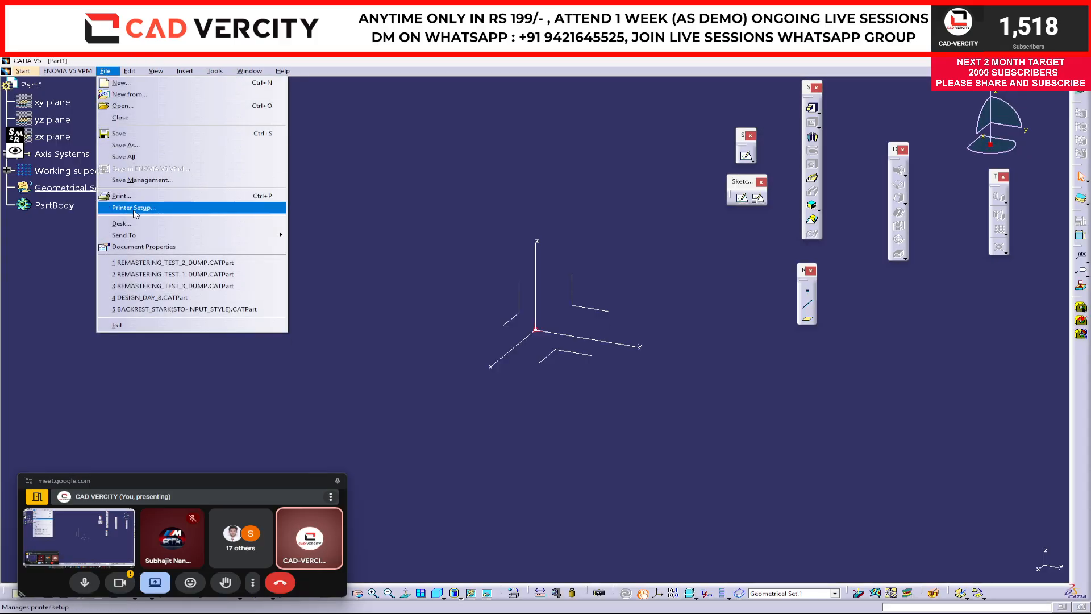
pyautogui.click(121, 83)
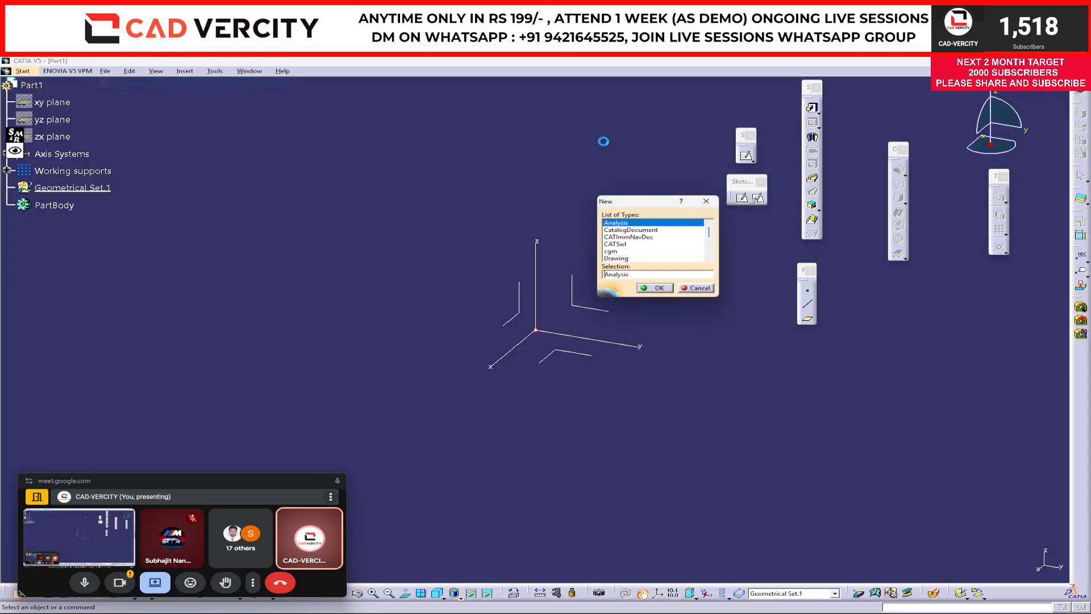
pyautogui.click(698, 290)
# Insert a new body and open a positioned sketch on the yz plane with implicit origin and orientation
pyautogui.hotkey('alt', 'i')
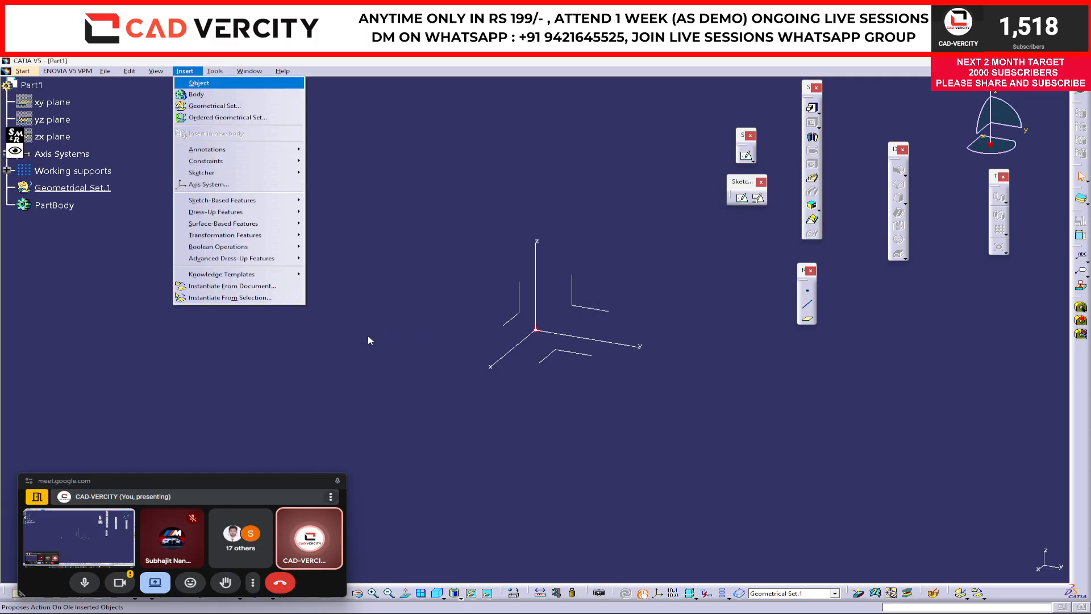
pyautogui.press('b')
pyautogui.click(758, 197)
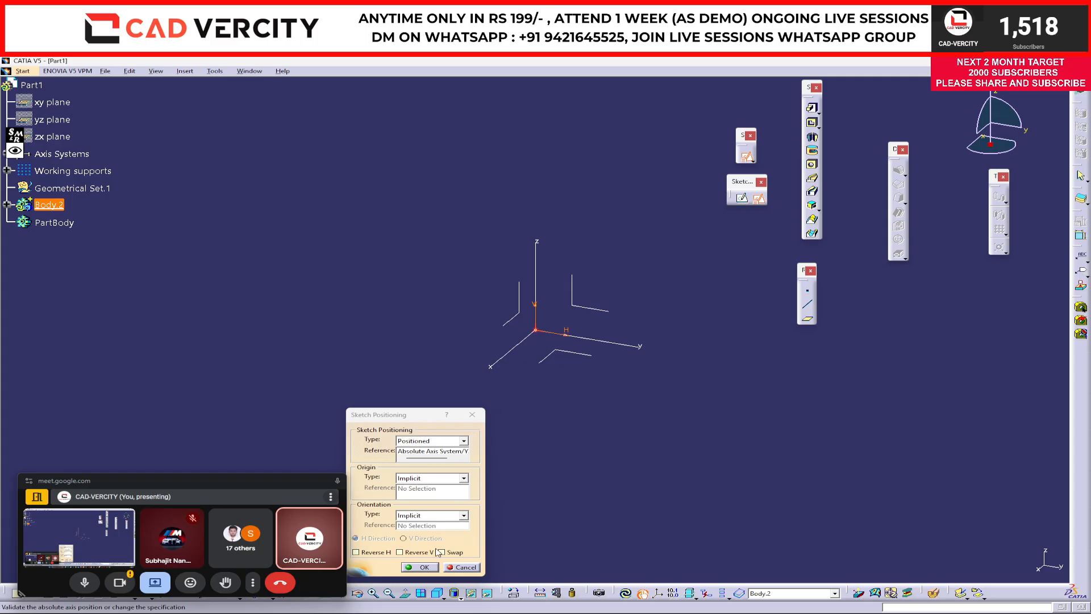
pyautogui.click(420, 568)
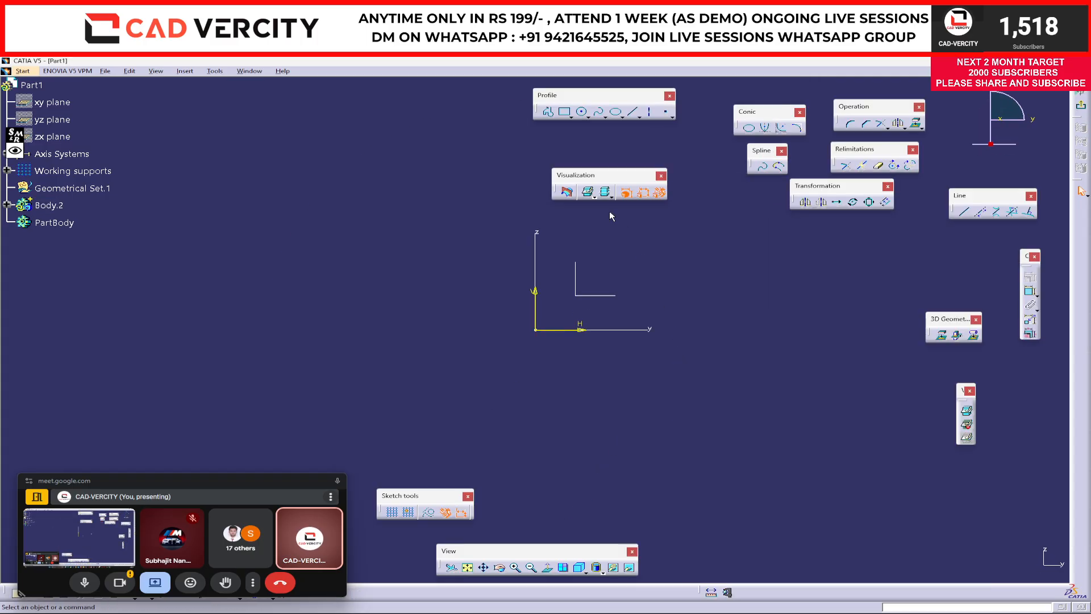
pyautogui.click(548, 111)
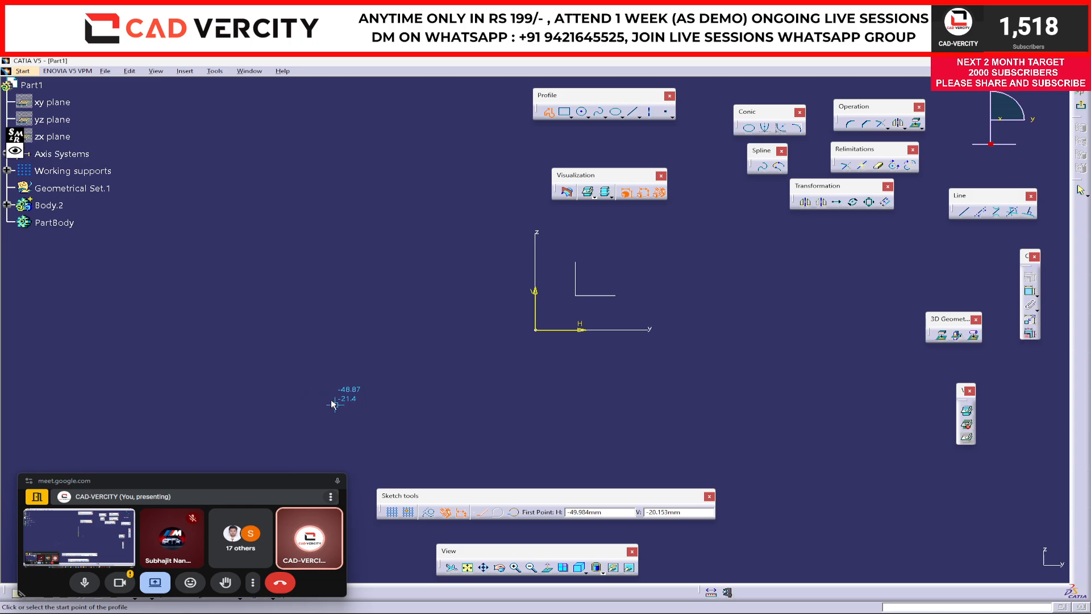
pyautogui.click(311, 390)
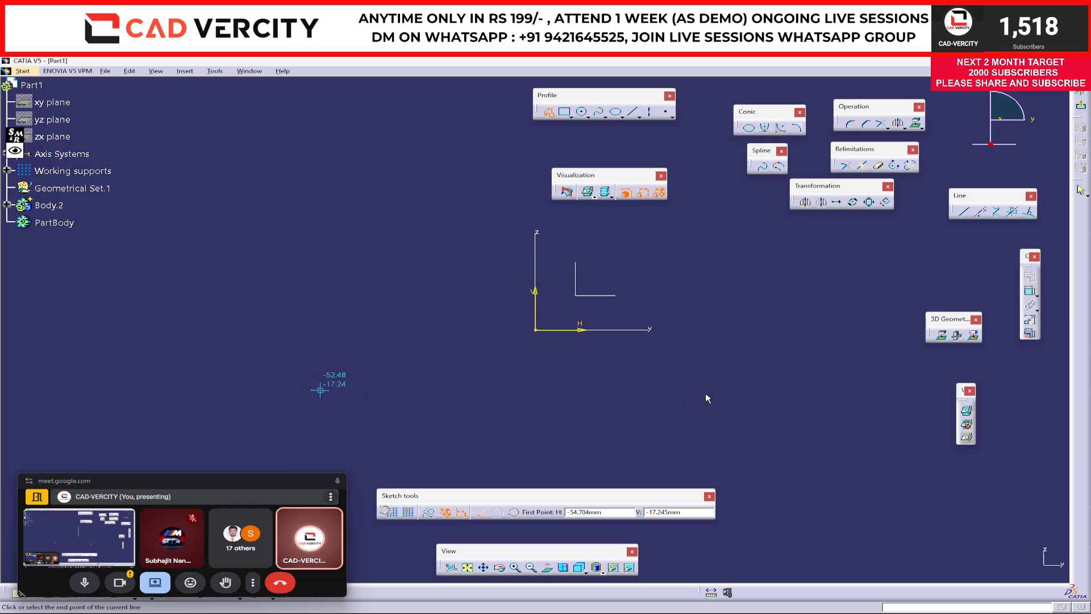
pyautogui.click(807, 389)
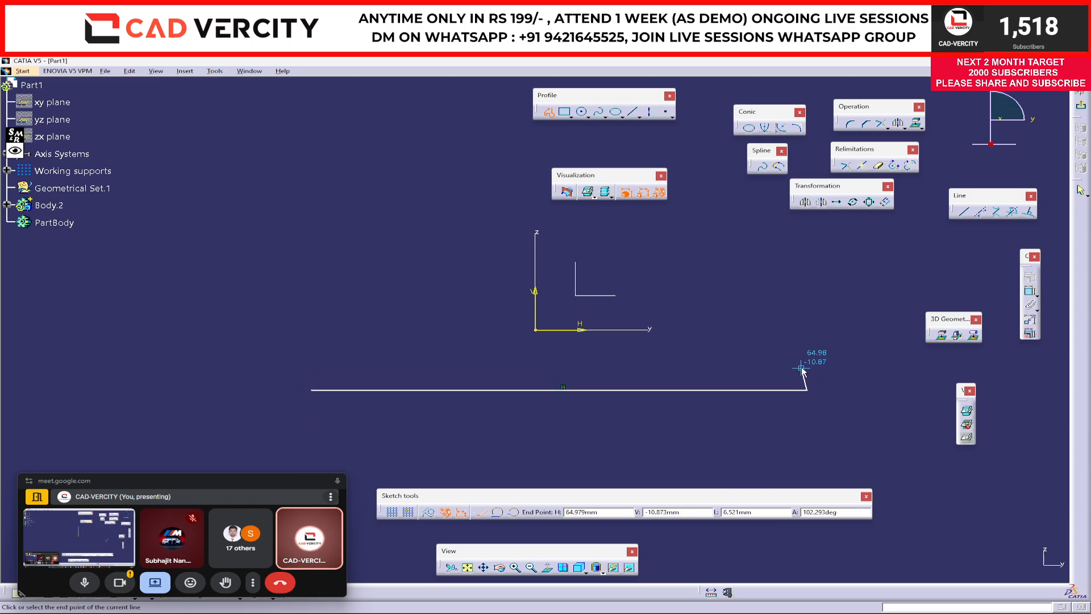
pyautogui.press('Escape')
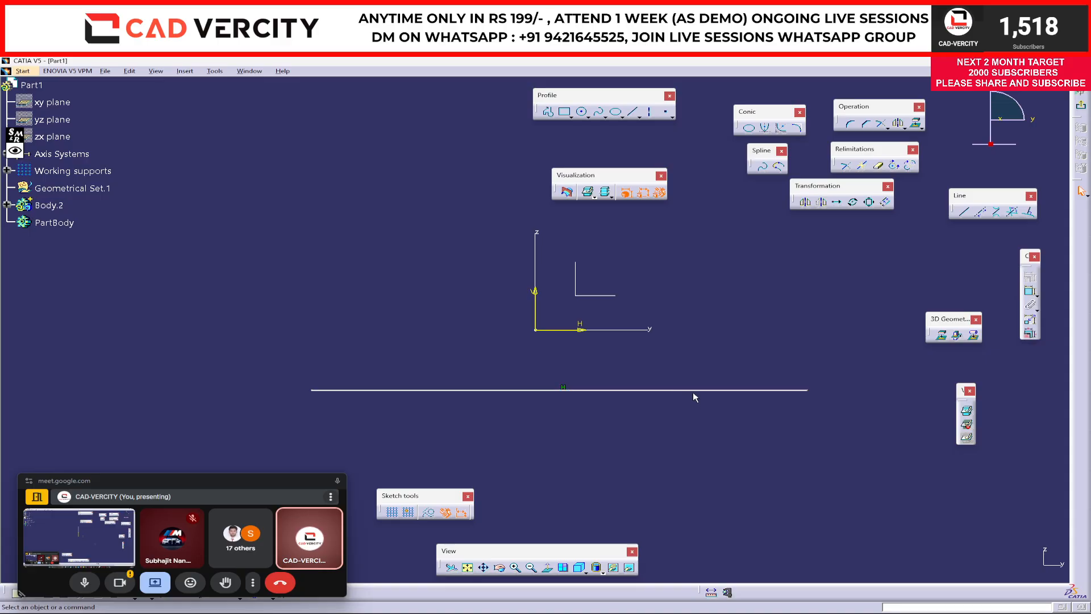
pyautogui.press('Delete')
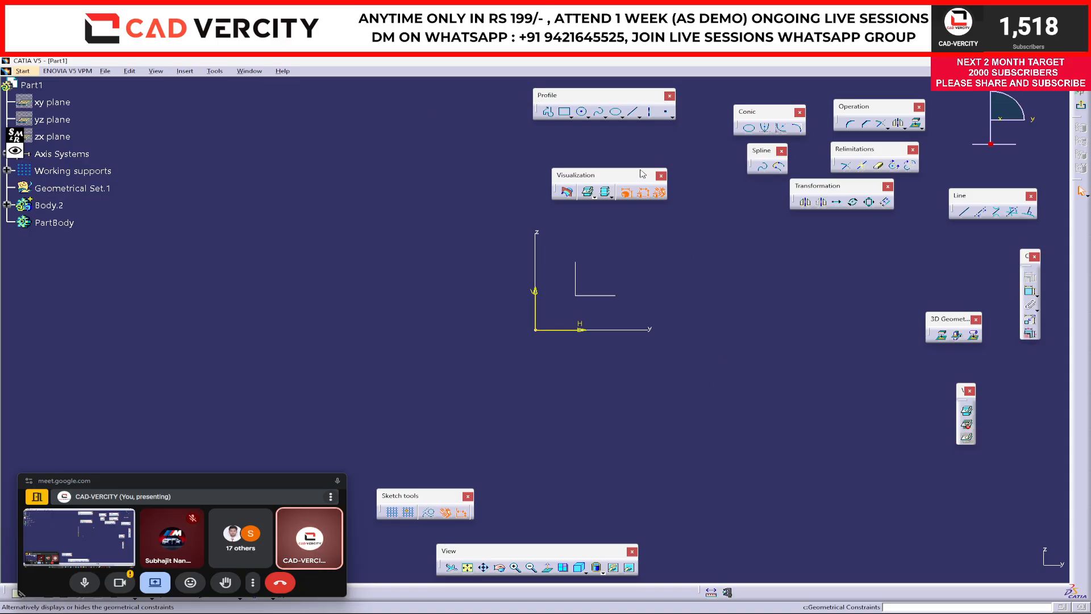
# Sketch a closed inverted-T profile with a tapered rib, foot about 1.5 mm wide, rising from a flat base below the horizontal axis
pyautogui.click(548, 112)
pyautogui.click(526, 329)
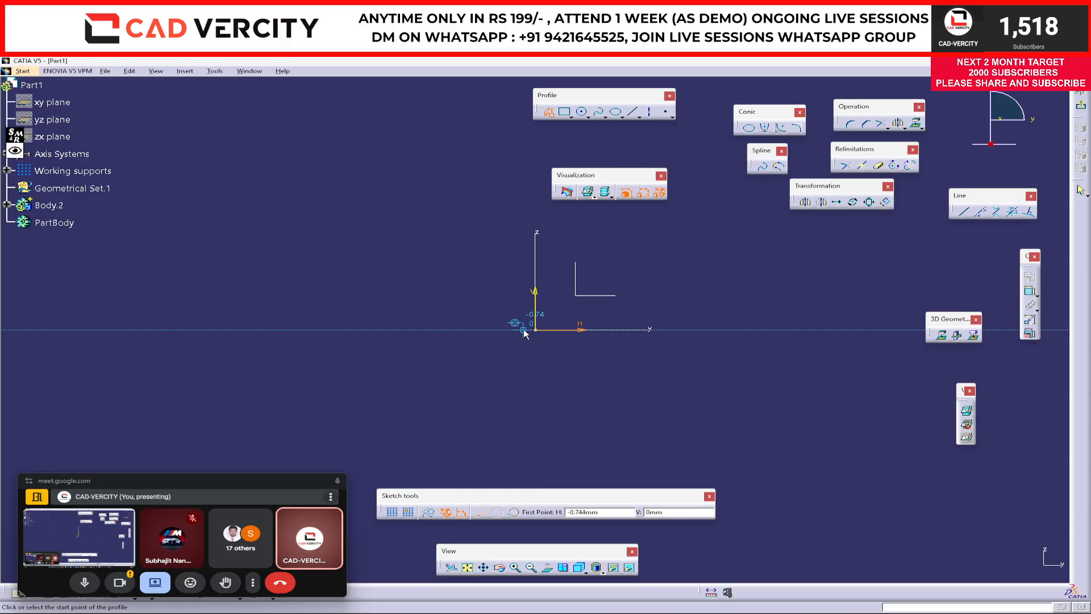
pyautogui.click(539, 250)
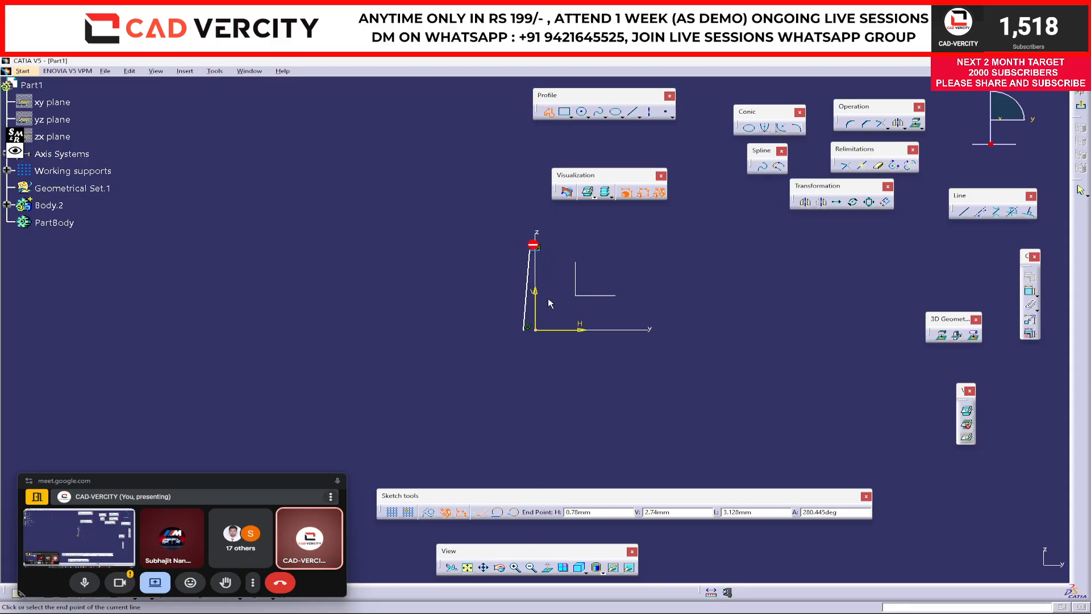
pyautogui.click(549, 330)
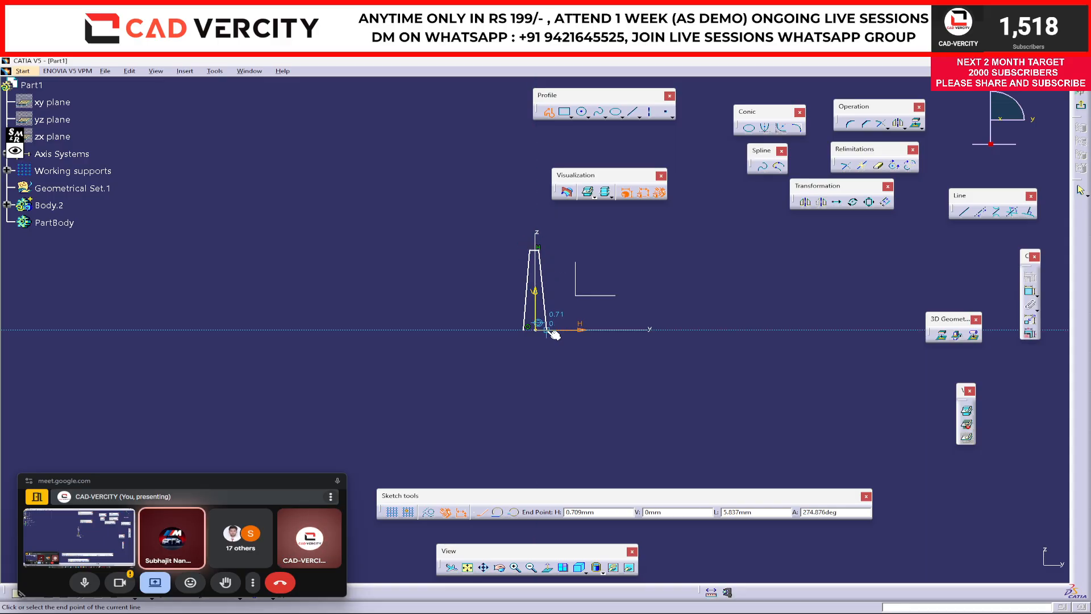
pyautogui.click(631, 330)
pyautogui.click(629, 345)
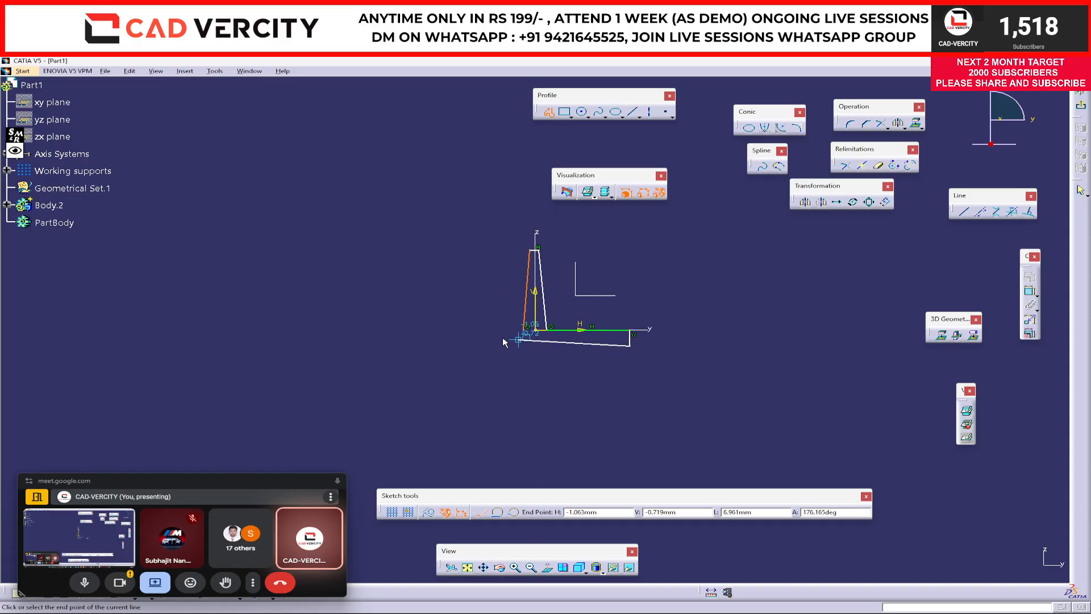
pyautogui.click(465, 345)
pyautogui.click(466, 329)
pyautogui.moveTo(690, 357)
pyautogui.mouseDown(button='middle')
pyautogui.moveTo(657, 285)
pyautogui.moveTo(728, 266)
pyautogui.mouseUp(button='middle')
pyautogui.click(592, 253)
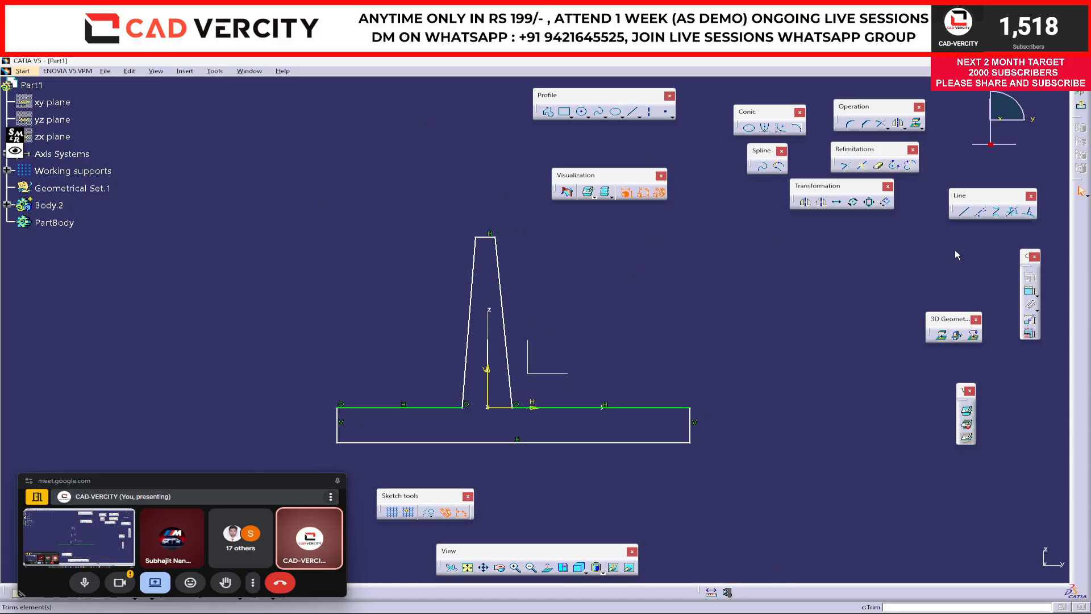
# Constrain the rib's left side at 0.5 deg to the vertical axis
pyautogui.click(1030, 291)
pyautogui.click(487, 378)
pyautogui.click(466, 391)
pyautogui.click(473, 420)
pyautogui.doubleClick(475, 419)
pyautogui.write('0.5deg')
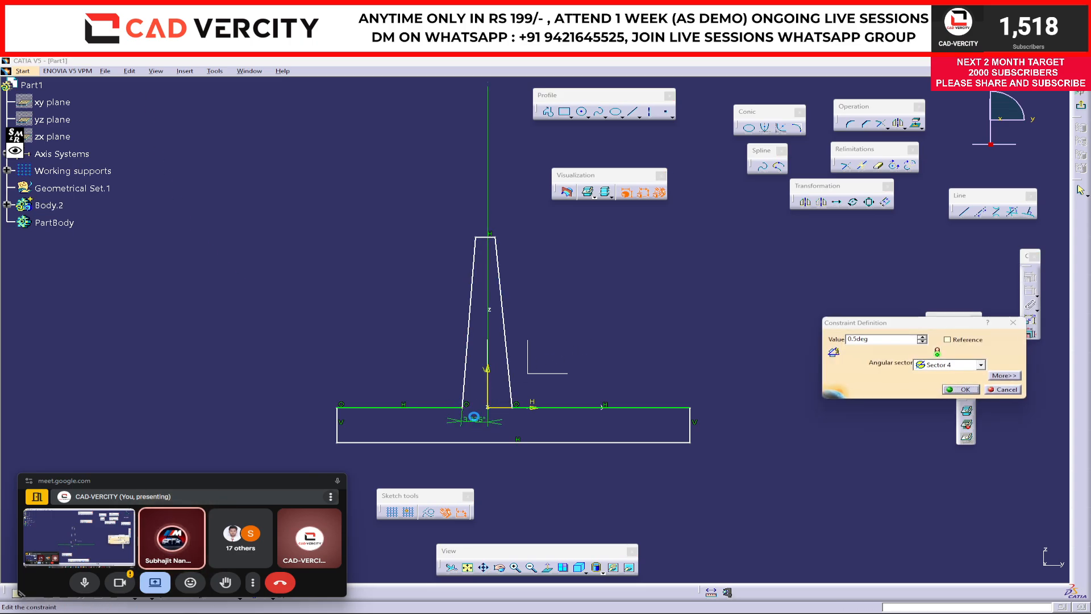
pyautogui.press('Return')
# Constrain the rib's right side at 0.5 deg to the vertical axis
pyautogui.click(508, 378)
pyautogui.click(510, 431)
pyautogui.doubleClick(511, 431)
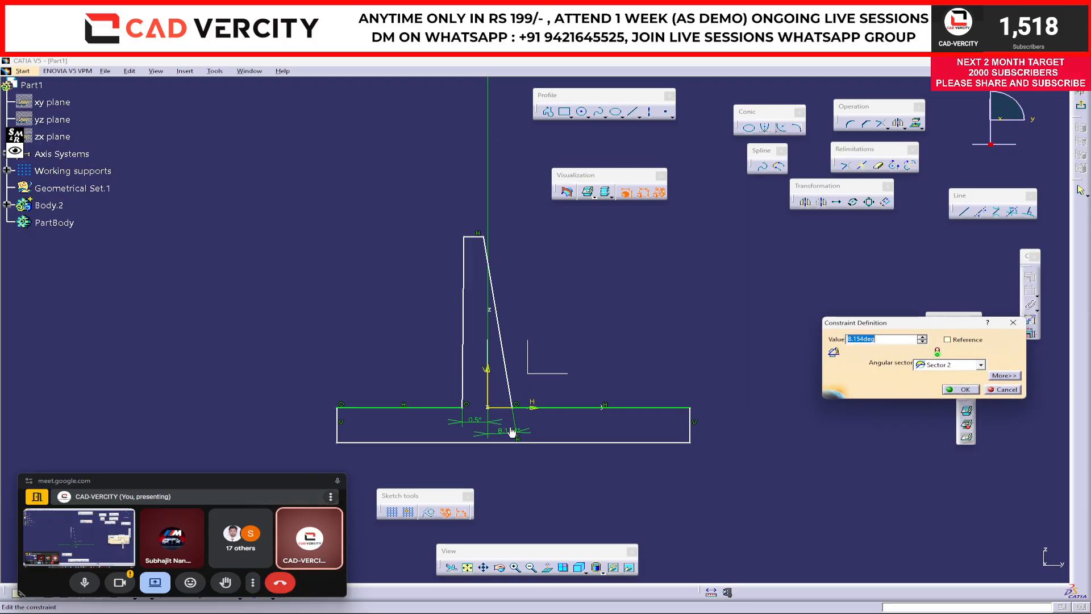
pyautogui.write('0.5')
pyautogui.press('Return')
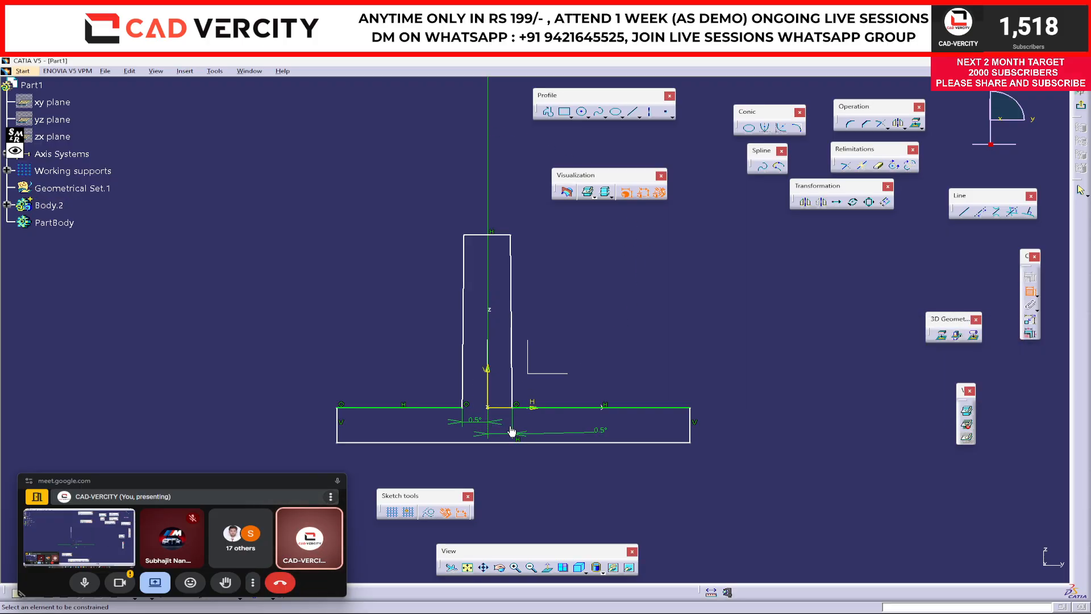
# Dimension the rib's top edge and set its width to 1.8 mm
pyautogui.click(500, 235)
pyautogui.doubleClick(504, 208)
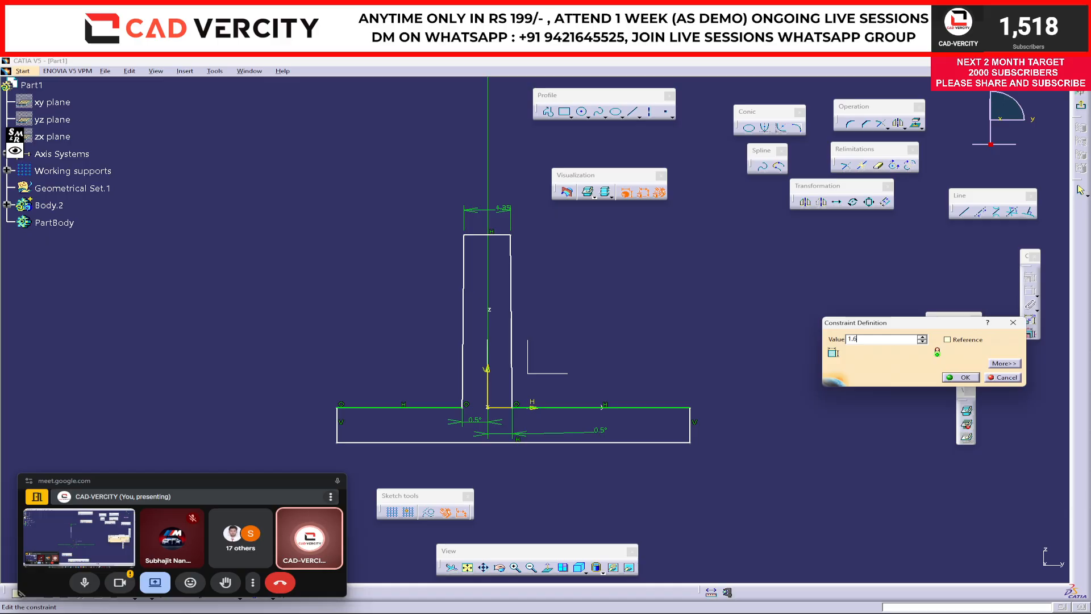
pyautogui.press('Return')
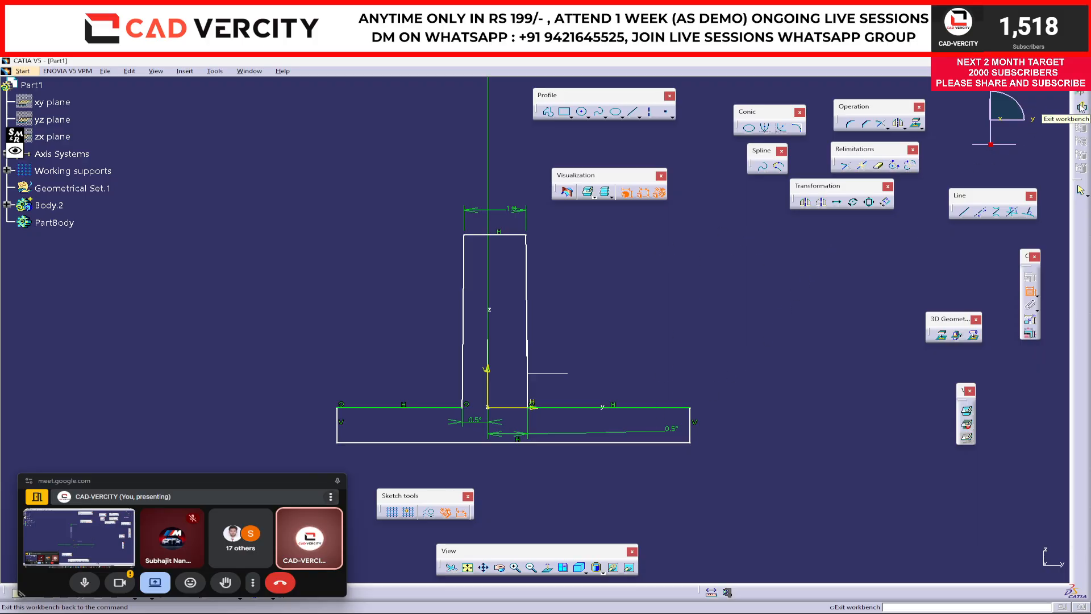
# Round the rib's top-left corner and set its radius to 0.5 mm
pyautogui.moveTo(715, 290); pyautogui.dragTo(729, 133, button='middle')
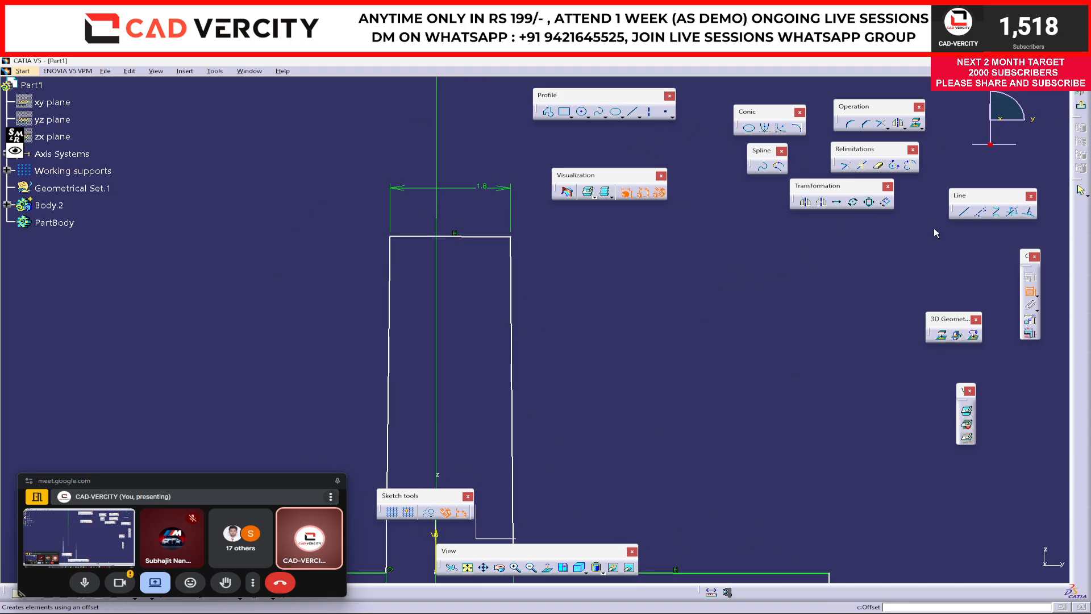
pyautogui.click(749, 127)
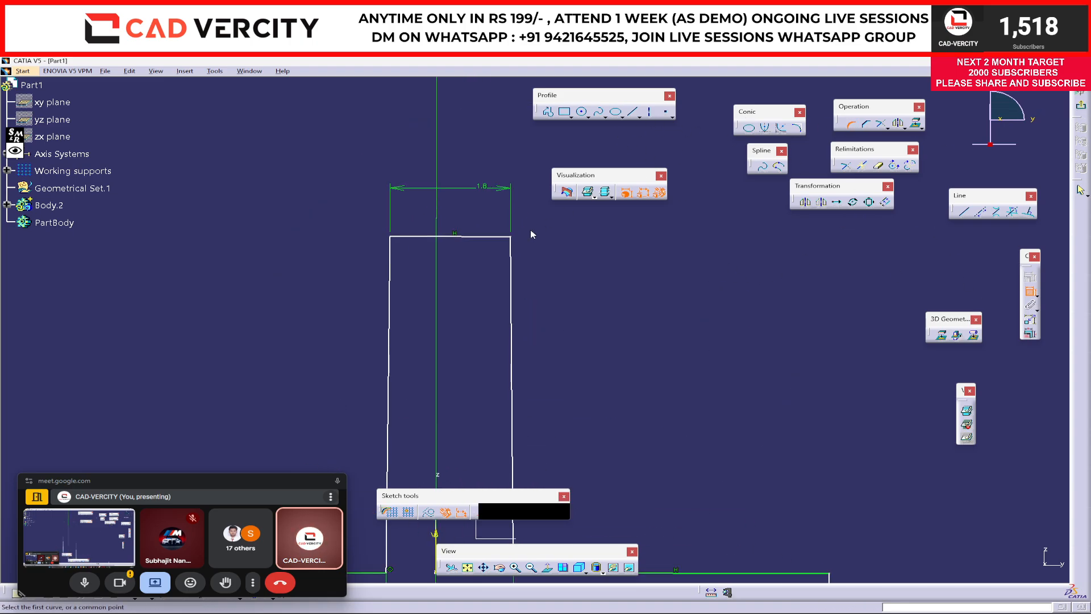
pyautogui.click(421, 237)
pyautogui.click(393, 256)
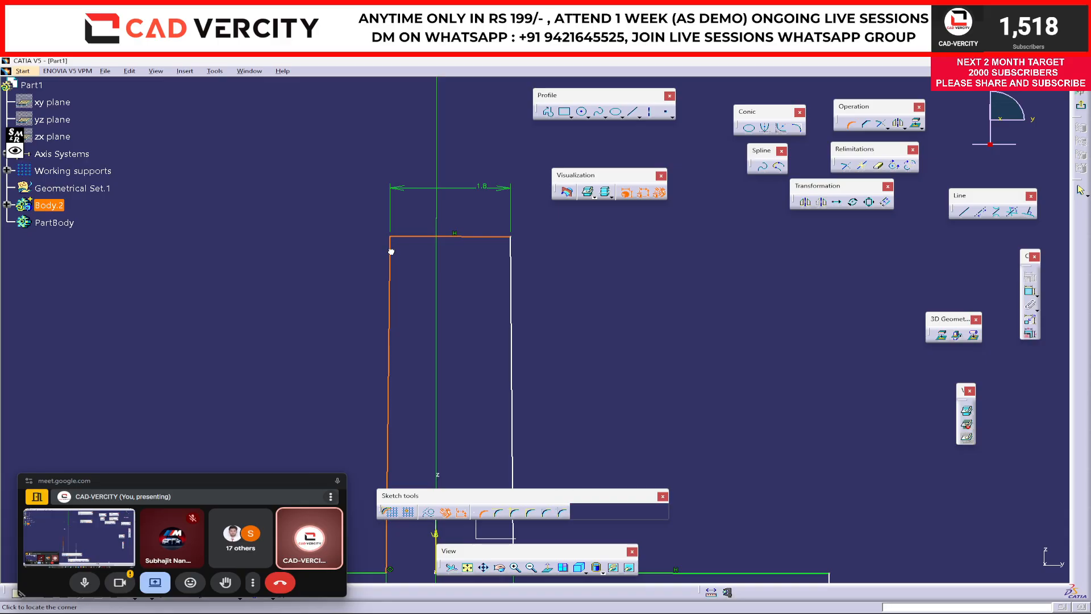
pyautogui.click(398, 245)
pyautogui.click(584, 360)
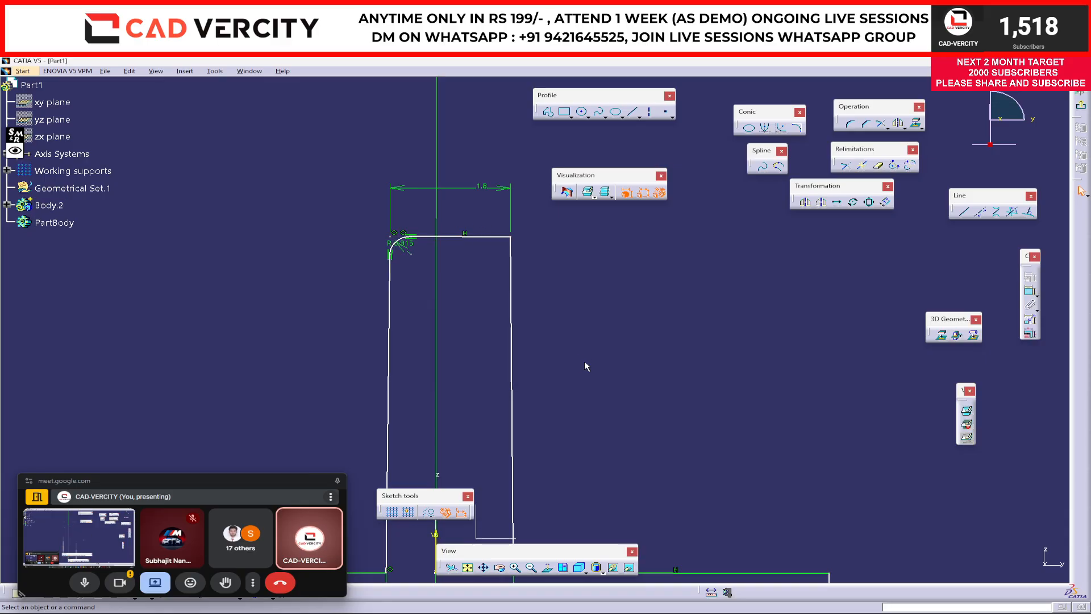
pyautogui.doubleClick(413, 251)
pyautogui.write('0.5mm')
pyautogui.press('Return')
# Round the rib's top-right corner and set its radius to 0.5 mm
pyautogui.click(851, 123)
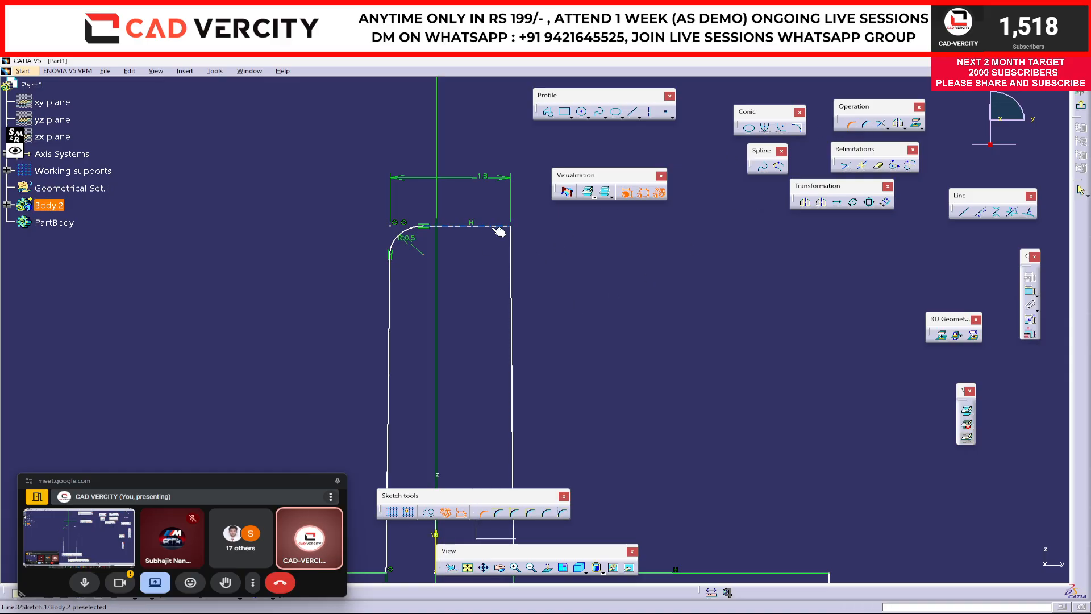
pyautogui.click(512, 250)
pyautogui.click(501, 241)
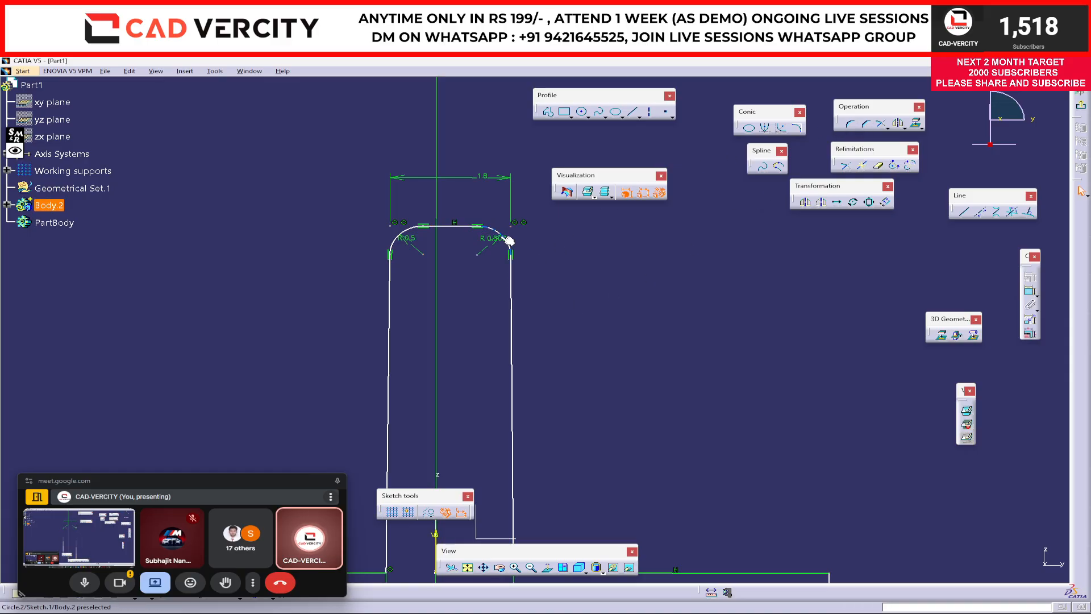
pyautogui.doubleClick(501, 242)
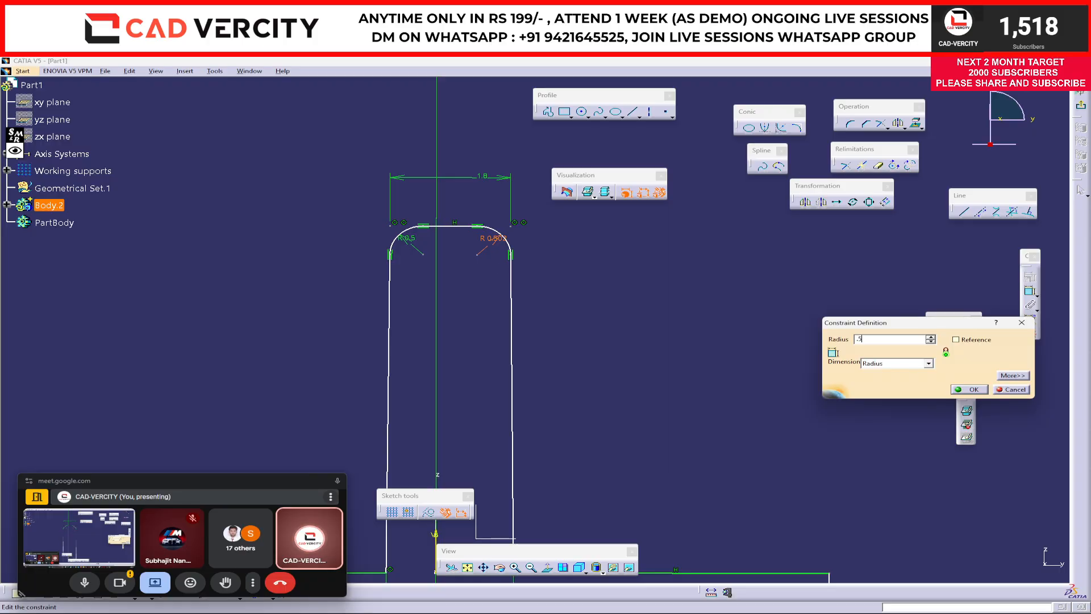
pyautogui.press('Return')
# Replace the 1.8 mm width dimension with one between the lower ends of the corner arcs, set to 1.81 mm
pyautogui.click(631, 268)
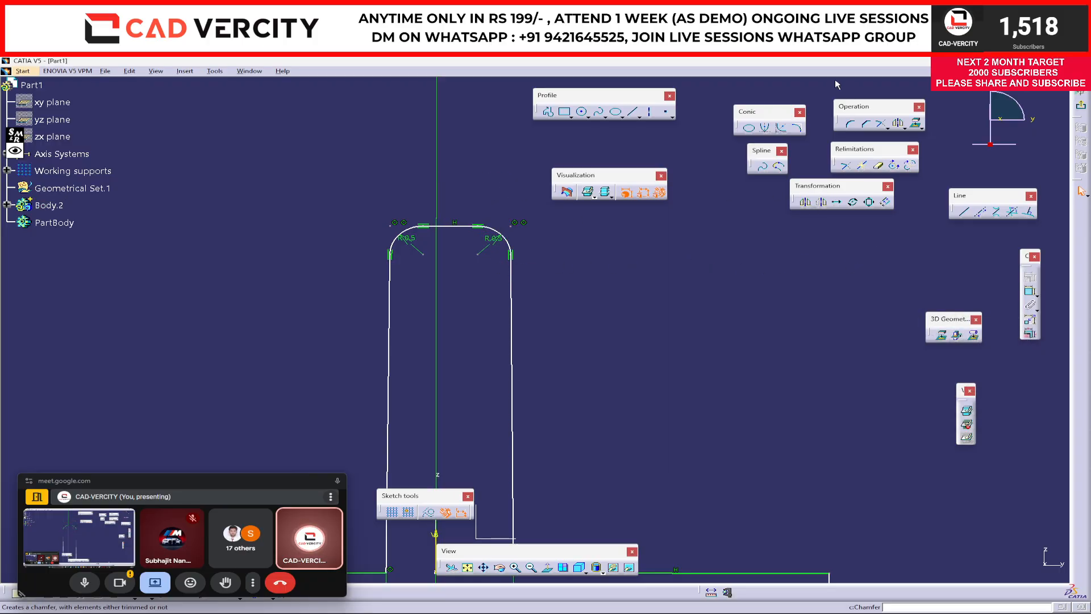
pyautogui.click(1030, 291)
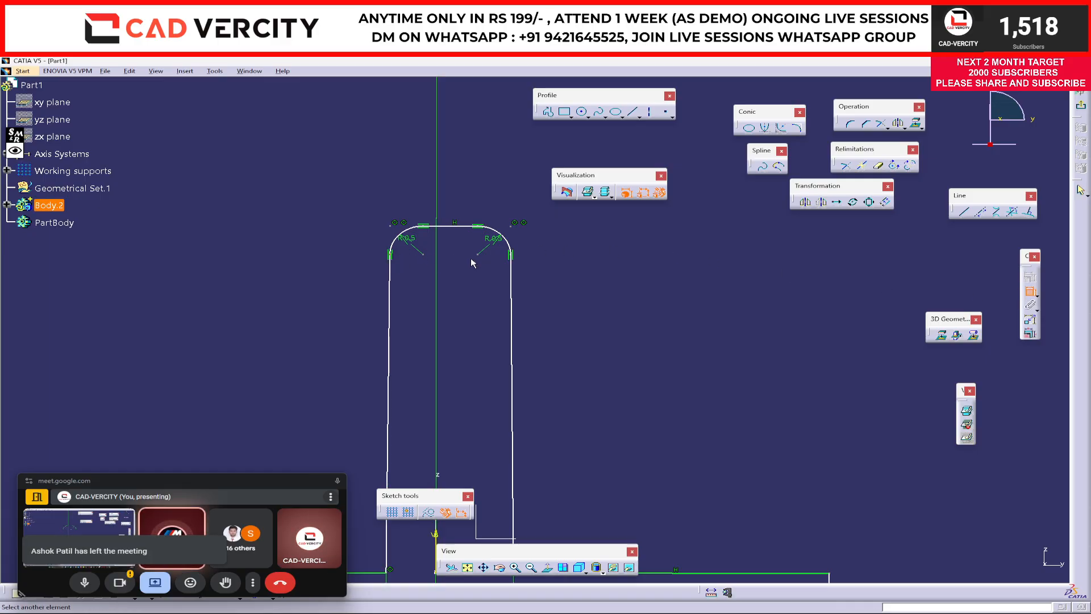
pyautogui.click(510, 254)
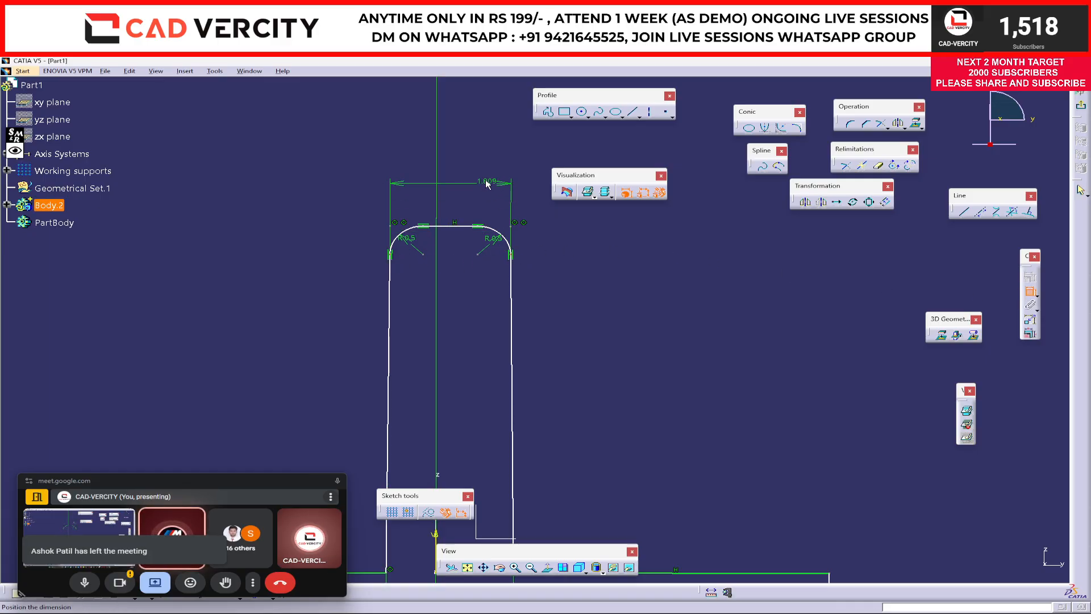
pyautogui.doubleClick(477, 175)
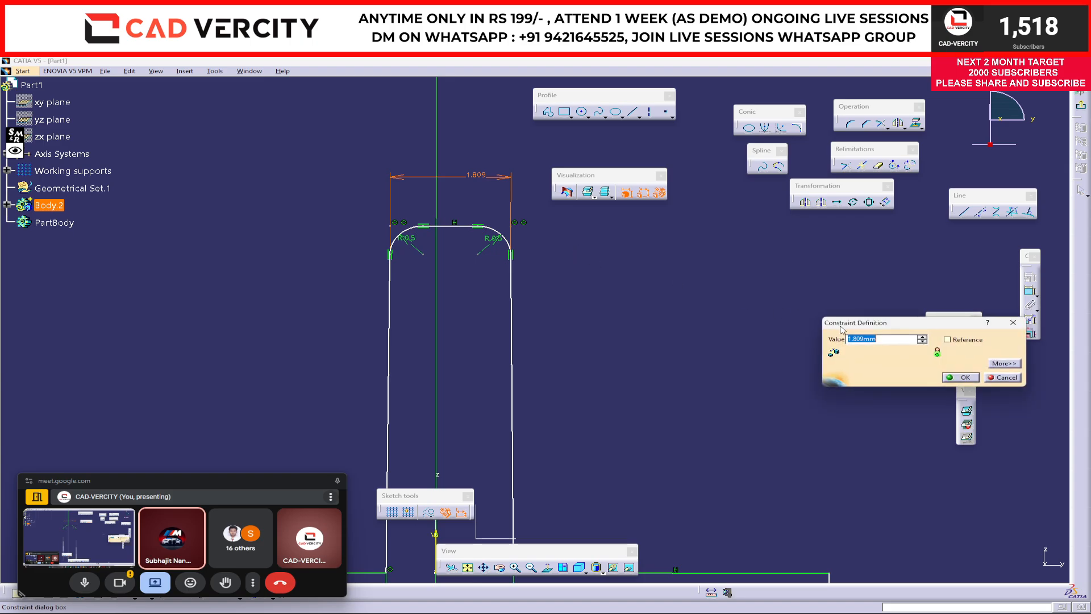
pyautogui.moveTo(878, 340); pyautogui.dragTo(863, 339)
pyautogui.write('1.81')
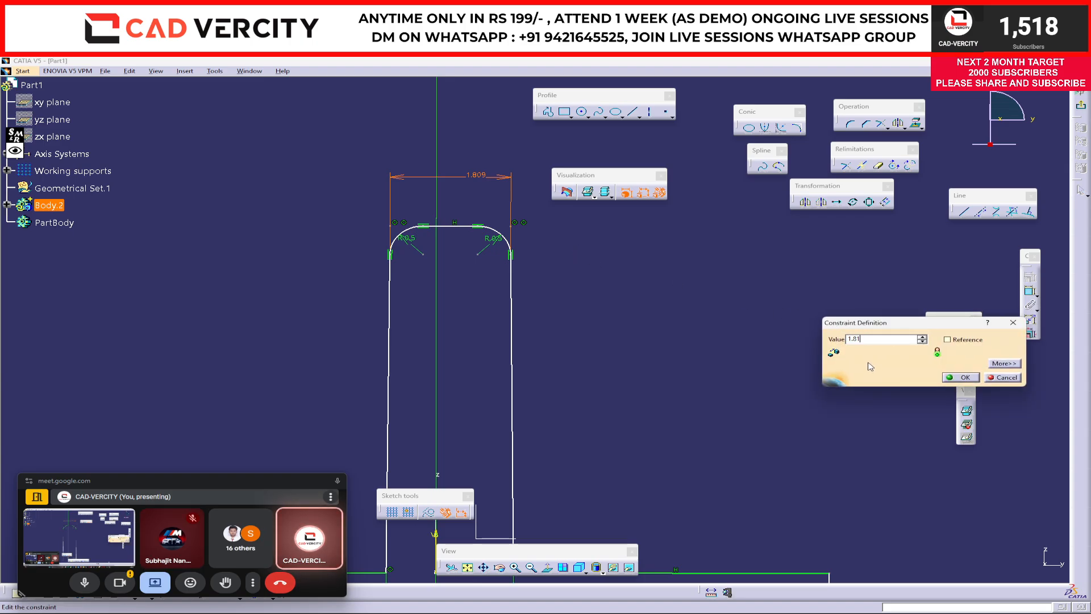
pyautogui.press('Return')
pyautogui.click(834, 387)
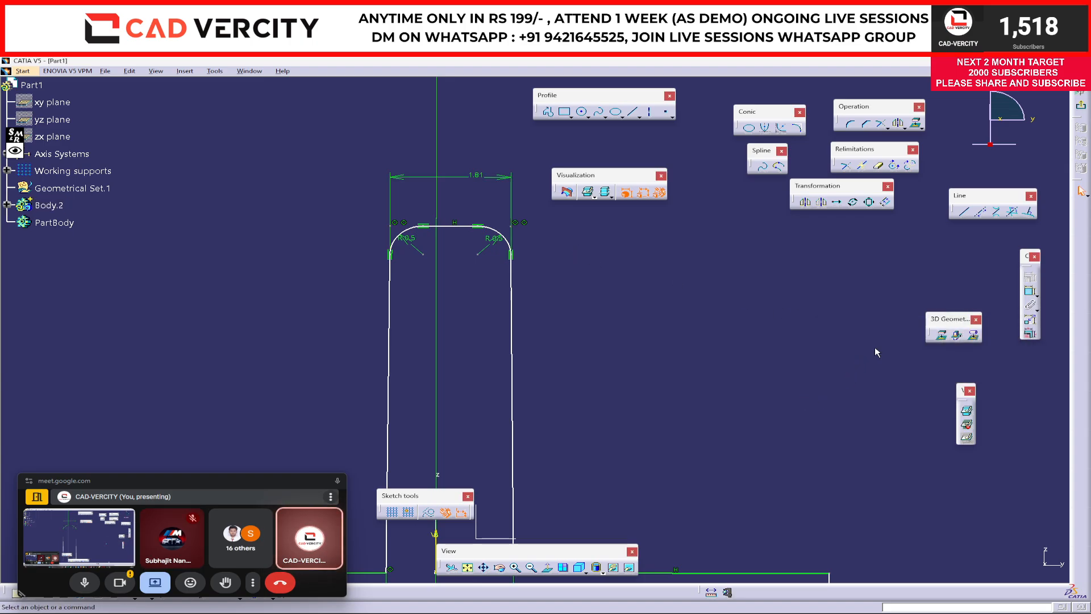
# Exit the sketch and extrude the inverted-T profile as a 20 mm long Pad
pyautogui.click(1081, 104)
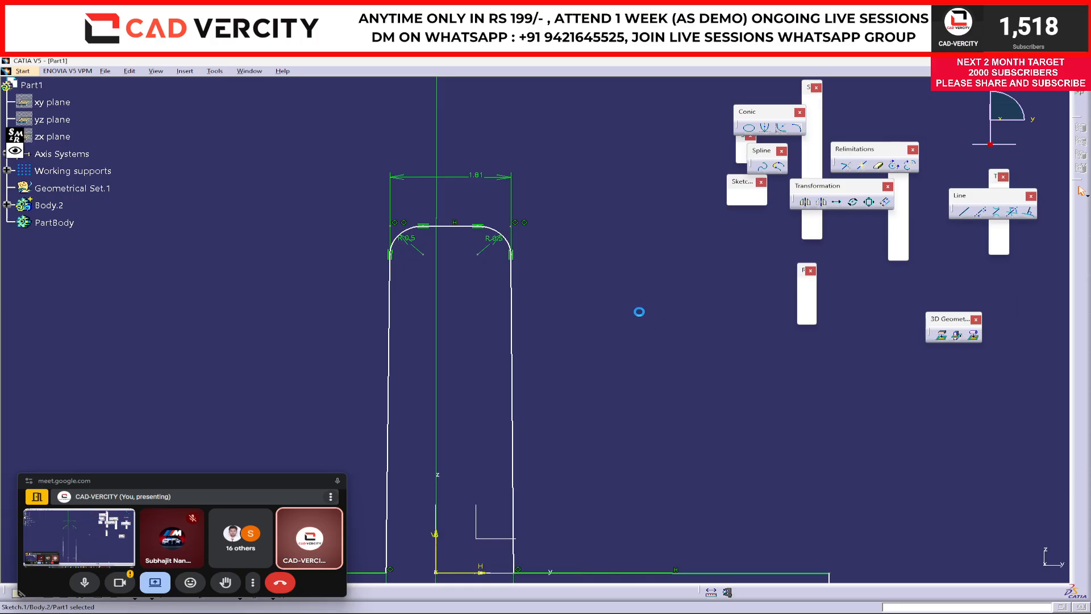
pyautogui.moveTo(636, 307); pyautogui.dragTo(589, 380, button='middle')
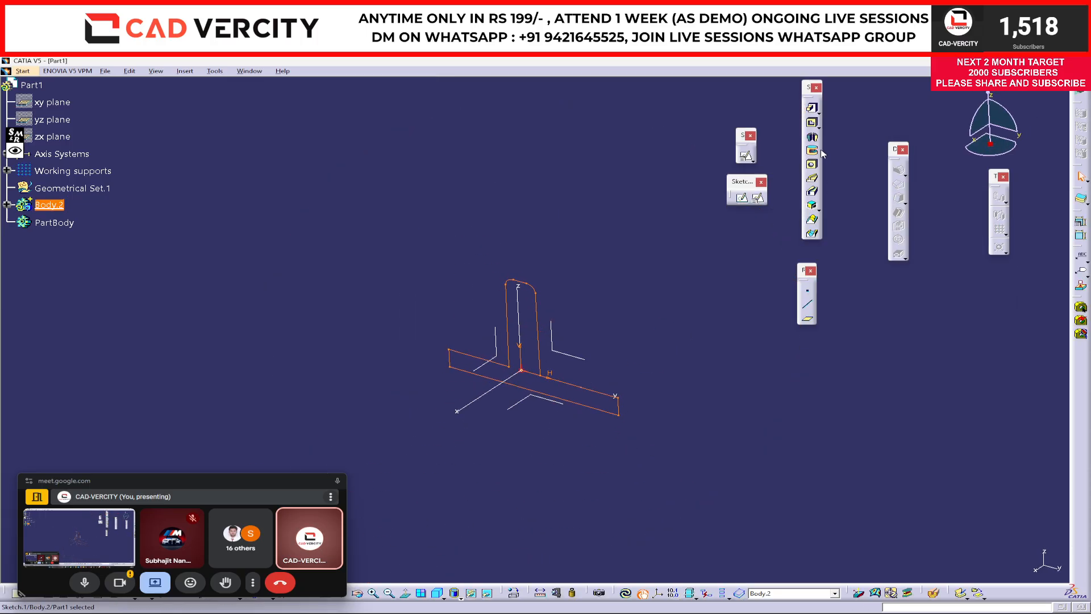
pyautogui.click(811, 110)
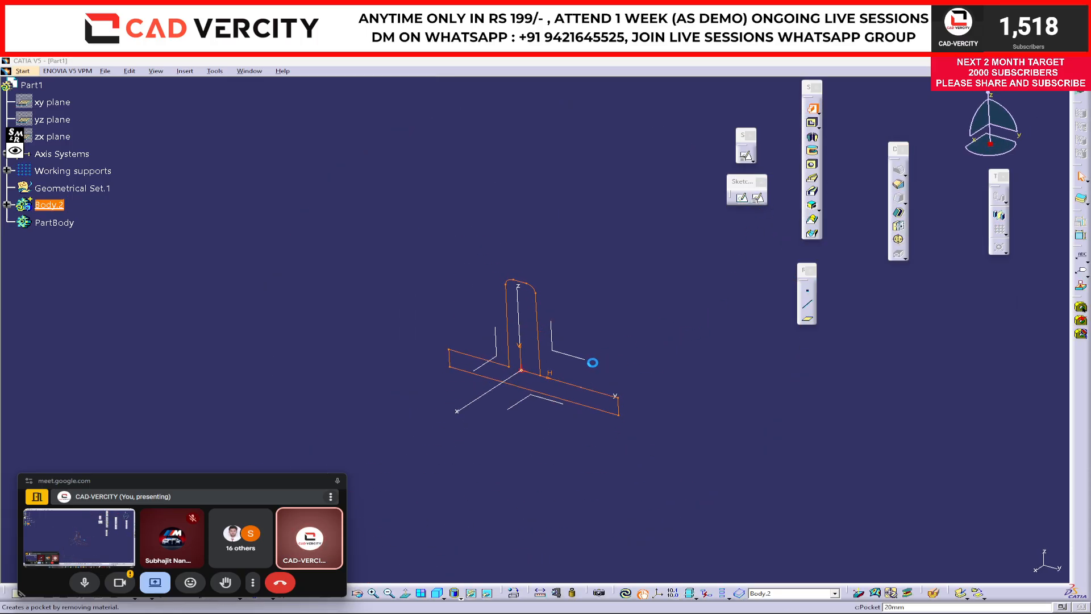
pyautogui.moveTo(612, 367); pyautogui.dragTo(737, 316, button='middle')
pyautogui.scroll(1, 737, 316)
pyautogui.click(836, 378)
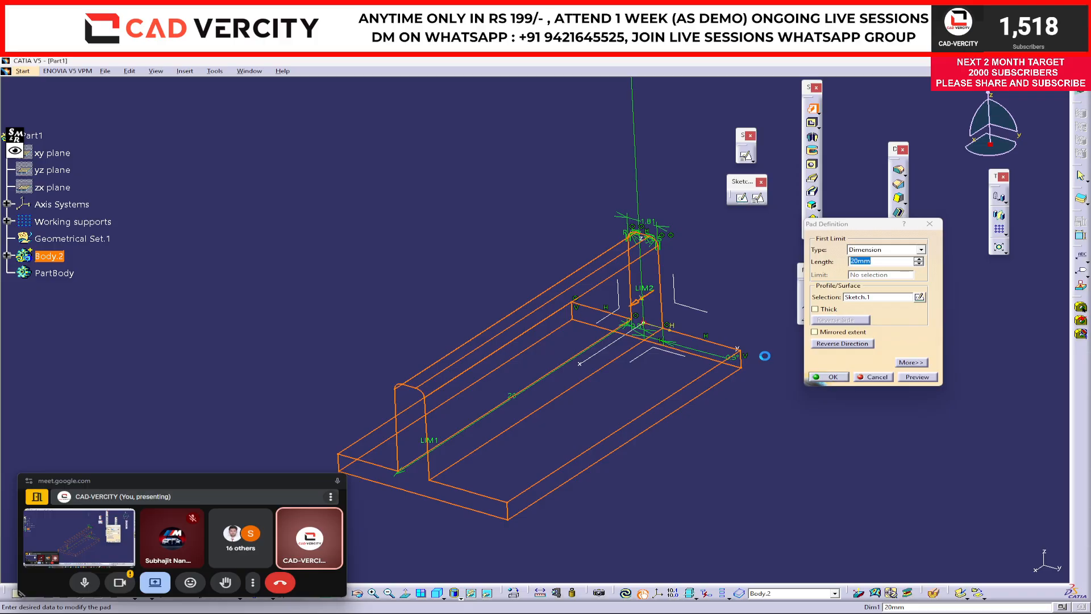
# Create a new Drawing document with one empty sheet
pyautogui.moveTo(432, 220); pyautogui.dragTo(466, 253, button='middle')
pyautogui.click(106, 72)
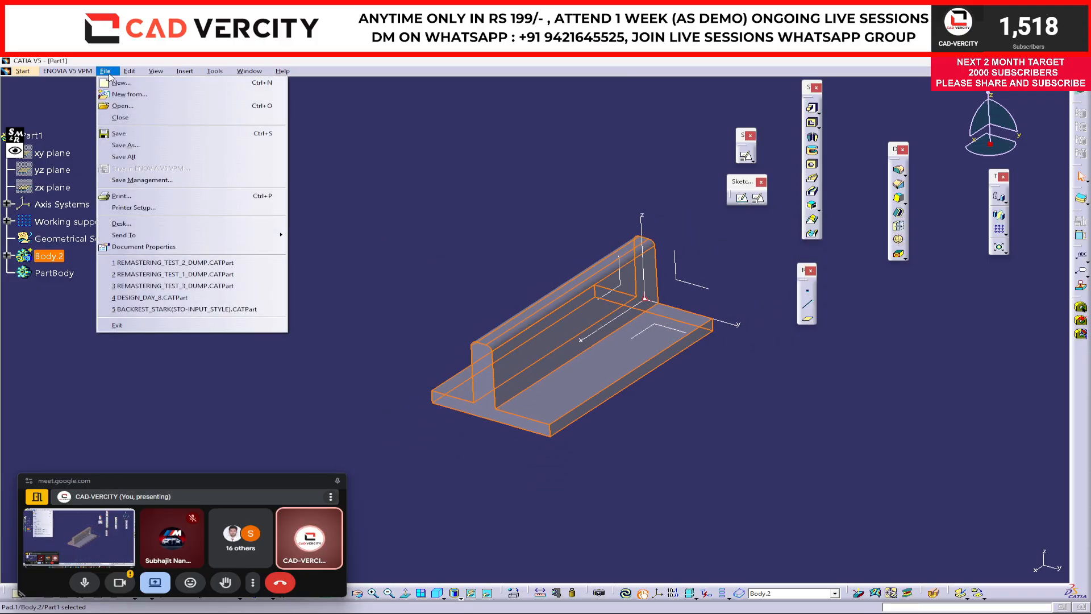
pyautogui.click(114, 84)
pyautogui.scroll(-1, 606, 236)
pyautogui.click(615, 237)
pyautogui.click(657, 289)
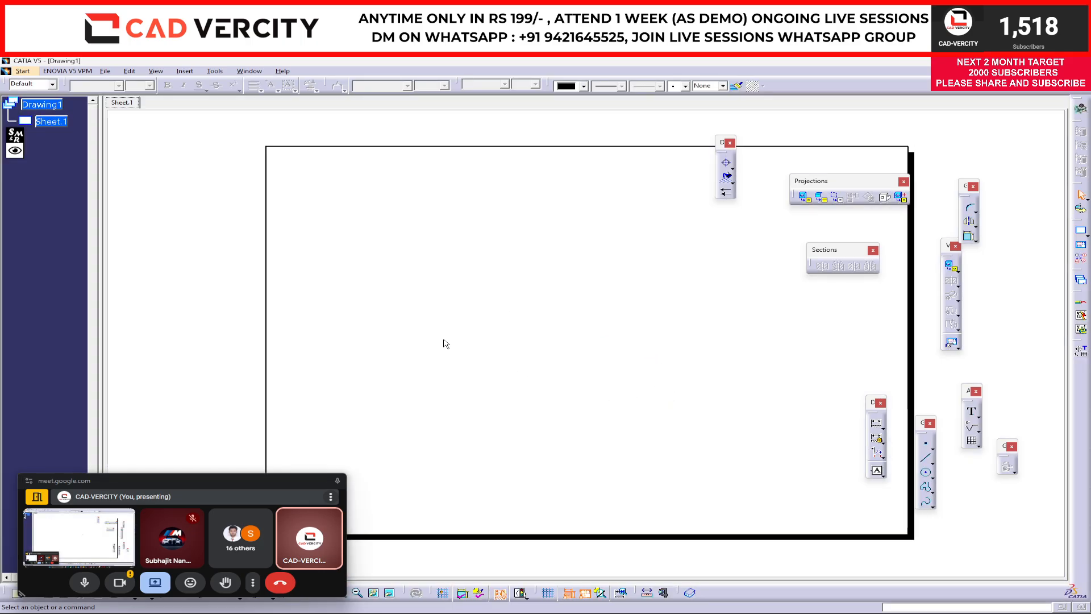
# Generate a front view of Part1 on the sheet, using the end face of the rib profile as the reference plane
pyautogui.click(804, 196)
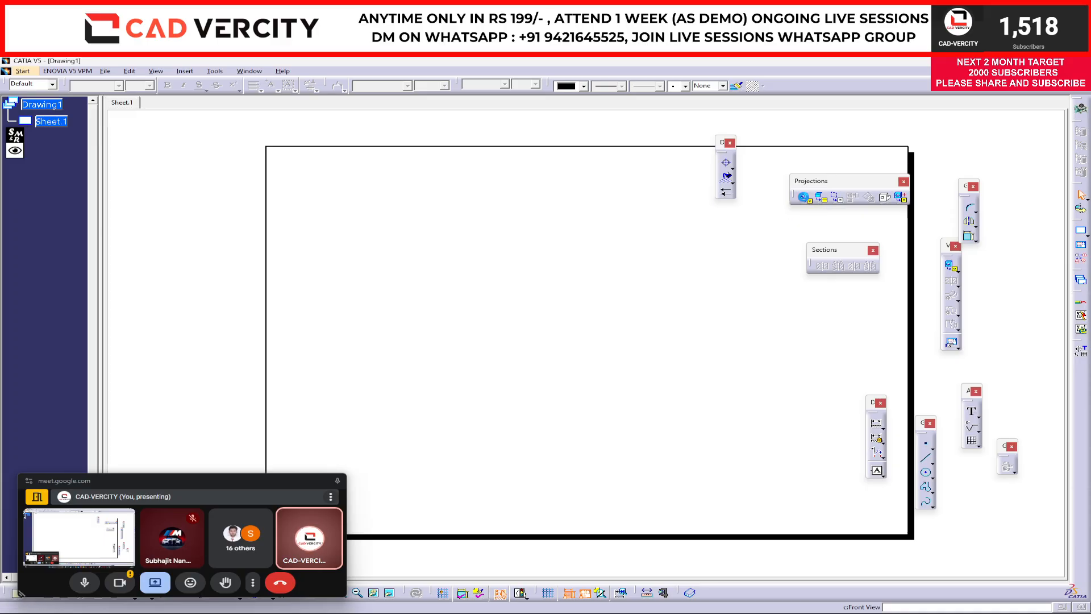
pyautogui.click(250, 72)
pyautogui.click(252, 135)
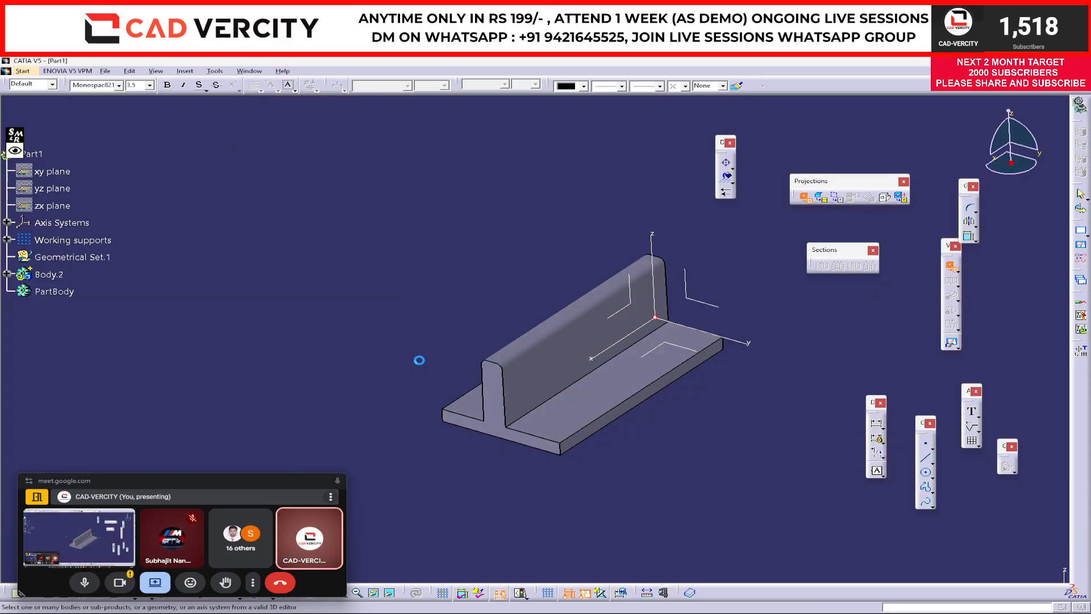
pyautogui.click(492, 377)
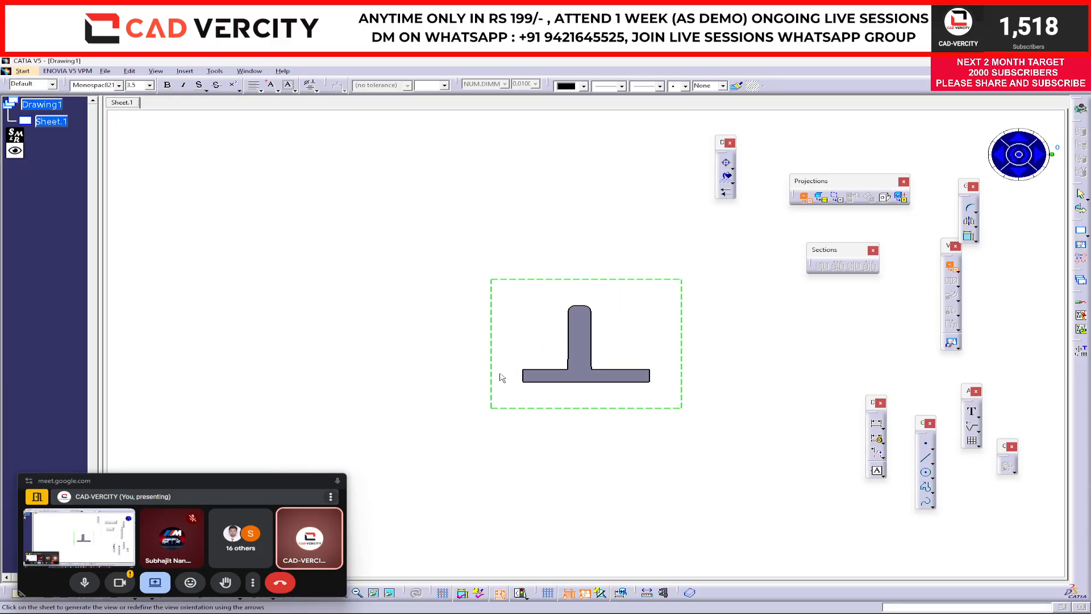
pyautogui.click(537, 320)
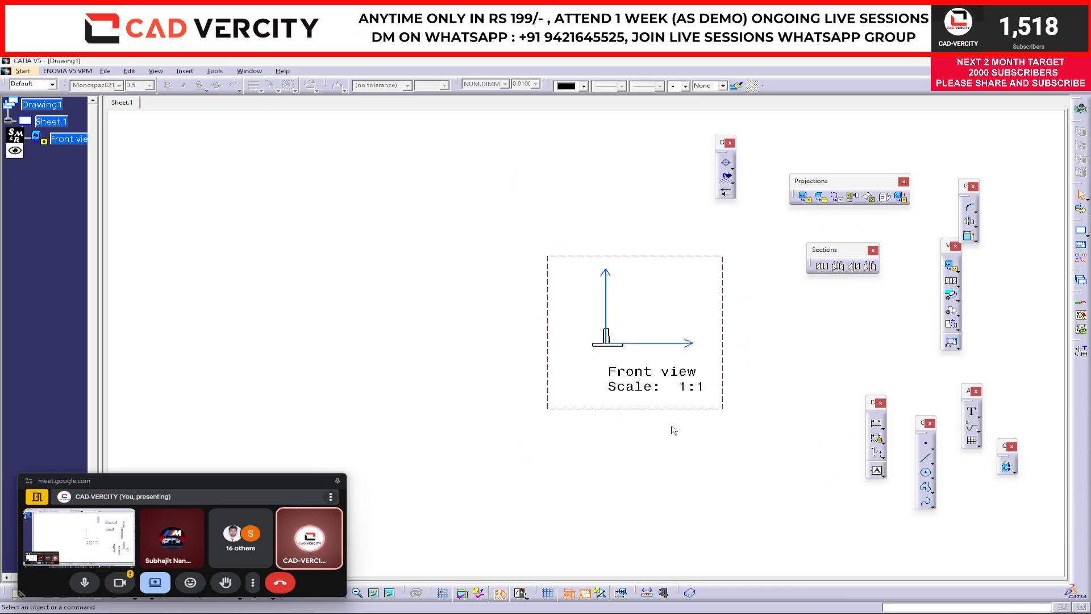
# Delete the axis arrows from the front view
pyautogui.click(666, 325)
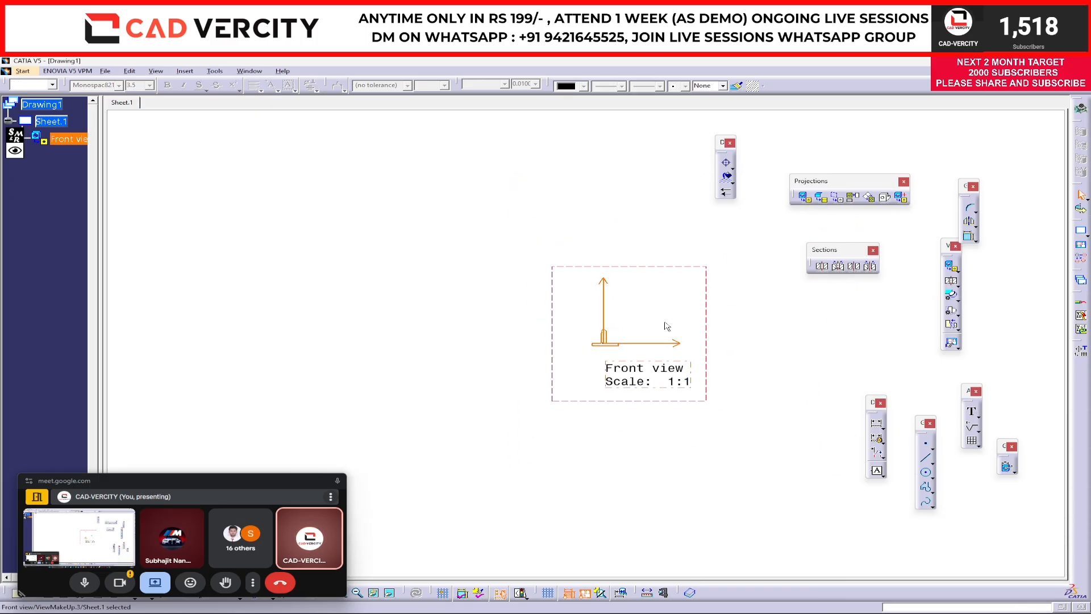
pyautogui.moveTo(660, 369)
pyautogui.mouseDown(button='middle')
pyautogui.moveTo(714, 312)
pyautogui.moveTo(708, 298)
pyautogui.mouseUp(button='middle')
pyautogui.click(628, 254)
pyautogui.press('Delete')
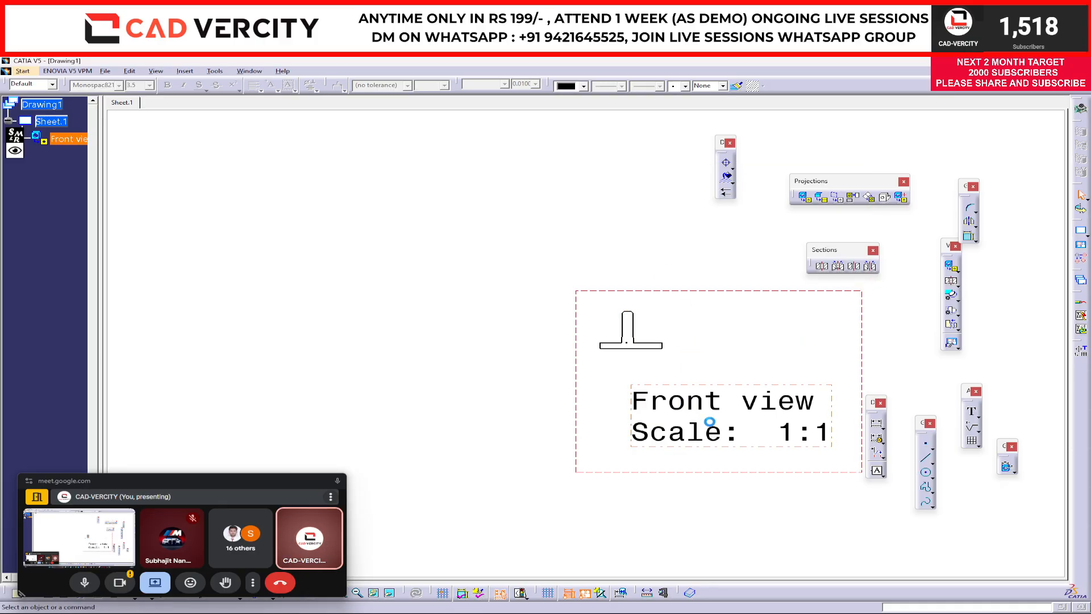
pyautogui.moveTo(699, 370)
pyautogui.mouseDown(button='middle')
pyautogui.moveTo(669, 308)
pyautogui.moveTo(631, 360)
pyautogui.moveTo(709, 335)
pyautogui.mouseUp(button='middle')
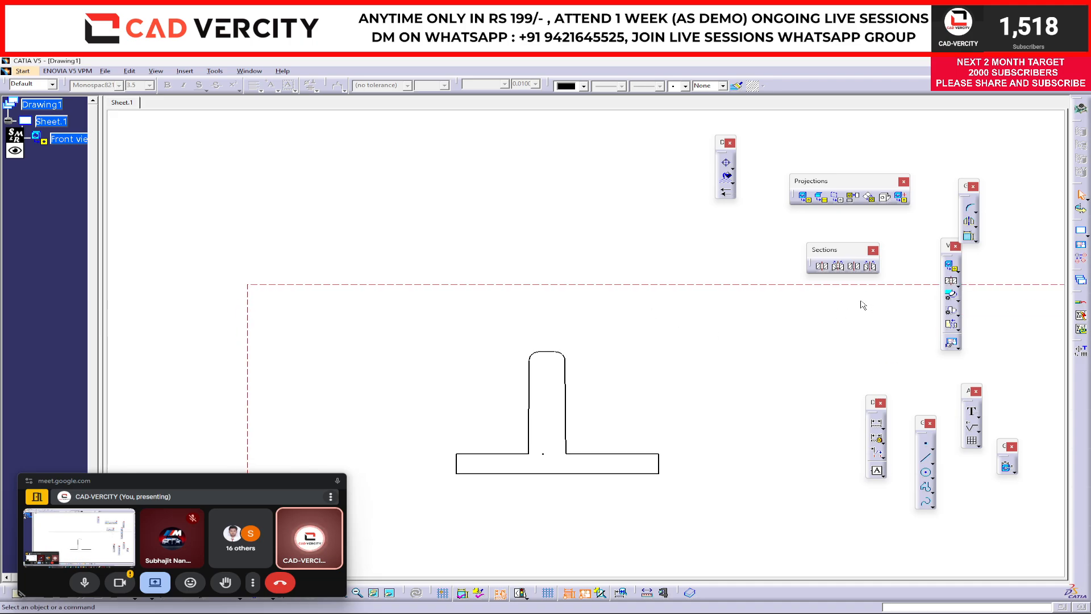
pyautogui.click(877, 424)
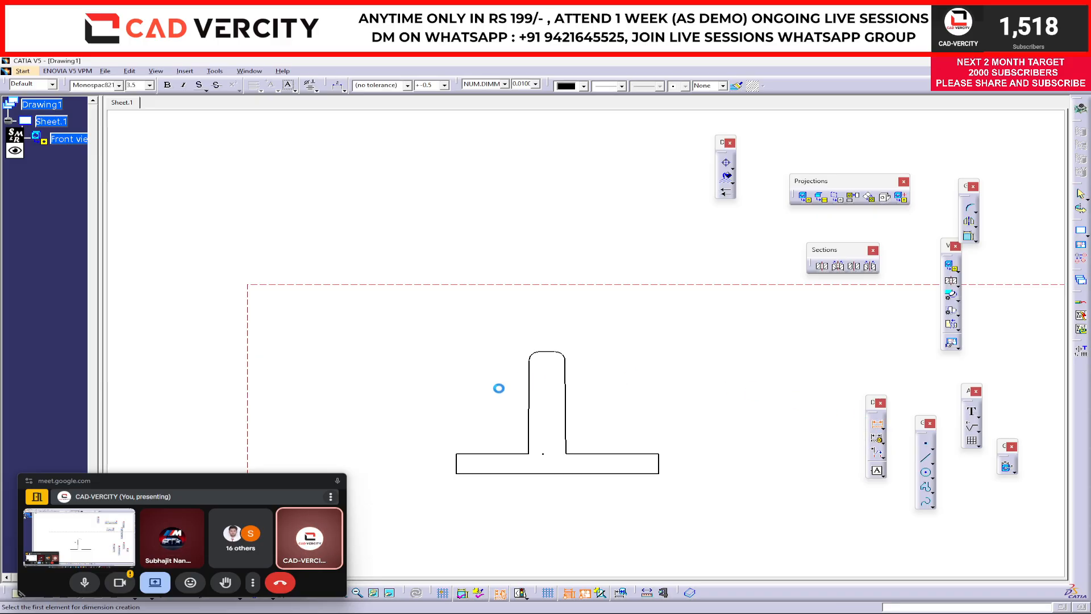
pyautogui.click(529, 434)
pyautogui.click(570, 428)
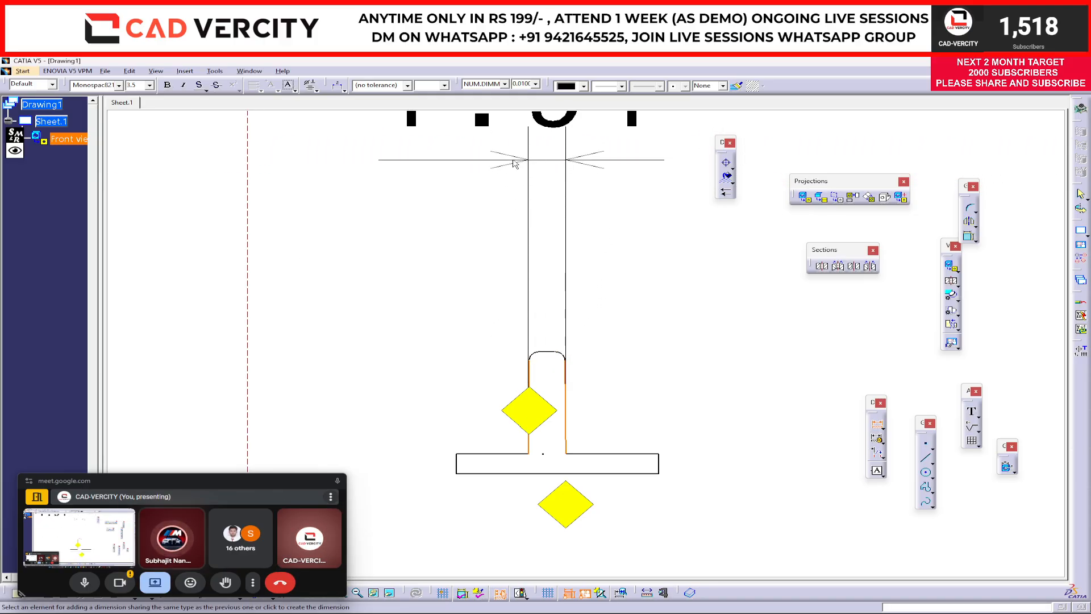
pyautogui.press('Escape')
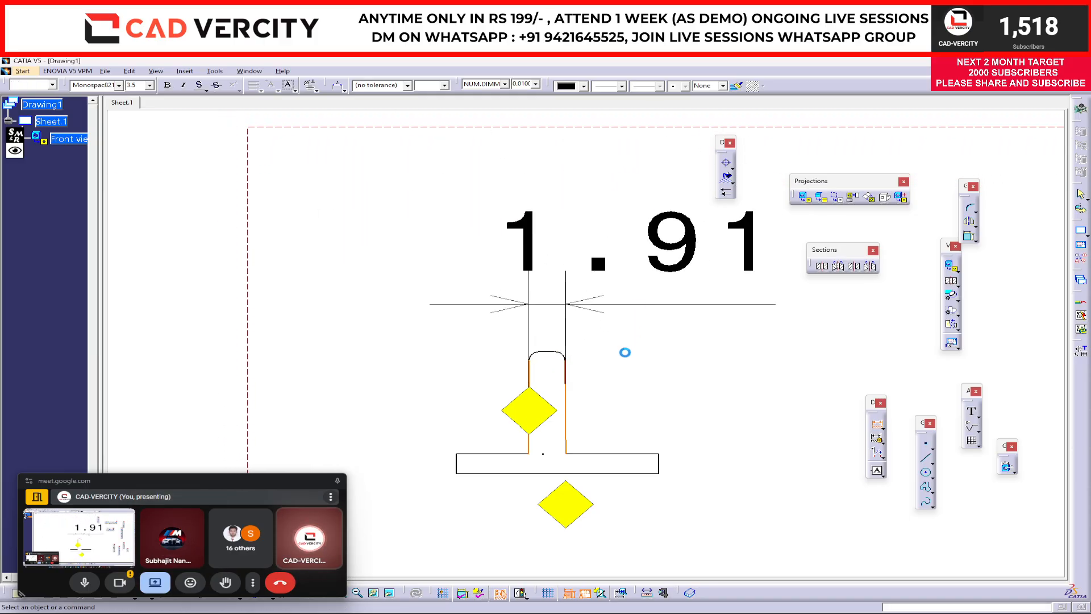
# Clear the old screen annotations and mark the rib's width with orange arrows at its upper corners and at its base
pyautogui.moveTo(614, 378)
pyautogui.mouseDown(button='middle')
pyautogui.moveTo(588, 363)
pyautogui.moveTo(650, 180)
pyautogui.moveTo(598, 205)
pyautogui.mouseUp(button='middle')
pyautogui.click(21, 152)
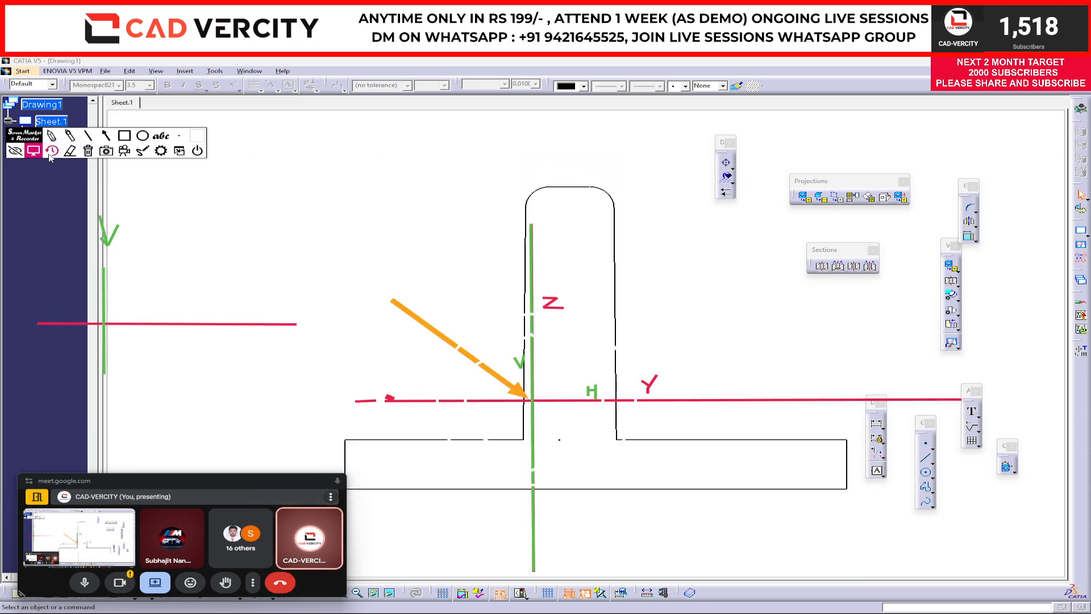
pyautogui.click(90, 152)
pyautogui.click(106, 136)
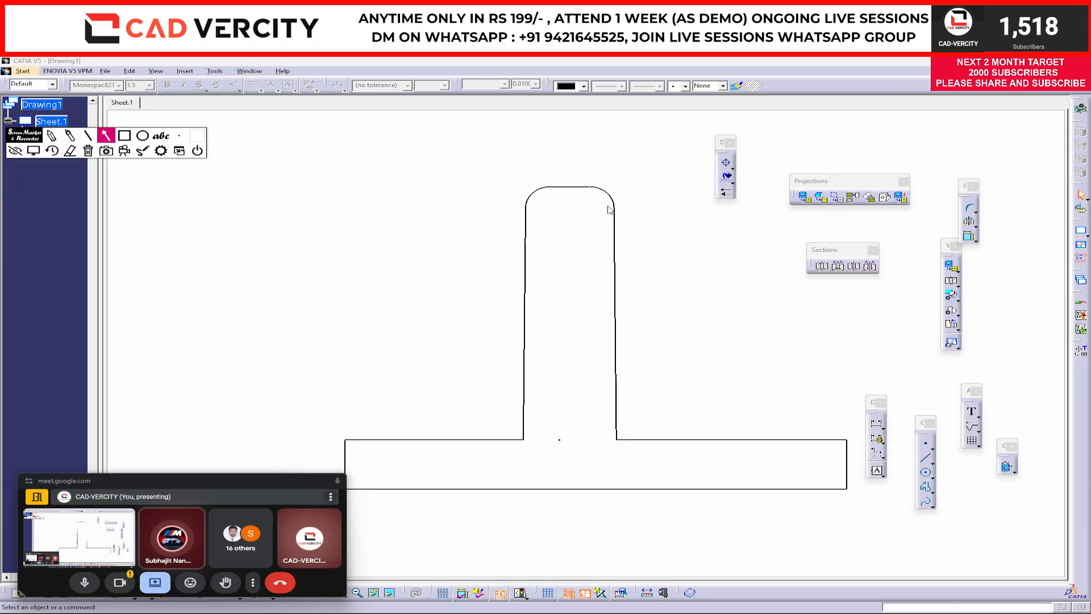
pyautogui.click(196, 137)
pyautogui.click(155, 136)
pyautogui.moveTo(526, 207); pyautogui.dragTo(614, 206)
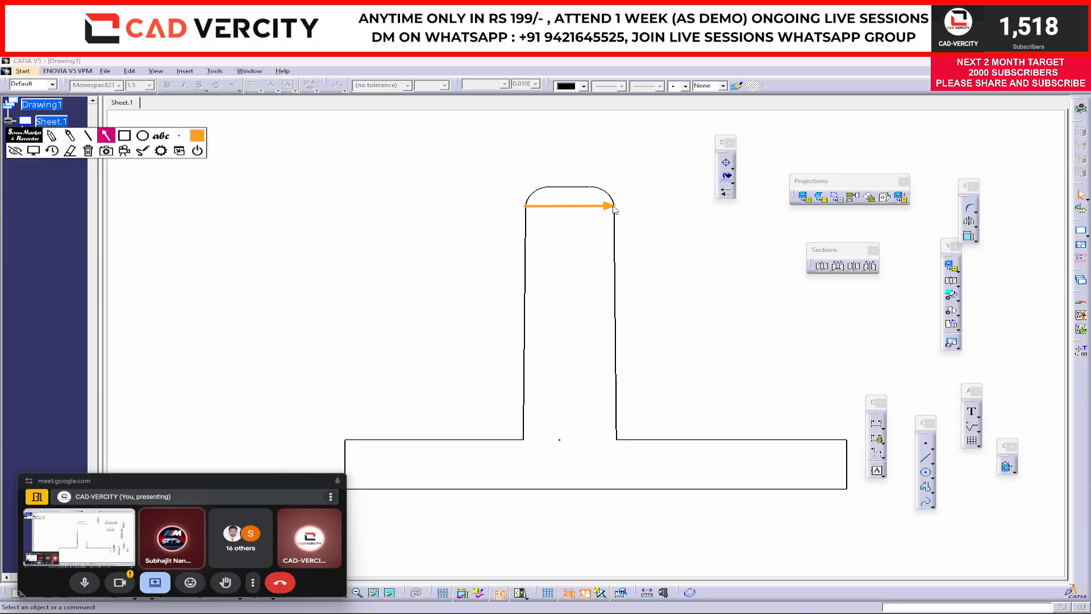
pyautogui.moveTo(524, 442); pyautogui.dragTo(617, 440)
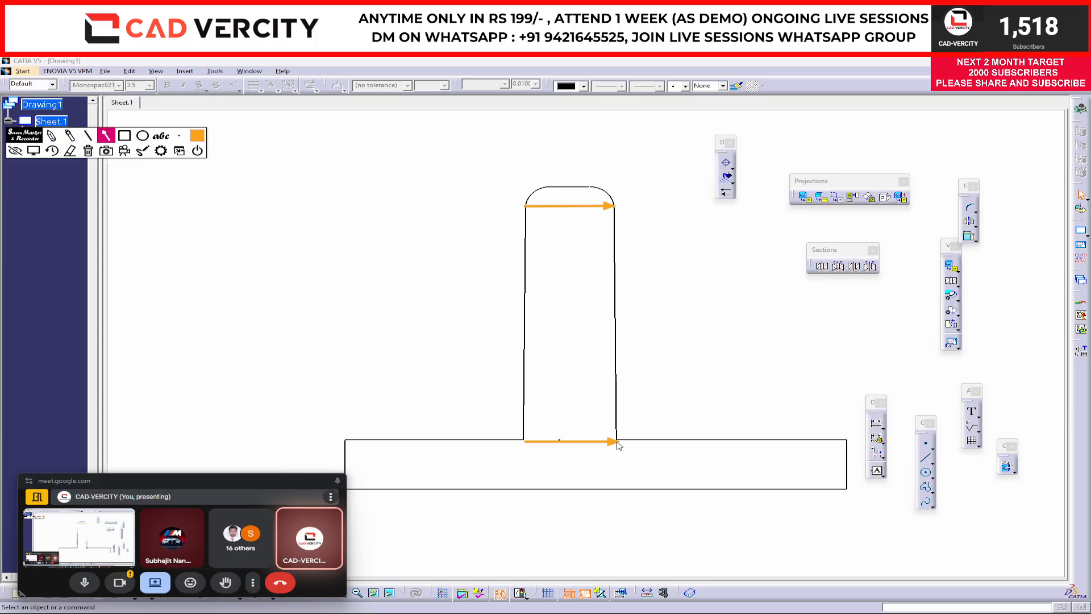
# Draw orange annotation arrows down both tapered sides of the rib and erase all the markings
pyautogui.moveTo(528, 209); pyautogui.dragTo(520, 539)
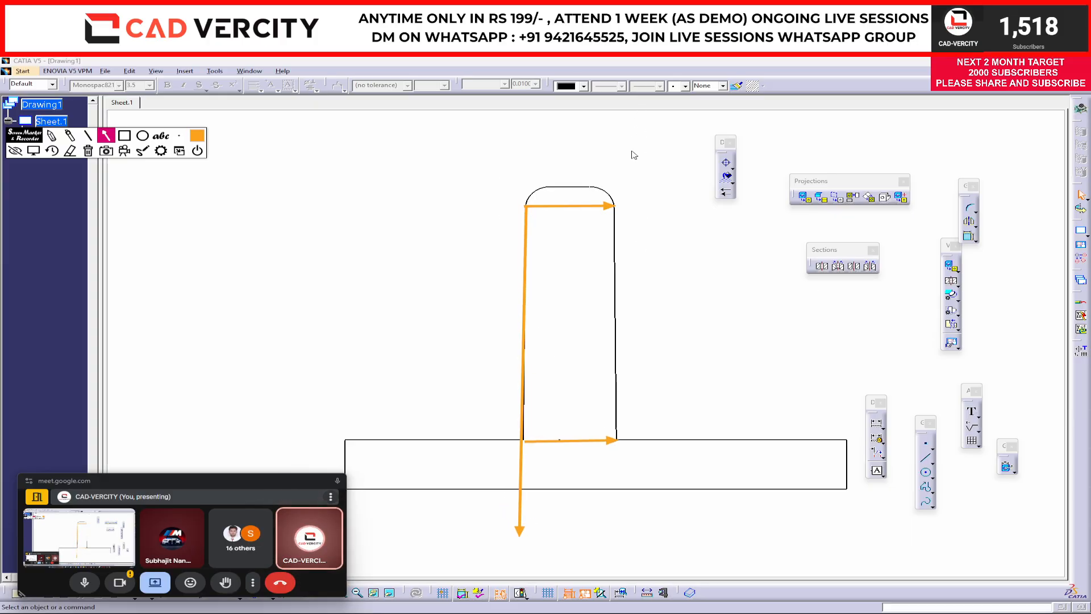
pyautogui.moveTo(612, 213)
pyautogui.mouseDown()
pyautogui.moveTo(628, 547)
pyautogui.moveTo(619, 559)
pyautogui.mouseUp()
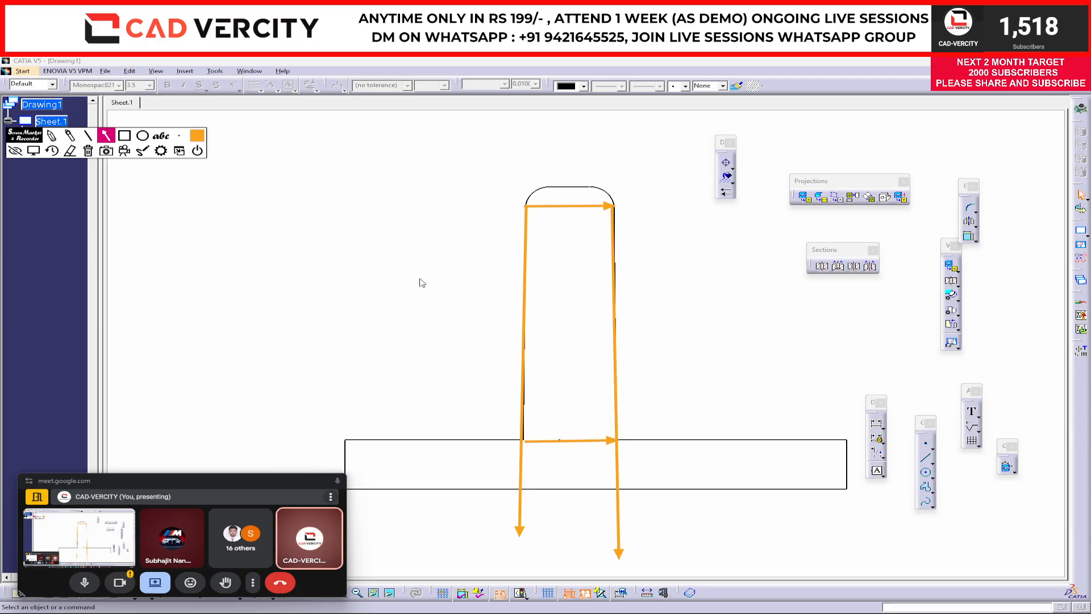
pyautogui.click(88, 150)
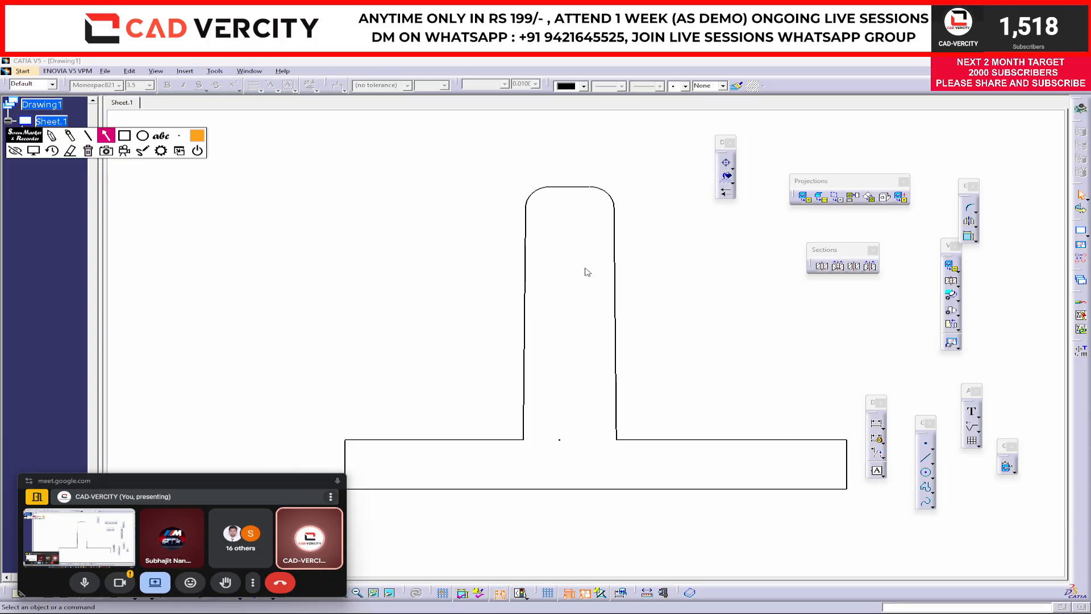
pyautogui.click(18, 152)
pyautogui.scroll(1, 511, 247)
pyautogui.moveTo(512, 247)
pyautogui.keyDown('ctrl'); pyautogui.mouseDown(button='middle')
pyautogui.moveTo(602, 349)
pyautogui.moveTo(578, 345)
pyautogui.mouseUp(button='middle'); pyautogui.keyUp('ctrl')
pyautogui.click(533, 309)
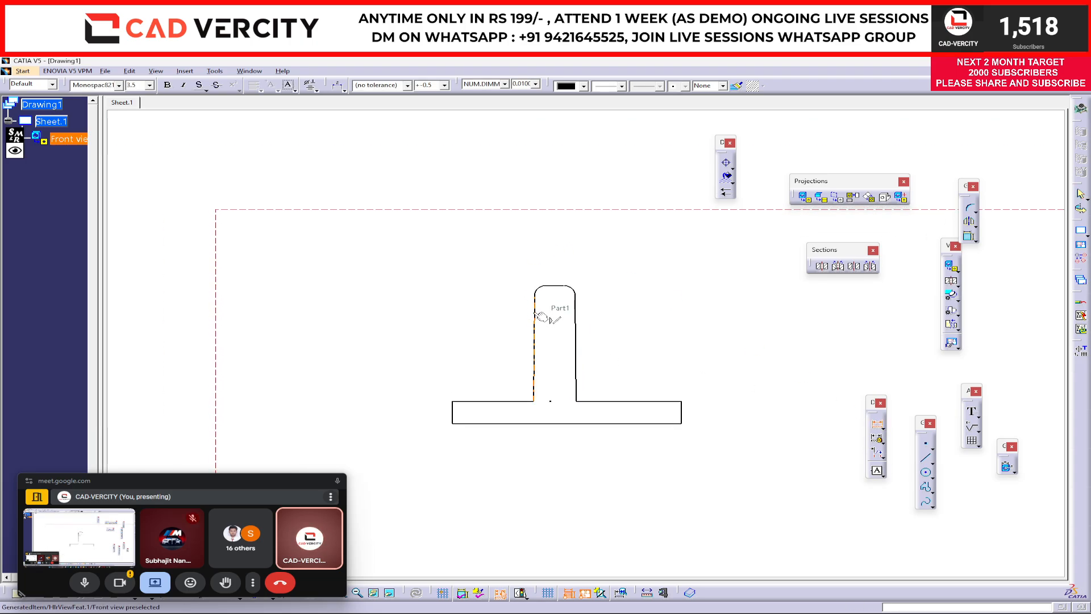
pyautogui.click(594, 320)
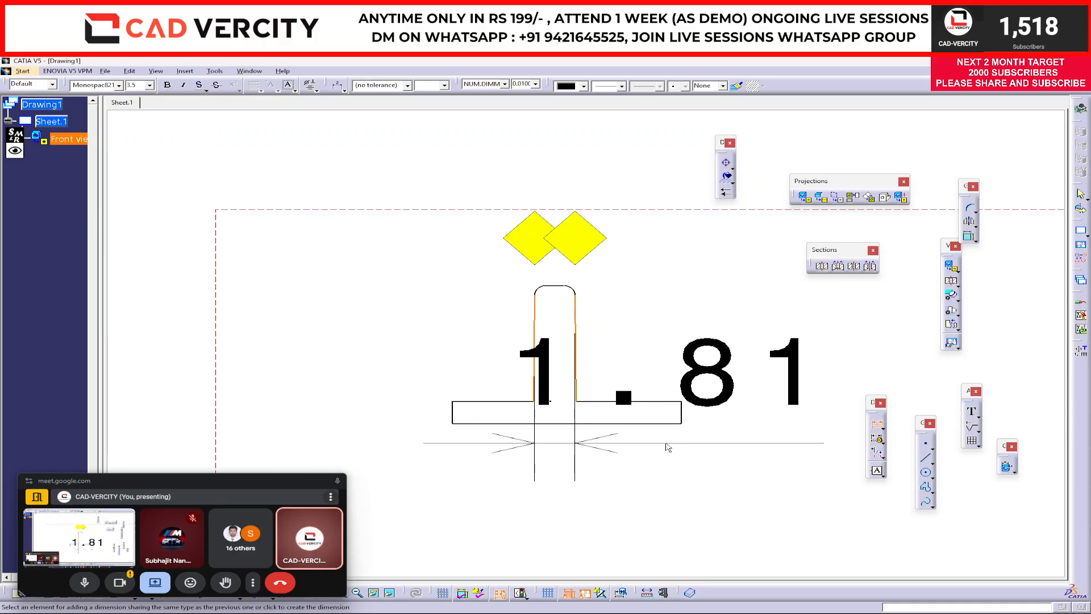
pyautogui.press('Escape')
# Dimension the rib's width between the upper ends of its tapered sides, place it above the profile and extend its extension lines to the rib
pyautogui.click(875, 423)
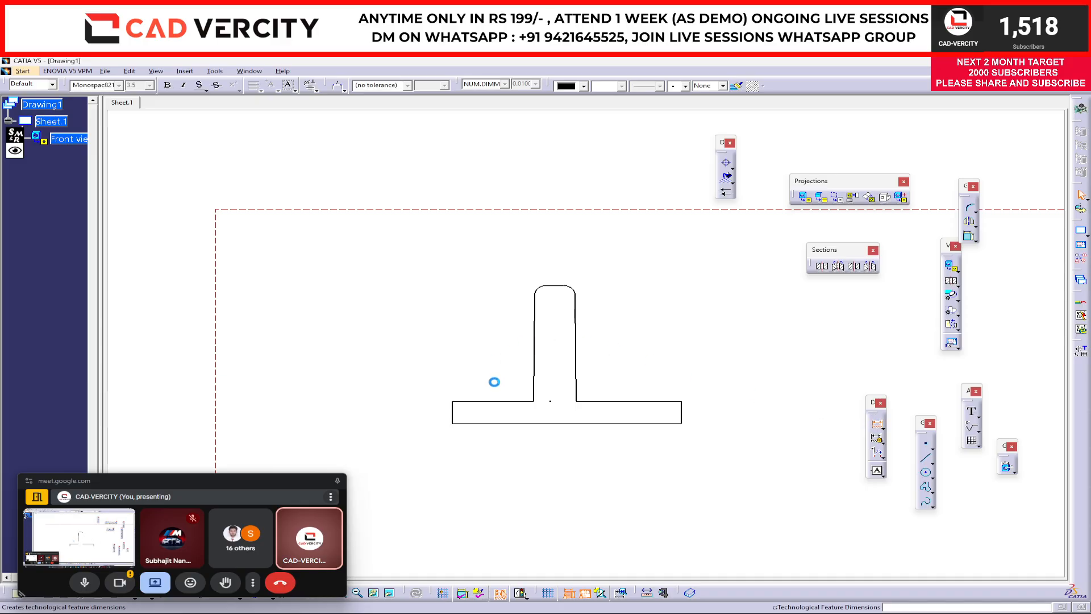
pyautogui.click(535, 391)
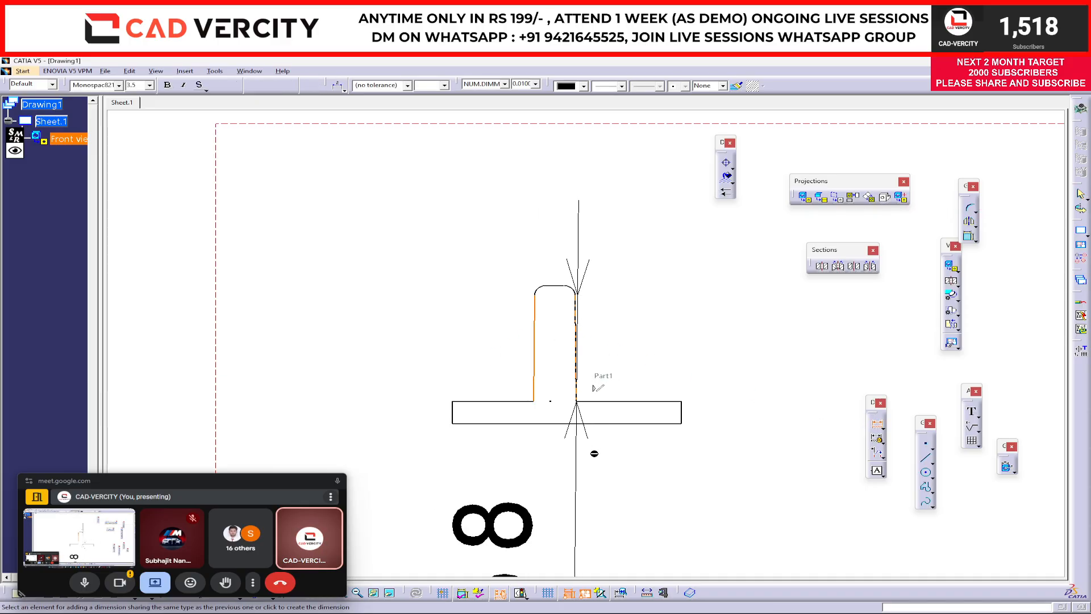
pyautogui.click(600, 405)
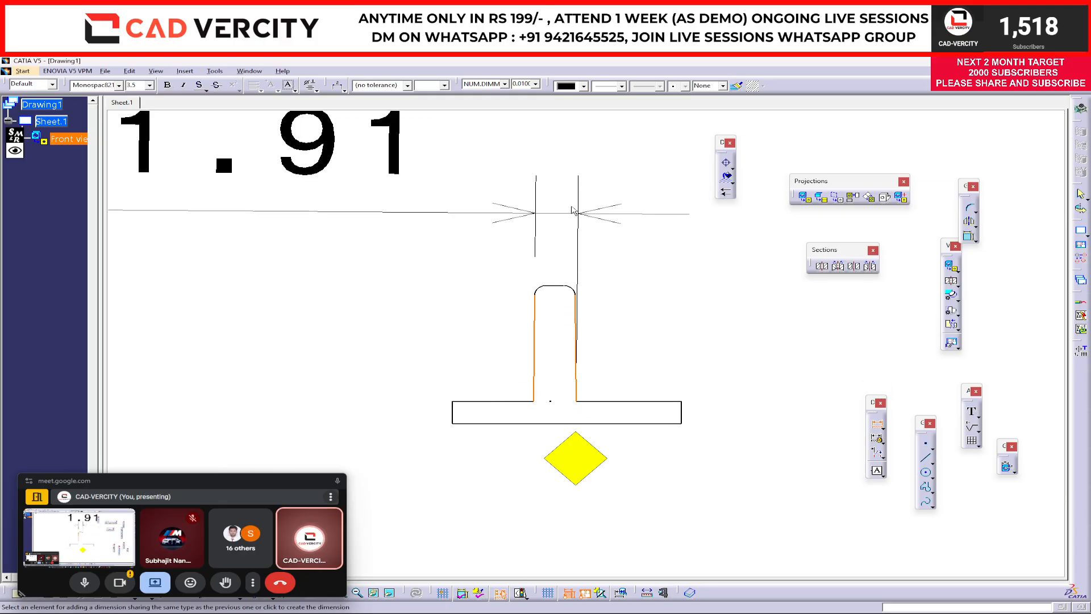
pyautogui.scroll(-3, 562, 254)
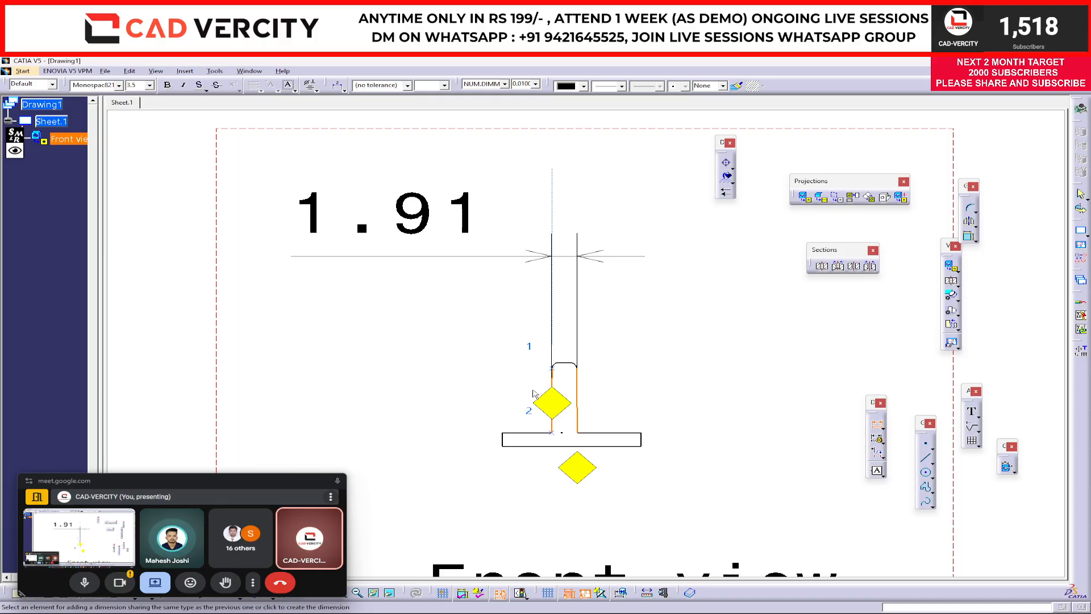
pyautogui.click(547, 369)
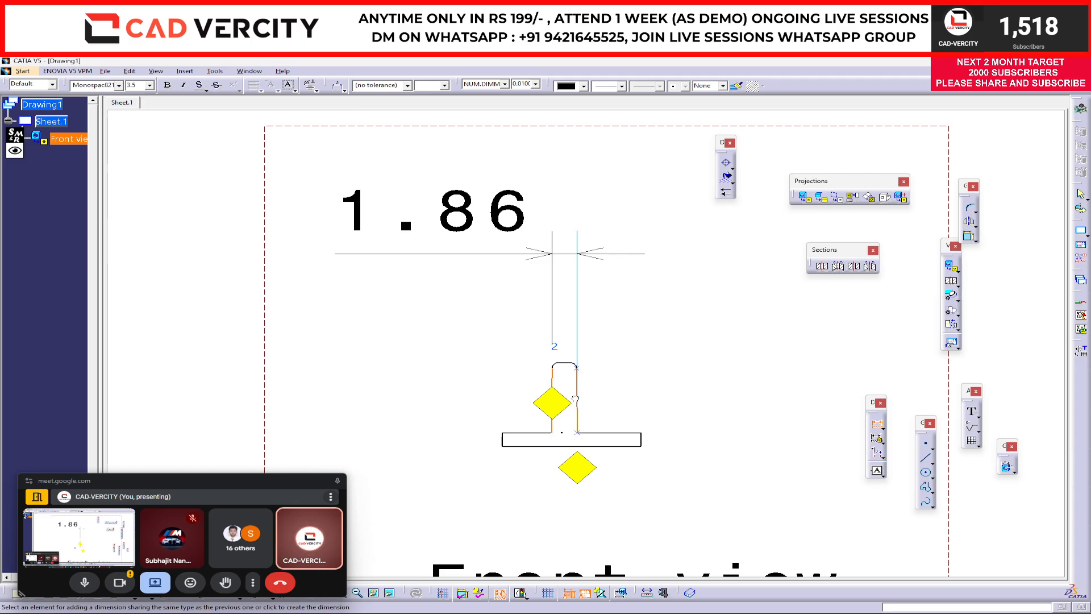
pyautogui.click(577, 469)
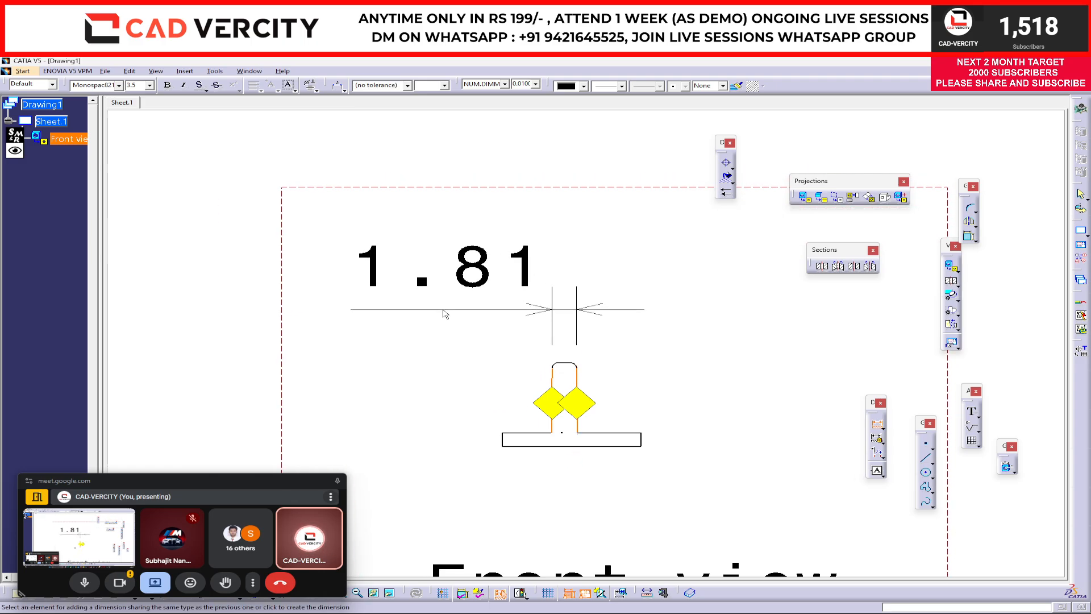
pyautogui.click(415, 316)
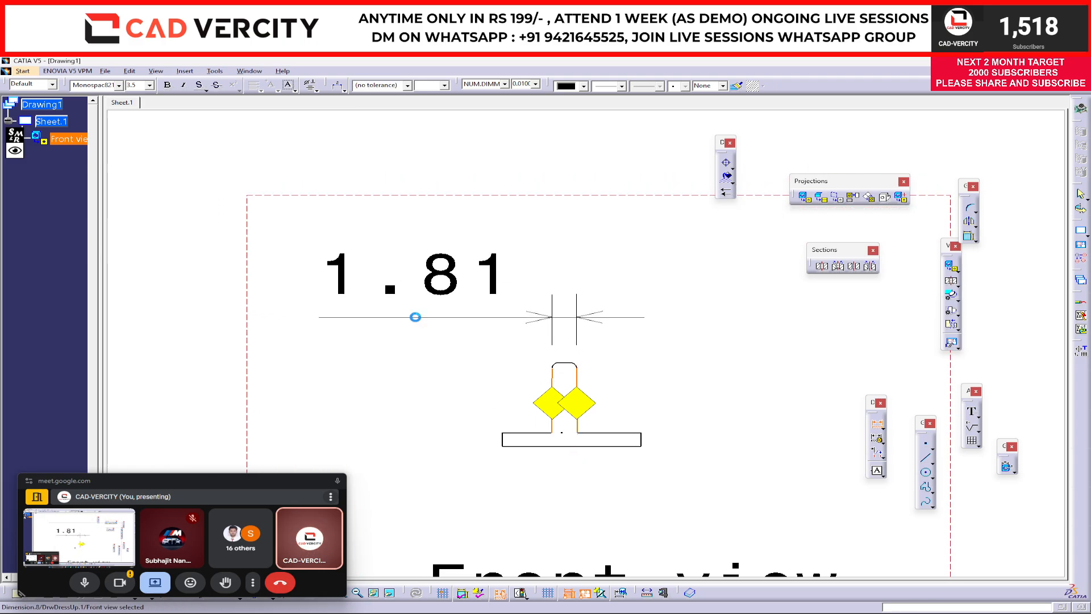
pyautogui.click(398, 379)
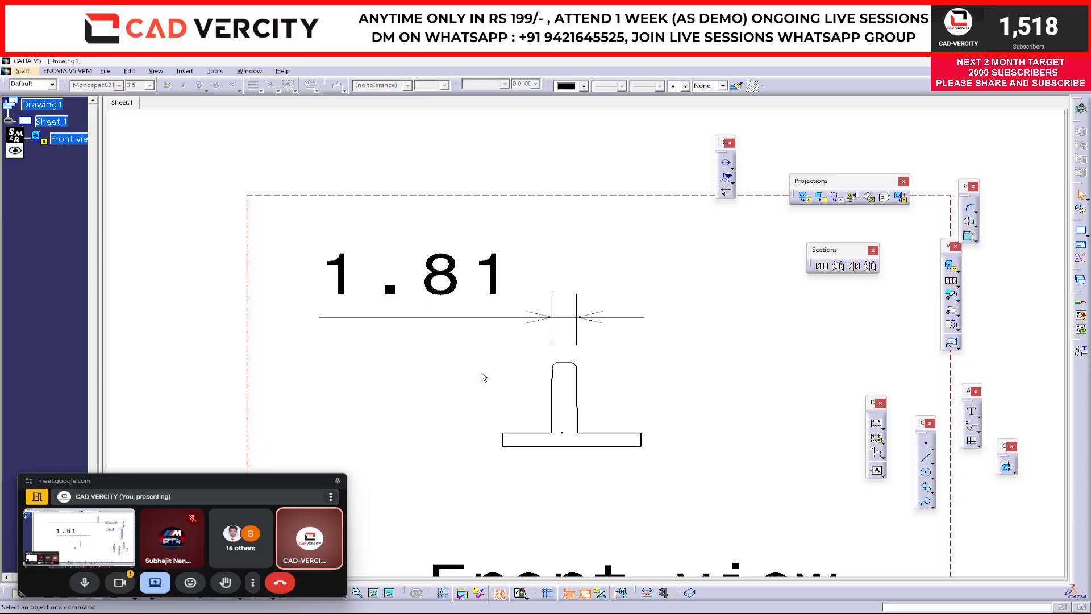
pyautogui.click(567, 340)
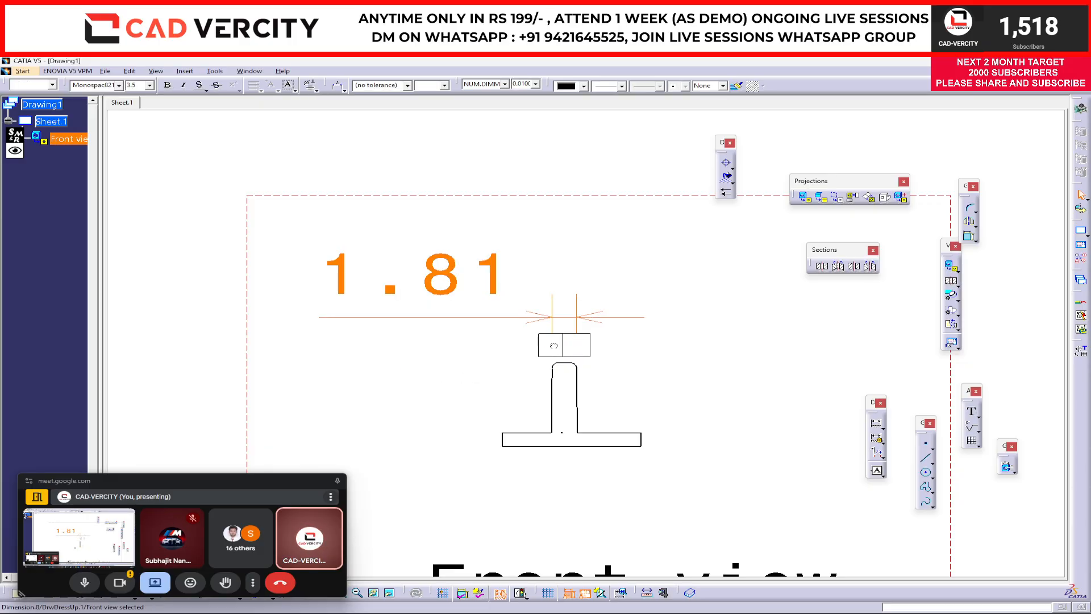
pyautogui.click(506, 404)
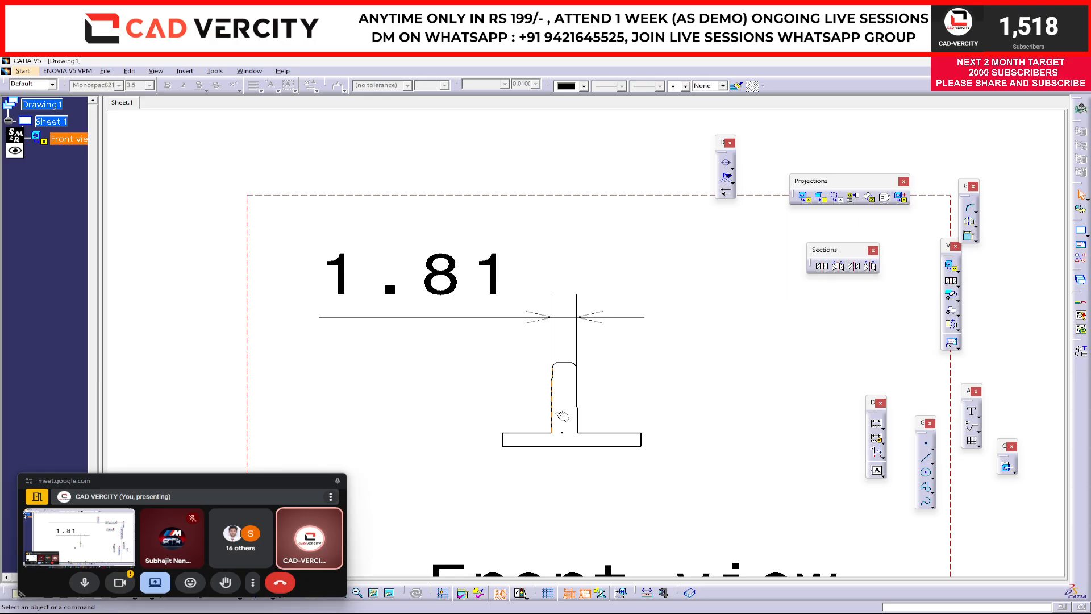
# Point out the rib's two upper corners and two base corners with orange annotation arrows and erase them
pyautogui.moveTo(731, 402)
pyautogui.keyDown('ctrl'); pyautogui.mouseDown(button='middle')
pyautogui.moveTo(751, 337)
pyautogui.moveTo(586, 362)
pyautogui.mouseUp(button='middle'); pyautogui.keyUp('ctrl')
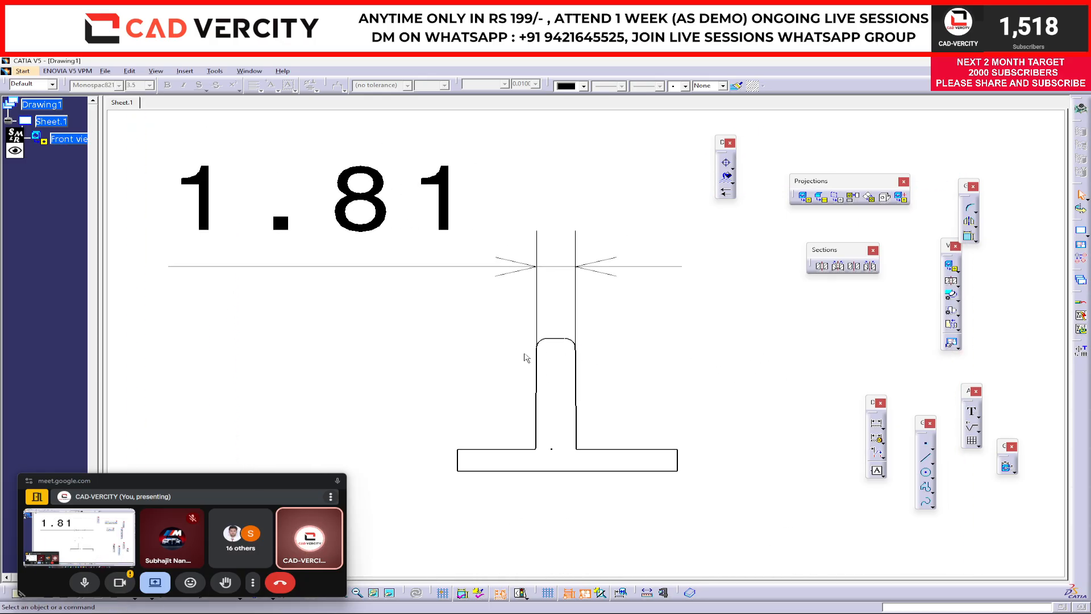
pyautogui.moveTo(651, 366); pyautogui.dragTo(689, 370, button='middle')
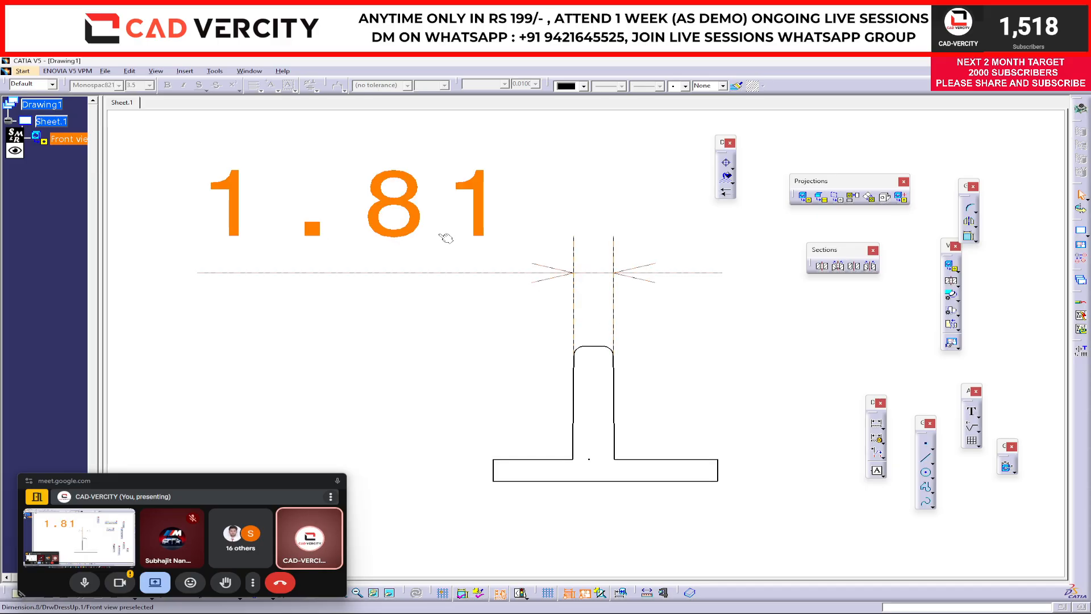
pyautogui.click(11, 147)
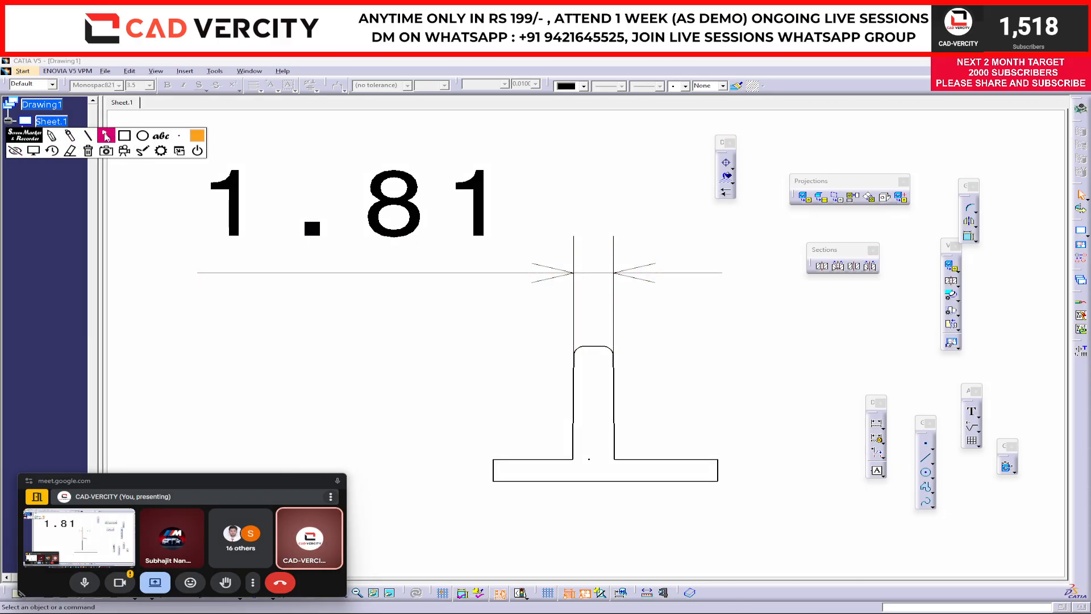
pyautogui.moveTo(544, 341); pyautogui.dragTo(571, 353)
pyautogui.moveTo(650, 344); pyautogui.dragTo(616, 353)
pyautogui.moveTo(528, 443); pyautogui.dragTo(571, 458)
pyautogui.moveTo(670, 429); pyautogui.dragTo(617, 456)
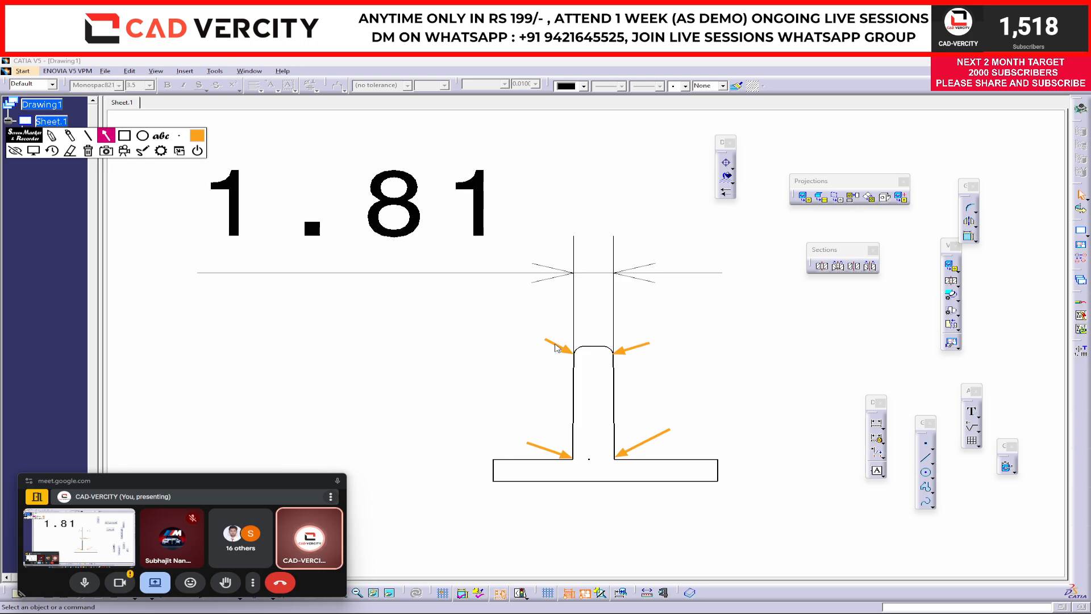
pyautogui.click(89, 152)
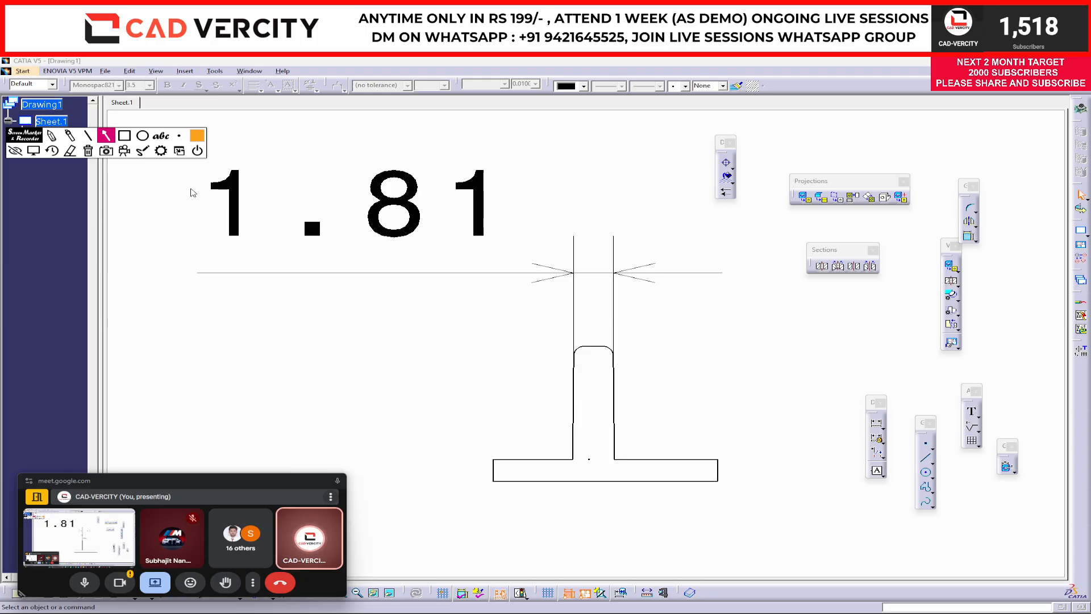
# Dimension the rib's width between the lower ends of its tapered sides and place the dimension below the base
pyautogui.scroll(-2, 625, 398)
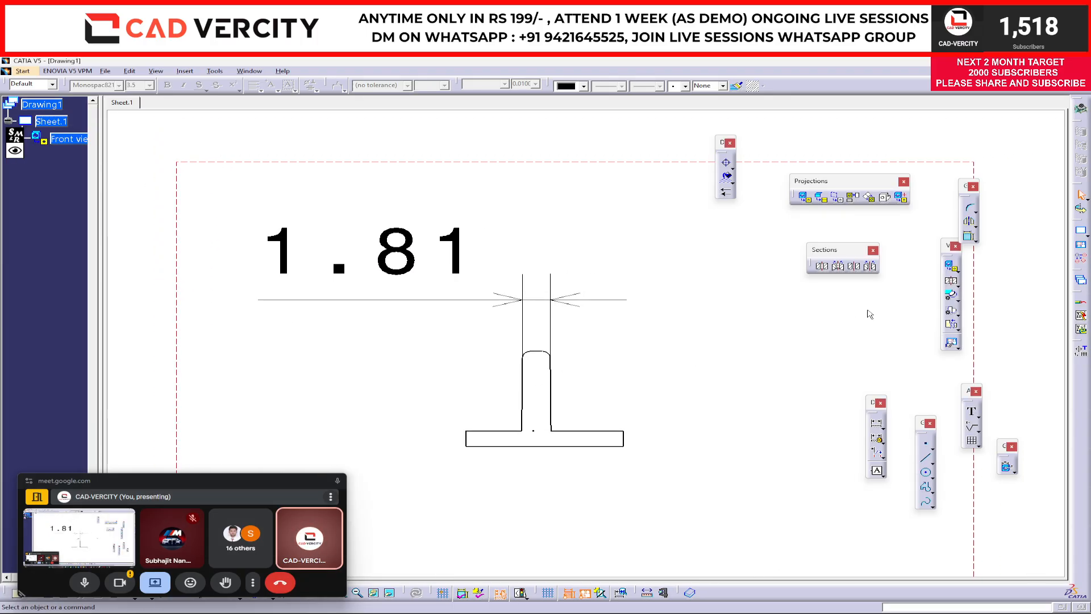
pyautogui.click(877, 423)
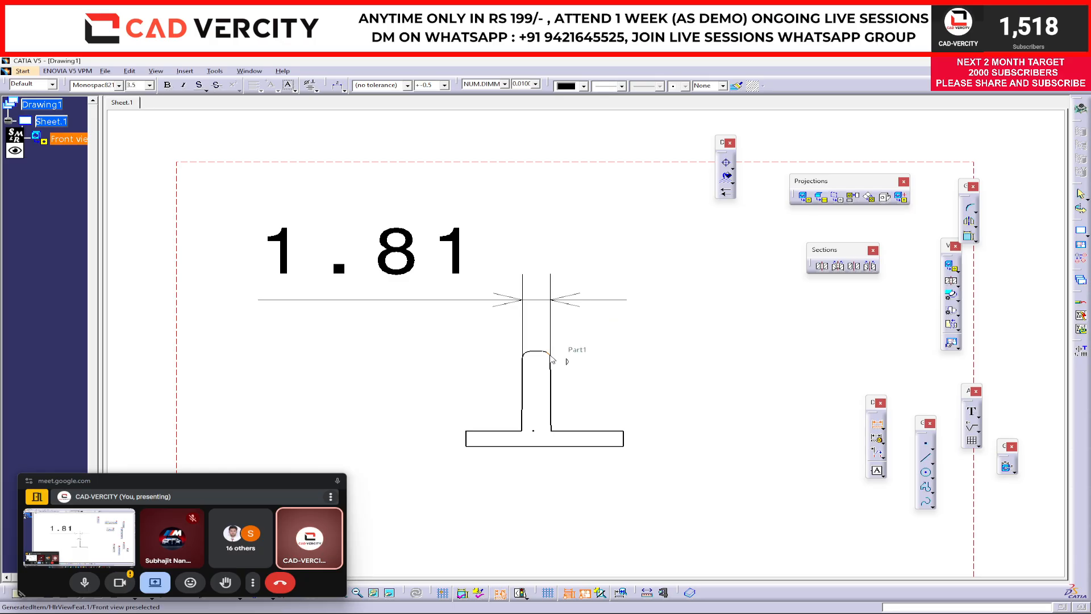
pyautogui.click(565, 372)
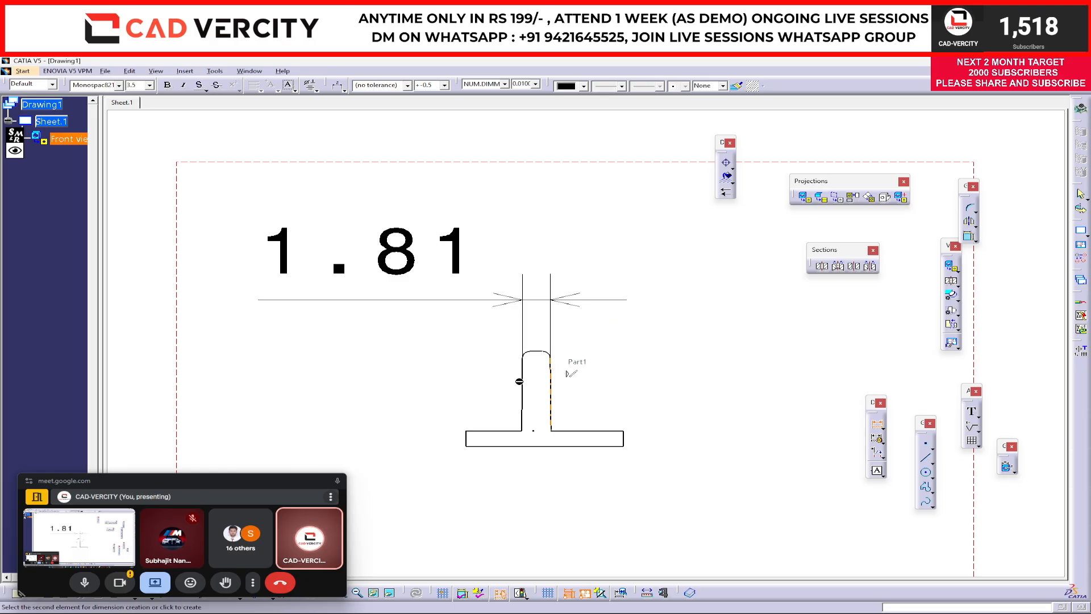
pyautogui.click(523, 369)
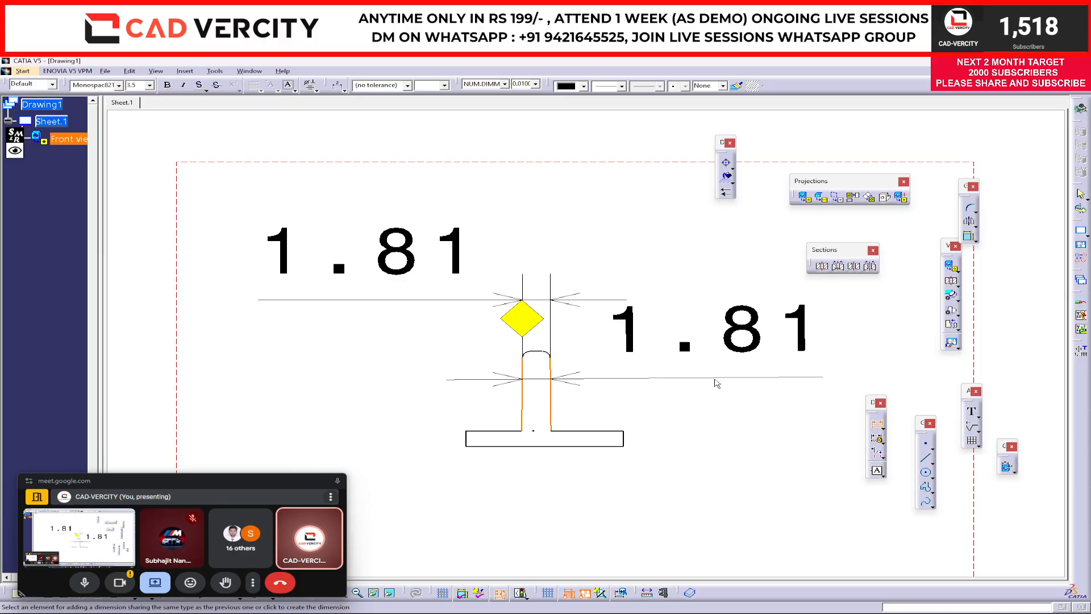
pyautogui.moveTo(561, 518)
pyautogui.mouseDown(button='middle')
pyautogui.moveTo(624, 428)
pyautogui.moveTo(615, 440)
pyautogui.mouseUp(button='middle')
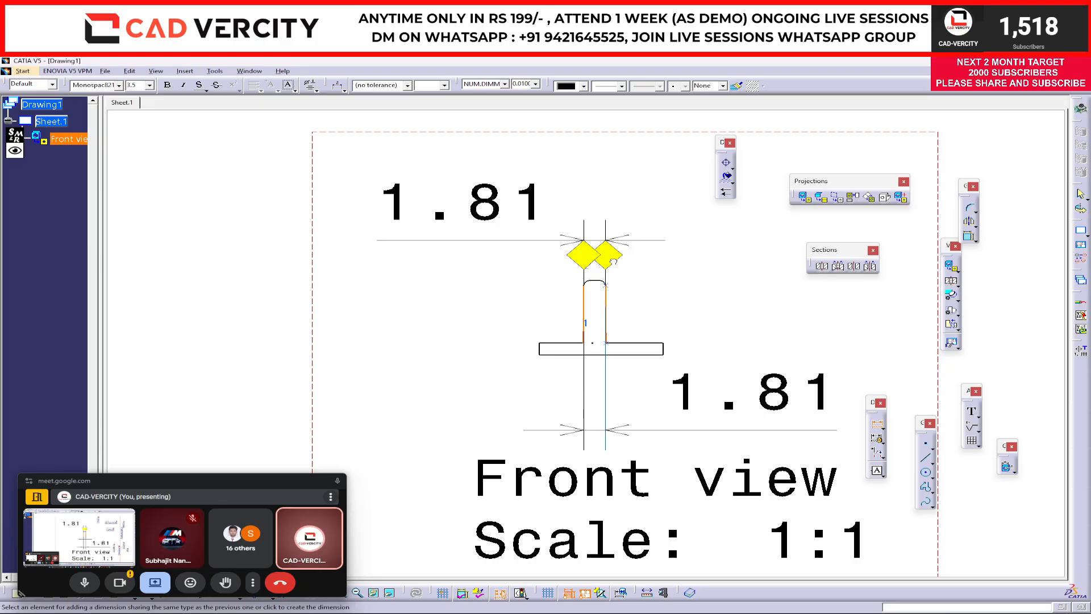
pyautogui.click(607, 312)
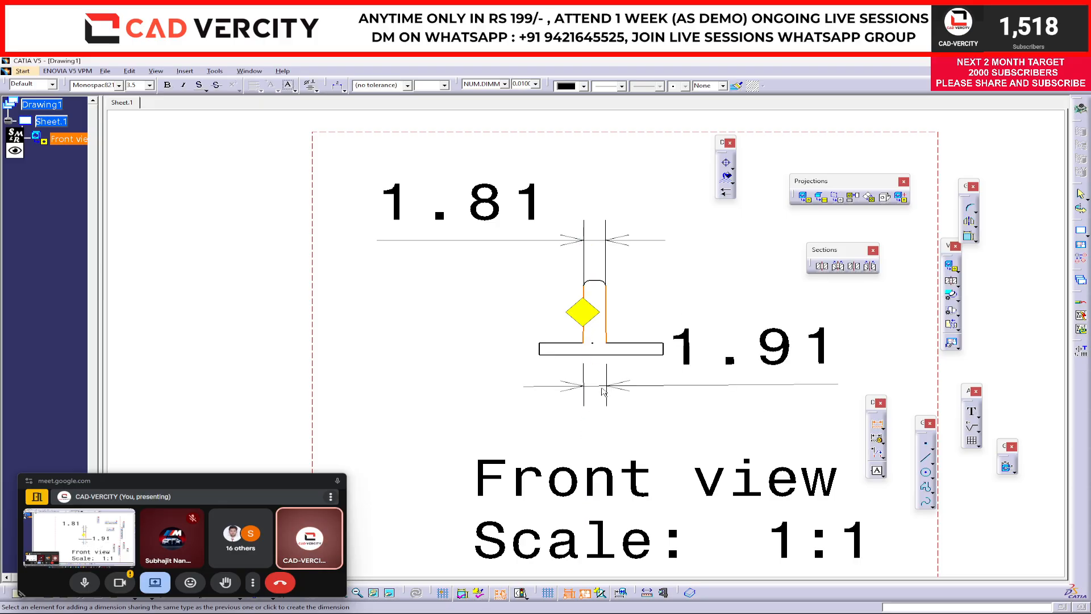
pyautogui.click(398, 429)
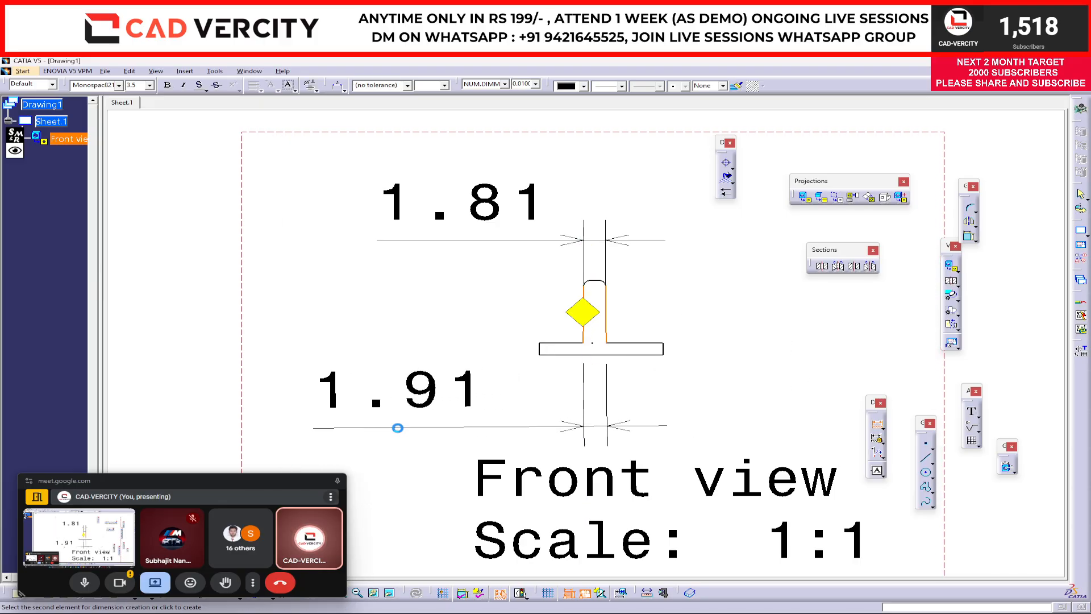
# Move the front view's title and scale text further down, clear of the base width dimension
pyautogui.moveTo(665, 389)
pyautogui.mouseDown(button='middle')
pyautogui.moveTo(665, 349)
pyautogui.moveTo(618, 407)
pyautogui.mouseUp(button='middle')
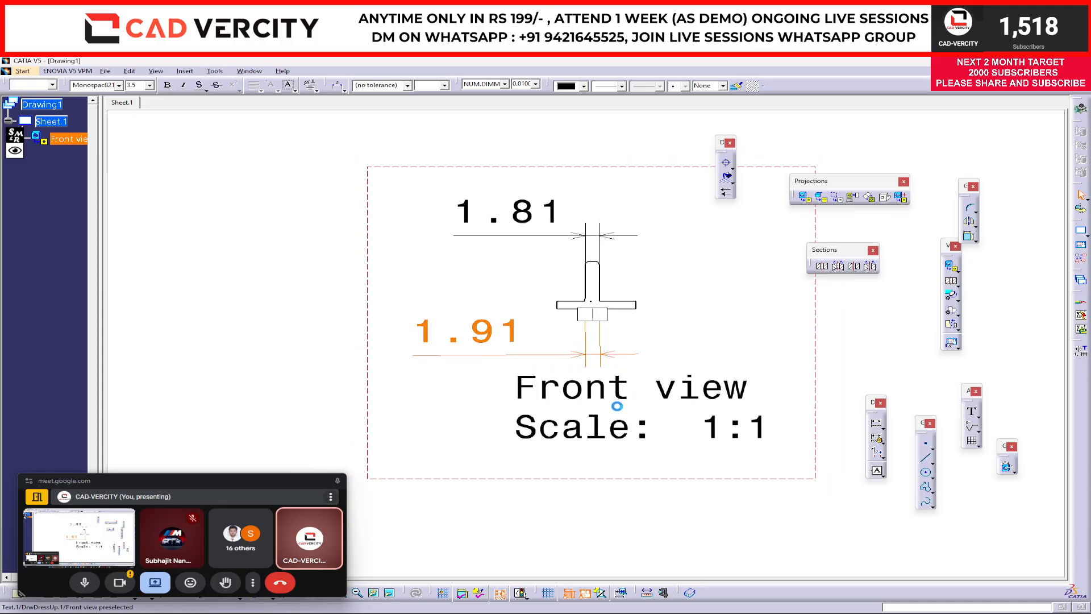
pyautogui.click(588, 446)
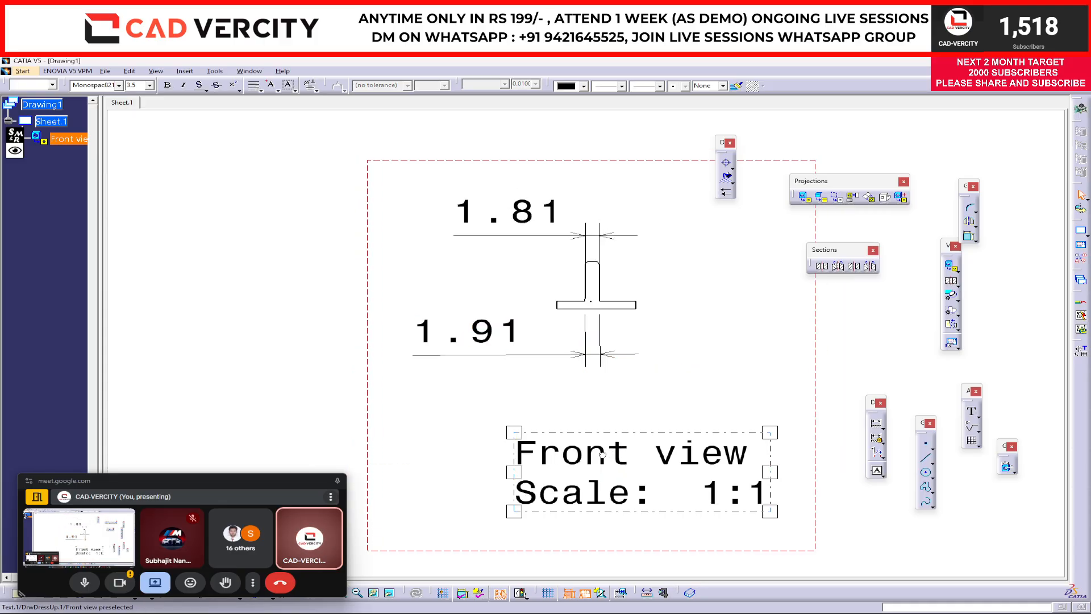
pyautogui.click(660, 387)
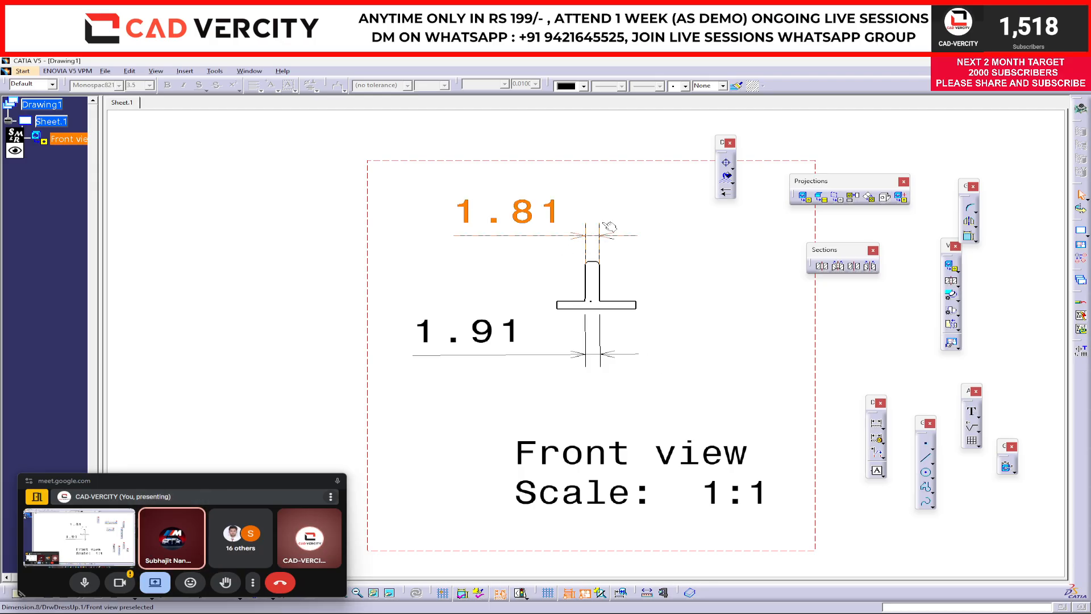
pyautogui.moveTo(658, 308); pyautogui.dragTo(649, 319, button='middle')
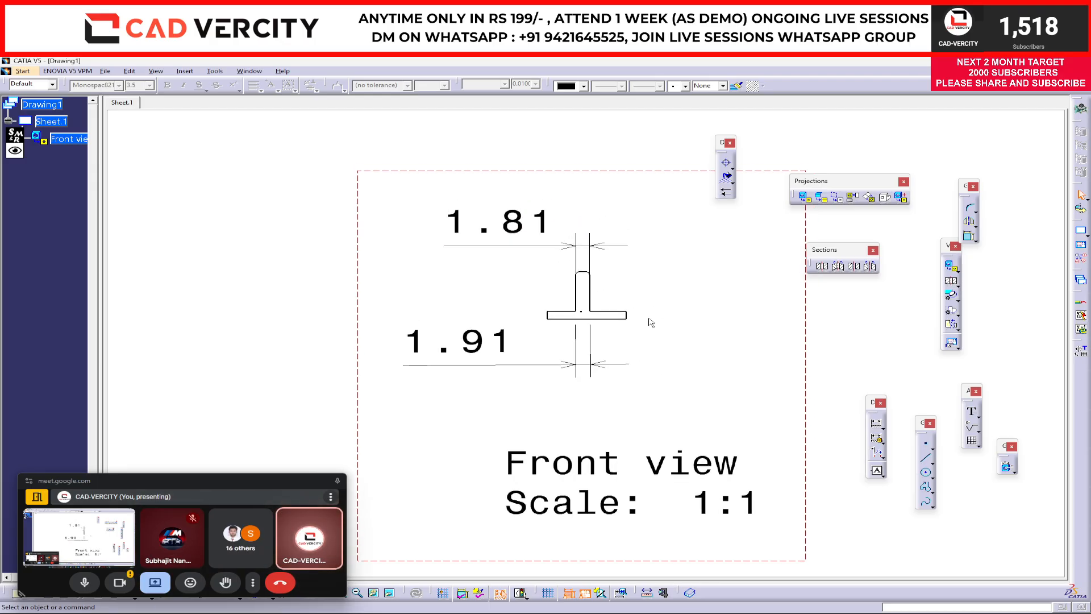
# Switch to the part document and open the sketch of the rib's pad for editing
pyautogui.hotkey('ctrl', 'Tab')
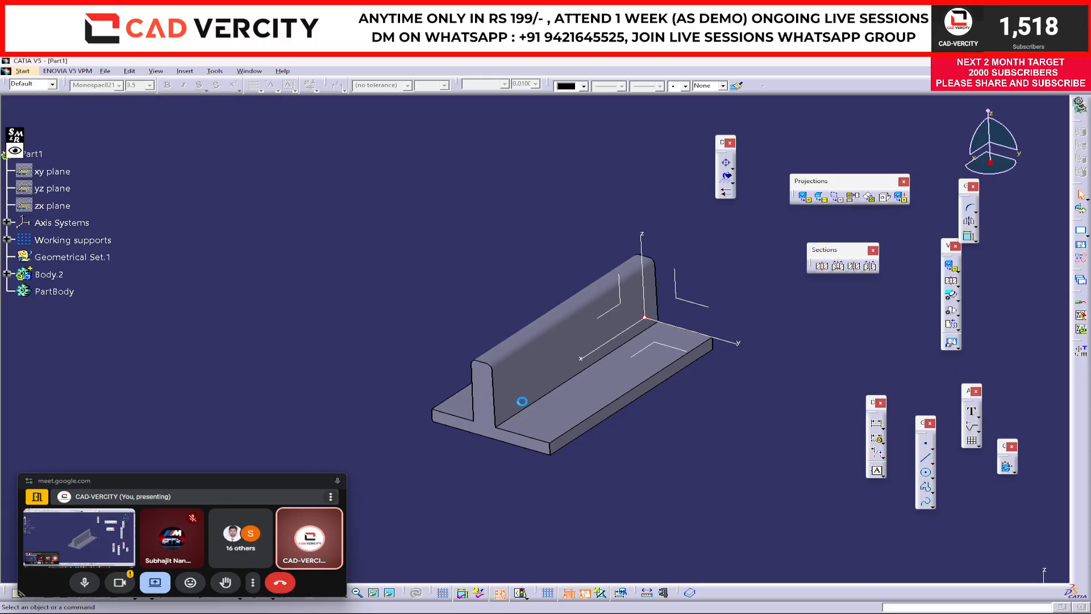
pyautogui.moveTo(522, 401); pyautogui.dragTo(521, 366, button='middle')
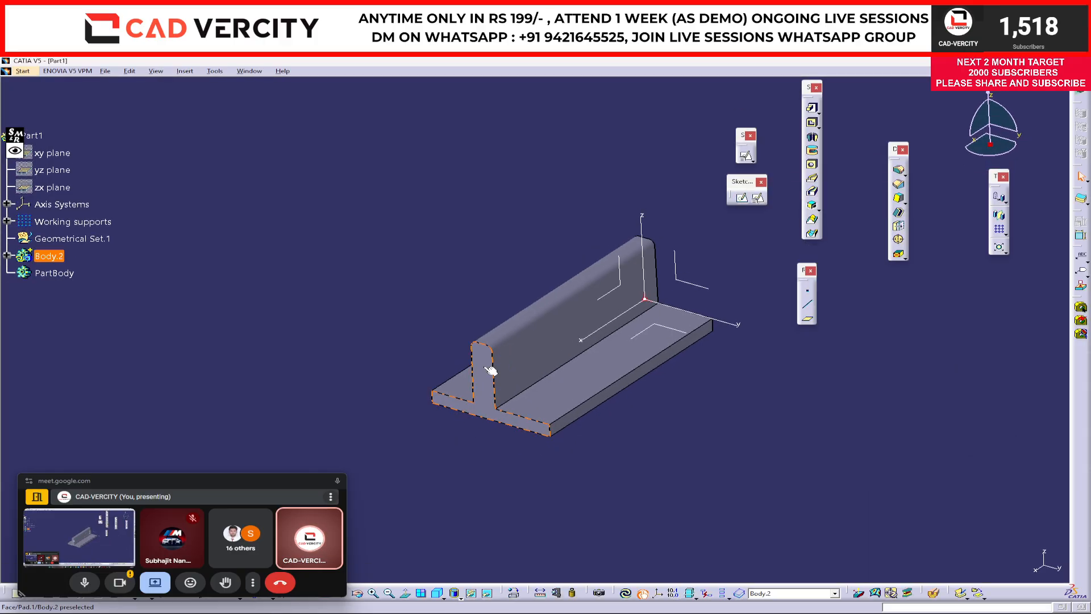
pyautogui.rightClick(489, 370)
pyautogui.click(506, 362)
pyautogui.doubleClick(75, 349)
pyautogui.moveTo(692, 348)
pyautogui.mouseDown(button='middle')
pyautogui.moveTo(612, 446)
pyautogui.moveTo(684, 335)
pyautogui.moveTo(538, 392)
pyautogui.mouseUp(button='middle')
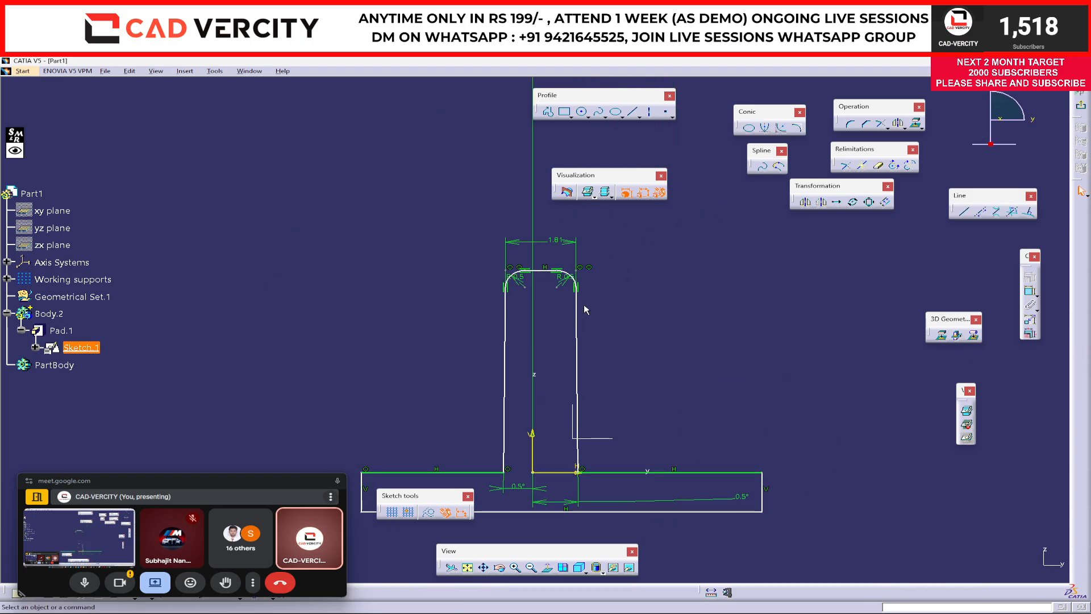
# Set the rib's top width constraint in the sketch to 2.5 mm and exit the sketch
pyautogui.doubleClick(573, 245)
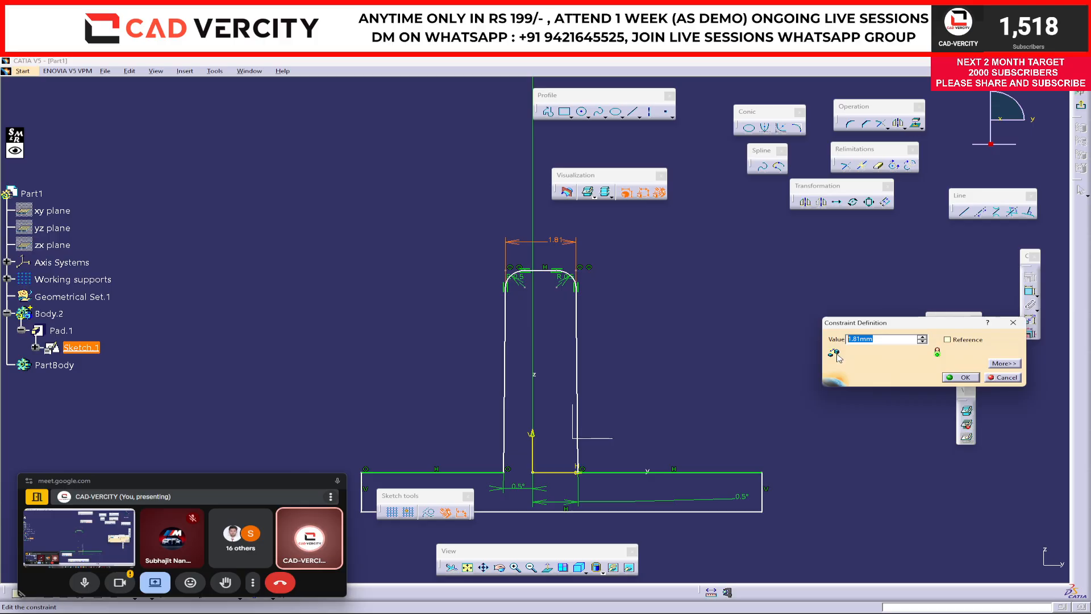
pyautogui.write('2.')
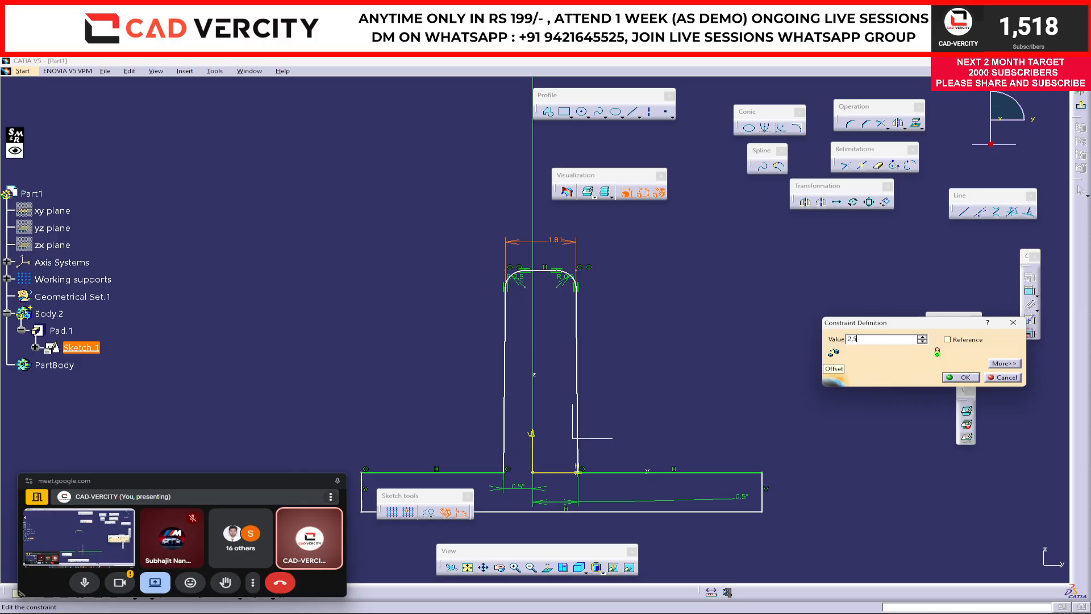
pyautogui.press('Return')
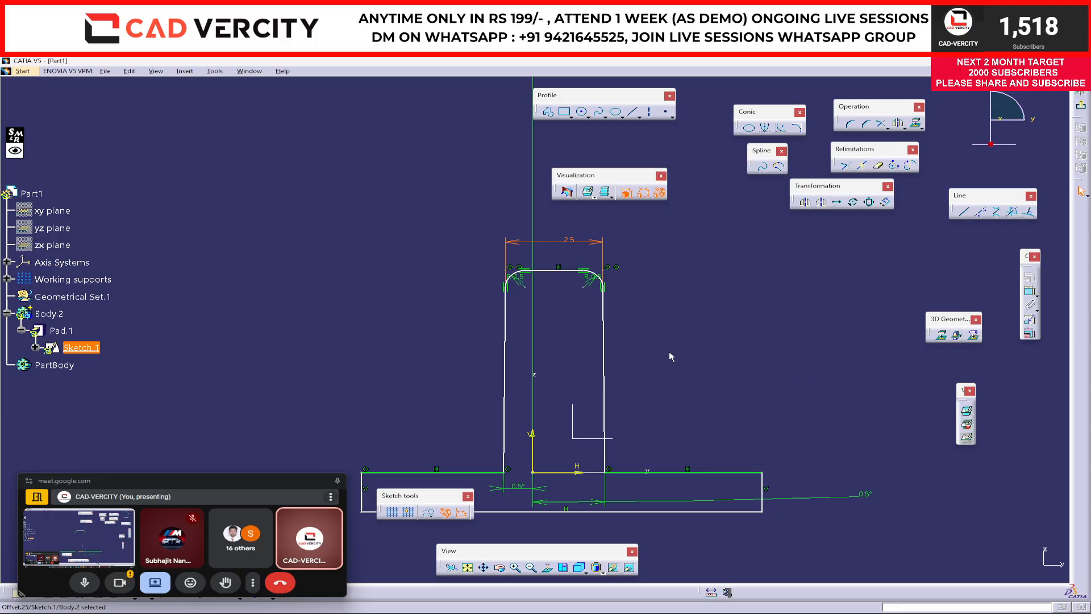
pyautogui.click(687, 367)
pyautogui.click(1080, 105)
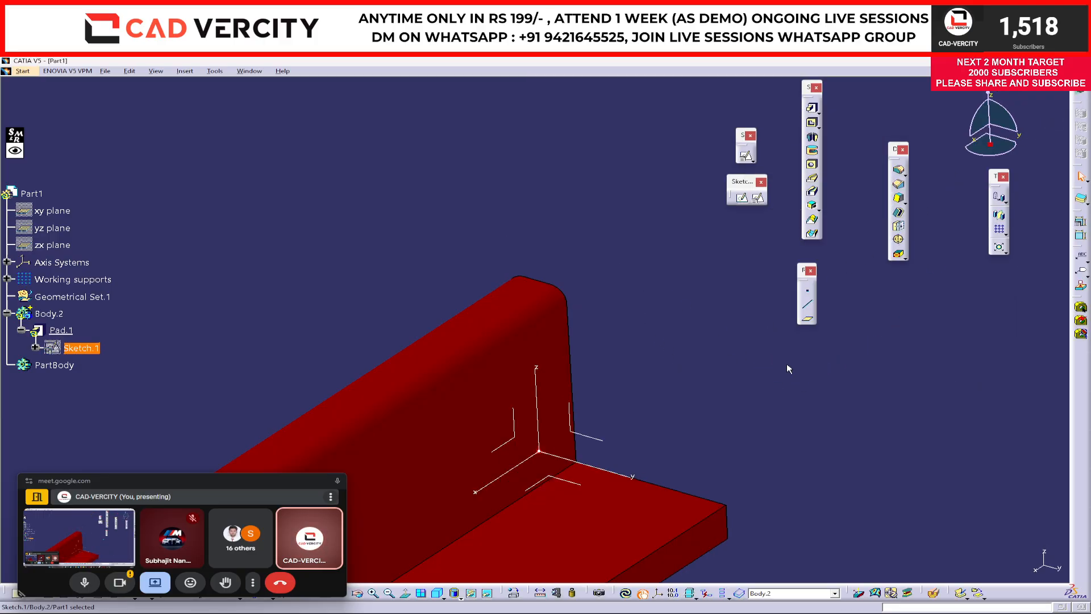
# Run a local update on Body.2 to rebuild the rib from its edited sketch
pyautogui.rightClick(98, 313)
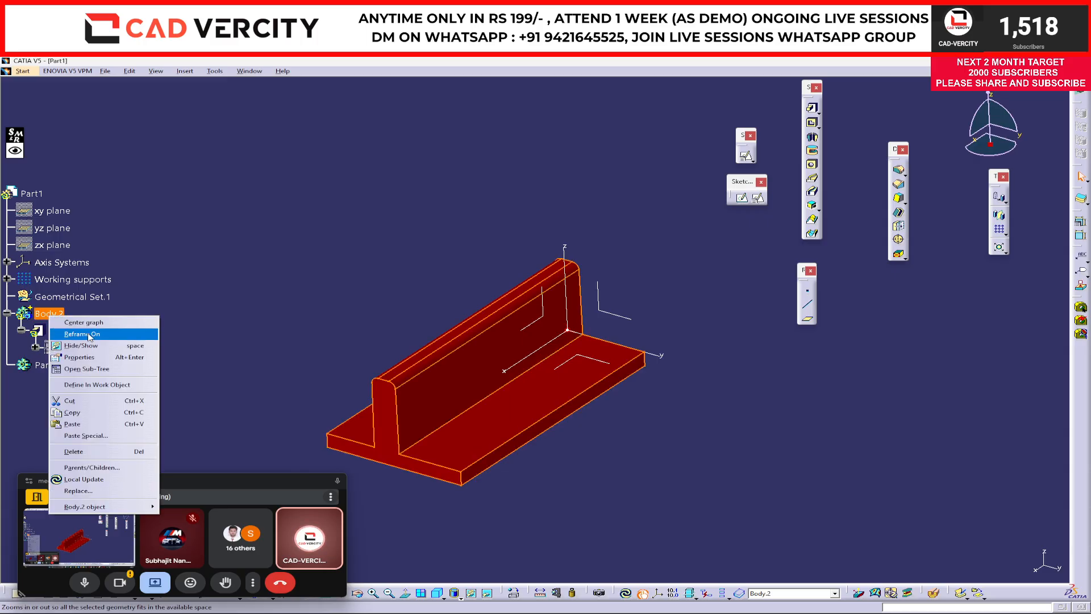
pyautogui.click(79, 479)
pyautogui.moveTo(288, 391); pyautogui.dragTo(394, 305, button='middle')
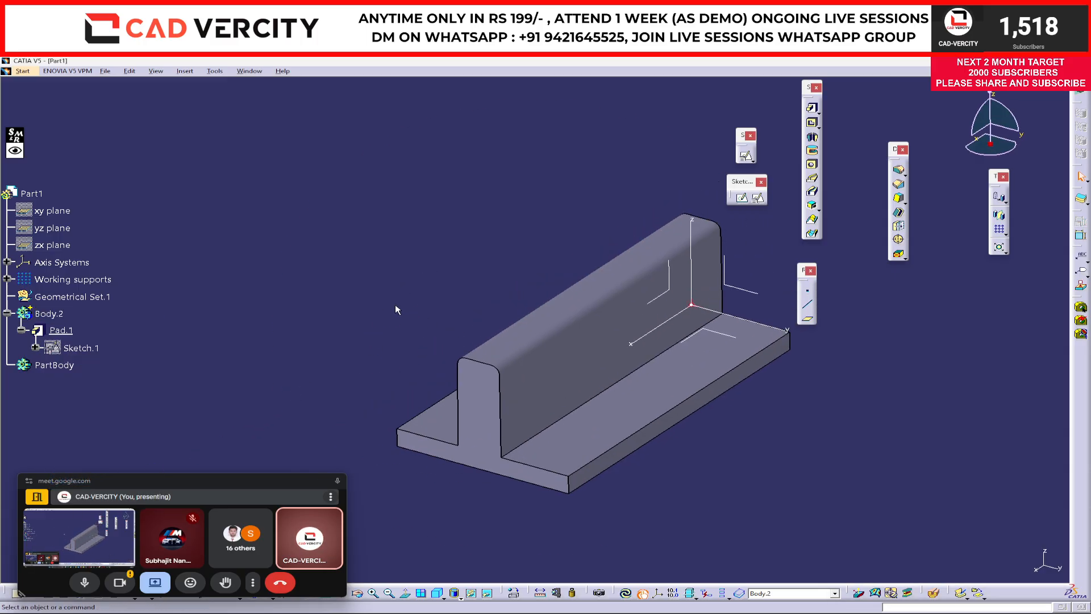
# Return to the drawing and update the front view so its profile and dimensions follow the modified part
pyautogui.hotkey('ctrl', 'Tab')
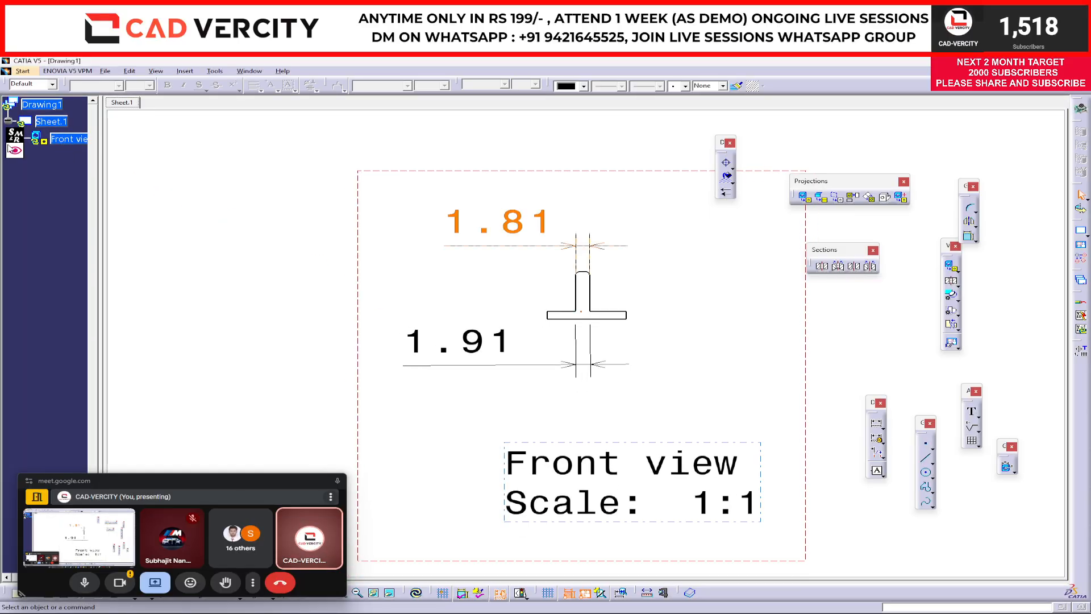
pyautogui.rightClick(61, 146)
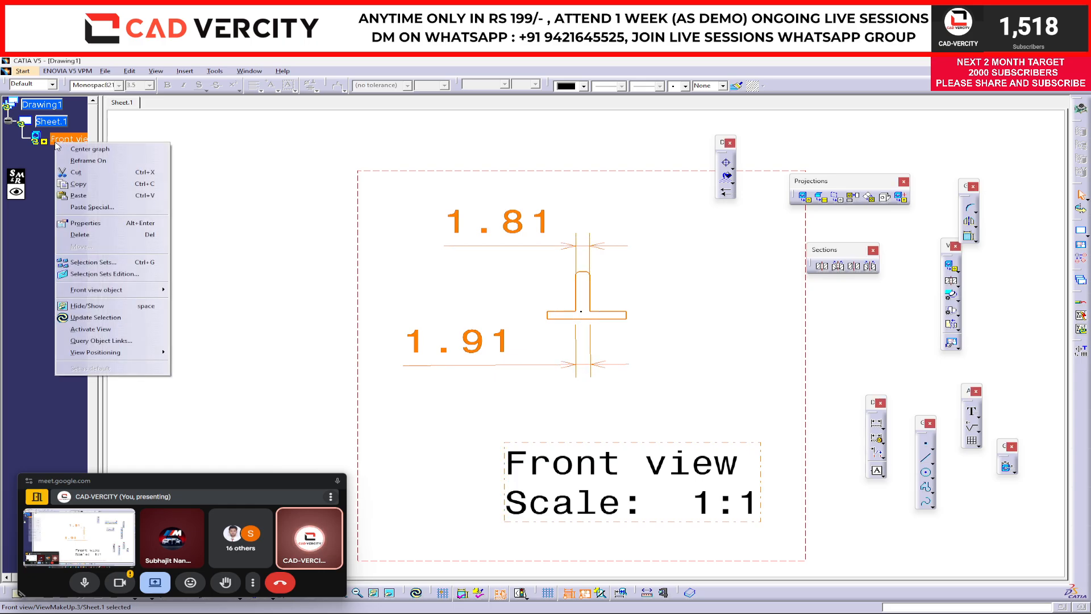
pyautogui.click(118, 321)
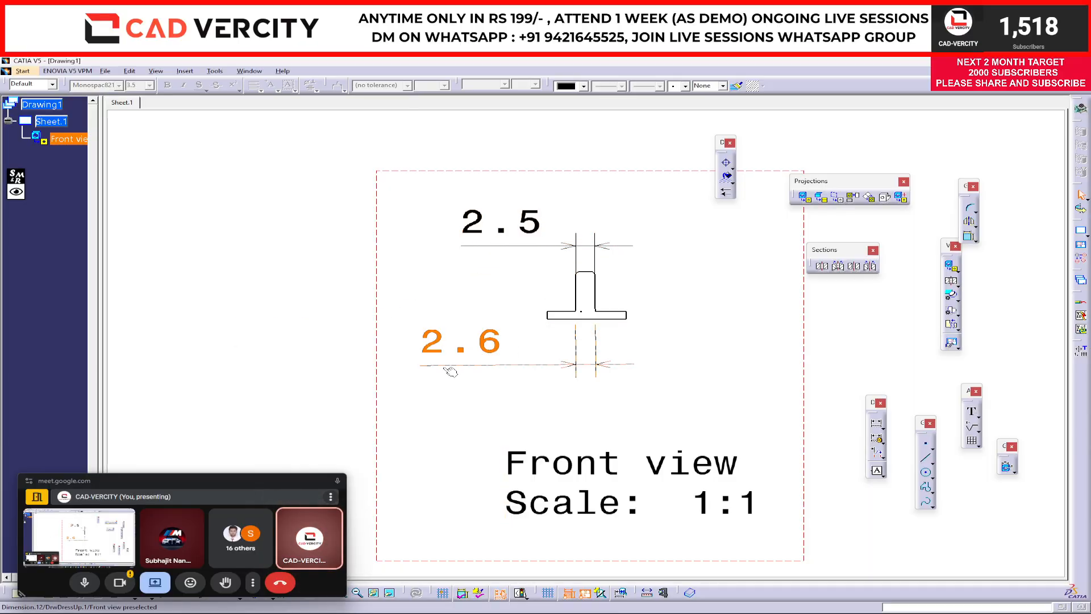
pyautogui.moveTo(495, 382)
pyautogui.mouseDown(button='middle')
pyautogui.moveTo(414, 407)
pyautogui.moveTo(435, 401)
pyautogui.mouseUp(button='middle')
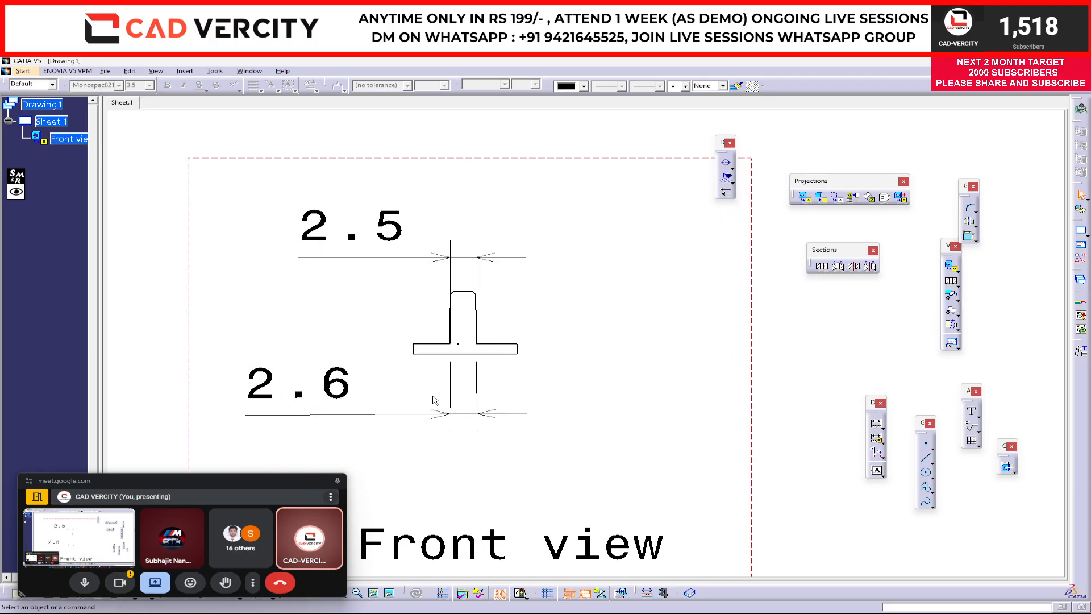
pyautogui.click(392, 300)
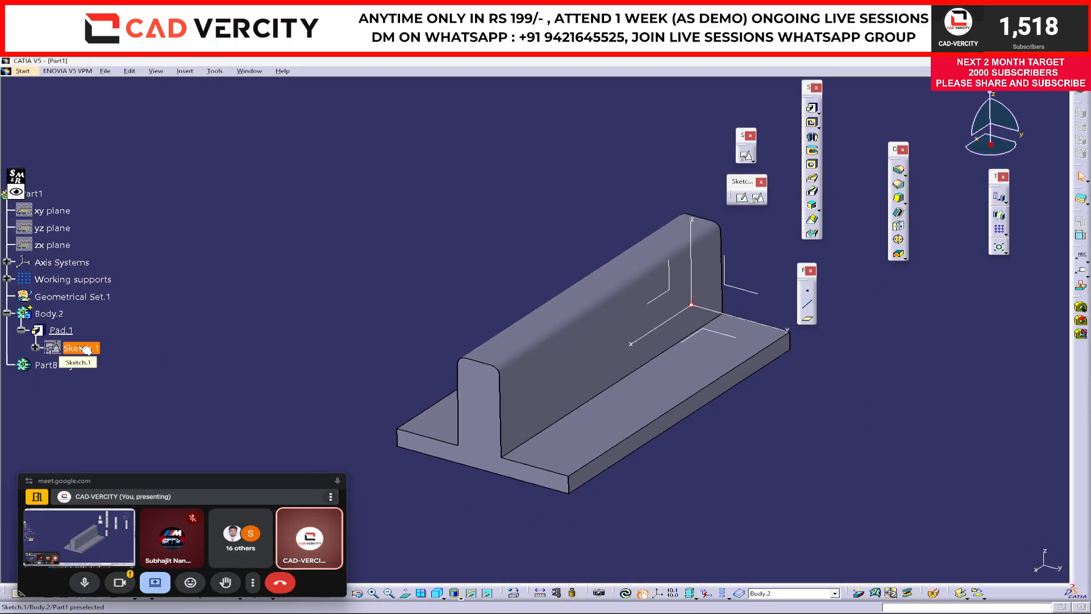
# Extend the base width dimension's extension lines up to the rib's base in the front view
pyautogui.click(80, 348)
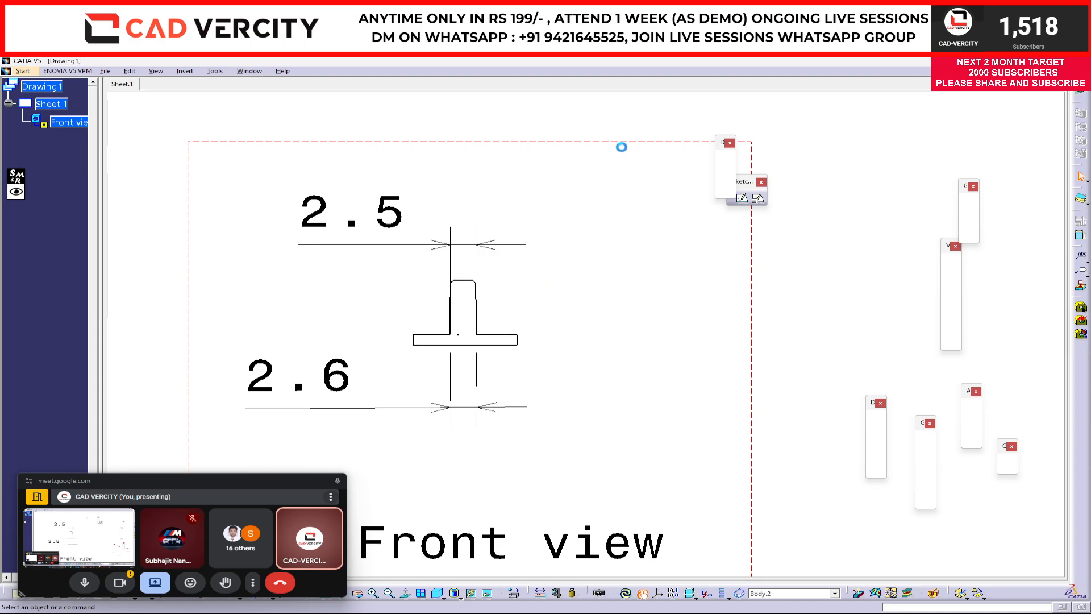
pyautogui.moveTo(504, 309)
pyautogui.keyDown('ctrl'); pyautogui.mouseDown(button='middle')
pyautogui.moveTo(568, 293)
pyautogui.moveTo(546, 377)
pyautogui.moveTo(566, 418)
pyautogui.mouseUp(button='middle'); pyautogui.keyUp('ctrl')
pyautogui.click(508, 465)
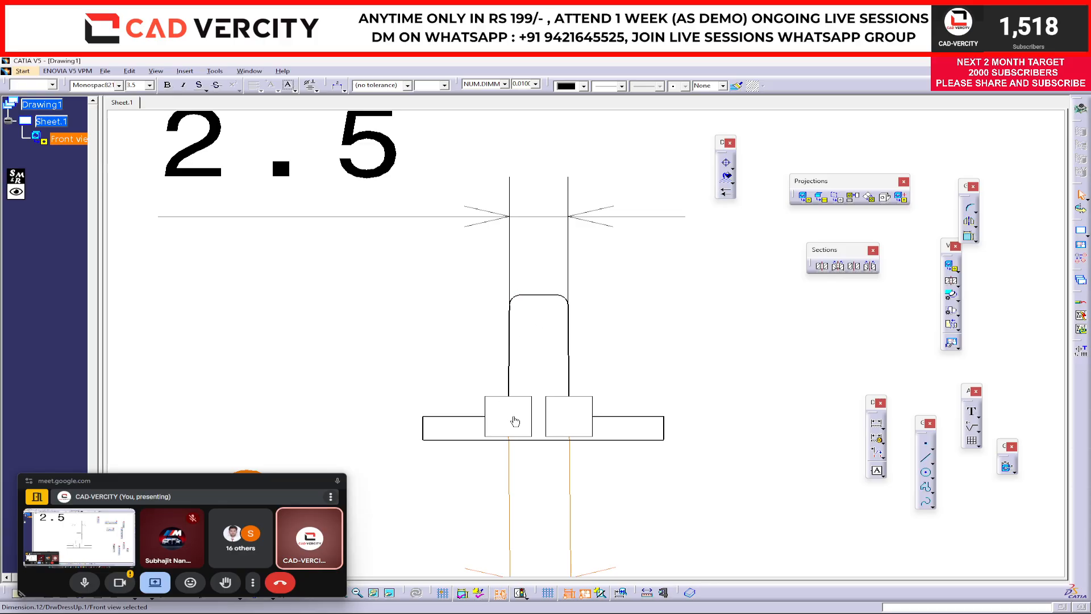
pyautogui.click(664, 311)
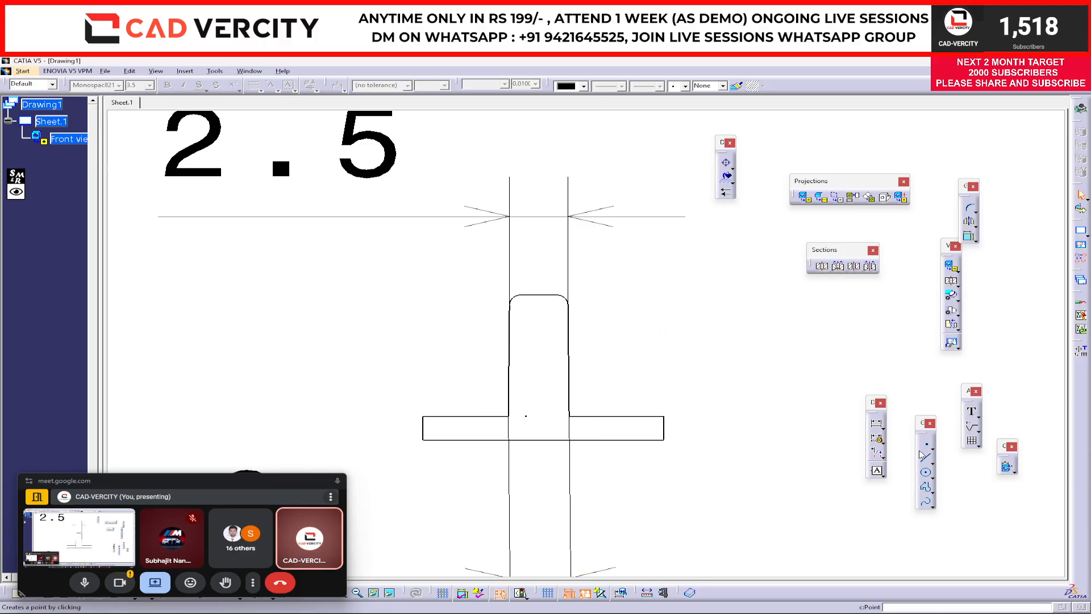
pyautogui.click(925, 457)
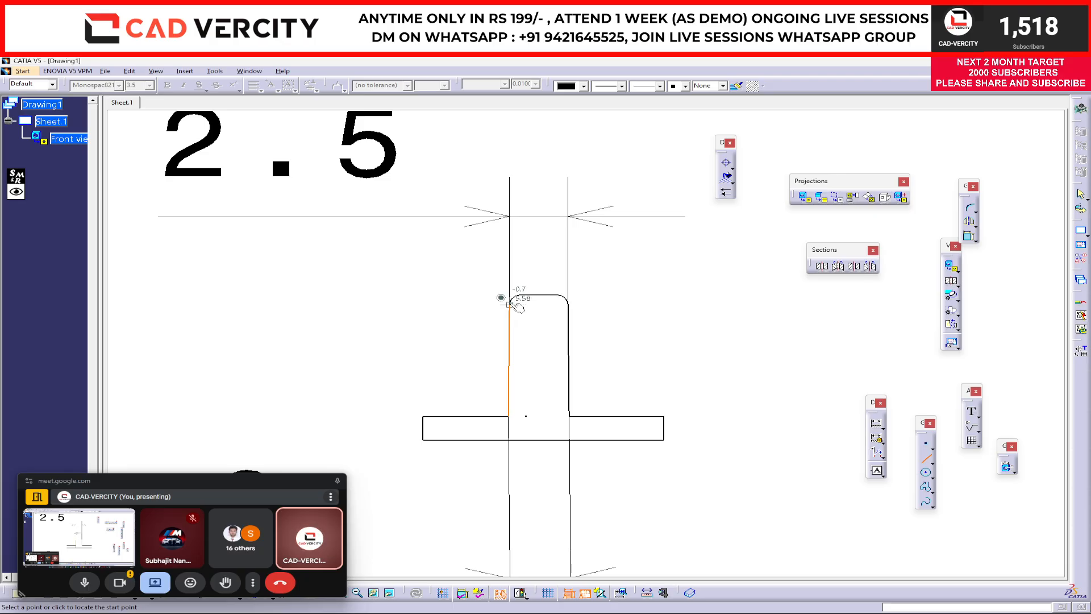
pyautogui.click(510, 306)
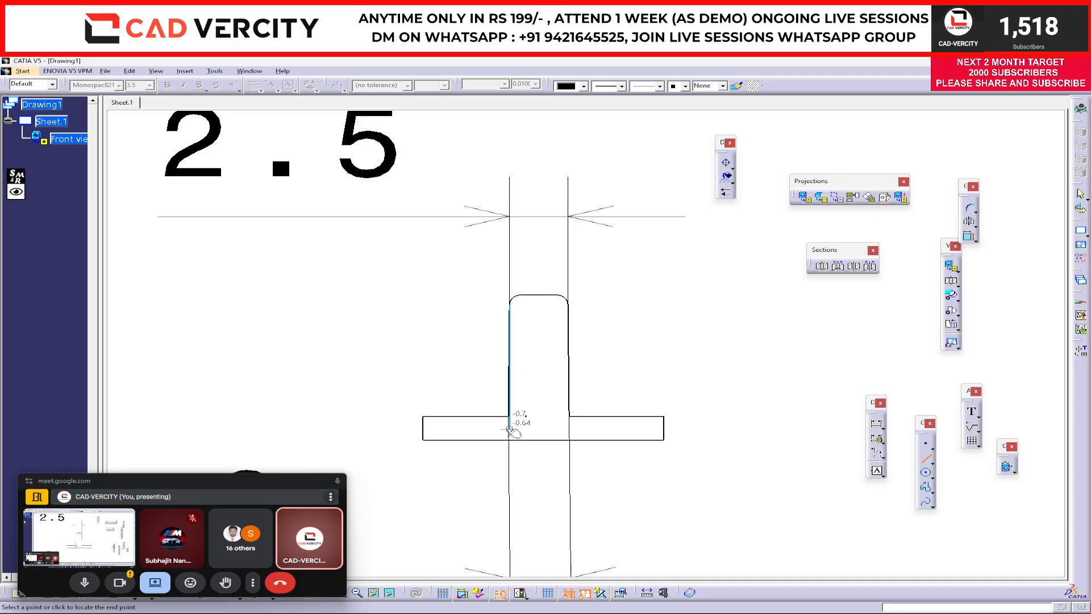
pyautogui.click(511, 433)
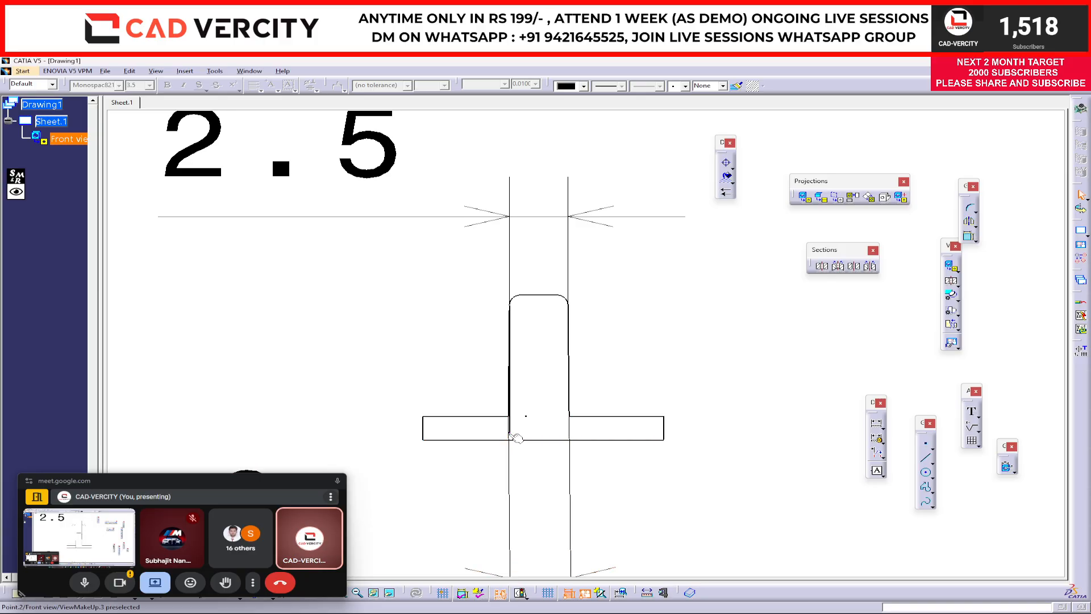
pyautogui.moveTo(516, 436); pyautogui.dragTo(523, 302)
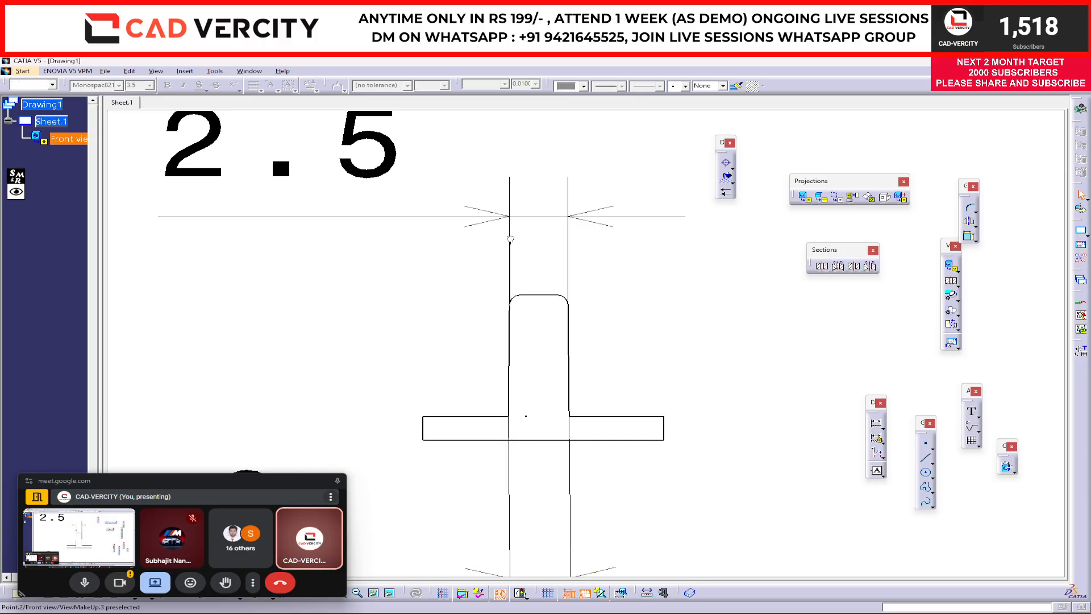
pyautogui.hotkey('ctrl', 'z')
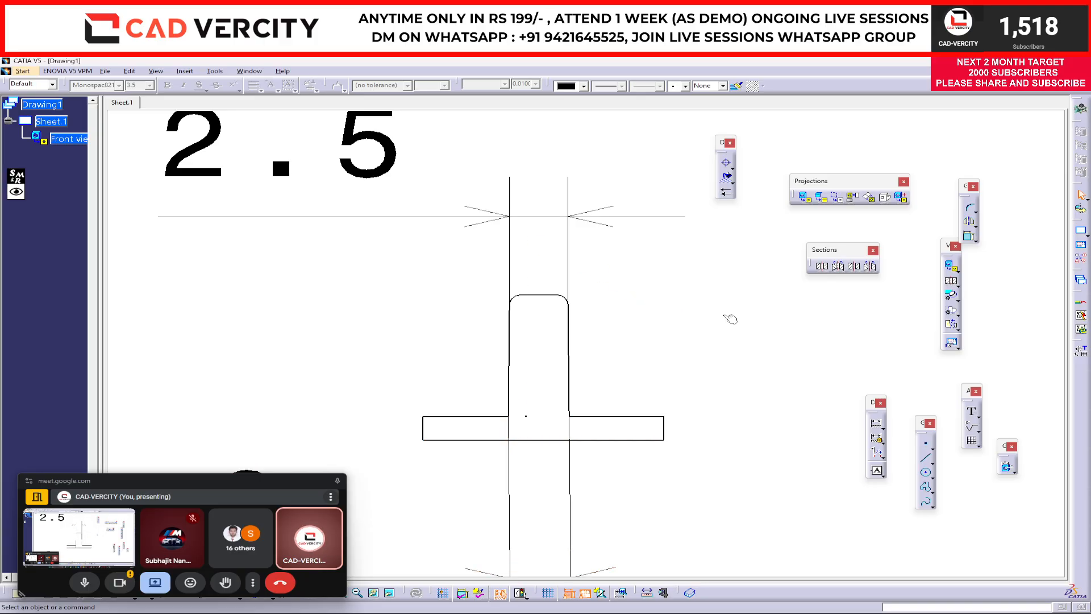
# Draw a vertical line from the upper end of the rib's left side up toward the top width dimension line
pyautogui.click(925, 462)
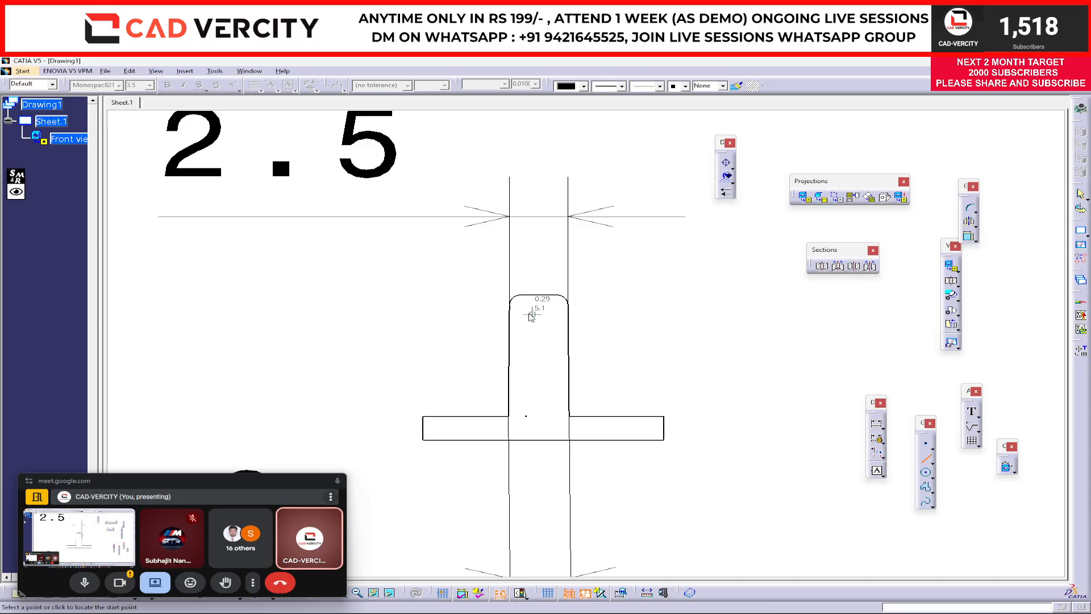
pyautogui.click(510, 306)
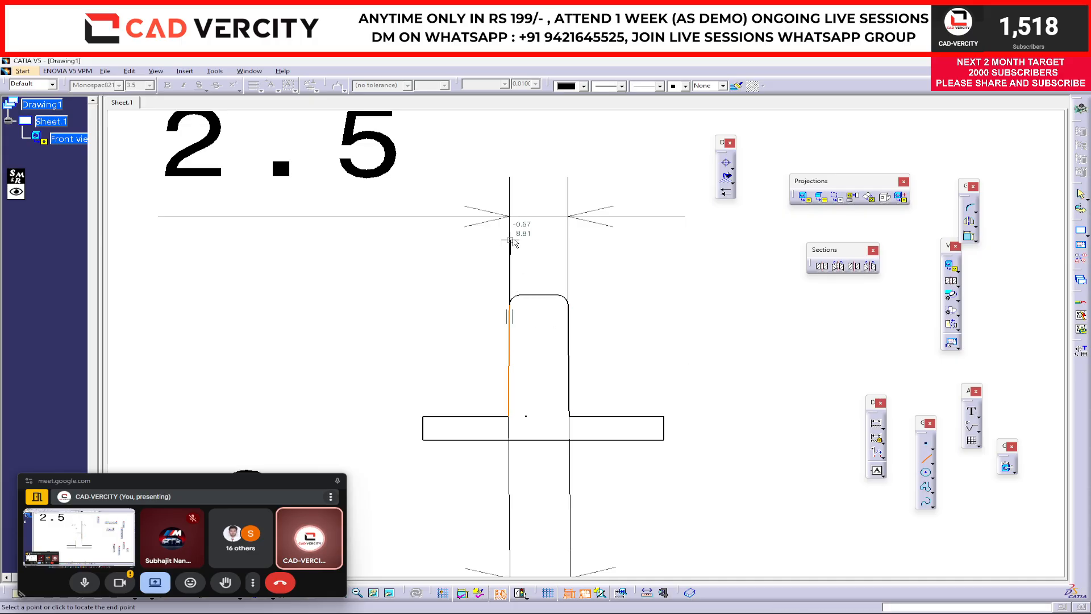
pyautogui.click(510, 220)
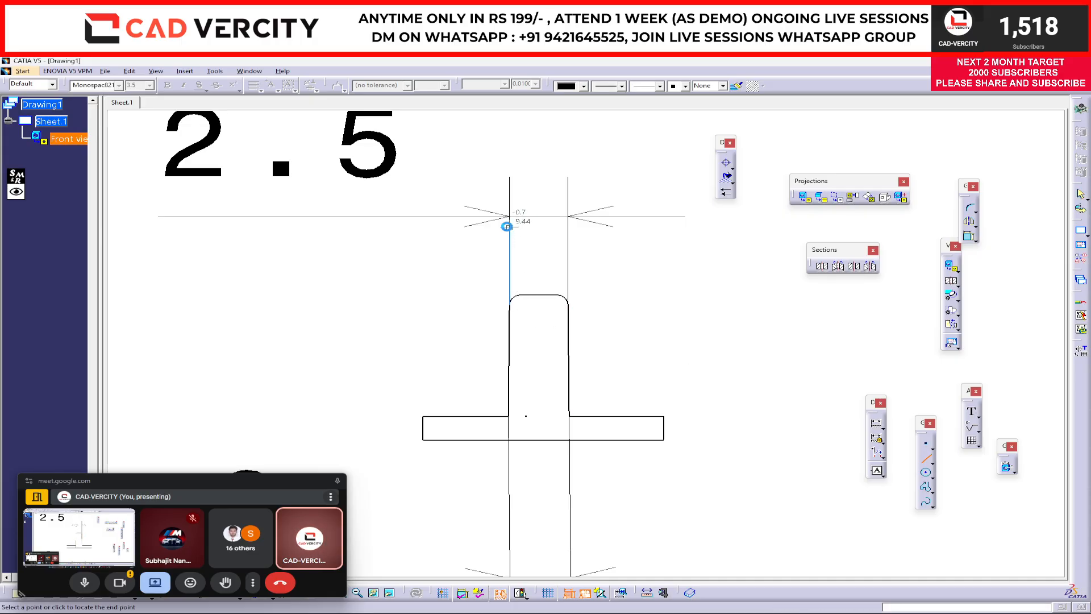
pyautogui.scroll(5, 673, 384)
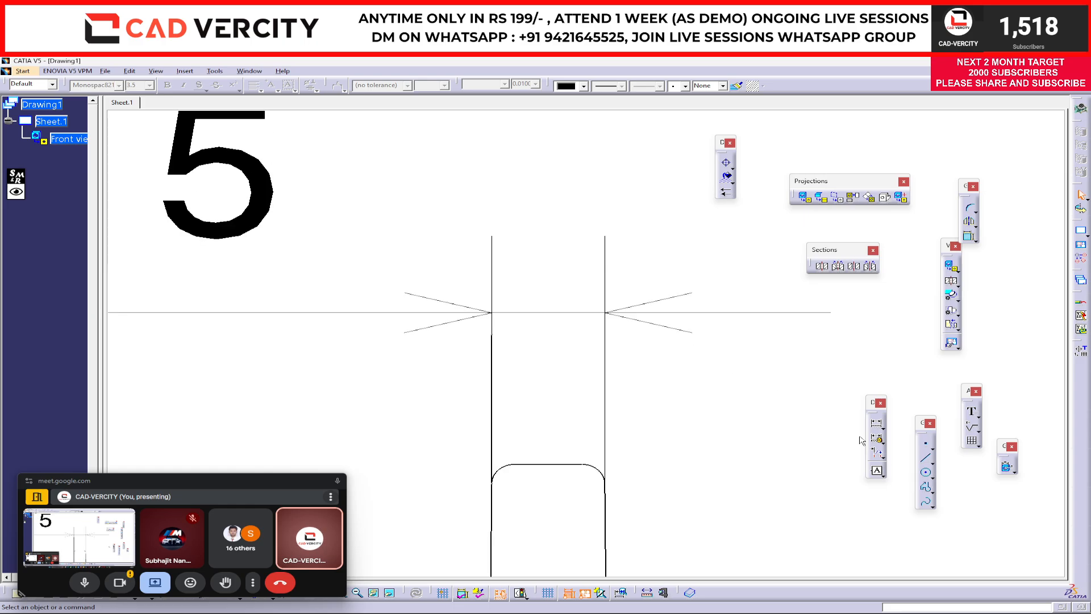
# Draw a matching line upward from the upper end of the rib's right side, parallel to the left vertical line
pyautogui.click(925, 462)
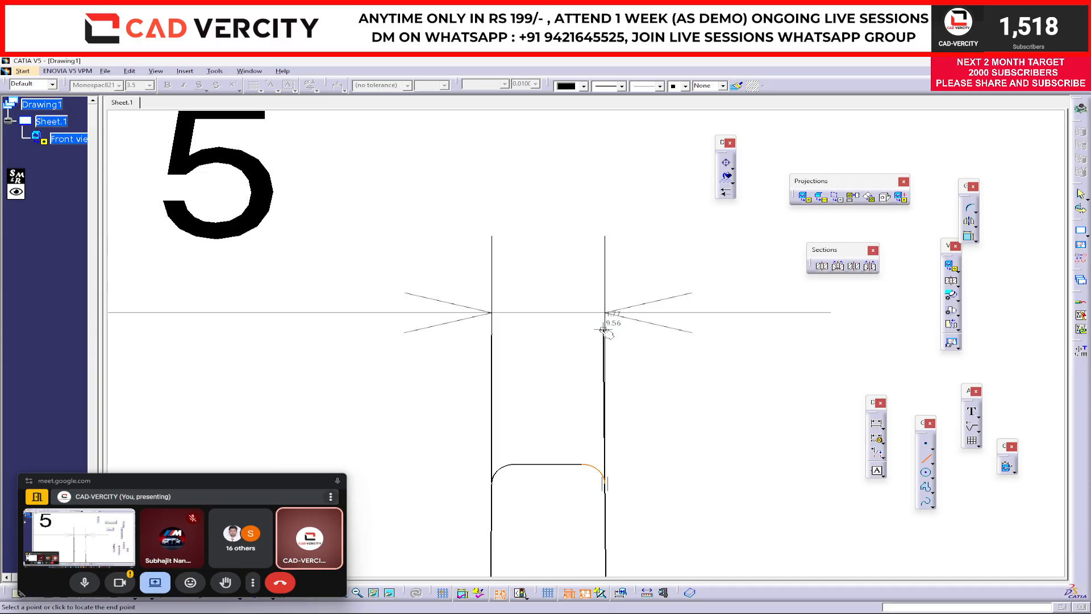
pyautogui.rightClick(613, 339)
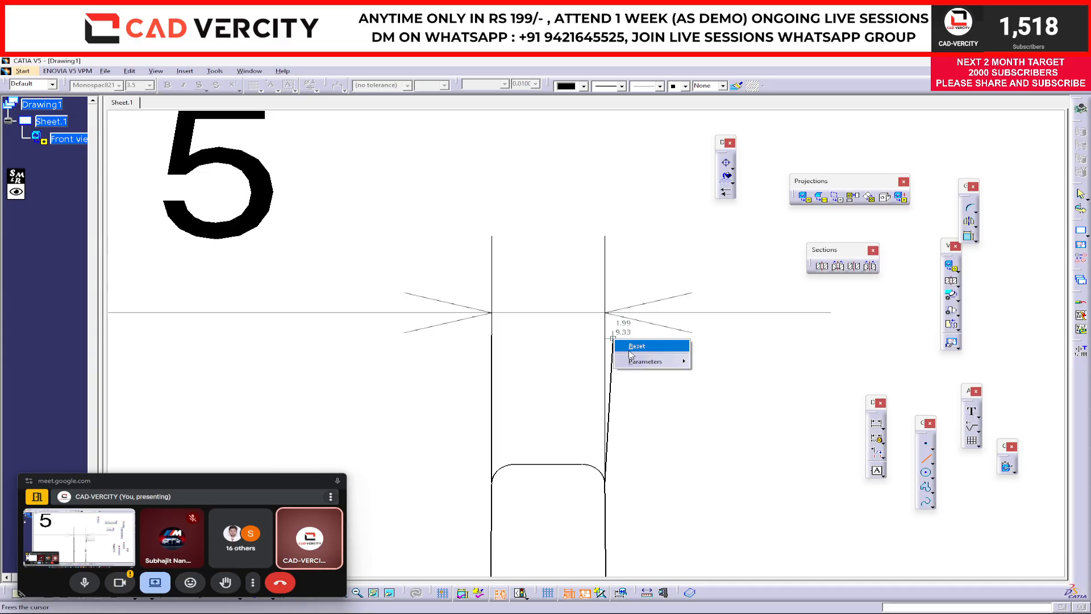
pyautogui.click(662, 404)
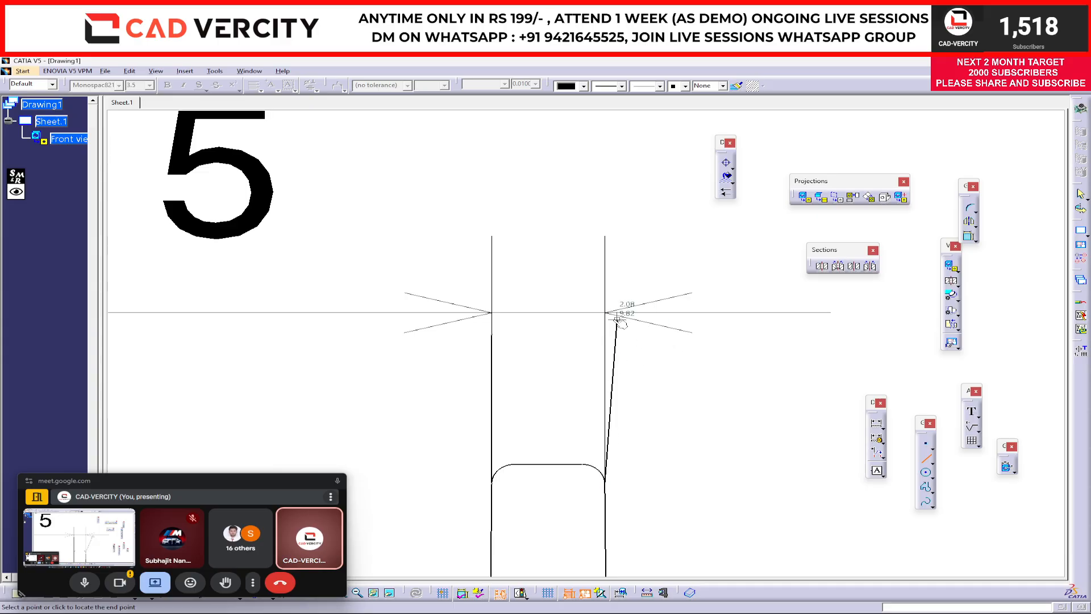
pyautogui.rightClick(492, 382)
pyautogui.click(558, 415)
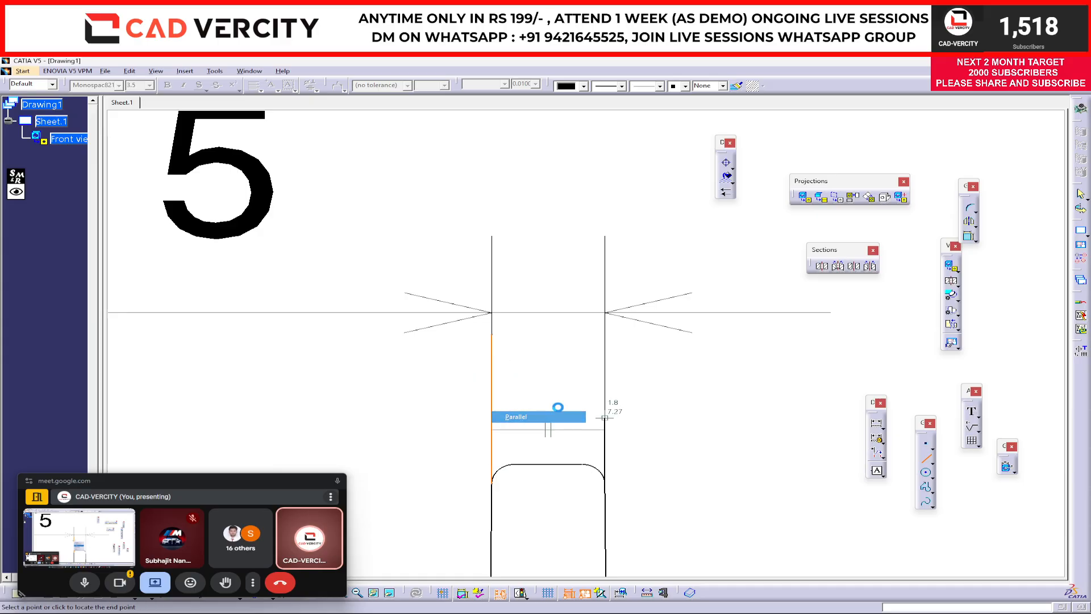
# Move the top width dimension farther up above the rib in the front view
pyautogui.moveTo(639, 380)
pyautogui.mouseDown(button='middle')
pyautogui.moveTo(689, 328)
pyautogui.moveTo(660, 392)
pyautogui.moveTo(664, 414)
pyautogui.mouseUp(button='middle')
pyautogui.click(443, 236)
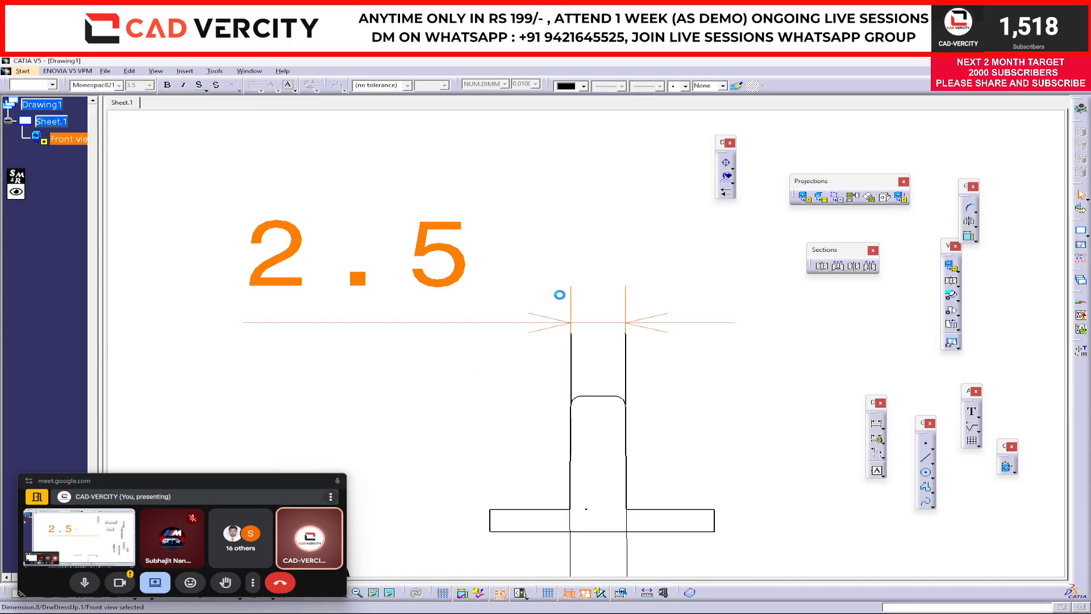
pyautogui.moveTo(597, 322); pyautogui.dragTo(588, 122)
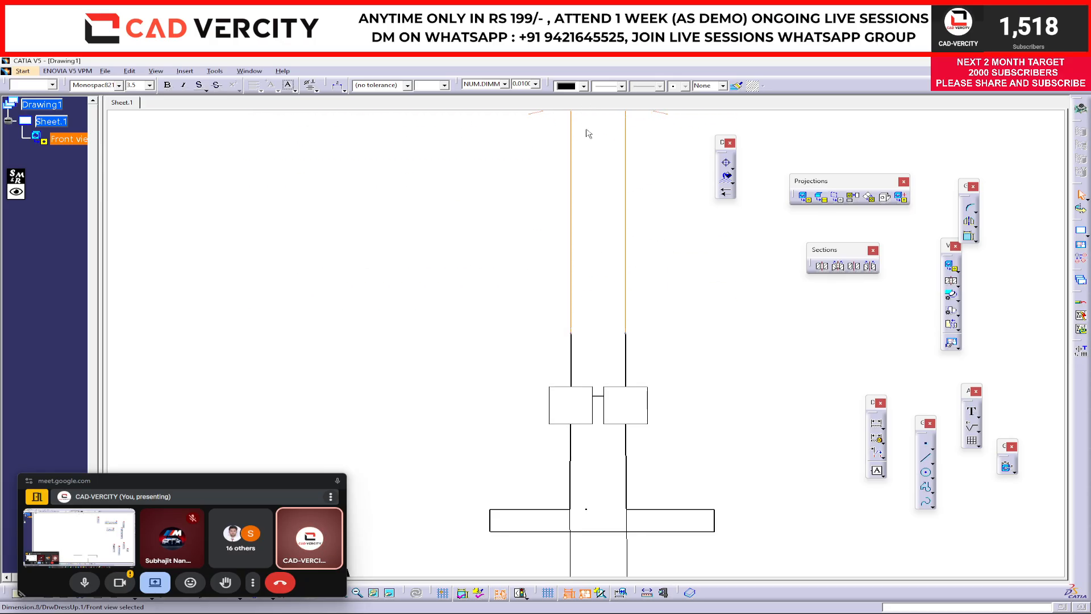
pyautogui.moveTo(590, 222); pyautogui.dragTo(690, 318, button='middle')
pyautogui.click(748, 356)
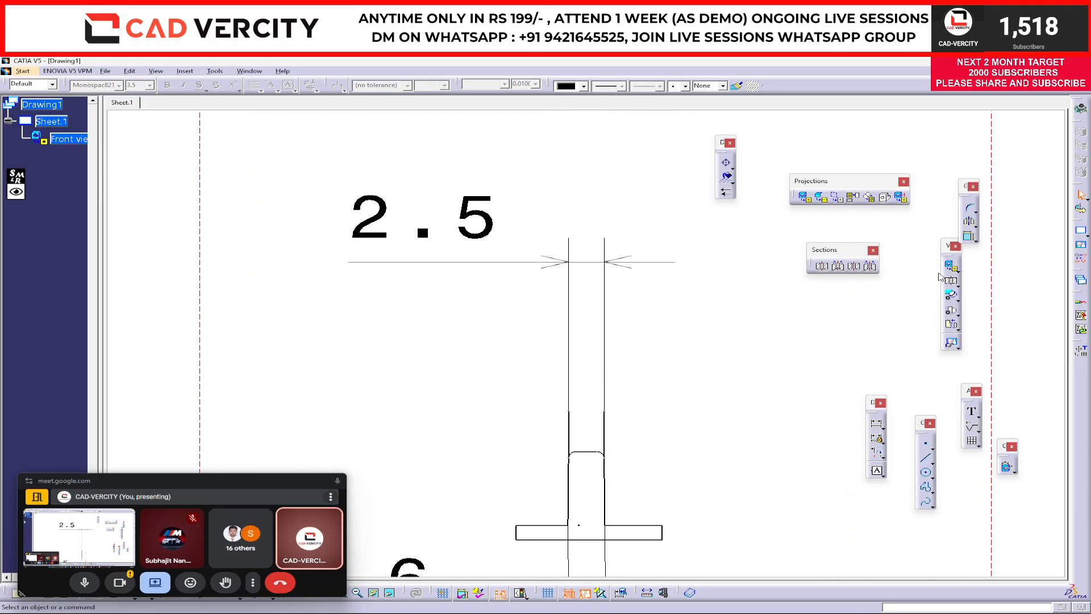
# Dimension the distance between the two drawn vertical lines above the rib, placing the text to the right of the rib
pyautogui.click(877, 424)
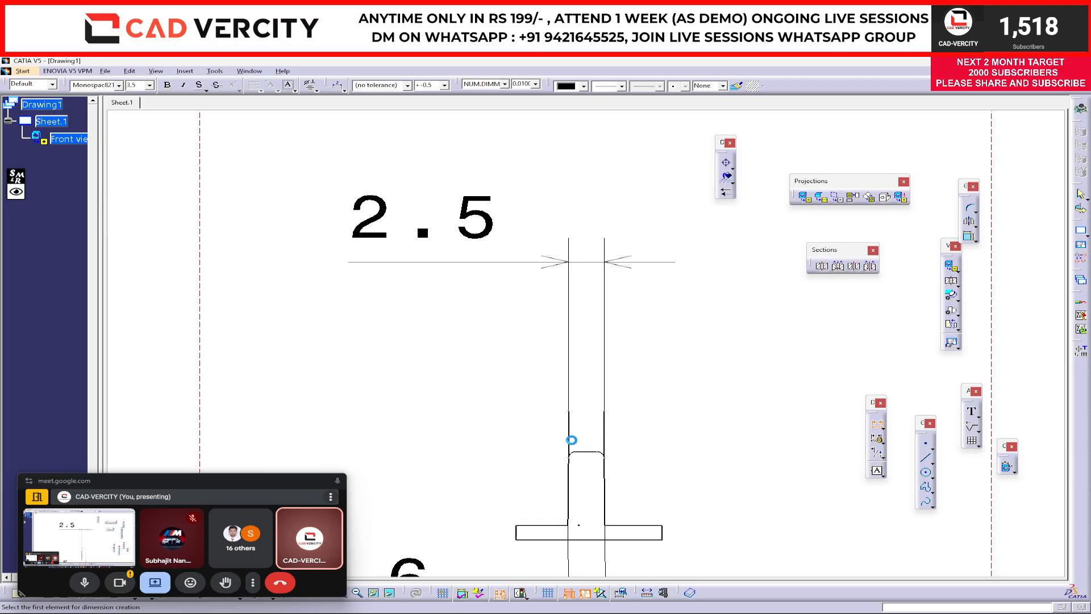
pyautogui.click(571, 439)
pyautogui.click(606, 433)
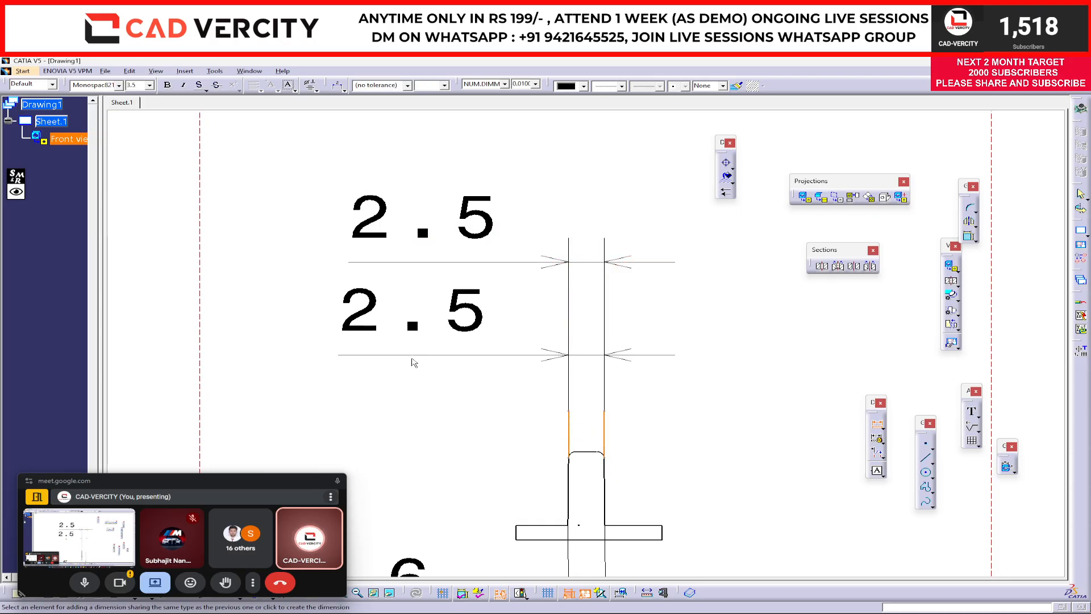
pyautogui.click(784, 418)
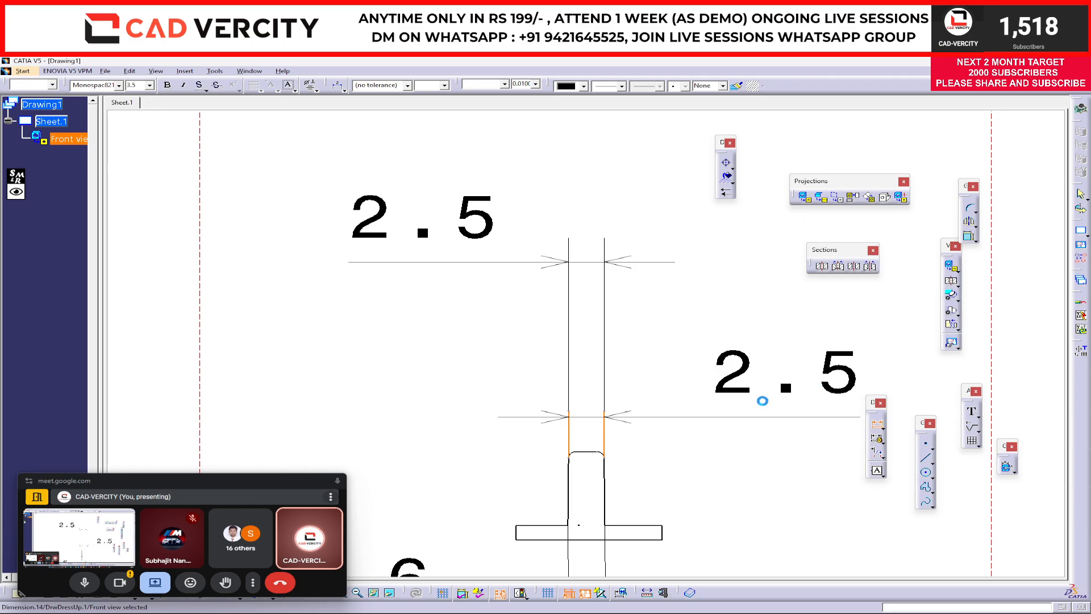
pyautogui.moveTo(688, 446)
pyautogui.mouseDown(button='middle')
pyautogui.moveTo(616, 382)
pyautogui.moveTo(667, 428)
pyautogui.mouseUp(button='middle')
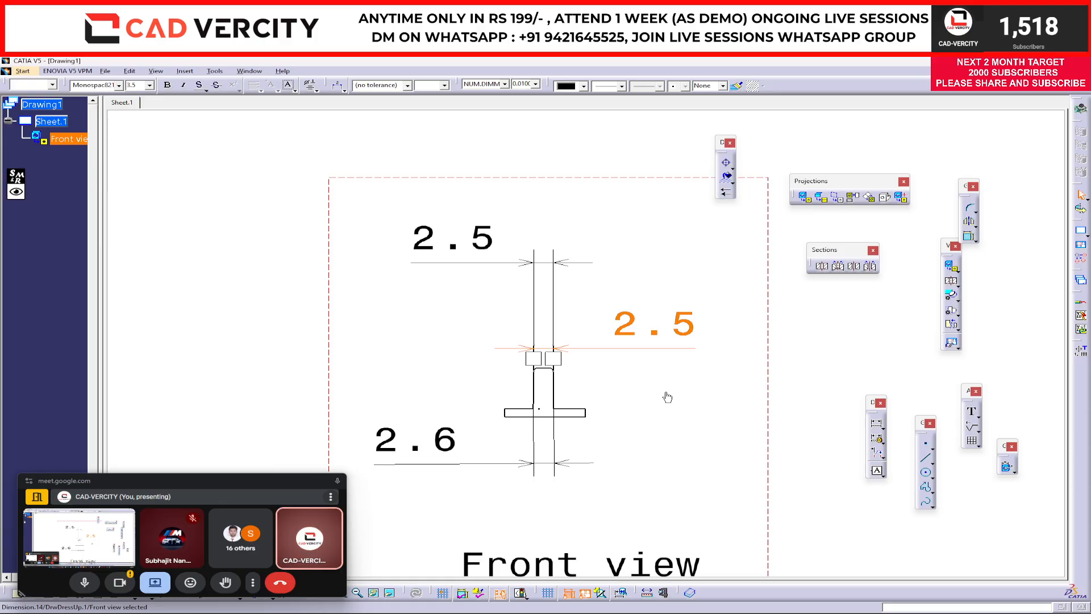
pyautogui.click(659, 294)
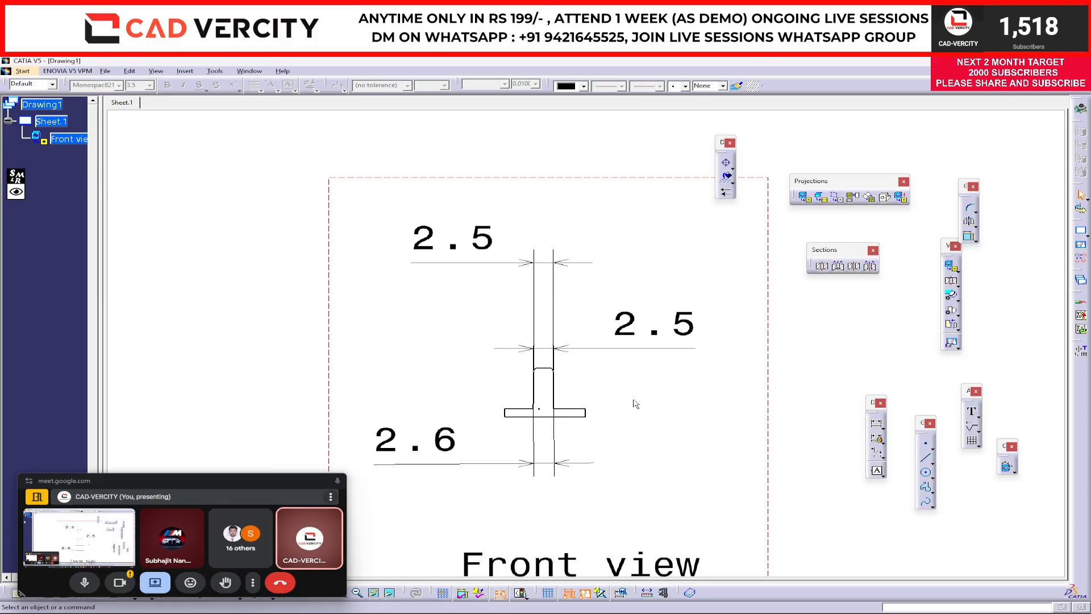
pyautogui.click(625, 336)
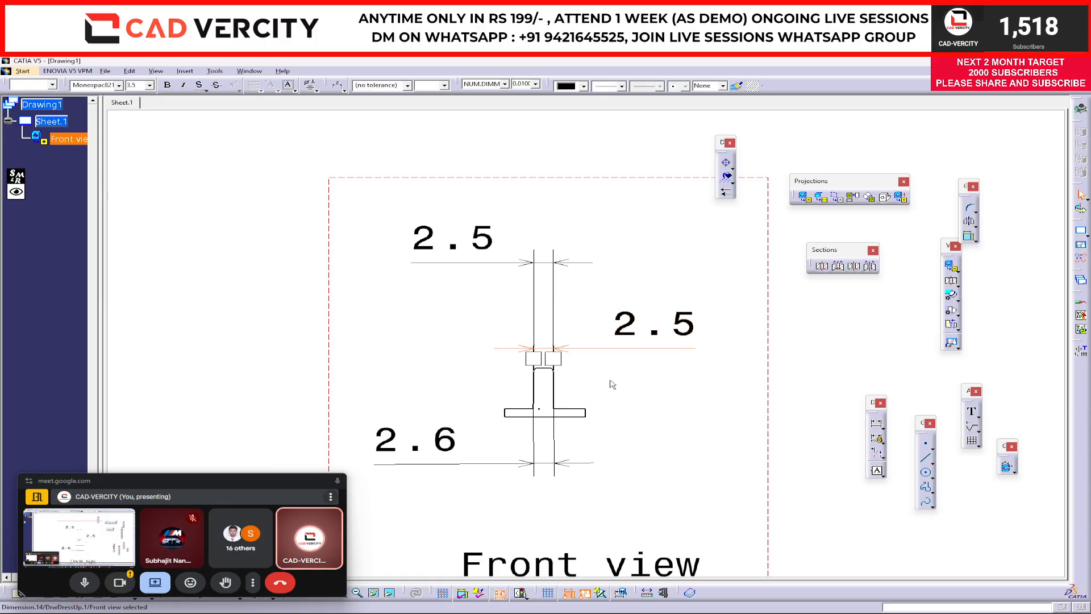
# Switch to the part, open the pad's sketch and set the rib's top width to 1.8 mm
pyautogui.hotkey('ctrl', 'Tab')
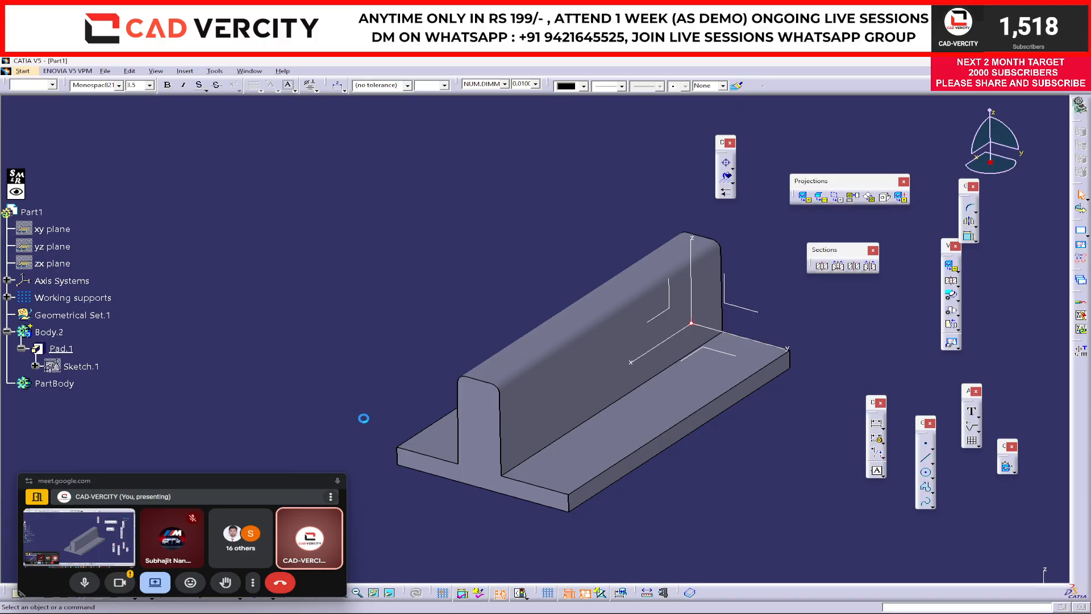
pyautogui.doubleClick(80, 341)
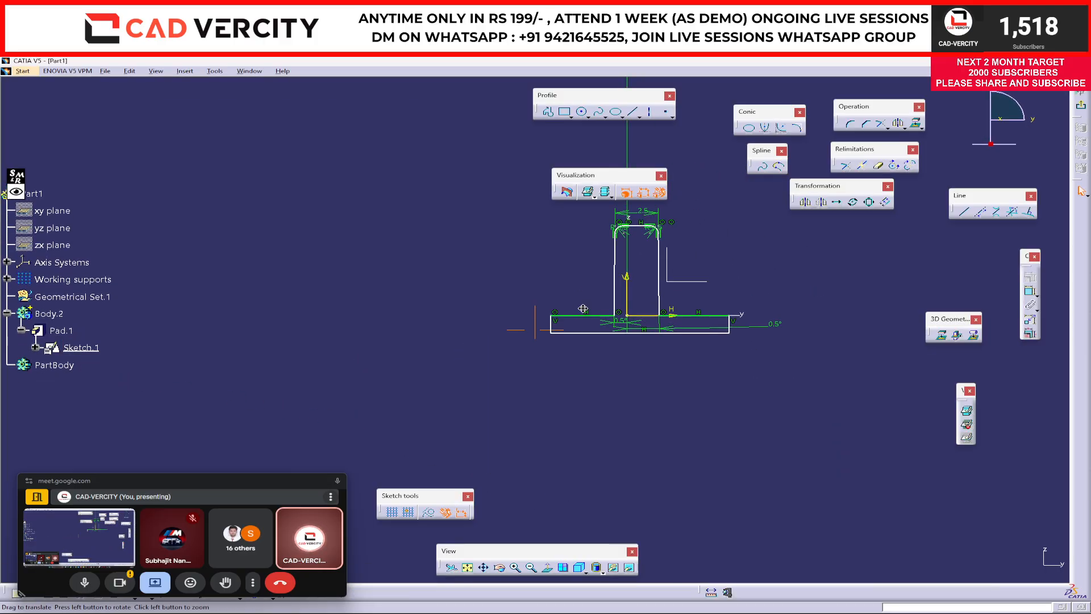
pyautogui.doubleClick(590, 254)
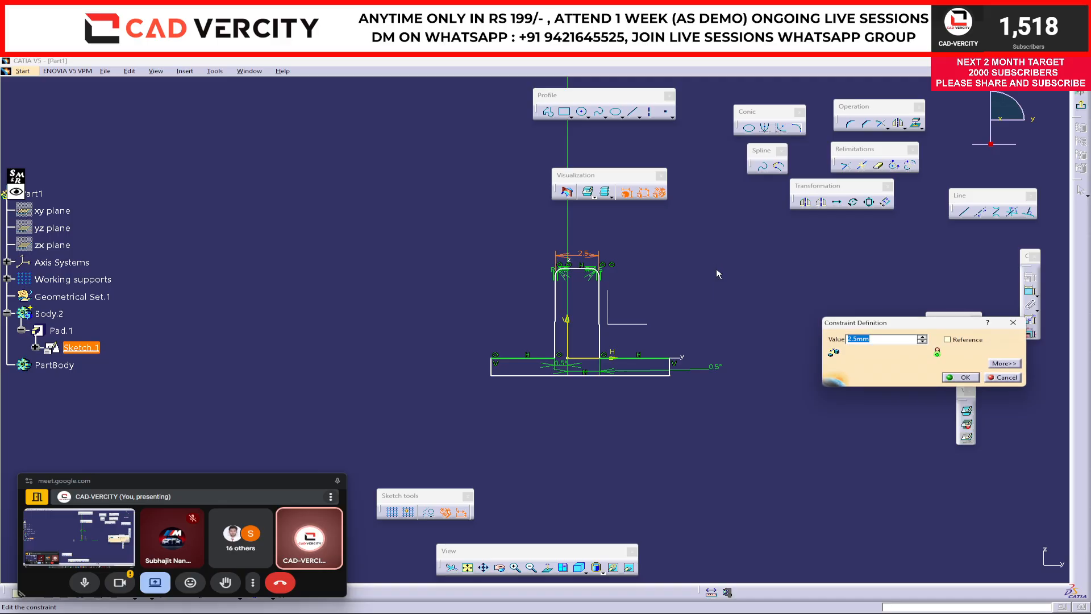
pyautogui.write('1.8')
pyautogui.press('Return')
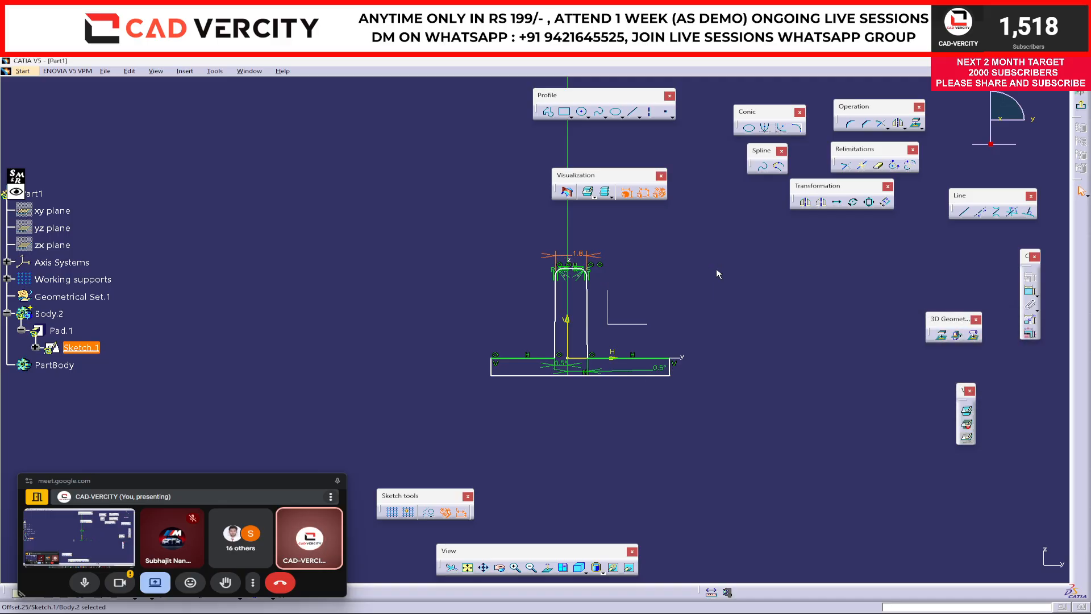
# Exit the sketch and run a local update on Body.2
pyautogui.click(1081, 105)
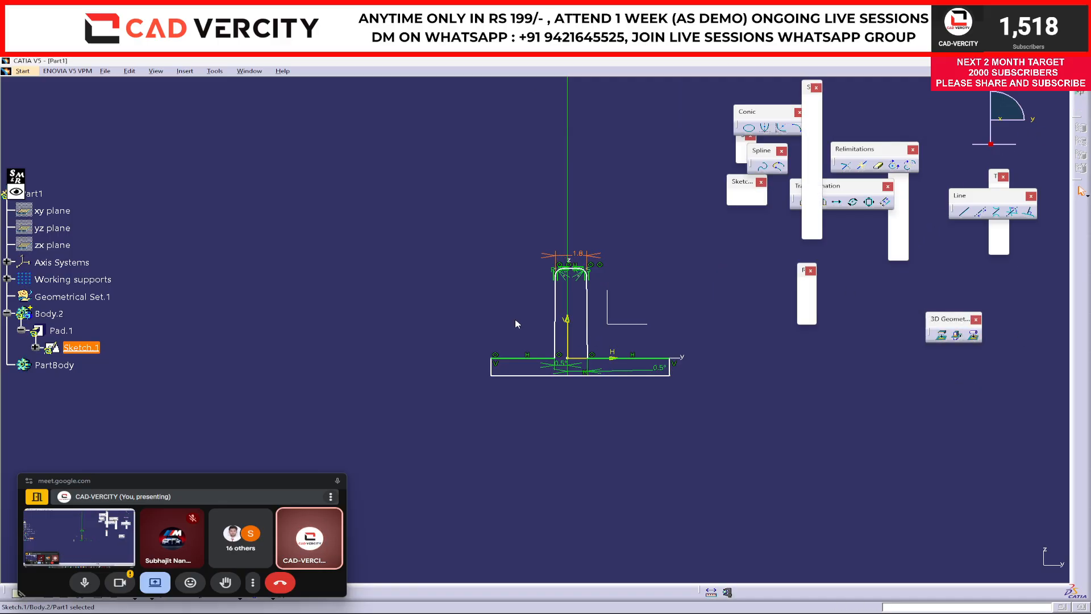
pyautogui.rightClick(49, 315)
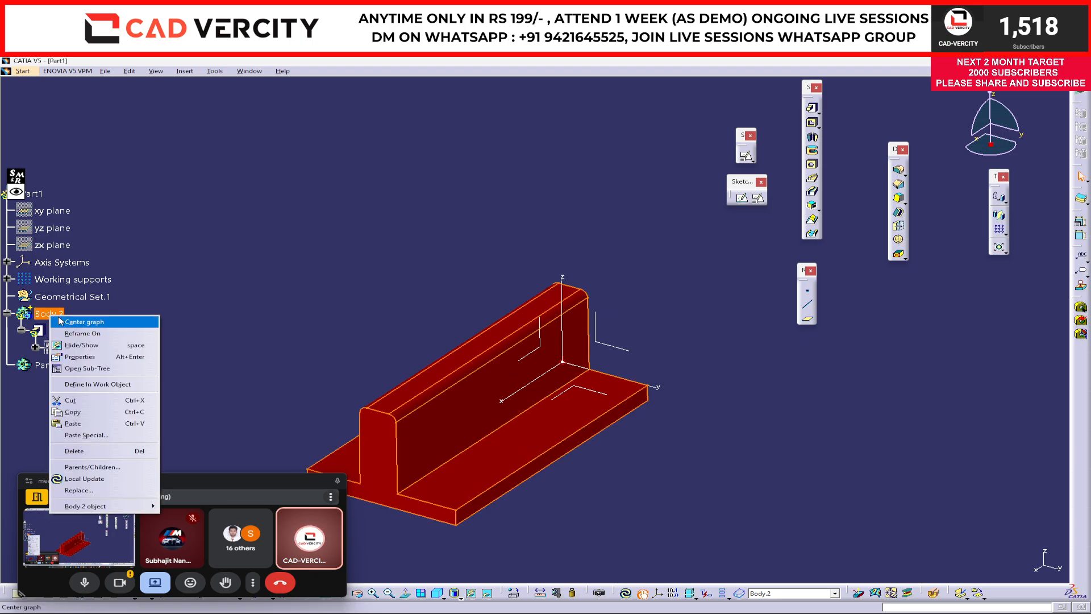
pyautogui.click(108, 480)
pyautogui.moveTo(295, 374); pyautogui.dragTo(478, 306, button='middle')
# Return to the drawing and update the front view with the rib's new width
pyautogui.hotkey('ctrl', 'Tab')
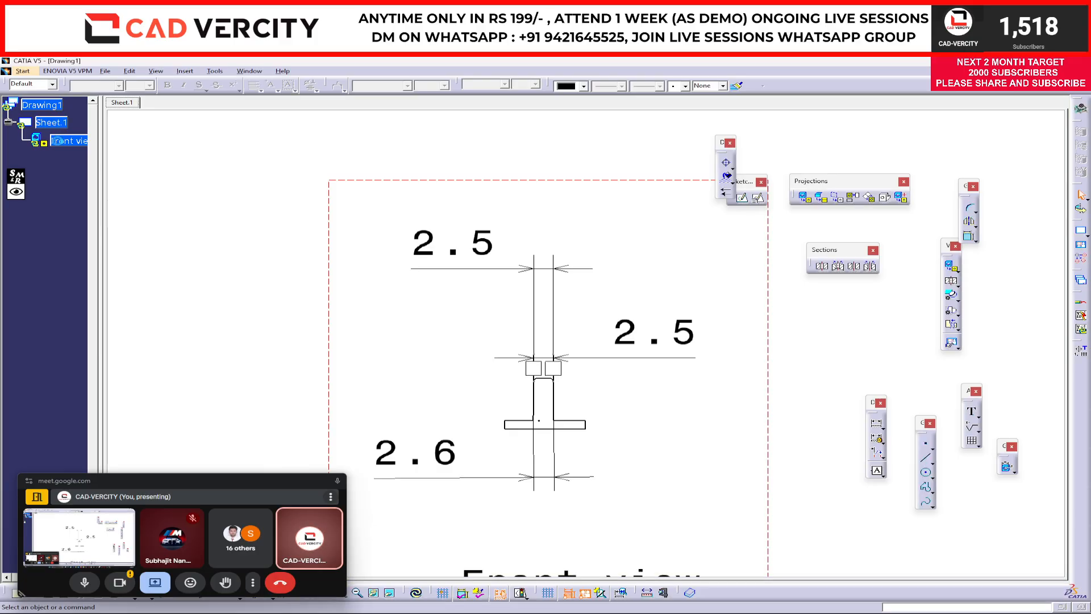
pyautogui.rightClick(59, 140)
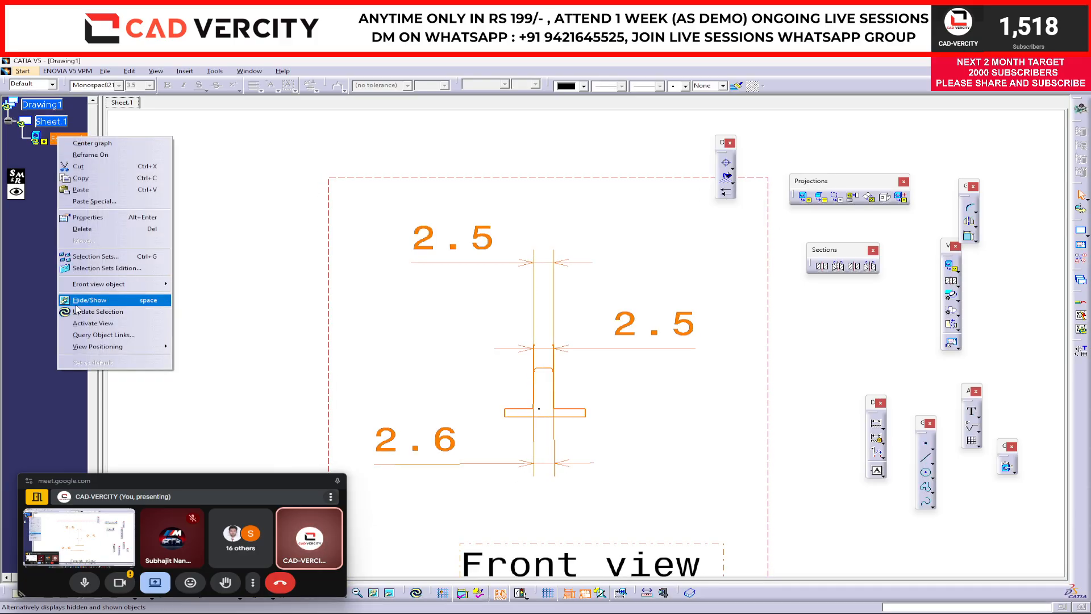
pyautogui.click(78, 311)
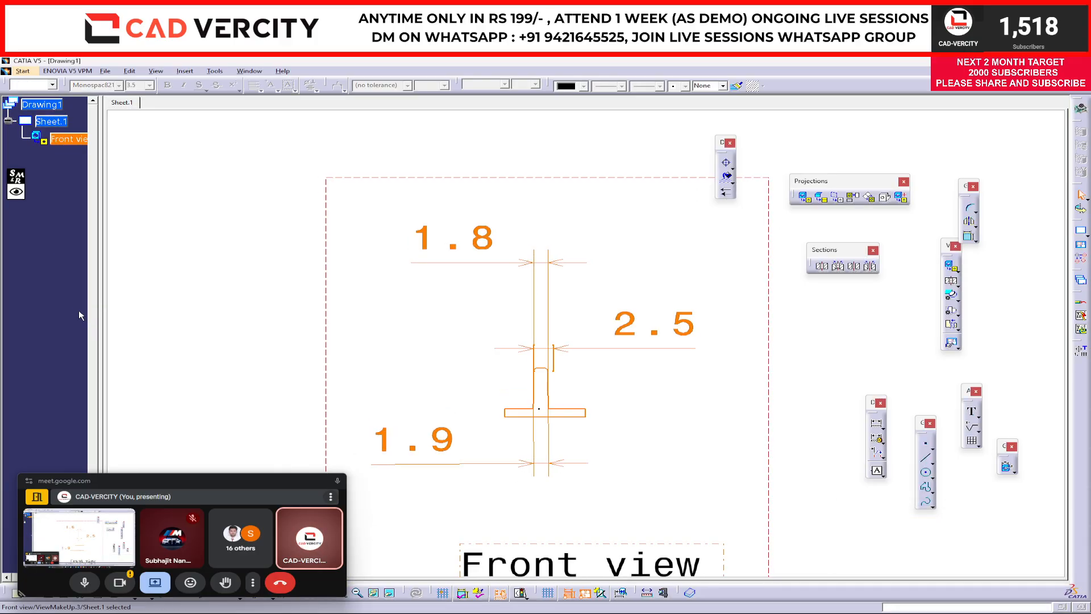
pyautogui.click(615, 433)
# Compare the top width dimension with the dimension attached to the drawn vertical lines in the updated front view
pyautogui.keyDown('ctrl'); pyautogui.moveTo(616, 434); pyautogui.dragTo(609, 403, button='middle'); pyautogui.keyUp('ctrl')
pyautogui.click(438, 228)
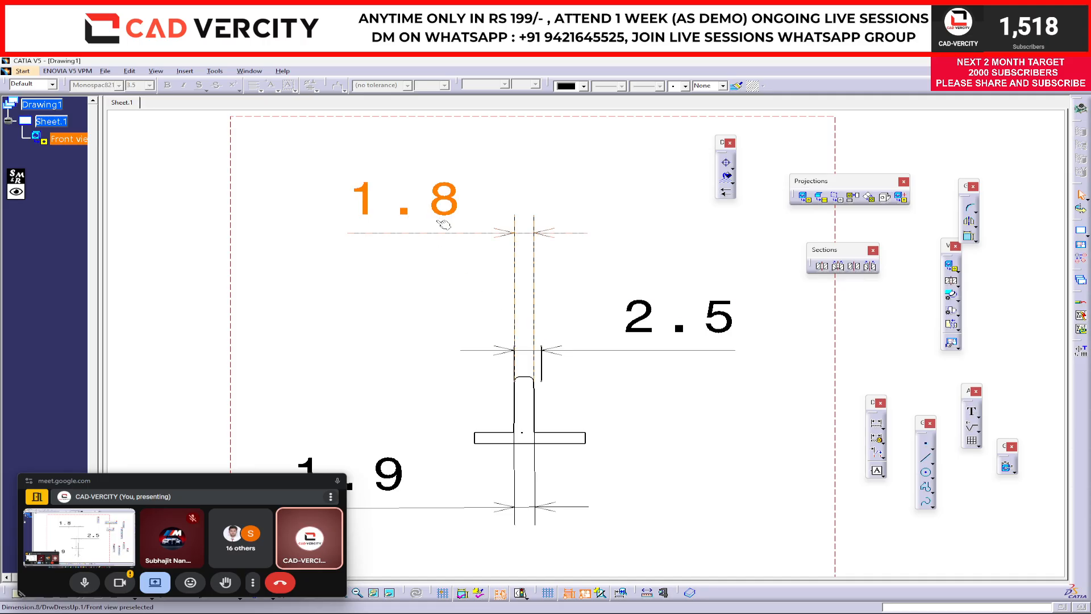
pyautogui.click(740, 316)
pyautogui.moveTo(610, 421); pyautogui.dragTo(597, 315, button='middle')
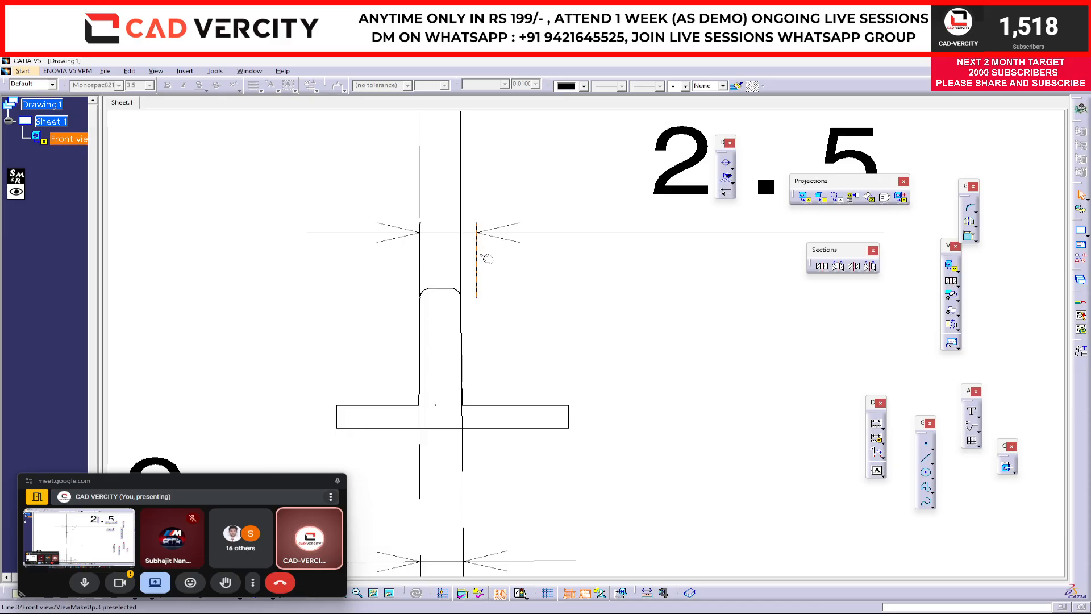
pyautogui.moveTo(478, 250)
pyautogui.keyDown('ctrl'); pyautogui.mouseDown(button='middle')
pyautogui.moveTo(551, 397)
pyautogui.moveTo(552, 443)
pyautogui.mouseUp(button='middle'); pyautogui.keyUp('ctrl')
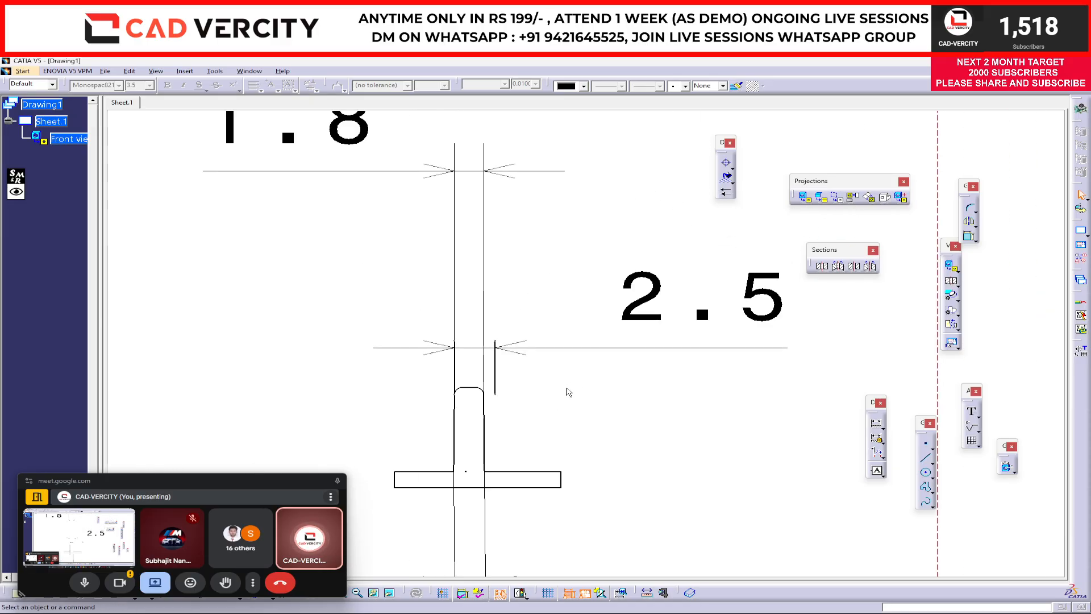
pyautogui.moveTo(558, 348); pyautogui.dragTo(555, 353, button='middle')
pyautogui.moveTo(541, 305)
pyautogui.keyDown('ctrl'); pyautogui.mouseDown(button='middle')
pyautogui.moveTo(517, 390)
pyautogui.moveTo(639, 392)
pyautogui.mouseUp(button='middle'); pyautogui.keyUp('ctrl')
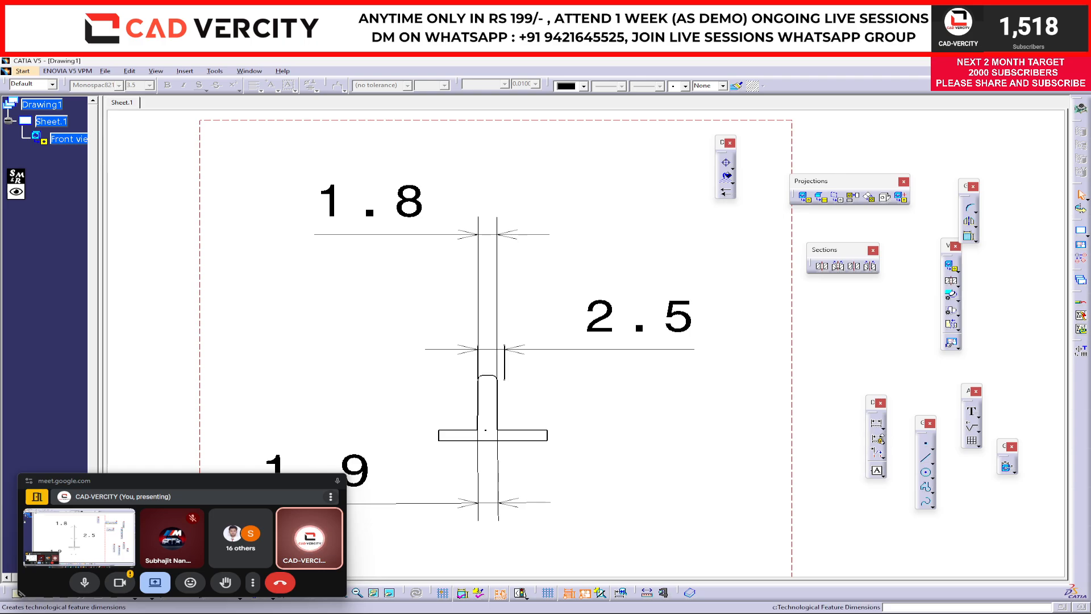
# Re-route the 2.5 dimension from the drawn vertical lines to the rib's left and right sides
pyautogui.click(877, 453)
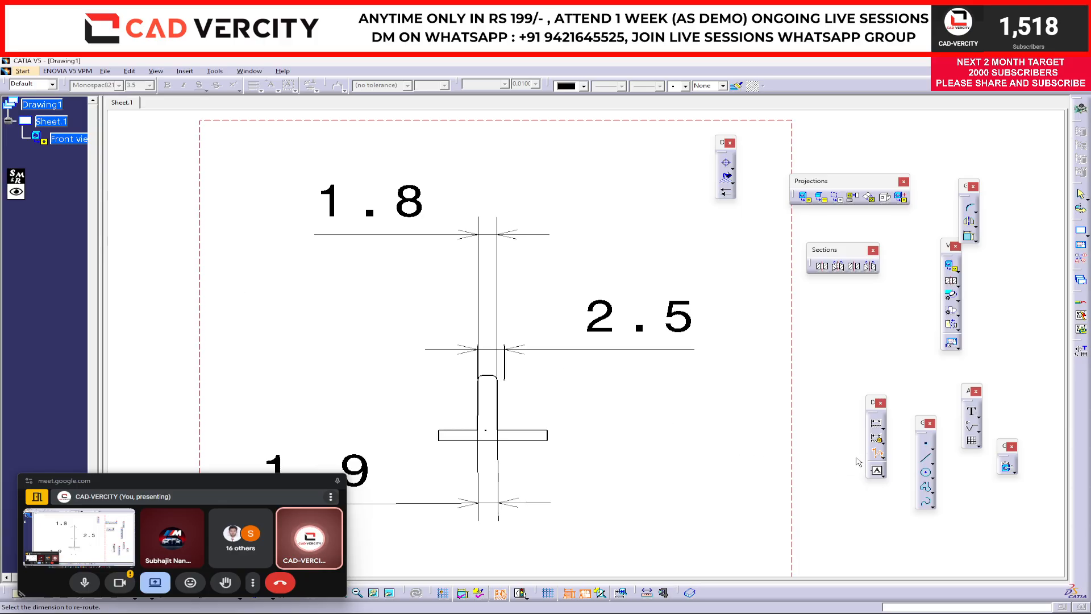
pyautogui.click(874, 457)
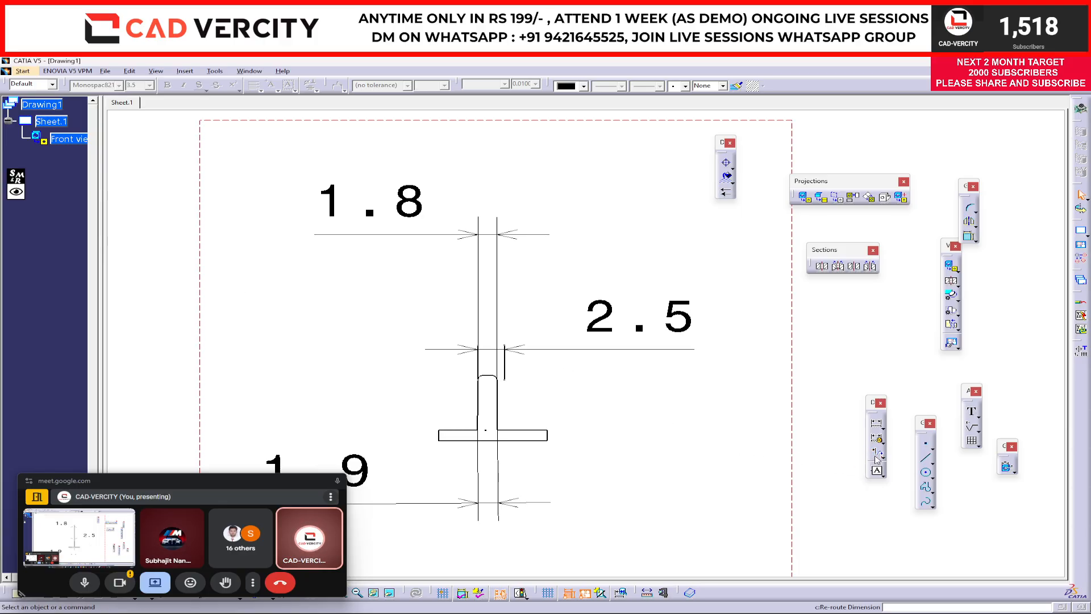
pyautogui.click(658, 326)
pyautogui.moveTo(603, 423)
pyautogui.mouseDown(button='middle')
pyautogui.moveTo(645, 383)
pyautogui.moveTo(653, 287)
pyautogui.mouseUp(button='middle')
pyautogui.moveTo(490, 377); pyautogui.dragTo(611, 375, button='middle')
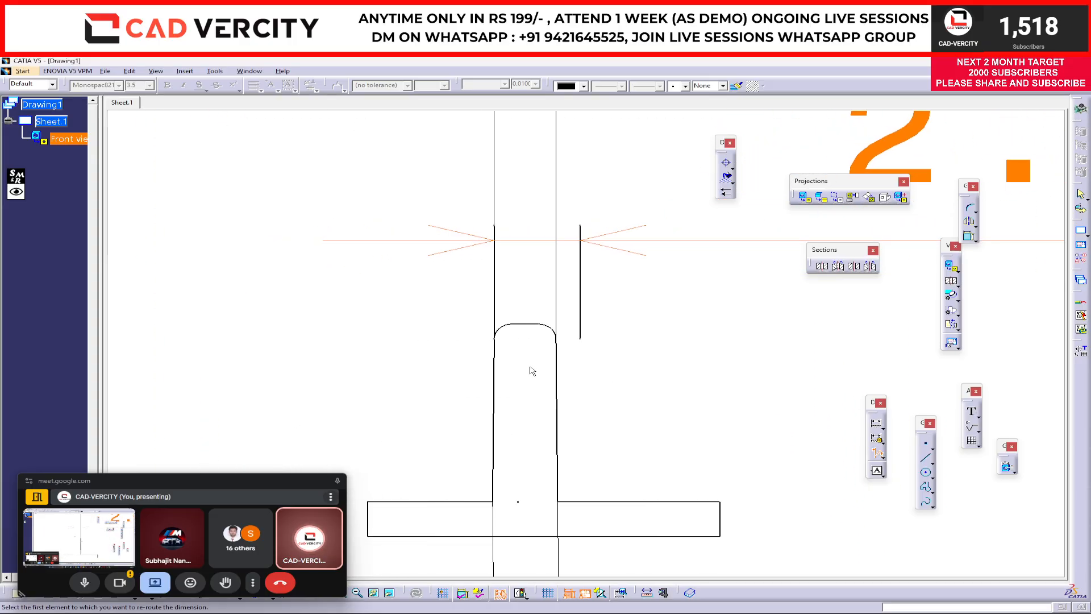
pyautogui.click(498, 351)
pyautogui.click(556, 354)
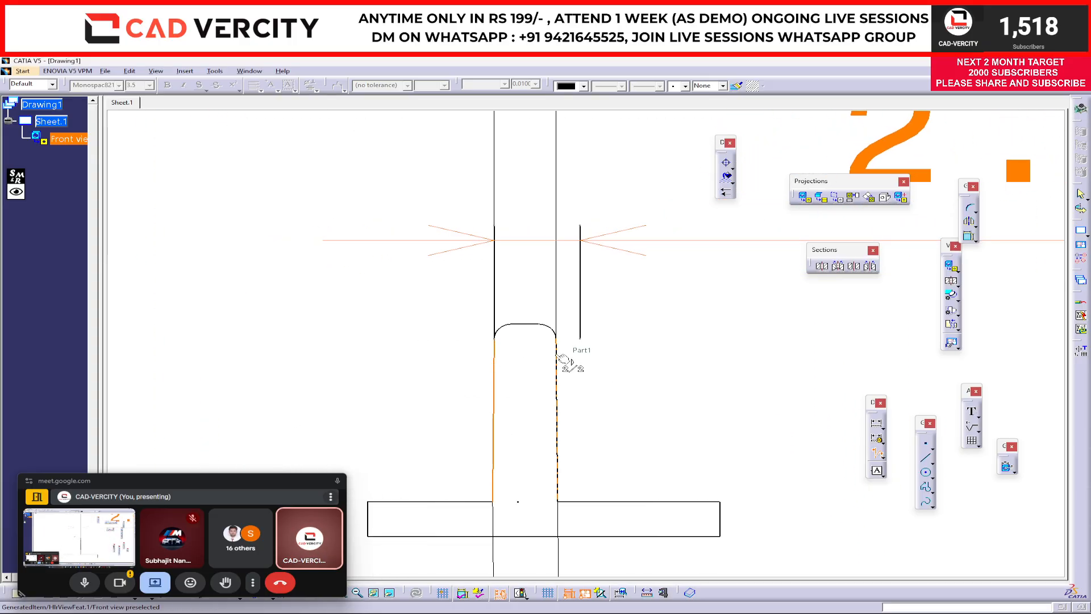
pyautogui.moveTo(664, 373)
pyautogui.mouseDown(button='middle')
pyautogui.moveTo(693, 473)
pyautogui.moveTo(690, 421)
pyautogui.moveTo(597, 407)
pyautogui.moveTo(700, 321)
pyautogui.mouseUp(button='middle')
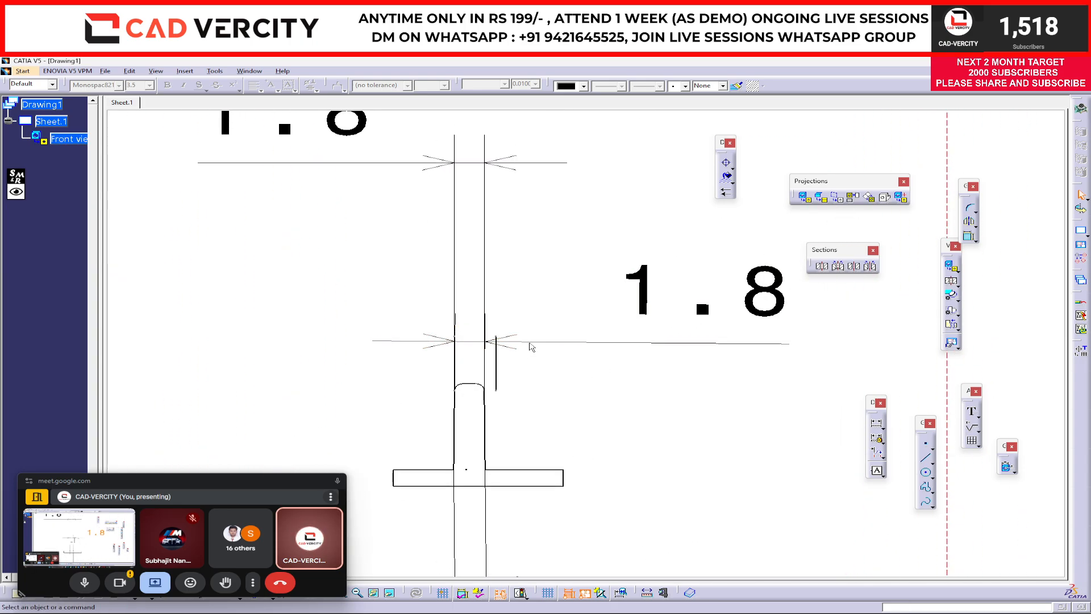
# Move the re-routed width dimension higher above the rib
pyautogui.click(531, 340)
pyautogui.moveTo(531, 340); pyautogui.dragTo(672, 296)
pyautogui.click(651, 394)
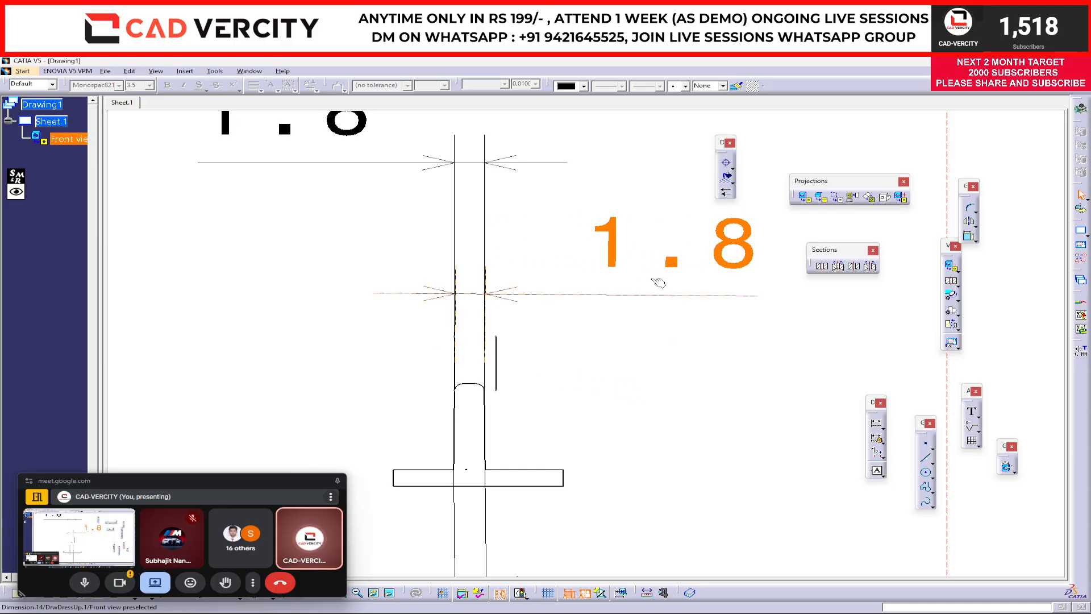
# Delete the leftover vertical reference lines drawn above the rib
pyautogui.click(497, 368)
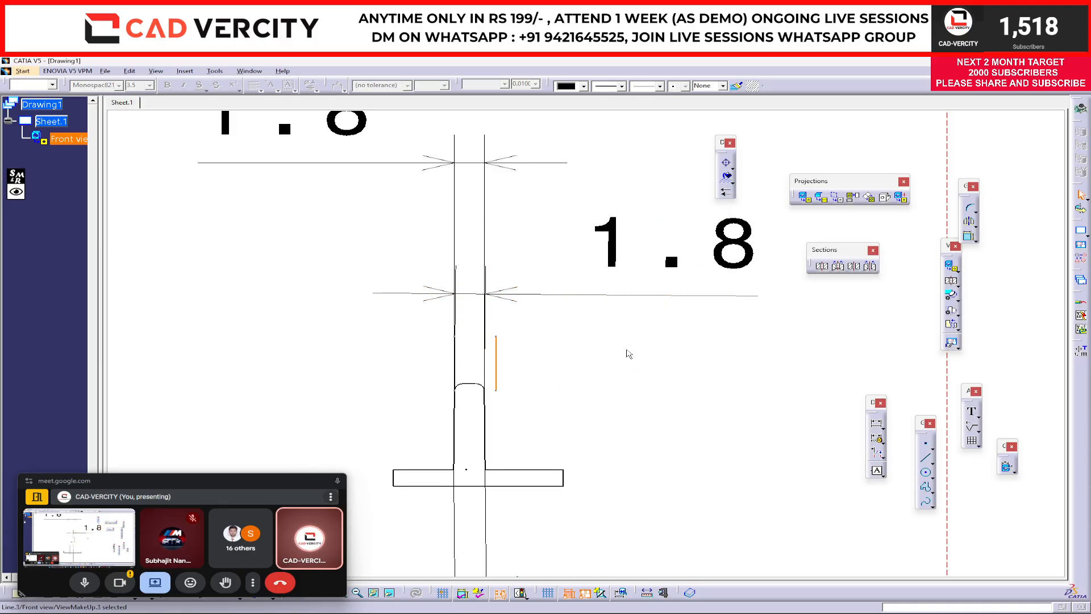
pyautogui.press('Delete')
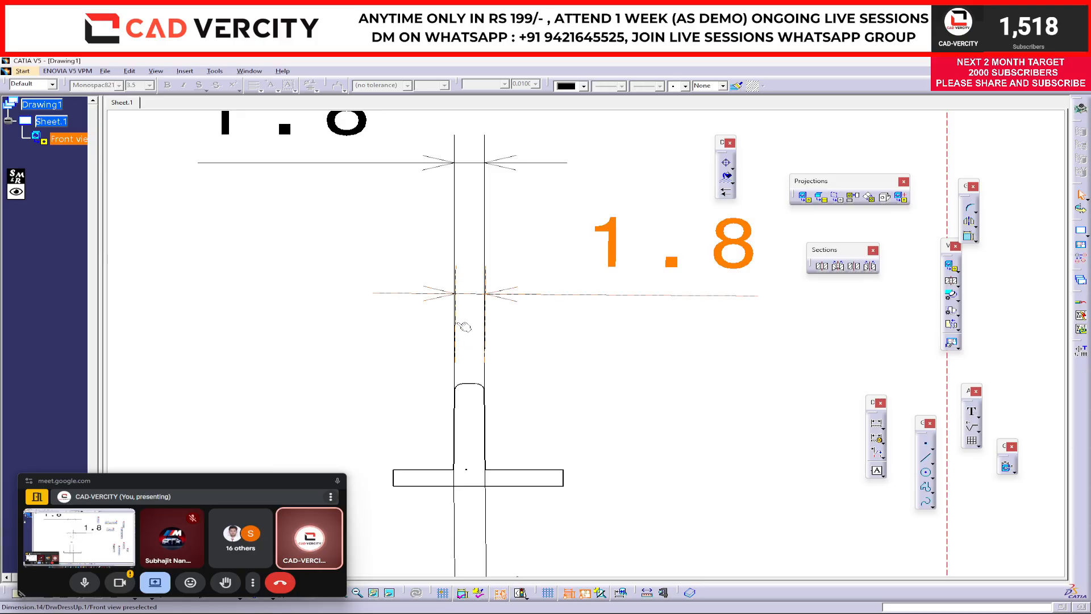
pyautogui.click(457, 345)
pyautogui.moveTo(582, 363)
pyautogui.mouseDown(button='middle')
pyautogui.moveTo(584, 430)
pyautogui.moveTo(619, 402)
pyautogui.moveTo(631, 312)
pyautogui.moveTo(512, 248)
pyautogui.mouseUp(button='middle')
pyautogui.click(652, 379)
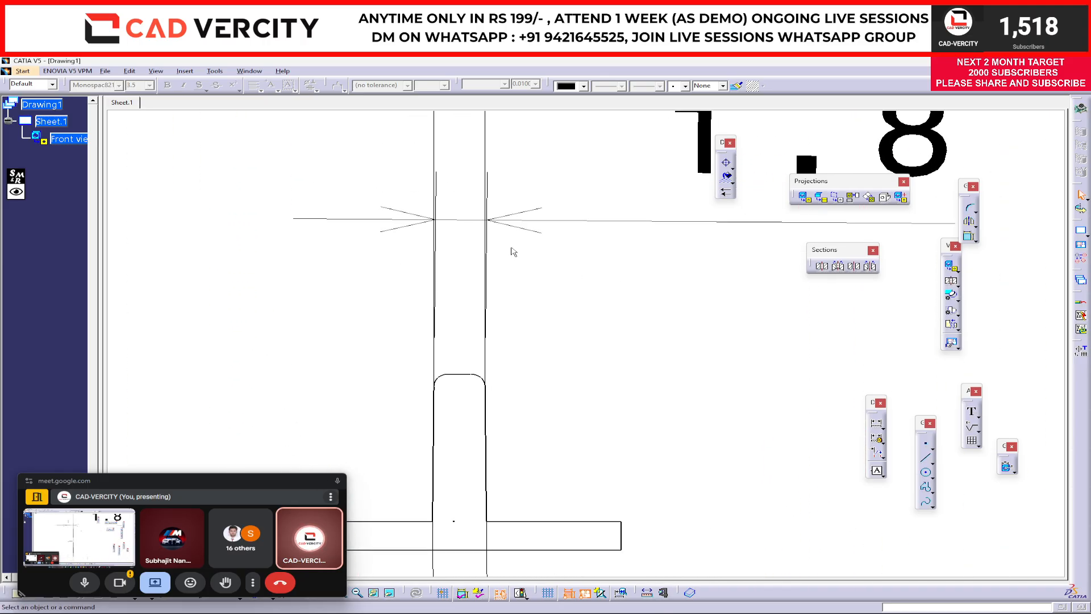
# Start a new distance dimension between the rib's left and right sides in the front view
pyautogui.click(436, 223)
pyautogui.moveTo(616, 229); pyautogui.dragTo(544, 264, button='middle')
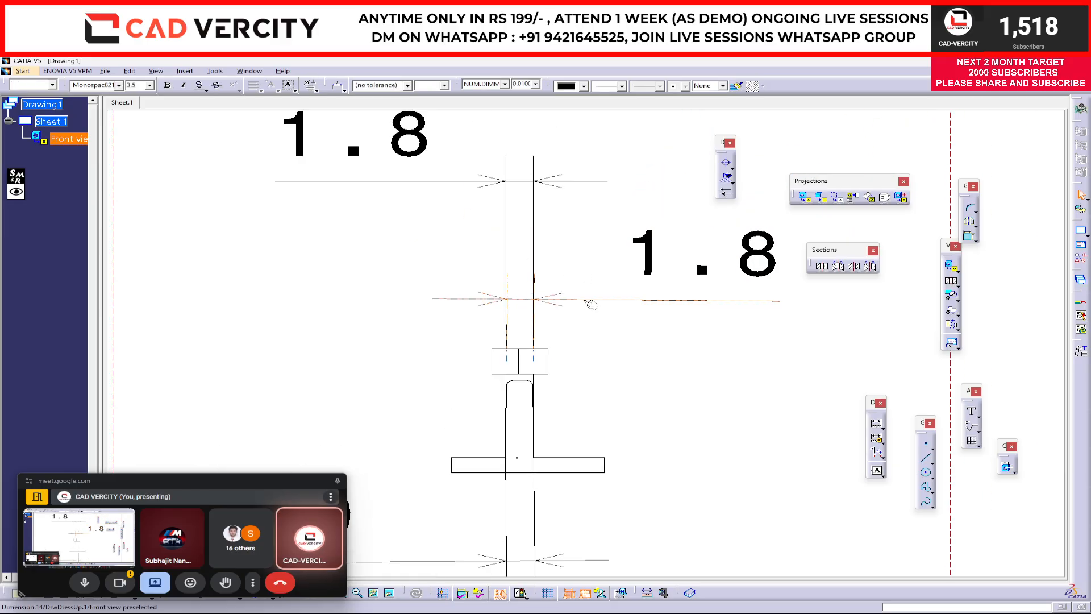
pyautogui.click(626, 390)
pyautogui.moveTo(626, 390)
pyautogui.mouseDown(button='middle')
pyautogui.moveTo(628, 311)
pyautogui.moveTo(738, 381)
pyautogui.mouseUp(button='middle')
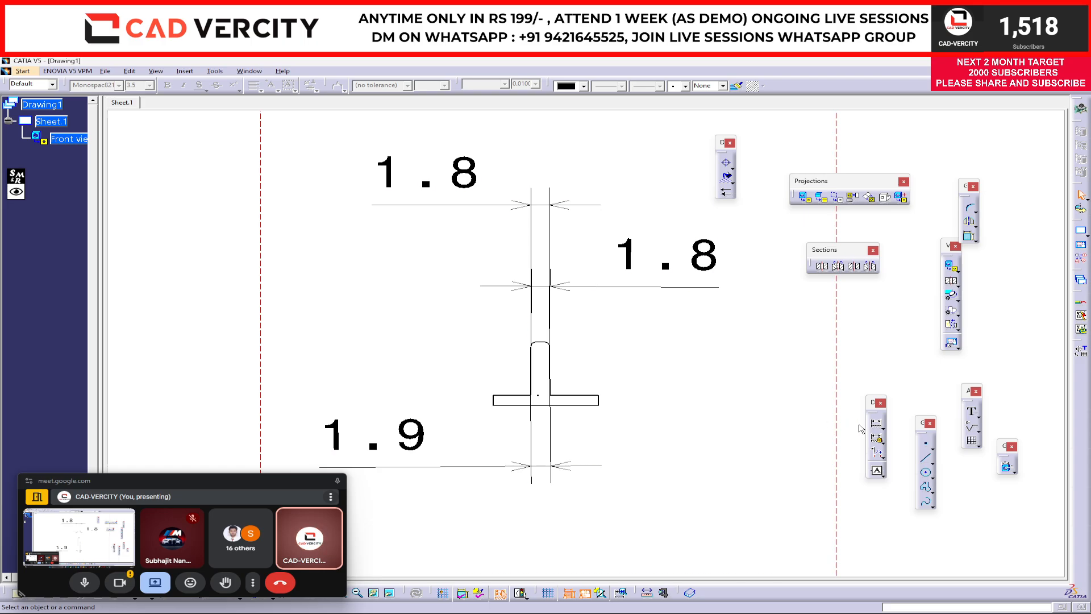
pyautogui.click(877, 423)
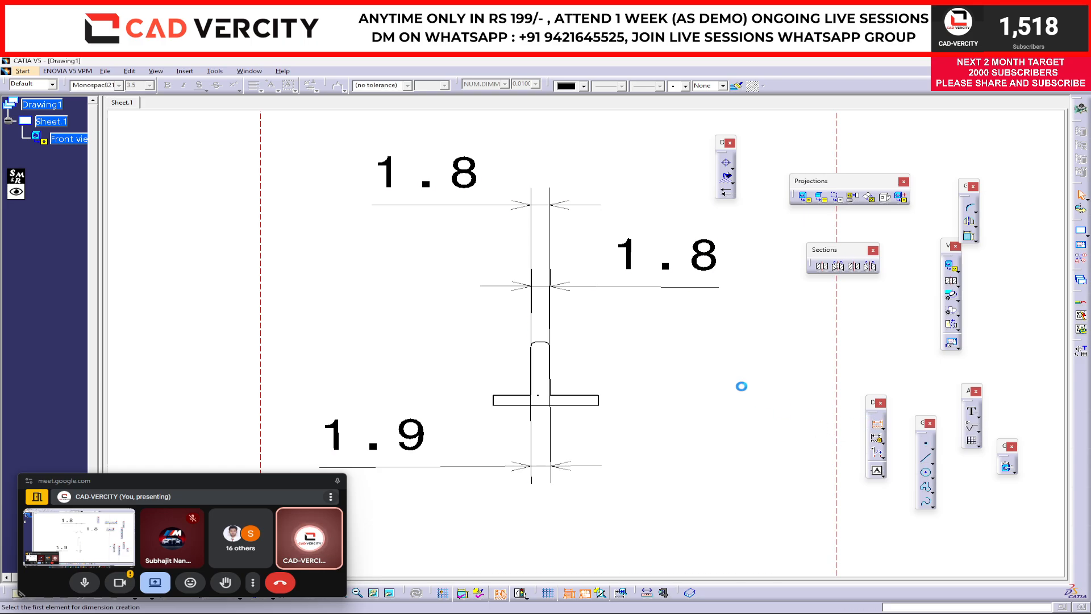
pyautogui.click(549, 361)
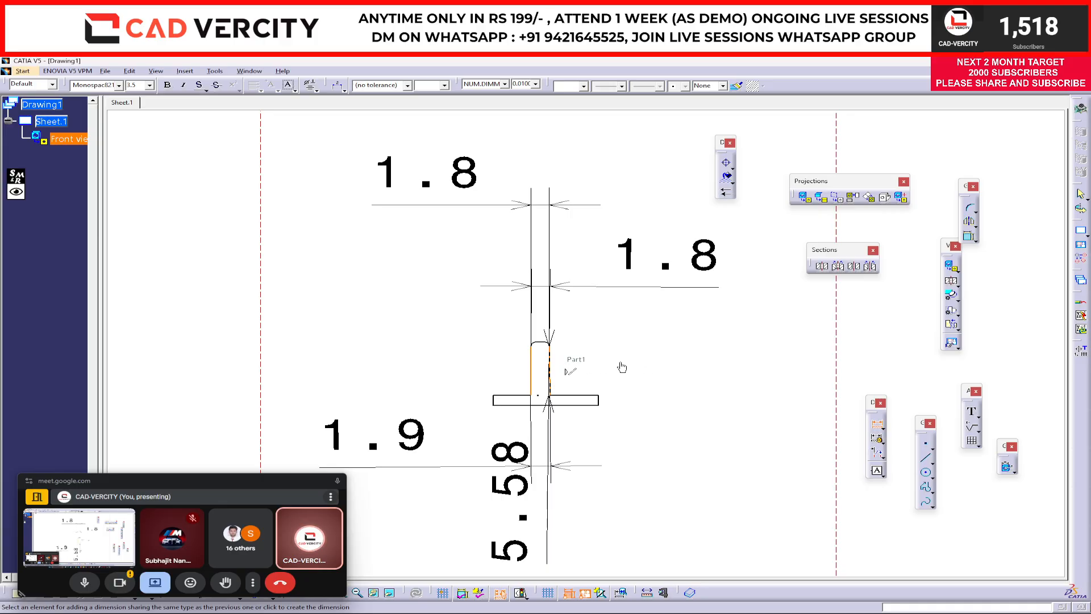
pyautogui.click(549, 369)
pyautogui.scroll(3, 682, 341)
pyautogui.scroll(-3, 711, 364)
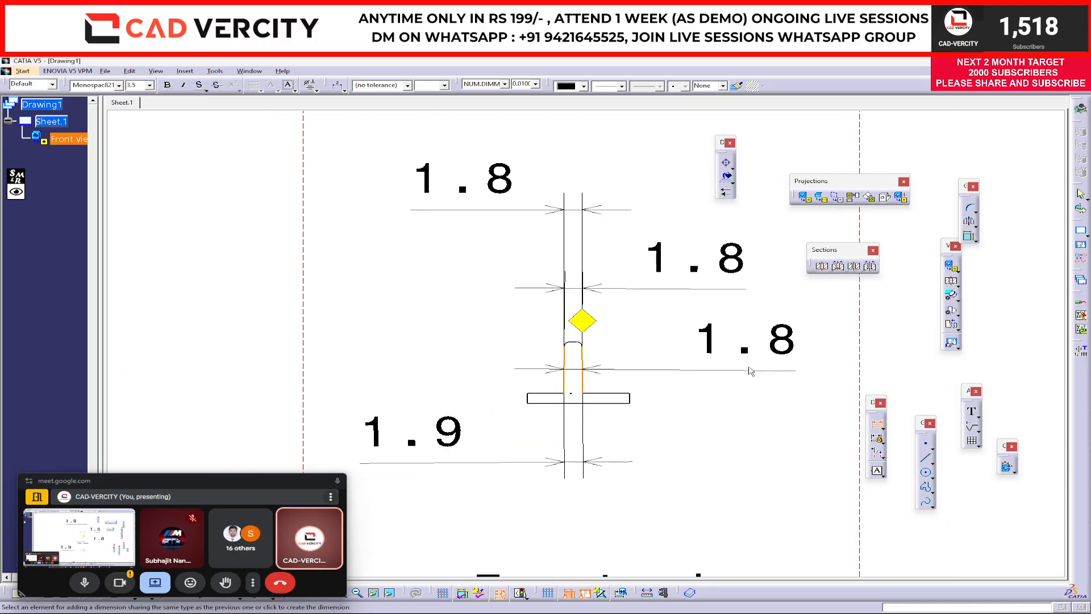
pyautogui.click(697, 233)
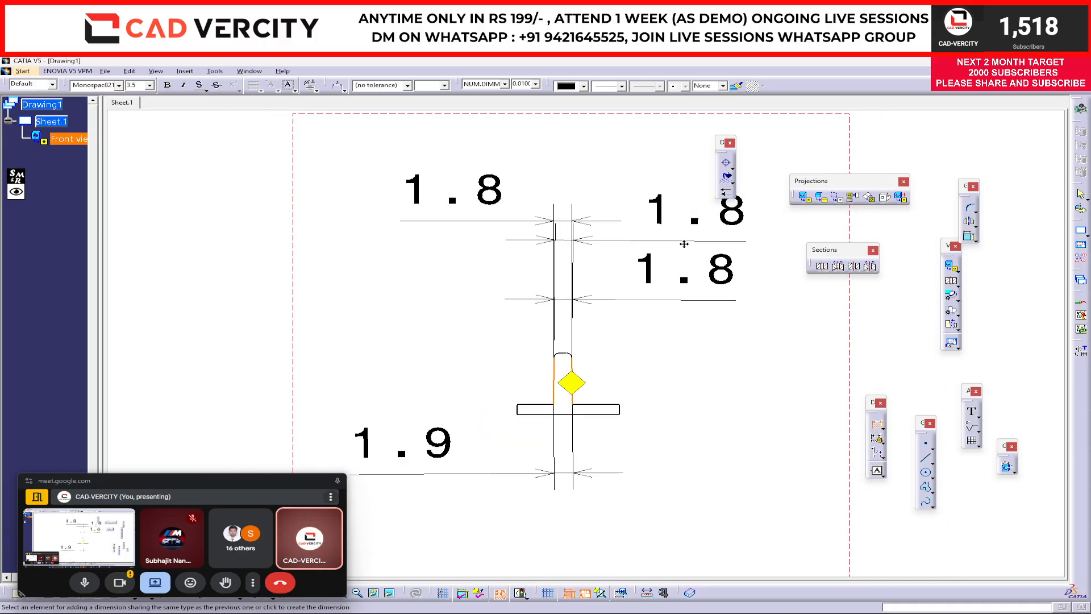
pyautogui.moveTo(696, 235); pyautogui.dragTo(638, 280, button='middle')
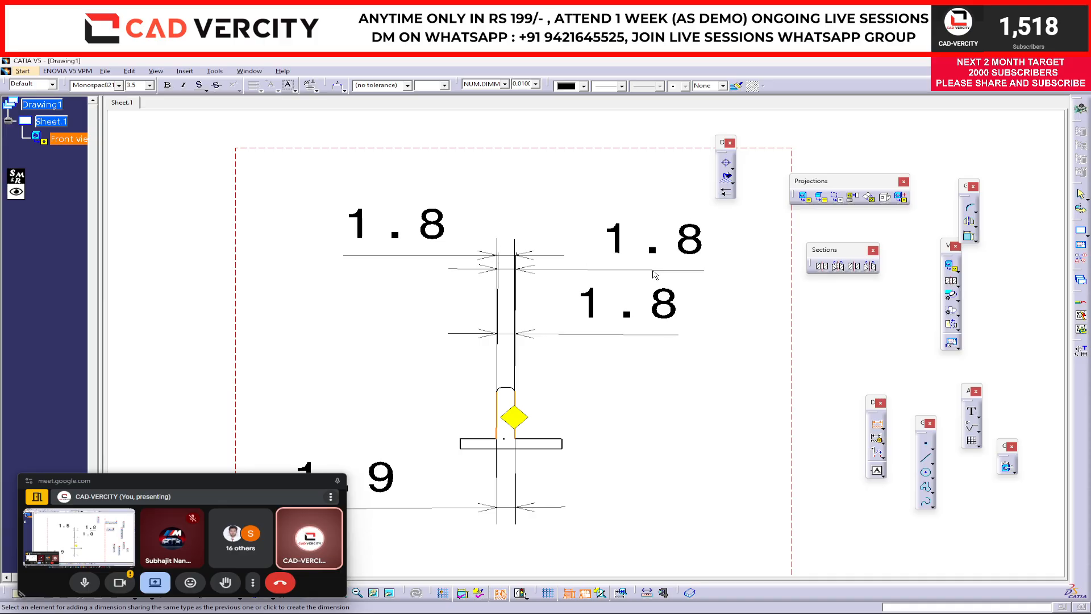
# Force the new rib width dimension to be horizontal in the view and place it above the other width dimensions
pyautogui.rightClick(655, 275)
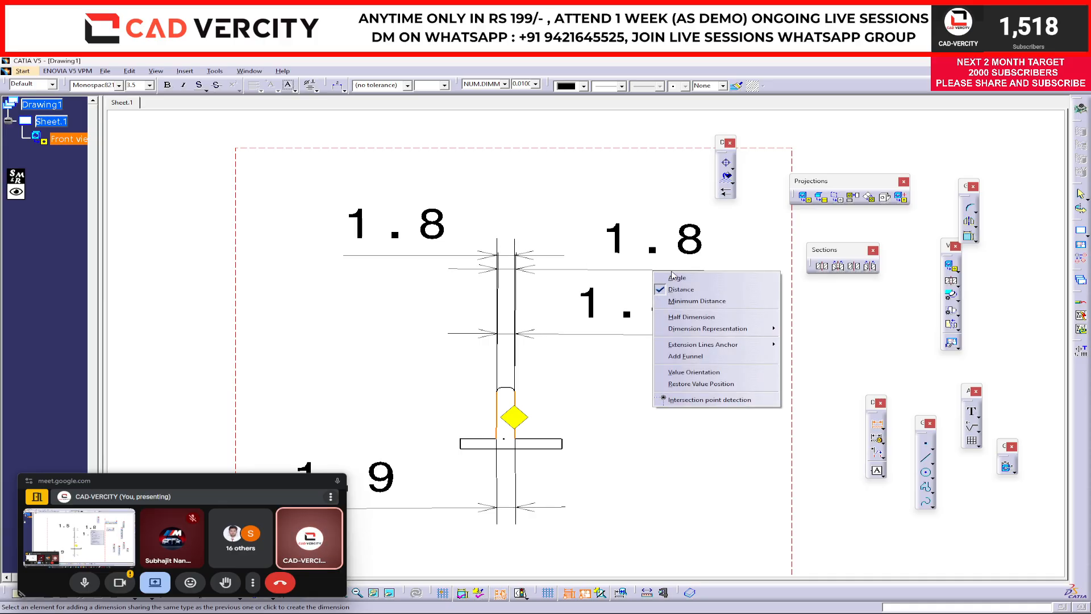
pyautogui.moveTo(735, 347)
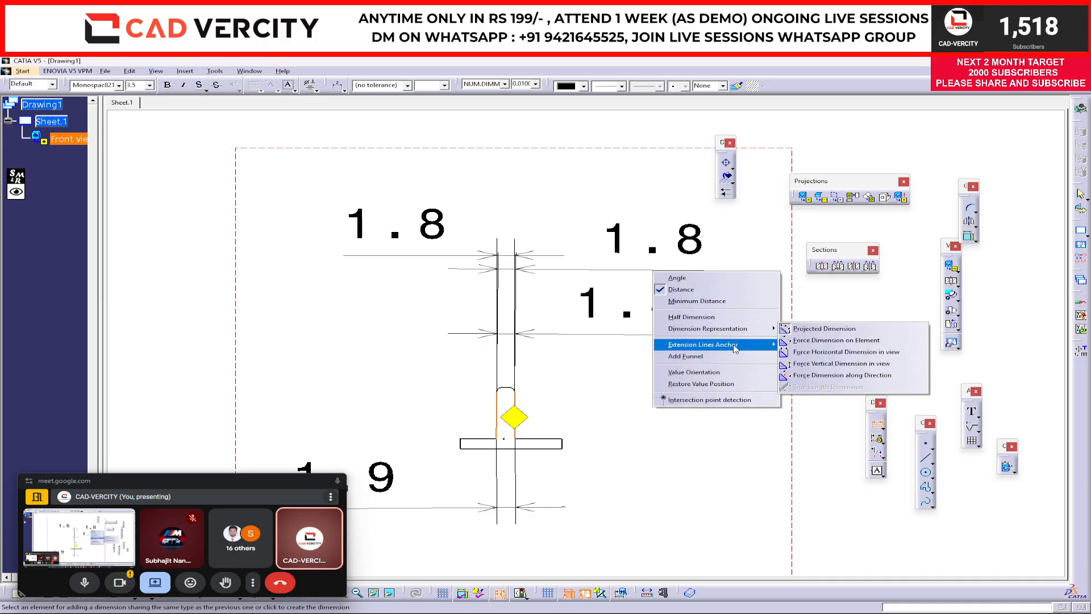
pyautogui.moveTo(761, 334)
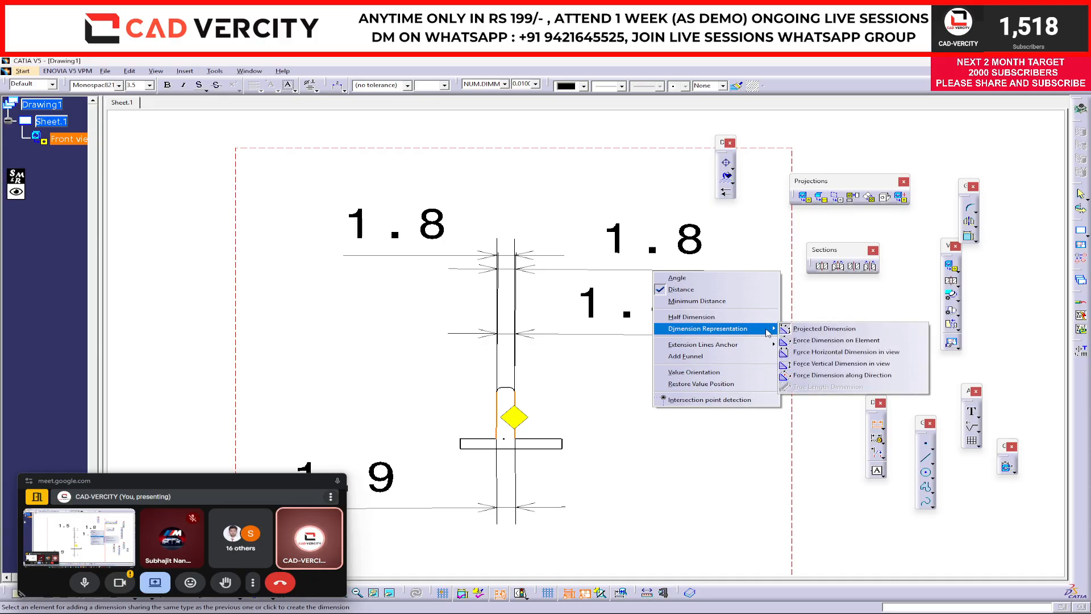
pyautogui.click(820, 353)
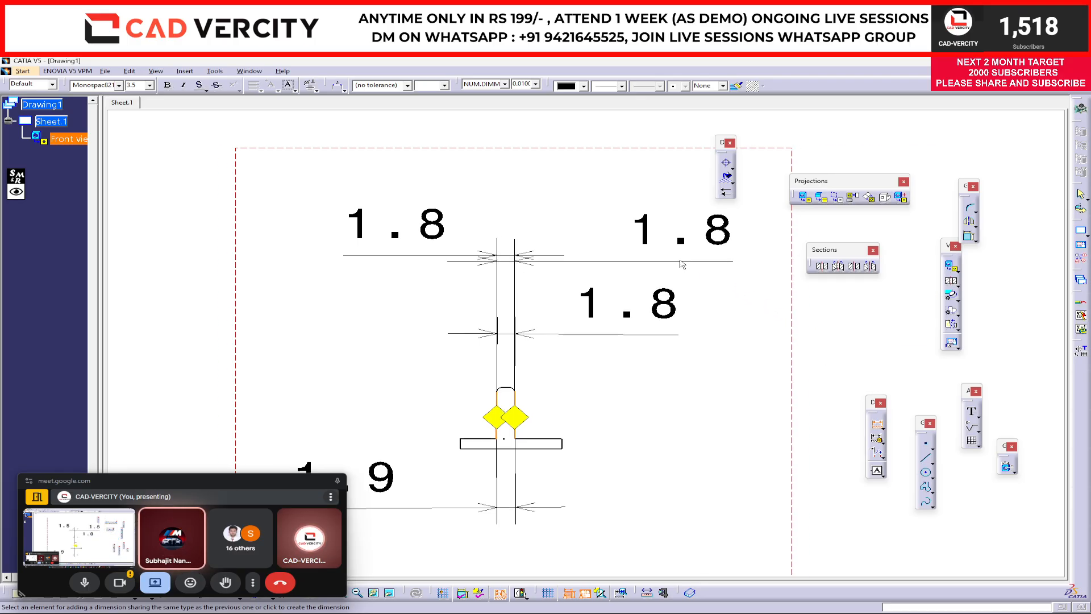
pyautogui.click(624, 212)
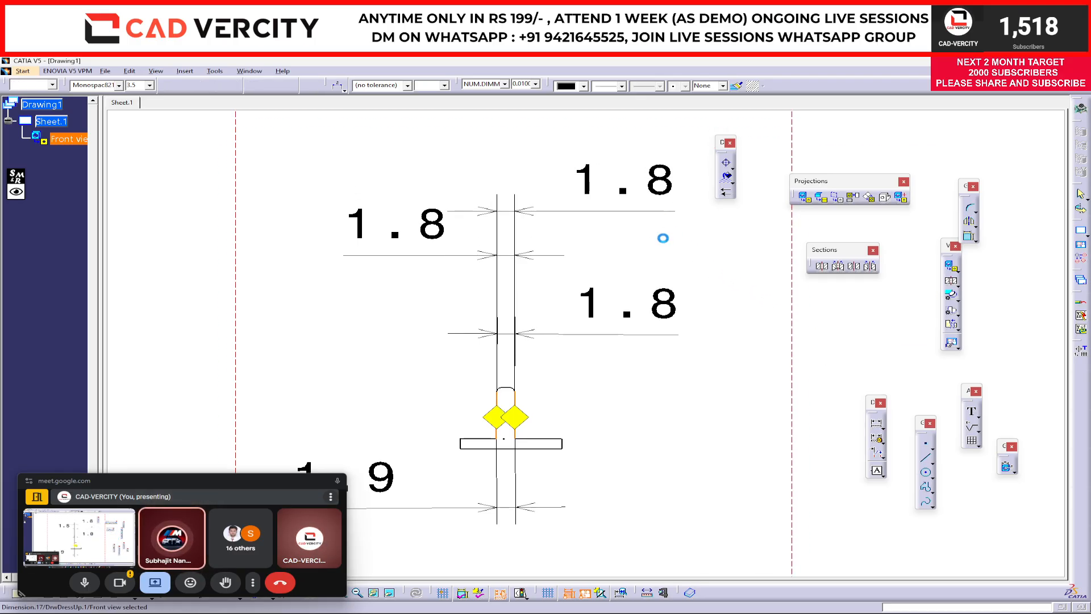
# Switch from the drawing to the Part1 model window
pyautogui.moveTo(665, 241)
pyautogui.mouseDown(button='middle')
pyautogui.moveTo(668, 257)
pyautogui.moveTo(560, 285)
pyautogui.moveTo(561, 314)
pyautogui.mouseUp(button='middle')
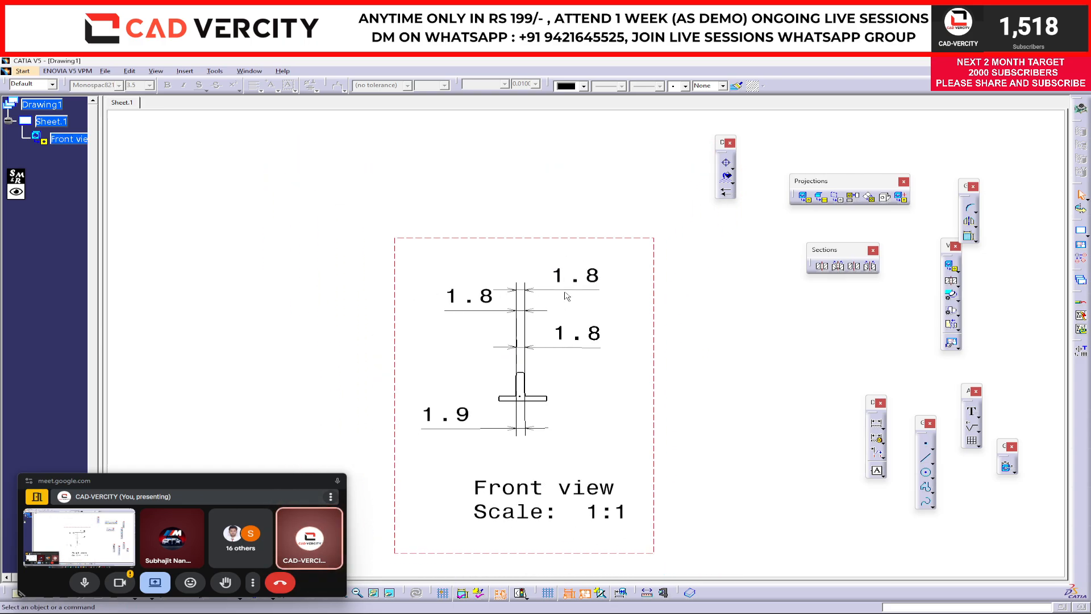
pyautogui.moveTo(567, 248); pyautogui.dragTo(567, 317, button='middle')
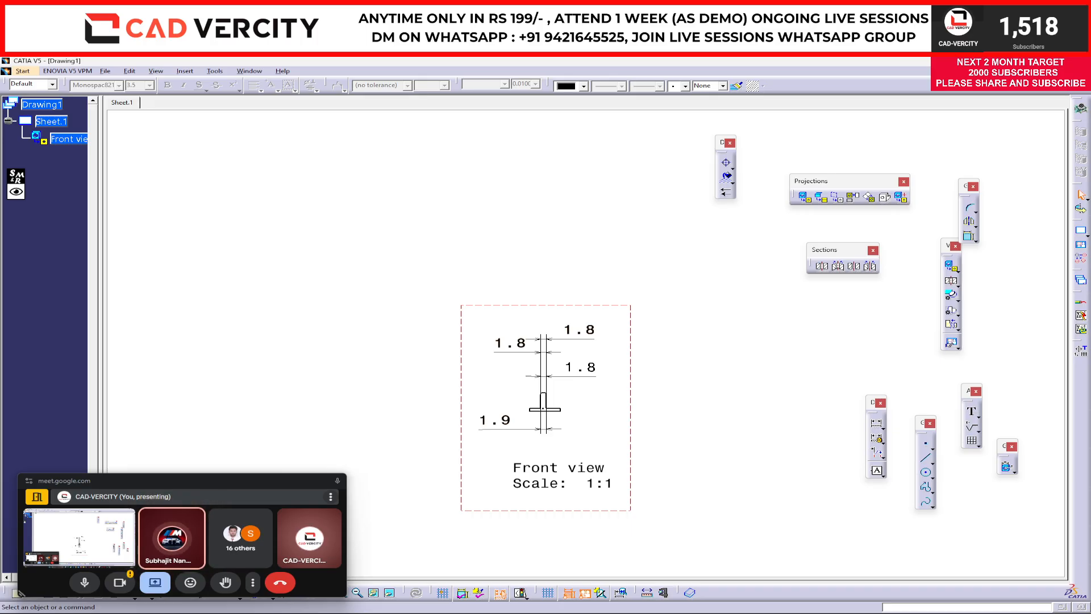
pyautogui.scroll(-3, 633, 312)
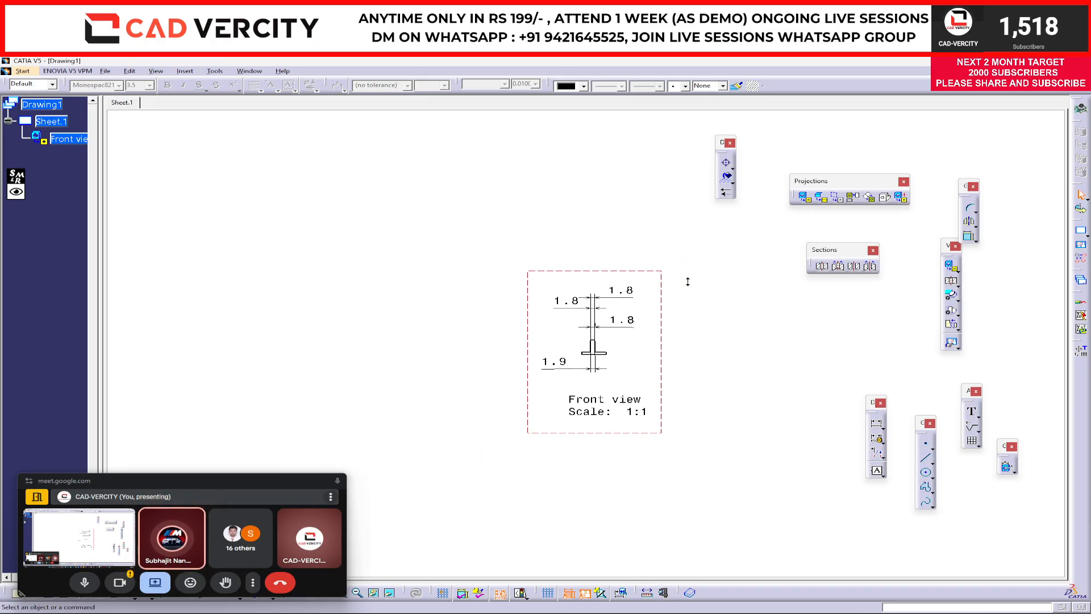
pyautogui.hotkey('ctrl', 'Tab')
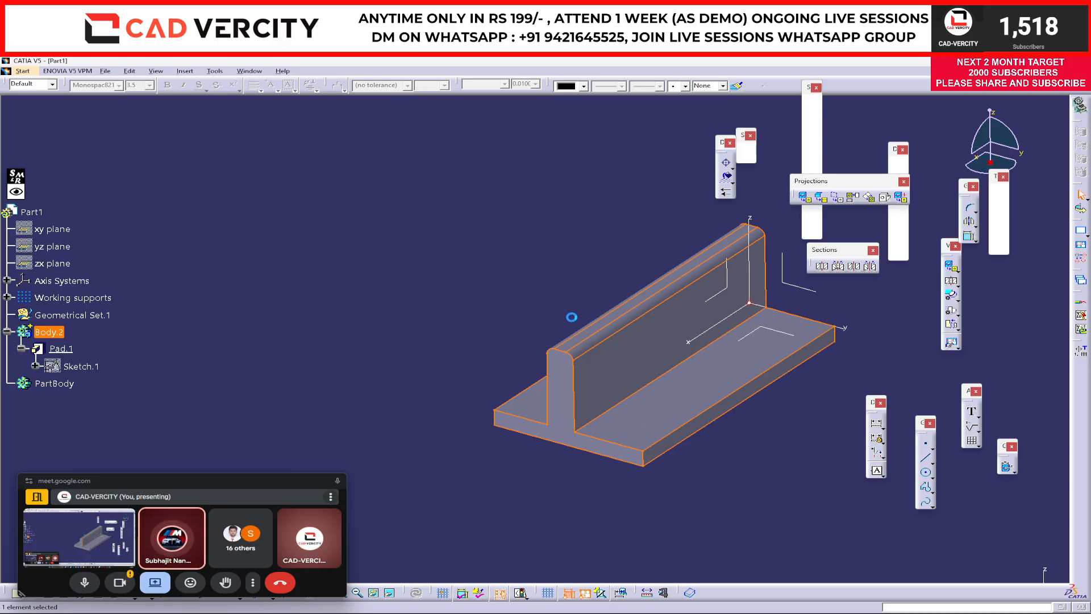
pyautogui.moveTo(483, 303); pyautogui.dragTo(438, 336, button='middle')
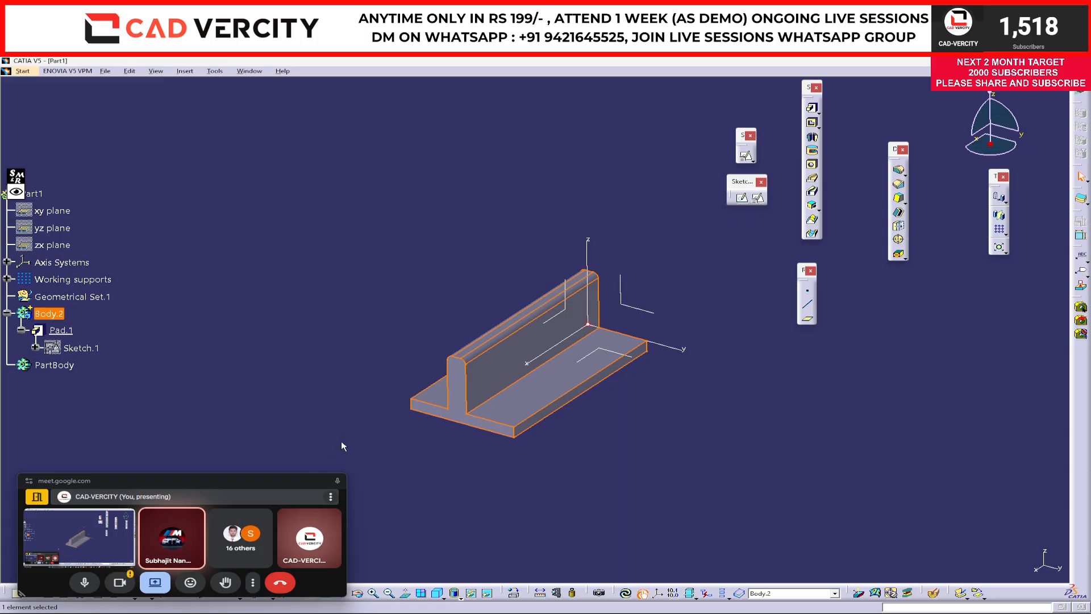
# Switch to the Google Meet browser window and open the screen marker toolbar with the orange text tool active
pyautogui.click(324, 481)
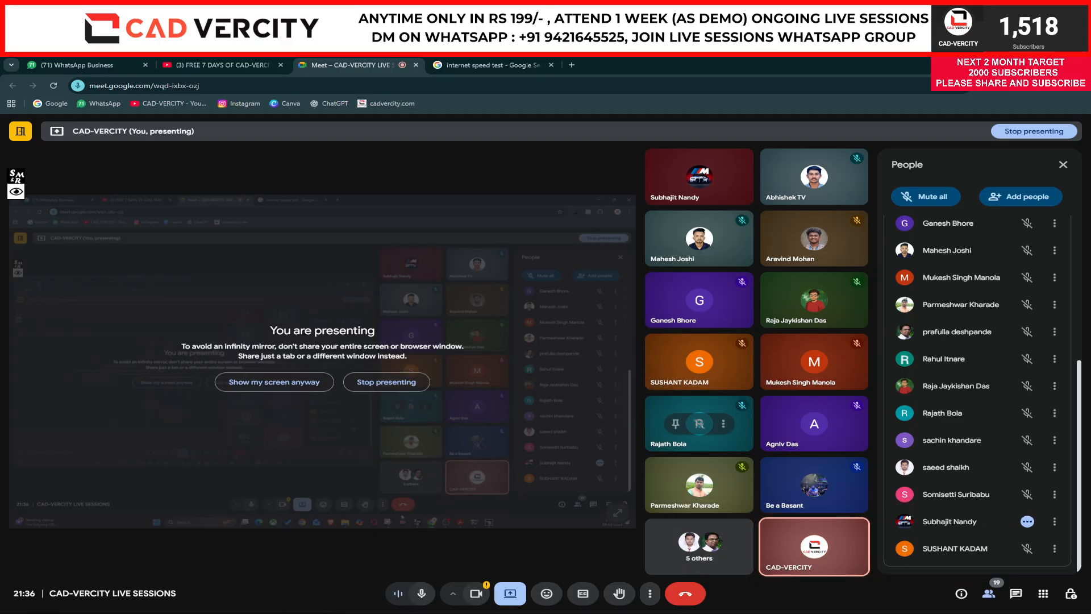
pyautogui.click(17, 191)
pyautogui.moveTo(28, 180)
pyautogui.mouseDown()
pyautogui.moveTo(34, 147)
pyautogui.moveTo(22, 116)
pyautogui.mouseUp()
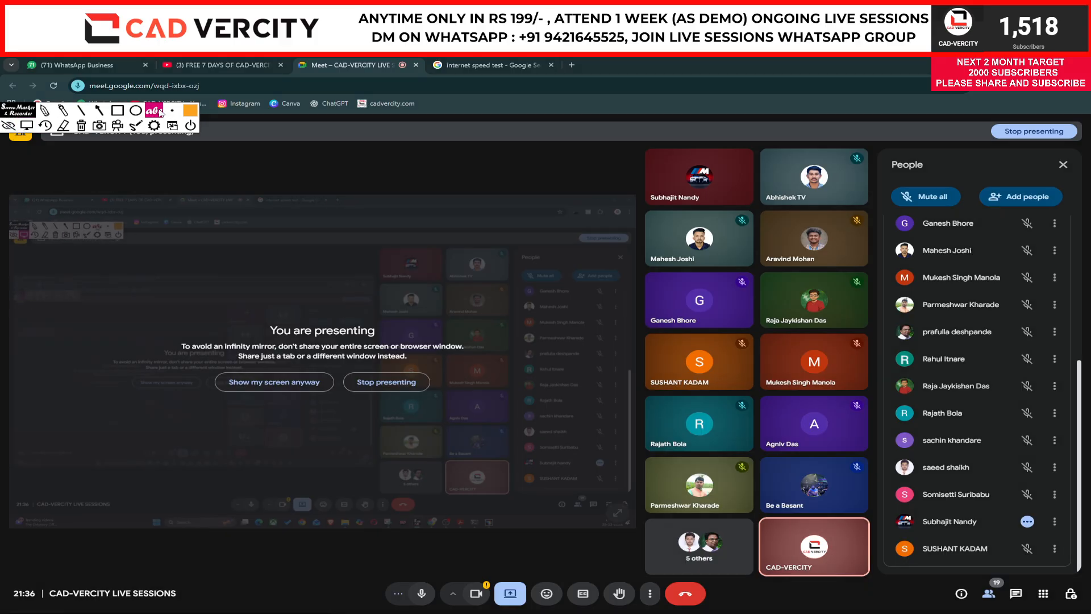
pyautogui.click(190, 111)
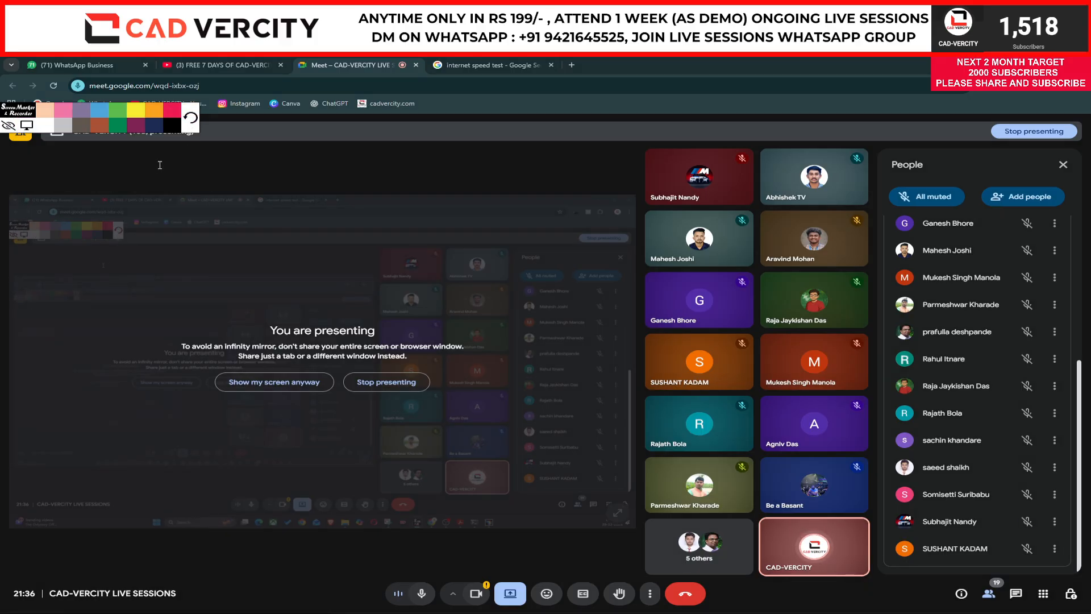
pyautogui.click(190, 118)
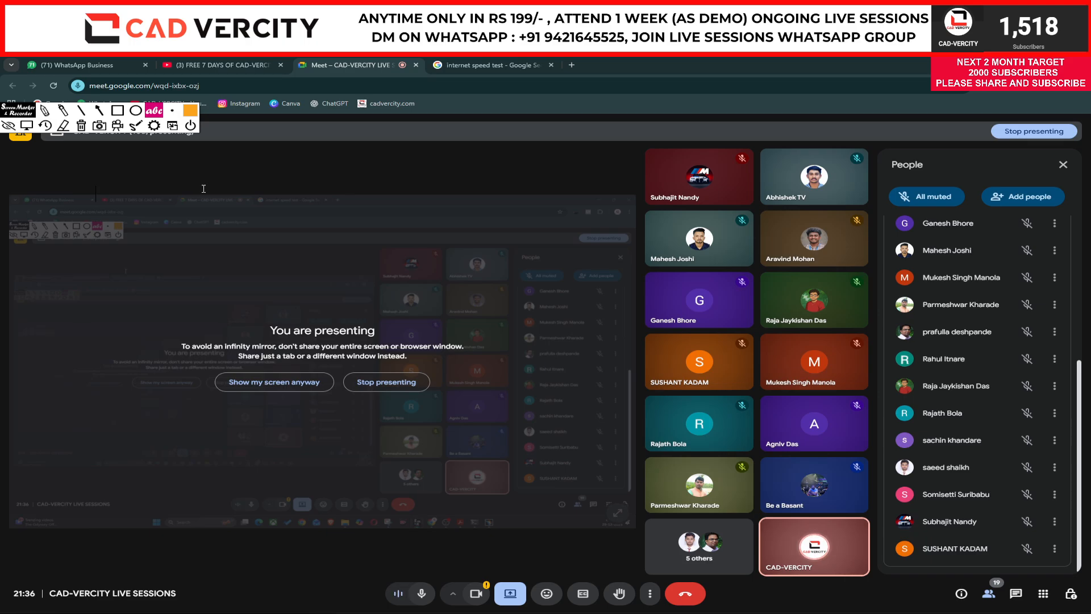
# Write the orange labels "PART A.PART" and "PART A.drawing" side by side over the meeting window
pyautogui.write('RT')
pyautogui.write('A.APRT')
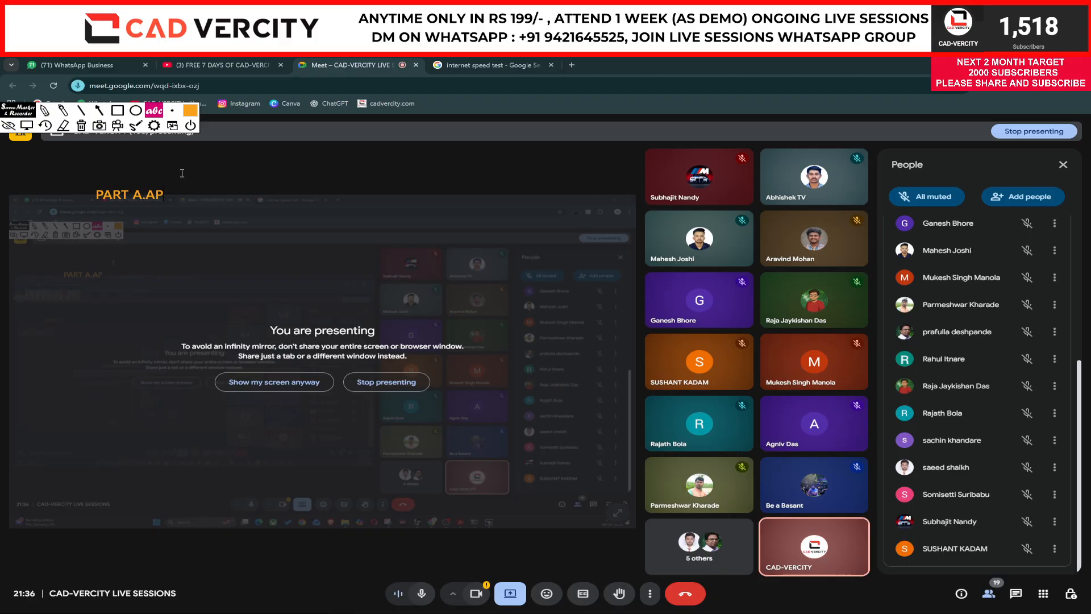
pyautogui.press('BackSpace')
pyautogui.press('BackSpace')
pyautogui.press('BackSpace')
pyautogui.press('BackSpace')
pyautogui.write('ART A.dra')
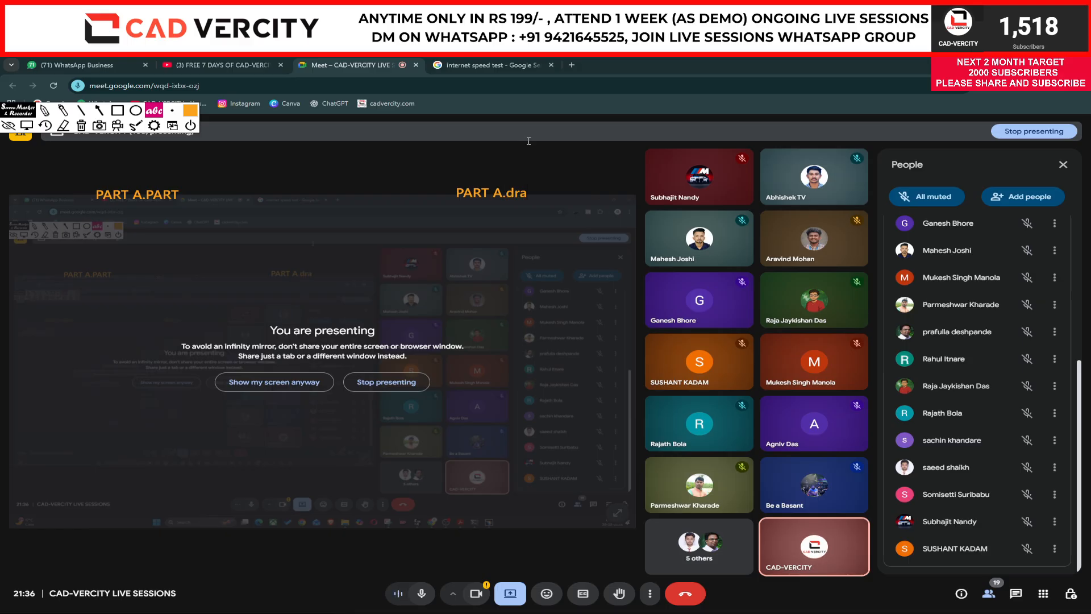
pyautogui.write('wing')
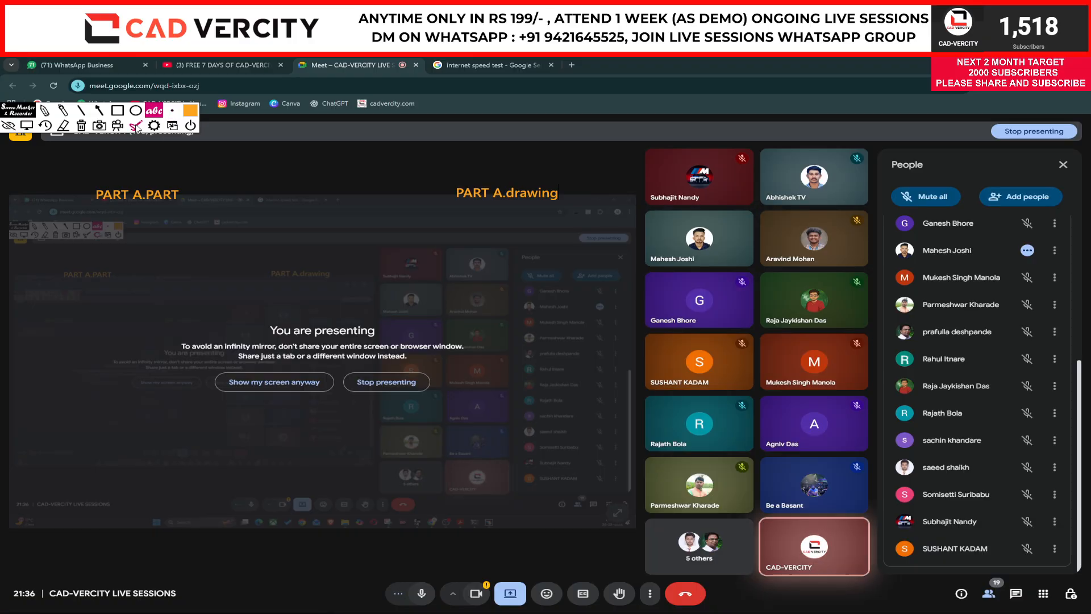
# Erase the "PART A.PART" label and write "PART A.CATPart" in its place
pyautogui.click(63, 125)
pyautogui.click(162, 191)
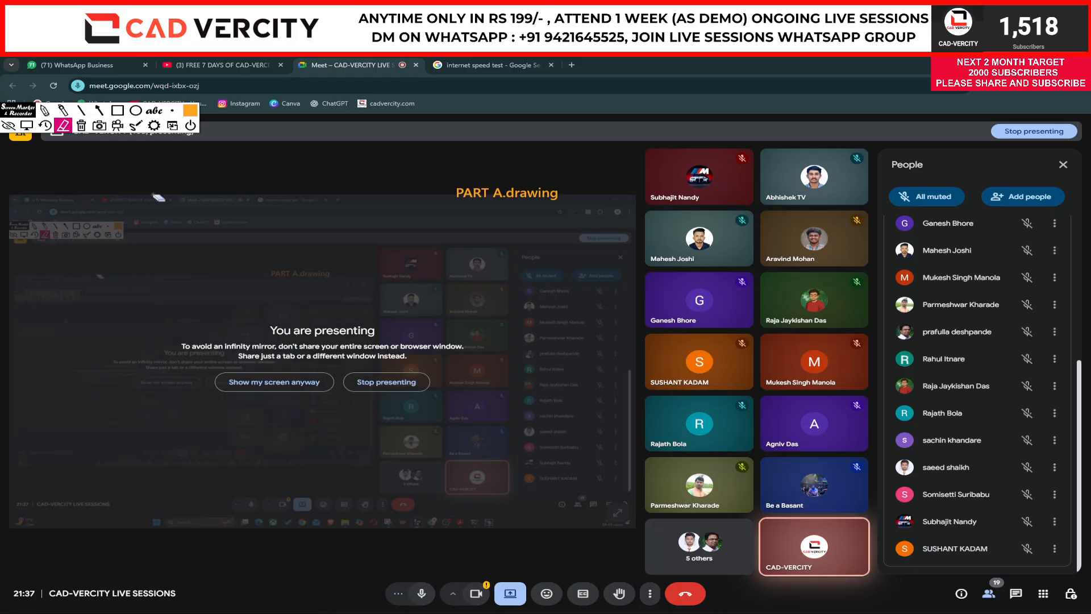
pyautogui.click(154, 111)
pyautogui.click(97, 194)
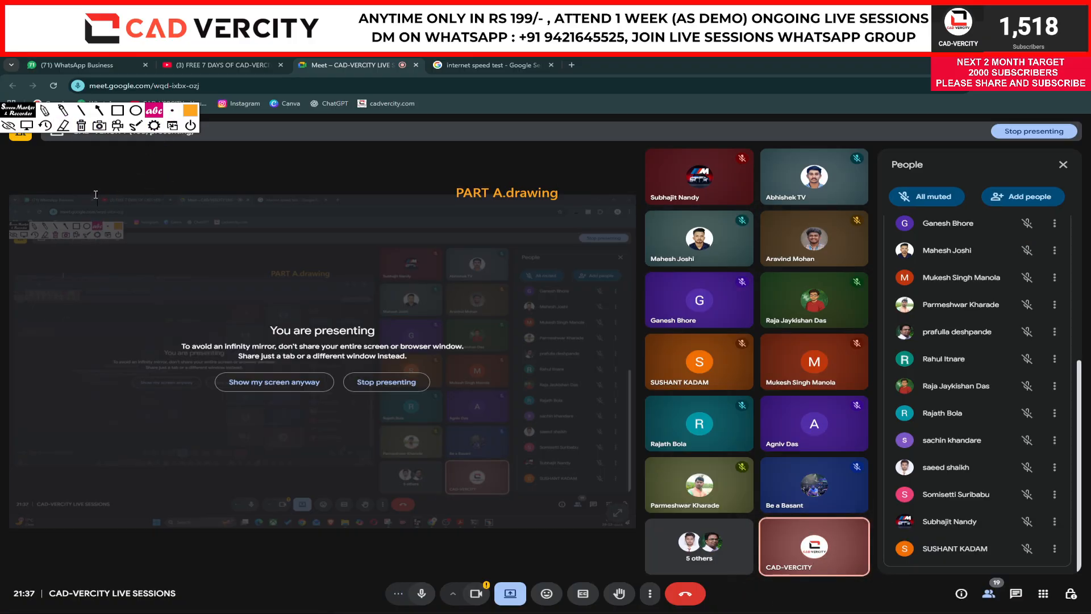
pyautogui.write('PAT')
pyautogui.write(' A')
pyautogui.write('RT A')
pyautogui.write('.CAT')
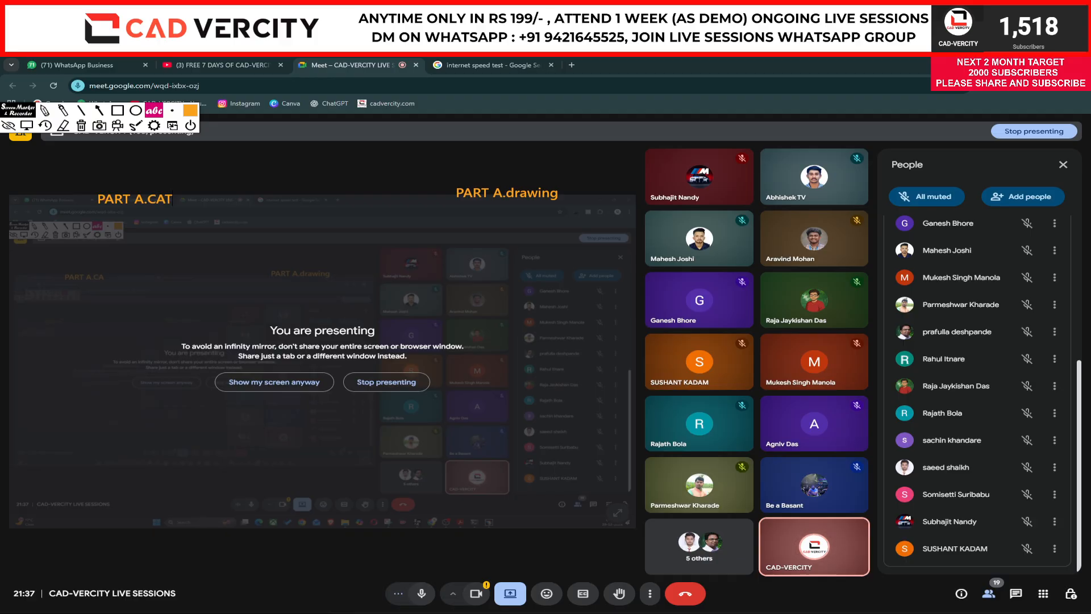
pyautogui.write('Part')
# Draw orange arrows pointing down at both labels and a long arrow from "PART A.CATPart" to "PART A.drawing"
pyautogui.click(100, 112)
pyautogui.moveTo(165, 150); pyautogui.dragTo(162, 186)
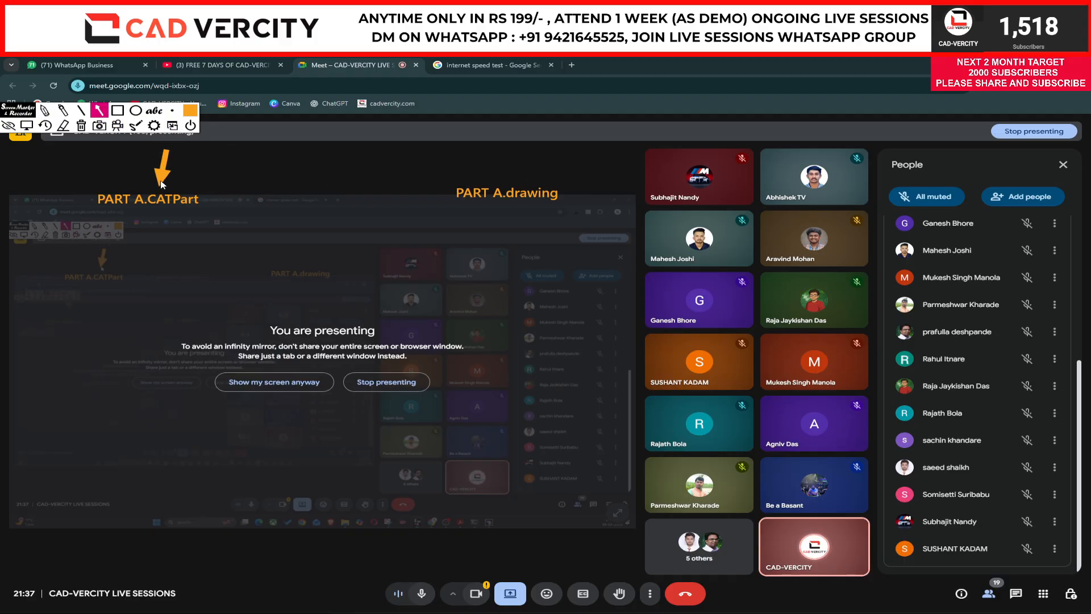
pyautogui.moveTo(474, 147); pyautogui.dragTo(492, 170)
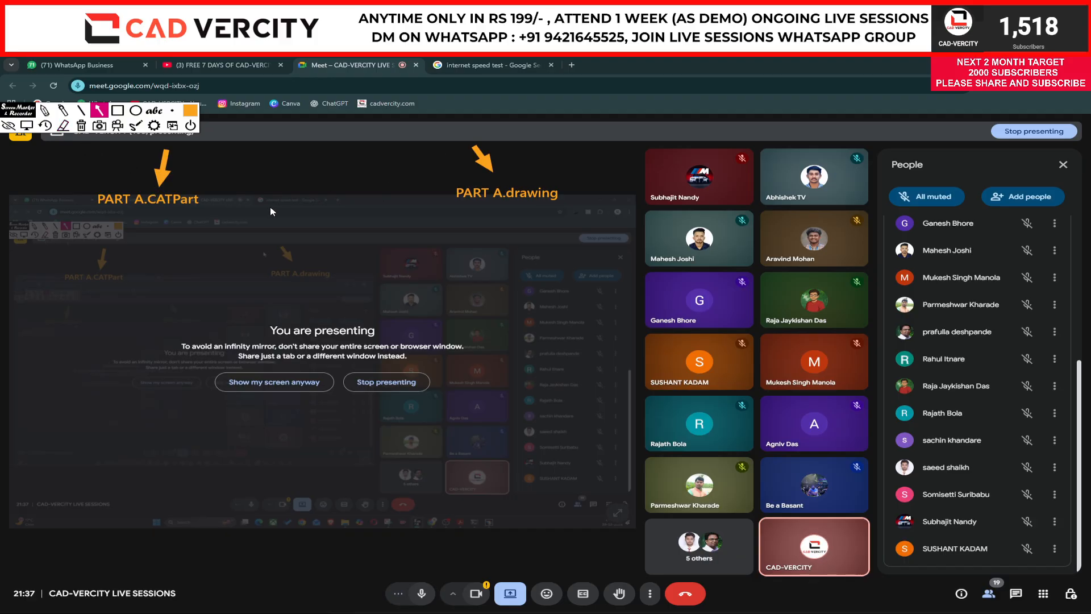
pyautogui.moveTo(472, 142); pyautogui.dragTo(496, 173)
pyautogui.moveTo(208, 206); pyautogui.dragTo(435, 202)
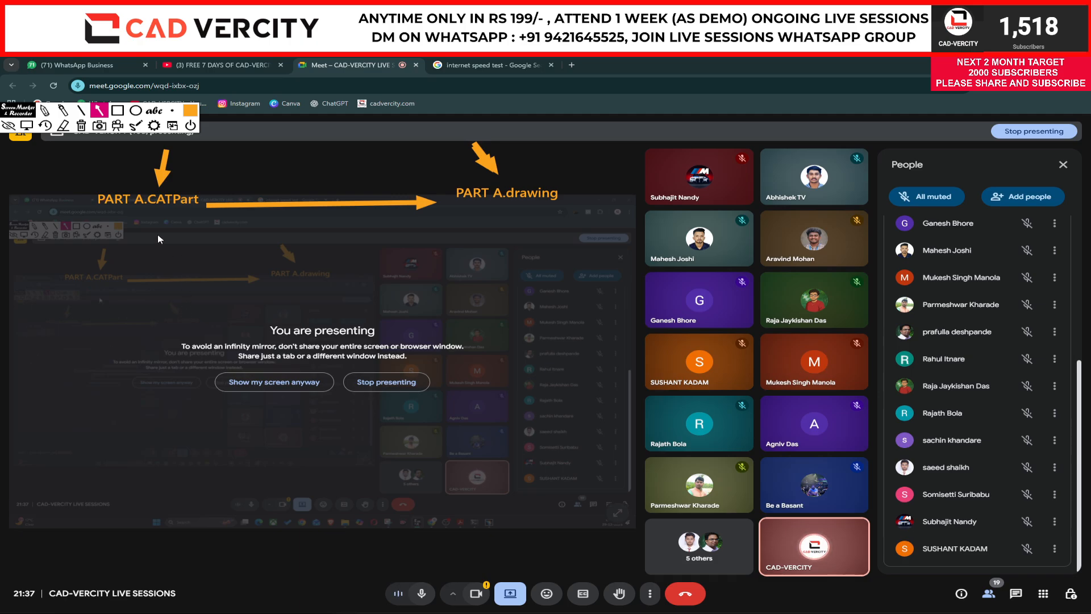
pyautogui.moveTo(527, 137); pyautogui.dragTo(524, 174)
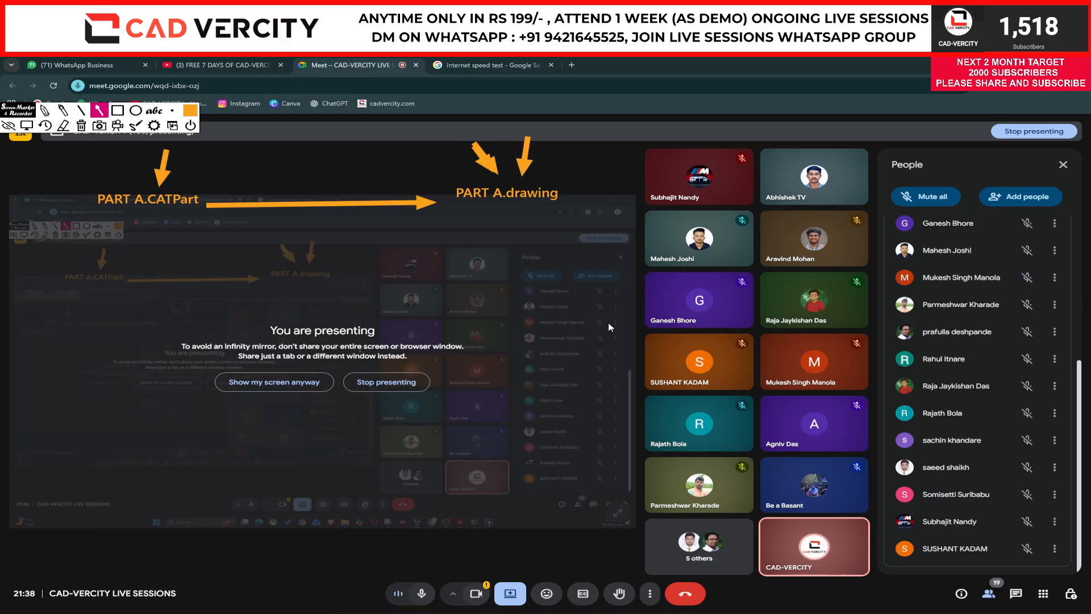
# Draw a yellow rectangle below the "PART A.drawing" label, and hide and redisplay the screen annotations
pyautogui.click(116, 111)
pyautogui.click(189, 110)
pyautogui.click(138, 114)
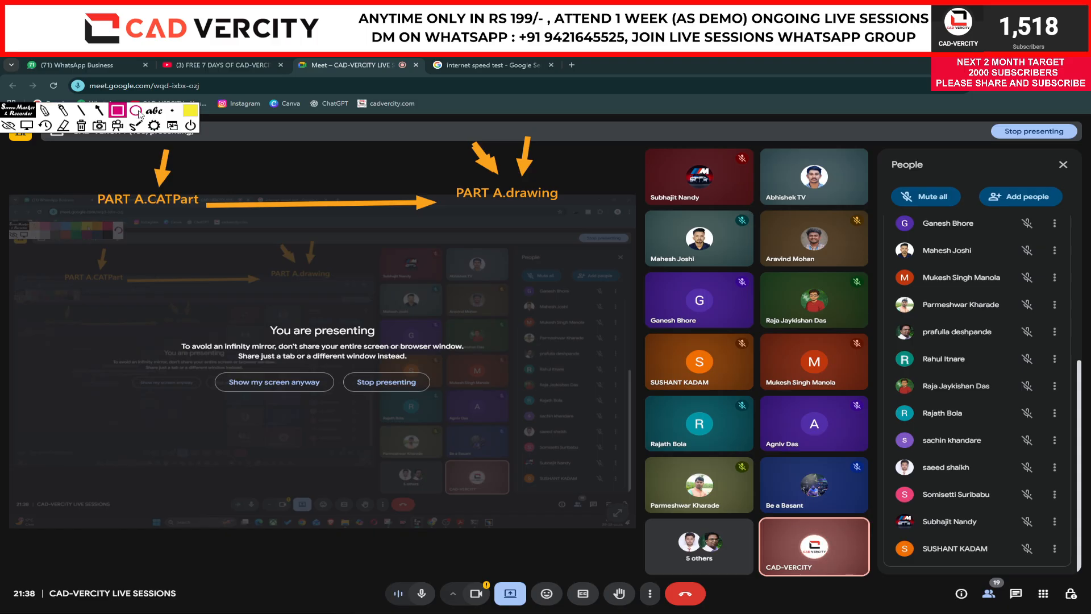
pyautogui.moveTo(512, 306)
pyautogui.mouseDown()
pyautogui.moveTo(574, 364)
pyautogui.moveTo(610, 375)
pyautogui.mouseUp()
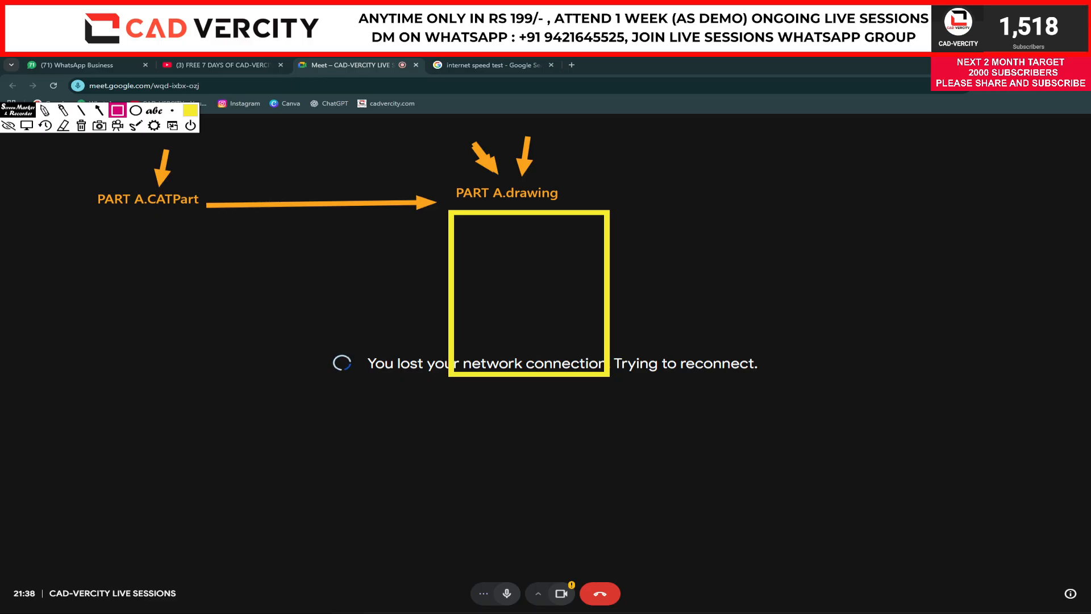
pyautogui.click(8, 125)
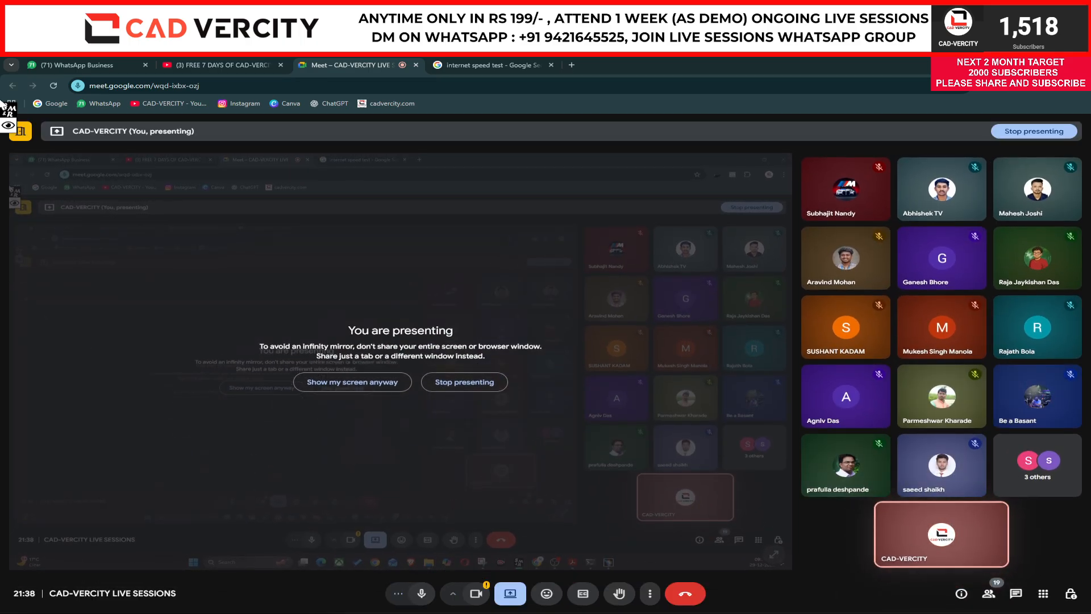
pyautogui.click(7, 125)
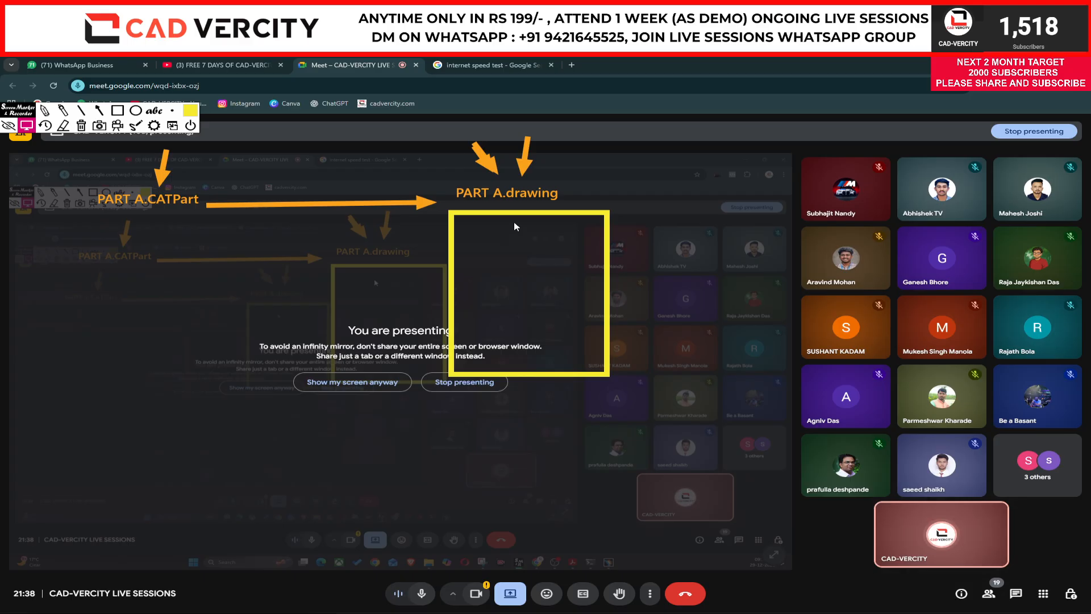
# Frame the "PART A.CATPart" label in yellow and write "PART A.CATPart" in a smaller yellow box inside the drawing rectangle
pyautogui.click(117, 110)
pyautogui.moveTo(86, 183); pyautogui.dragTo(212, 218)
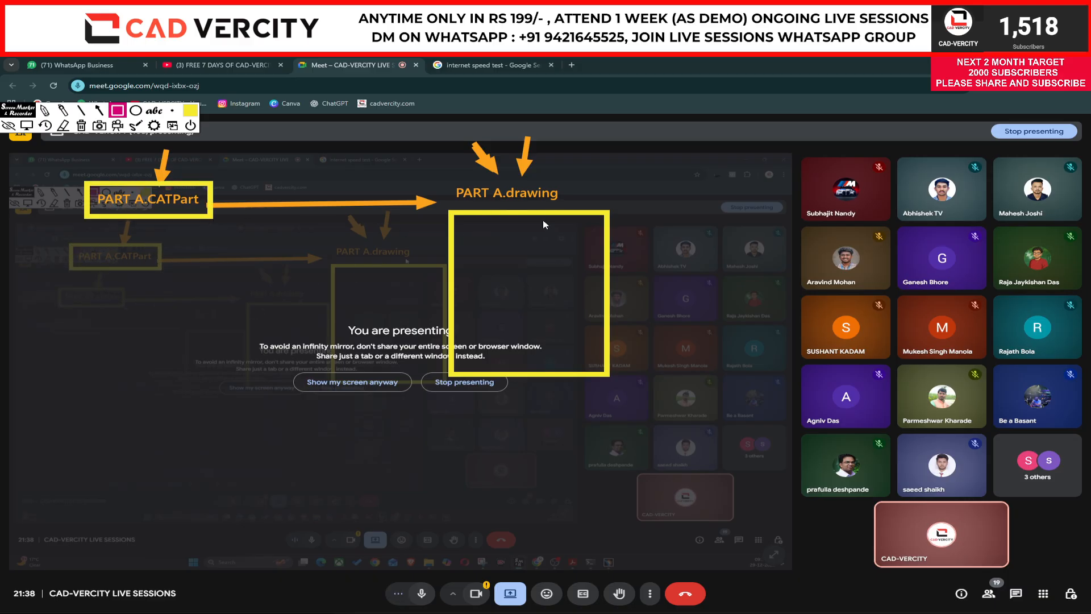
pyautogui.moveTo(471, 222); pyautogui.dragTo(592, 257)
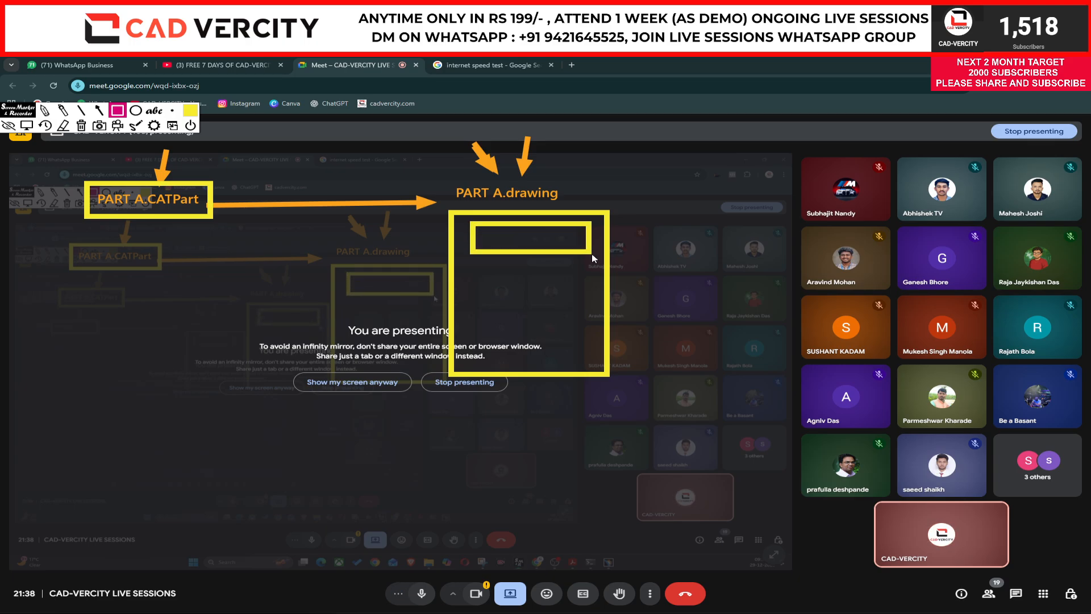
pyautogui.click(154, 111)
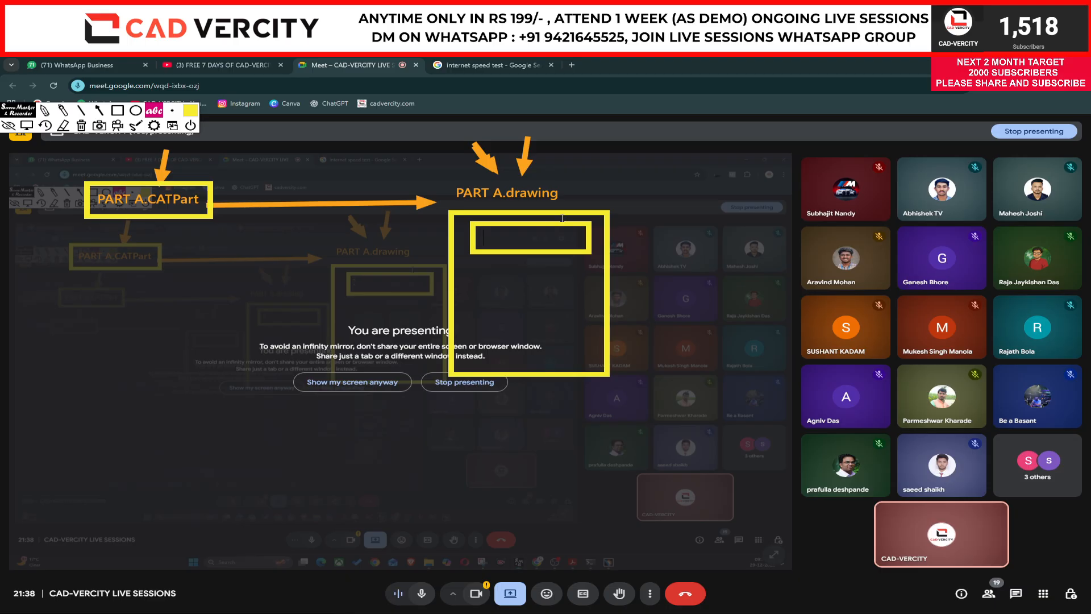
pyautogui.write('PART A')
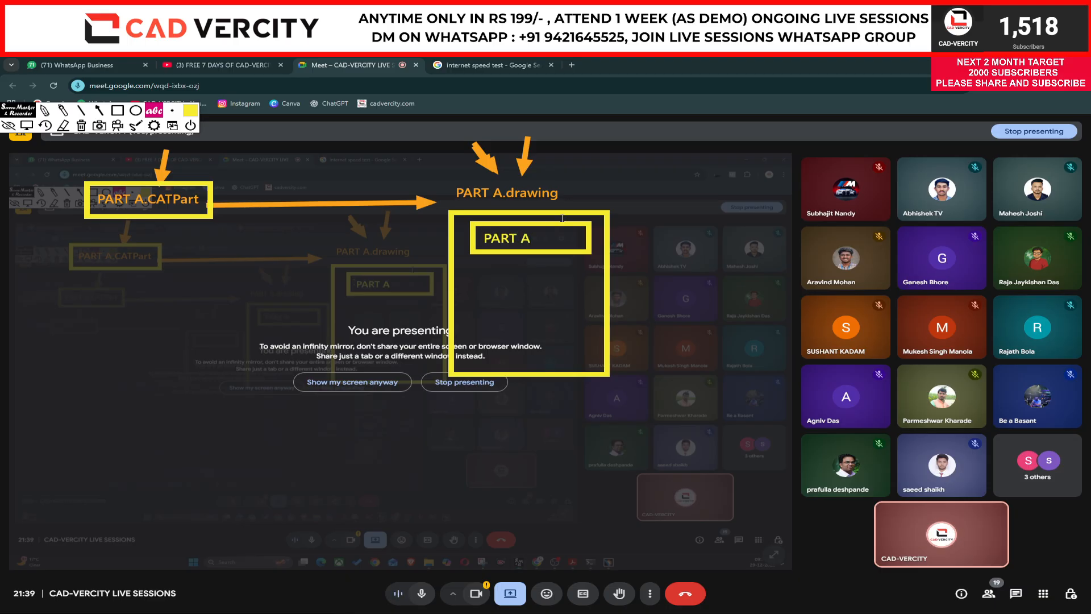
pyautogui.write('.CATPart')
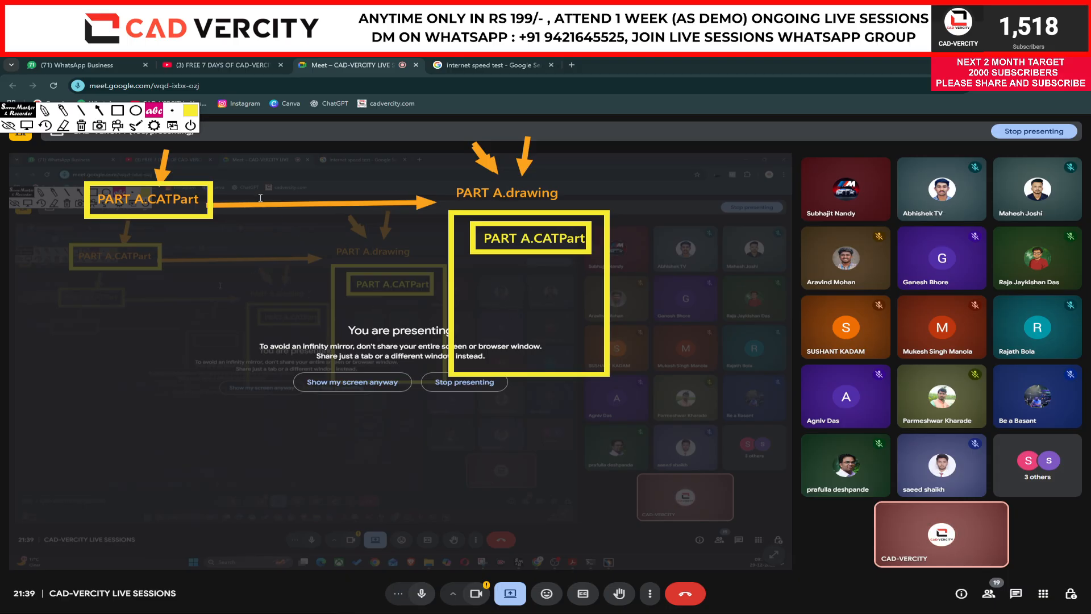
# Draw yellow crosses below the framed "PART A.CATPart" label and over the long orange arrow, and underline that label
pyautogui.click(81, 110)
pyautogui.moveTo(251, 220)
pyautogui.mouseDown()
pyautogui.moveTo(201, 253)
pyautogui.moveTo(246, 249)
pyautogui.moveTo(291, 270)
pyautogui.mouseUp()
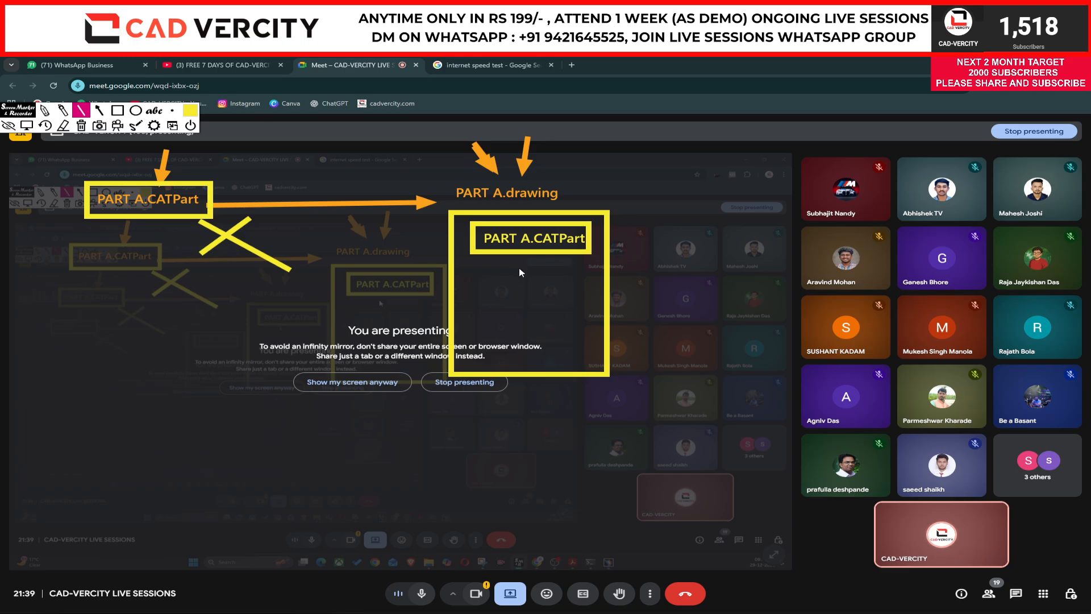
pyautogui.moveTo(371, 177); pyautogui.dragTo(332, 232)
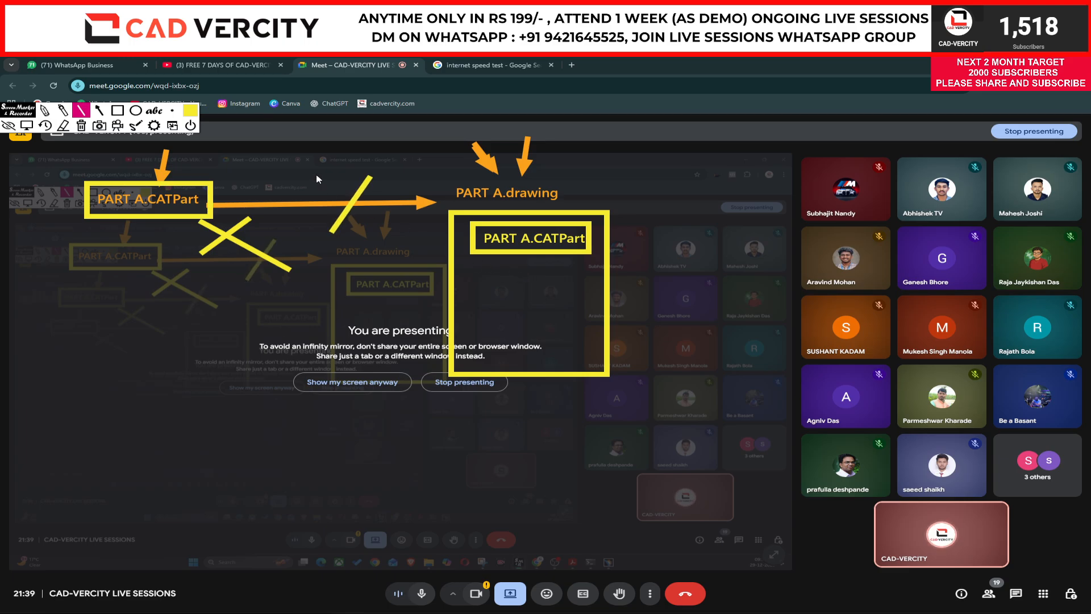
pyautogui.moveTo(316, 176); pyautogui.dragTo(380, 230)
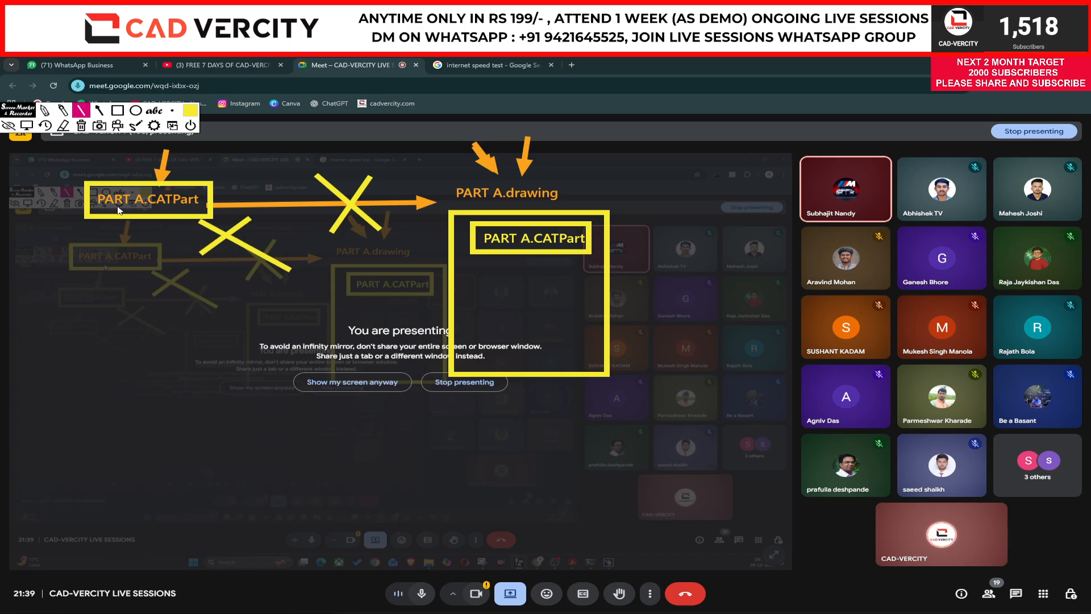
pyautogui.moveTo(91, 207); pyautogui.dragTo(185, 212)
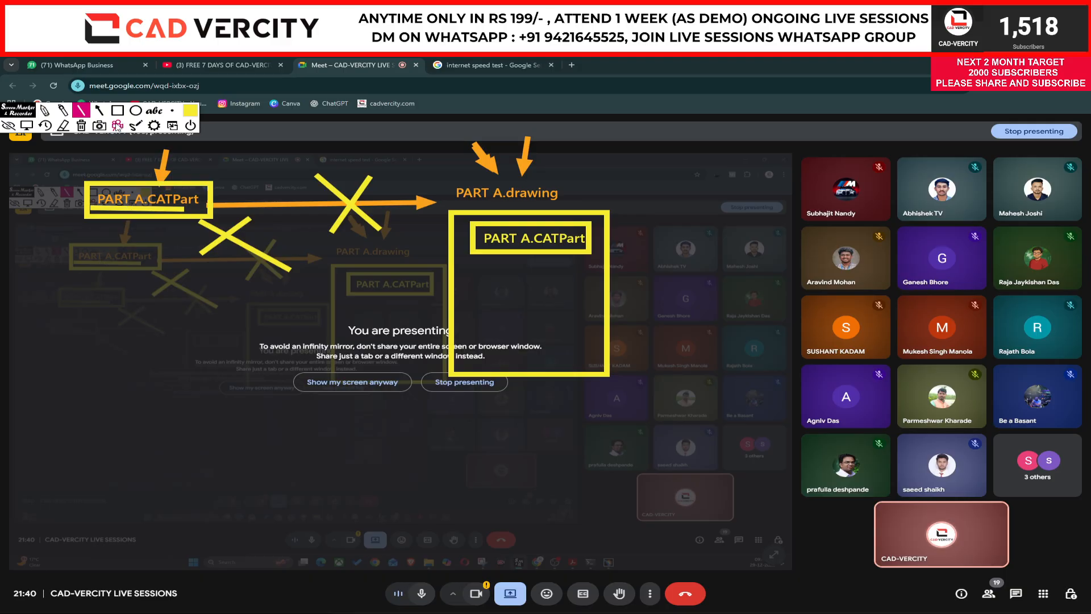
# Write "PART A_2912.CATPart" in yellow below the framed label and connect it to "PART A.drawing" with a yellow line
pyautogui.click(154, 110)
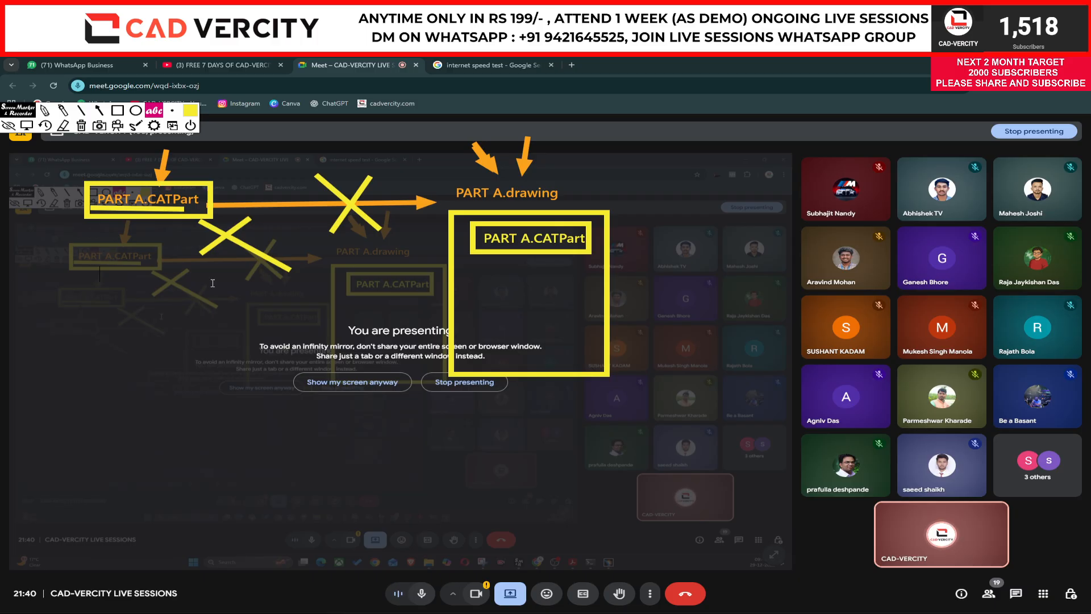
pyautogui.write('PART A_2')
pyautogui.write('912')
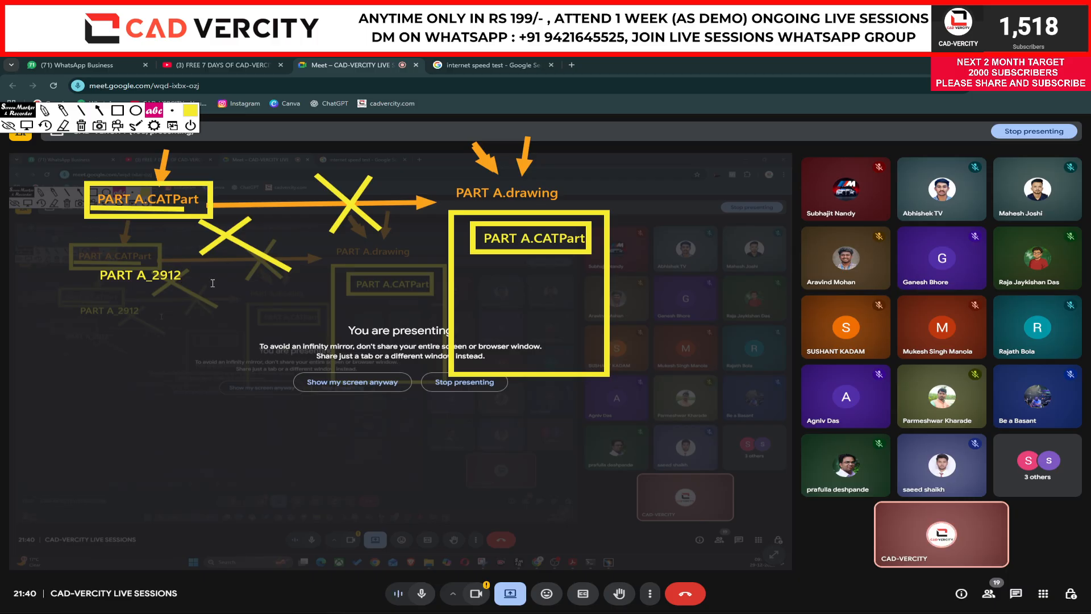
pyautogui.write('.CATPart')
pyautogui.click(82, 110)
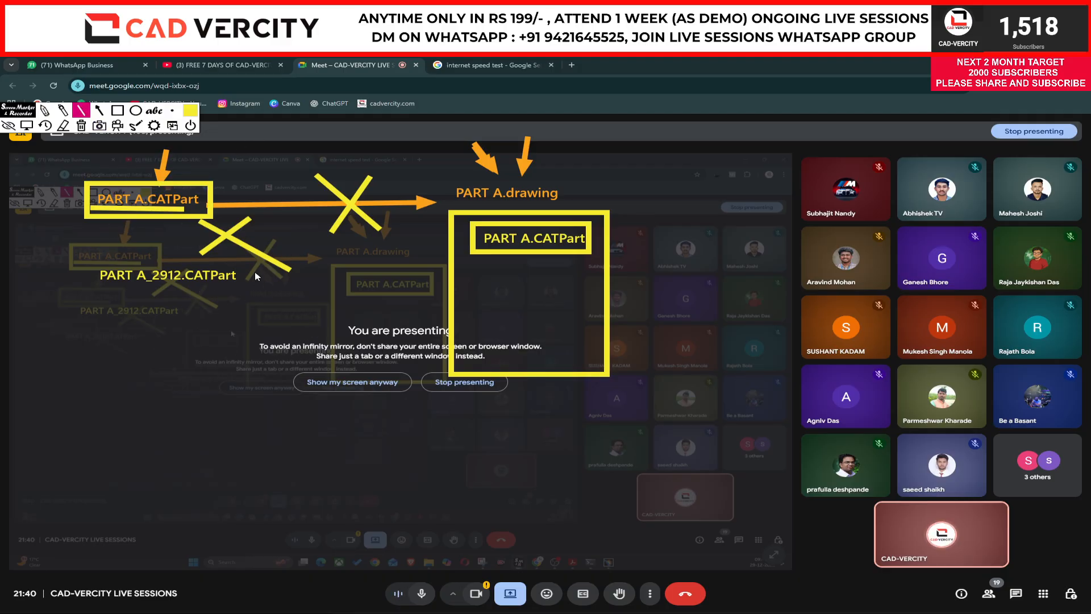
pyautogui.moveTo(253, 273); pyautogui.dragTo(458, 219)
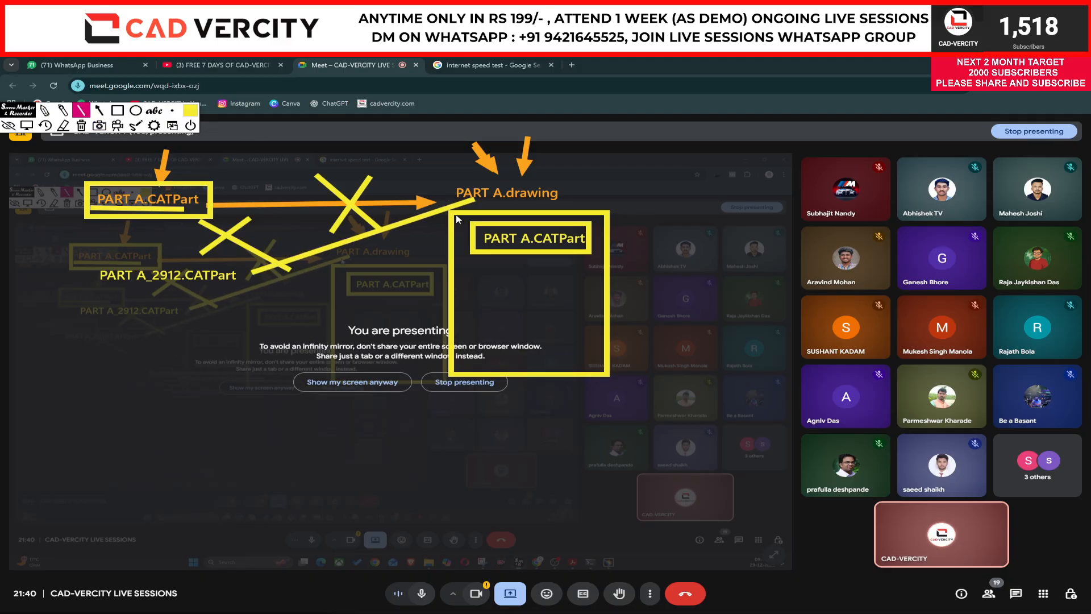
# Cross out the new connecting line in red and draw a red arrow from the inner "PART A.CATPart" box back to the framed label
pyautogui.click(191, 111)
pyautogui.click(168, 117)
pyautogui.moveTo(355, 238); pyautogui.dragTo(340, 257)
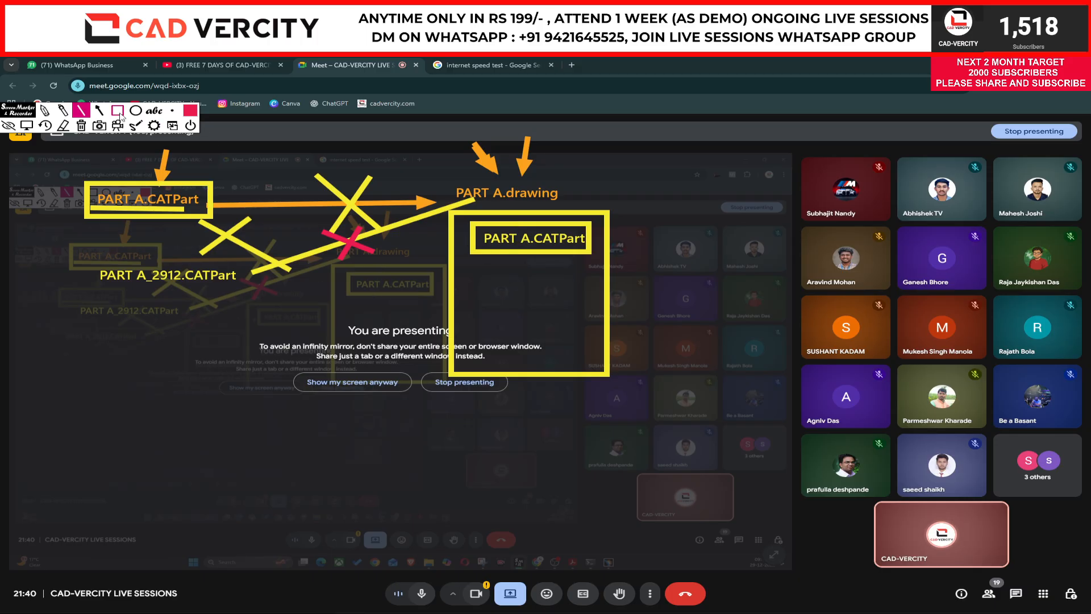
pyautogui.click(100, 111)
pyautogui.moveTo(464, 234); pyautogui.dragTo(202, 208)
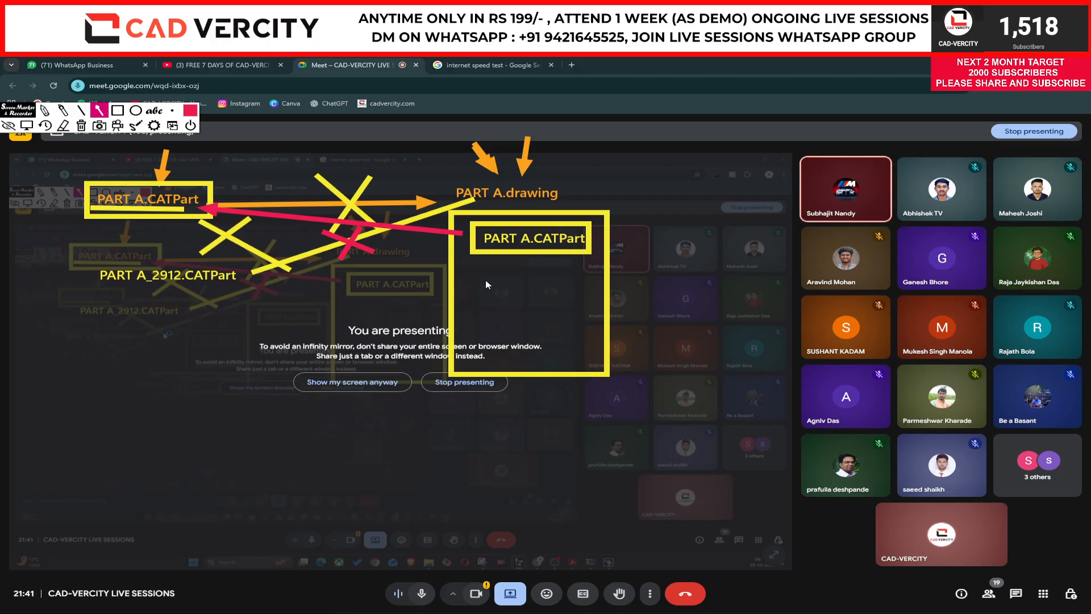
# Capture a screenshot of the annotated diagram and hide the screen annotations
pyautogui.press('super+shift+s')
pyautogui.moveTo(672, 111); pyautogui.dragTo(25, 488)
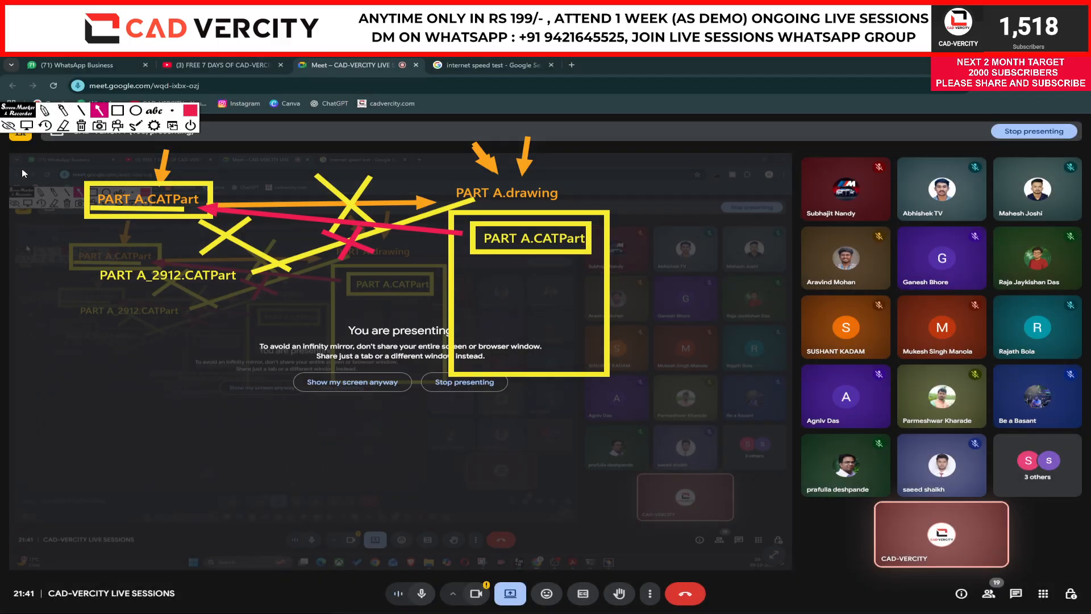
pyautogui.click(9, 125)
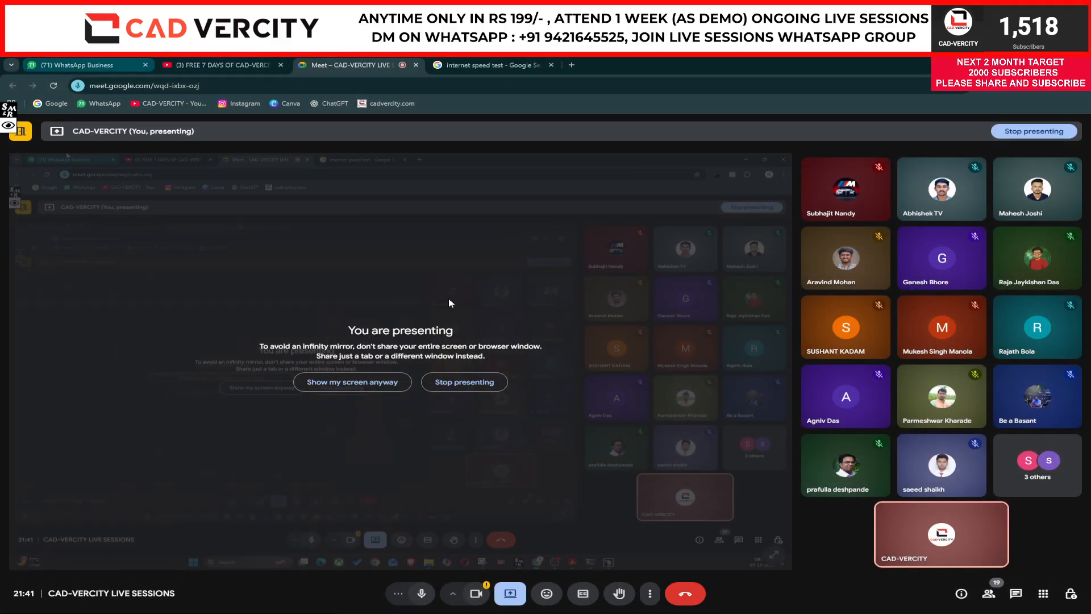
# Switch to WhatsApp and send the captured diagram to the CAD-VERCITY ADVANCED group
pyautogui.click(86, 65)
pyautogui.click(817, 390)
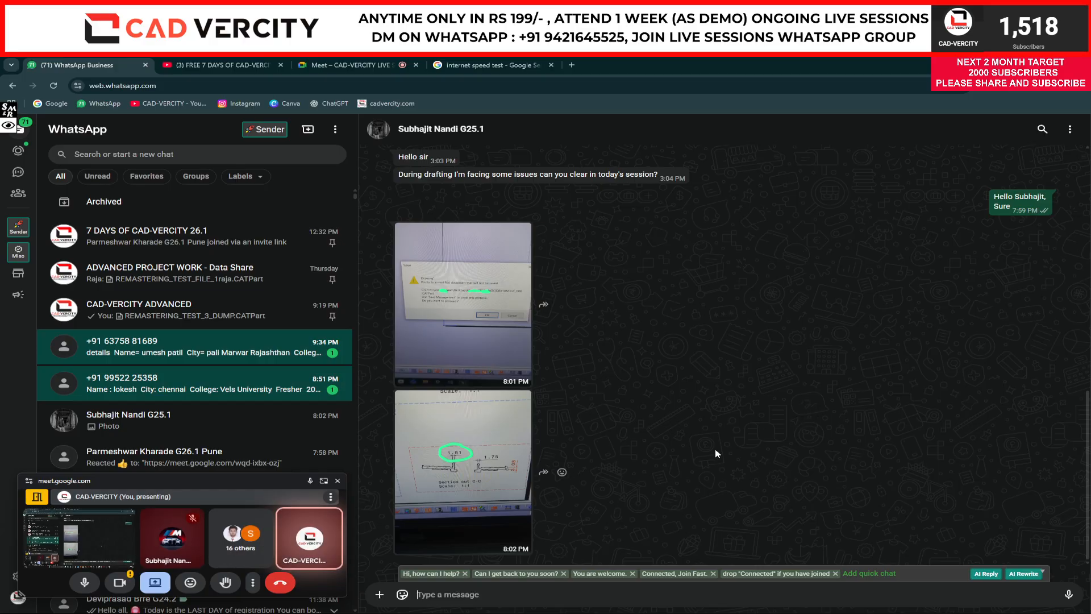
pyautogui.click(179, 307)
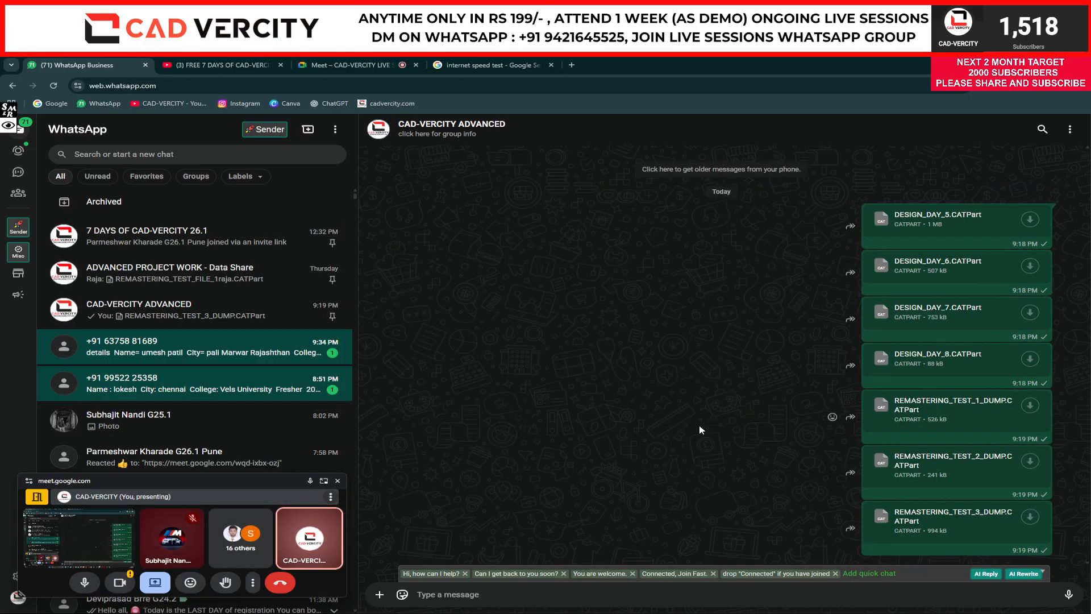
pyautogui.hotkey('ctrl', 'v')
pyautogui.press('Return')
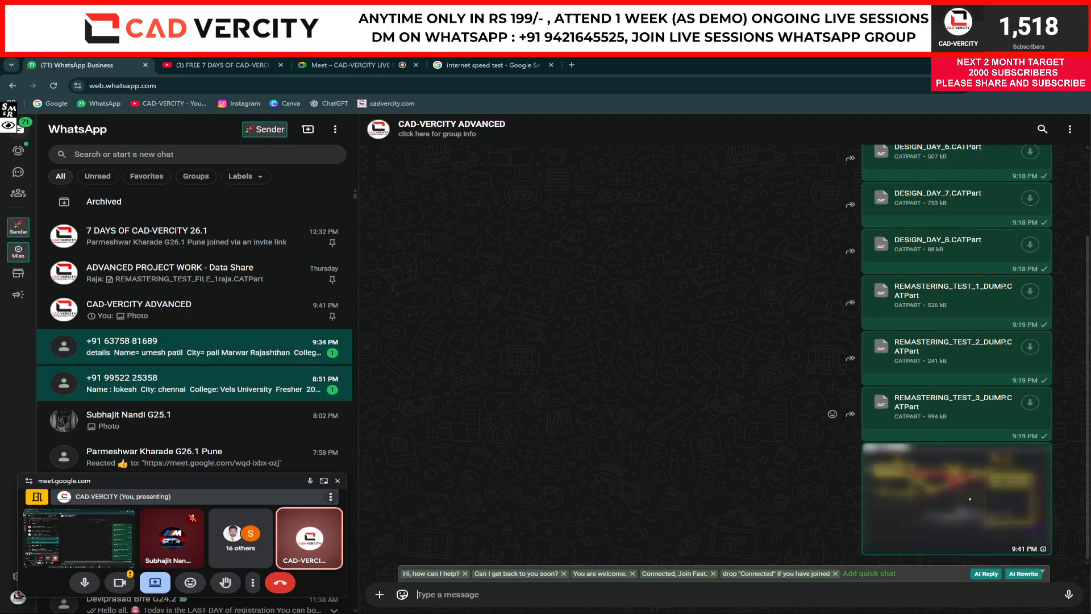
# Switch to CATIA and close Part1 and Drawing1 without saving either
pyautogui.hotkey('alt', 'Tab')
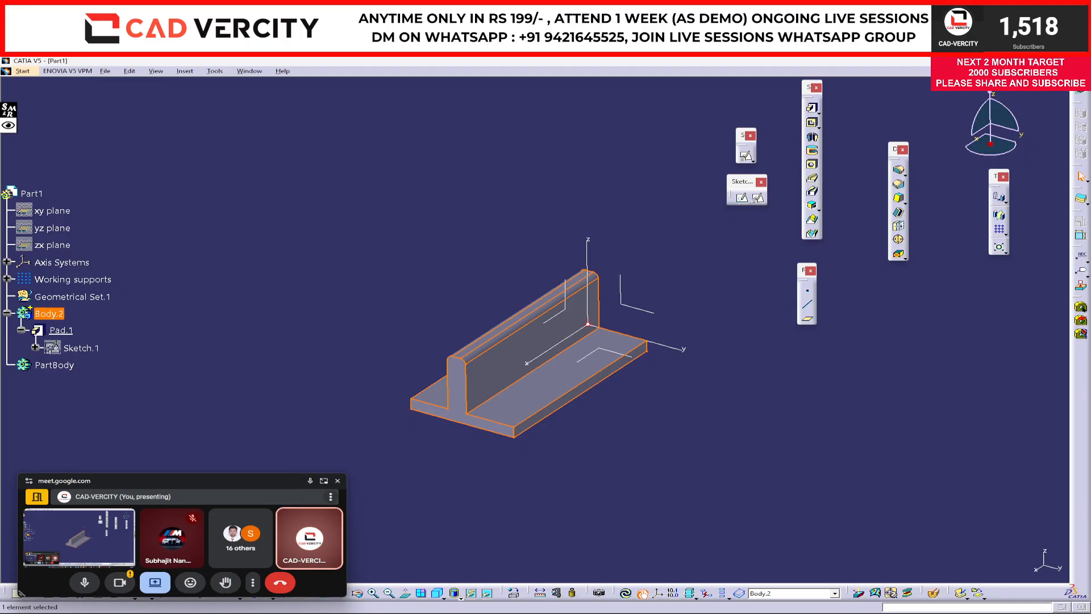
pyautogui.hotkey('ctrl', 'F4')
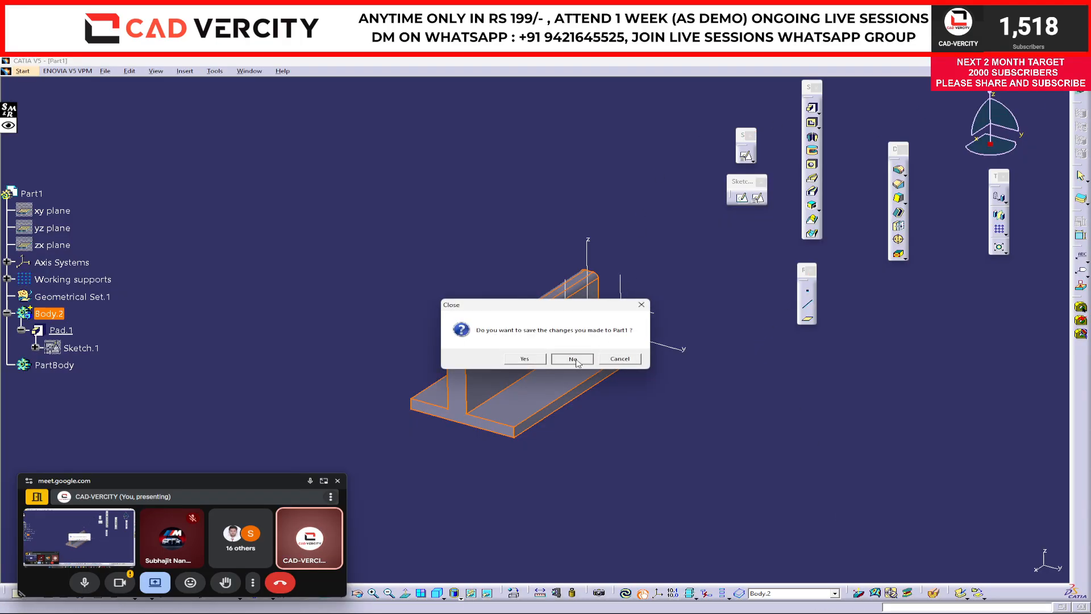
pyautogui.click(568, 358)
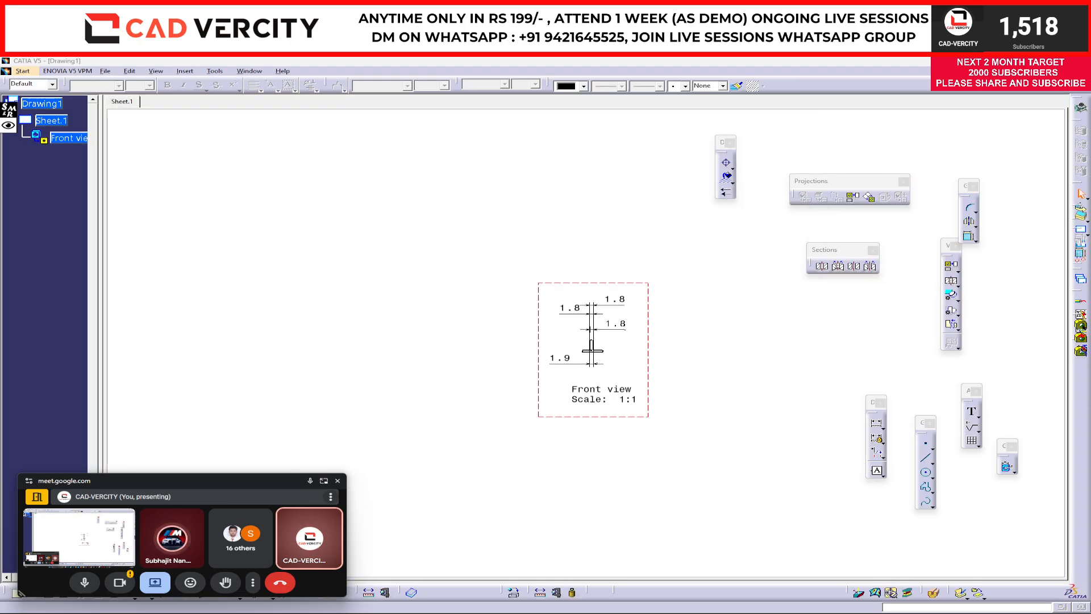
pyautogui.hotkey('ctrl', 'F4')
pyautogui.click(583, 361)
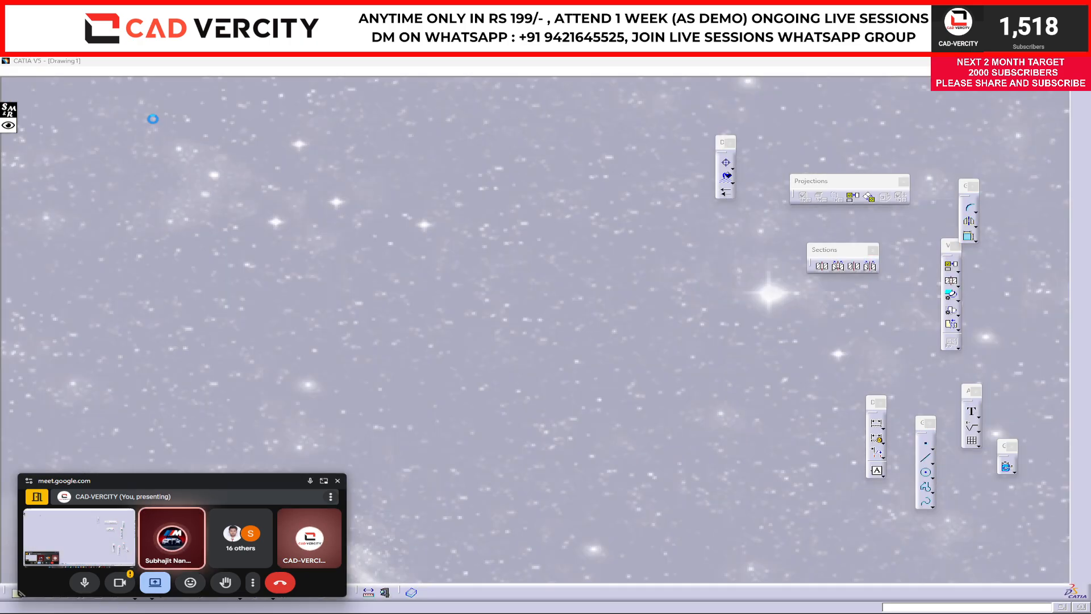
pyautogui.click(565, 358)
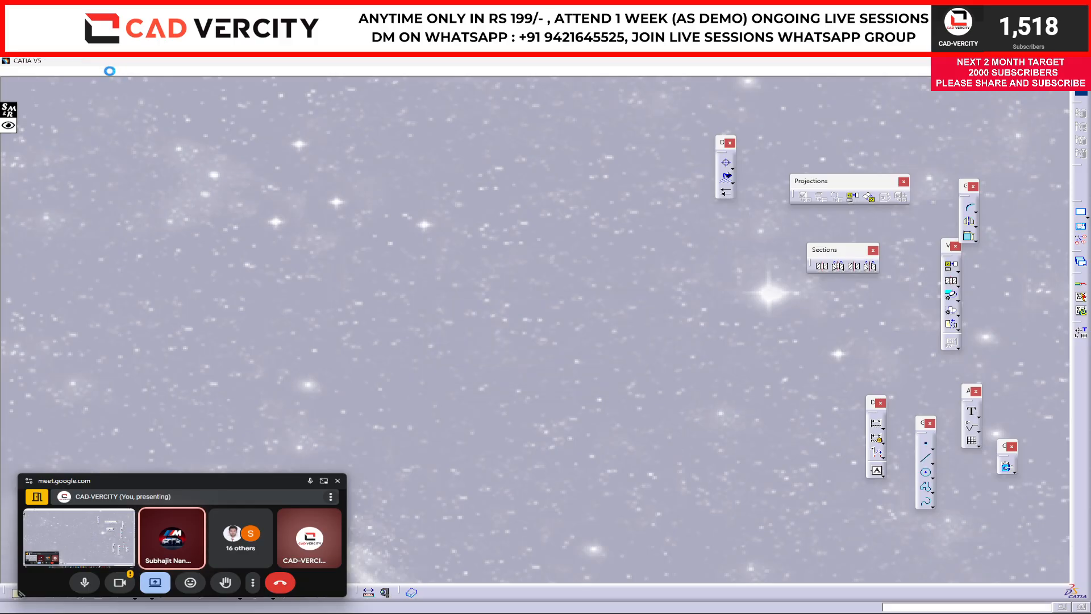
# Shrink and move the floating meeting window out of the way, and open BACKREST_CLOSE_VOLUME.CATProduct
pyautogui.click(94, 72)
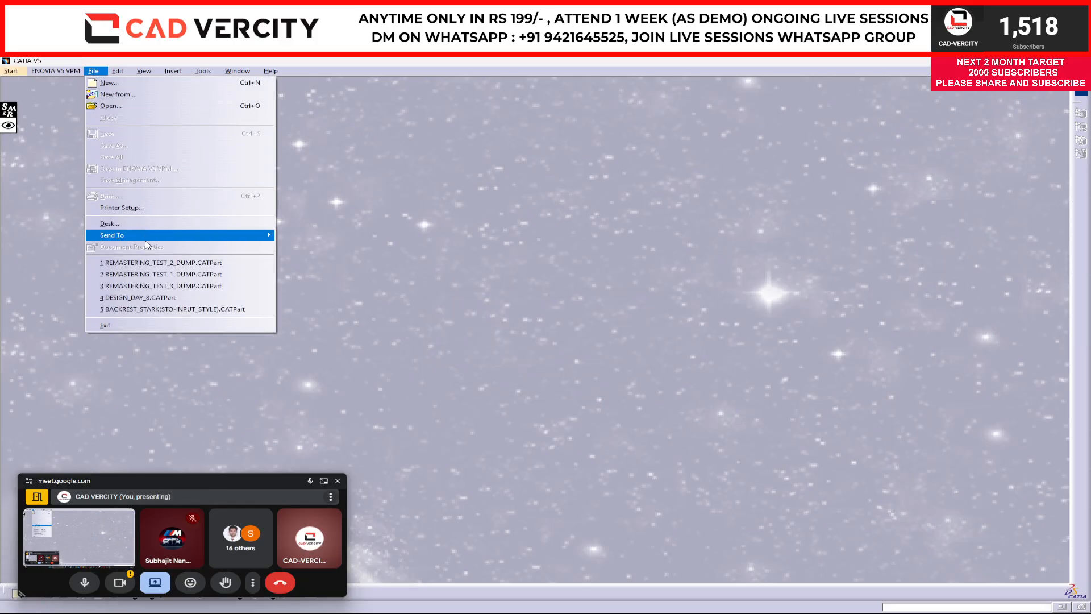
pyautogui.click(173, 298)
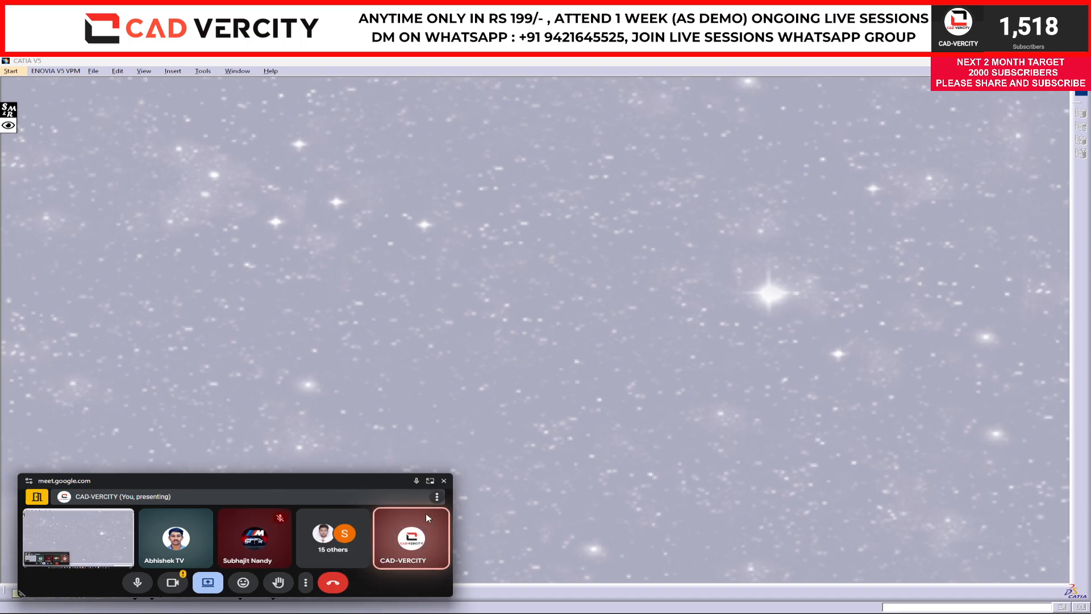
pyautogui.moveTo(452, 529); pyautogui.dragTo(422, 530)
pyautogui.moveTo(304, 483); pyautogui.dragTo(288, 500)
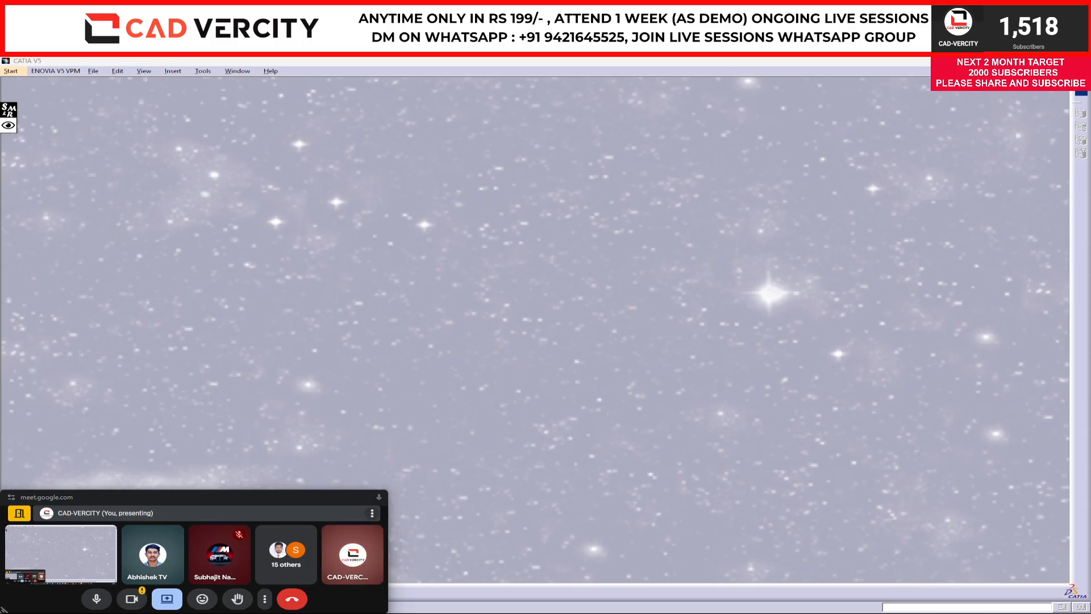
pyautogui.moveTo(442, 187); pyautogui.dragTo(473, 208)
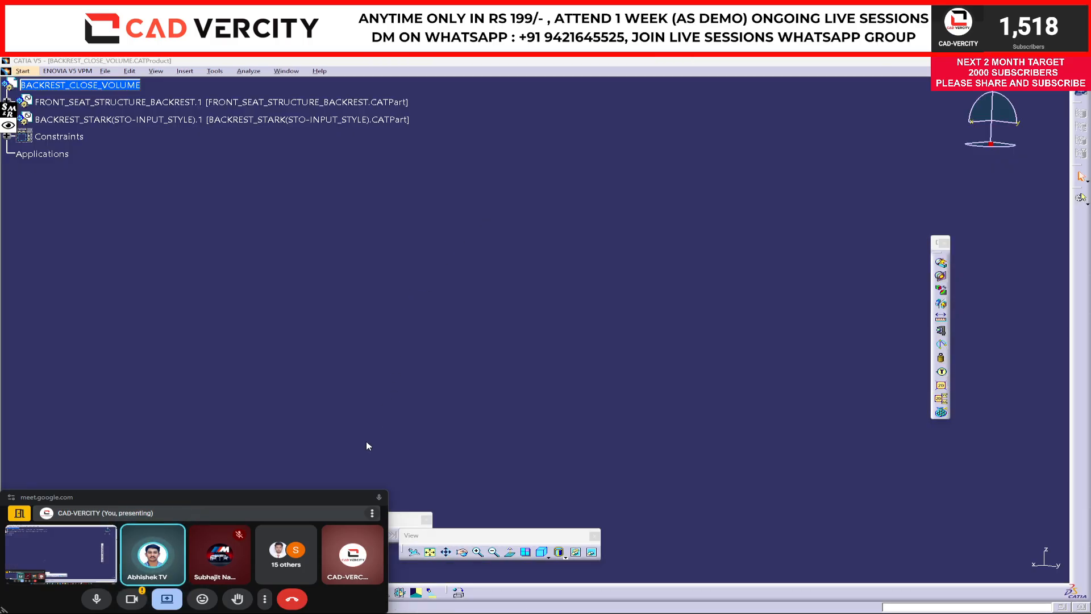
# Return the floating meeting call to its browser tab and switch back to CATIA
pyautogui.moveTo(346, 508)
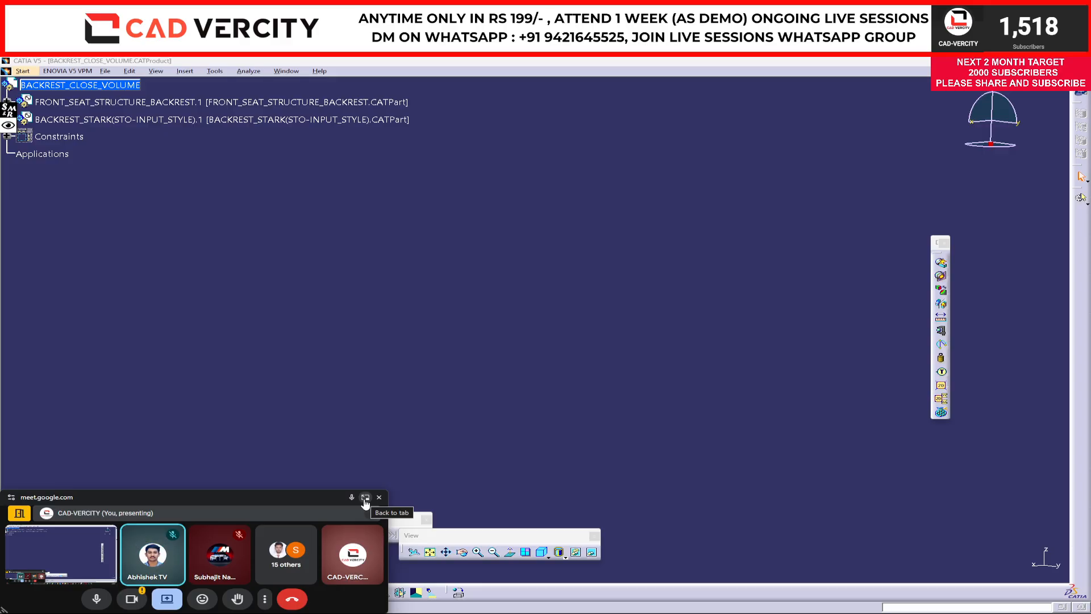
pyautogui.click(366, 499)
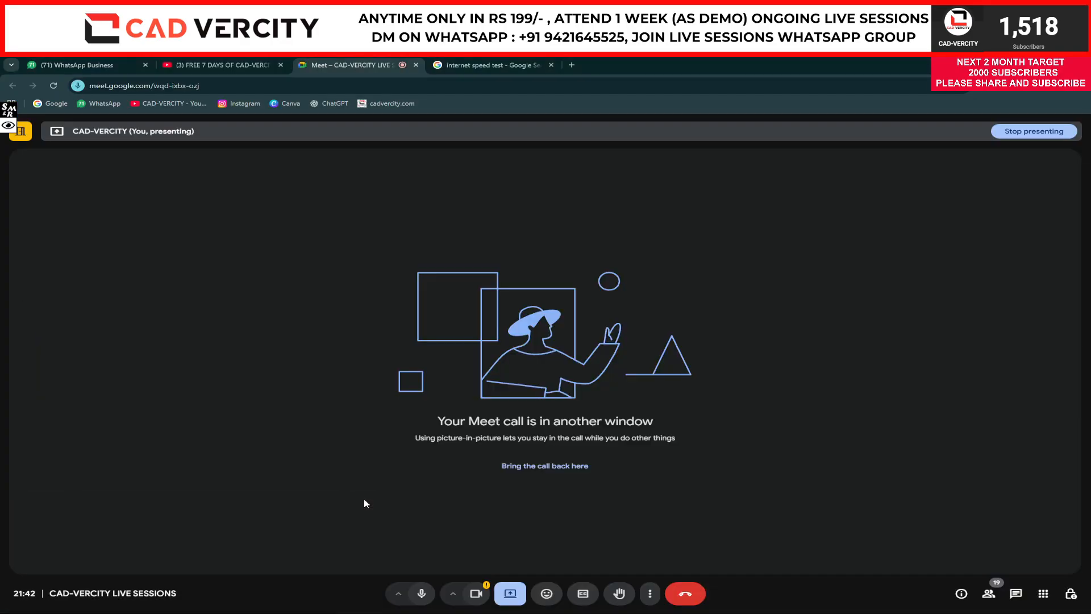
pyautogui.hotkey('alt', 'Tab')
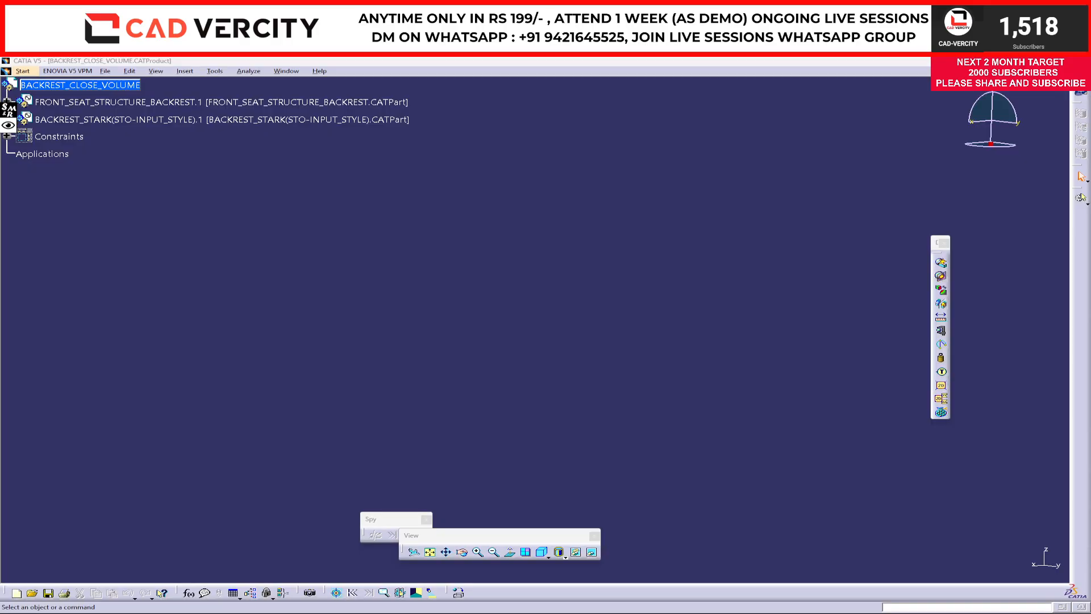
# Activate the 3D representations of the BACKREST_CLOSE_VOLUME assembly to display the seat structure and backrest surfaces
pyautogui.rightClick(98, 83)
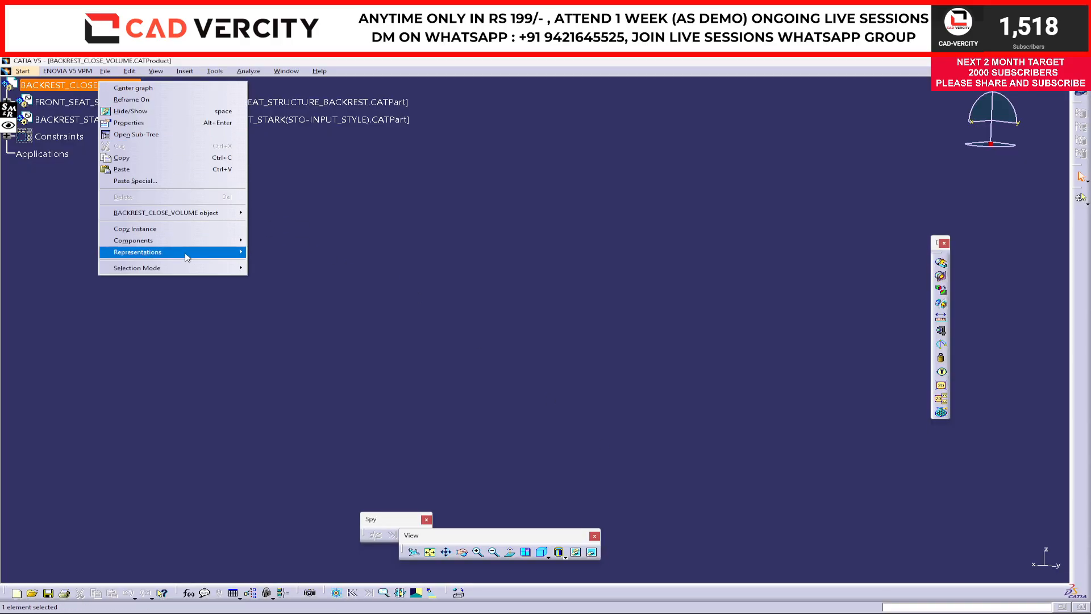
pyautogui.moveTo(181, 254)
pyautogui.click(295, 321)
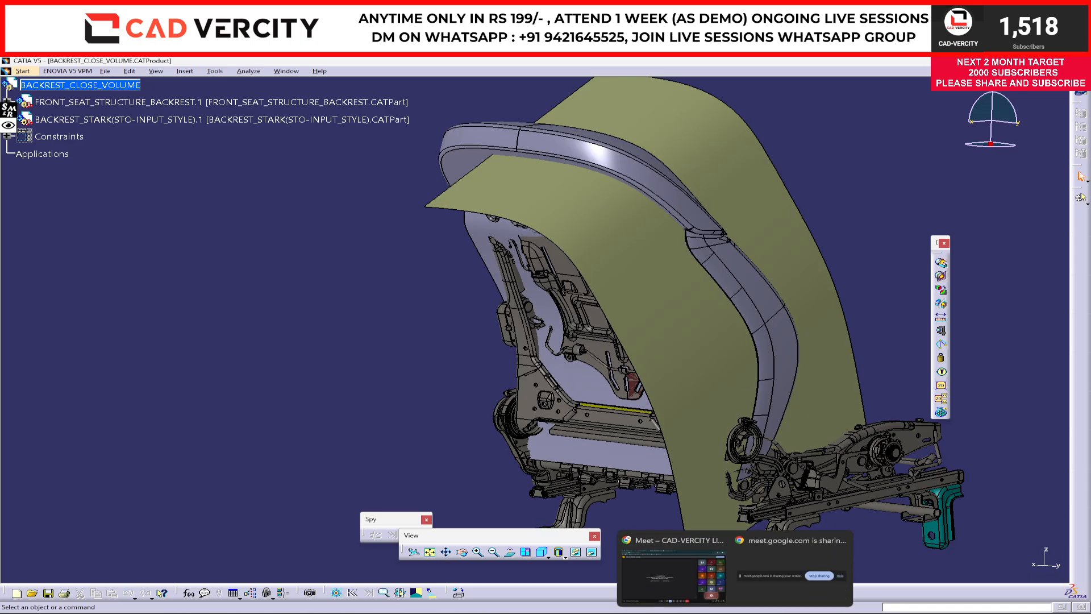
pyautogui.moveTo(760, 384); pyautogui.dragTo(302, 378, button='middle')
pyautogui.moveTo(700, 366); pyautogui.dragTo(676, 401, button='middle')
pyautogui.moveTo(735, 612)
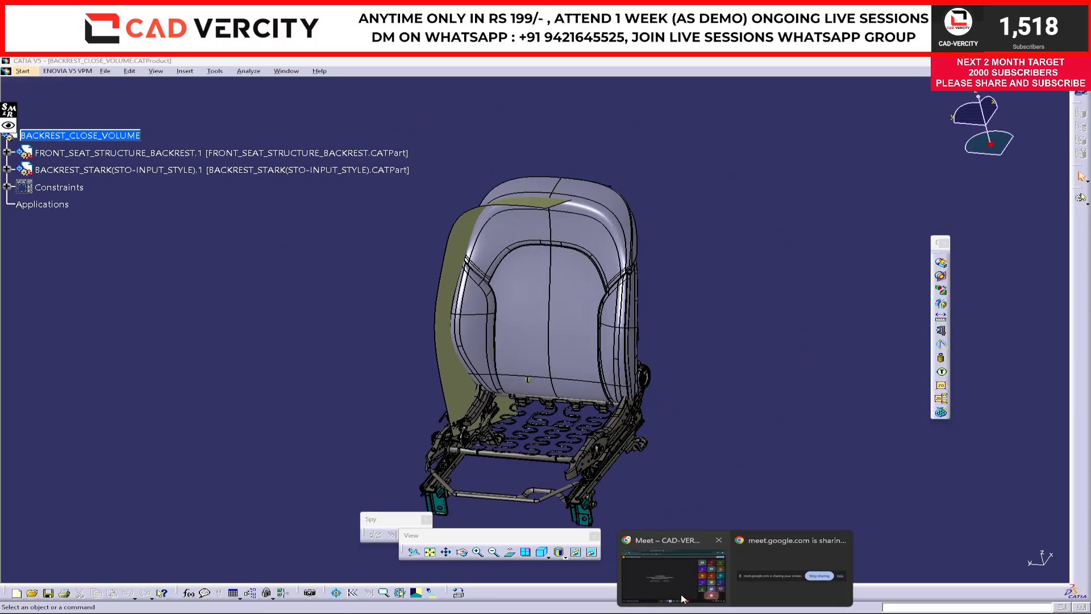
# Pop the meeting call out into its floating window, switch back to CATIA, and place the window clear of the seat model
pyautogui.click(685, 597)
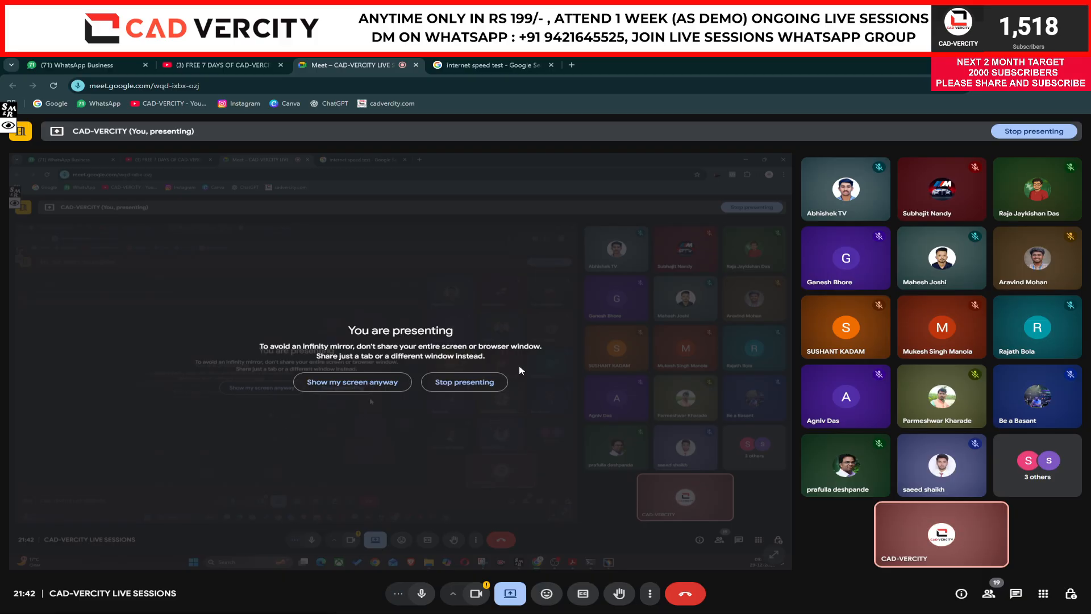
pyautogui.click(86, 63)
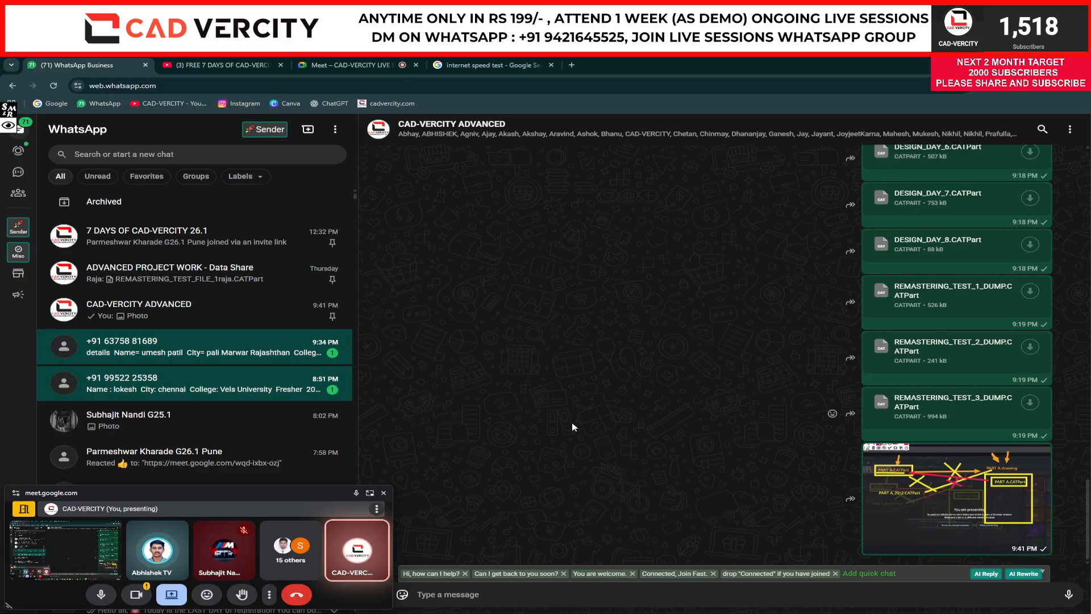
pyautogui.hotkey('alt', 'Tab')
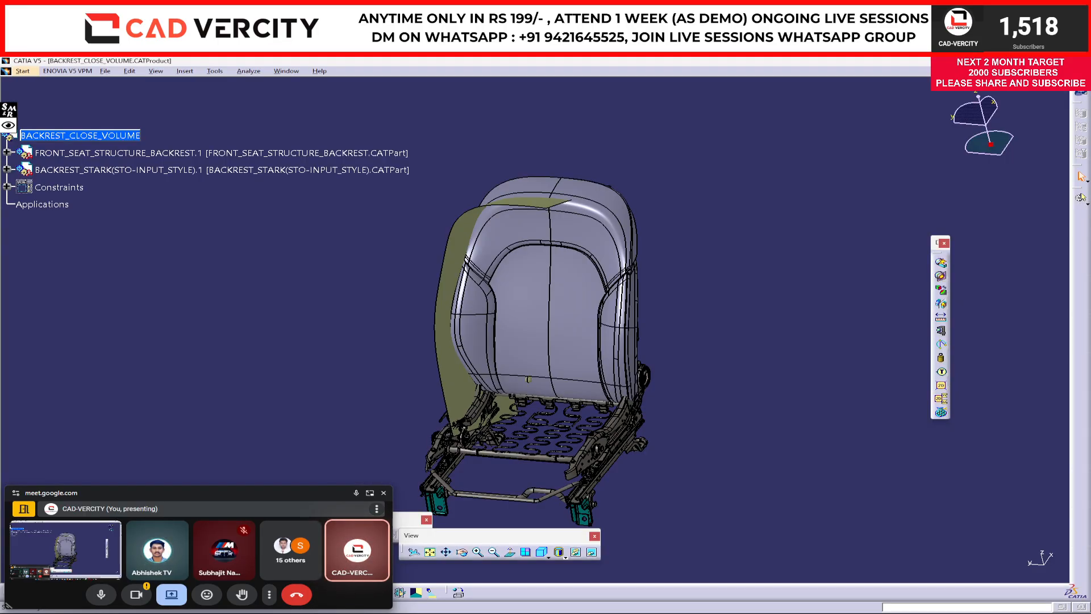
pyautogui.moveTo(297, 497); pyautogui.dragTo(972, 499)
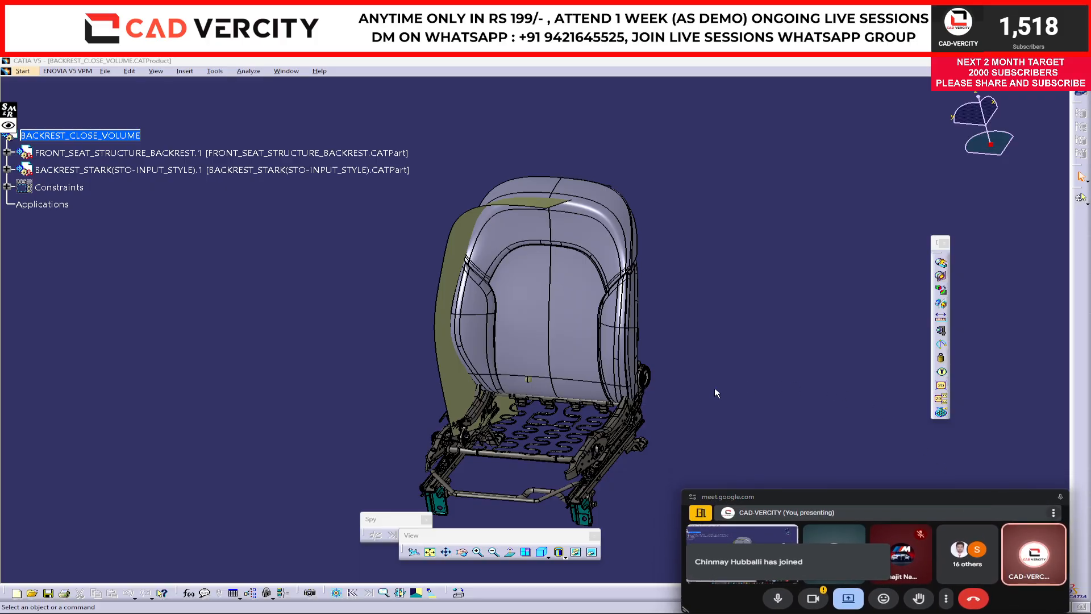
# Move the floating Spy and View toolbars away from the seat assembly
pyautogui.moveTo(569, 424); pyautogui.dragTo(517, 451, button='middle')
pyautogui.moveTo(393, 522); pyautogui.dragTo(213, 436)
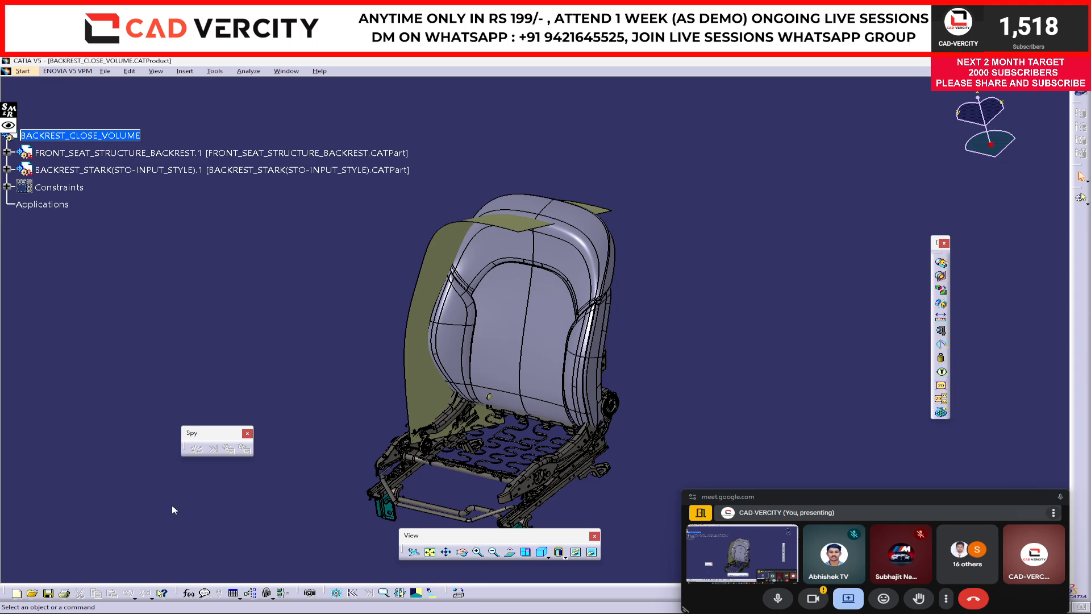
pyautogui.moveTo(175, 506); pyautogui.dragTo(176, 516)
pyautogui.moveTo(222, 436); pyautogui.dragTo(187, 394)
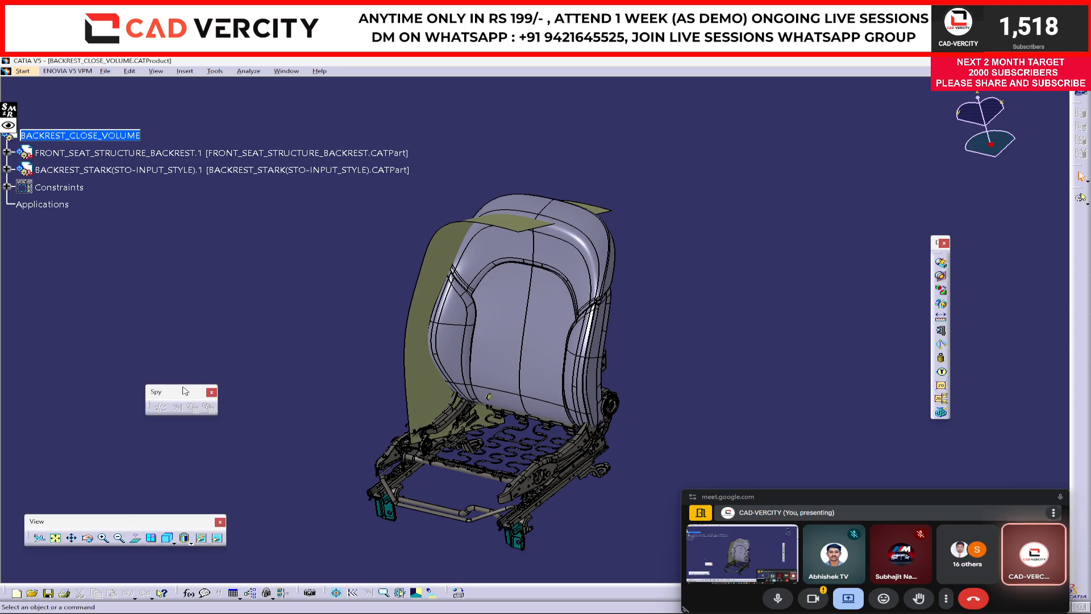
pyautogui.moveTo(404, 407); pyautogui.dragTo(463, 343, button='middle')
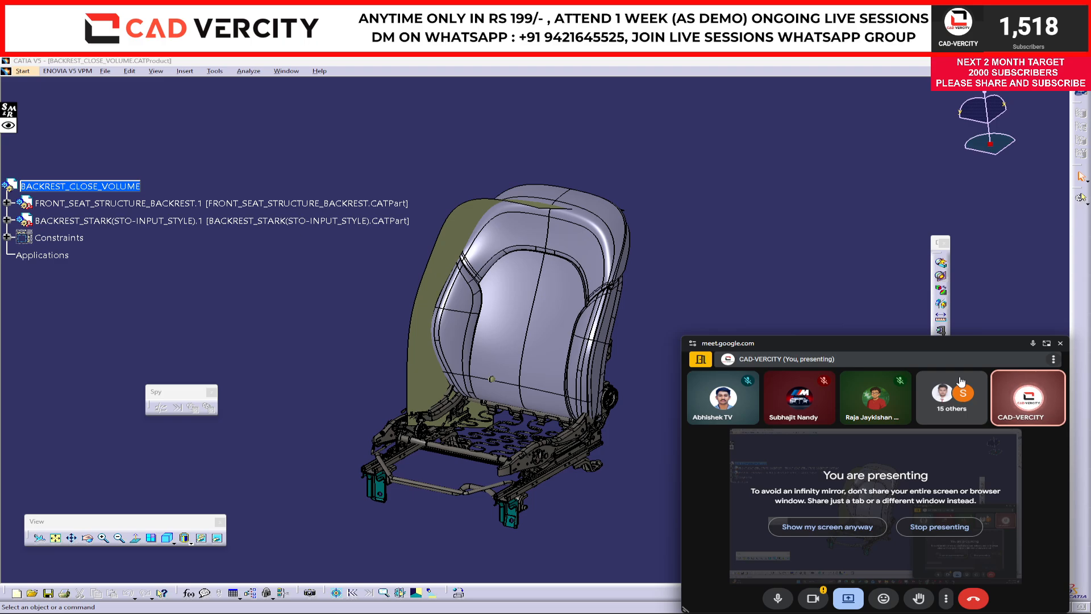
# Return the floating meeting call to its browser tab and switch back to the BACKREST_CLOSE_VOLUME assembly in CATIA
pyautogui.click(1046, 343)
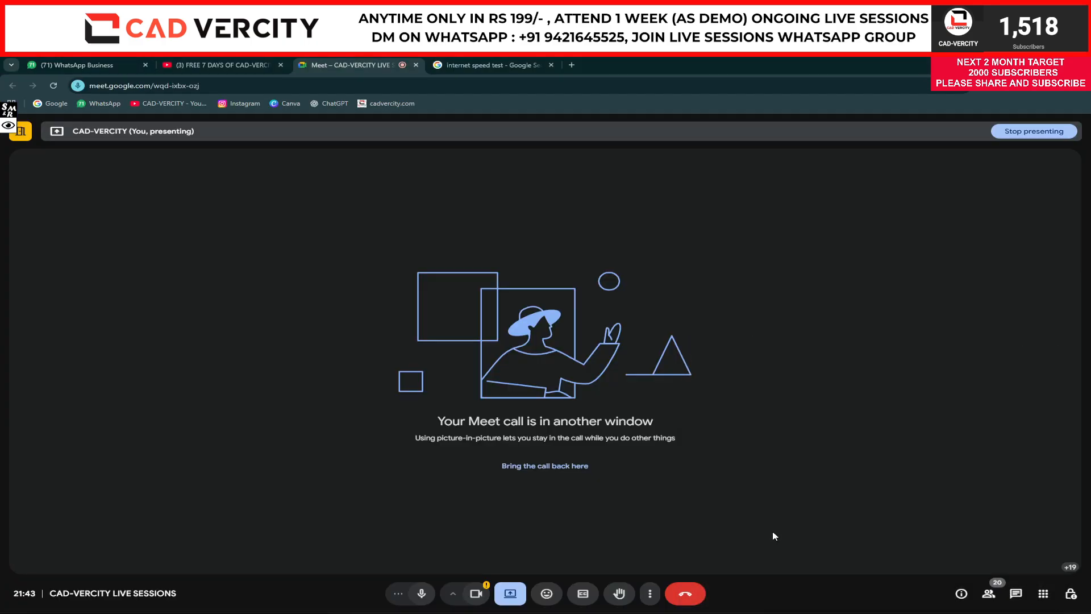
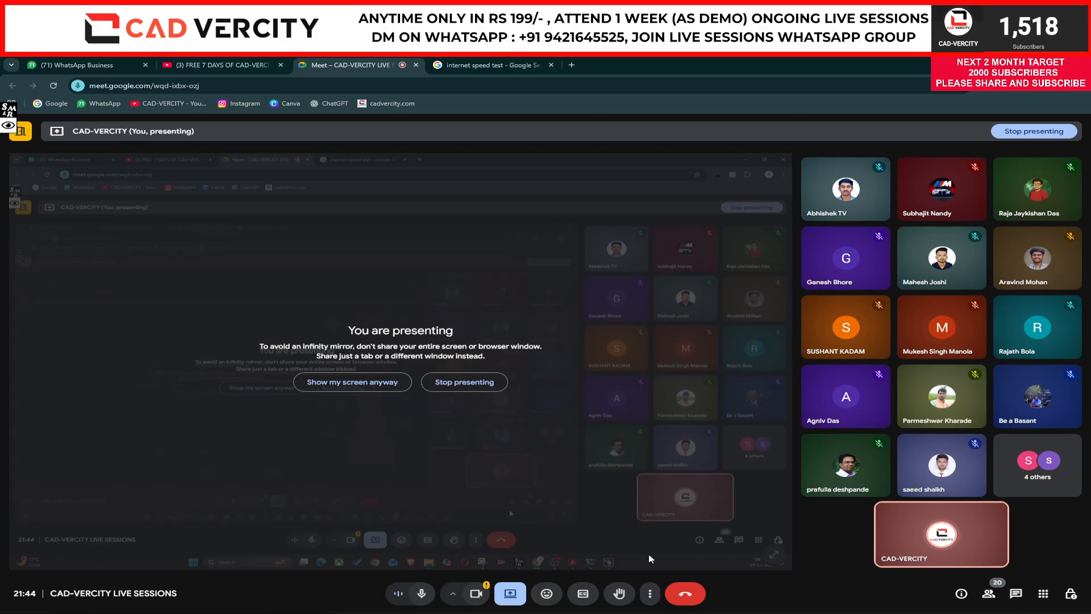
pyautogui.hotkey('alt', 'Tab')
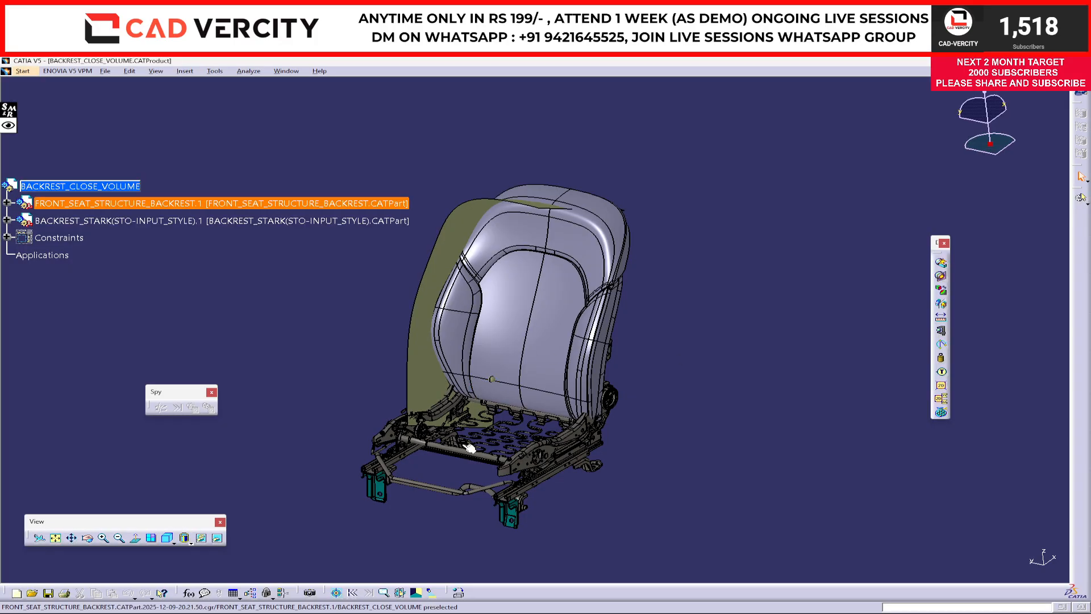
pyautogui.moveTo(445, 435); pyautogui.dragTo(506, 474, button='middle')
pyautogui.click(509, 441)
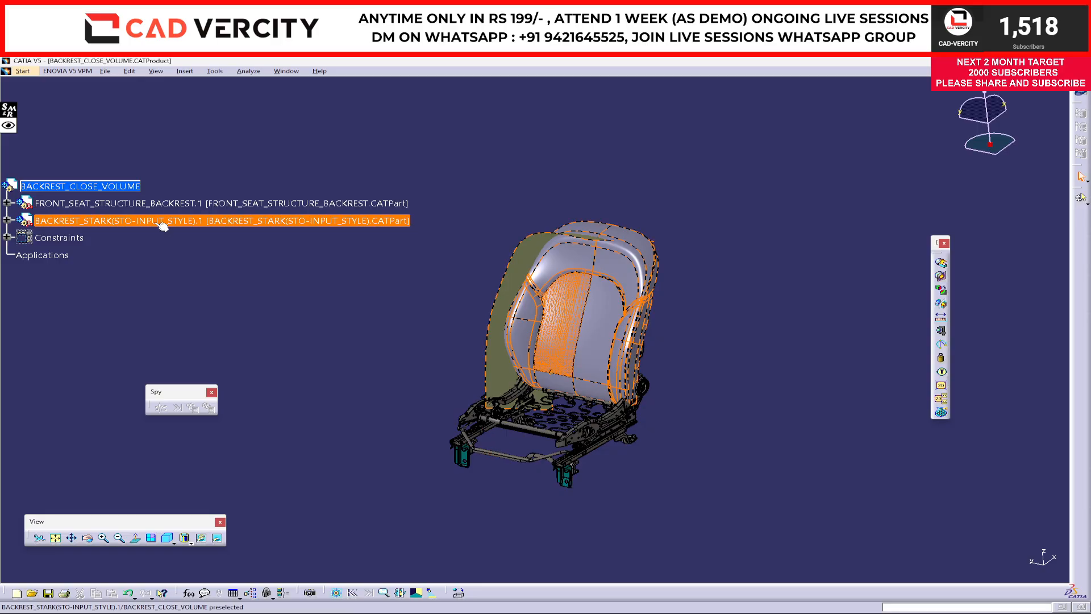
# Apply Activate Terminal Node to the BACKREST_STARK(STO-INPUT_STYLE).1 component
pyautogui.rightClick(156, 222)
pyautogui.moveTo(309, 414)
pyautogui.click(392, 474)
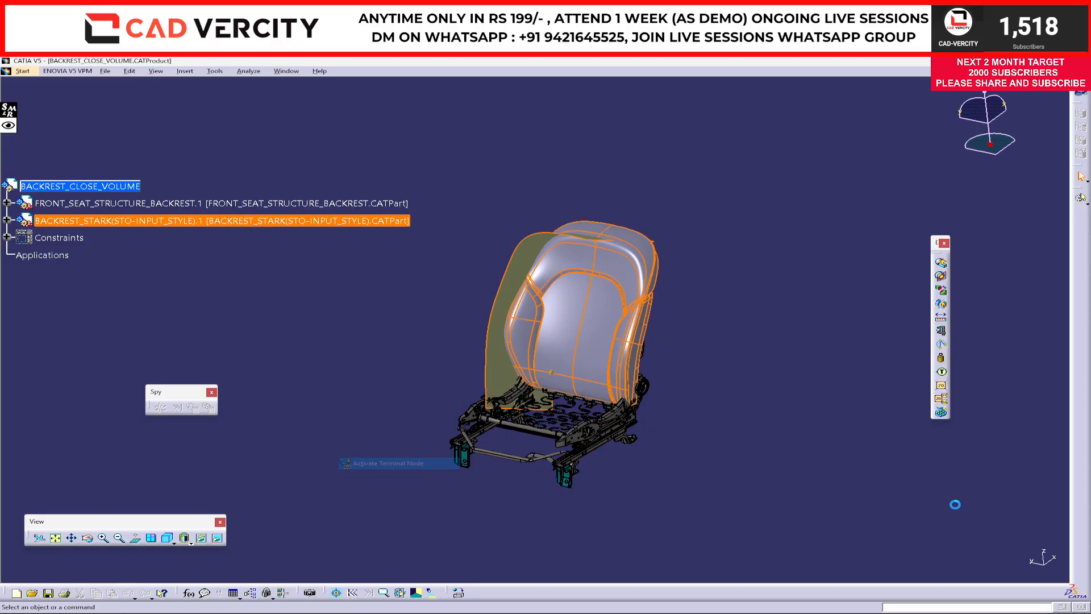
# Switch to WhatsApp in the browser and find the student's CLOSE_VOL backrest screenshot in the CAD-VERCITY ADVANCED chat
pyautogui.moveTo(737, 613)
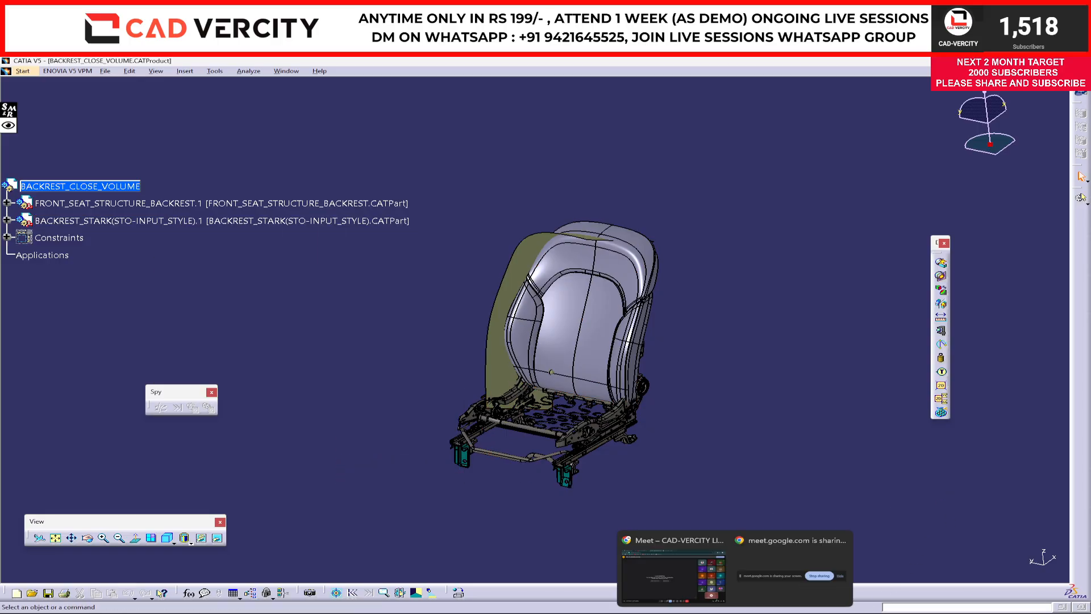
pyautogui.click(675, 572)
pyautogui.click(119, 60)
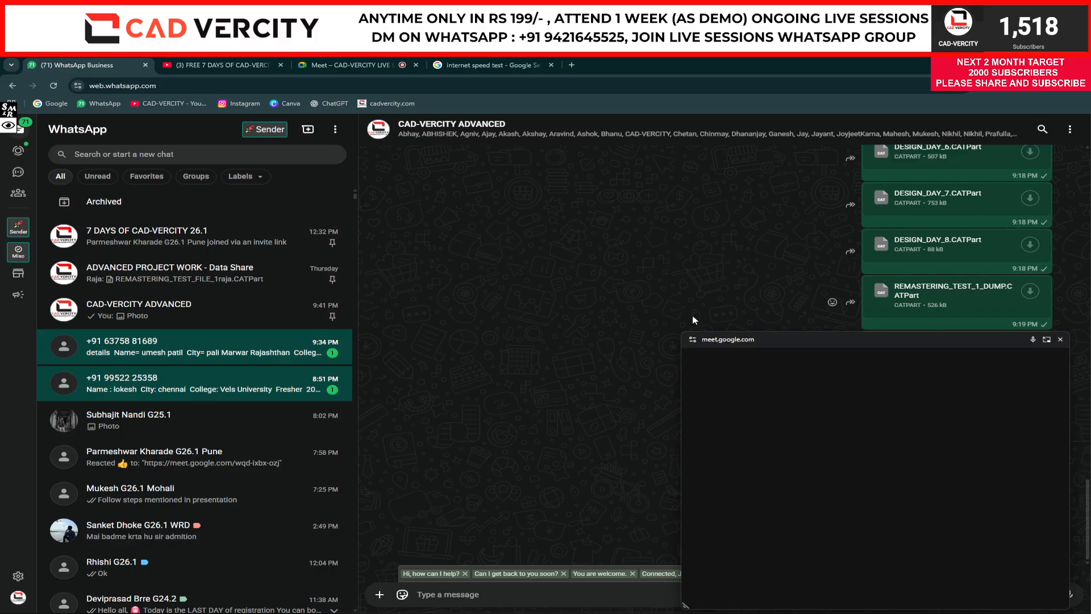
pyautogui.moveTo(817, 341); pyautogui.dragTo(123, 346)
pyautogui.scroll(20, 603, 372)
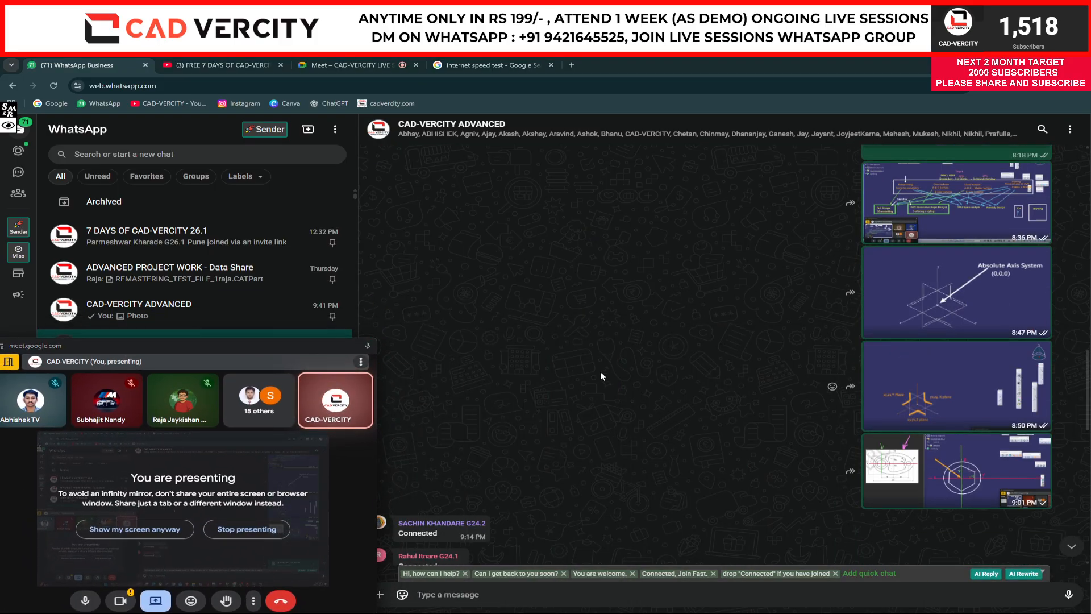
pyautogui.scroll(5, 604, 373)
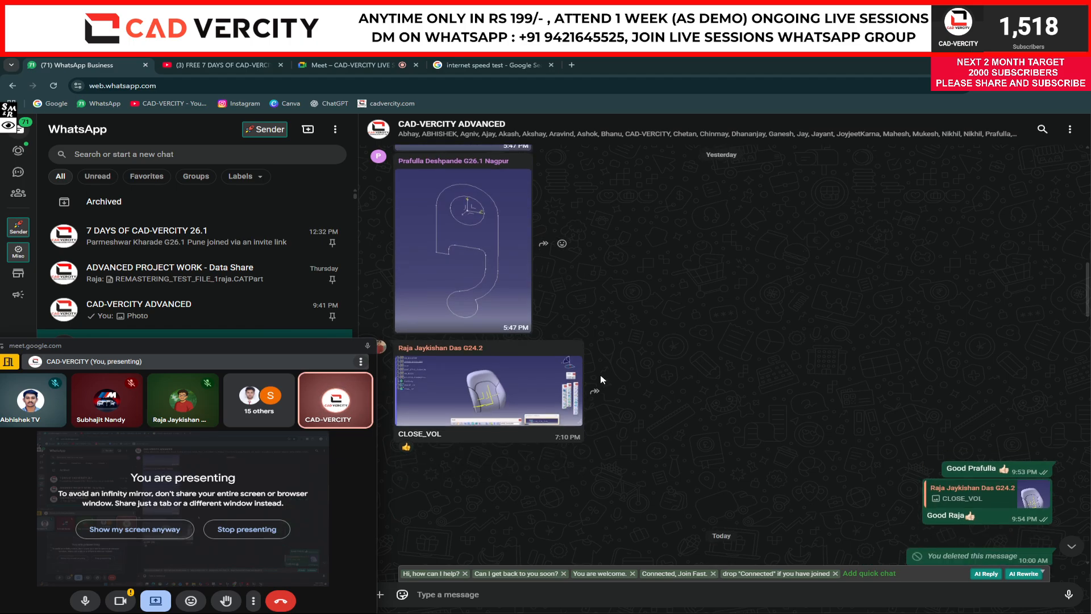
# Lower and widen the floating meeting window, and examine the CLOSE_VOL backrest image at full size
pyautogui.moveTo(296, 341); pyautogui.dragTo(296, 467)
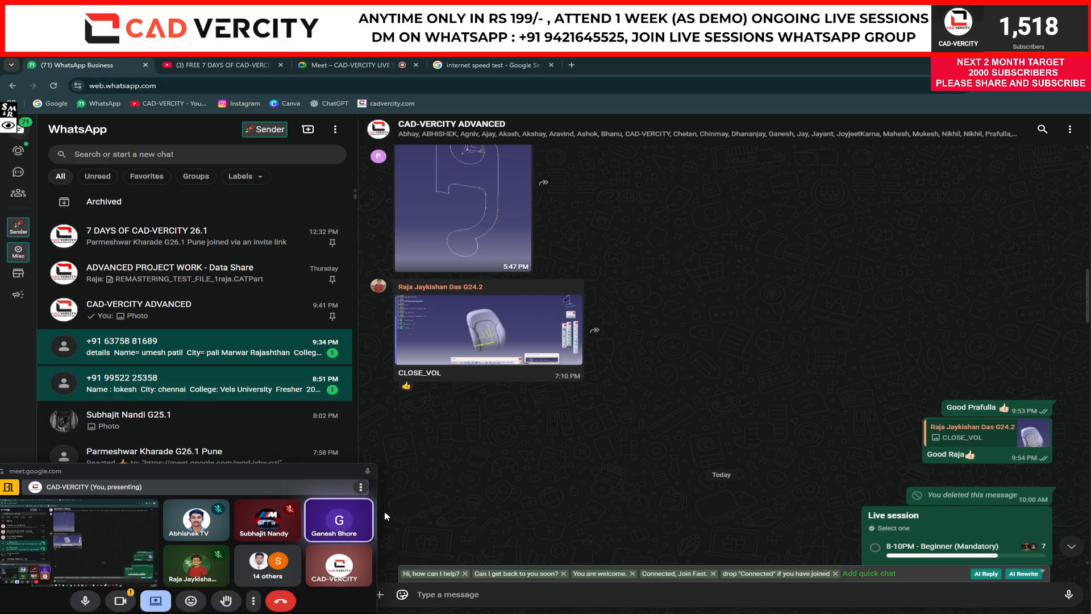
pyautogui.moveTo(380, 515); pyautogui.dragTo(407, 515)
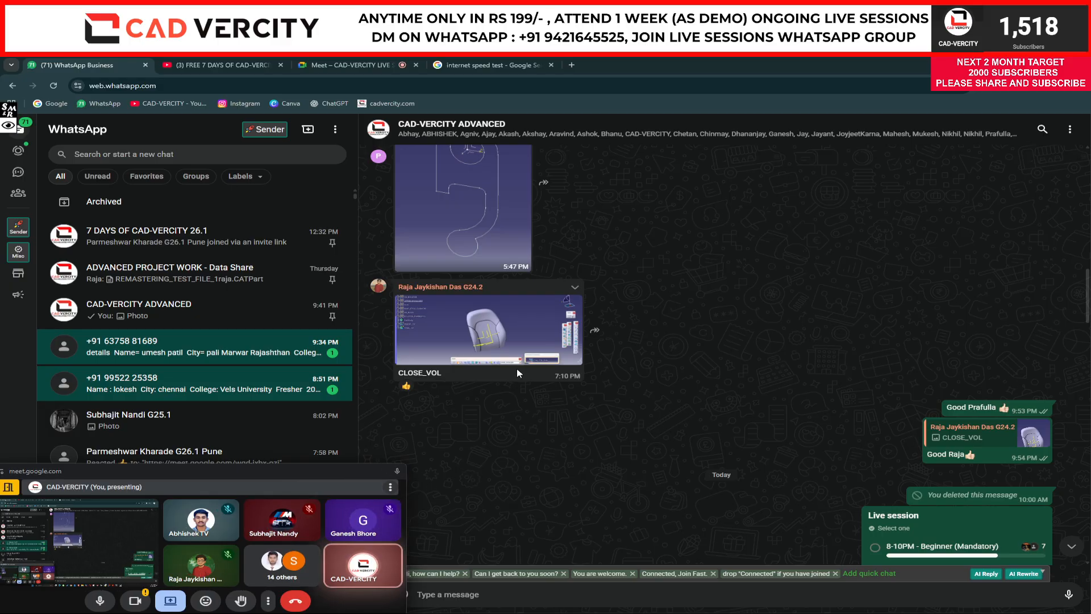
pyautogui.click(514, 348)
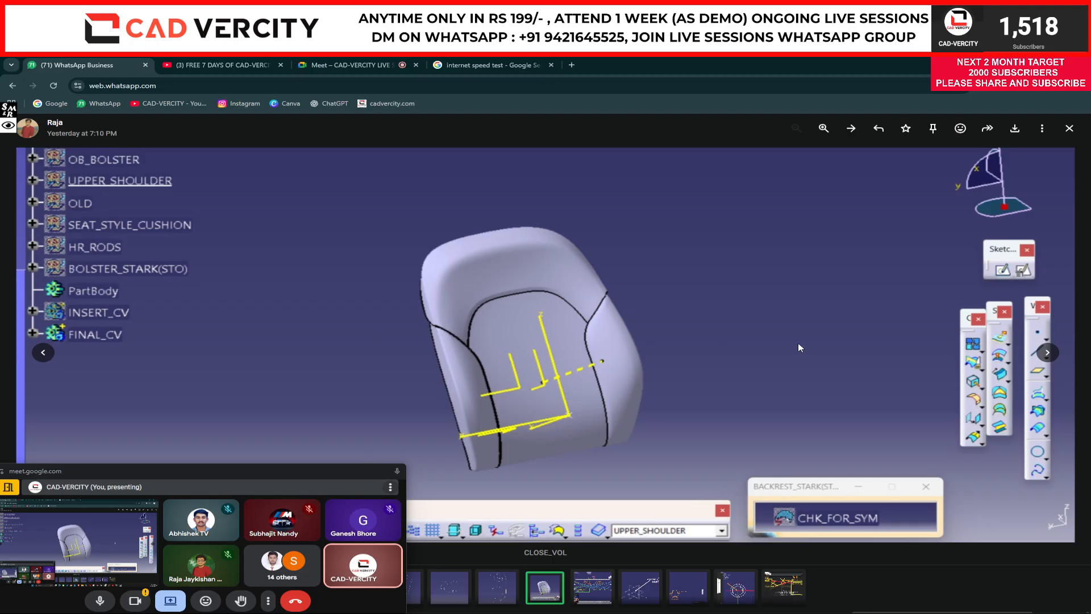
pyautogui.press('Escape')
# Return the floating call to its Meet tab and review the full list of meeting participants
pyautogui.click(393, 470)
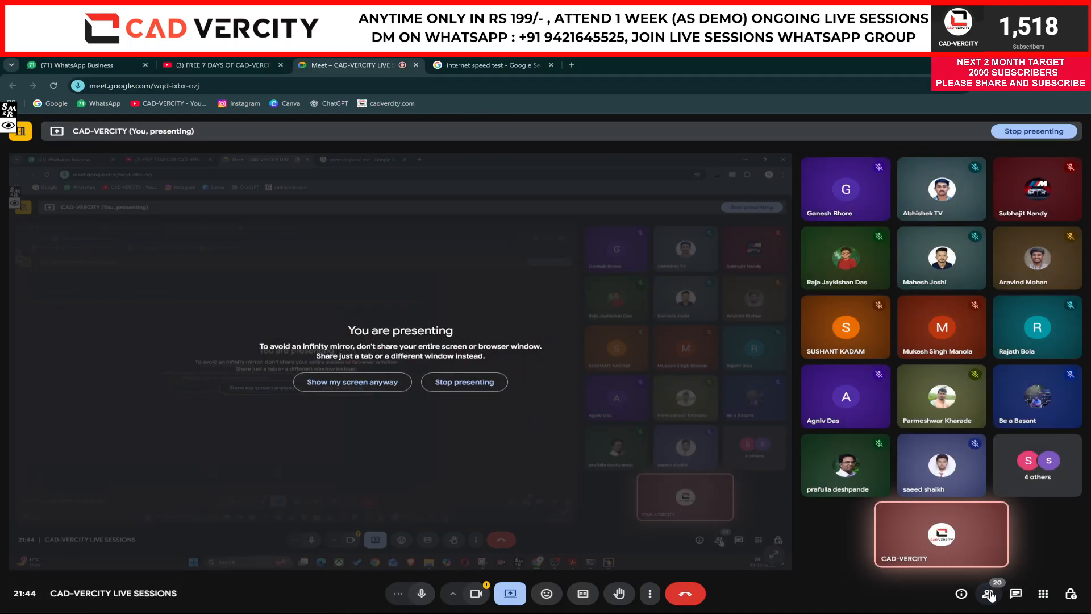
pyautogui.click(993, 588)
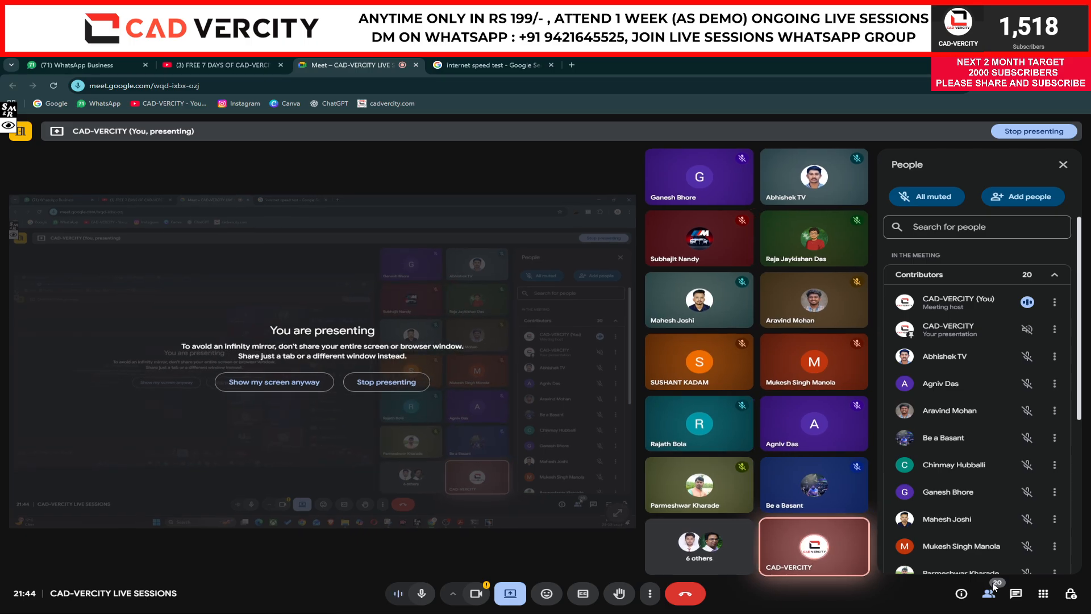
pyautogui.scroll(-3, 986, 516)
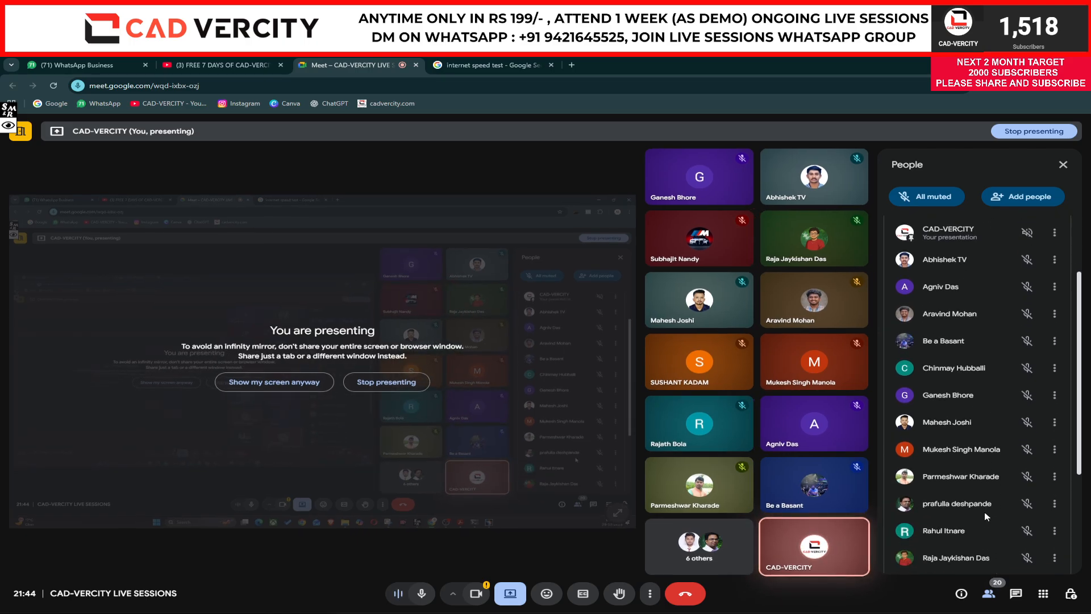
pyautogui.scroll(-2, 983, 513)
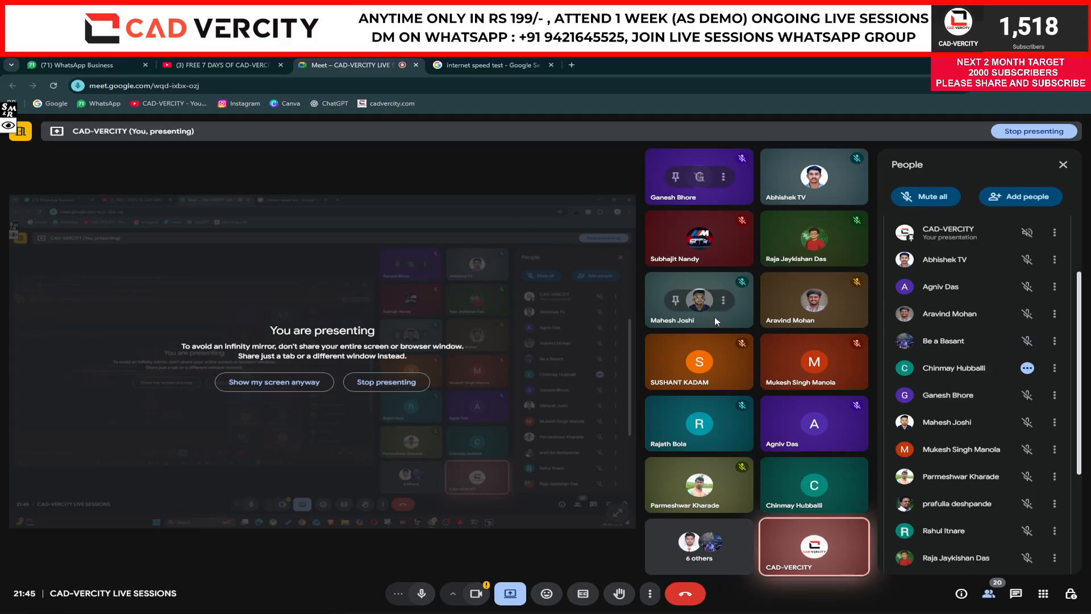
pyautogui.scroll(-3, 884, 346)
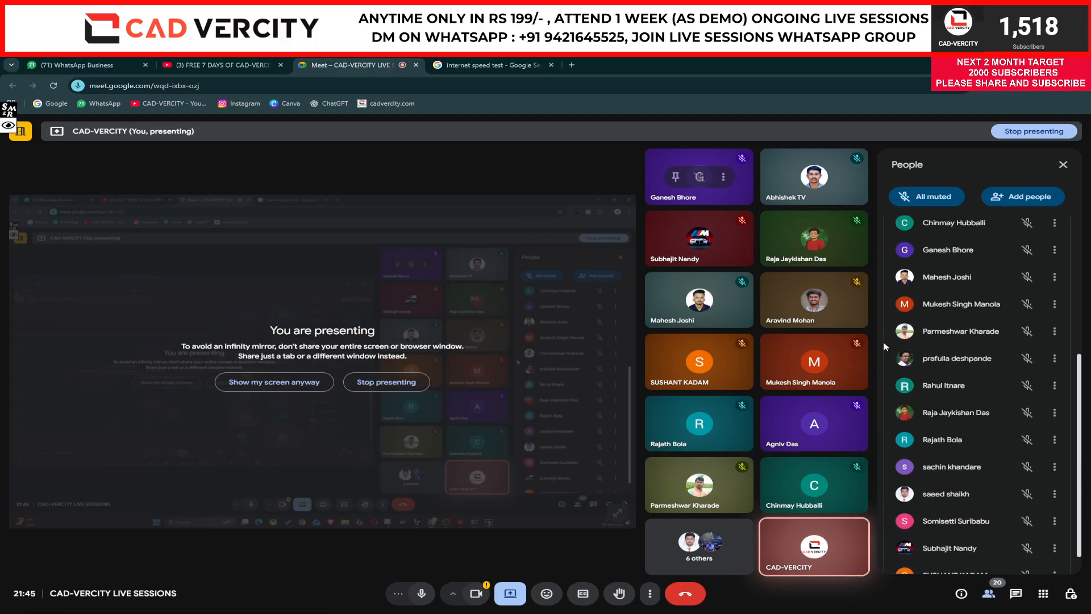
pyautogui.scroll(-1, 884, 345)
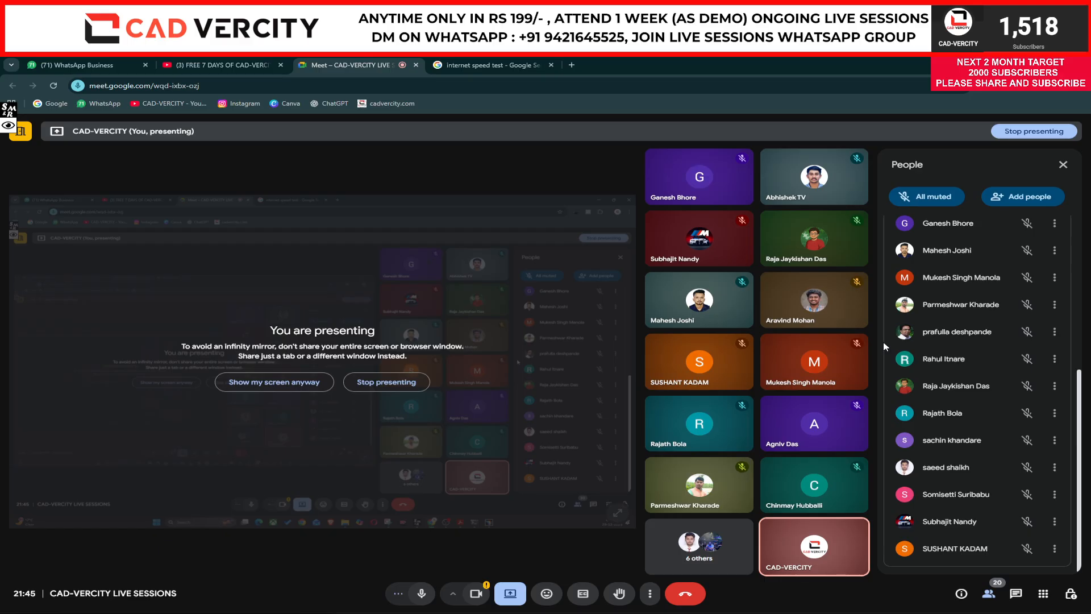
# Pop the meeting call back out over WhatsApp and switch to CATIA to inspect the rear of the seat assembly
pyautogui.click(85, 64)
pyautogui.hotkey('alt', 'Tab')
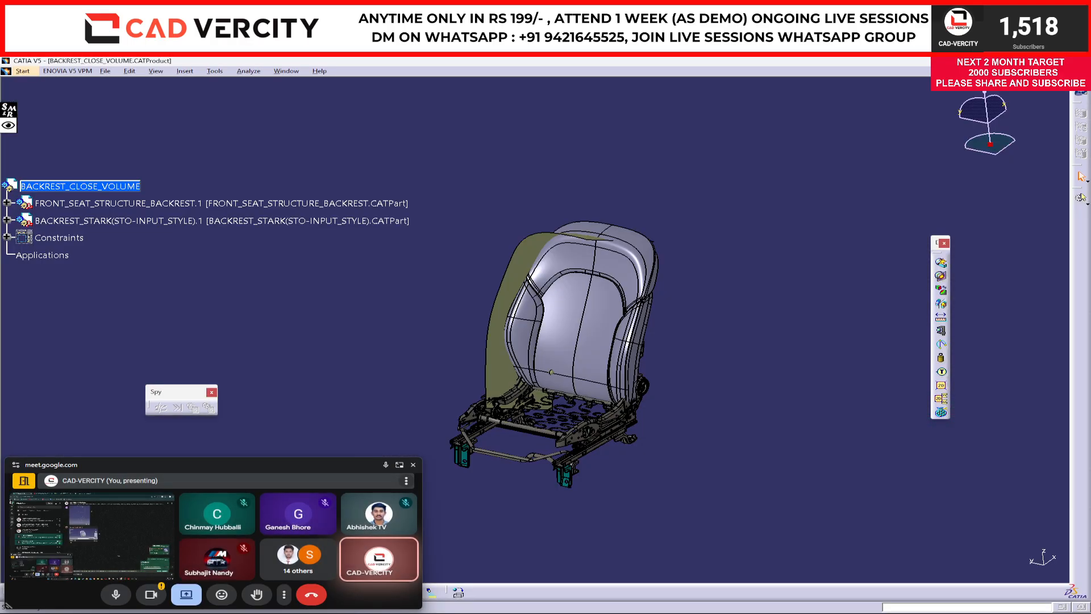
pyautogui.moveTo(317, 360); pyautogui.dragTo(567, 336, button='middle')
pyautogui.scroll(5, 566, 336)
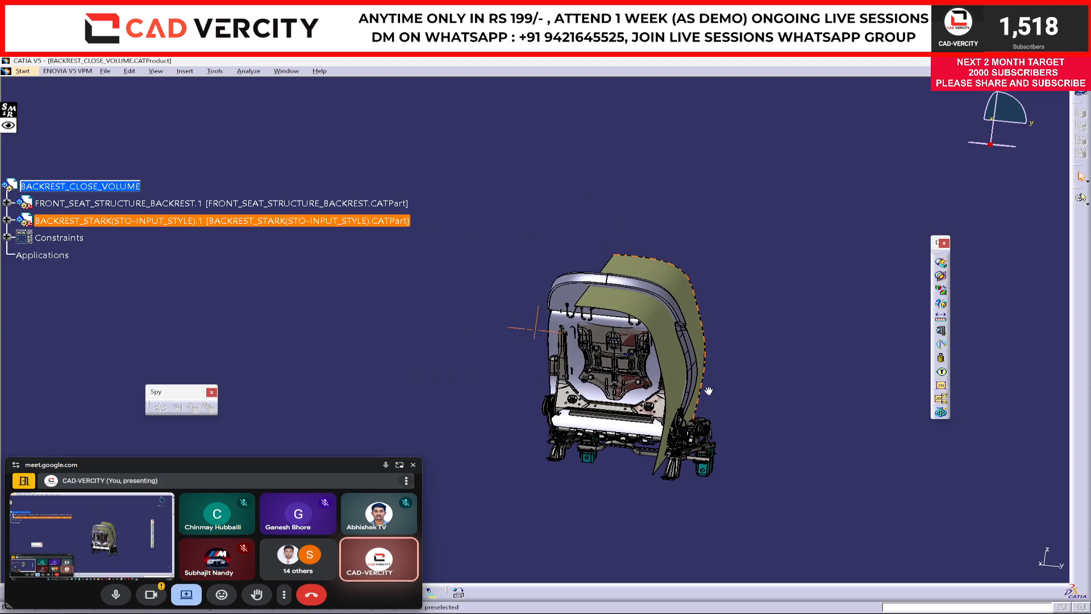
# Load the BACKREST_STARK(STO-INPUT_STYLE).1 component in design mode
pyautogui.rightClick(574, 257)
pyautogui.click(439, 361)
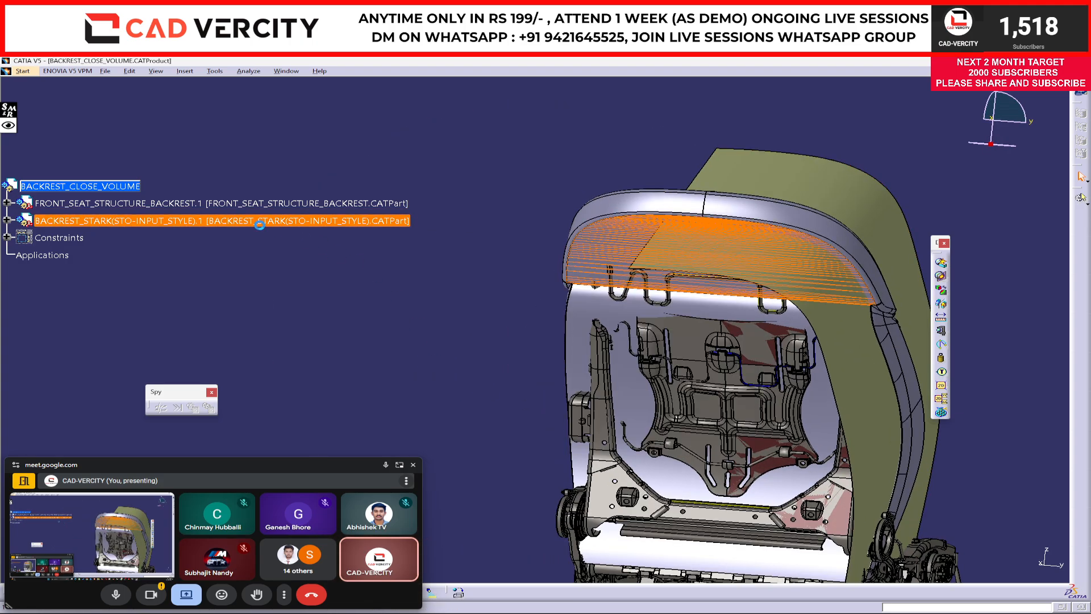
pyautogui.click(190, 221)
pyautogui.rightClick(612, 209)
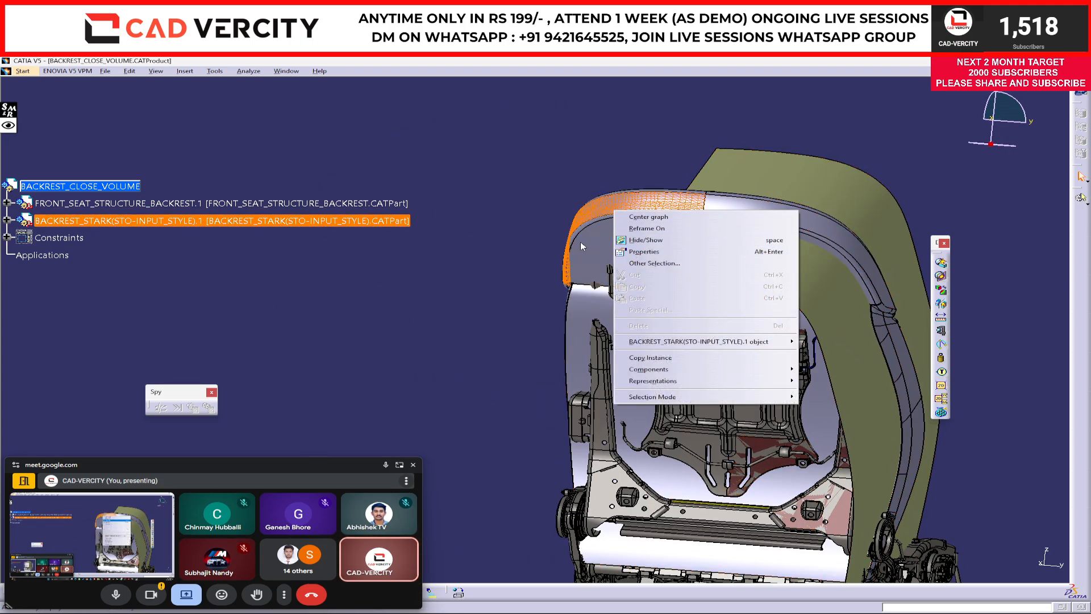
pyautogui.click(216, 240)
pyautogui.rightClick(168, 222)
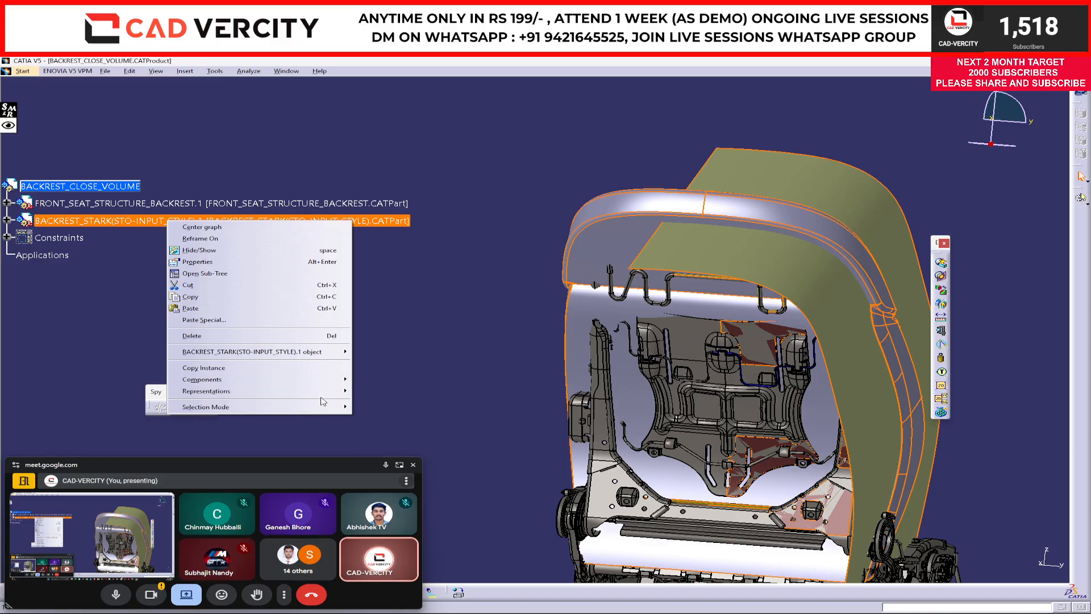
pyautogui.moveTo(335, 391)
pyautogui.click(385, 415)
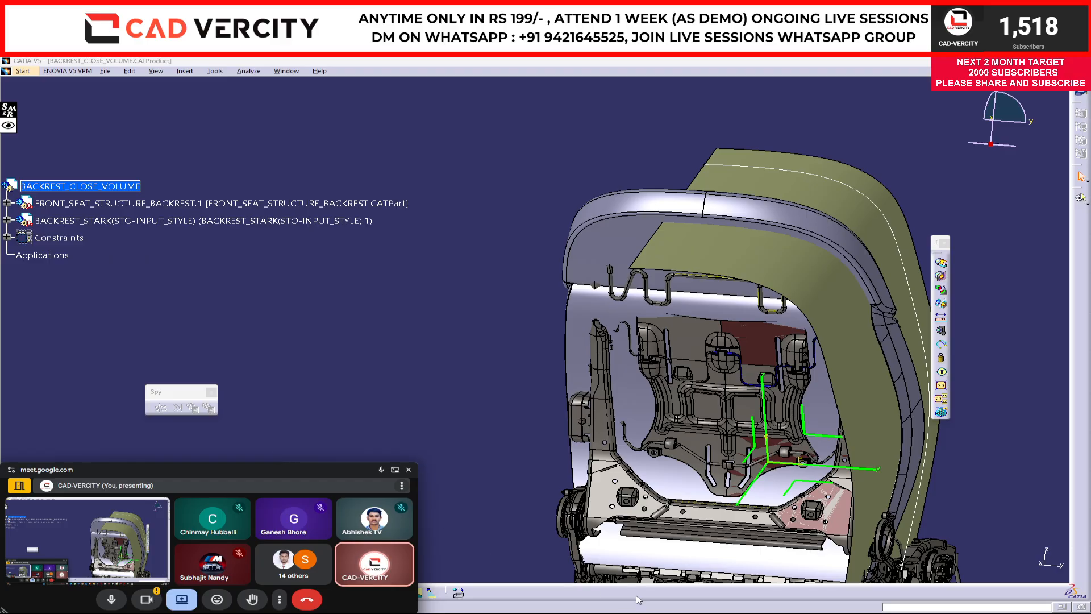
# Switch to WhatsApp, search the CAD-VERCITY ADVANCED group chat for the workflow diagram sent today at 8:36 PM, and examine it at full size
pyautogui.moveTo(432, 593)
pyautogui.click(612, 568)
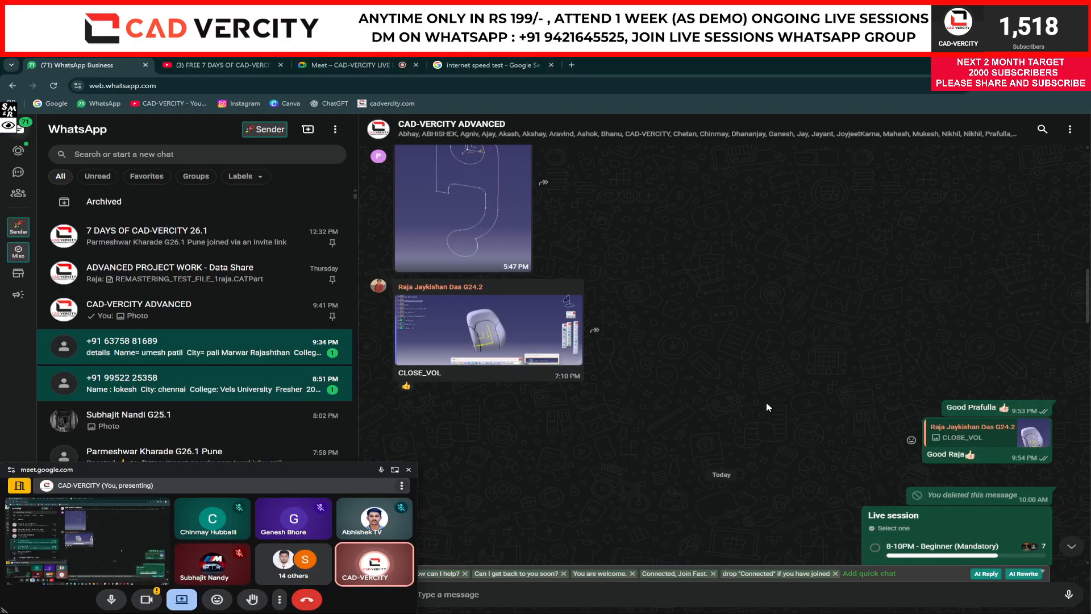
pyautogui.scroll(10, 772, 412)
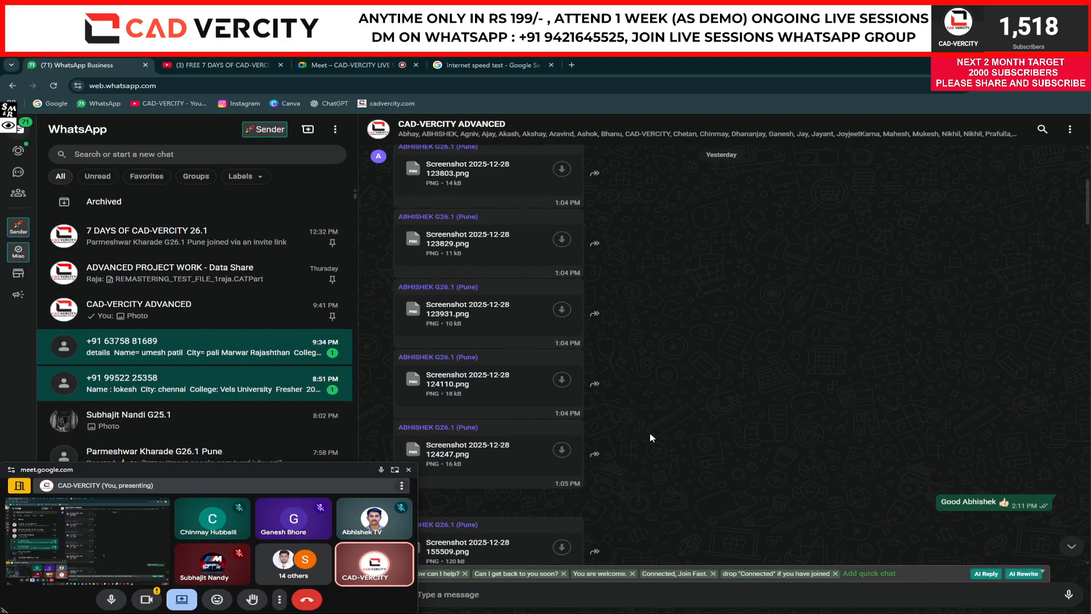
pyautogui.scroll(5, 646, 307)
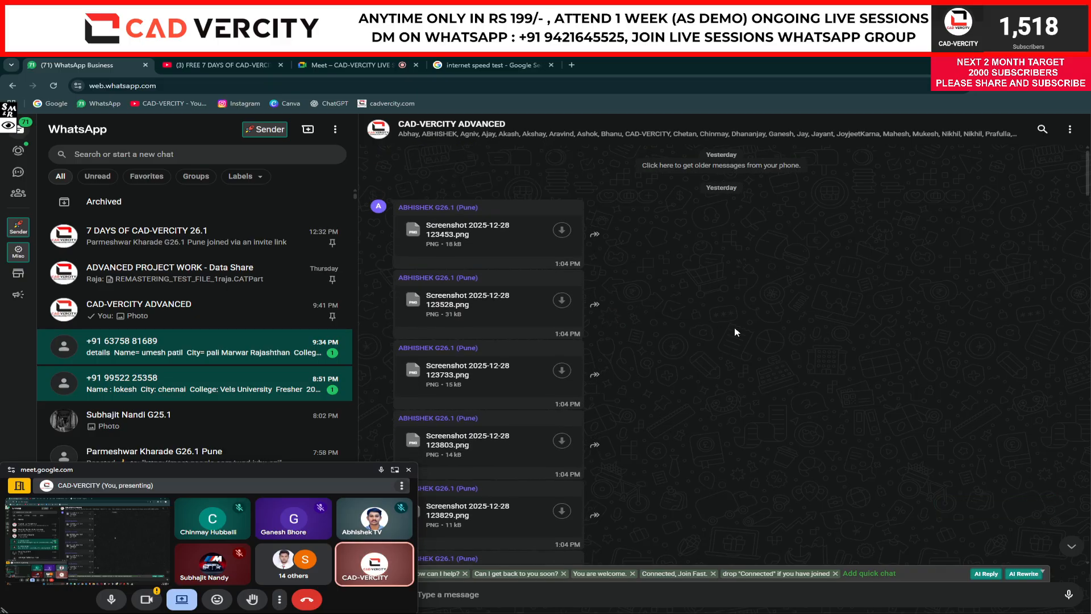
pyautogui.scroll(-10, 780, 356)
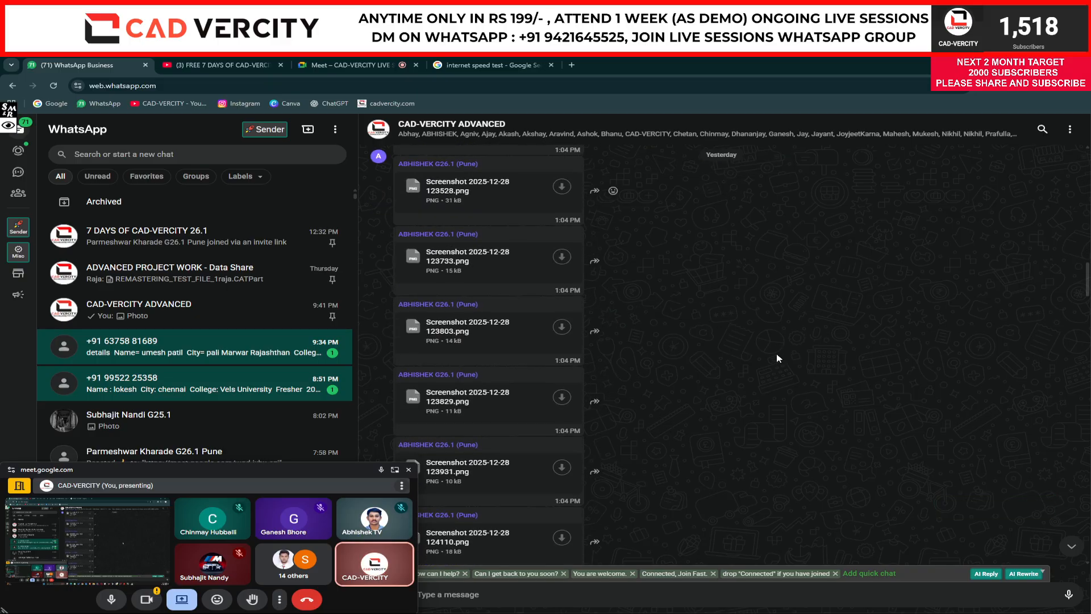
pyautogui.click(1071, 547)
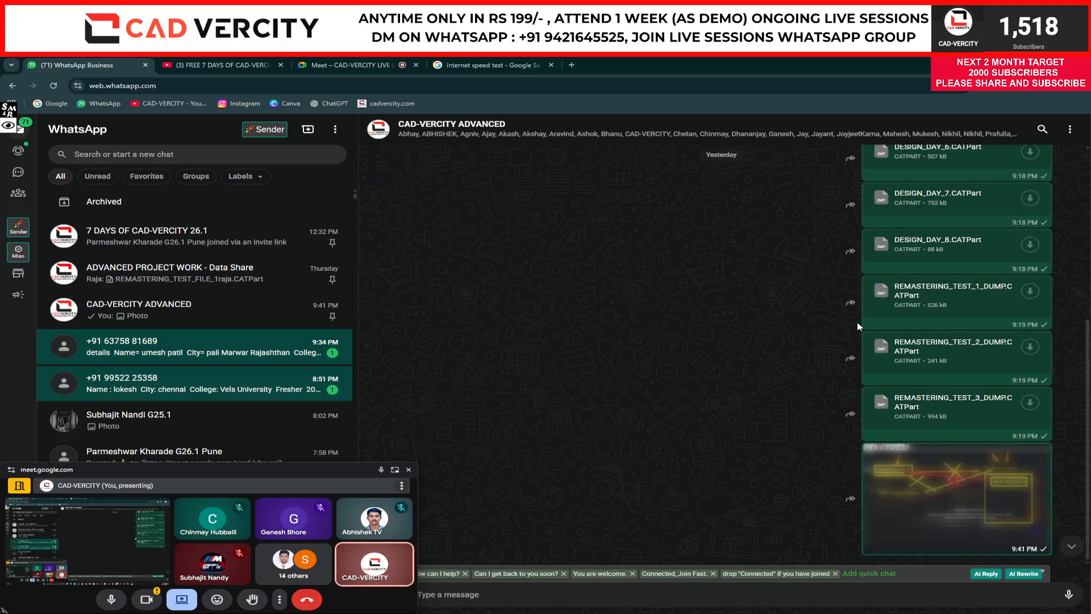
pyautogui.scroll(3, 863, 355)
pyautogui.scroll(-5, 864, 363)
pyautogui.scroll(10, 909, 307)
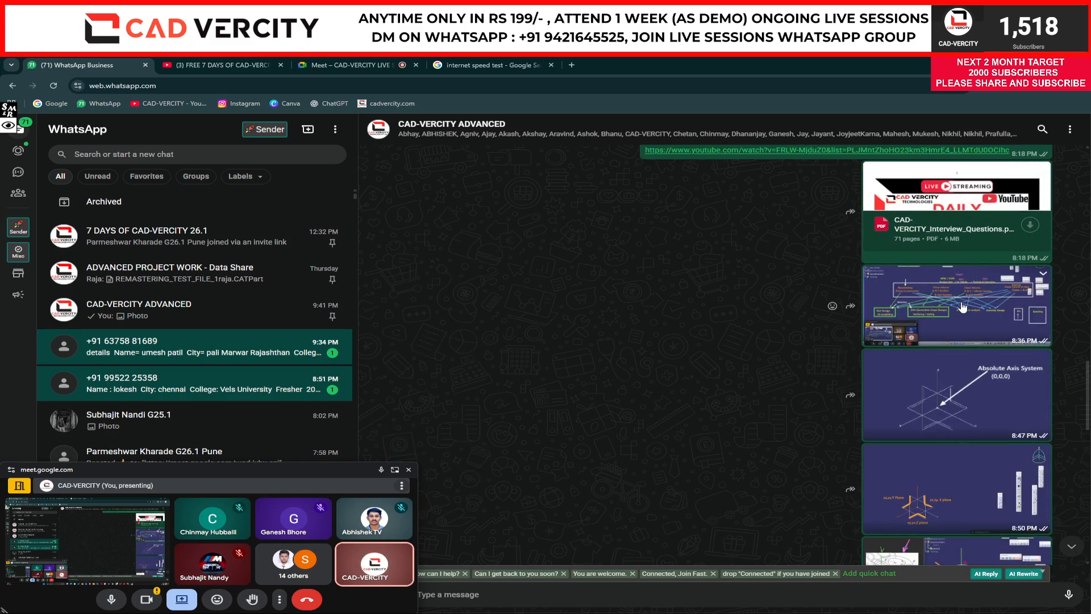
pyautogui.click(962, 307)
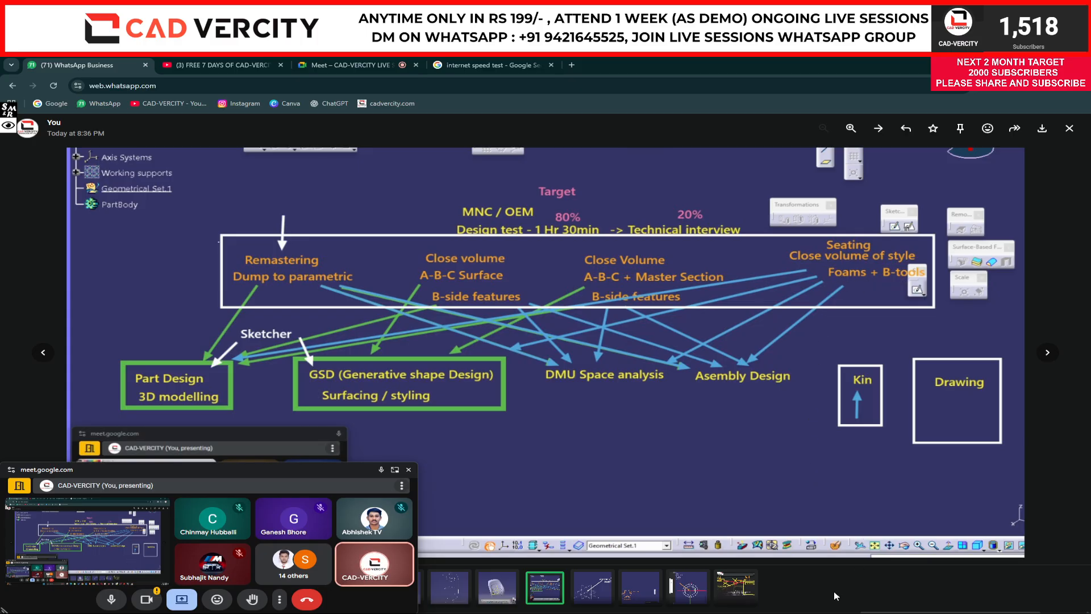
# Return to CATIA and open the BACKREST_STARK(STO-INPUT_STYLE) part in its own window from the BACKREST_CLOSE_VOLUME assembly
pyautogui.hotkey('alt', 'Tab')
pyautogui.scroll(-1, 753, 376)
pyautogui.moveTo(753, 375); pyautogui.dragTo(641, 423, button='middle')
pyautogui.rightClick(503, 227)
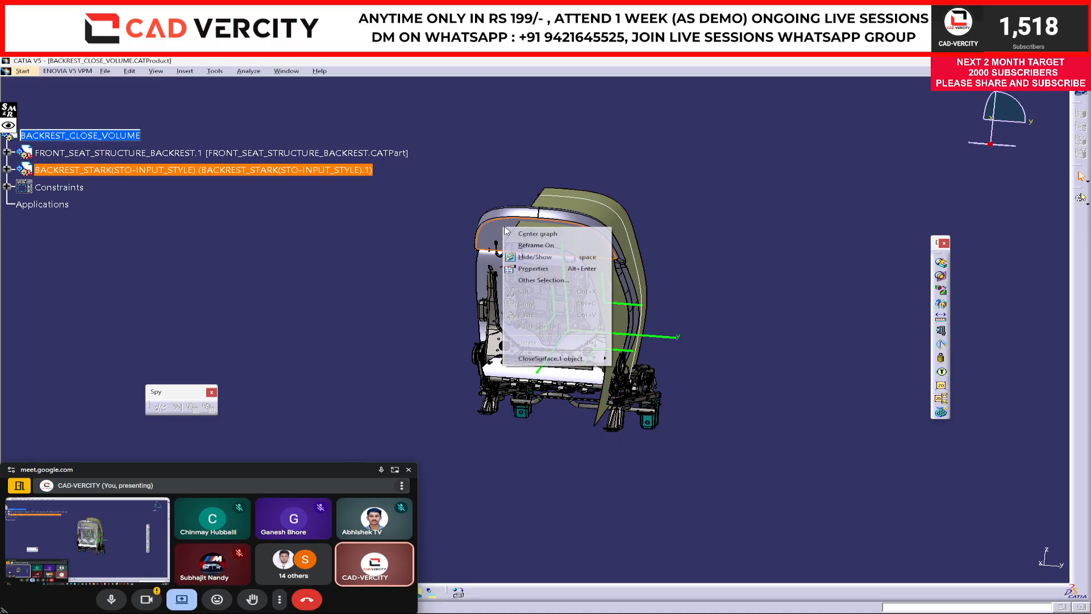
pyautogui.moveTo(600, 358)
pyautogui.click(670, 370)
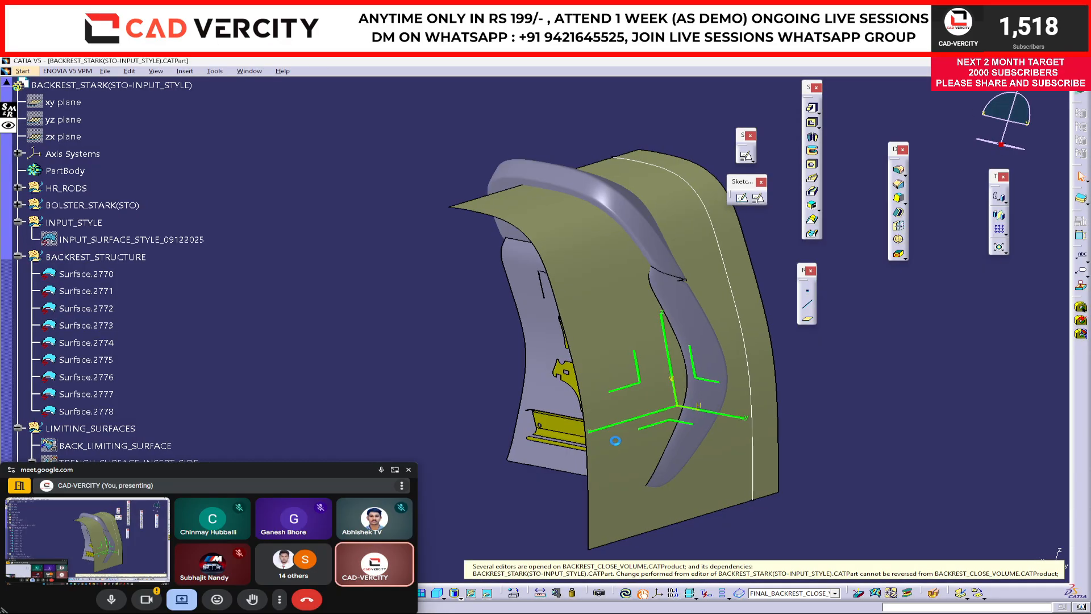
pyautogui.moveTo(457, 353); pyautogui.dragTo(531, 380, button='middle')
pyautogui.scroll(1, 457, 326)
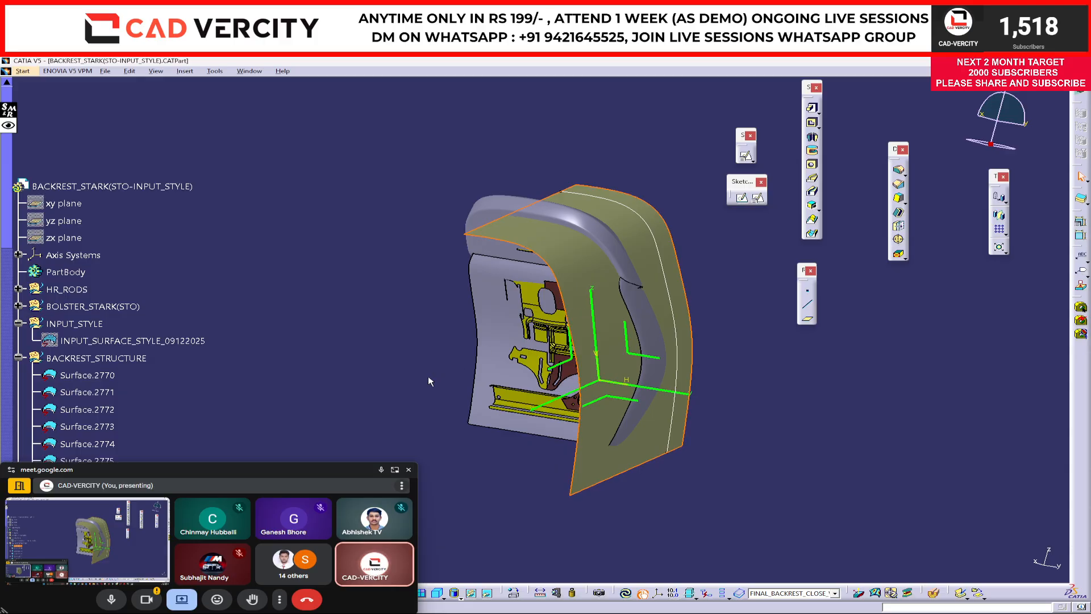
# Lower the floating meeting window and collapse the expanded geometrical sets from BACKREST_STRUCTURE through B_TOOL in the specification tree
pyautogui.moveTo(421, 521); pyautogui.dragTo(504, 518)
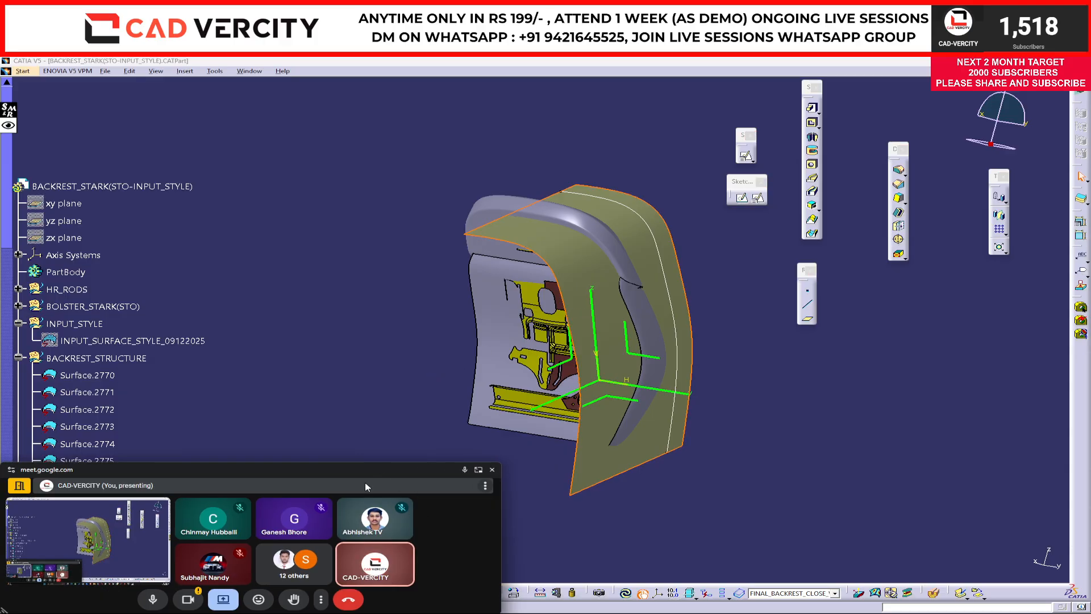
pyautogui.moveTo(364, 462); pyautogui.dragTo(353, 503)
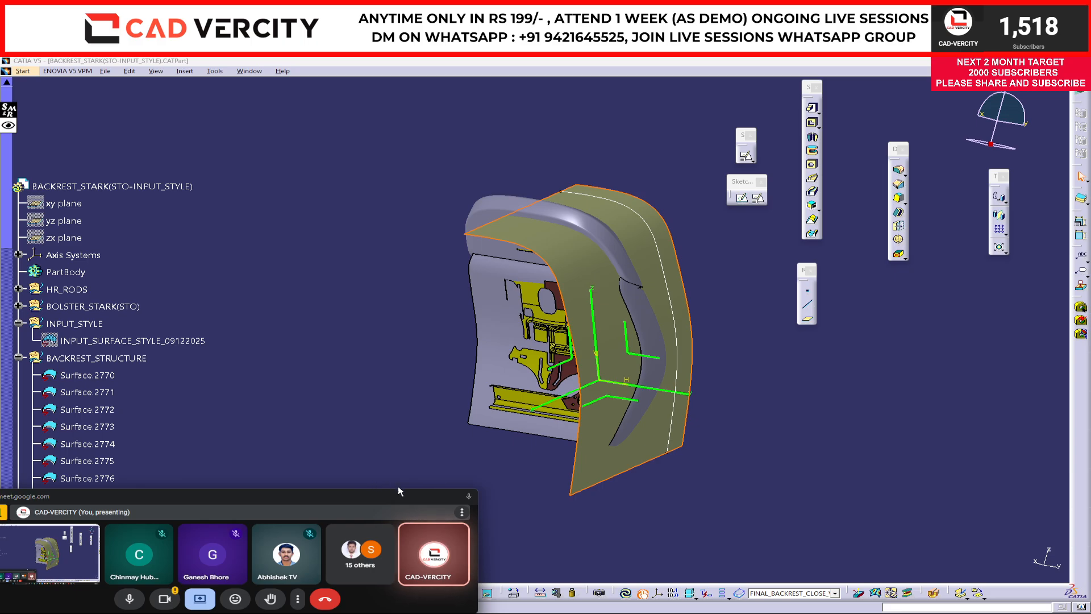
pyautogui.moveTo(483, 416); pyautogui.dragTo(663, 259, button='middle')
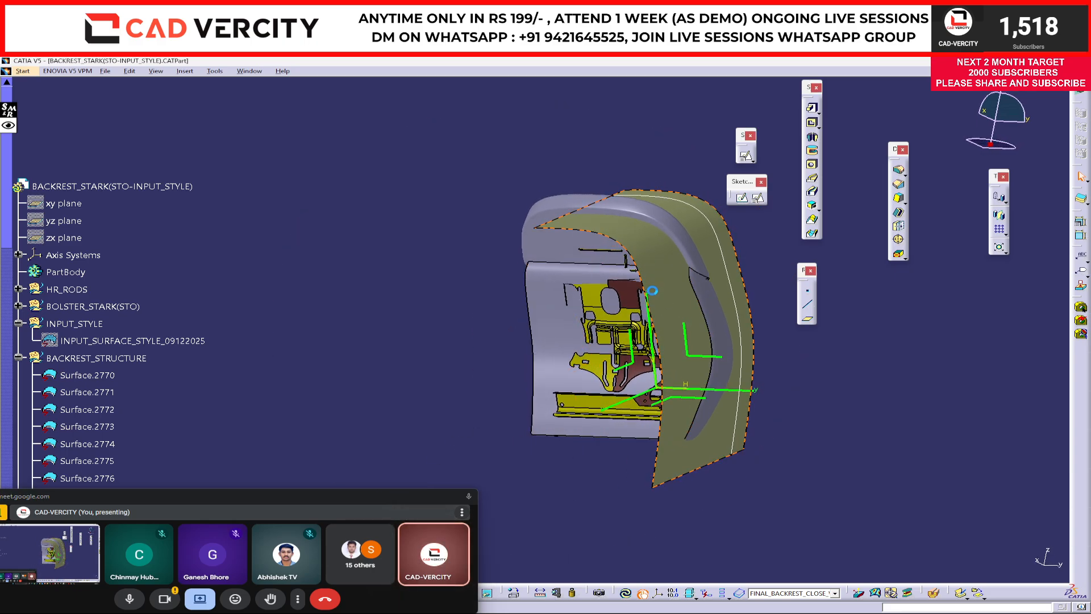
pyautogui.scroll(-3, 114, 344)
pyautogui.click(18, 204)
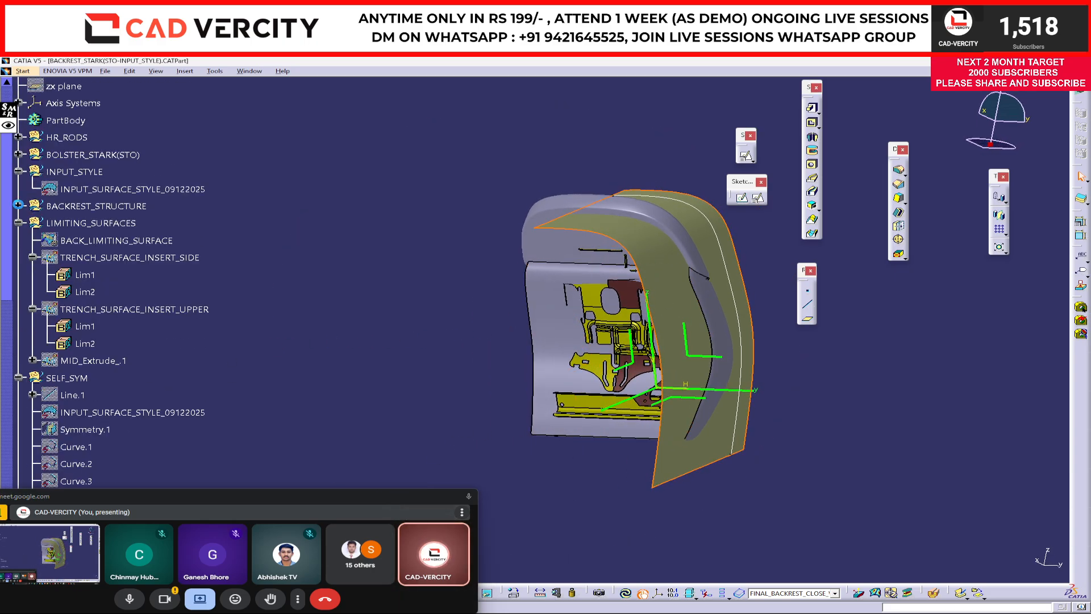
pyautogui.click(18, 223)
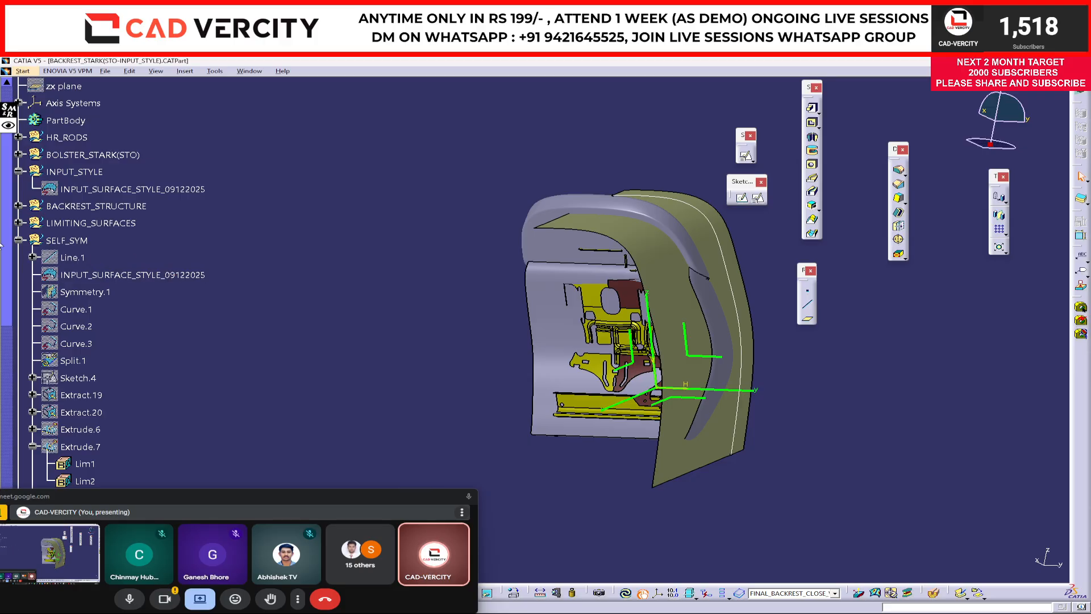
pyautogui.click(19, 240)
pyautogui.click(19, 261)
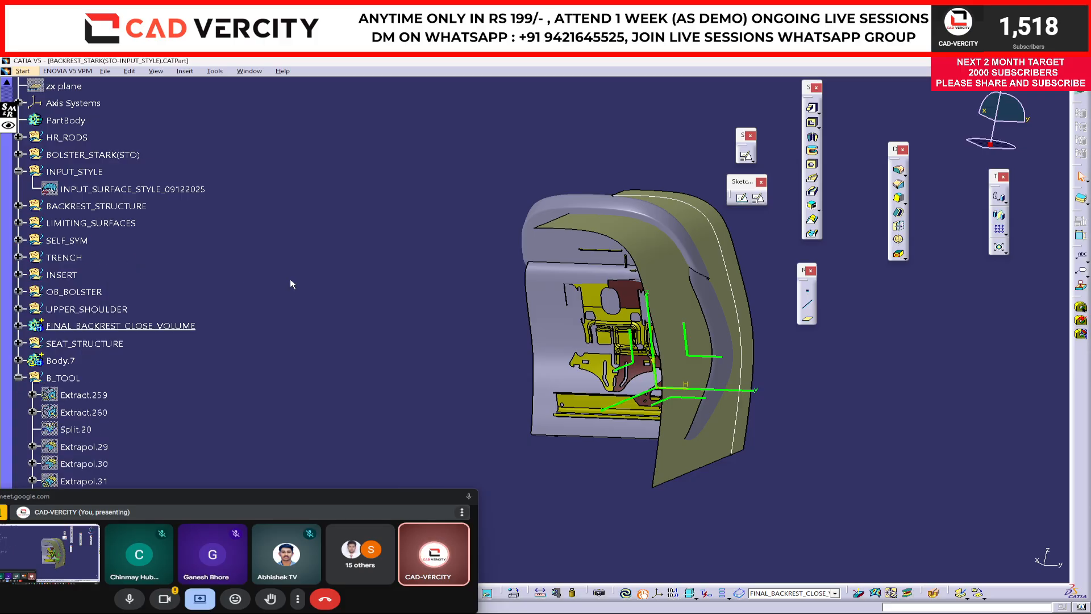
pyautogui.moveTo(545, 317); pyautogui.dragTo(603, 290, button='middle')
pyautogui.click(19, 378)
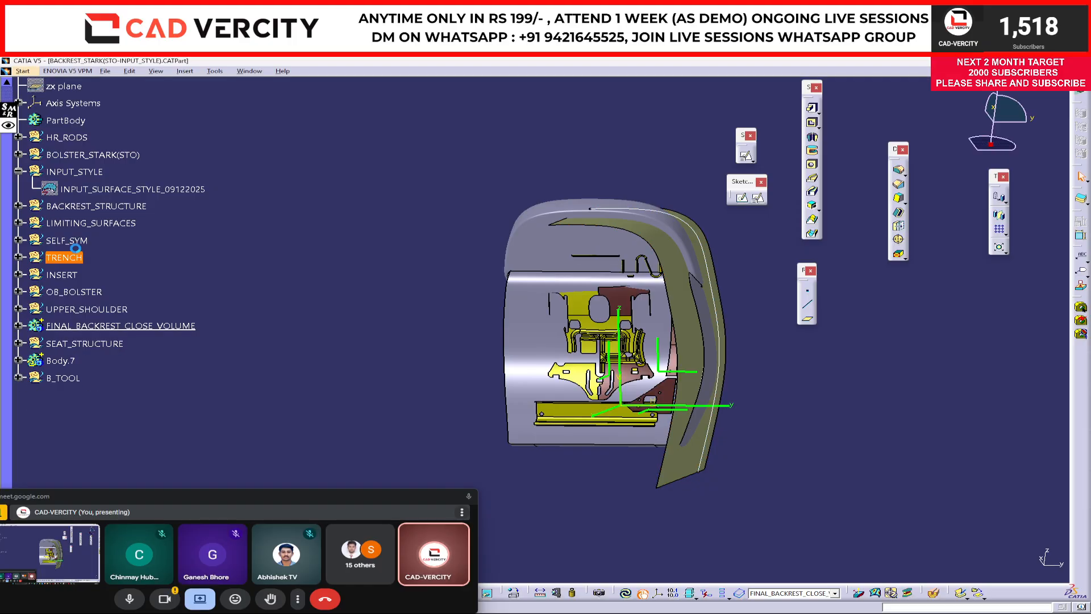
# Show the INPUT_SURFACE_STYLE_09122025 surface, select it, and display the Graphic Properties toolbar
pyautogui.moveTo(631, 285); pyautogui.dragTo(694, 298, button='middle')
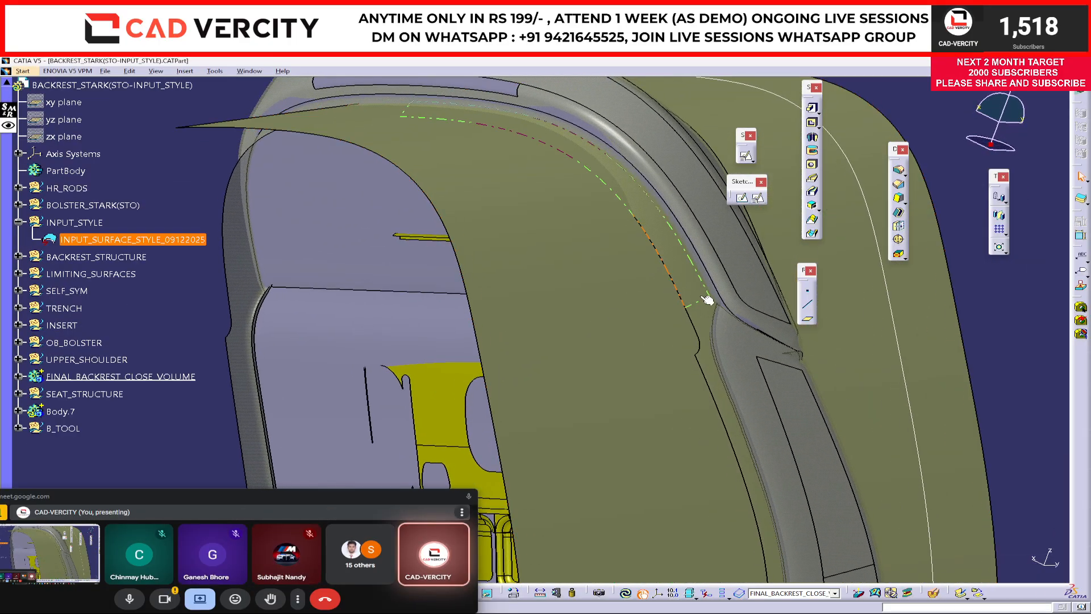
pyautogui.middleClick(712, 304)
pyautogui.moveTo(532, 324); pyautogui.dragTo(475, 300, button='middle')
pyautogui.click(558, 279)
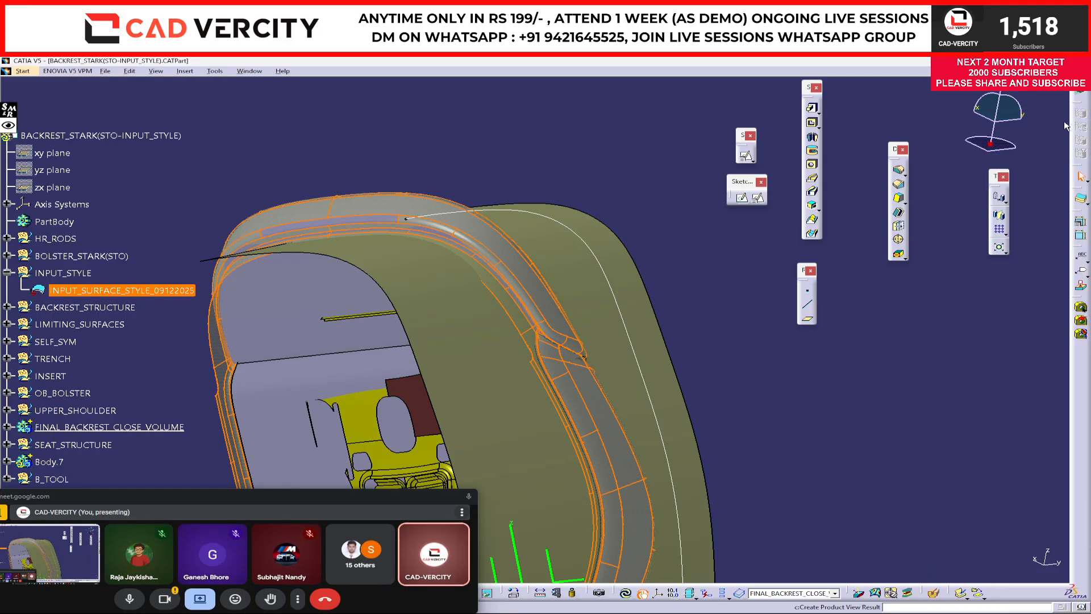
pyautogui.rightClick(1081, 122)
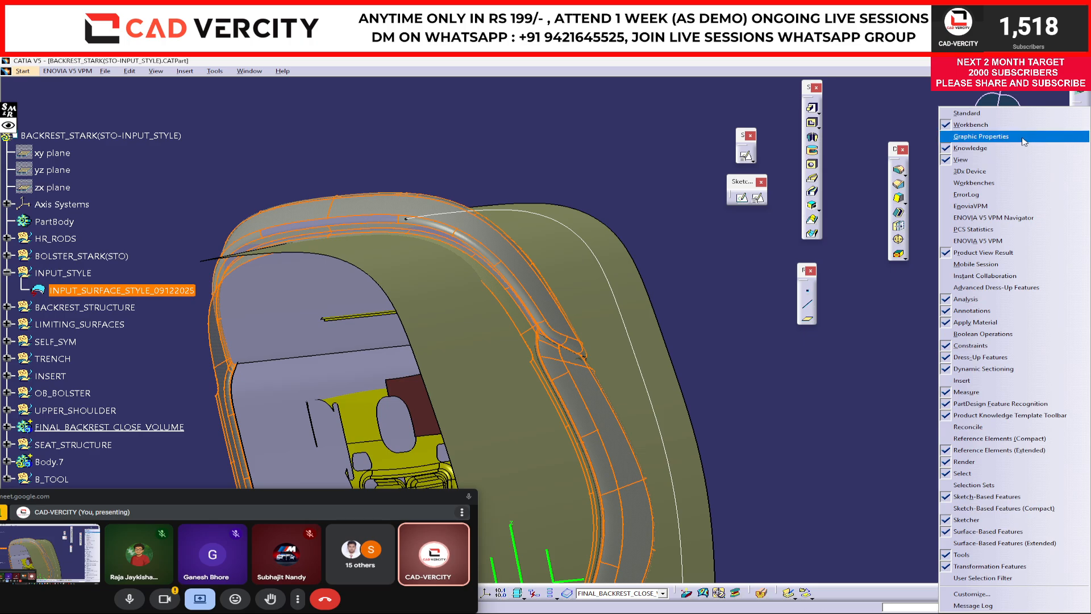
pyautogui.click(977, 138)
pyautogui.scroll(1, 524, 329)
pyautogui.moveTo(524, 329); pyautogui.dragTo(530, 307, button='middle')
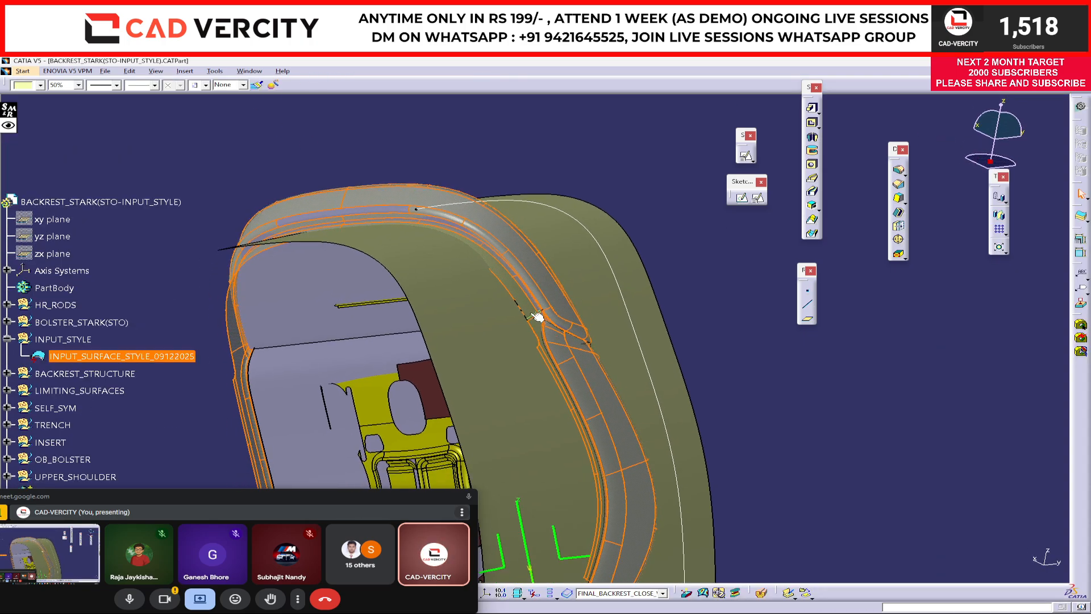
# Set the INPUT_SURFACE_STYLE_09122025 surface to 100% opacity and colour it dark green
pyautogui.click(260, 179)
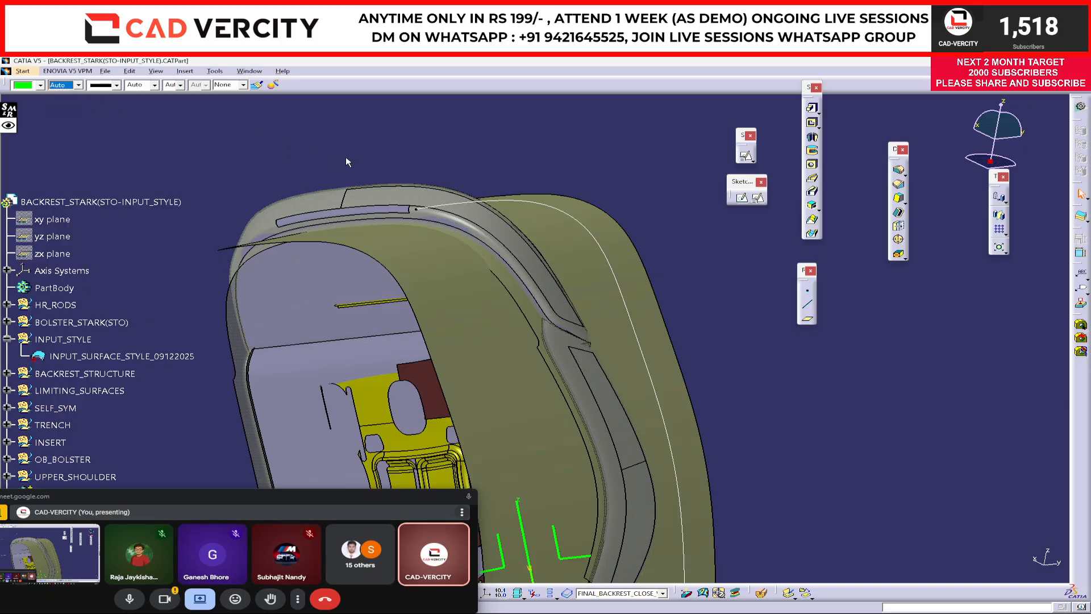
pyautogui.click(242, 273)
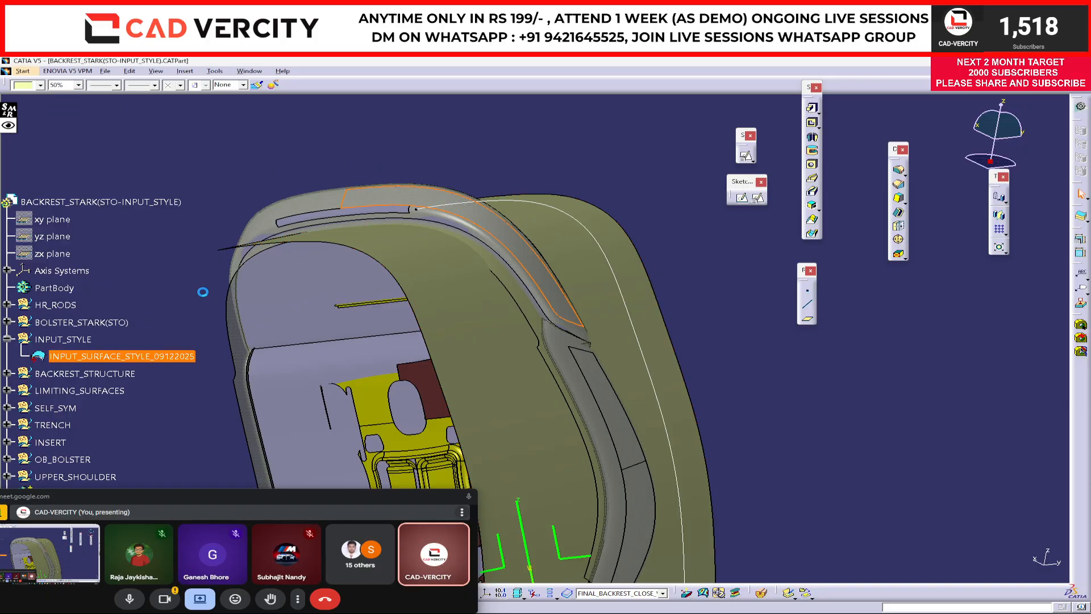
pyautogui.click(95, 359)
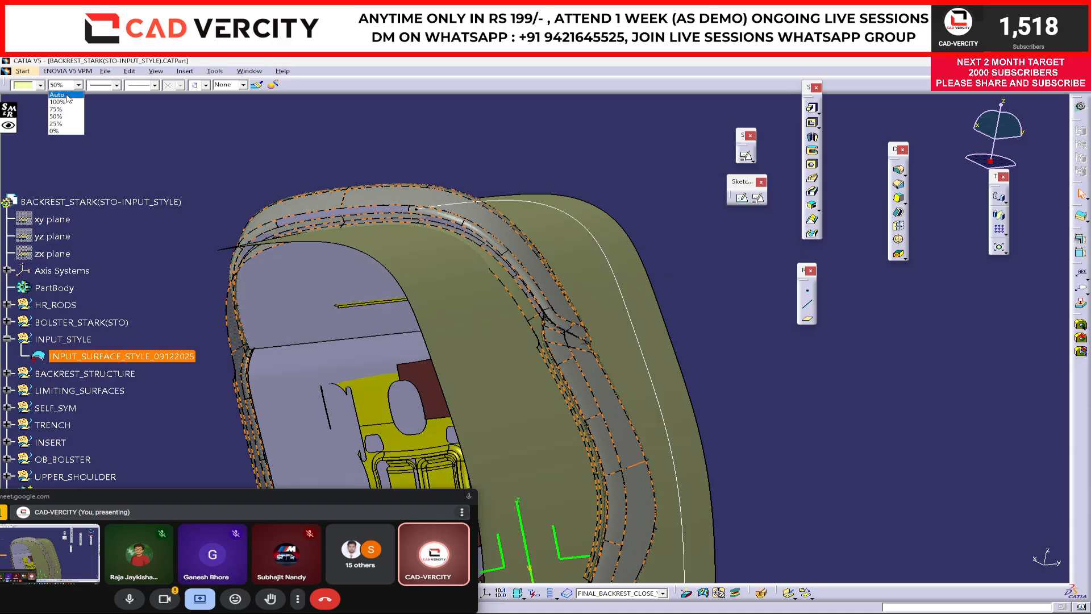
pyautogui.click(64, 101)
pyautogui.click(157, 272)
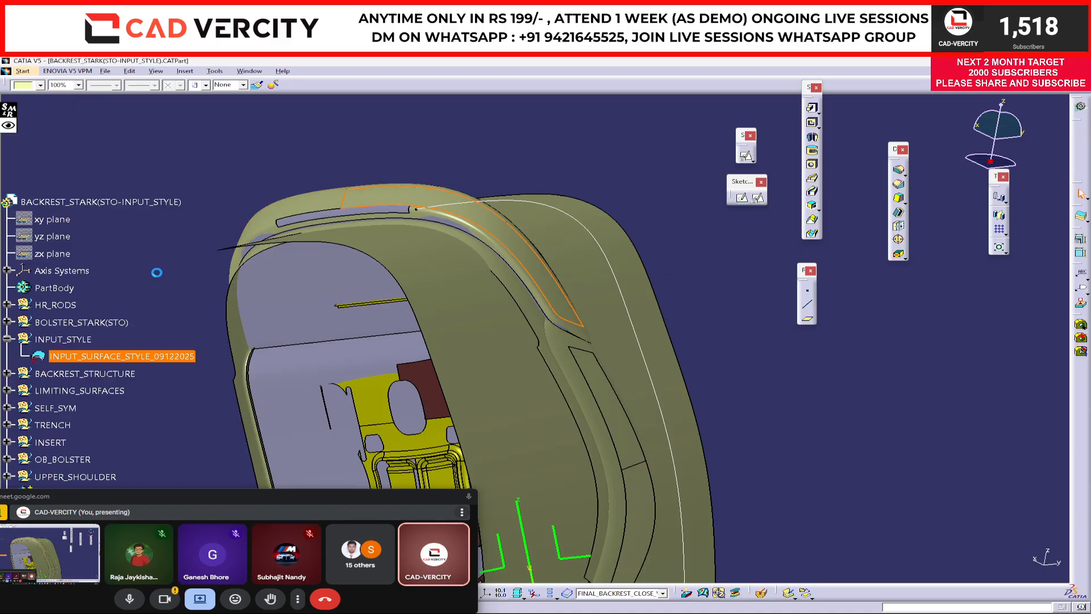
pyautogui.click(110, 351)
pyautogui.click(40, 85)
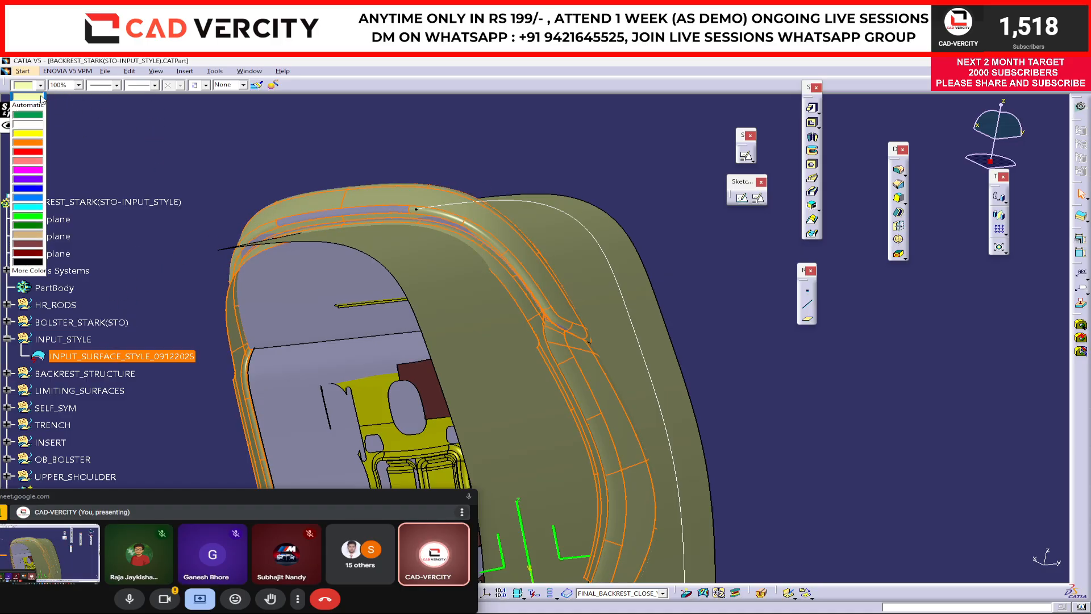
pyautogui.click(31, 227)
pyautogui.click(642, 222)
# Open the sketch of the backrest outline, examine its spline along the upper edge, and leave the sketch
pyautogui.moveTo(642, 222); pyautogui.dragTo(464, 336, button='middle')
pyautogui.moveTo(546, 332); pyautogui.dragTo(558, 186, button='middle')
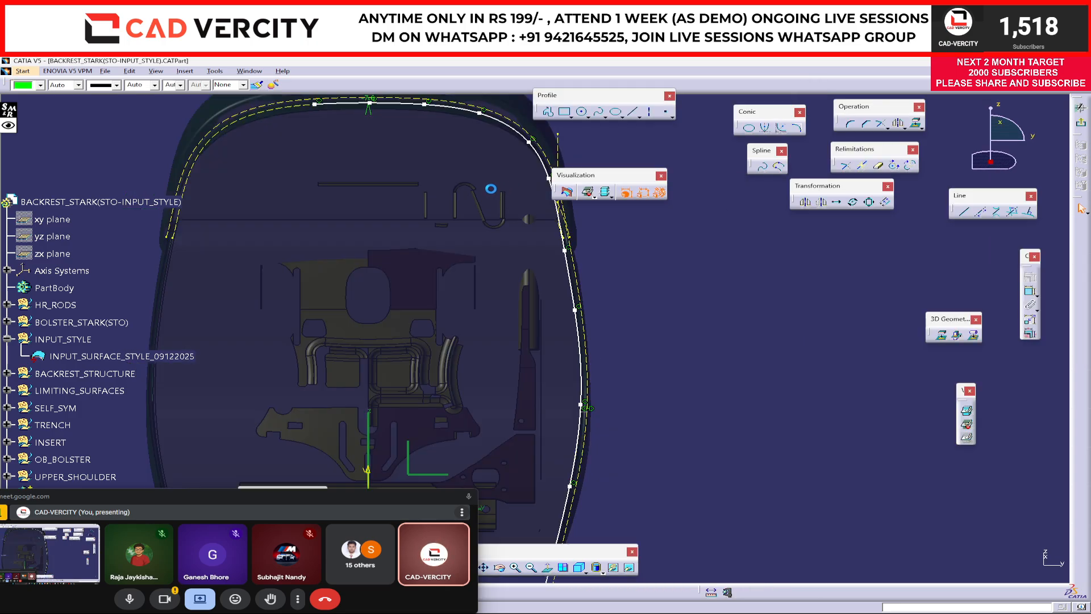
pyautogui.moveTo(399, 124)
pyautogui.mouseDown(button='middle')
pyautogui.moveTo(541, 329)
pyautogui.moveTo(606, 226)
pyautogui.moveTo(602, 202)
pyautogui.mouseUp(button='middle')
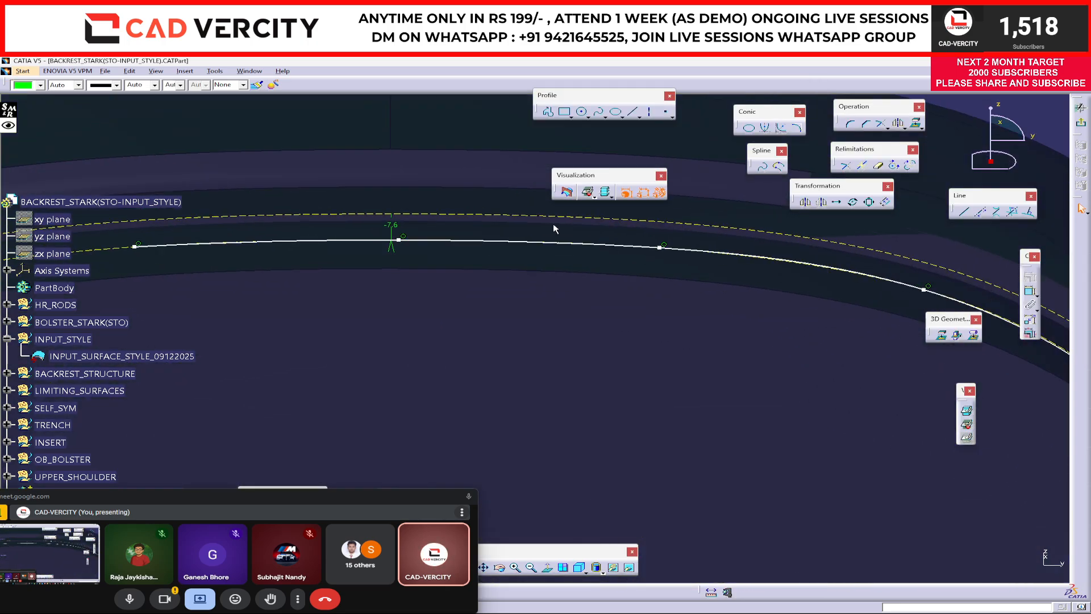
pyautogui.moveTo(387, 227)
pyautogui.mouseDown(button='middle')
pyautogui.moveTo(629, 402)
pyautogui.moveTo(577, 246)
pyautogui.moveTo(579, 188)
pyautogui.mouseUp(button='middle')
pyautogui.moveTo(737, 290)
pyautogui.mouseDown(button='middle')
pyautogui.moveTo(578, 286)
pyautogui.moveTo(619, 249)
pyautogui.moveTo(631, 384)
pyautogui.mouseUp(button='middle')
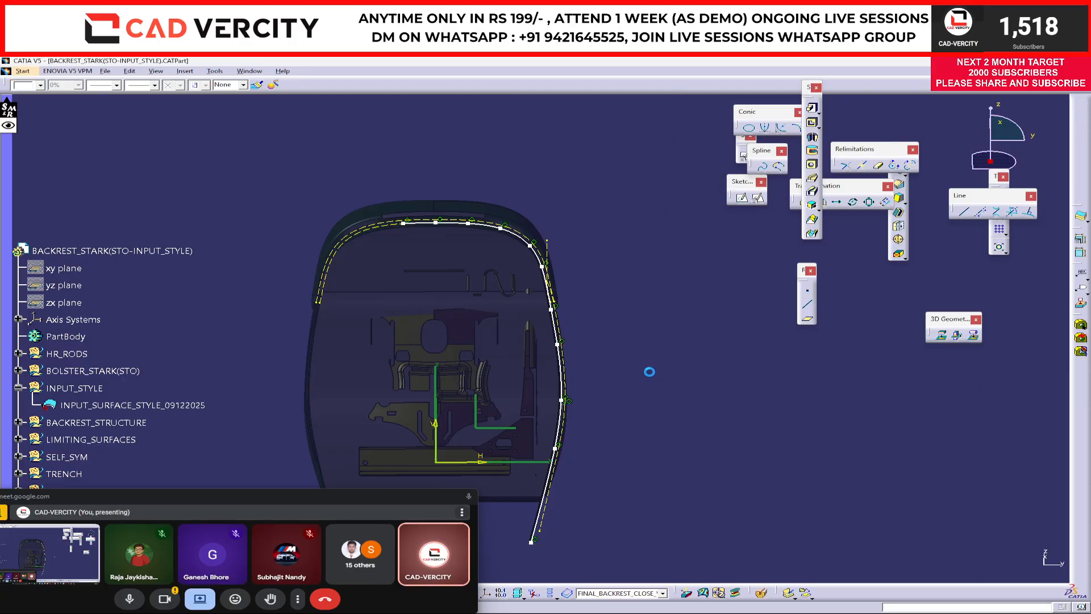
# Hide the INPUT_SURFACE_STYLE_09122025 surface and examine the limiting surfaces and seat structure behind it
pyautogui.moveTo(637, 367); pyautogui.dragTo(656, 331, button='middle')
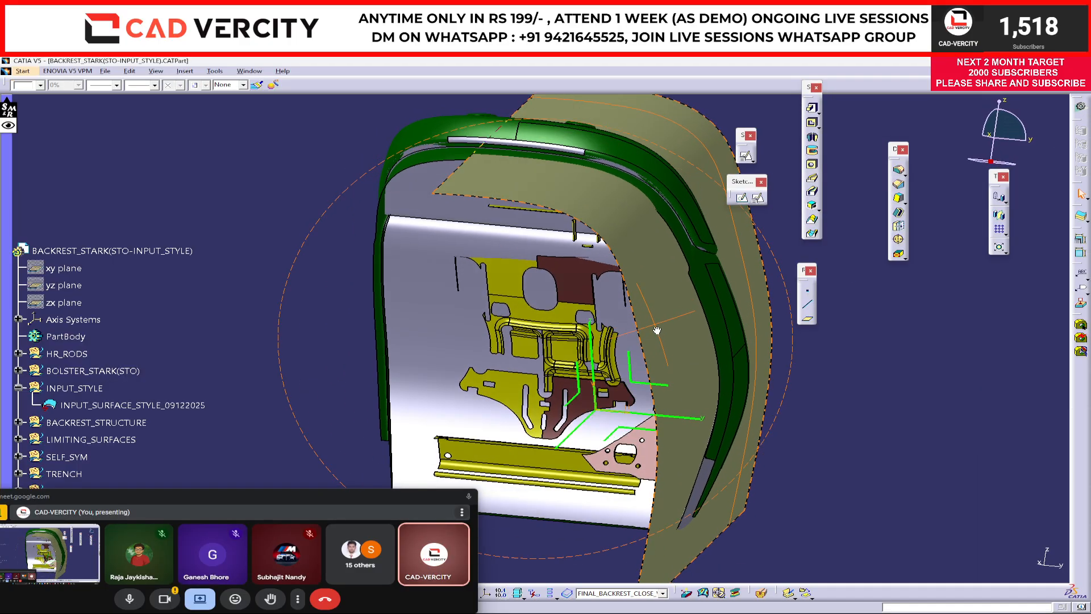
pyautogui.moveTo(572, 330); pyautogui.dragTo(498, 317, button='middle')
pyautogui.moveTo(607, 264); pyautogui.dragTo(574, 295, button='middle')
pyautogui.click(127, 405)
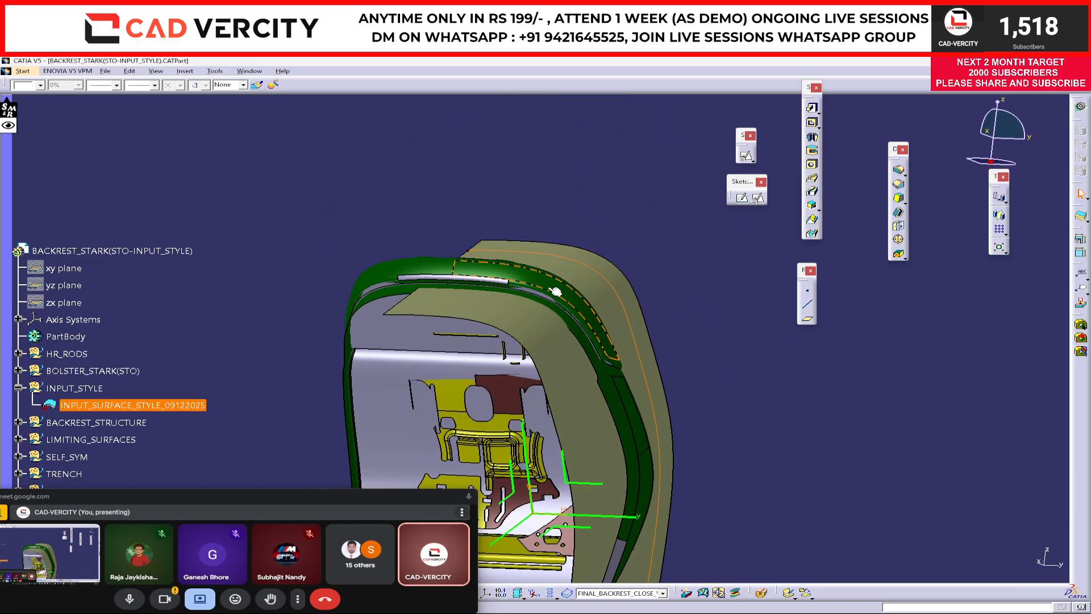
pyautogui.press('space')
pyautogui.moveTo(640, 287); pyautogui.dragTo(540, 423, button='middle')
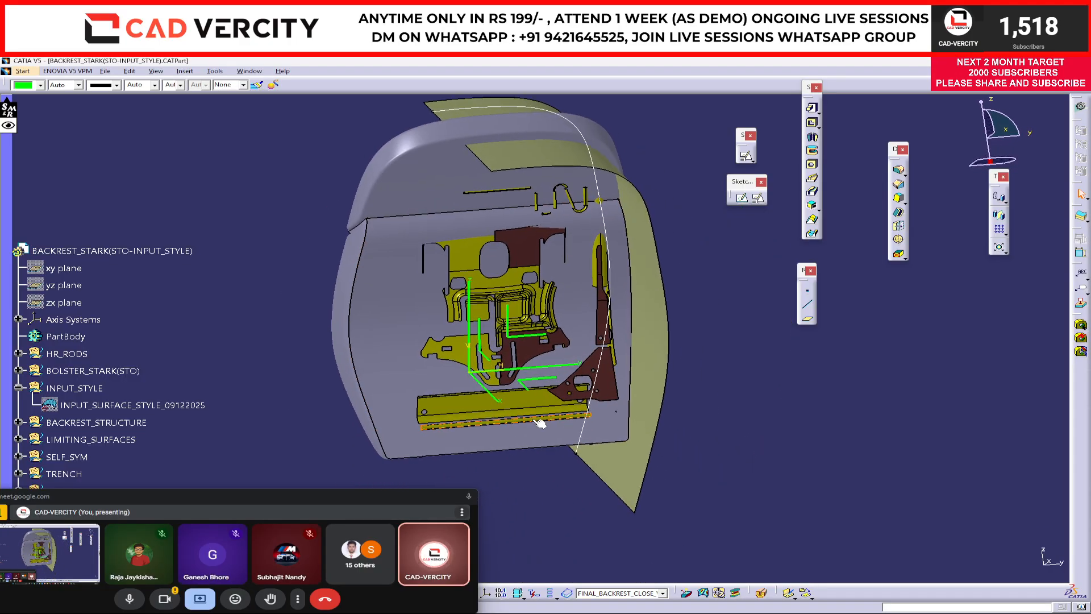
pyautogui.moveTo(654, 390); pyautogui.dragTo(605, 333, button='middle')
pyautogui.moveTo(464, 350); pyautogui.dragTo(532, 326, button='middle')
pyautogui.moveTo(442, 334); pyautogui.dragTo(546, 396, button='middle')
pyautogui.moveTo(483, 396); pyautogui.dragTo(160, 316, button='middle')
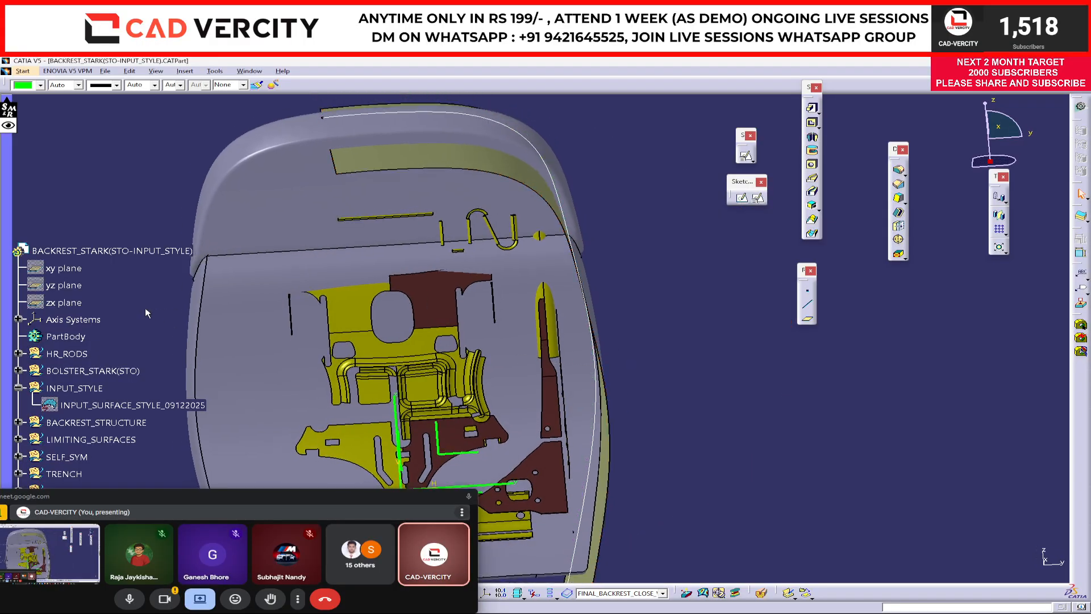
# Show the green input style surface again and cut the backrest side with dynamic sectioning to examine its cross-section
pyautogui.moveTo(435, 433); pyautogui.dragTo(452, 254, button='middle')
pyautogui.moveTo(405, 284); pyautogui.dragTo(786, 474, button='middle')
pyautogui.moveTo(563, 402); pyautogui.dragTo(532, 241, button='middle')
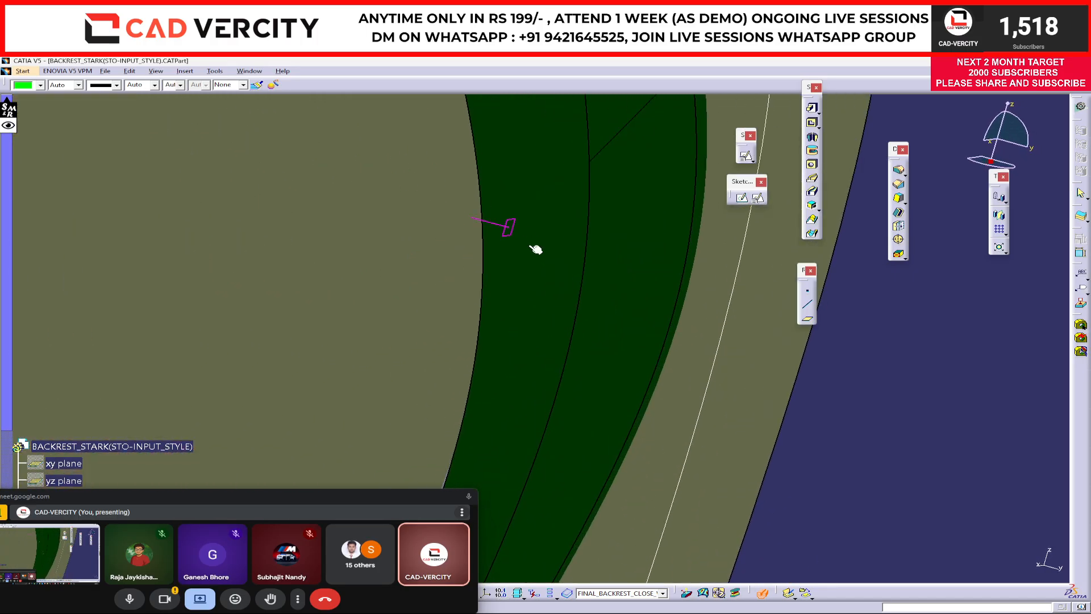
pyautogui.moveTo(591, 276); pyautogui.dragTo(636, 304, button='middle')
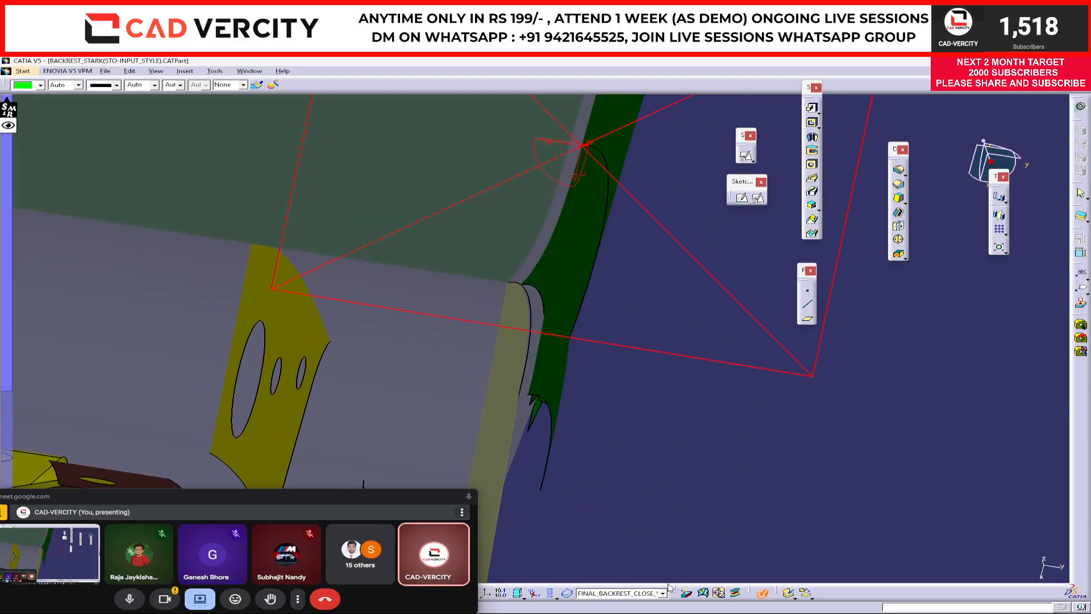
# Move the meeting window clear of the measuring tools and try to measure a distance from the green style surface
pyautogui.click(285, 499)
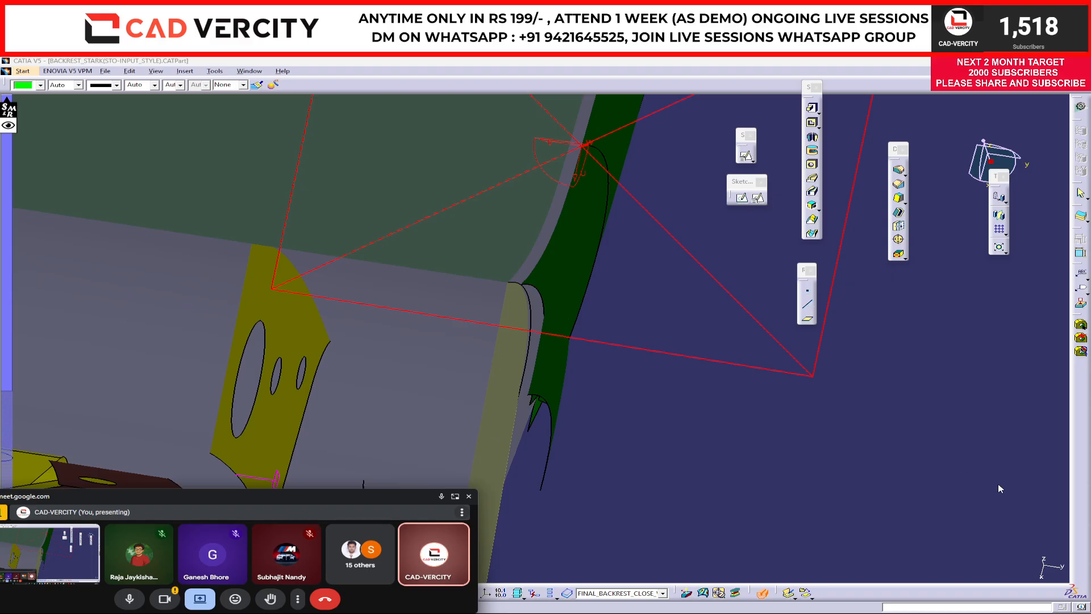
pyautogui.moveTo(392, 506); pyautogui.dragTo(964, 480)
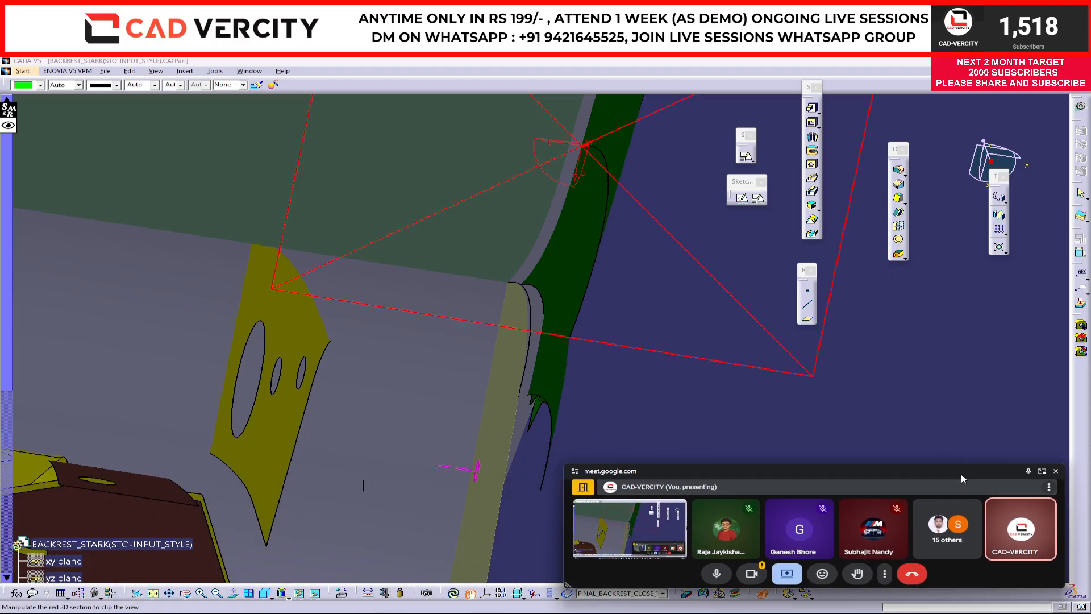
pyautogui.click(368, 593)
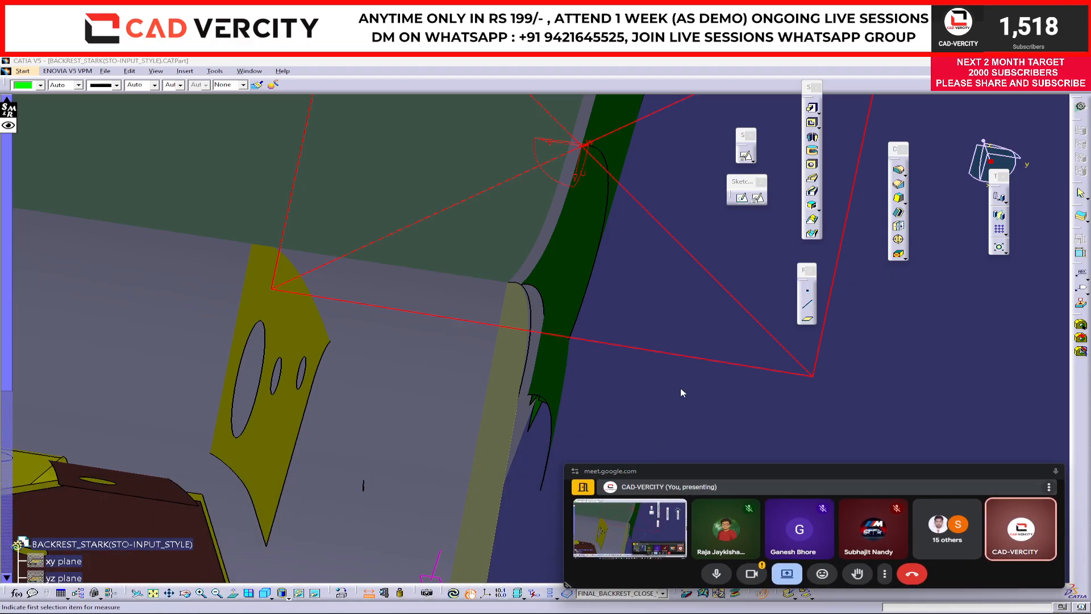
pyautogui.moveTo(641, 348); pyautogui.dragTo(594, 337, button='middle')
pyautogui.click(555, 325)
pyautogui.moveTo(503, 321); pyautogui.dragTo(608, 375, button='middle')
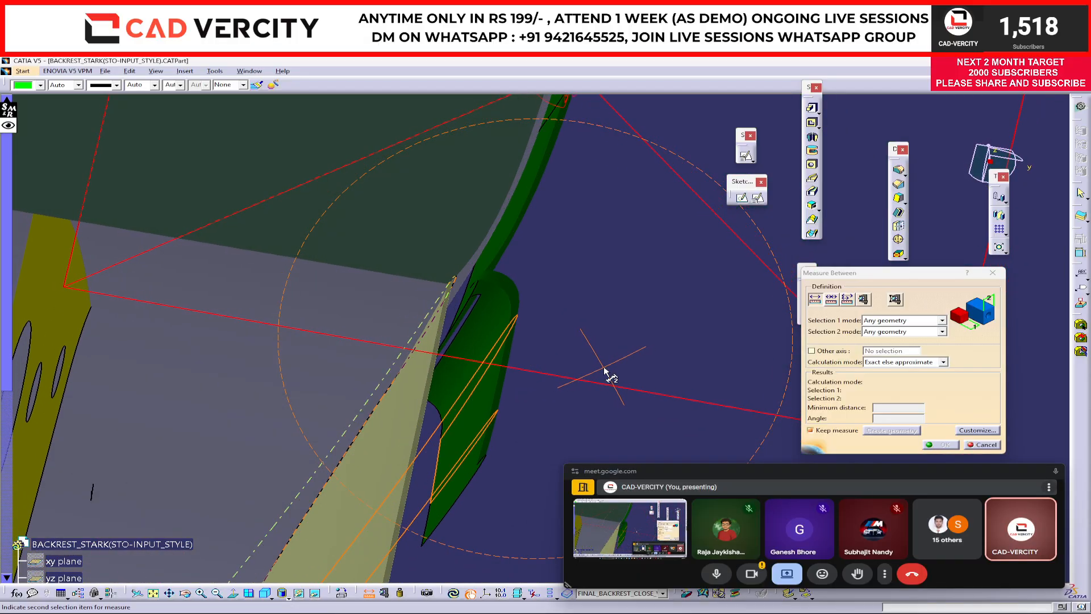
pyautogui.click(986, 277)
# Measure from the olive extruded surface to a point on the green style surface, using Surface only and Picking point selection modes
pyautogui.click(372, 598)
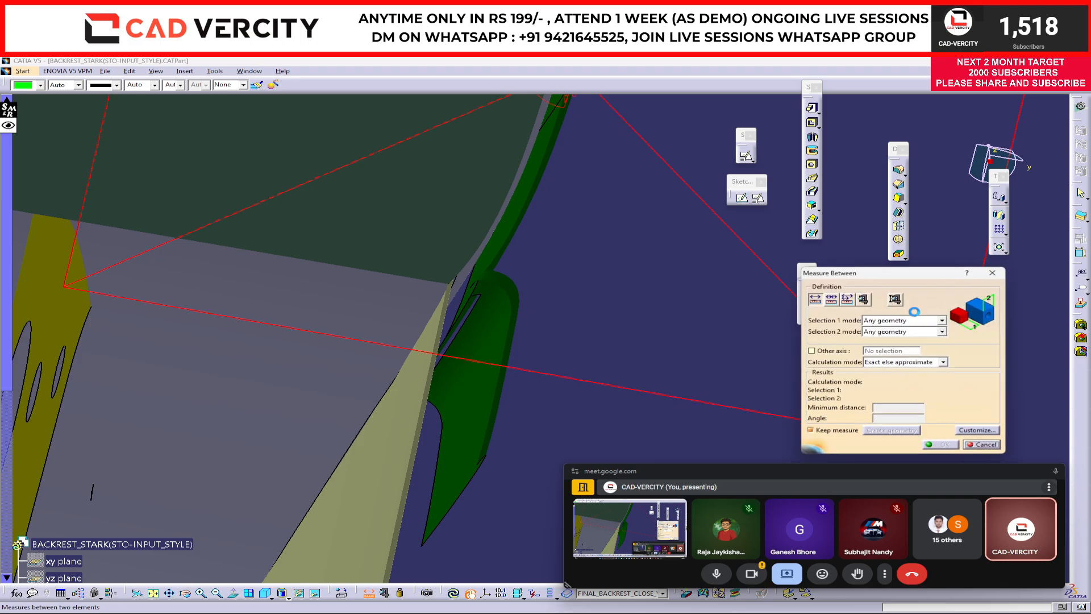
pyautogui.moveTo(546, 340); pyautogui.dragTo(500, 351, button='middle')
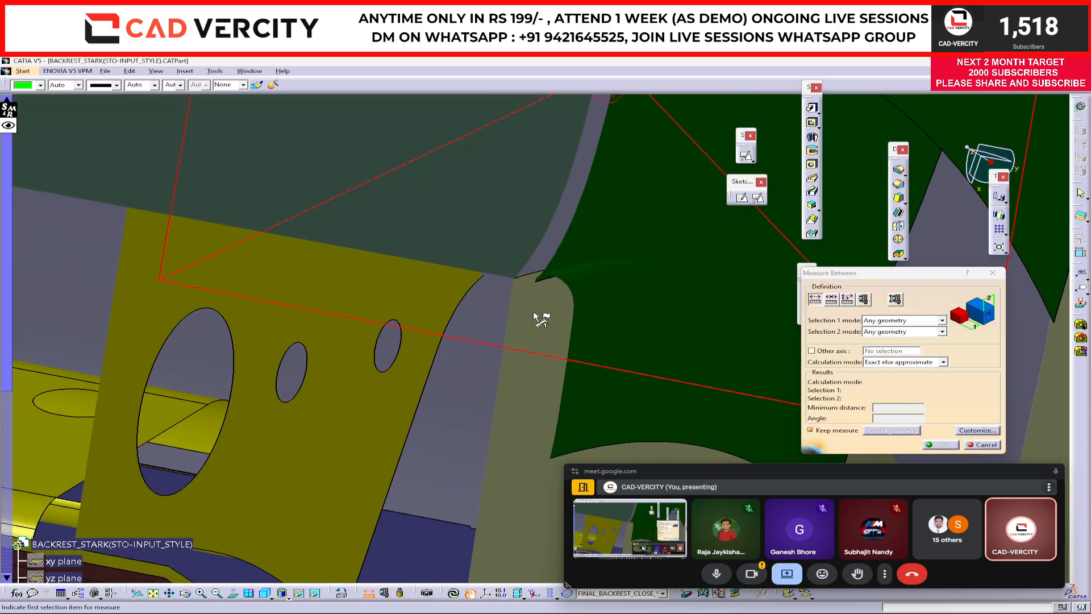
pyautogui.click(899, 320)
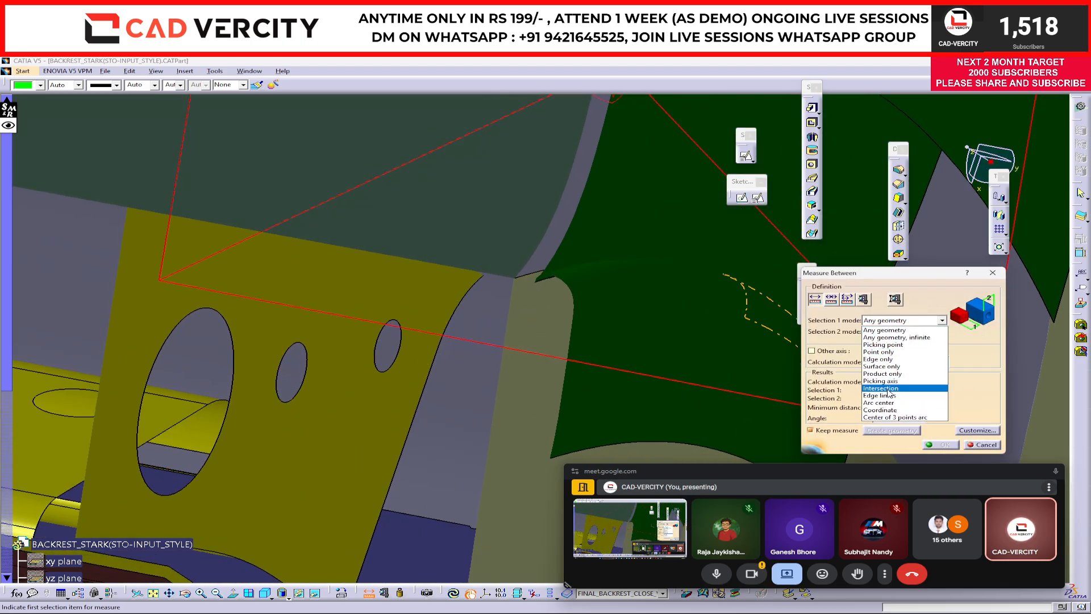
pyautogui.click(894, 366)
pyautogui.click(898, 331)
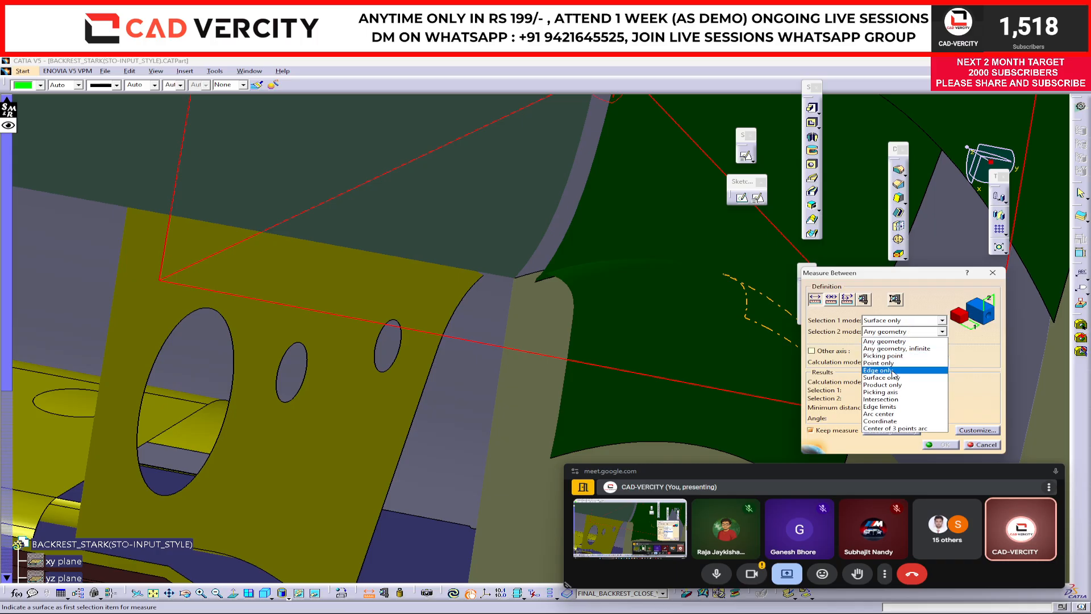
pyautogui.click(886, 356)
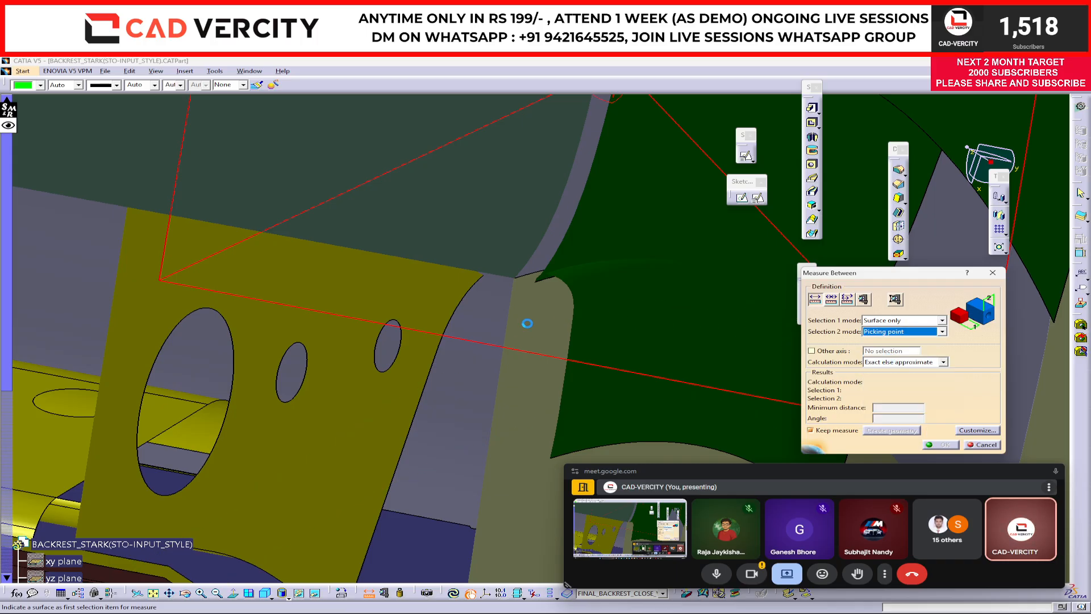
pyautogui.click(539, 318)
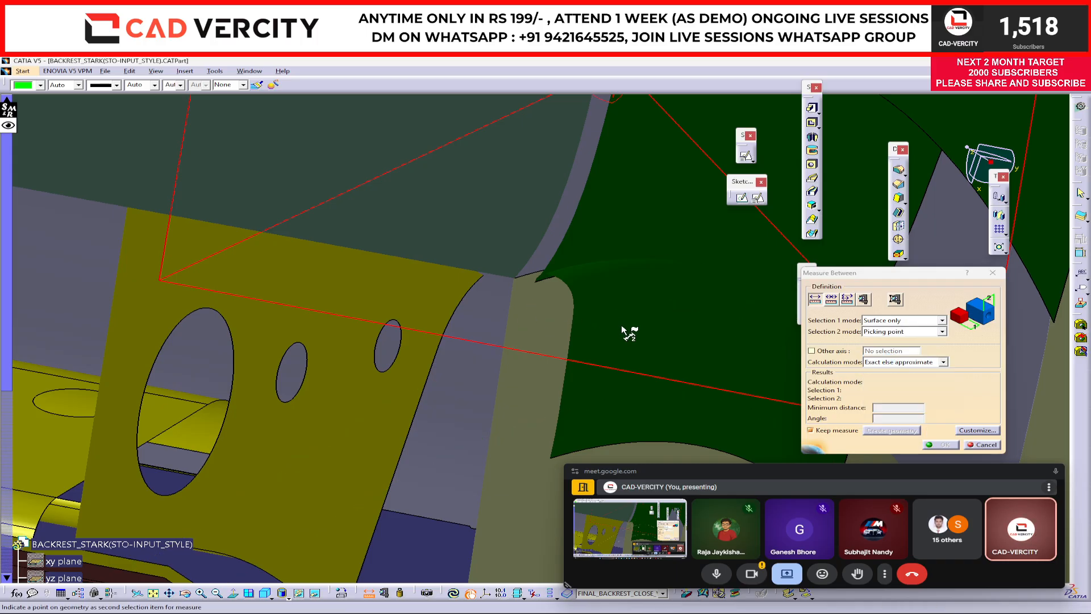
pyautogui.click(628, 305)
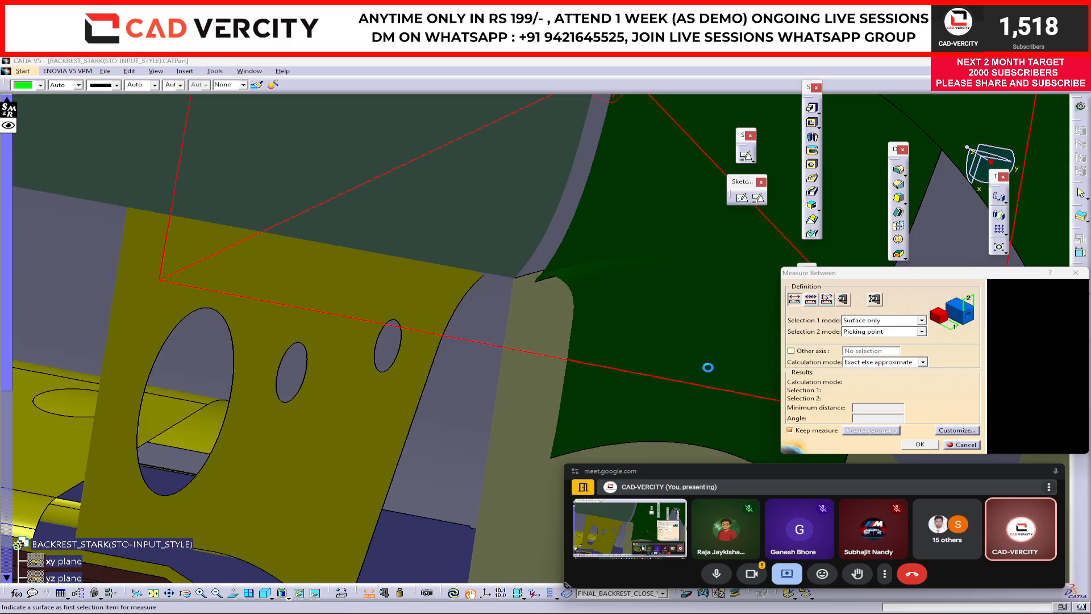
pyautogui.moveTo(584, 349); pyautogui.dragTo(565, 292, button='middle')
pyautogui.press('Escape')
# Hide the INPUT_SURFACE_STYLE_09122025 surface and open the INPUT_STYLE set in a separate tree window
pyautogui.rightClick(565, 292)
pyautogui.click(591, 296)
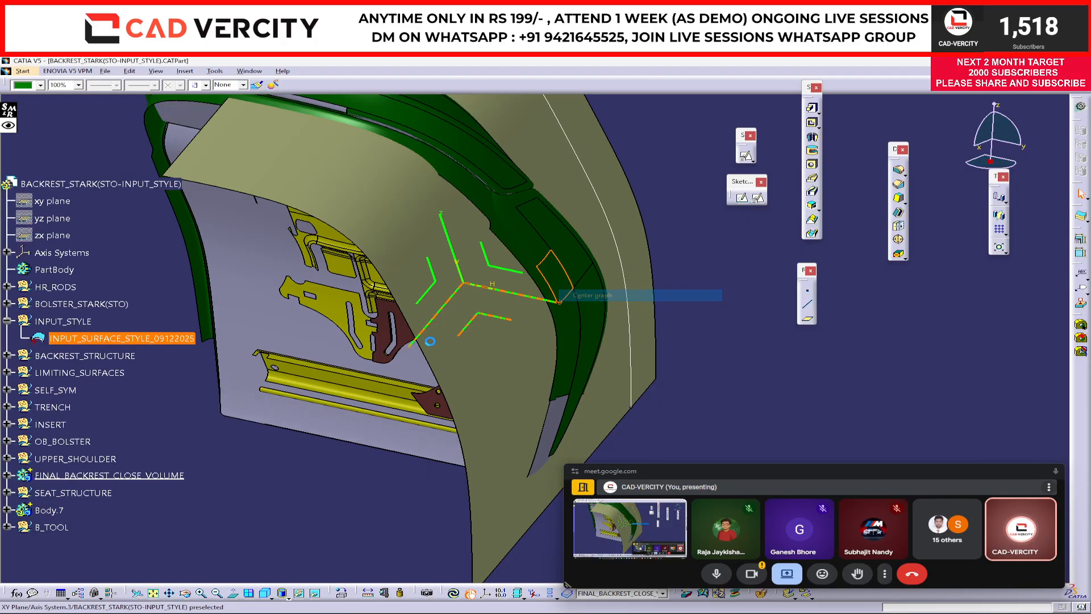
pyautogui.press('space')
pyautogui.rightClick(65, 322)
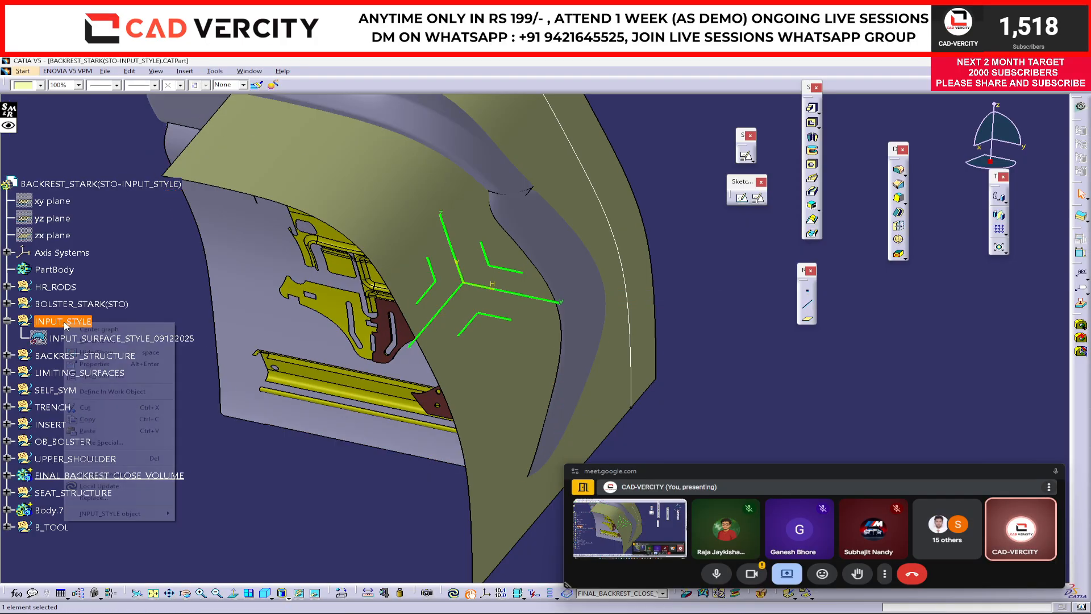
pyautogui.click(100, 375)
pyautogui.moveTo(911, 392); pyautogui.dragTo(944, 392)
# Examine how the olive extruded surface runs along the side of the backrest volume
pyautogui.moveTo(763, 396); pyautogui.dragTo(546, 369, button='middle')
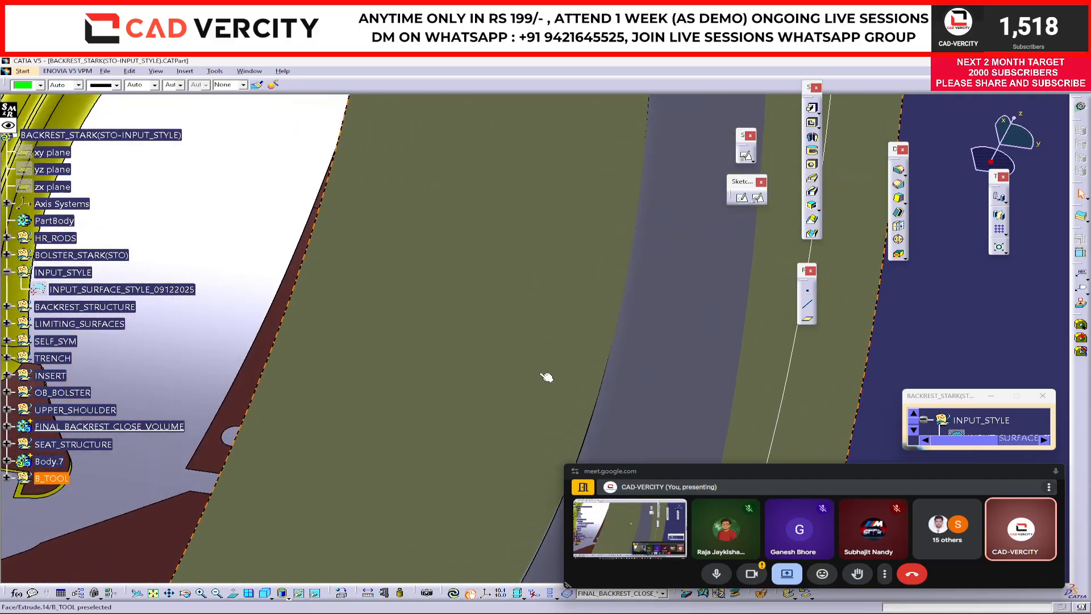
pyautogui.moveTo(526, 428); pyautogui.dragTo(509, 267, button='middle')
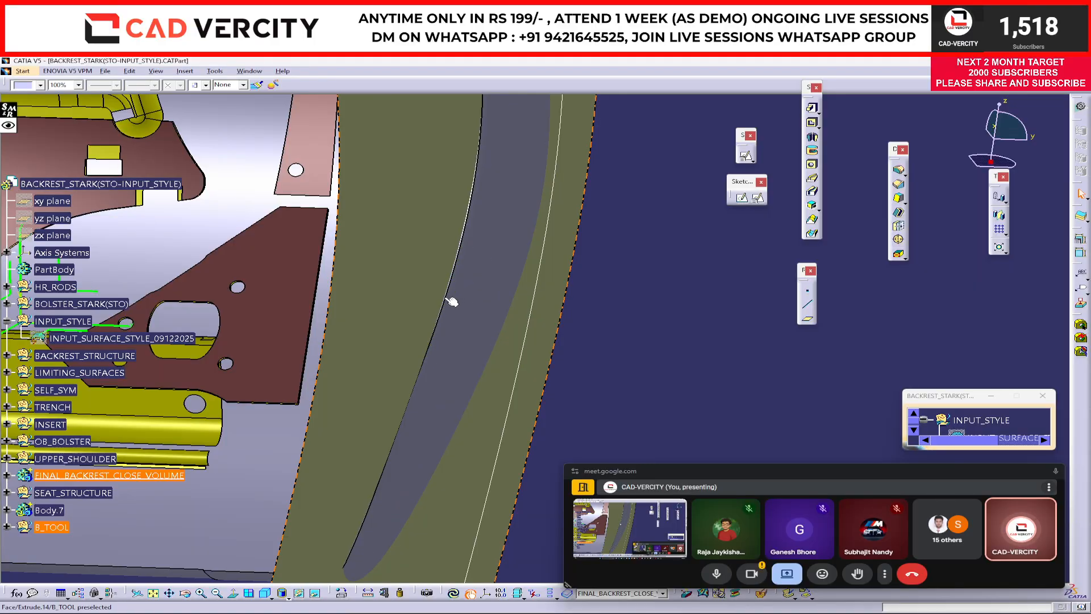
pyautogui.moveTo(455, 290); pyautogui.dragTo(522, 406, button='middle')
pyautogui.scroll(1, 457, 418)
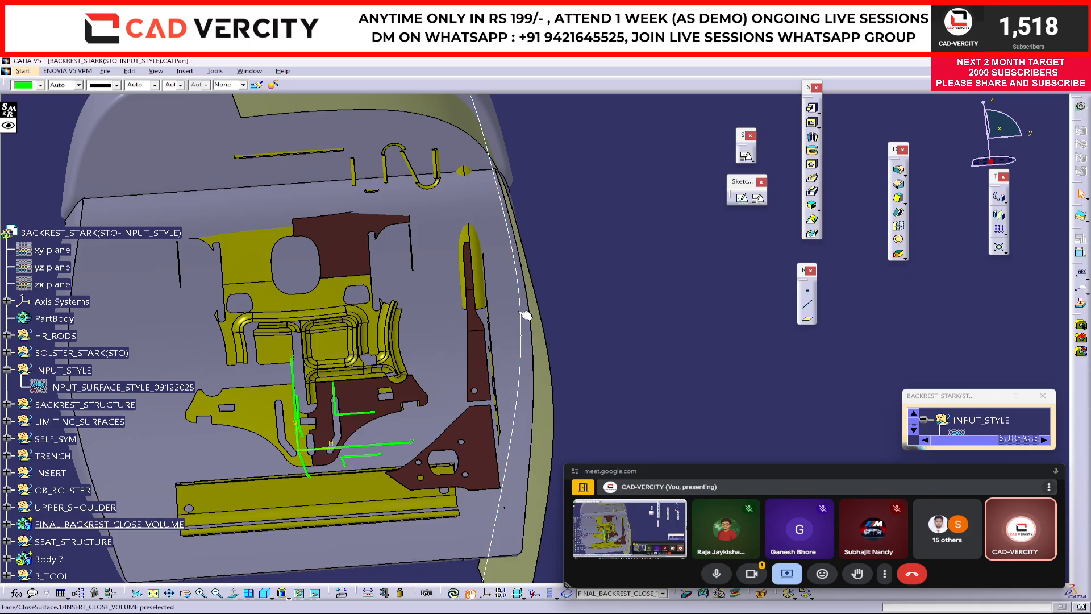
pyautogui.moveTo(575, 353); pyautogui.dragTo(545, 377, button='middle')
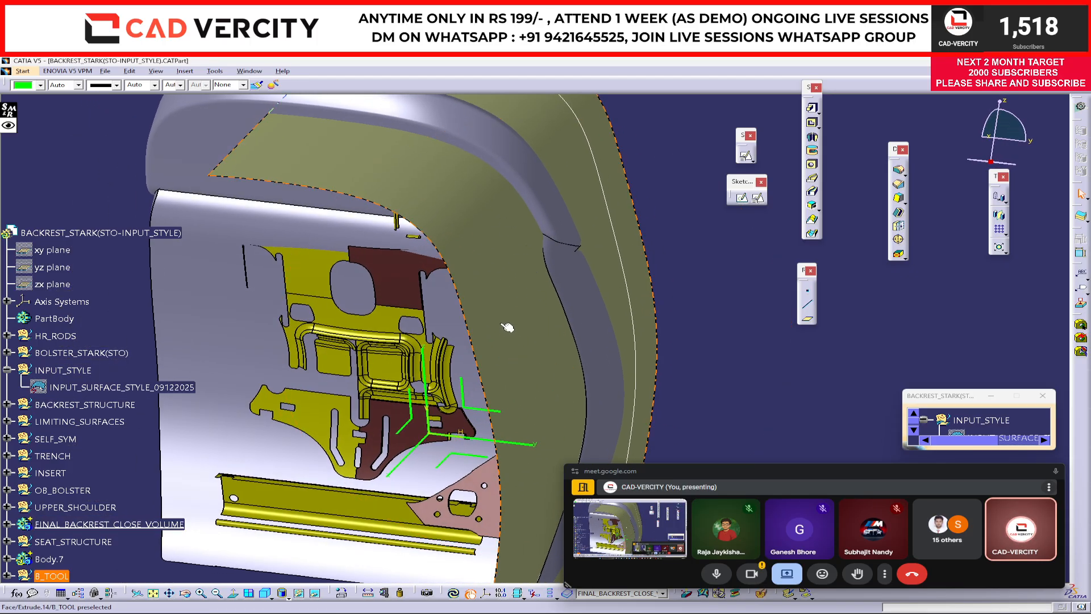
pyautogui.moveTo(512, 346); pyautogui.dragTo(562, 356, button='middle')
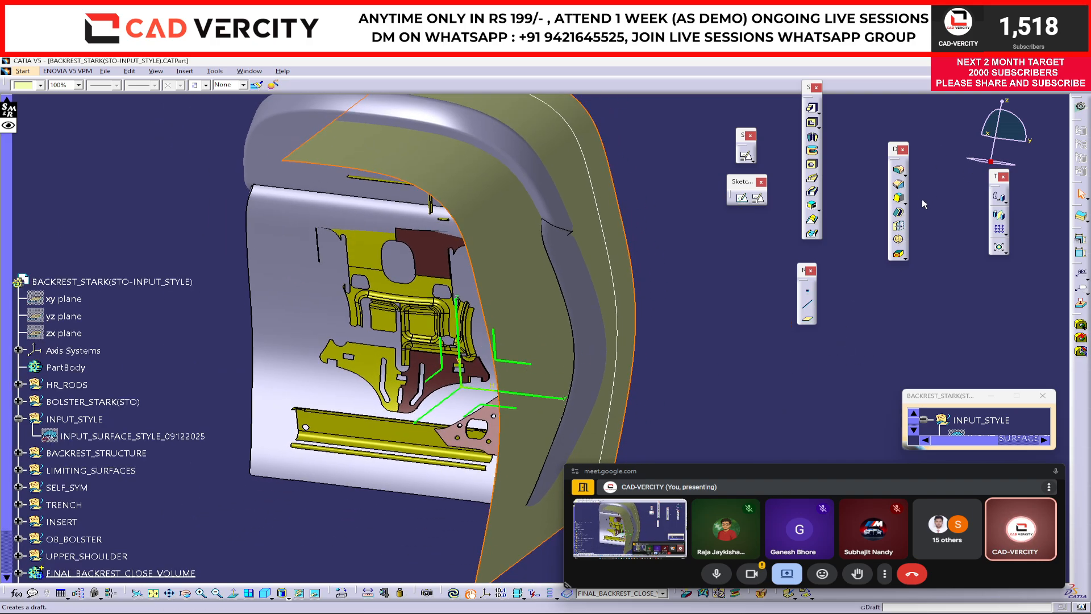
# Switch to the surface design workbench and define B_TOOL as the work object
pyautogui.hotkey('ctrl', 'g')
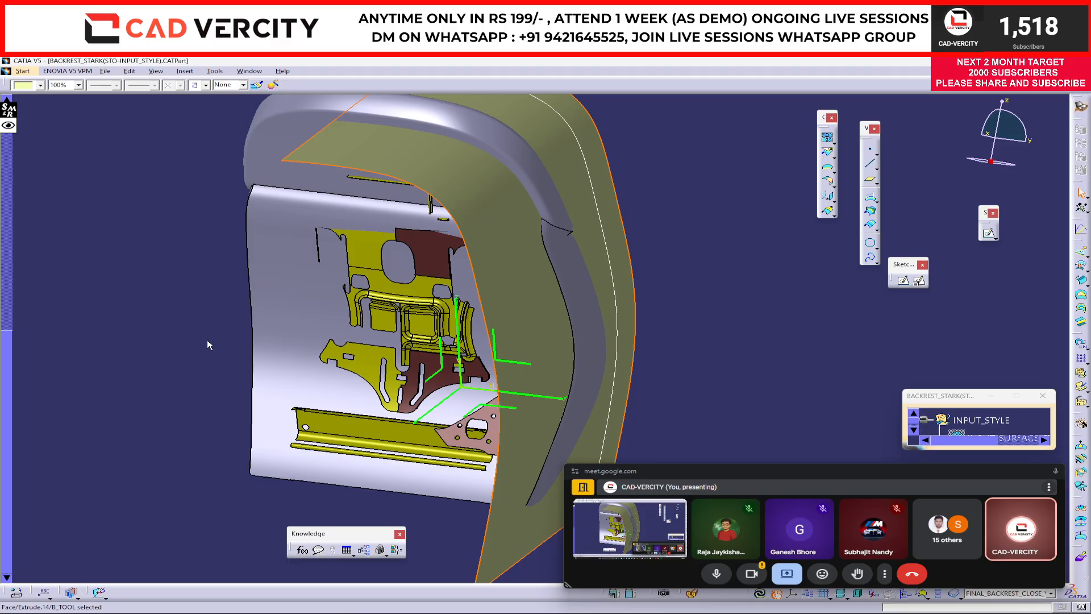
pyautogui.click(204, 384)
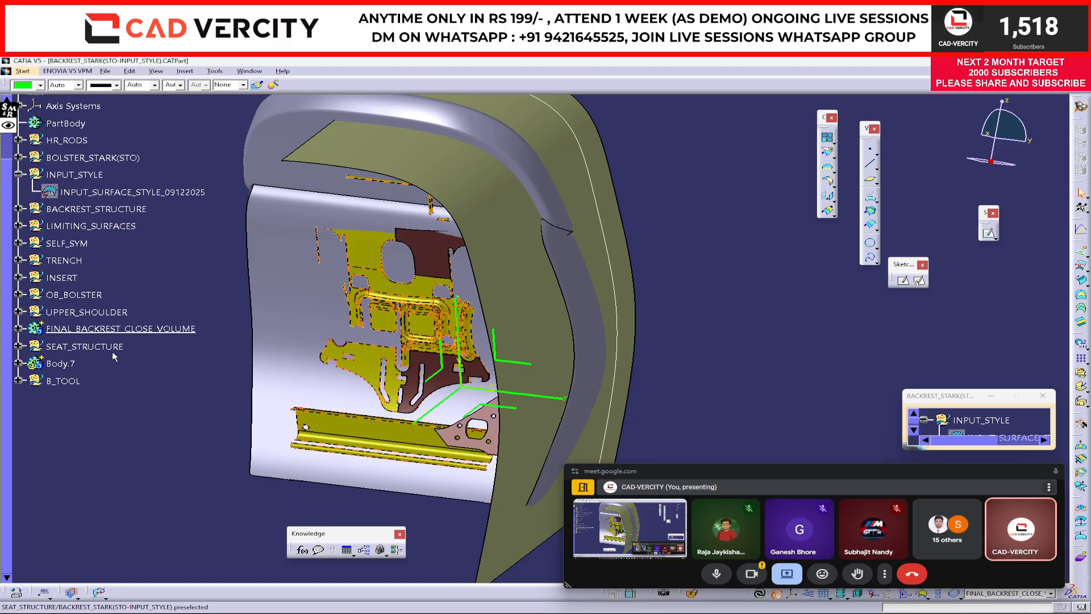
pyautogui.rightClick(67, 382)
pyautogui.click(96, 414)
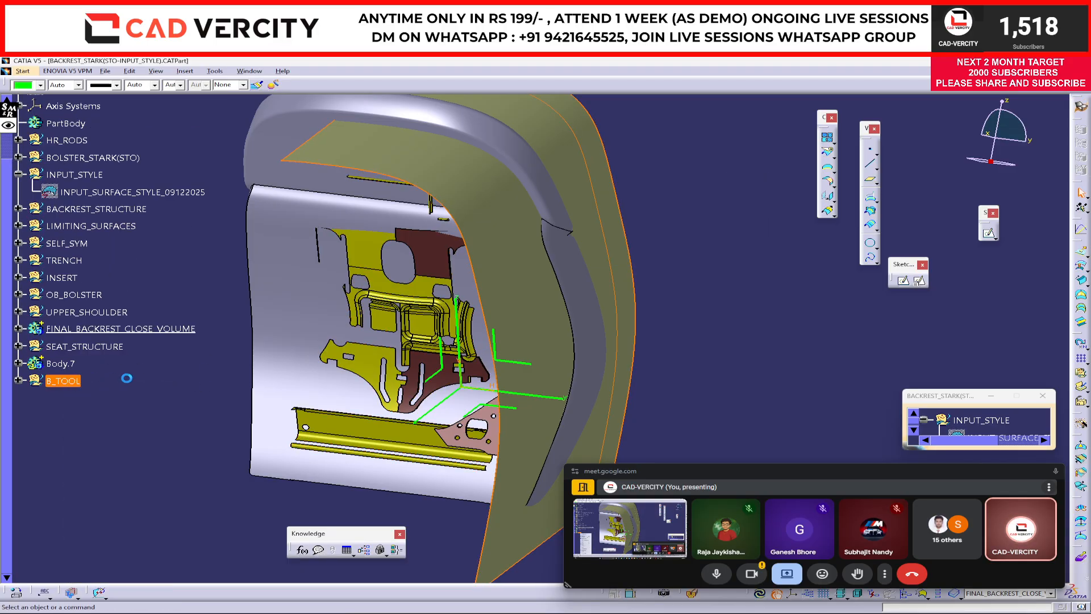
# Offset the olive Extrude.14 surface around the backrest by 5 mm
pyautogui.scroll(1, 717, 304)
pyautogui.moveTo(721, 310); pyautogui.dragTo(688, 426, button='middle')
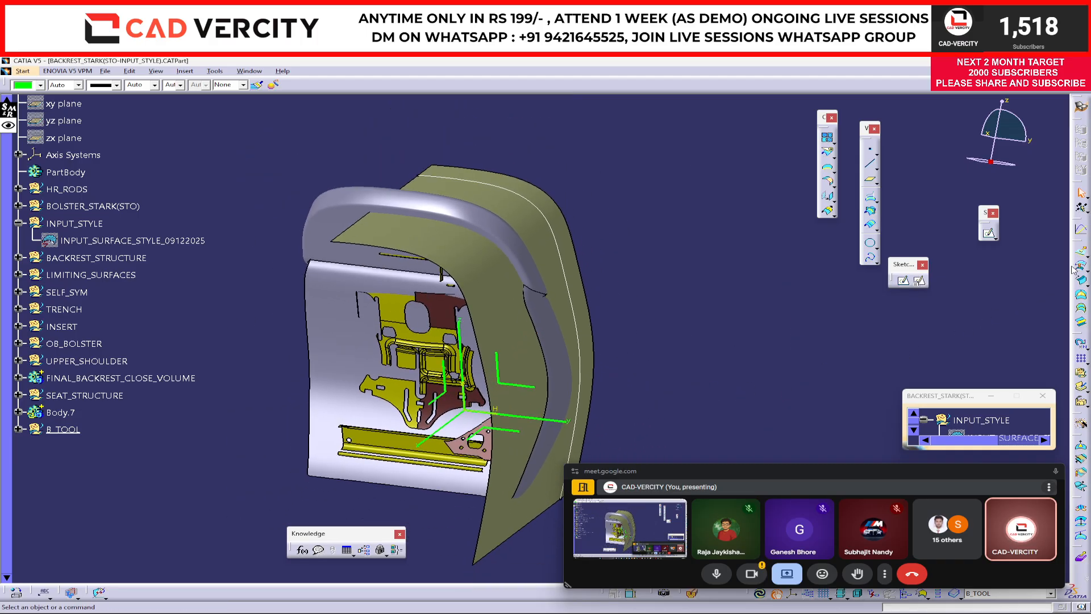
pyautogui.press('Return')
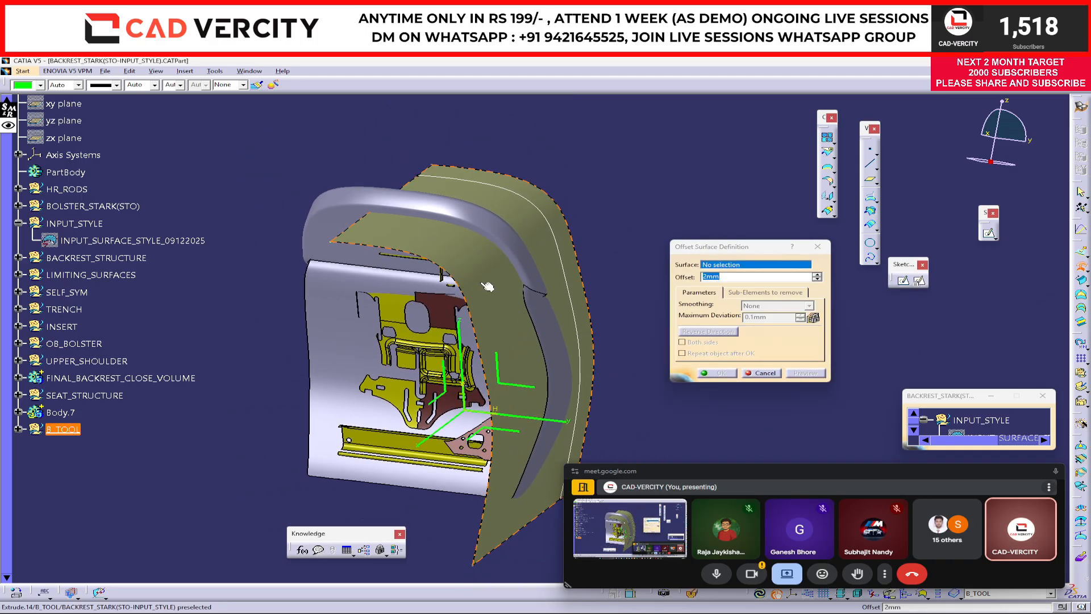
pyautogui.click(488, 287)
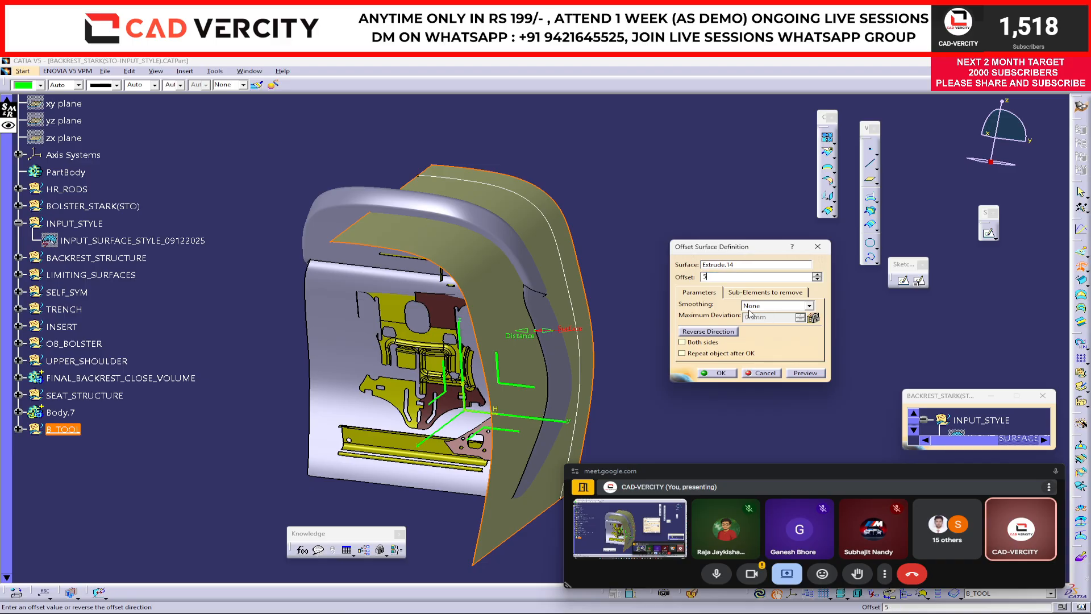
pyautogui.moveTo(544, 339); pyautogui.dragTo(650, 276, button='middle')
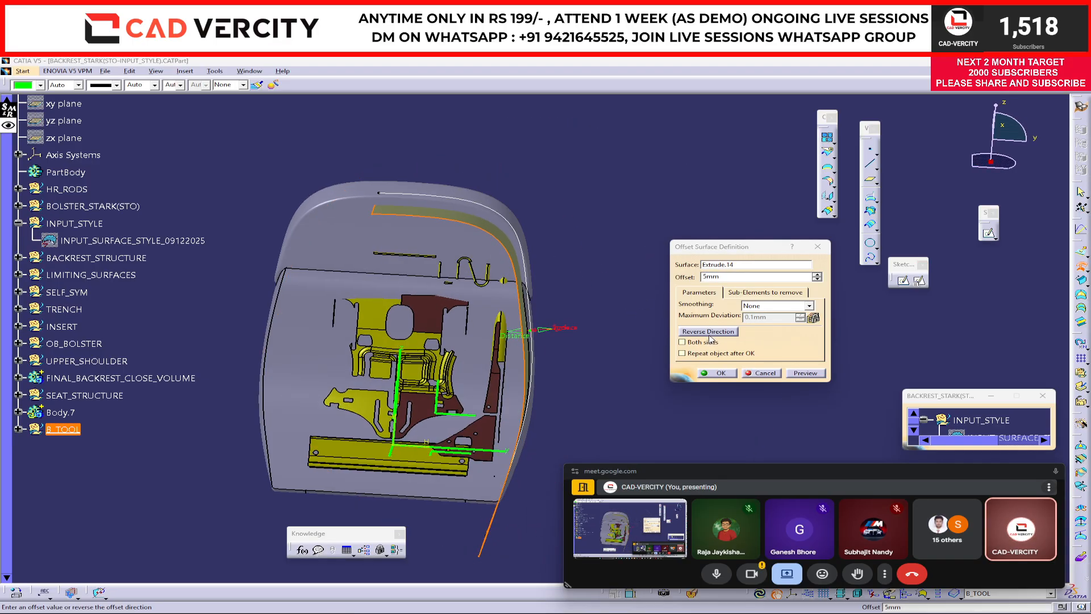
pyautogui.click(705, 373)
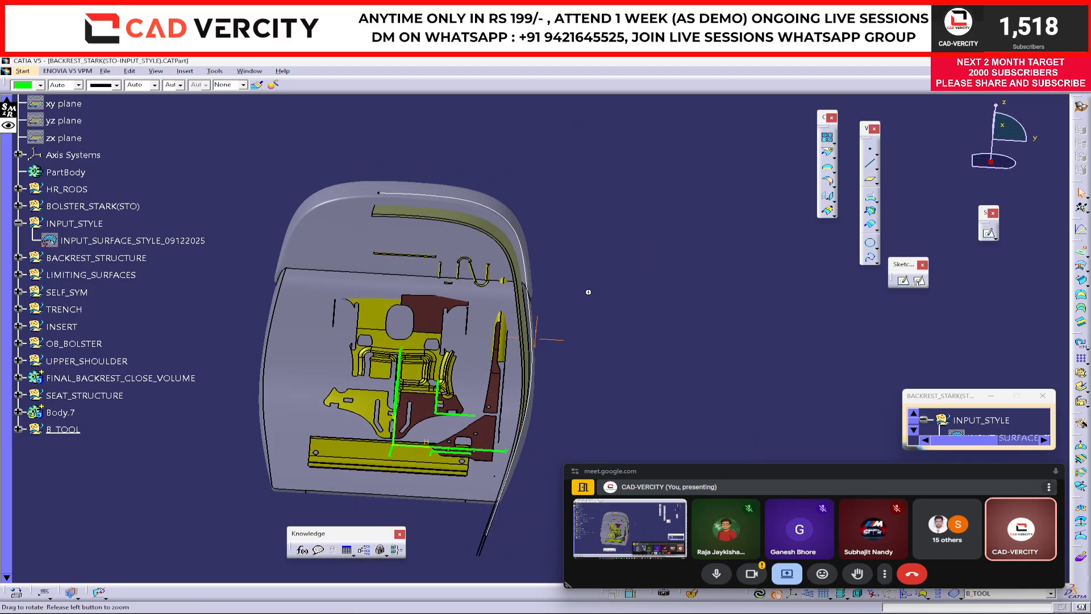
# Examine the offset surface against the backrest volume along its side and rounded upper corner
pyautogui.scroll(3, 568, 319)
pyautogui.moveTo(499, 250); pyautogui.dragTo(527, 310, button='middle')
pyautogui.moveTo(543, 397); pyautogui.dragTo(450, 534, button='middle')
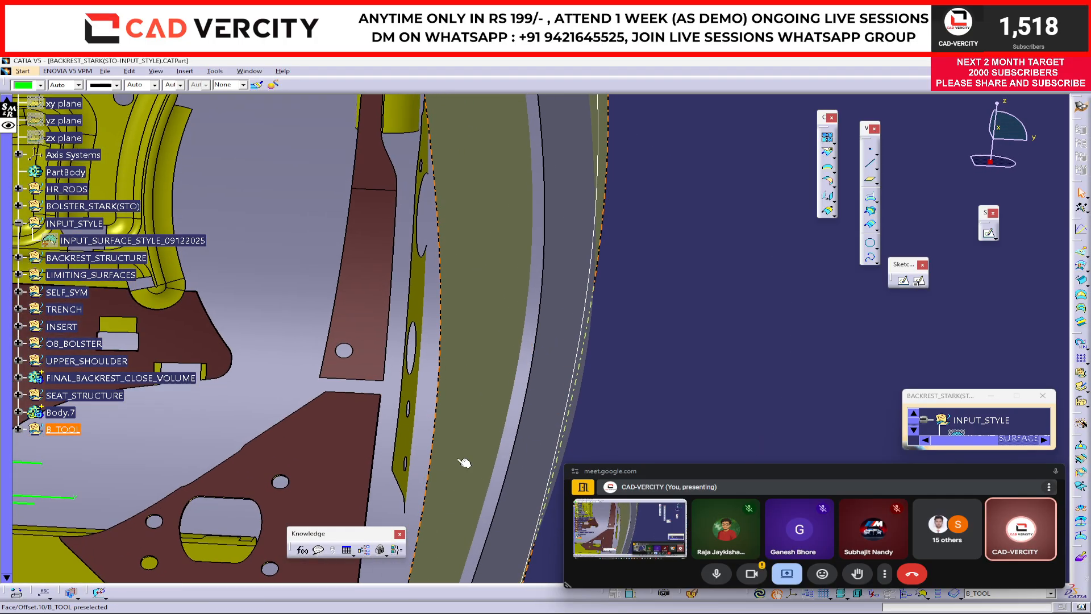
pyautogui.moveTo(516, 279); pyautogui.dragTo(511, 483, button='middle')
pyautogui.scroll(1, 489, 273)
pyautogui.moveTo(483, 171); pyautogui.dragTo(465, 295, button='middle')
pyautogui.moveTo(446, 177); pyautogui.dragTo(478, 470, button='middle')
pyautogui.moveTo(345, 336); pyautogui.dragTo(478, 355, button='middle')
pyautogui.scroll(1, 478, 355)
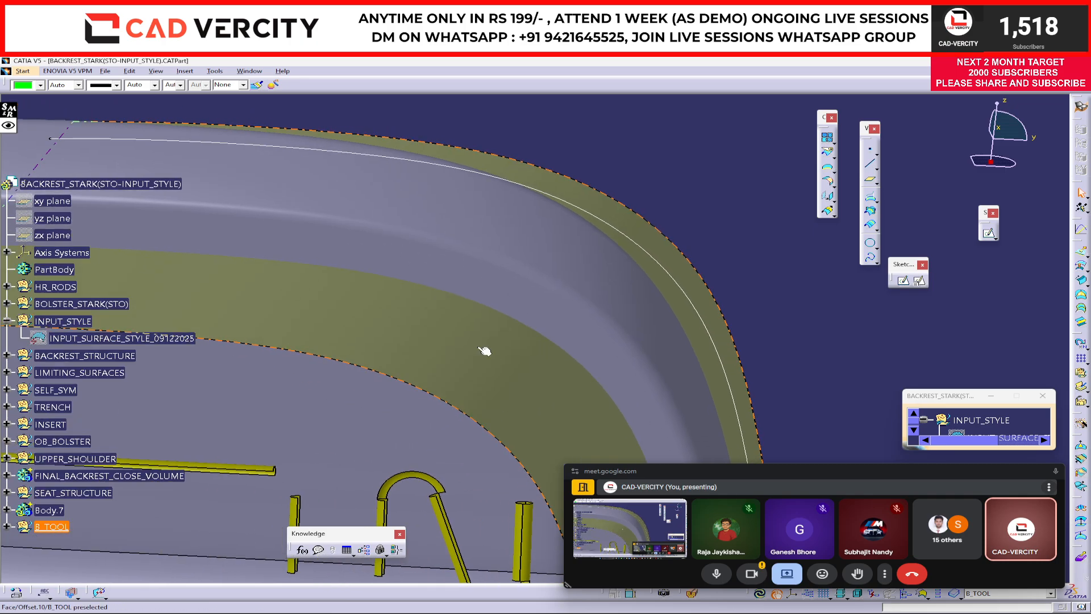
pyautogui.moveTo(319, 332); pyautogui.dragTo(512, 375, button='middle')
pyautogui.moveTo(486, 460); pyautogui.dragTo(466, 249, button='middle')
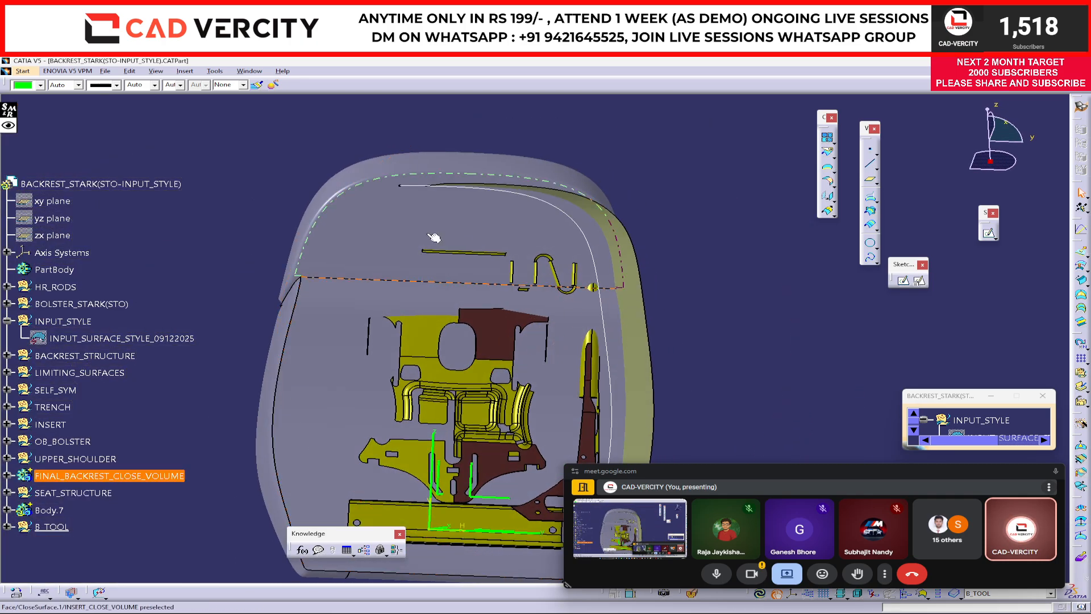
# Hide FINAL_BACKREST_CLOSE_VOLUME and examine the offset surface around the seat structure from several directions
pyautogui.moveTo(318, 341); pyautogui.dragTo(449, 243, button='middle')
pyautogui.moveTo(386, 168); pyautogui.dragTo(572, 307, button='middle')
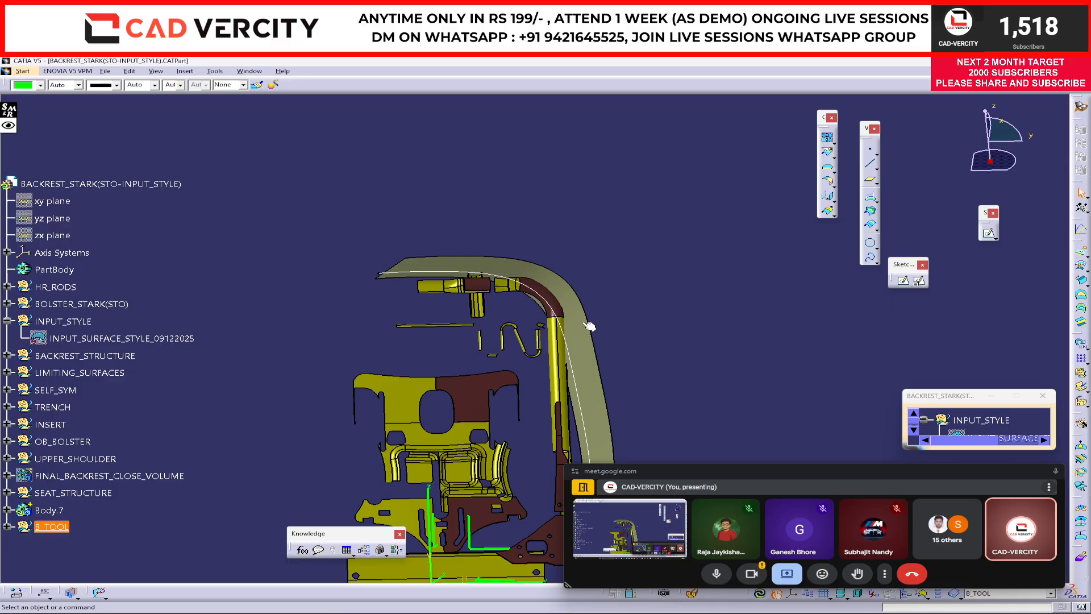
pyautogui.moveTo(595, 321)
pyautogui.mouseDown(button='middle')
pyautogui.moveTo(541, 294)
pyautogui.moveTo(597, 307)
pyautogui.mouseUp(button='middle')
pyautogui.scroll(1, 597, 307)
pyautogui.scroll(-2, 229, 411)
pyautogui.moveTo(295, 364); pyautogui.dragTo(376, 369, button='middle')
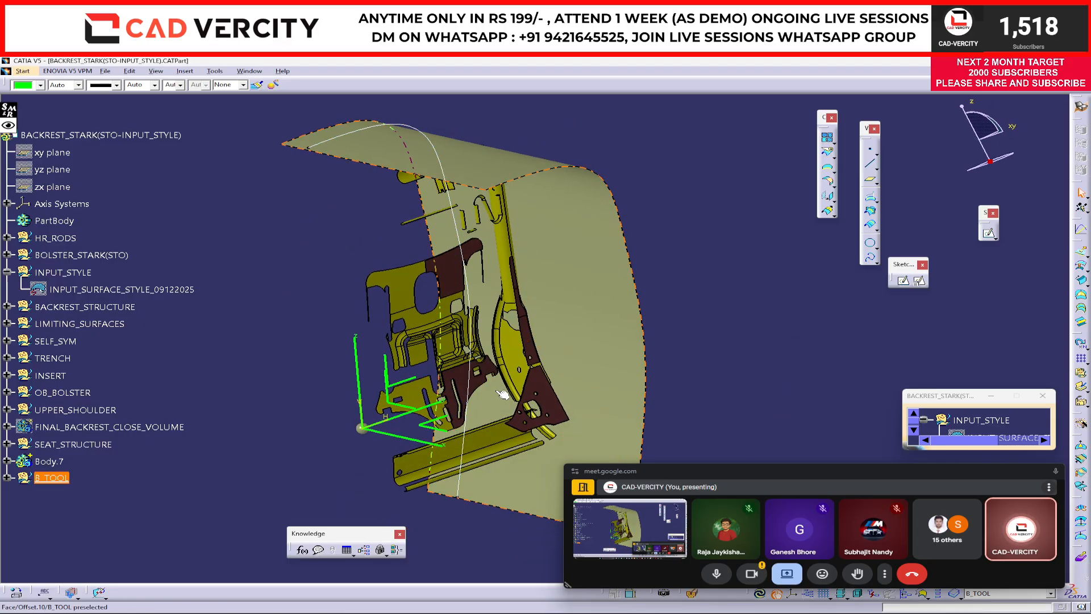
pyautogui.moveTo(527, 363); pyautogui.dragTo(490, 390, button='middle')
pyautogui.moveTo(621, 357); pyautogui.dragTo(619, 363, button='middle')
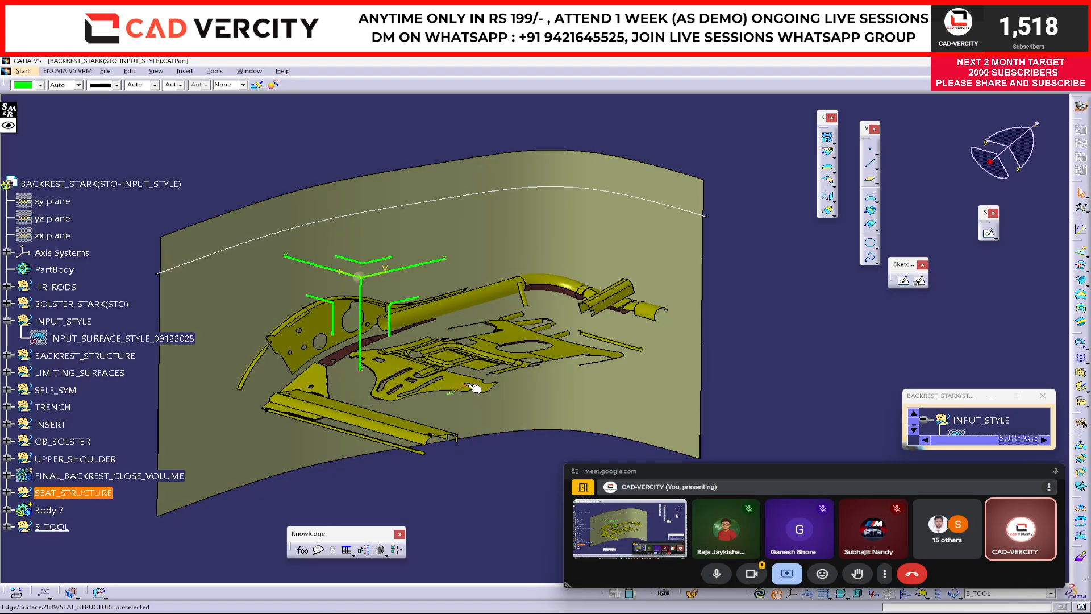
# Enlarge the meeting window to show more participants and reduce it again to uncover the offset surface
pyautogui.moveTo(804, 465); pyautogui.dragTo(808, 380)
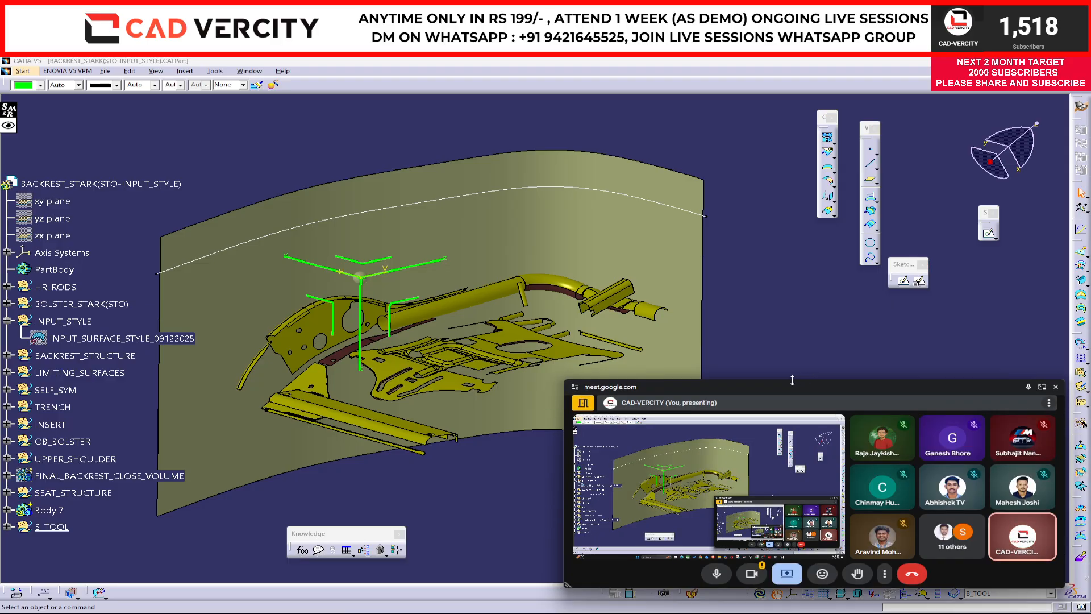
pyautogui.keyDown('ctrl'); pyautogui.moveTo(473, 296); pyautogui.dragTo(473, 319, button='middle'); pyautogui.keyUp('ctrl')
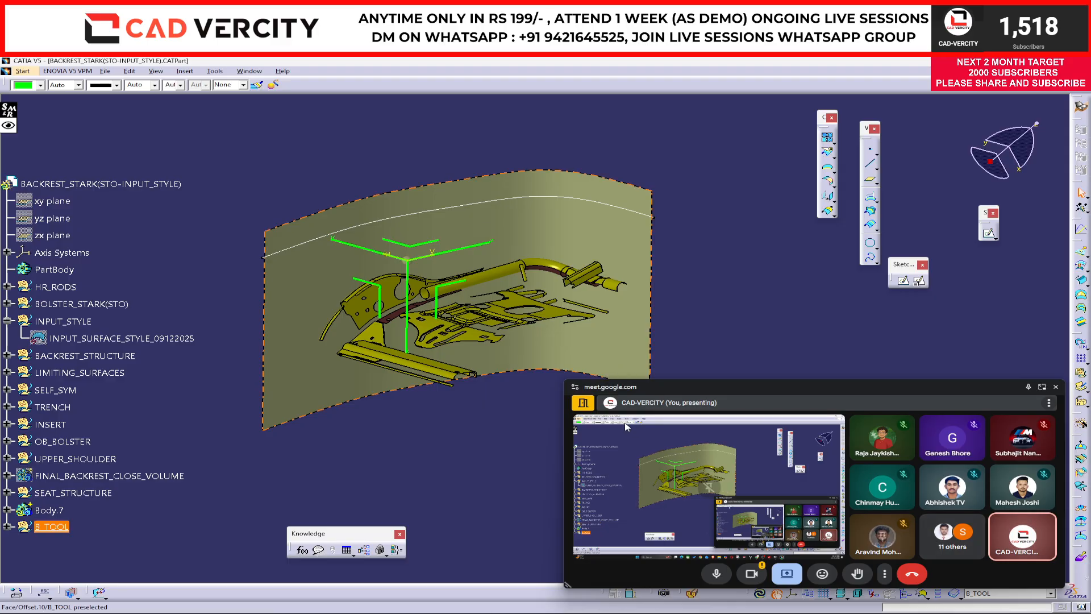
pyautogui.moveTo(773, 383); pyautogui.dragTo(840, 448)
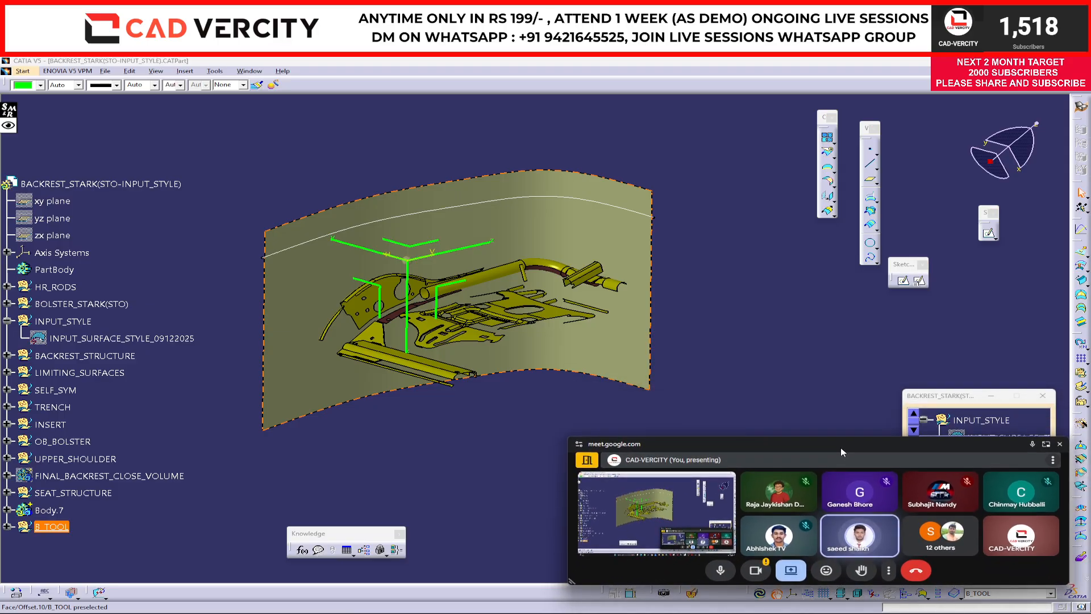
# Narrow the meeting window and examine the offset surface around the seat structure from several directions
pyautogui.moveTo(569, 504); pyautogui.dragTo(687, 504)
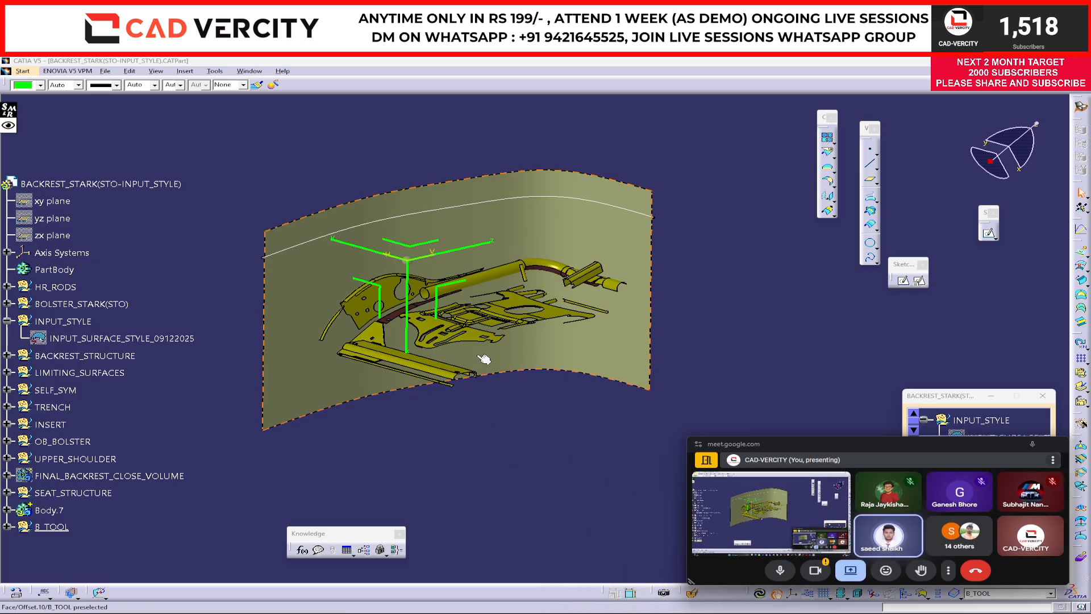
pyautogui.moveTo(476, 357); pyautogui.dragTo(485, 391, button='middle')
pyautogui.moveTo(533, 412); pyautogui.dragTo(574, 415, button='middle')
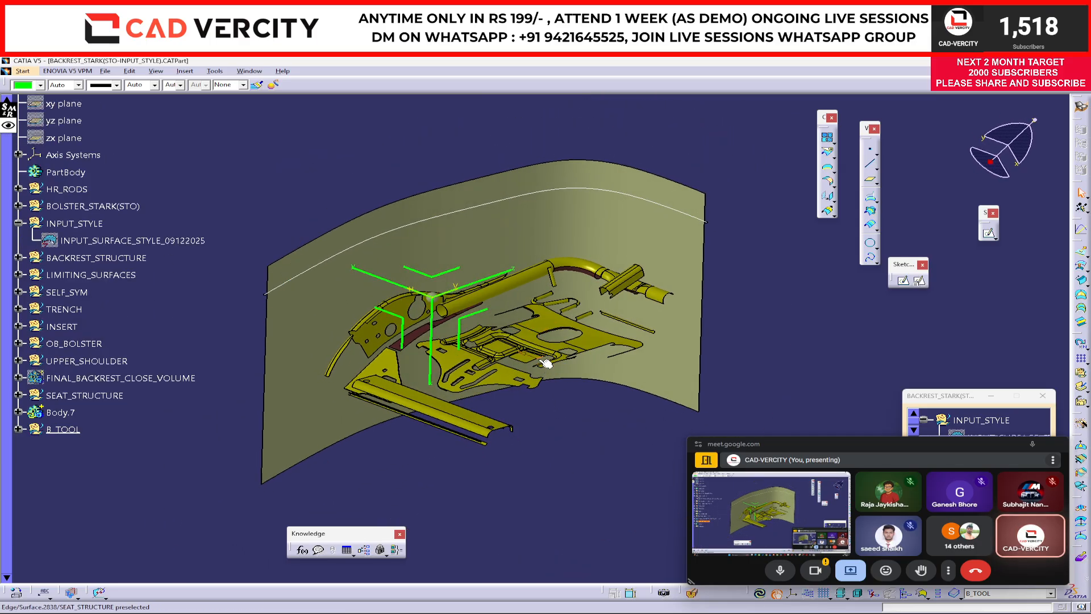
pyautogui.moveTo(544, 355); pyautogui.dragTo(625, 392, button='middle')
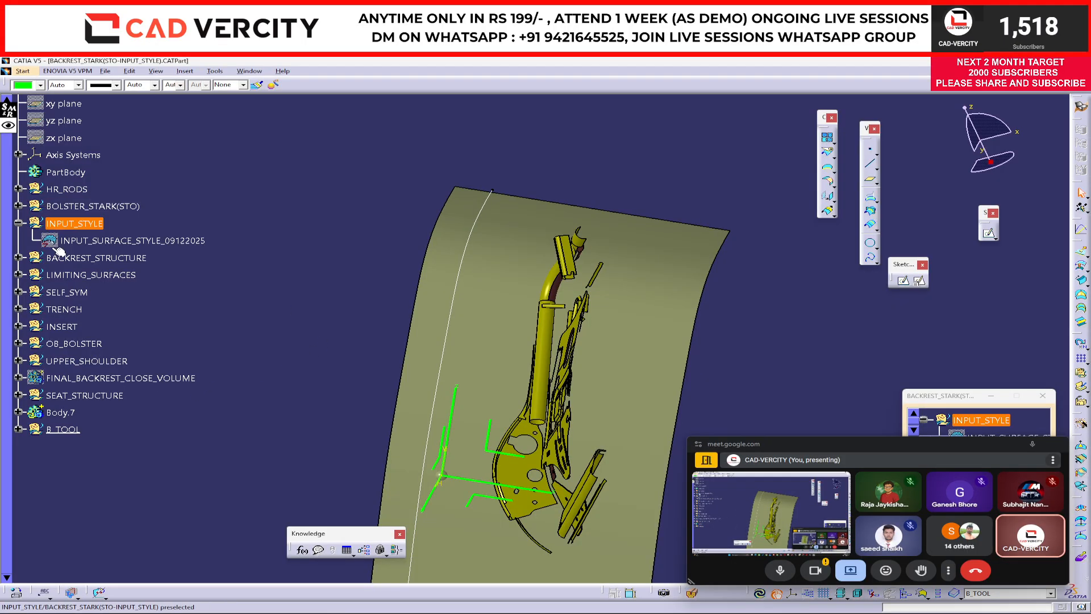
# Display FINAL_BACKREST_CLOSE_VOLUME again and examine how the offset surface passes around the backrest and its structure
pyautogui.moveTo(498, 357); pyautogui.dragTo(651, 324, button='middle')
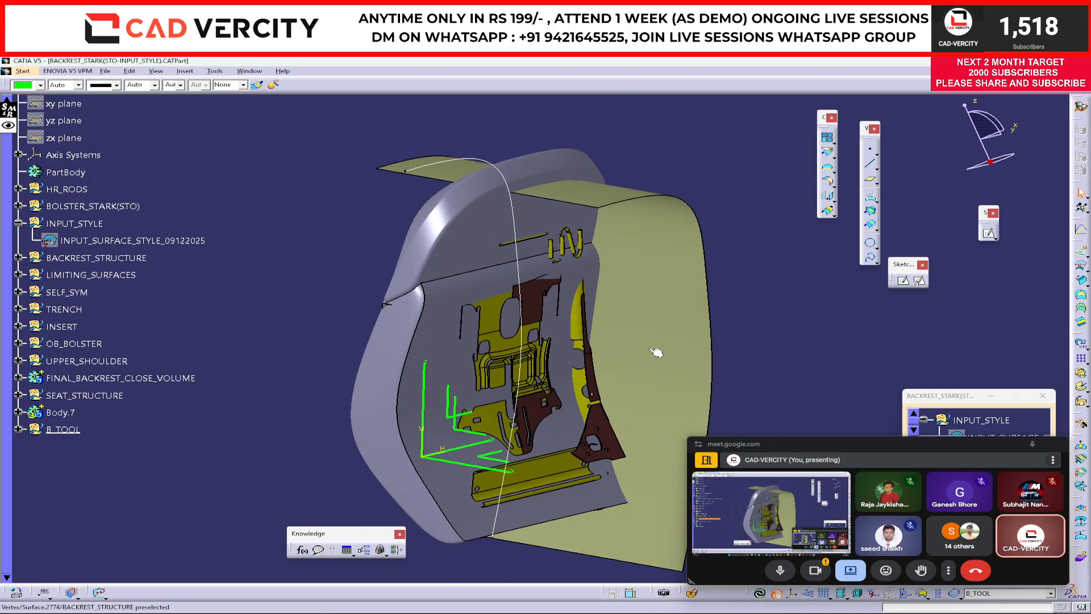
pyautogui.moveTo(649, 409); pyautogui.dragTo(609, 400, button='middle')
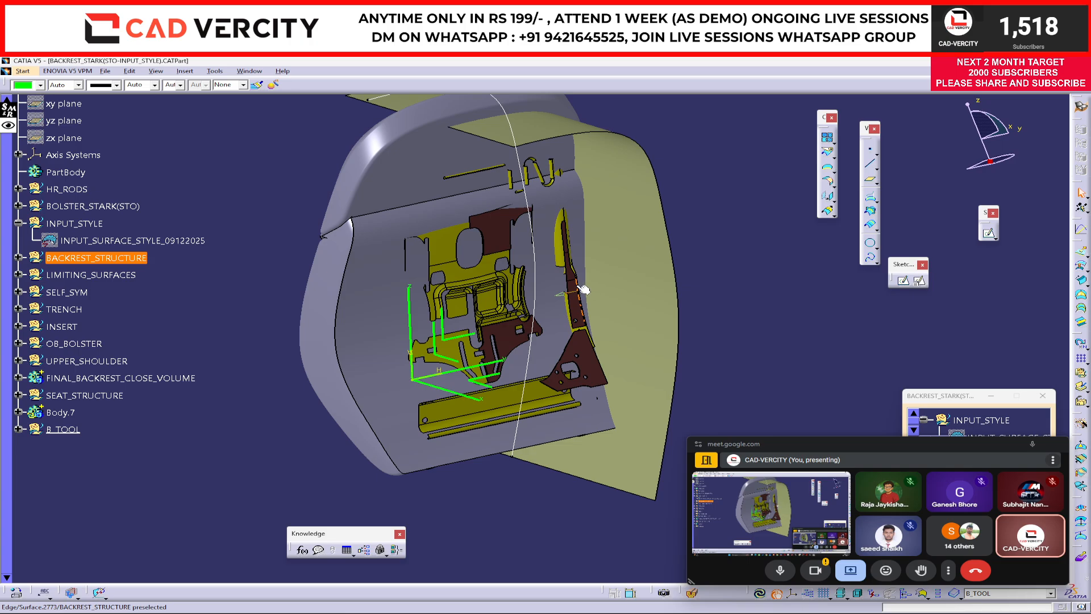
pyautogui.moveTo(563, 290); pyautogui.dragTo(478, 348, button='middle')
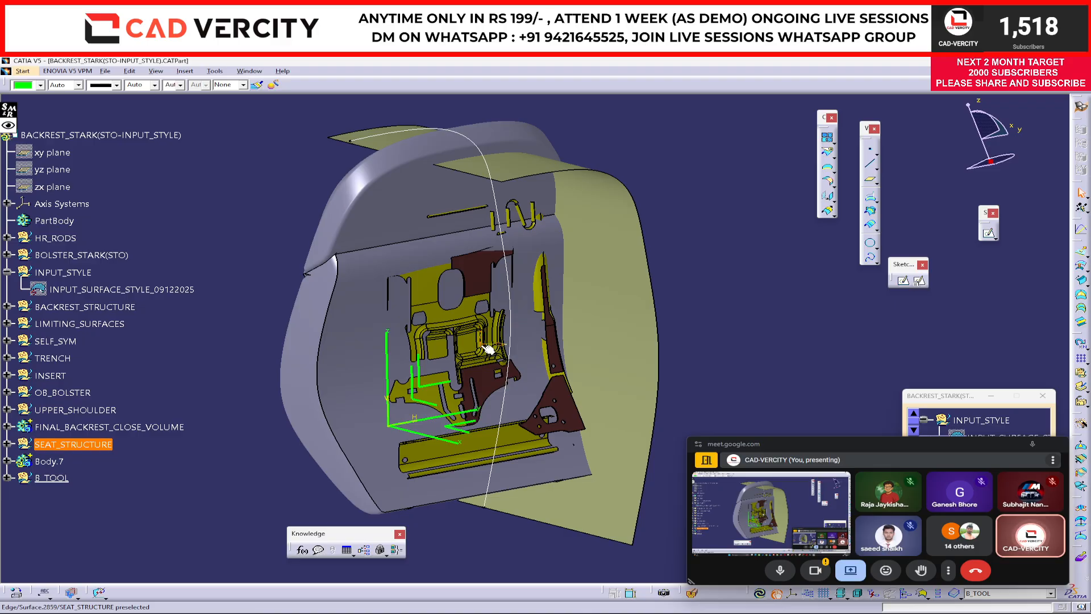
pyautogui.moveTo(413, 329); pyautogui.dragTo(512, 363, button='middle')
pyautogui.scroll(-1, 458, 339)
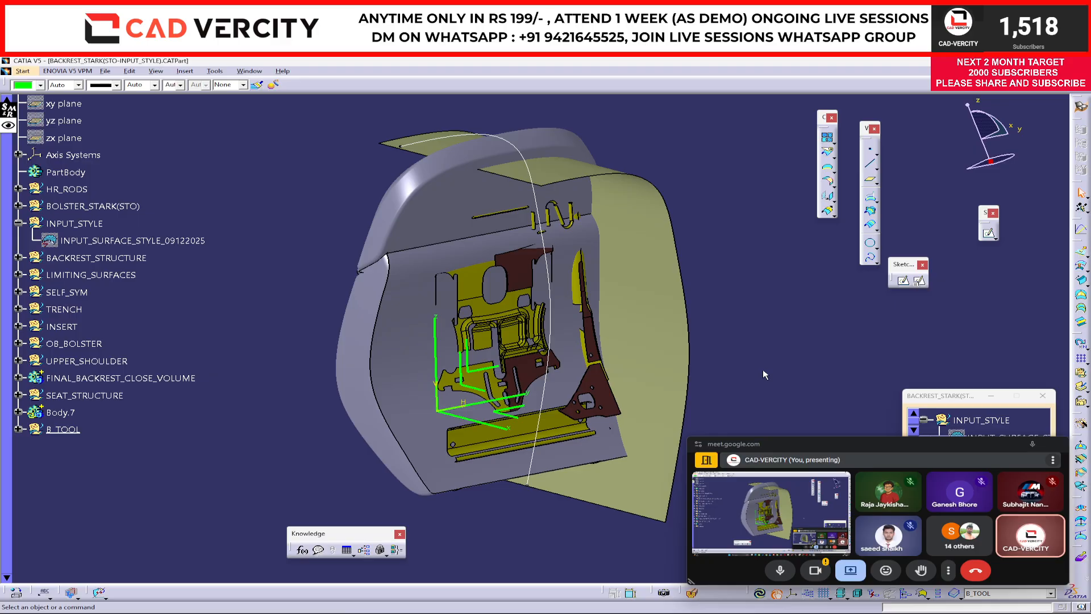
pyautogui.scroll(1, 755, 359)
pyautogui.moveTo(755, 359); pyautogui.dragTo(739, 352, button='middle')
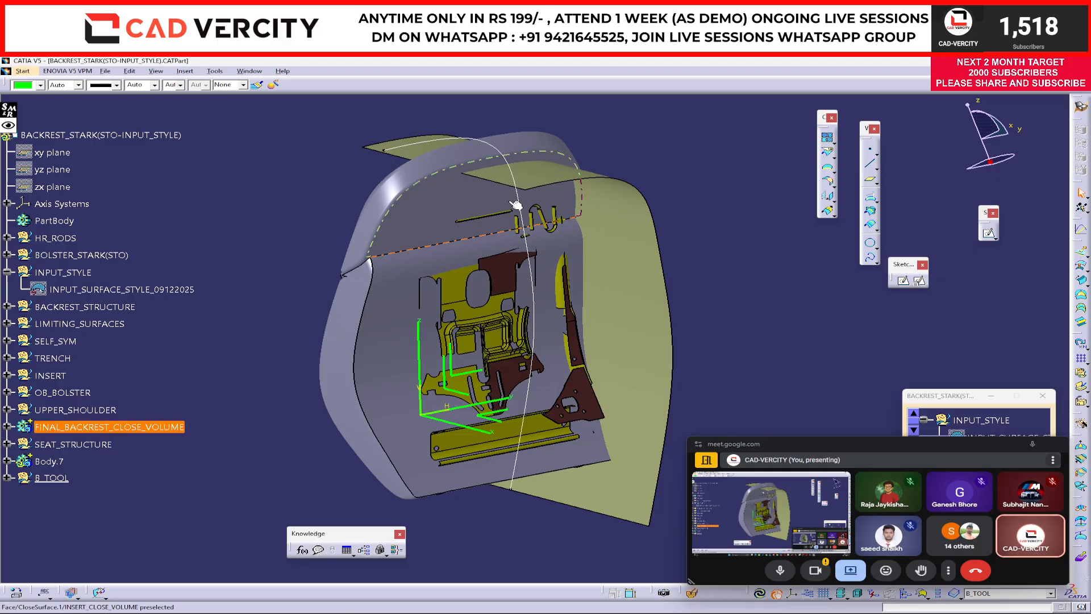
pyautogui.moveTo(514, 430); pyautogui.dragTo(628, 394, button='middle')
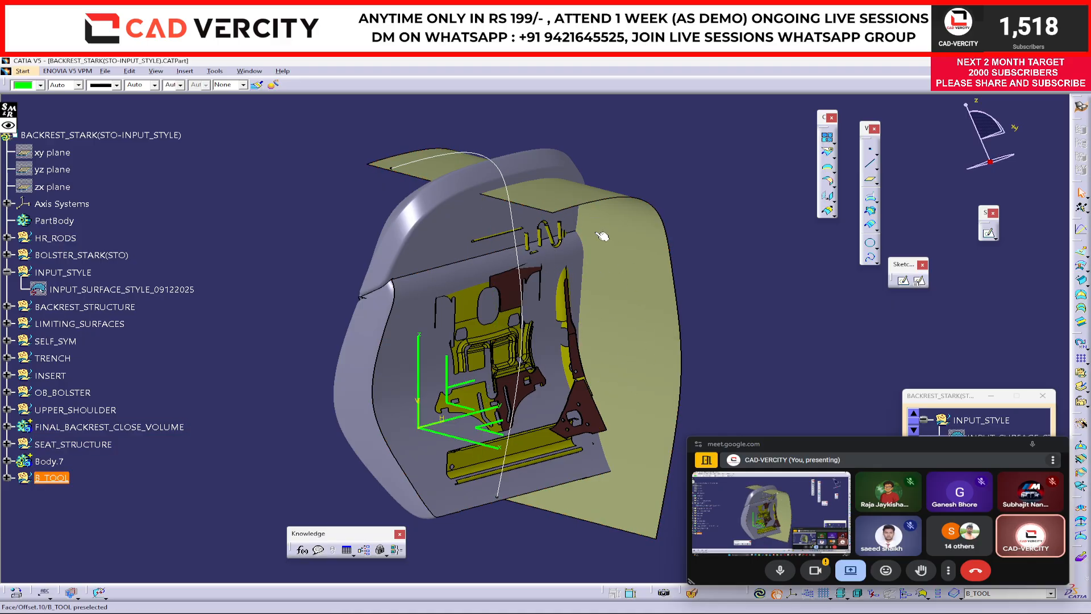
# Hide the B_TOOL geometrical set and show it again
pyautogui.click(620, 343)
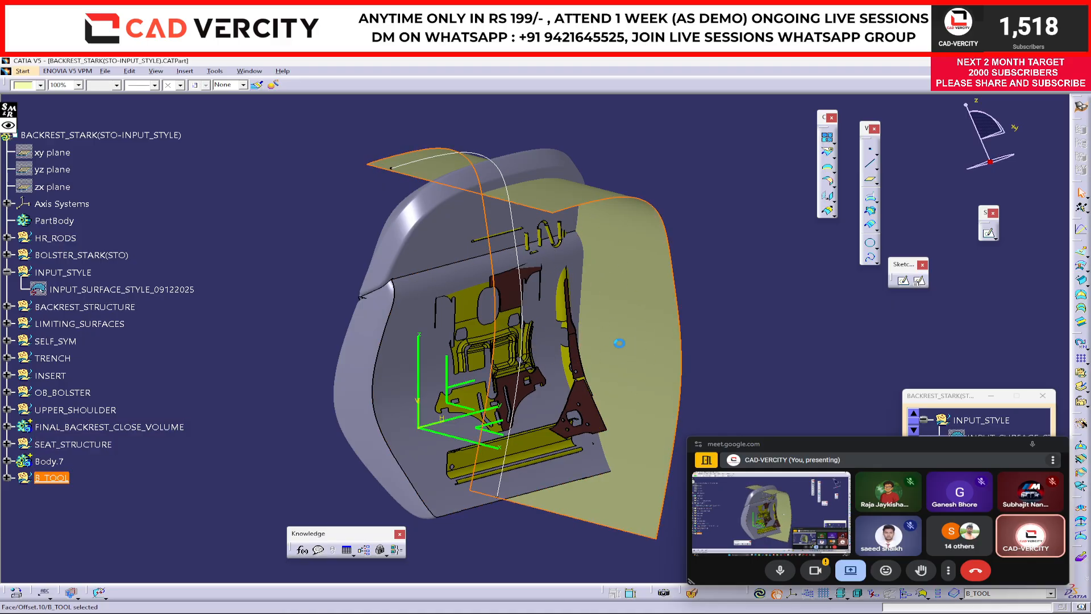
pyautogui.click(67, 481)
pyautogui.press('space')
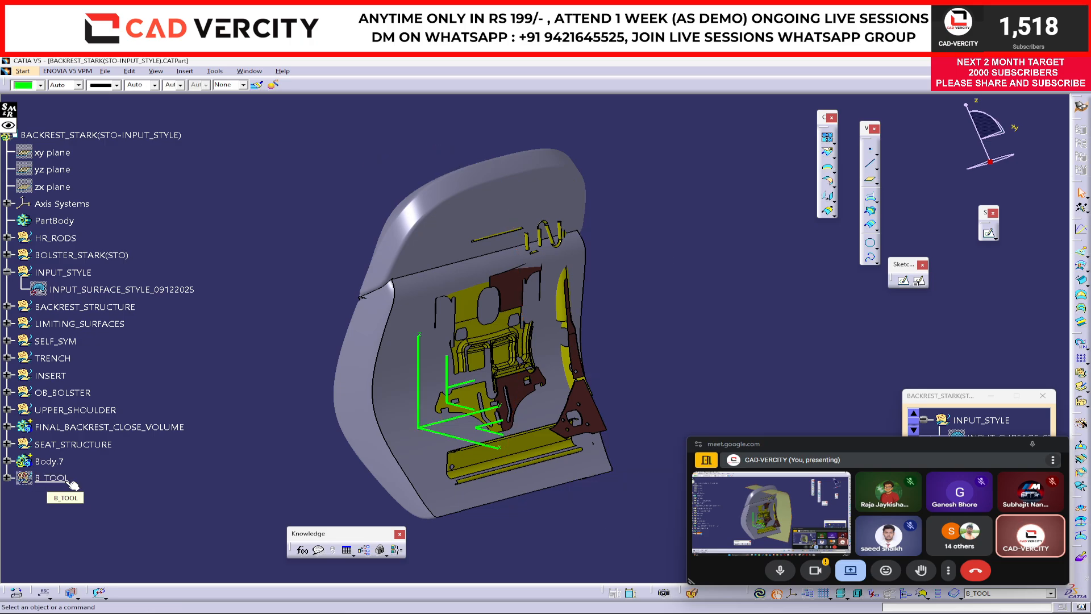
pyautogui.click(67, 481)
pyautogui.press('space')
# Locate the B_TOOL offset surface in the tree and enter Offset.10_B_TOOL_LIMITING_SURFACE as its feature name
pyautogui.rightClick(641, 245)
pyautogui.click(665, 246)
pyautogui.rightClick(91, 341)
pyautogui.click(165, 357)
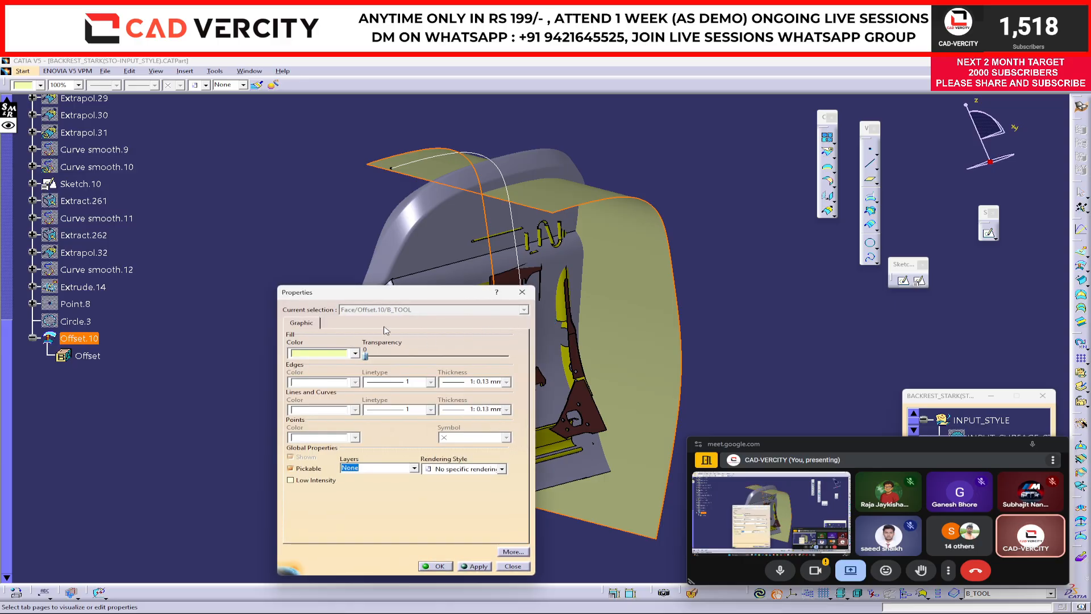
pyautogui.click(522, 291)
pyautogui.rightClick(86, 341)
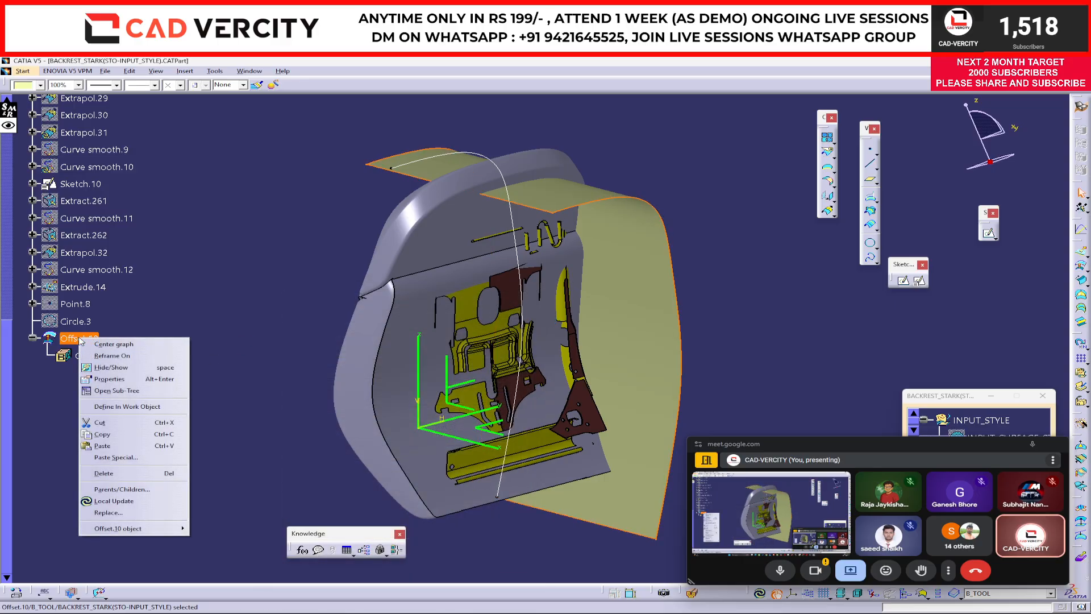
pyautogui.click(102, 380)
pyautogui.click(364, 323)
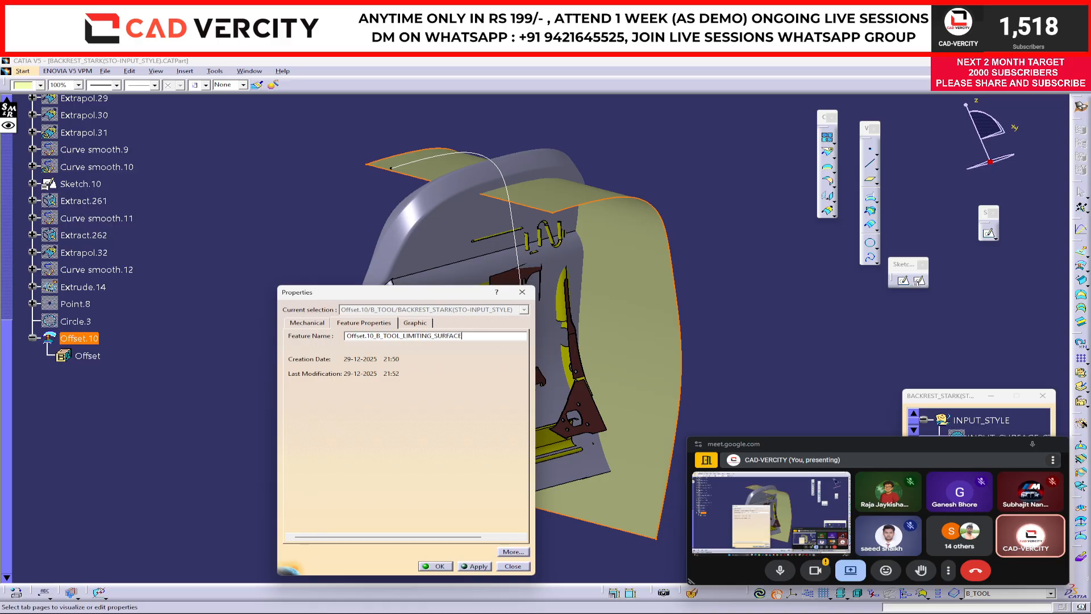
# Replace the ending of the feature name so the offset surface is named Offset.10_B_TOOL_AXTRA_MATERIAL_ADDING
pyautogui.press('BackSpace')
pyautogui.press('BackSpace')
pyautogui.press('BackSpace')
pyautogui.press('BackSpace')
pyautogui.press('BackSpace')
pyautogui.press('BackSpace')
pyautogui.press('BackSpace')
pyautogui.press('BackSpace')
pyautogui.press('BackSpace')
pyautogui.press('BackSpace')
pyautogui.press('BackSpace')
pyautogui.press('BackSpace')
pyautogui.press('BackSpace')
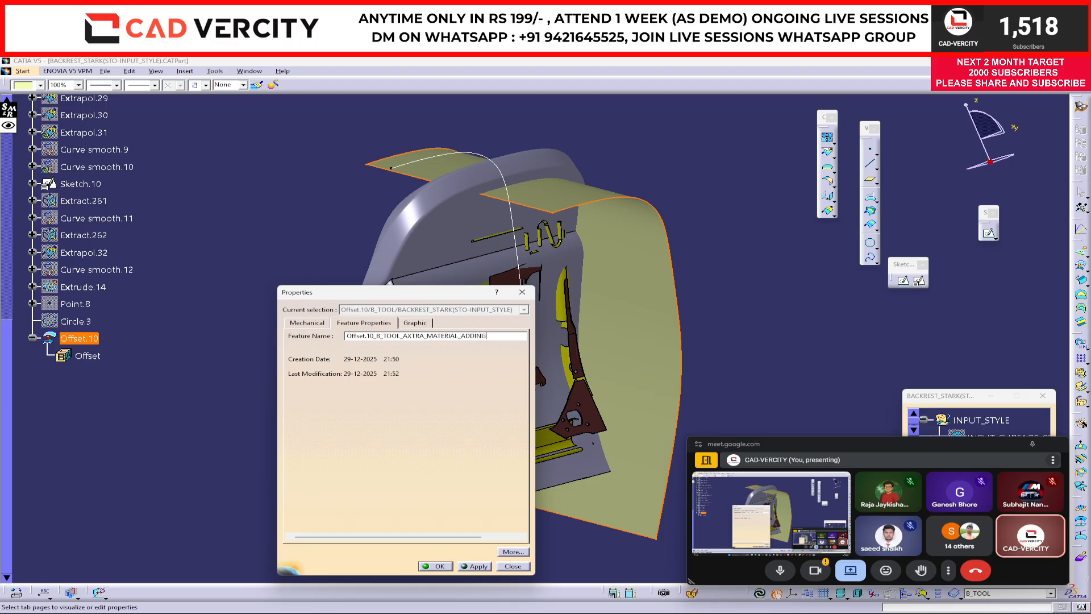
pyautogui.press('Return')
# Correct the spelling of the offset surface's name to Offset.10_B_TOOL_EXTRA_MATERIAL_ADDING
pyautogui.rightClick(151, 337)
pyautogui.click(170, 372)
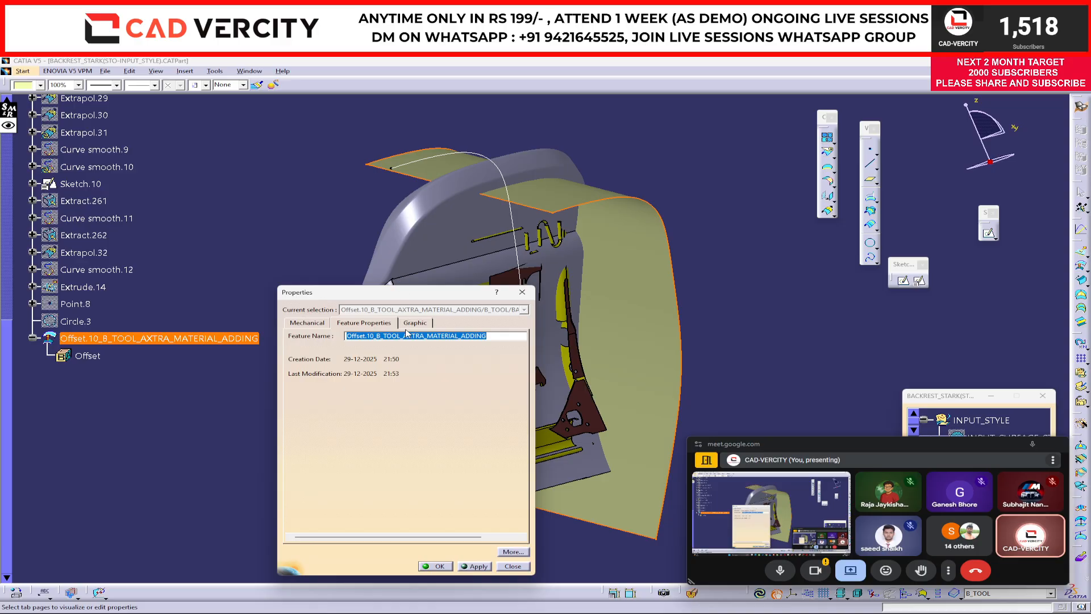
pyautogui.click(407, 336)
pyautogui.press('BackSpace')
pyautogui.write('E')
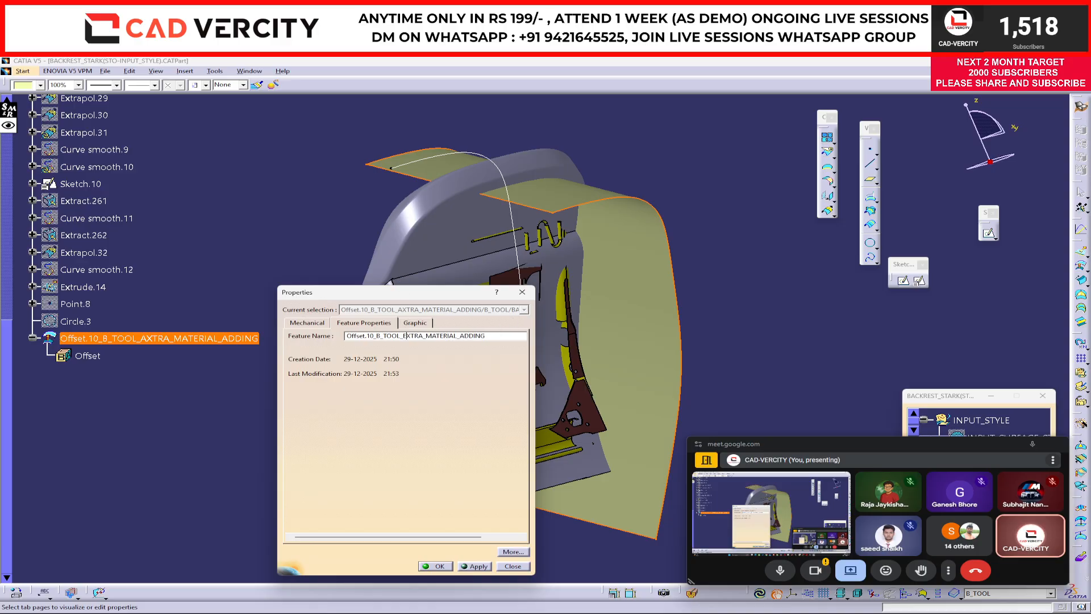
pyautogui.press('Return')
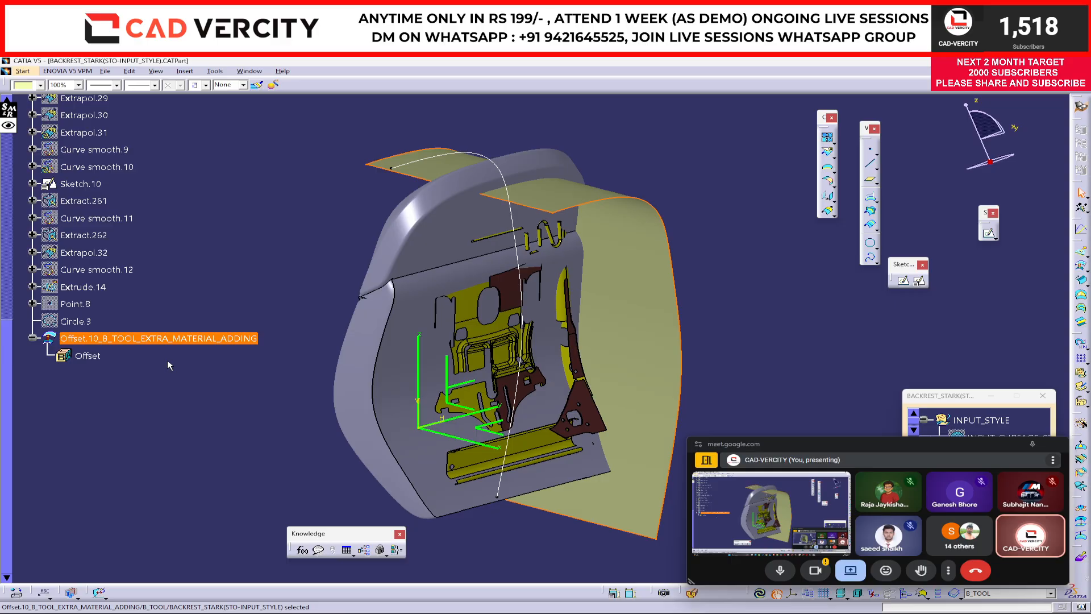
# Color the renamed offset surface bright green and hide it
pyautogui.click(40, 85)
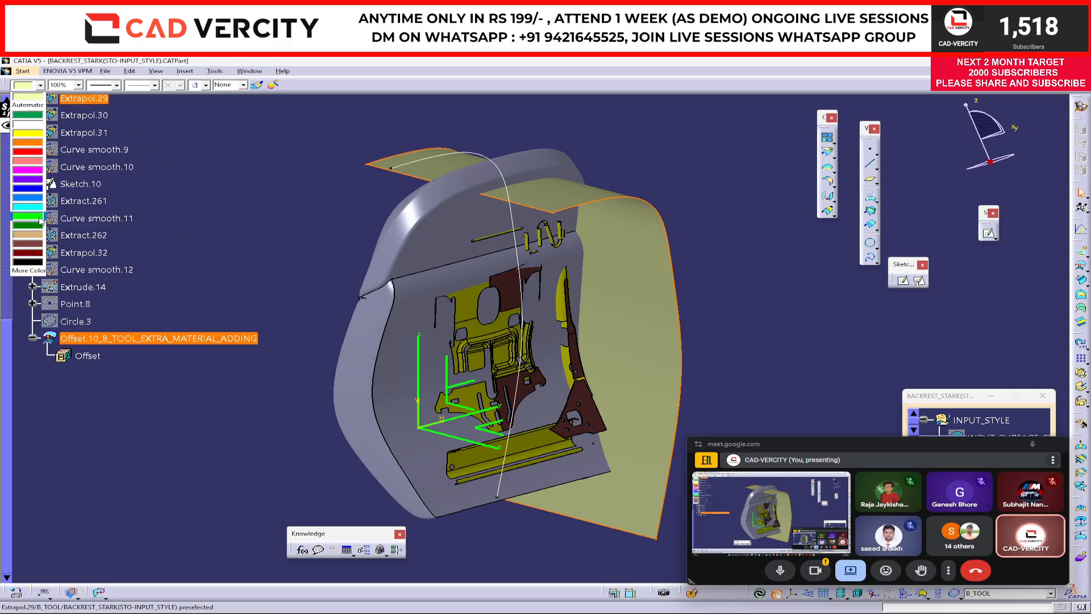
pyautogui.click(34, 216)
pyautogui.click(253, 321)
pyautogui.click(234, 337)
pyautogui.hotkey('ctrl', 'h')
# Hide the FINAL_BACKREST_CLOSE_VOLUME body so only the seat structure and the guide curve are displayed
pyautogui.click(400, 288)
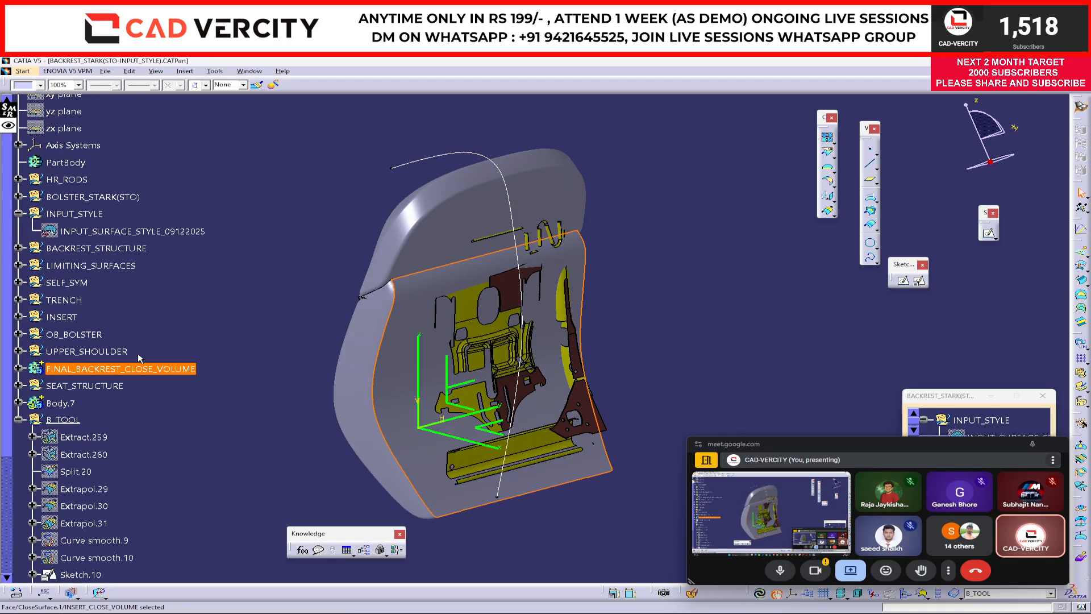
pyautogui.click(142, 370)
pyautogui.hotkey('ctrl', 'h')
# Insert a new body after B_TOOL and collapse the B_TOOL set in the tree
pyautogui.scroll(-5, 216, 342)
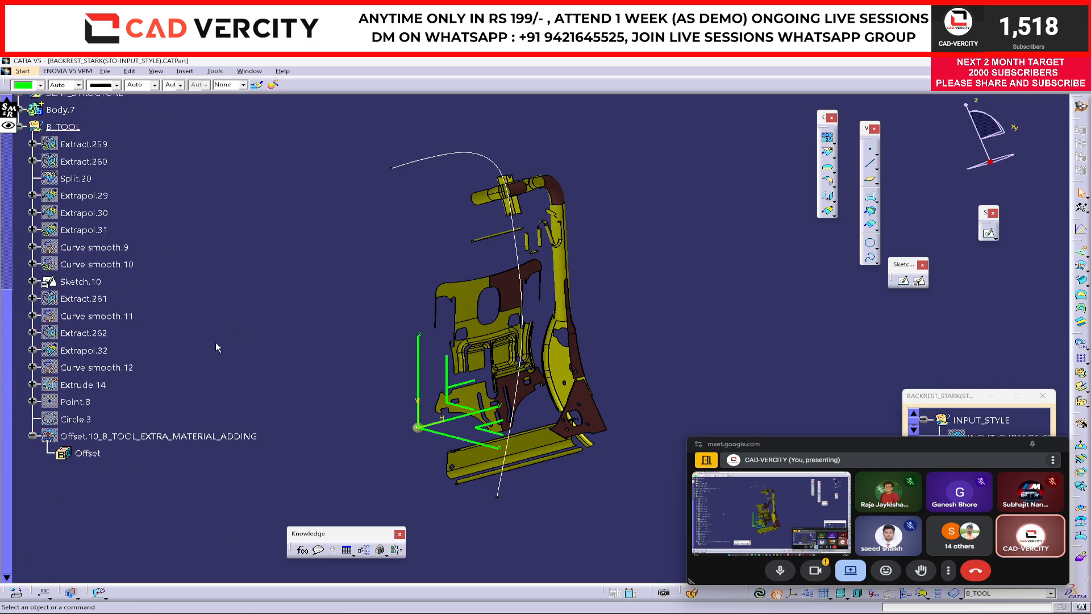
pyautogui.hotkey('alt', 'i')
pyautogui.press('b')
pyautogui.scroll(3, 162, 388)
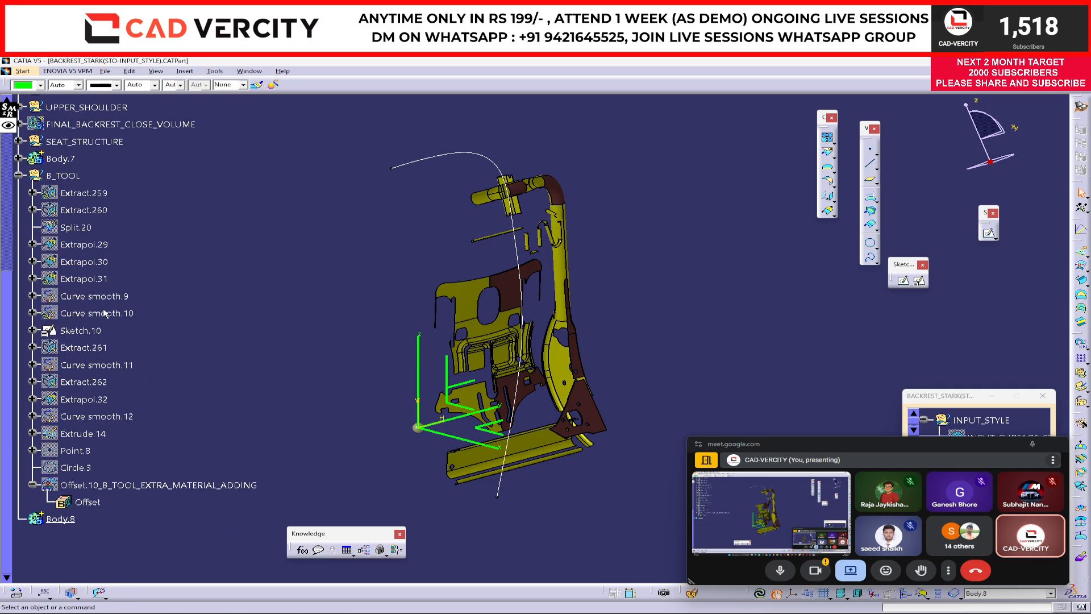
pyautogui.click(19, 175)
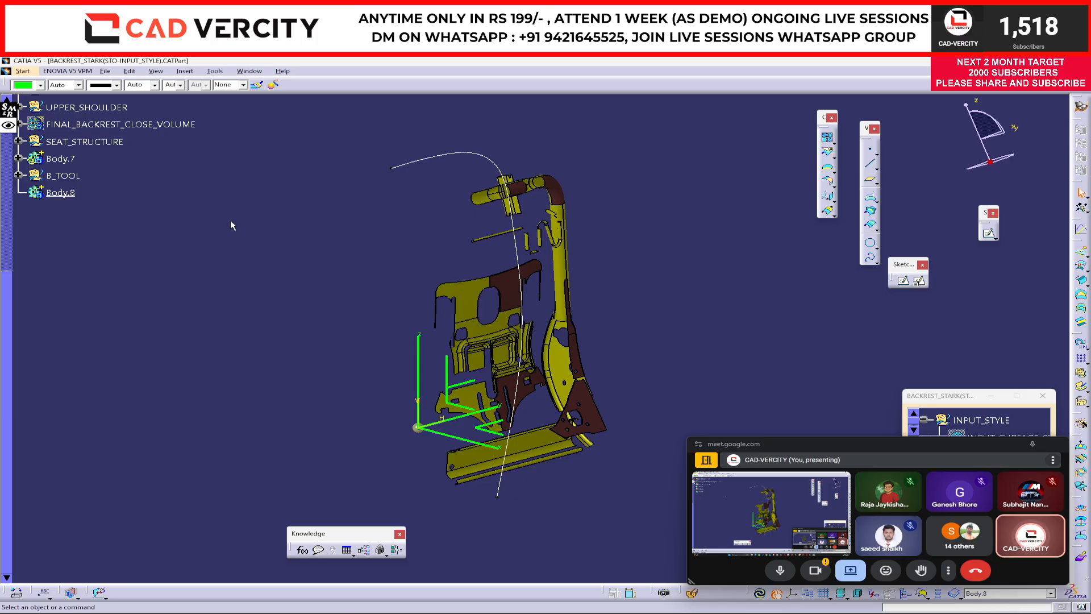
pyautogui.scroll(6, 225, 234)
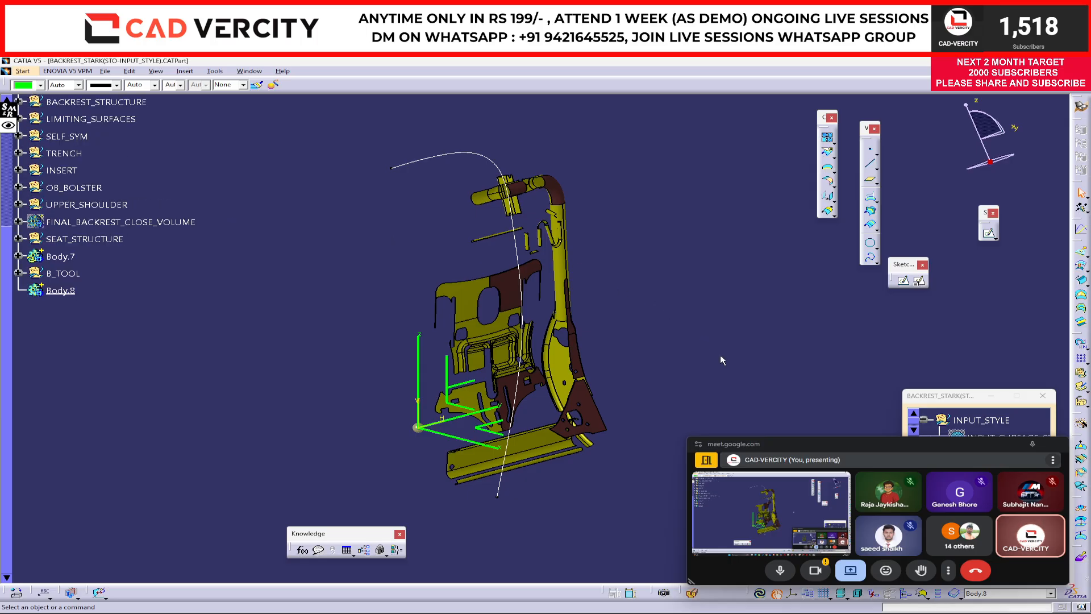
# Enlarge the meeting window upward to check the participants, reduce it again and return to the part
pyautogui.moveTo(799, 436); pyautogui.dragTo(780, 252)
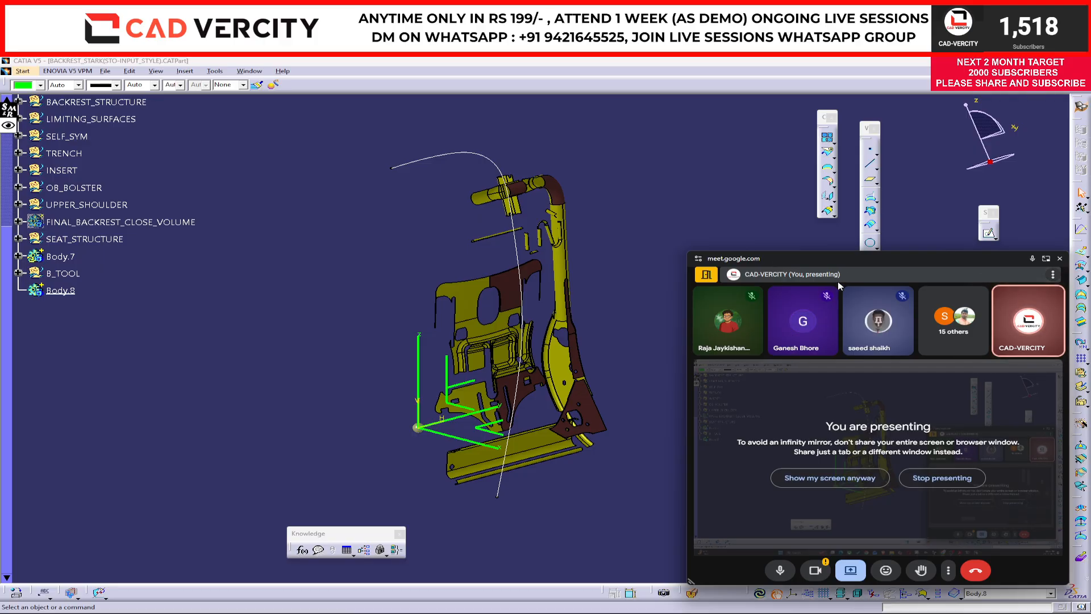
pyautogui.moveTo(862, 254); pyautogui.dragTo(865, 402)
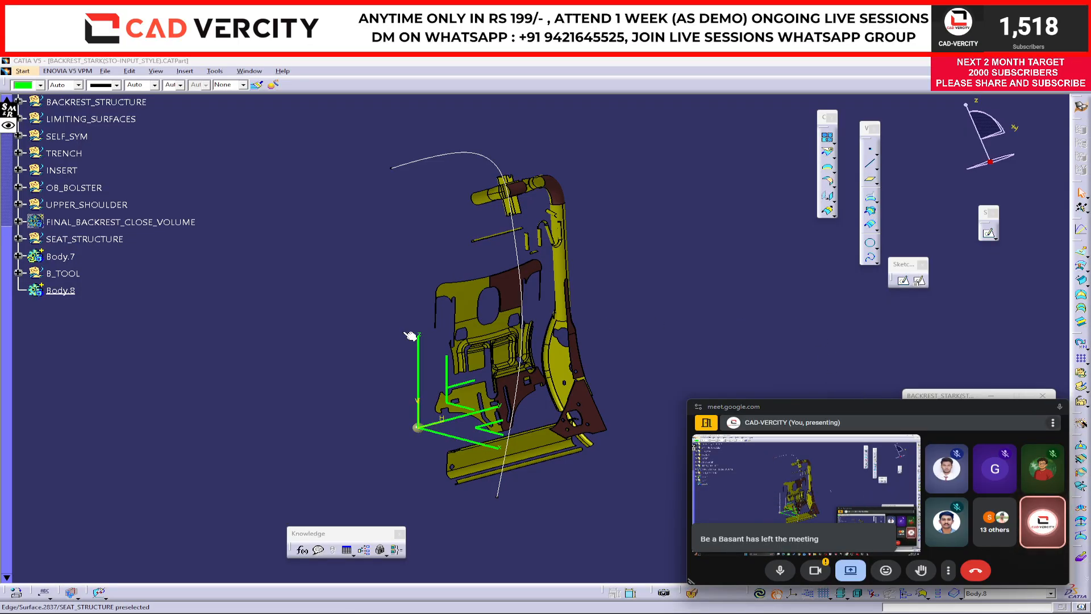
pyautogui.click(326, 343)
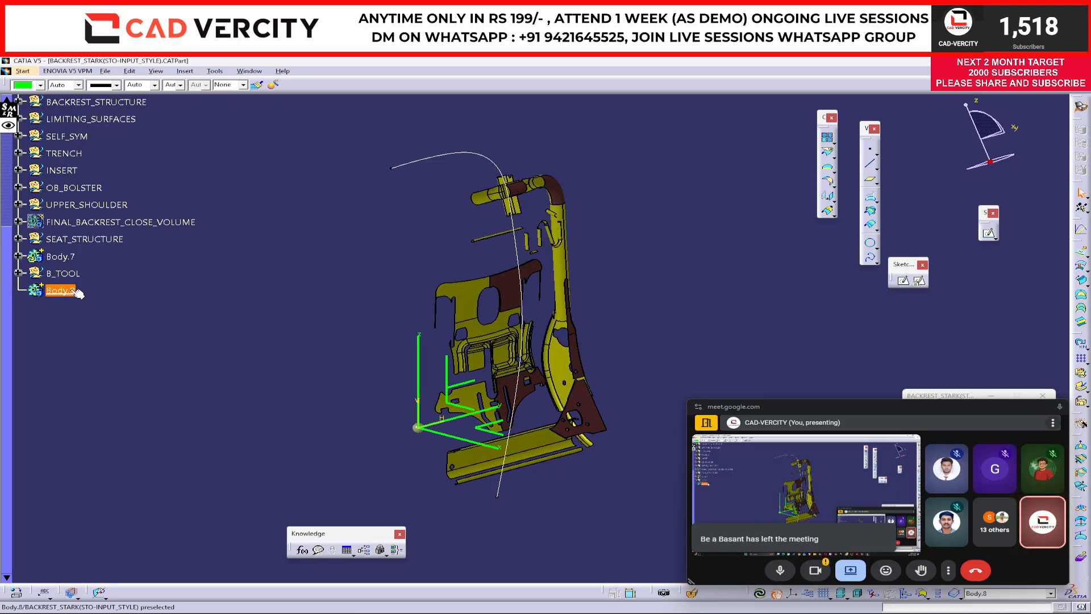
# Rename the newly inserted body as FINAL_B_TOOL
pyautogui.rightClick(64, 291)
pyautogui.click(120, 299)
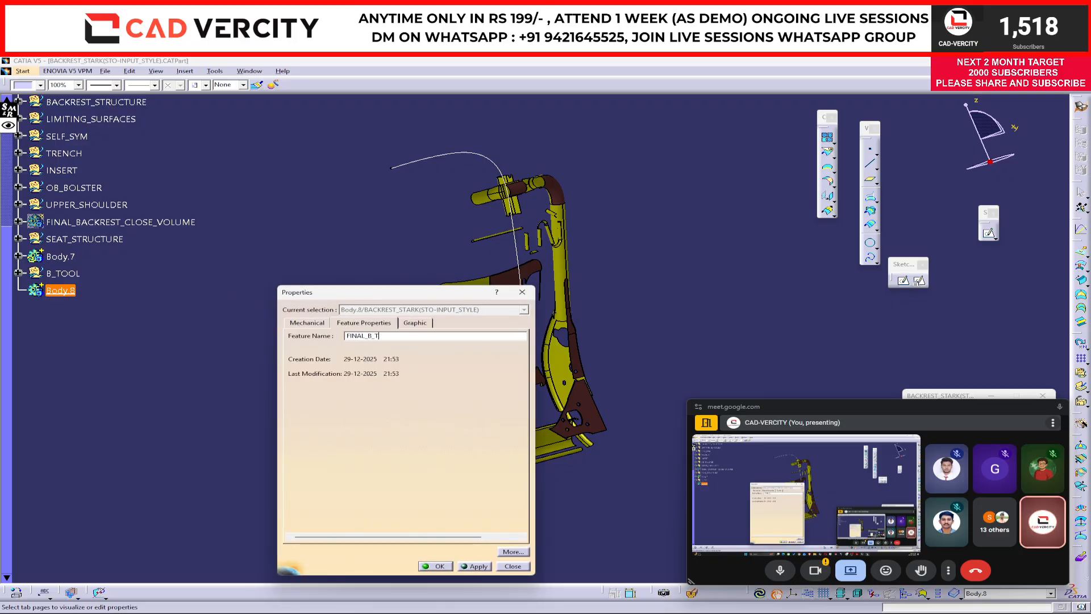
pyautogui.press('Return')
# Insert two more empty bodies after FINAL_B_TOOL
pyautogui.click(65, 375)
pyautogui.hotkey('alt', 'i')
pyautogui.press('b')
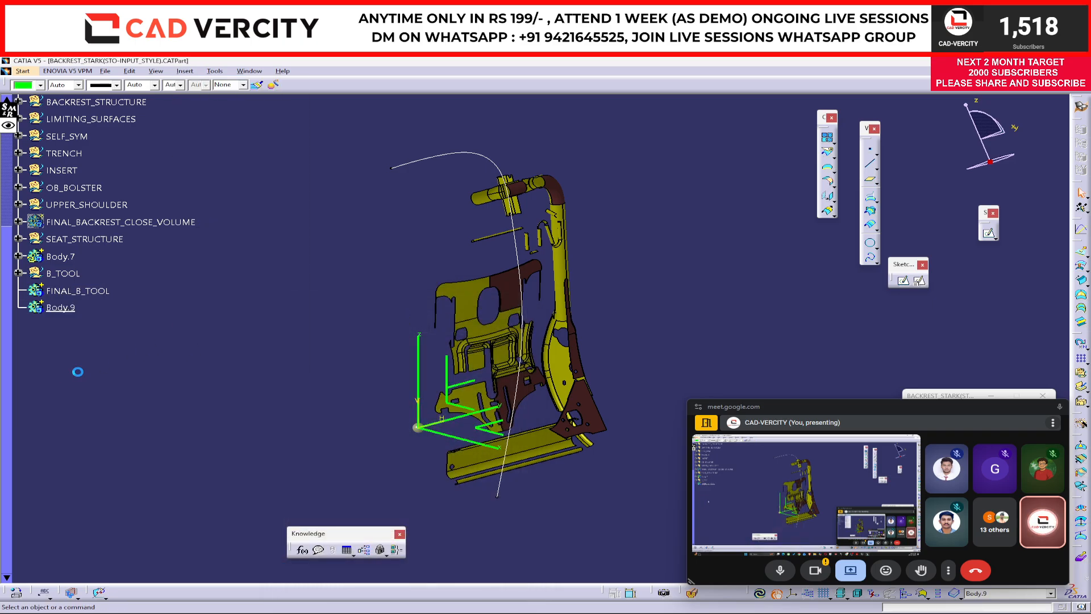
pyautogui.hotkey('alt', 'i')
pyautogui.press('b')
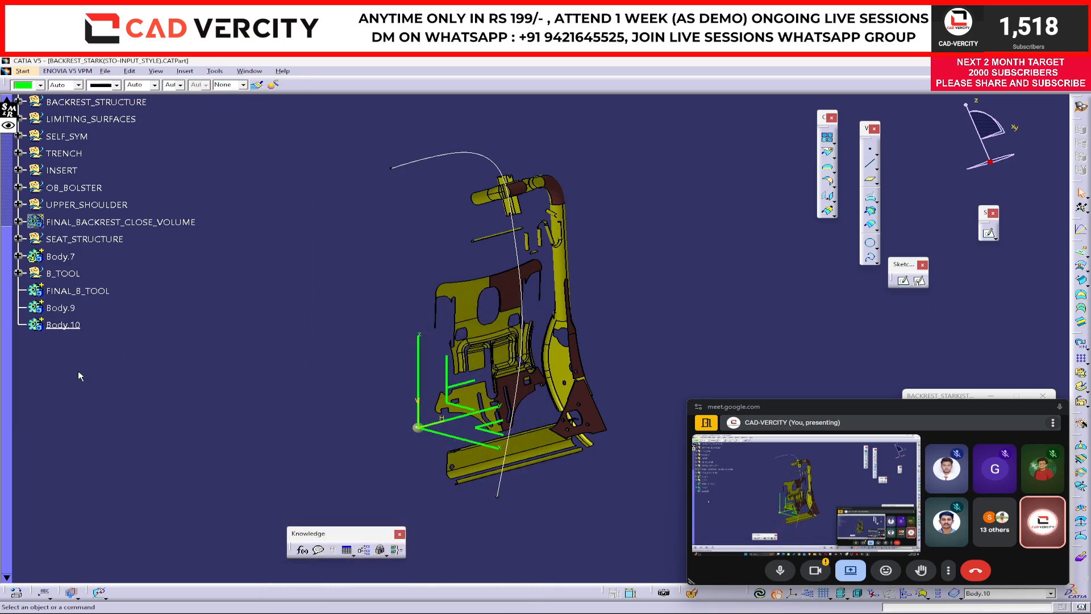
# Rename Body.9 as POSITIVE_MAIN and Body.10 as P1
pyautogui.rightClick(62, 308)
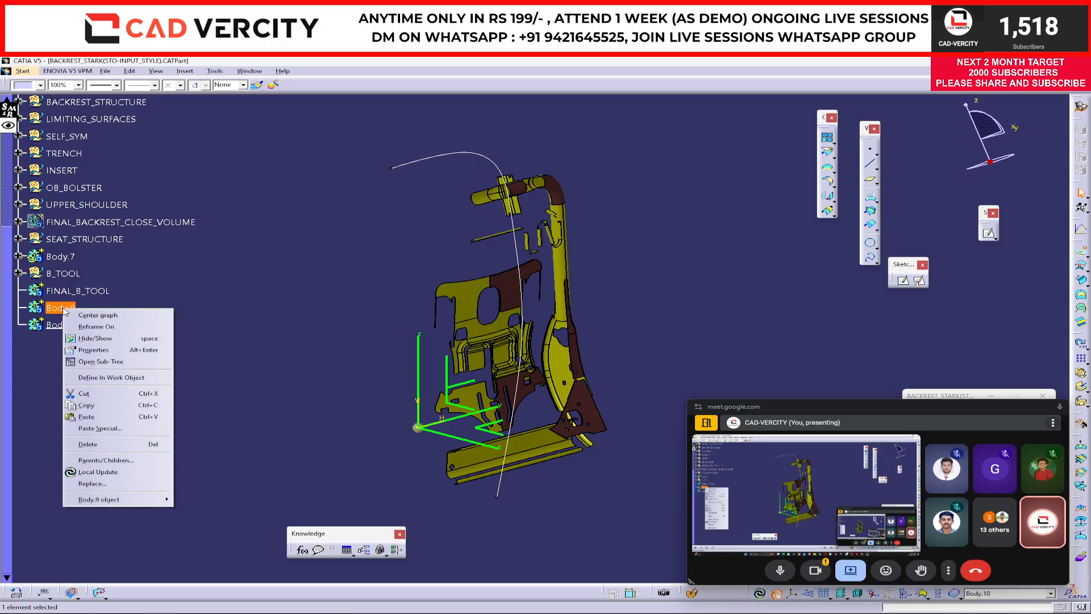
pyautogui.write('rPOSITIVE_MAIN')
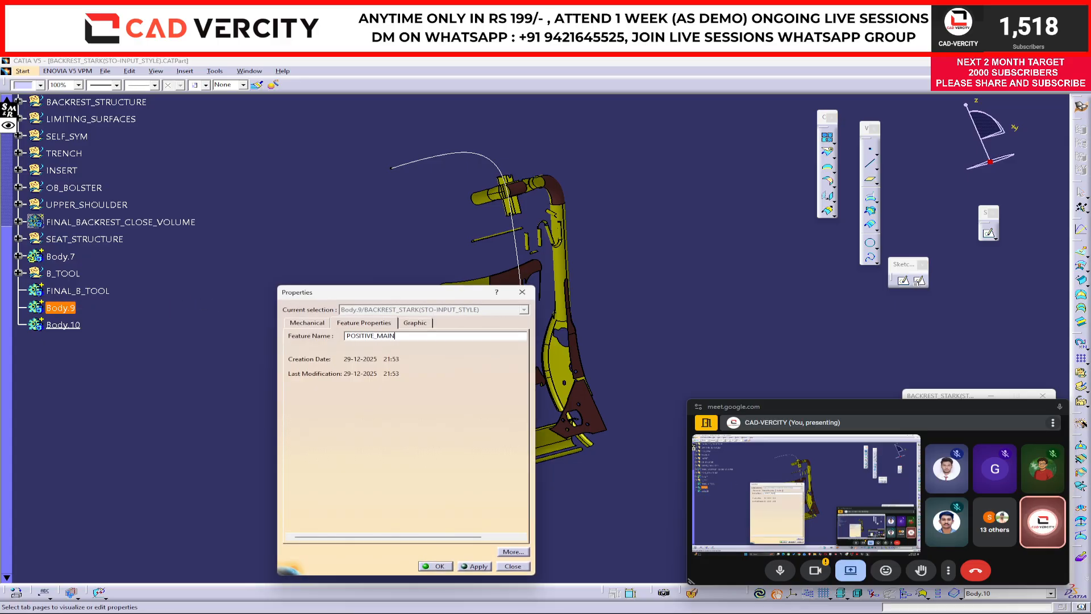
pyautogui.press('Return')
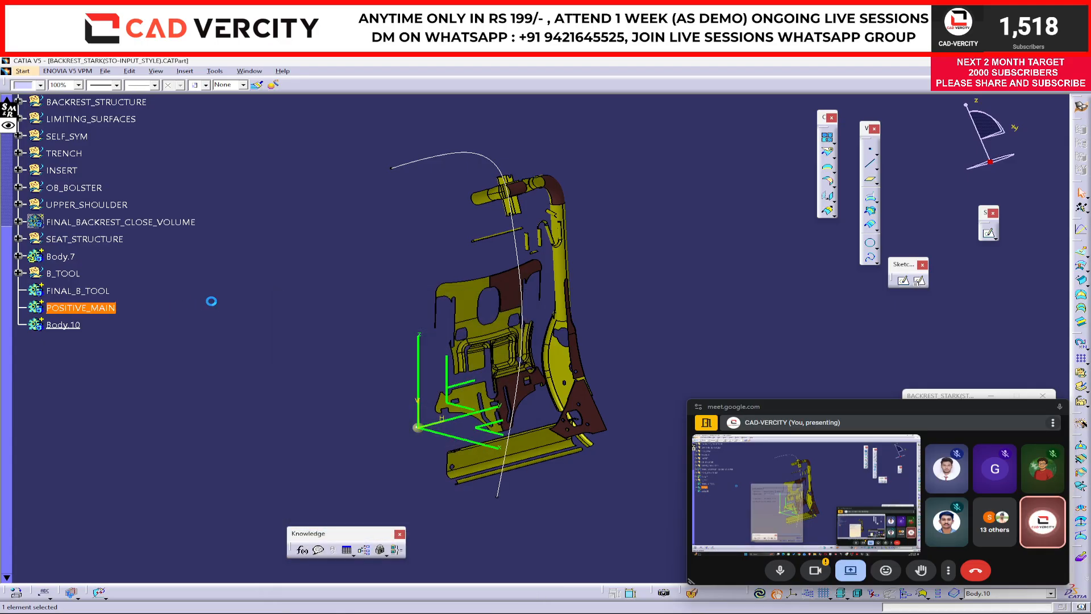
pyautogui.rightClick(66, 326)
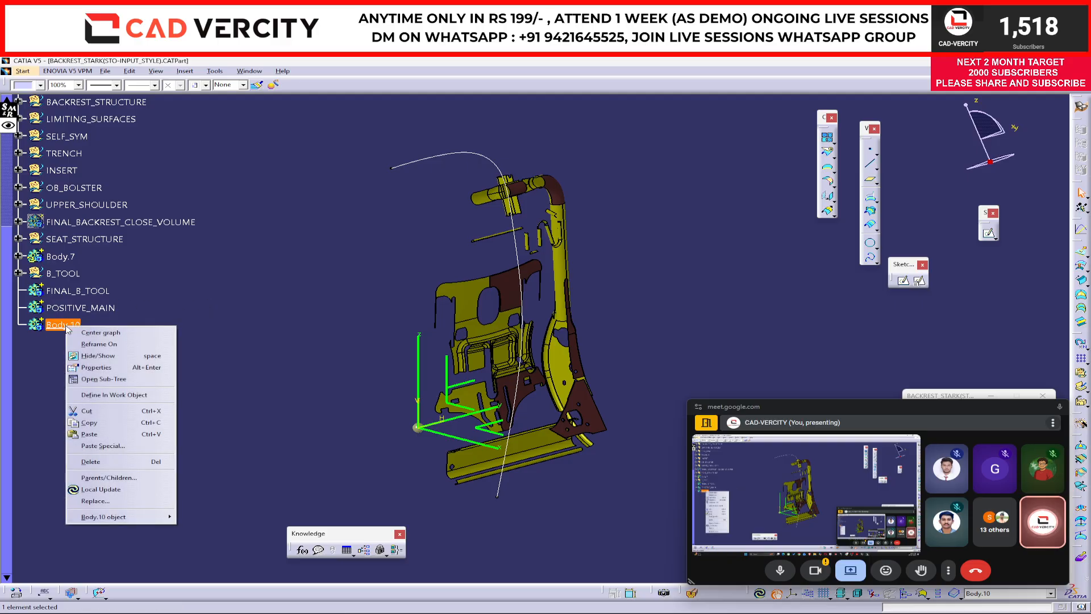
pyautogui.press('r')
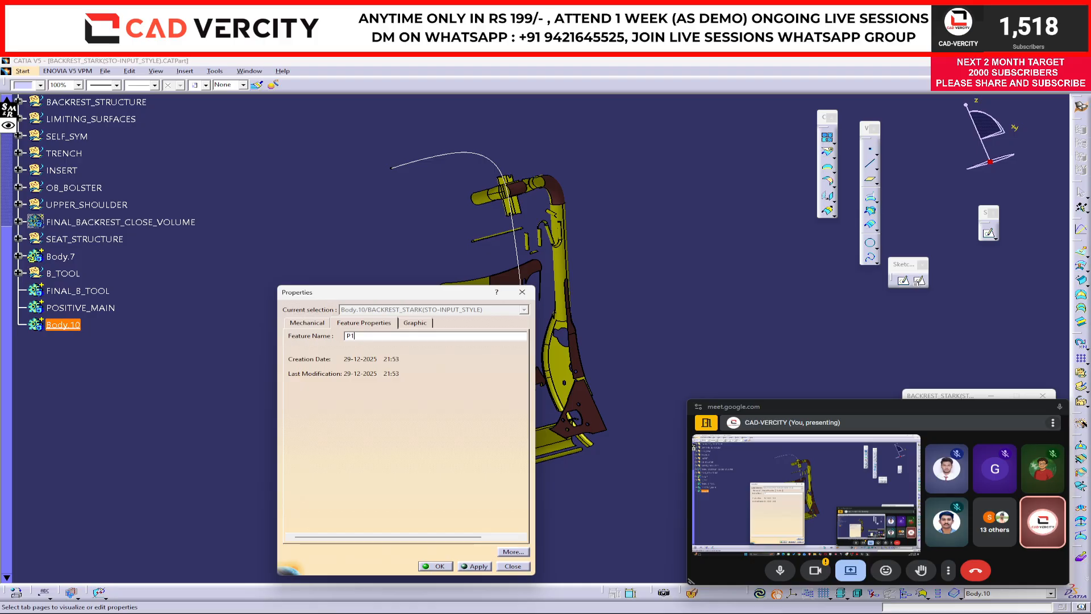
pyautogui.press('Return')
# Hide the long white curve beside the seat structure and move the floating sub-tree window clear of the meeting window
pyautogui.click(287, 241)
pyautogui.moveTo(288, 241); pyautogui.dragTo(522, 243, button='middle')
pyautogui.moveTo(447, 348); pyautogui.dragTo(494, 318, button='middle')
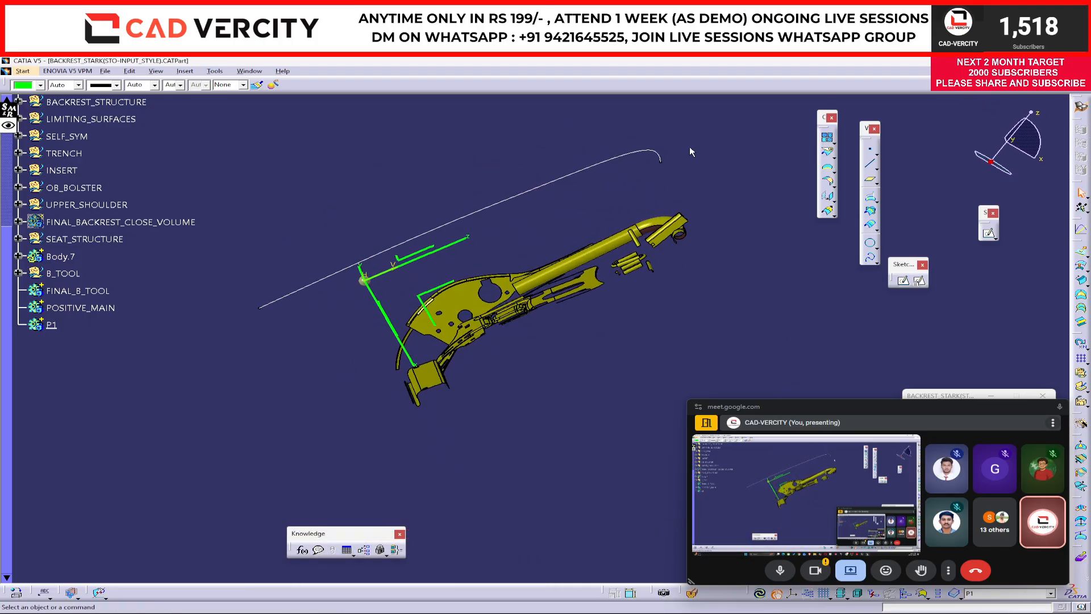
pyautogui.click(657, 153)
pyautogui.press('space')
pyautogui.moveTo(280, 301); pyautogui.dragTo(387, 338, button='middle')
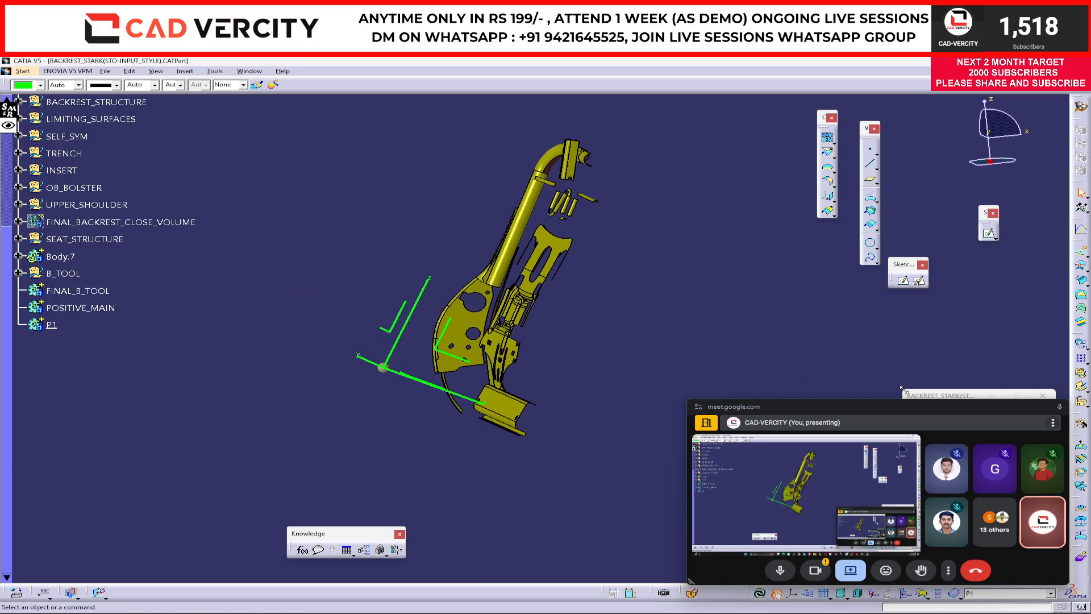
pyautogui.moveTo(918, 396); pyautogui.dragTo(879, 310)
pyautogui.moveTo(462, 343); pyautogui.dragTo(571, 376, button='middle')
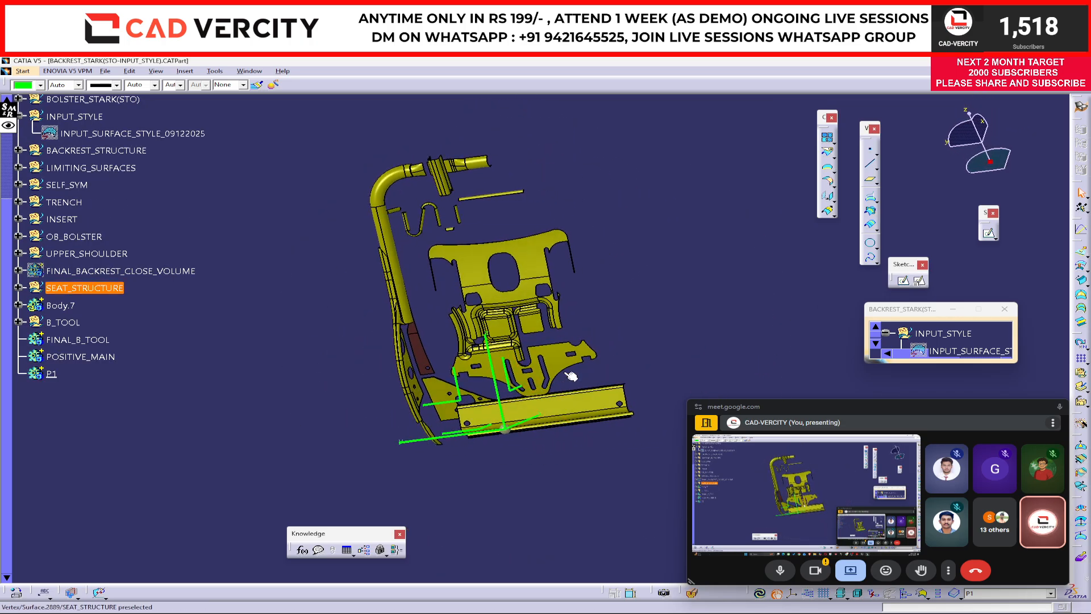
# Switch from the part to the Google Meet call and review its participant list
pyautogui.hotkey('ctrl', 'Tab')
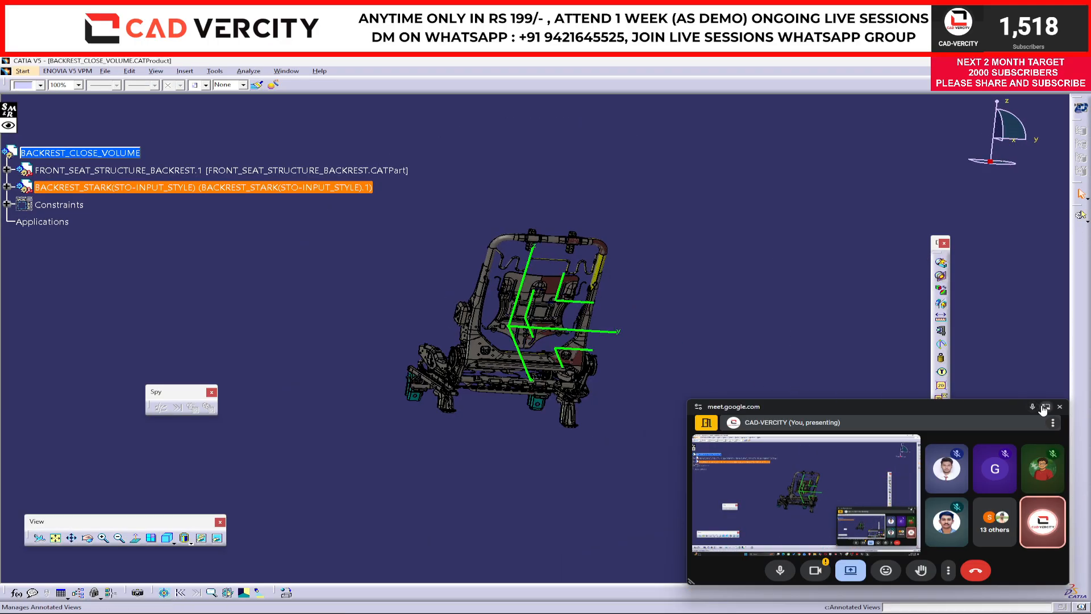
pyautogui.click(1045, 407)
pyautogui.scroll(-2, 922, 444)
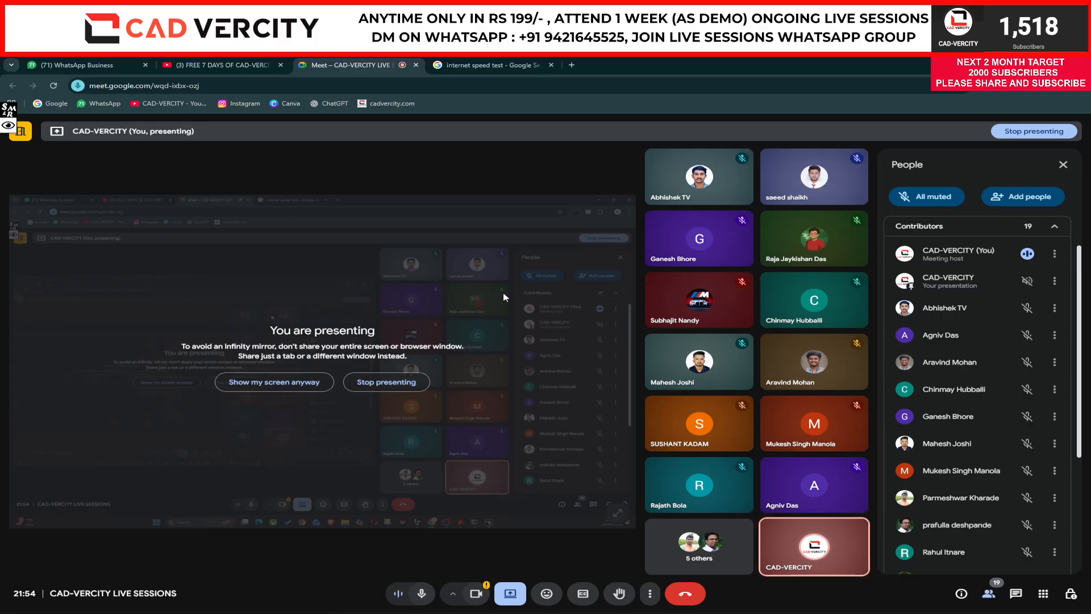
pyautogui.moveTo(697, 374)
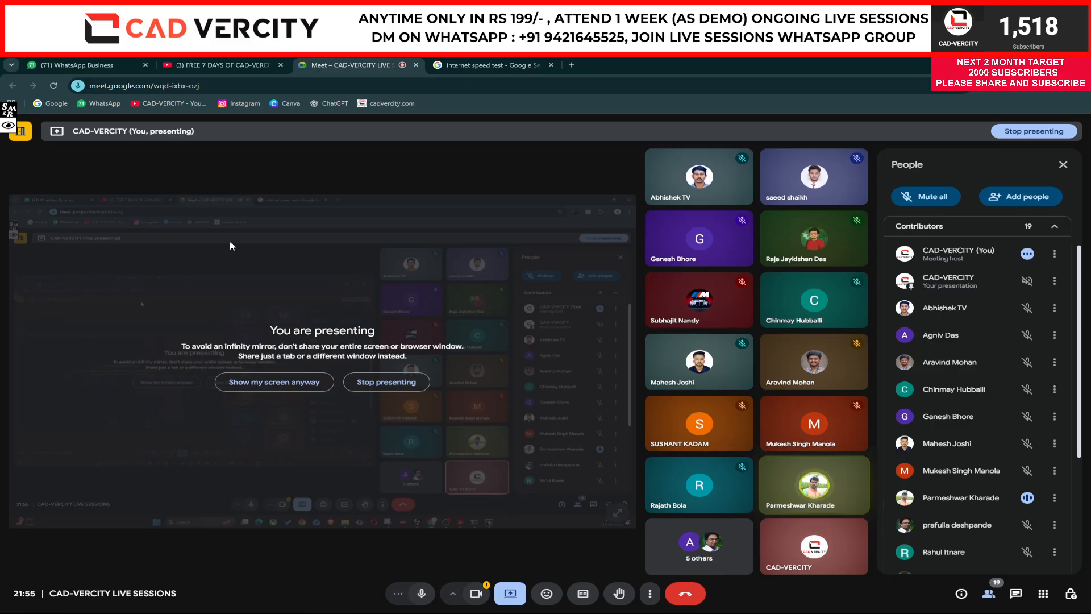
# Switch back to CATIA and bring the BACKREST_STARK(STO-INPUT_STYLE) part window to the front
pyautogui.click(85, 65)
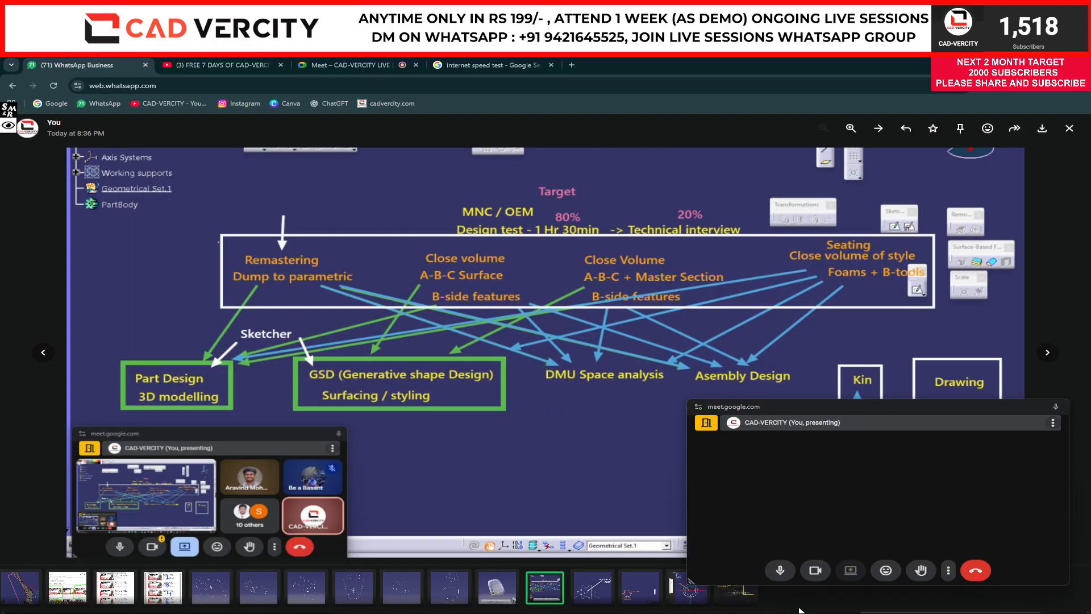
pyautogui.hotkey('alt', 'Tab')
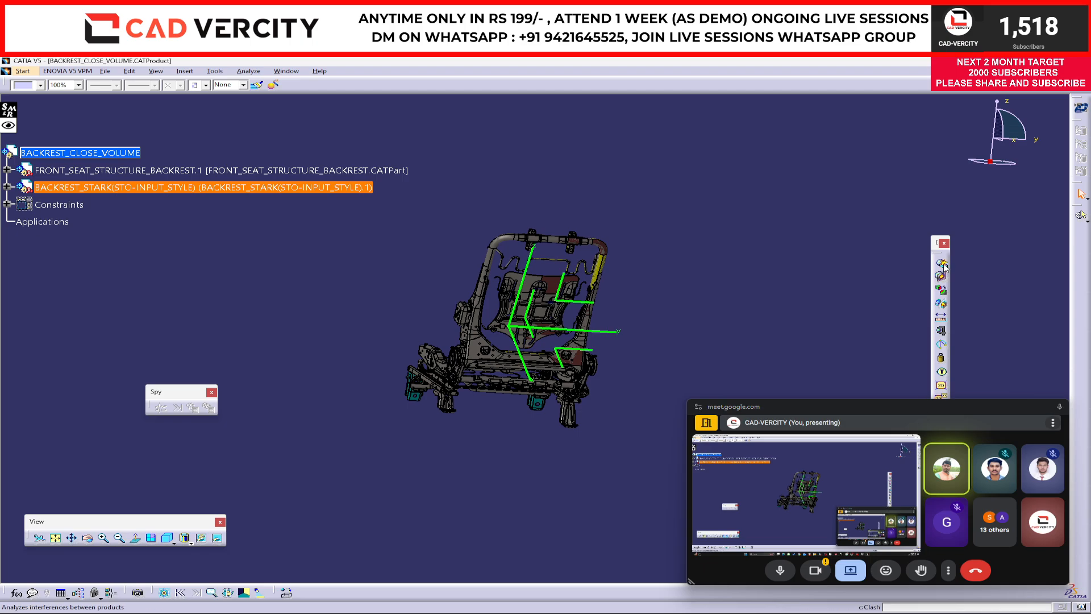
pyautogui.moveTo(936, 243); pyautogui.dragTo(910, 202)
pyautogui.click(635, 332)
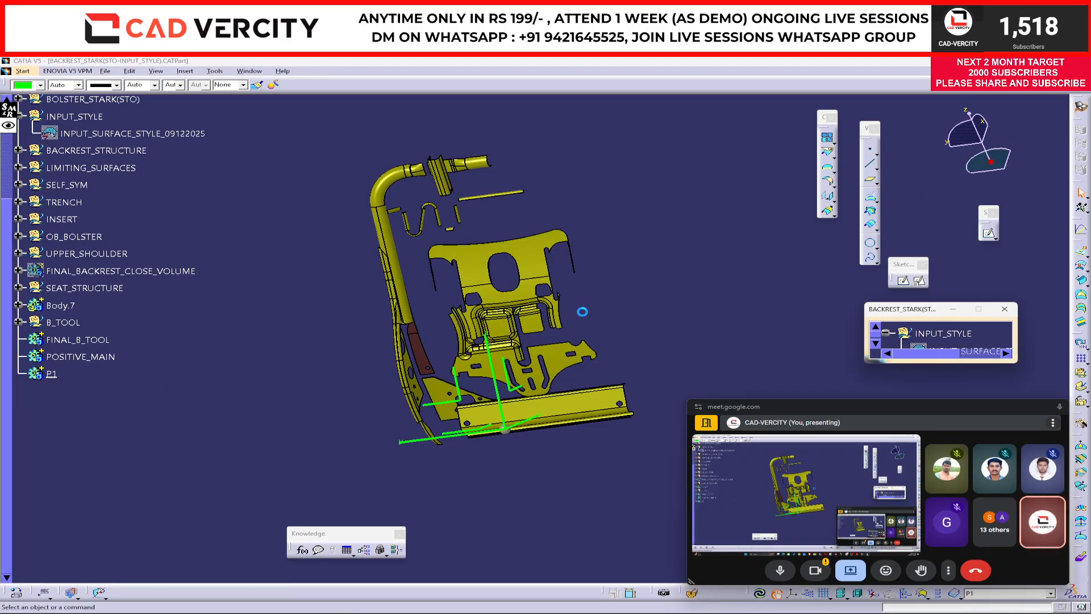
# Show FINAL_BACKREST_CLOSE_VOLUME over the seat structure to view it, and hide it again
pyautogui.moveTo(582, 311); pyautogui.dragTo(521, 391, button='middle')
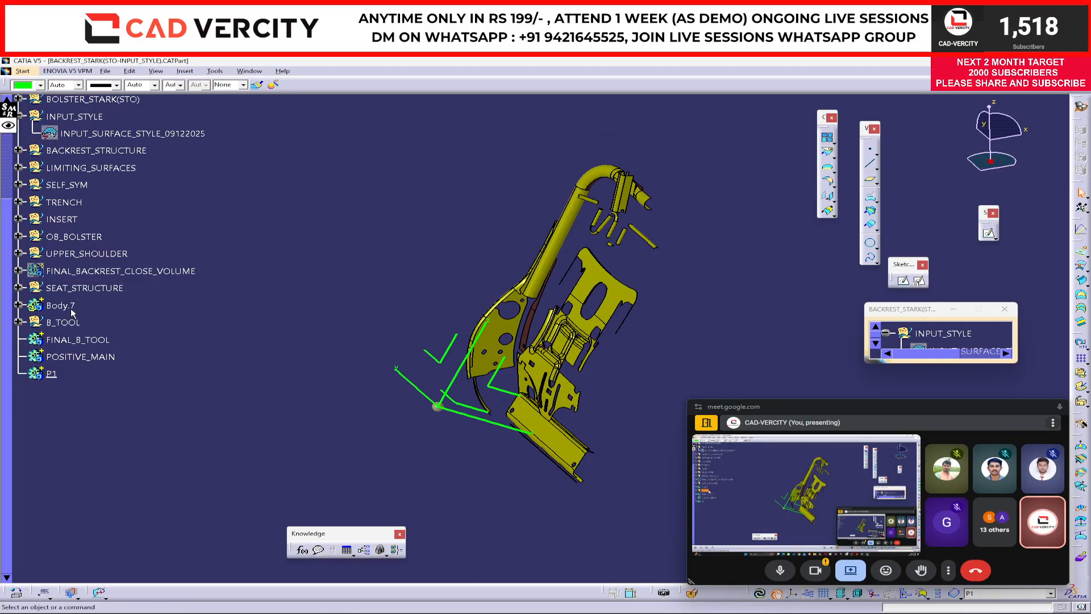
pyautogui.click(85, 271)
pyautogui.press('space')
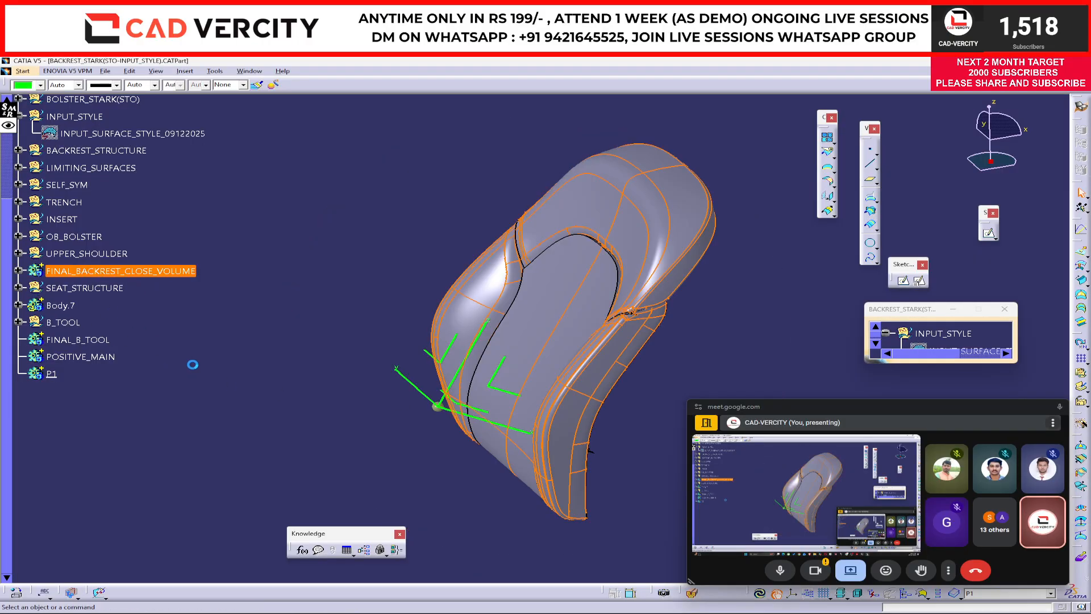
pyautogui.moveTo(500, 326); pyautogui.dragTo(332, 357, button='middle')
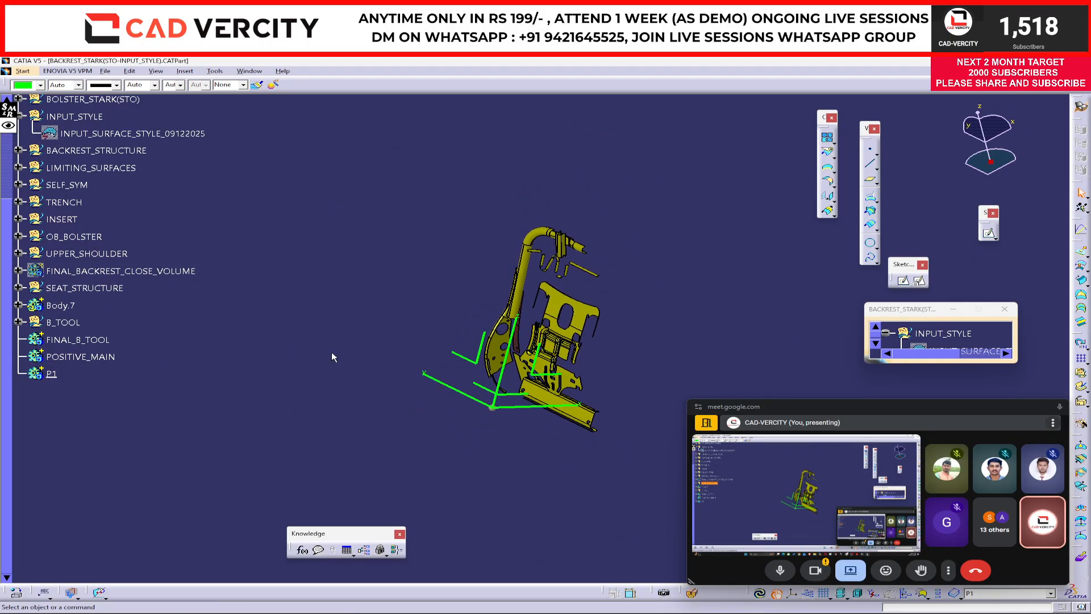
# Point out the FINAL_B_TOOL and POSITIVE_MAIN bodies and examine the seat structure from the front and side
pyautogui.click(61, 343)
pyautogui.click(63, 357)
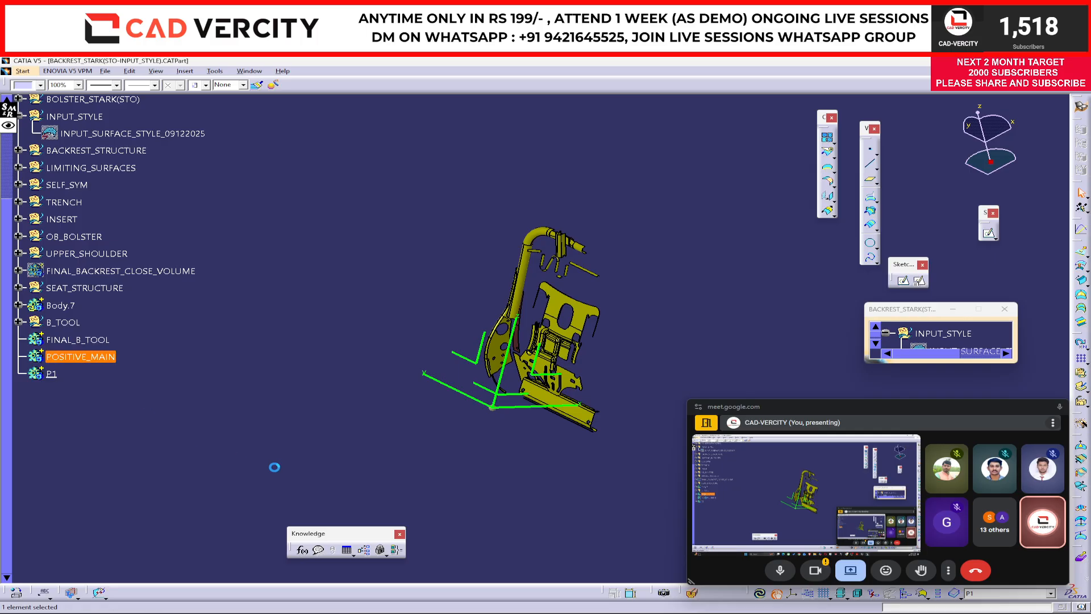
pyautogui.click(295, 414)
pyautogui.moveTo(295, 415); pyautogui.dragTo(635, 385, button='middle')
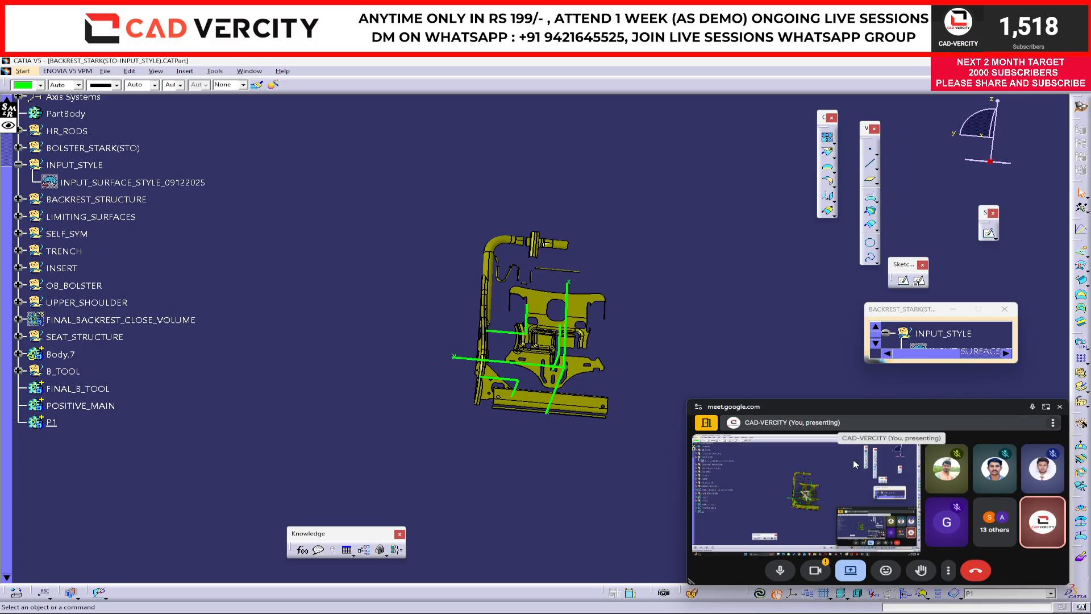
pyautogui.moveTo(625, 358); pyautogui.dragTo(405, 425, button='middle')
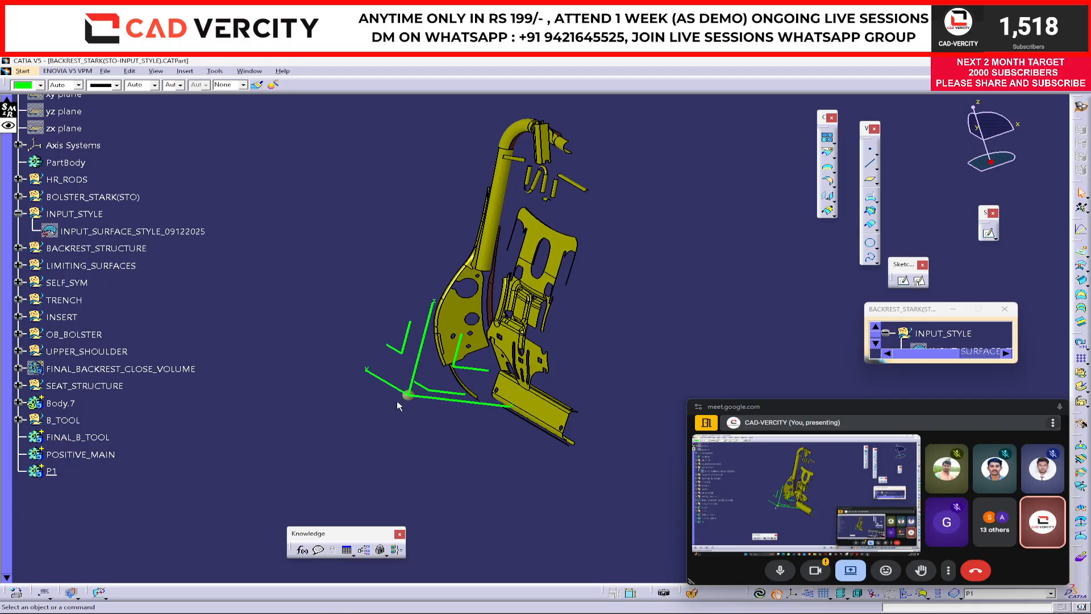
pyautogui.scroll(-3, 546, 225)
pyautogui.moveTo(546, 225); pyautogui.dragTo(483, 361, button='middle')
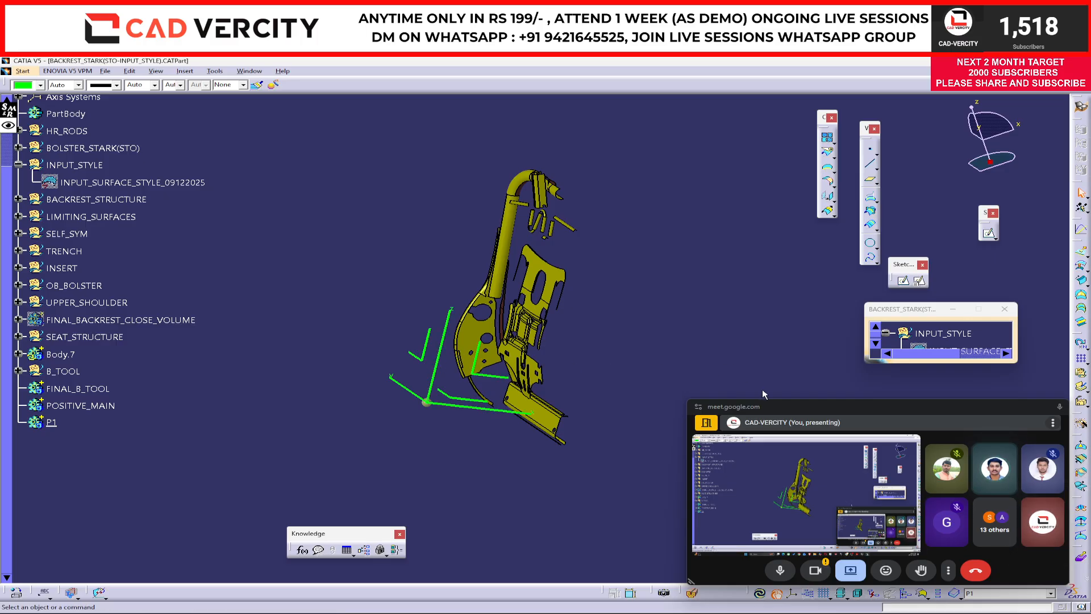
pyautogui.moveTo(765, 399); pyautogui.dragTo(762, 422)
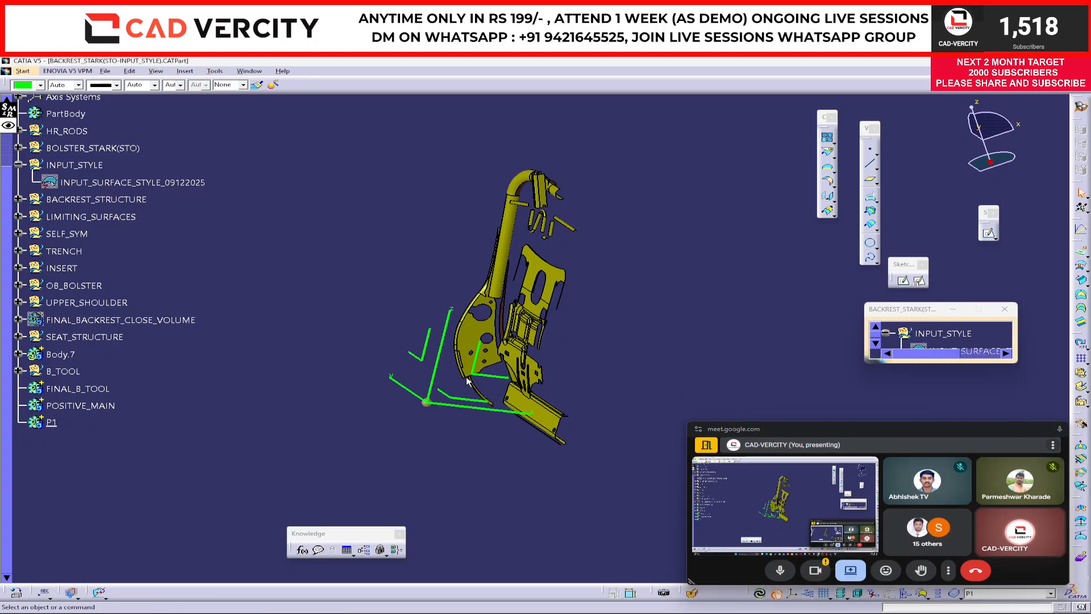
pyautogui.moveTo(468, 385); pyautogui.dragTo(757, 323, button='middle')
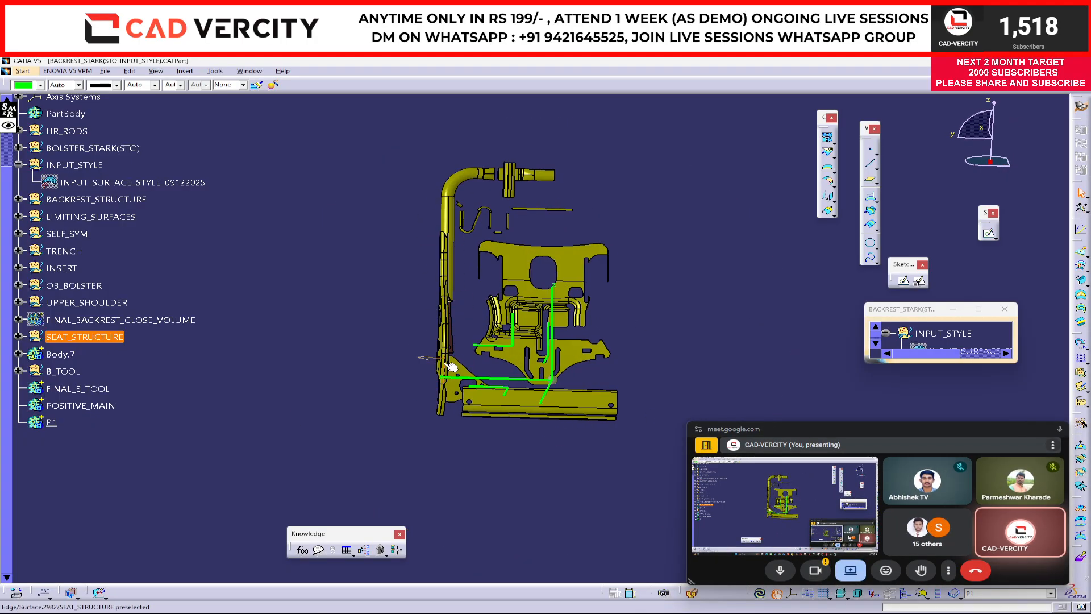
pyautogui.moveTo(612, 375); pyautogui.dragTo(536, 335, button='middle')
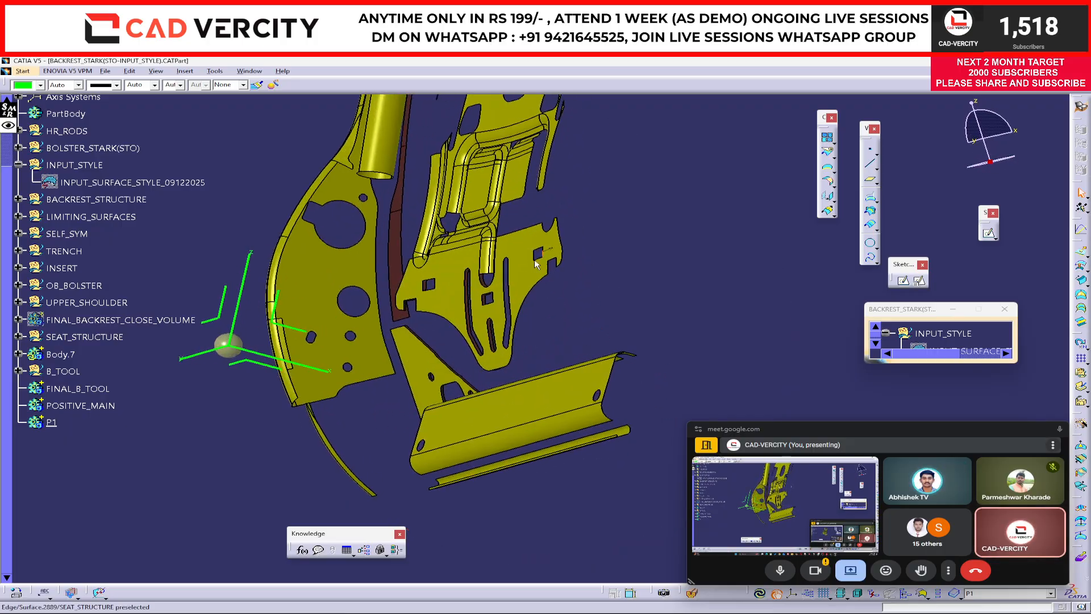
pyautogui.moveTo(519, 398); pyautogui.dragTo(428, 456, button='middle')
pyautogui.moveTo(297, 304); pyautogui.dragTo(332, 297, button='middle')
# Display INPUT_SURFACE_STYLE_09122025 together with FINAL_BACKREST_CLOSE_VOLUME to compare them, and hide the input surface
pyautogui.click(134, 417)
pyautogui.moveTo(469, 310); pyautogui.dragTo(547, 332, button='middle')
pyautogui.moveTo(343, 317); pyautogui.dragTo(298, 331, button='middle')
pyautogui.click(151, 280)
pyautogui.hotkey('ctrl', 'h')
pyautogui.scroll(1, 165, 282)
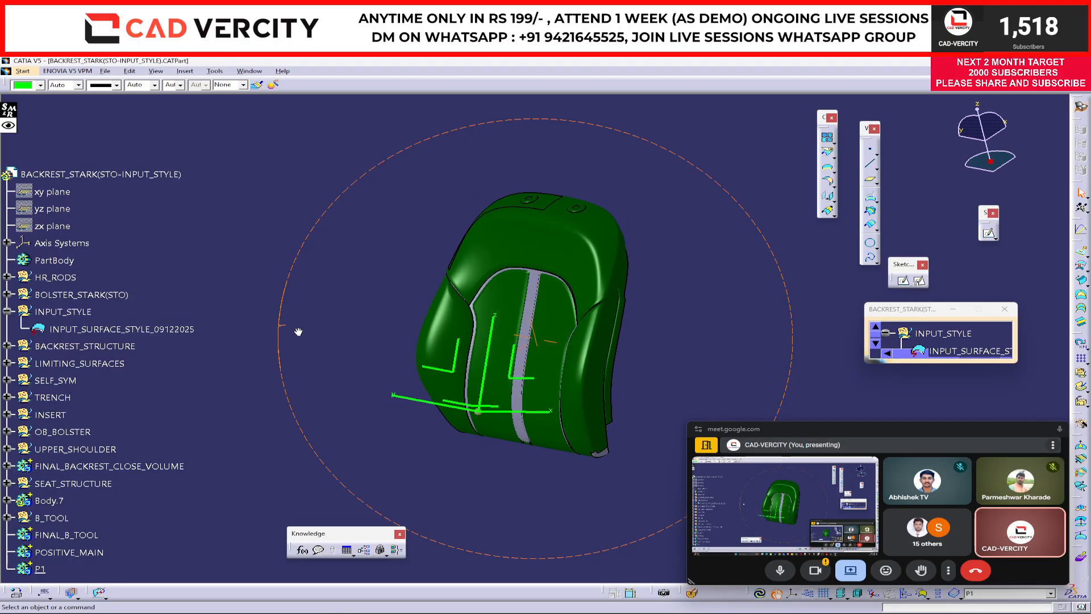
pyautogui.click(153, 330)
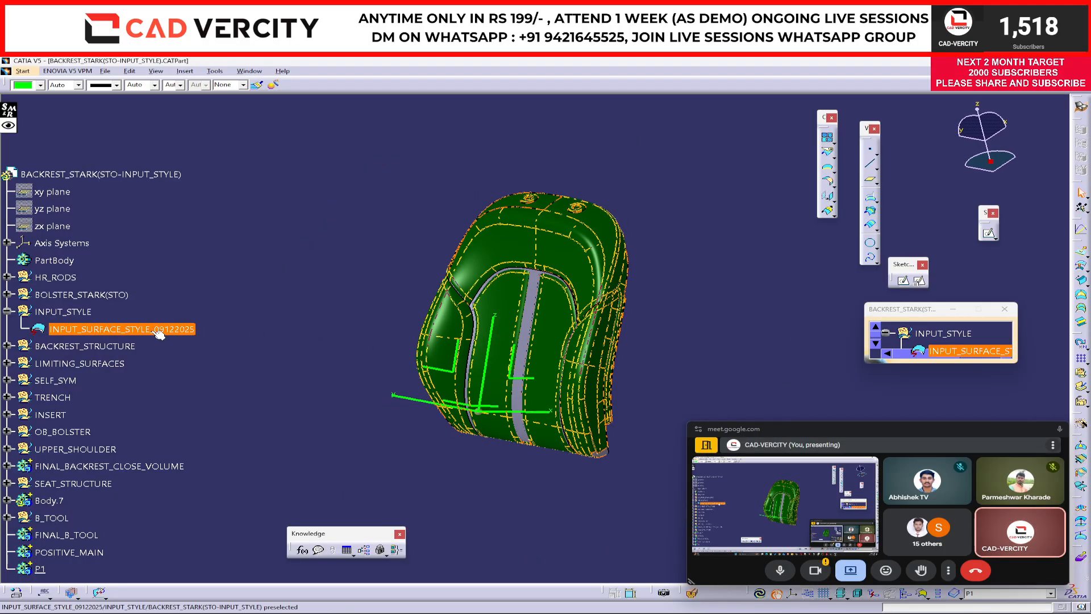
pyautogui.hotkey('ctrl', 'h')
pyautogui.scroll(-3, 159, 324)
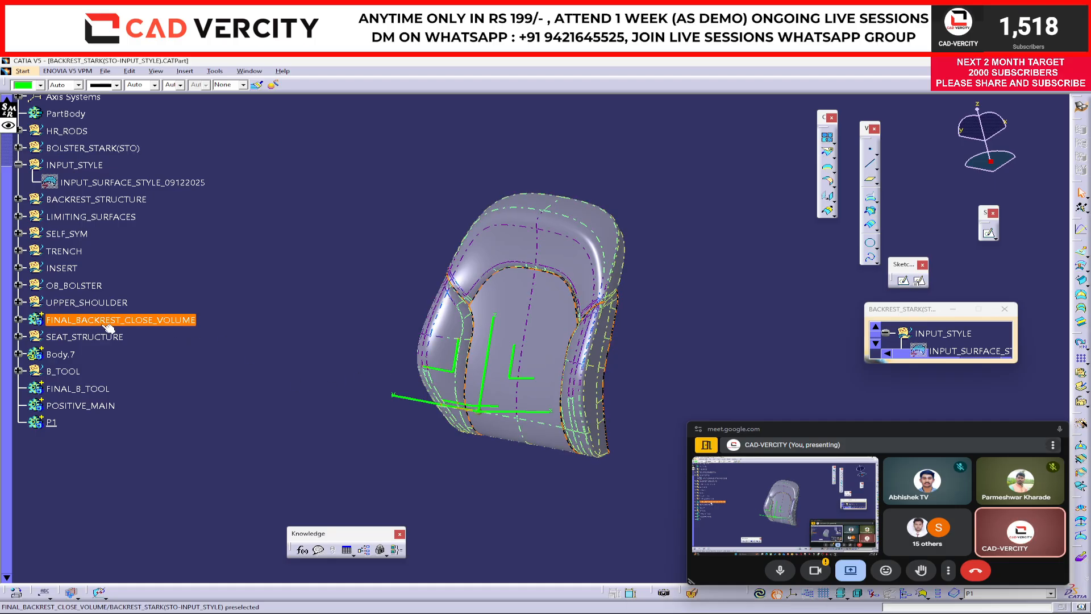
# Expand FINAL_BACKREST_CLOSE_VOLUME to review the bodies under its Add operations, and hide the volume
pyautogui.click(18, 319)
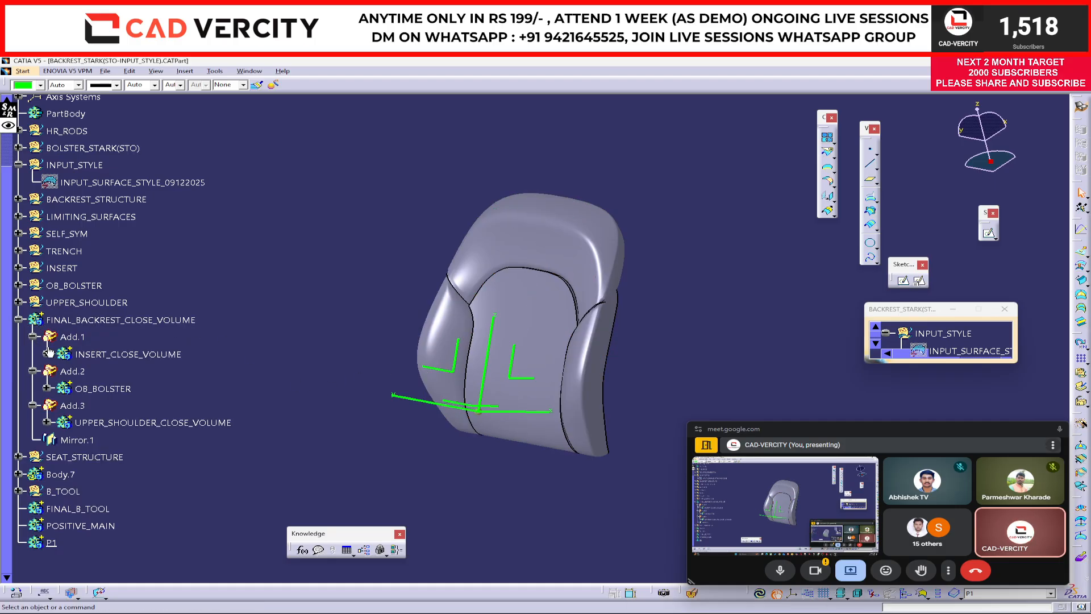
pyautogui.click(102, 388)
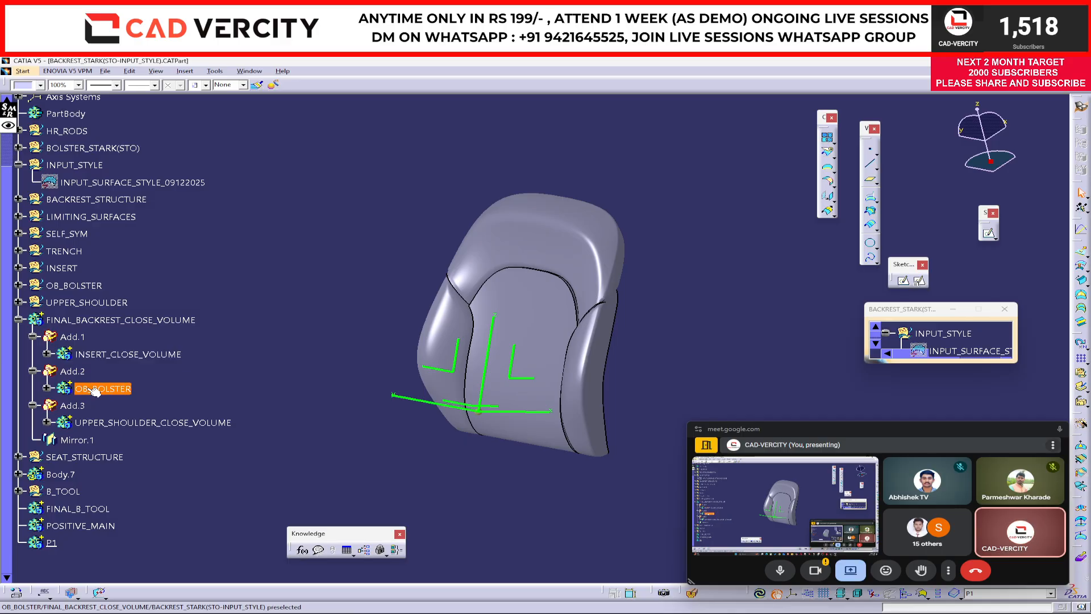
pyautogui.click(107, 422)
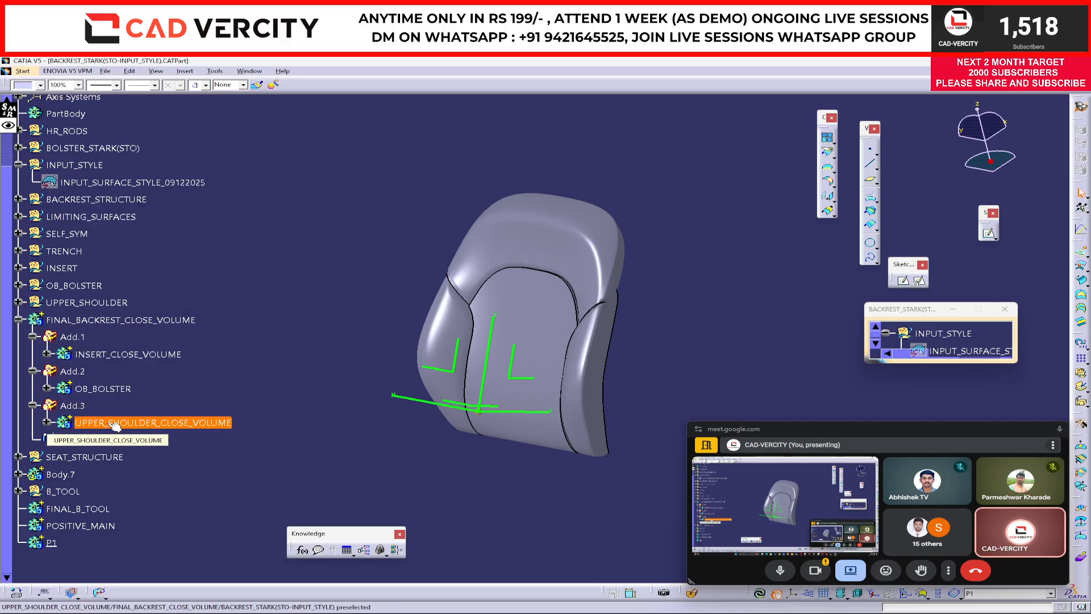
pyautogui.click(77, 321)
pyautogui.hotkey('ctrl', 'h')
pyautogui.moveTo(505, 445); pyautogui.dragTo(538, 434, button='middle')
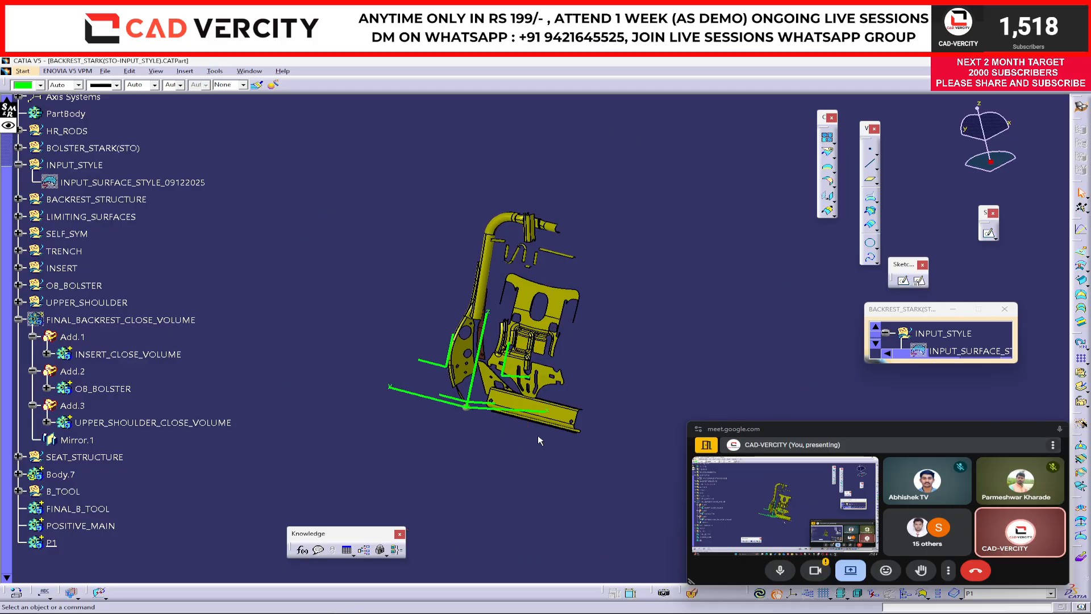
# Highlight the FINAL_B_TOOL body and the POSITIVE_MAIN body in the tree
pyautogui.scroll(-3, 538, 435)
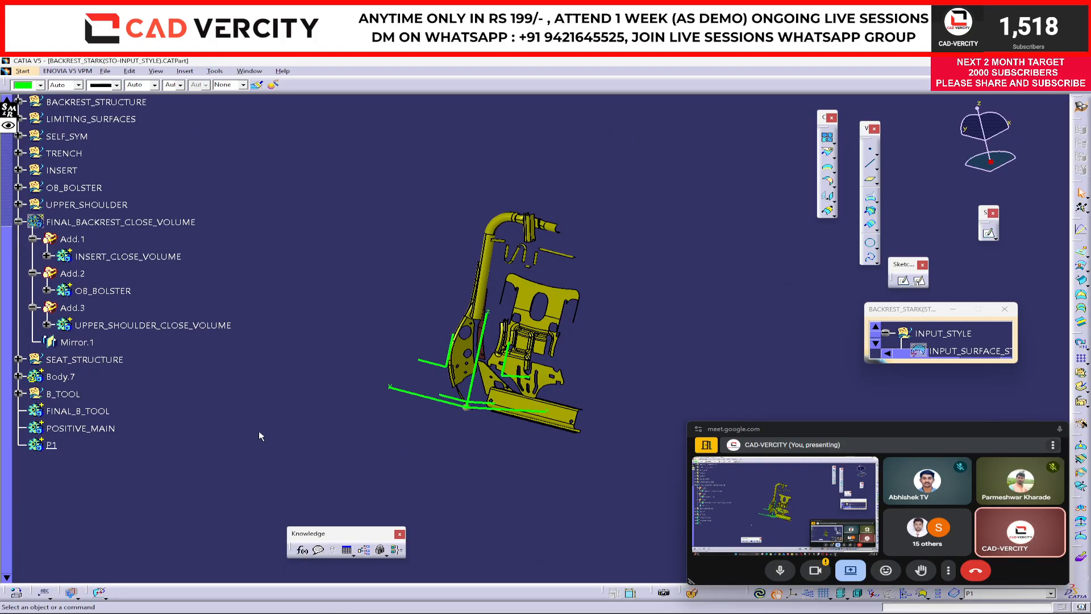
pyautogui.click(108, 410)
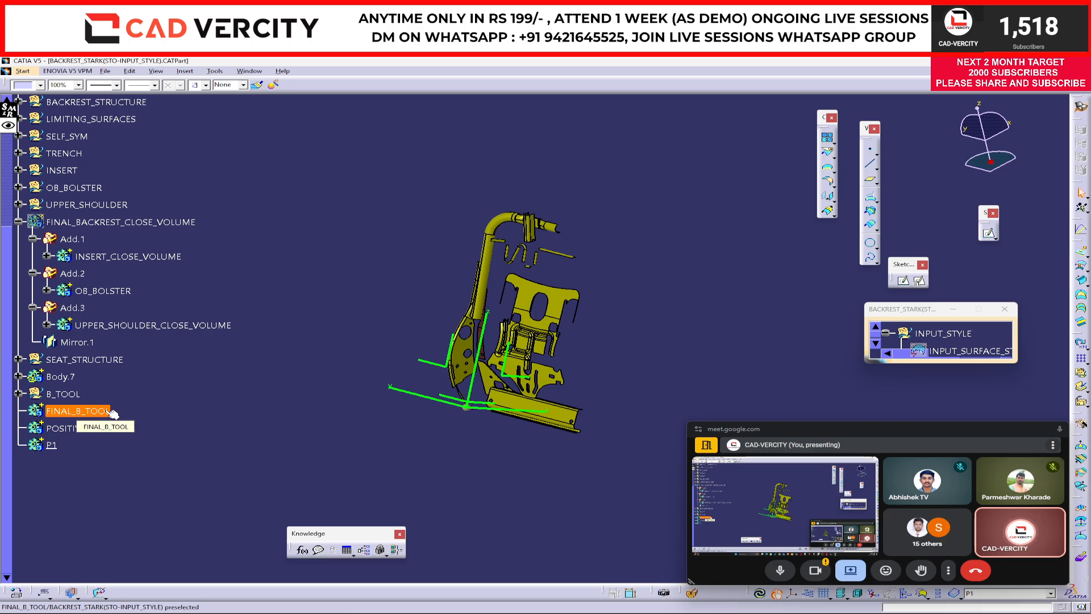
pyautogui.moveTo(458, 394); pyautogui.dragTo(536, 397, button='middle')
pyautogui.scroll(1, 535, 398)
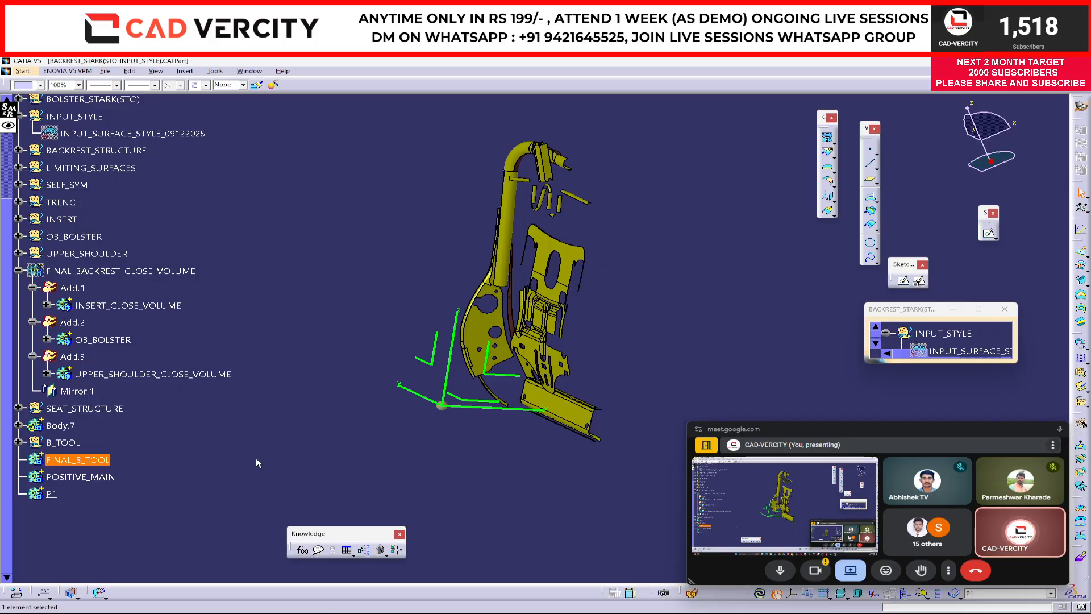
pyautogui.click(99, 477)
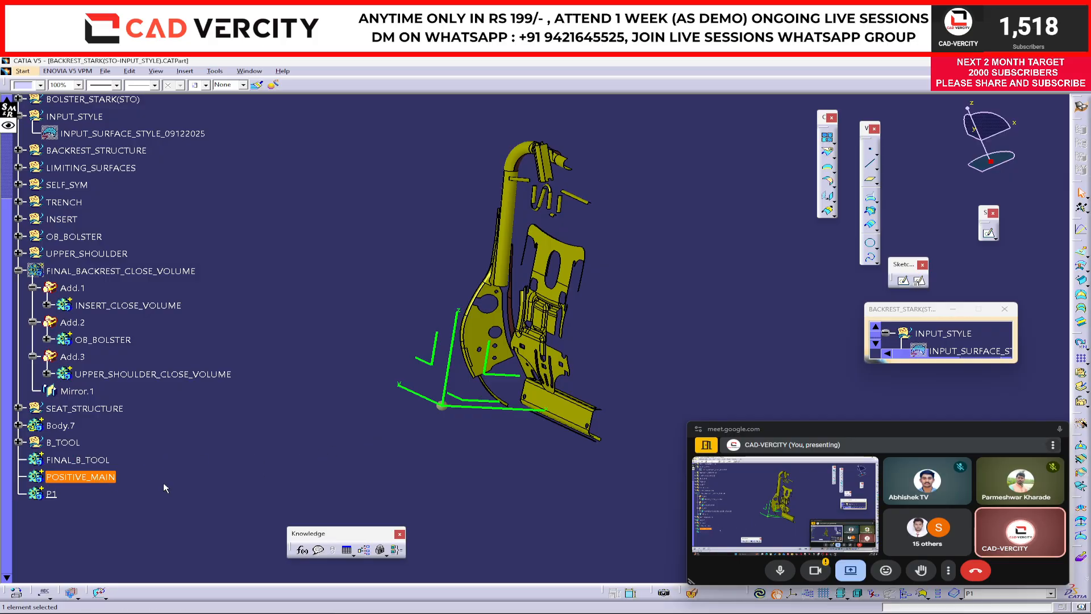
# Show FINAL_BACKREST_CLOSE_VOLUME and switch to the BACKREST_CLOSE_VOLUME assembly to view the volume together with the seat structure
pyautogui.moveTo(310, 381); pyautogui.dragTo(274, 384, button='middle')
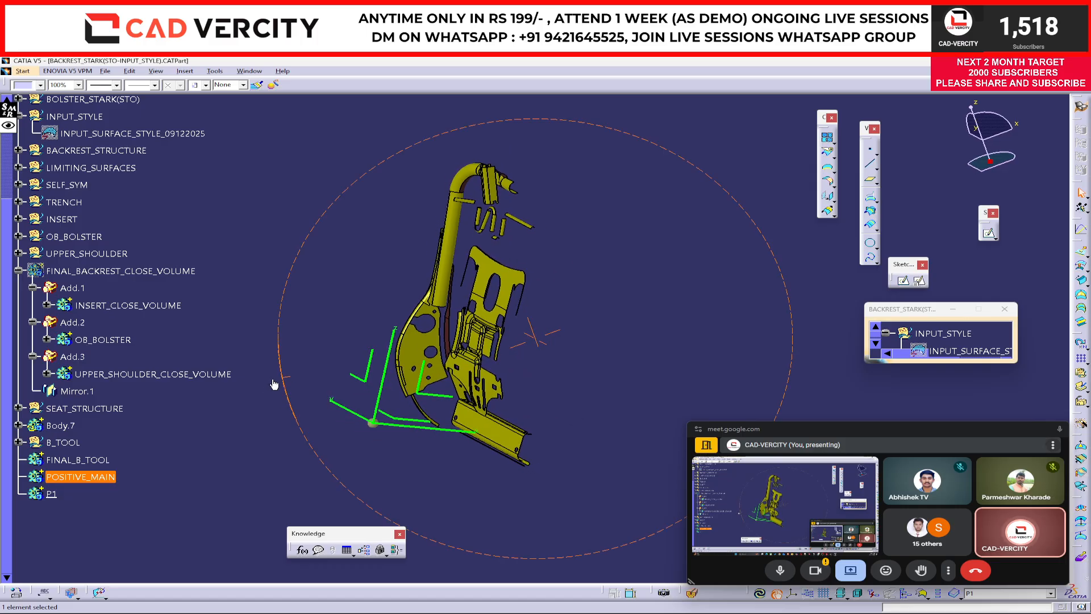
pyautogui.click(129, 272)
pyautogui.press('space')
pyautogui.moveTo(335, 264); pyautogui.dragTo(426, 347, button='middle')
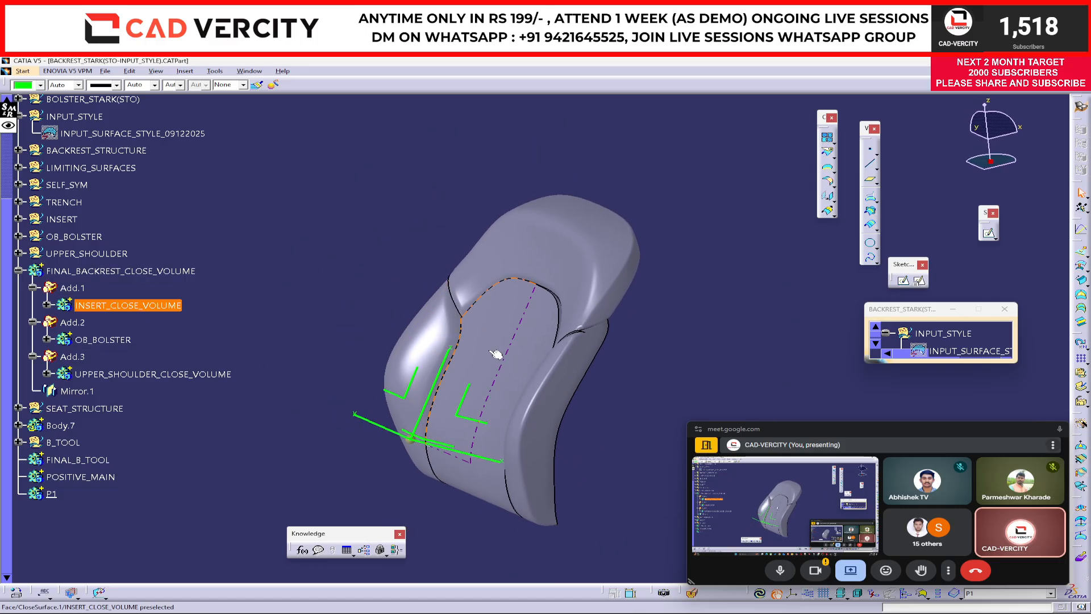
pyautogui.hotkey('ctrl', 'Tab')
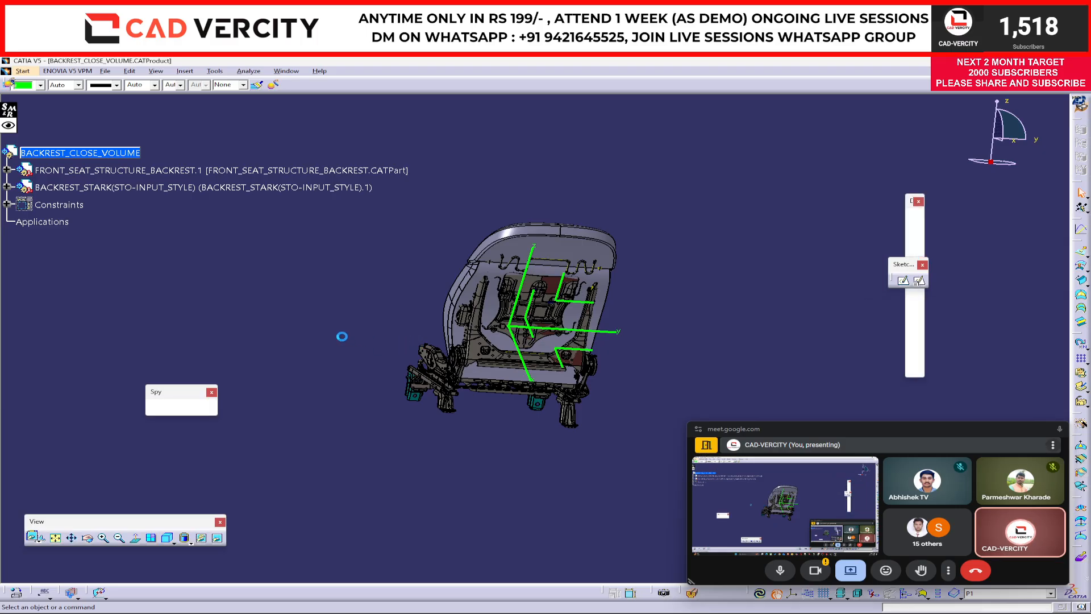
pyautogui.moveTo(604, 379); pyautogui.dragTo(669, 388, button='middle')
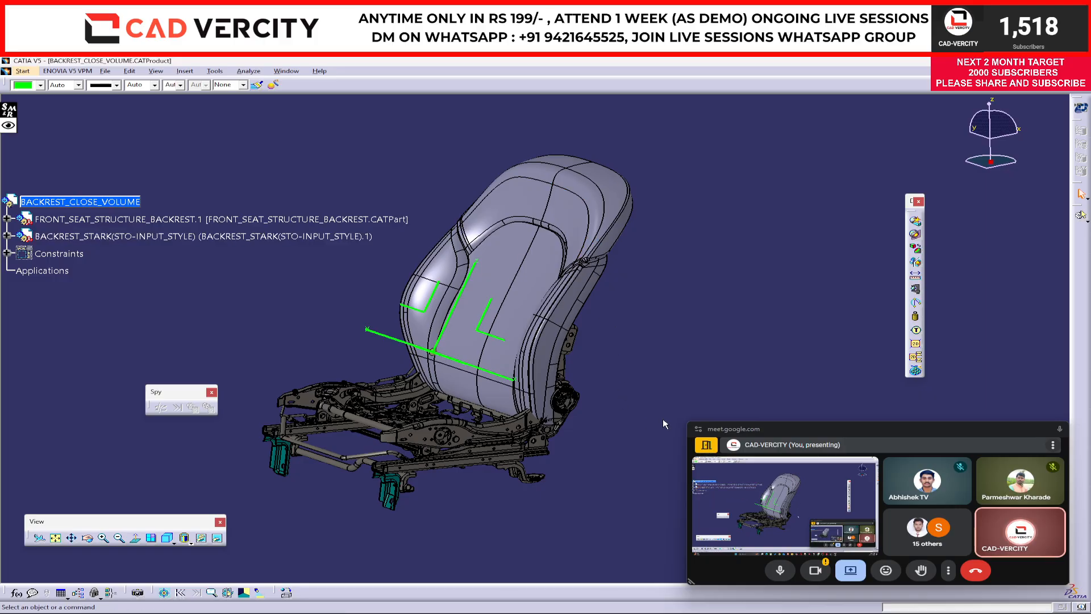
# Switch to the WhatsApp window to glance at the design-test overview image, and return to the CATIA assembly
pyautogui.moveTo(880, 432); pyautogui.dragTo(863, 425)
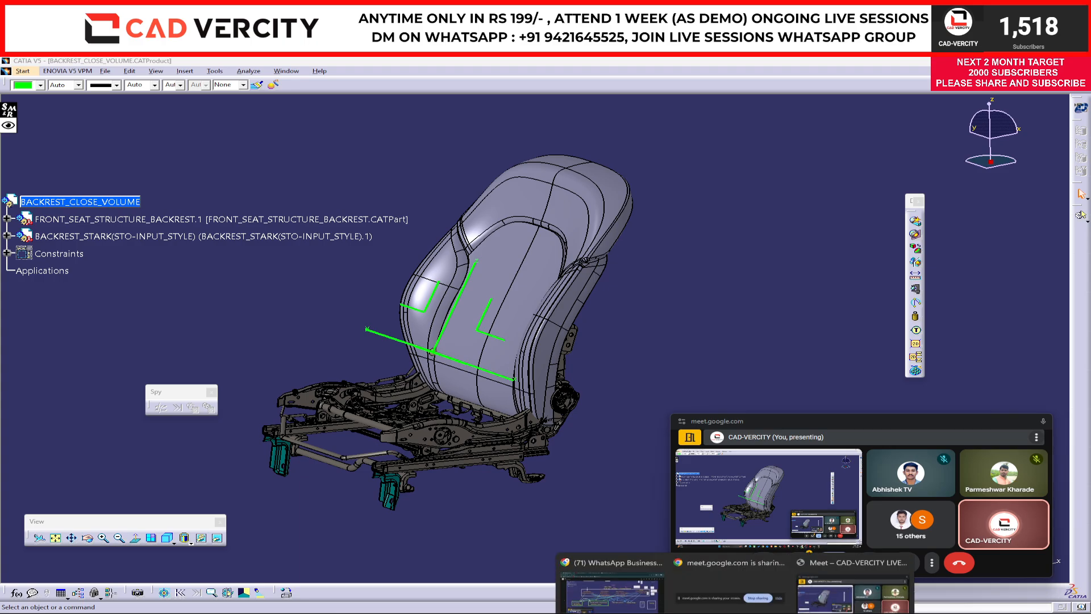
pyautogui.click(656, 586)
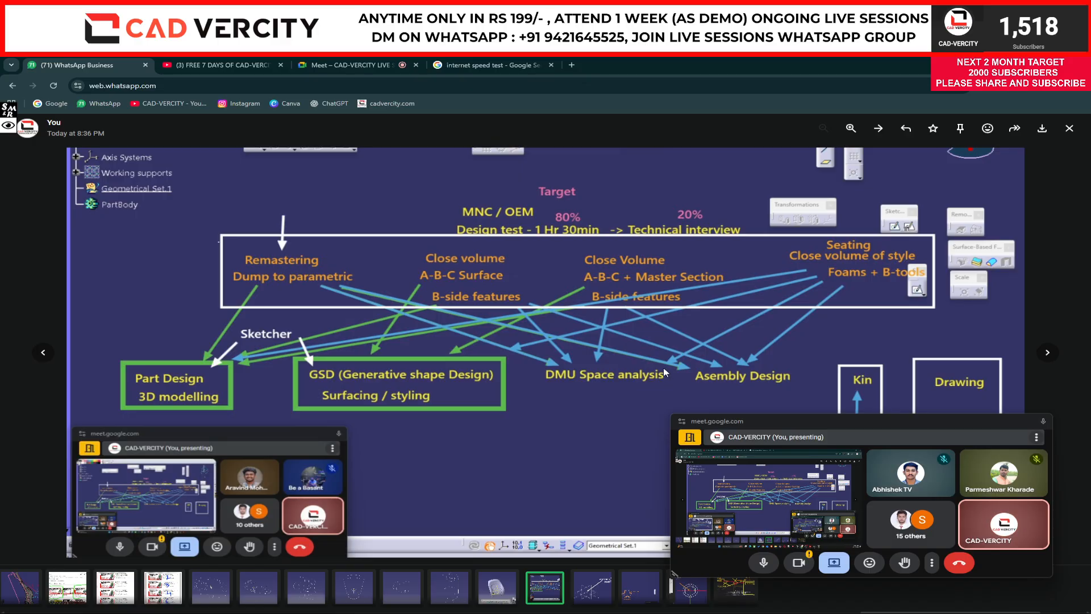
pyautogui.click(834, 586)
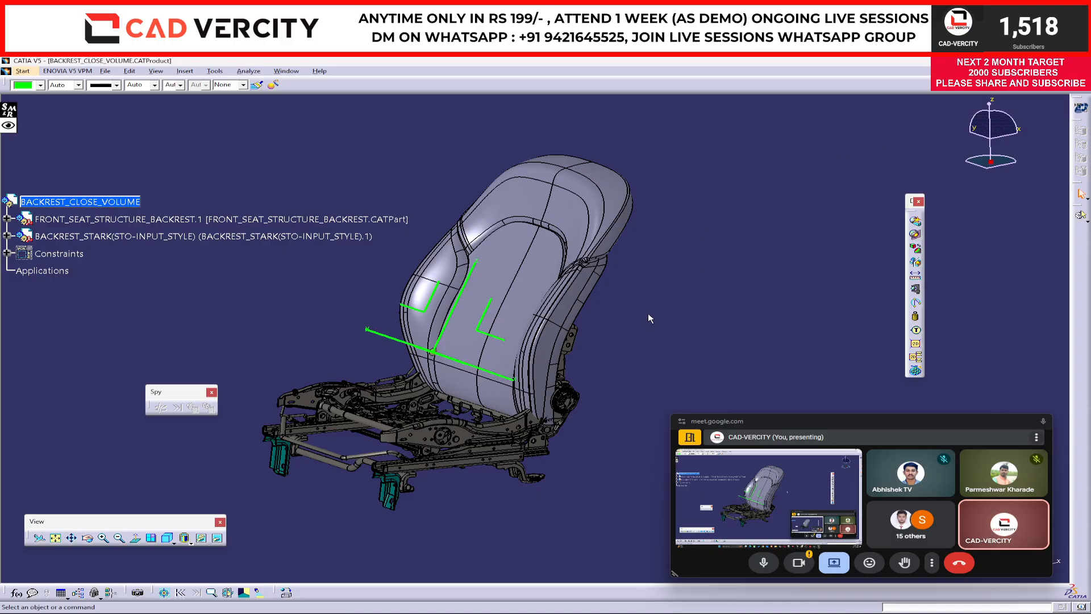
# Section the backrest assembly with a plane normal to Z and cut away the volume above it
pyautogui.moveTo(648, 314); pyautogui.dragTo(701, 313, button='middle')
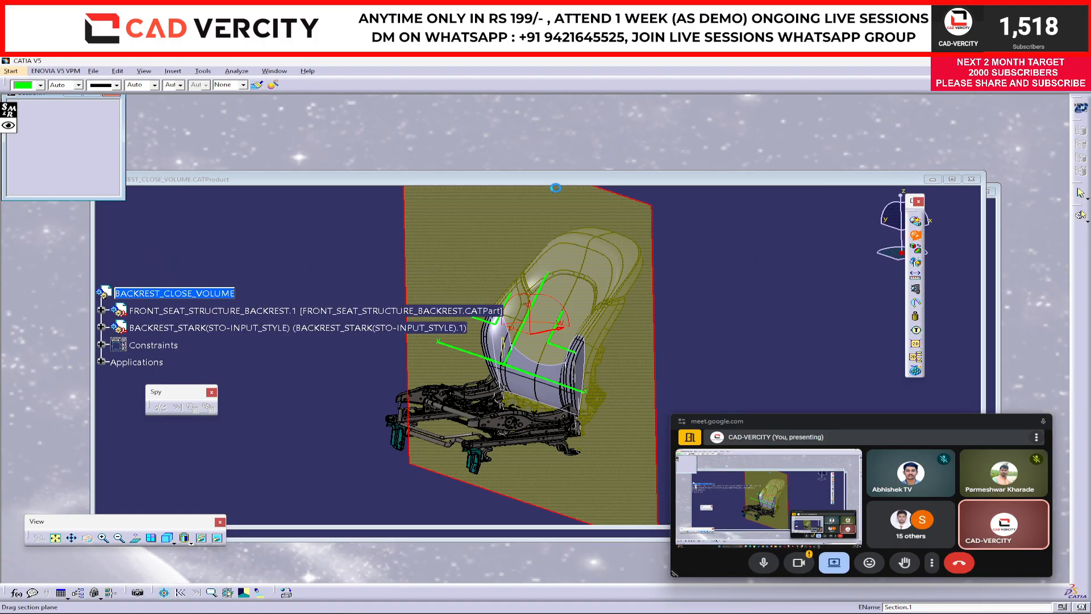
pyautogui.doubleClick(577, 180)
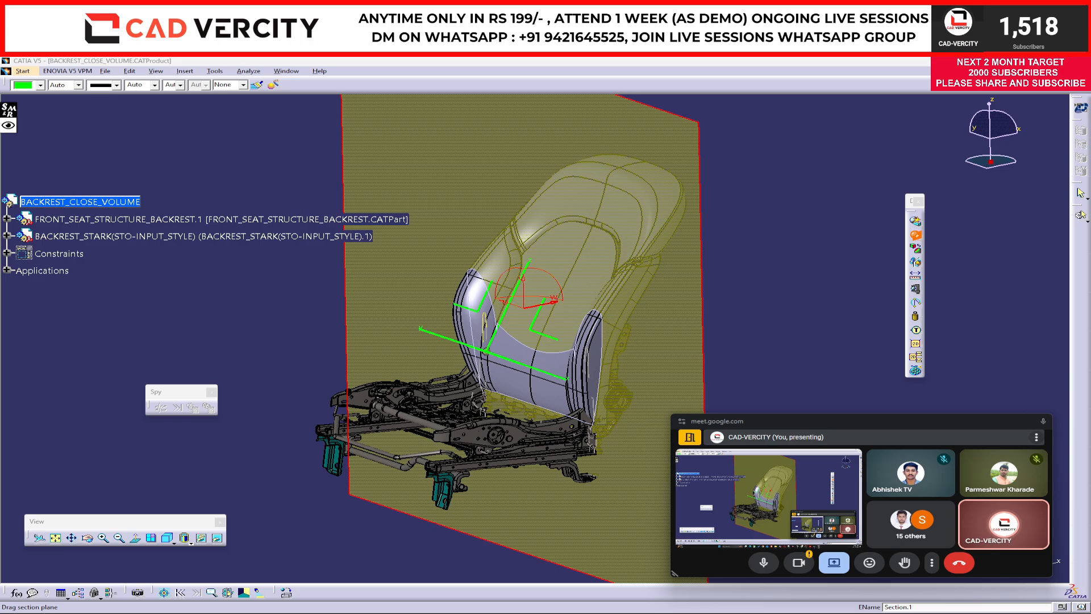
pyautogui.click(765, 239)
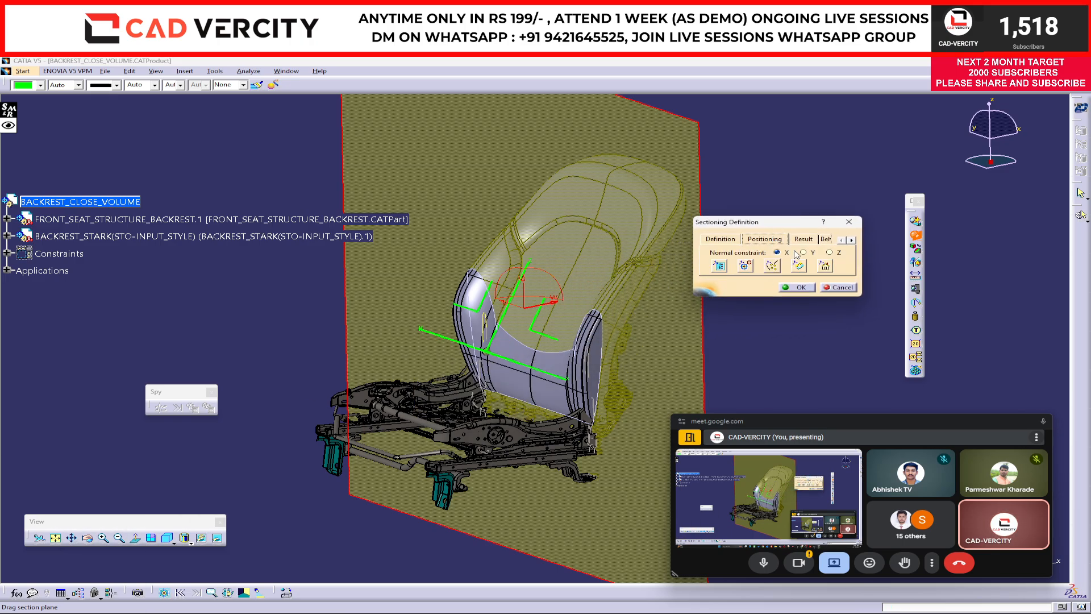
pyautogui.click(829, 252)
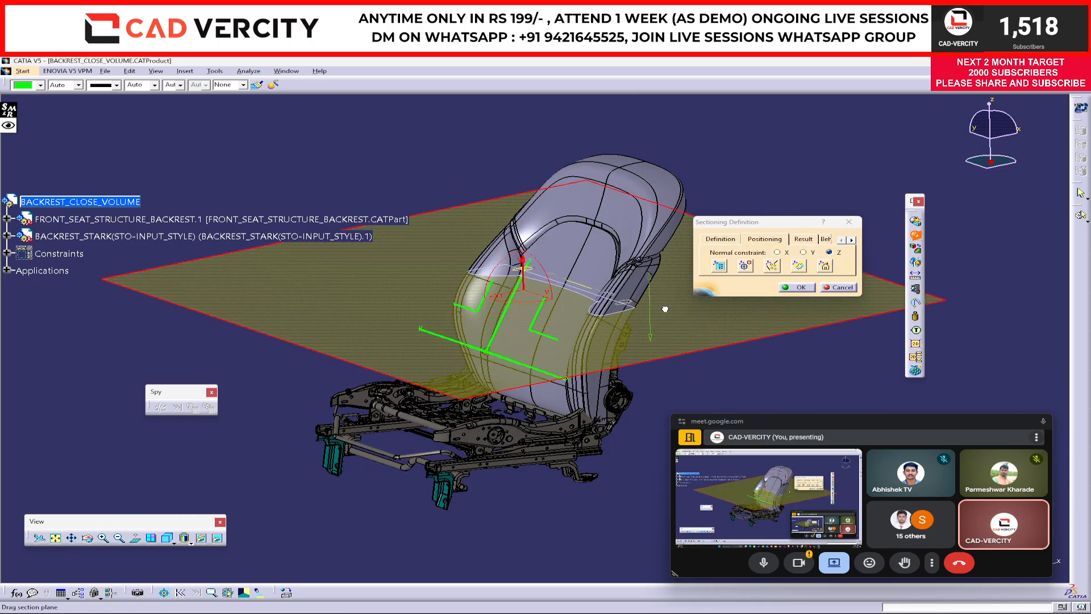
pyautogui.click(721, 238)
pyautogui.click(834, 261)
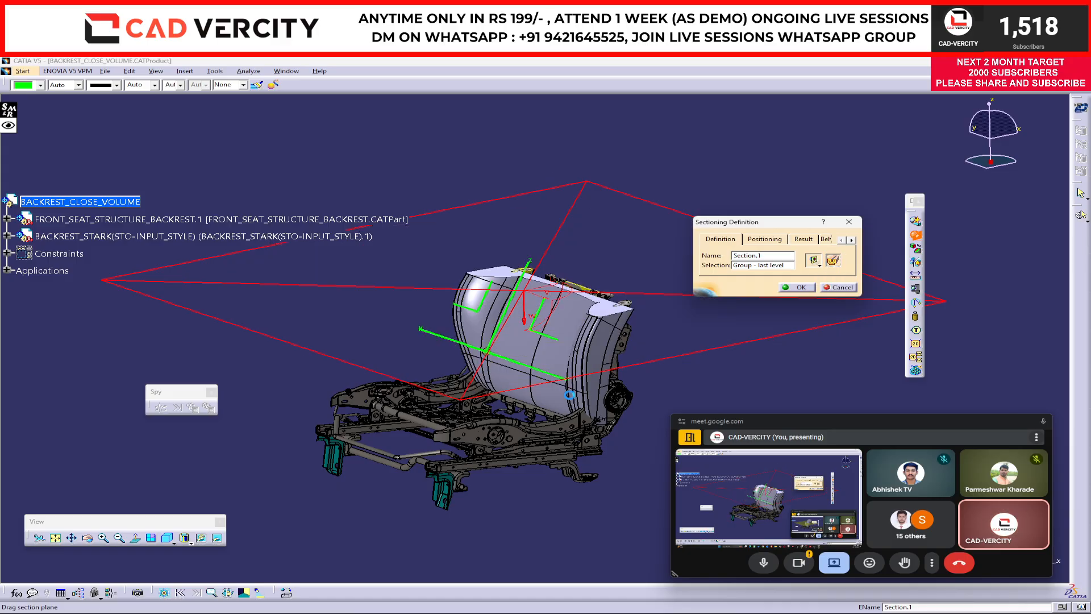
# Examine the cut face of the close volume against the seat frame from behind, keeping the sectioning settings out of the way
pyautogui.moveTo(372, 435); pyautogui.dragTo(597, 375, button='middle')
pyautogui.moveTo(739, 221); pyautogui.dragTo(964, 262)
pyautogui.moveTo(756, 393); pyautogui.dragTo(606, 374, button='middle')
pyautogui.moveTo(563, 401); pyautogui.dragTo(367, 366, button='middle')
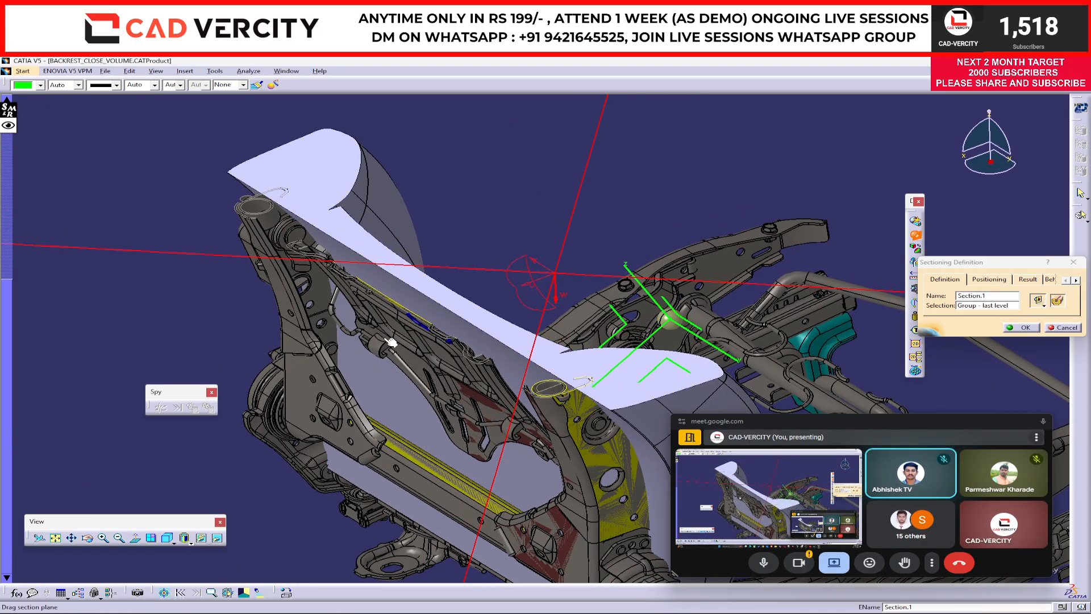
# Clear the old screen annotations and trace the foam-to-frame boundary in yellow, ticking the foam side and crossing out the frame
pyautogui.click(9, 125)
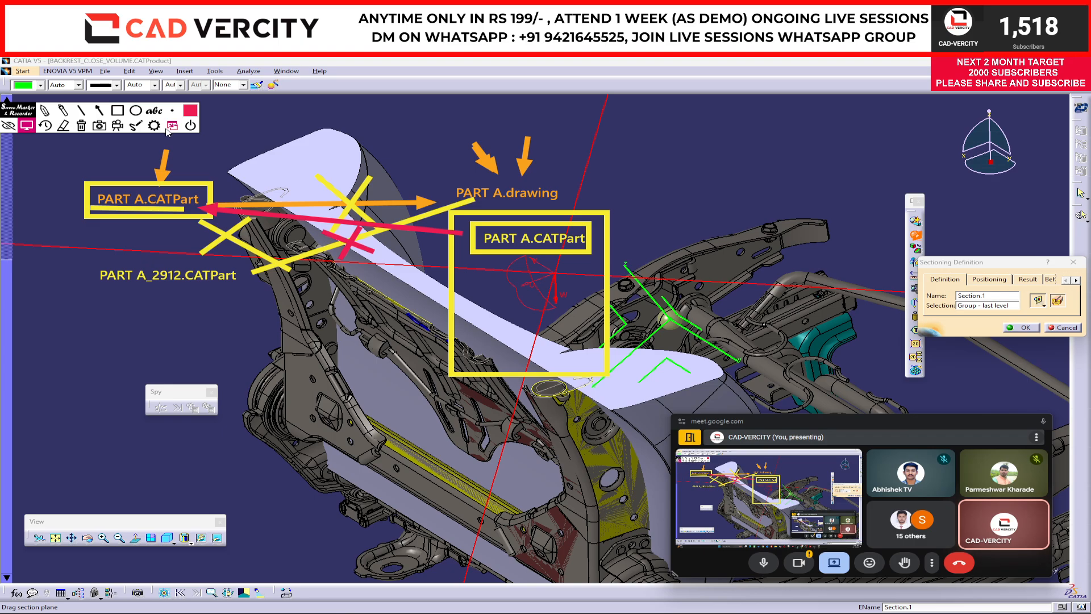
pyautogui.click(80, 126)
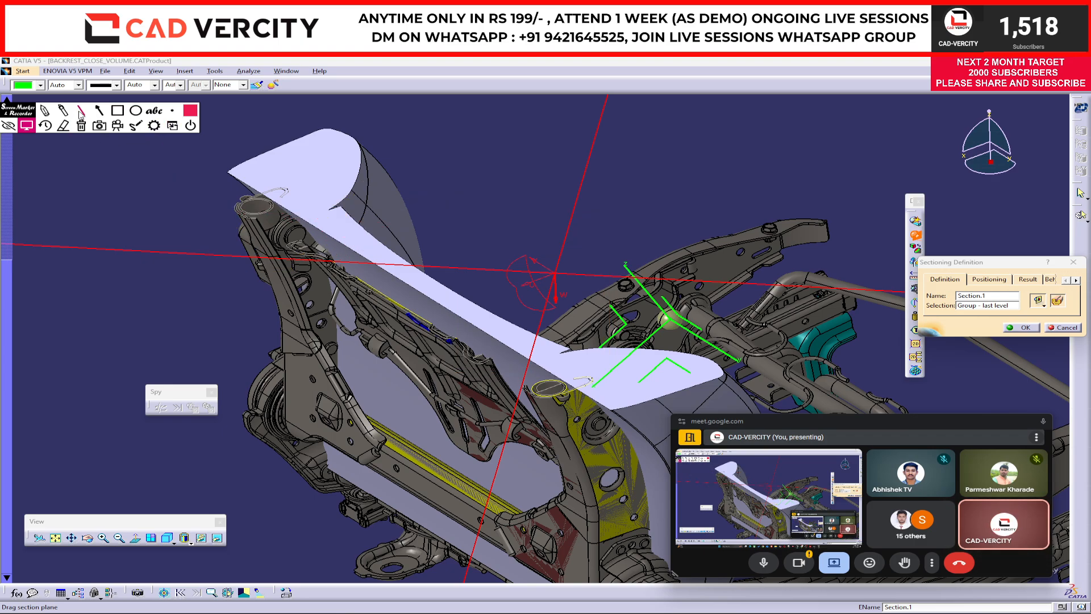
pyautogui.click(191, 109)
pyautogui.click(134, 111)
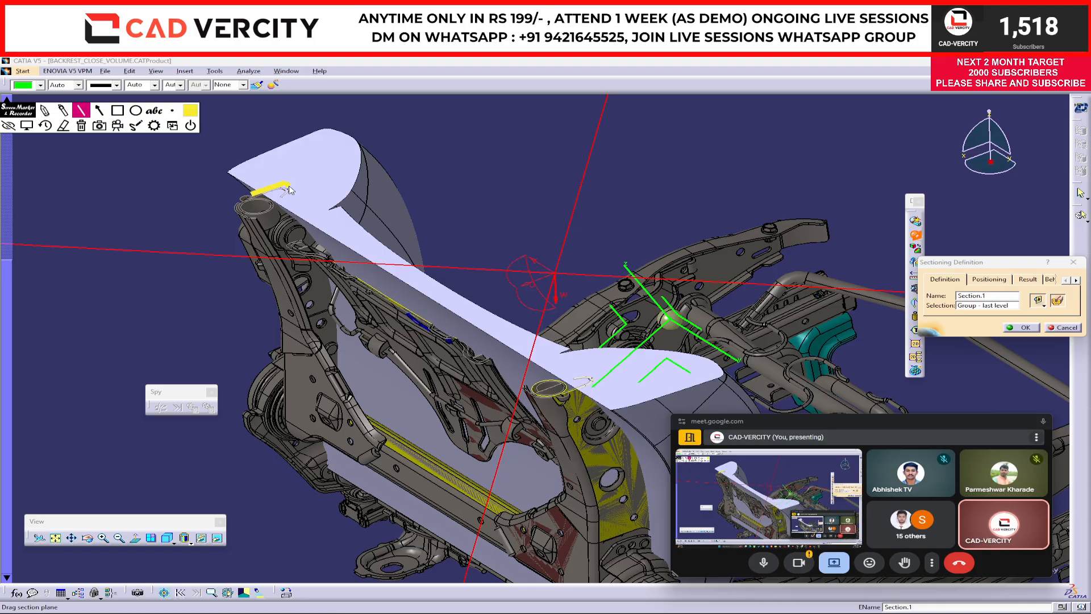
pyautogui.moveTo(289, 217)
pyautogui.mouseDown()
pyautogui.moveTo(288, 230)
pyautogui.moveTo(482, 341)
pyautogui.moveTo(516, 375)
pyautogui.moveTo(579, 380)
pyautogui.mouseUp()
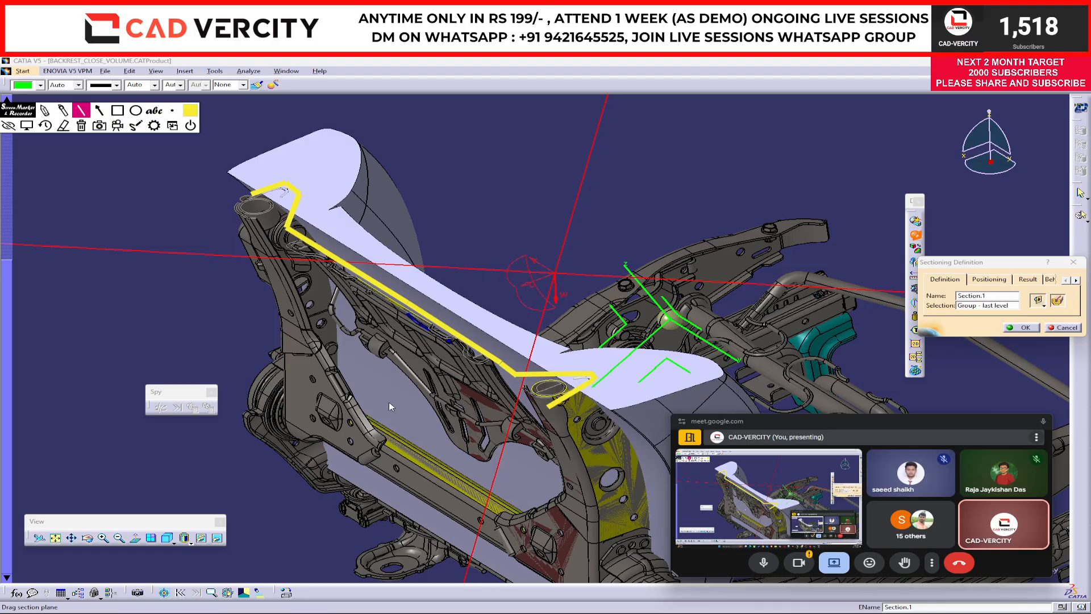
pyautogui.moveTo(347, 374); pyautogui.dragTo(313, 414)
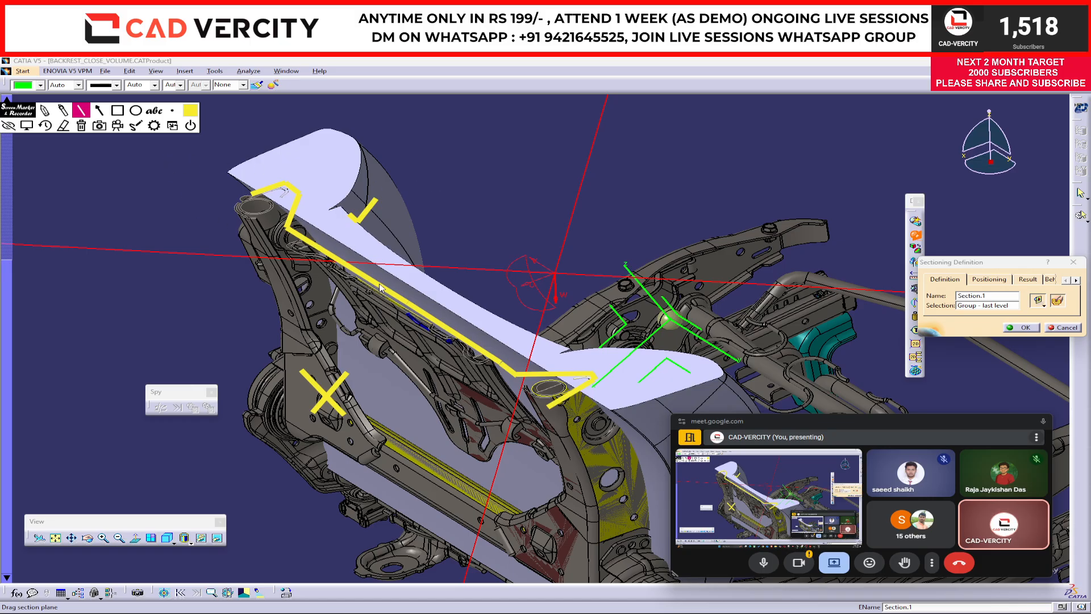
# Label the traced boundary B_Tool with a leader line and capture the annotated section view as a screenshot
pyautogui.moveTo(374, 283); pyautogui.dragTo(263, 320)
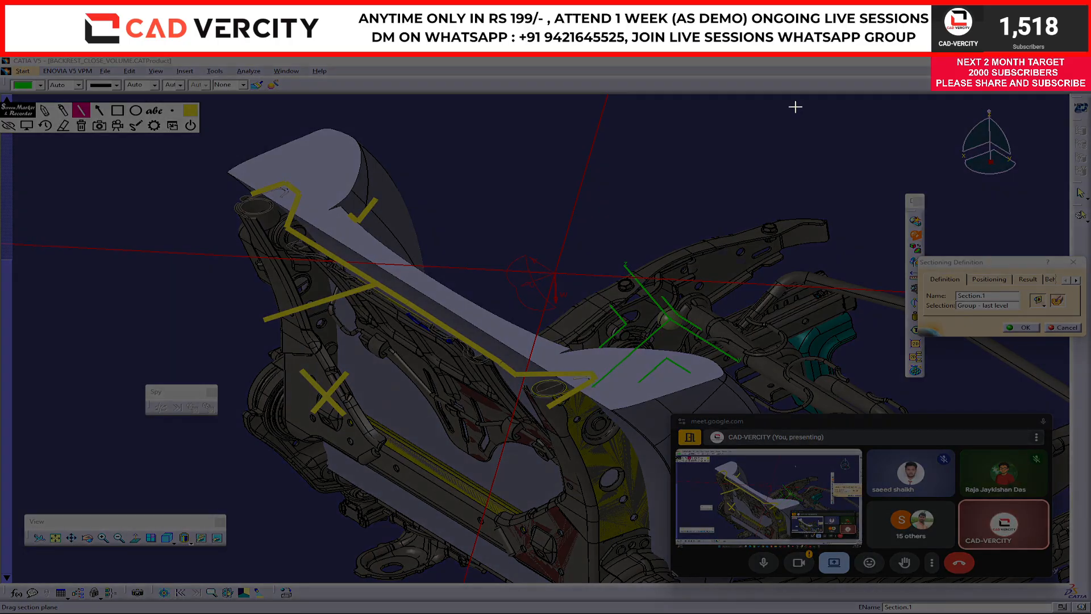
pyautogui.moveTo(784, 100)
pyautogui.mouseDown()
pyautogui.moveTo(629, 219)
pyautogui.moveTo(142, 535)
pyautogui.mouseUp()
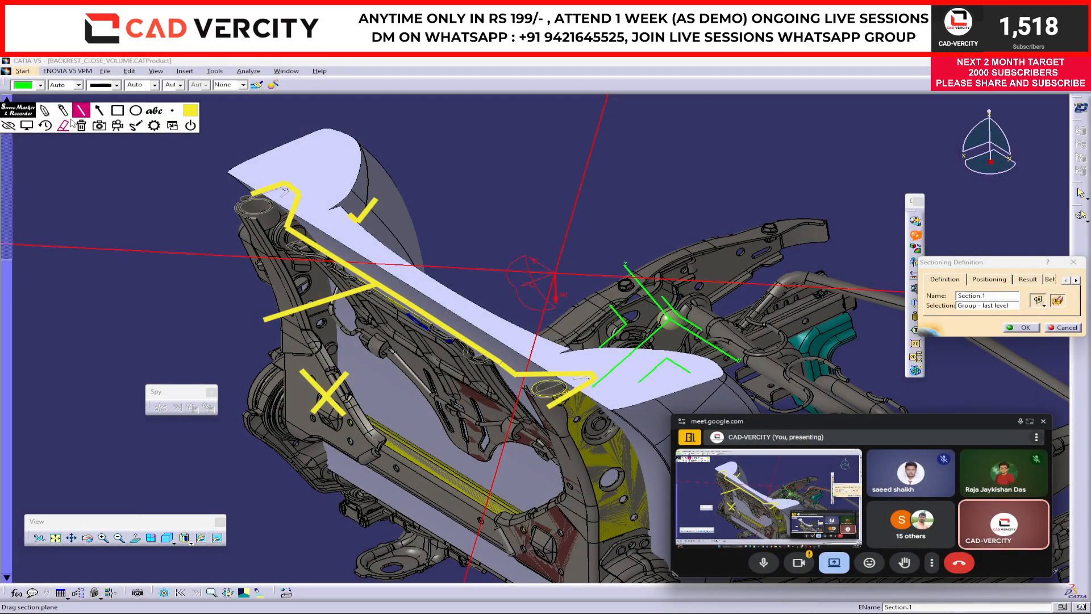
pyautogui.click(154, 111)
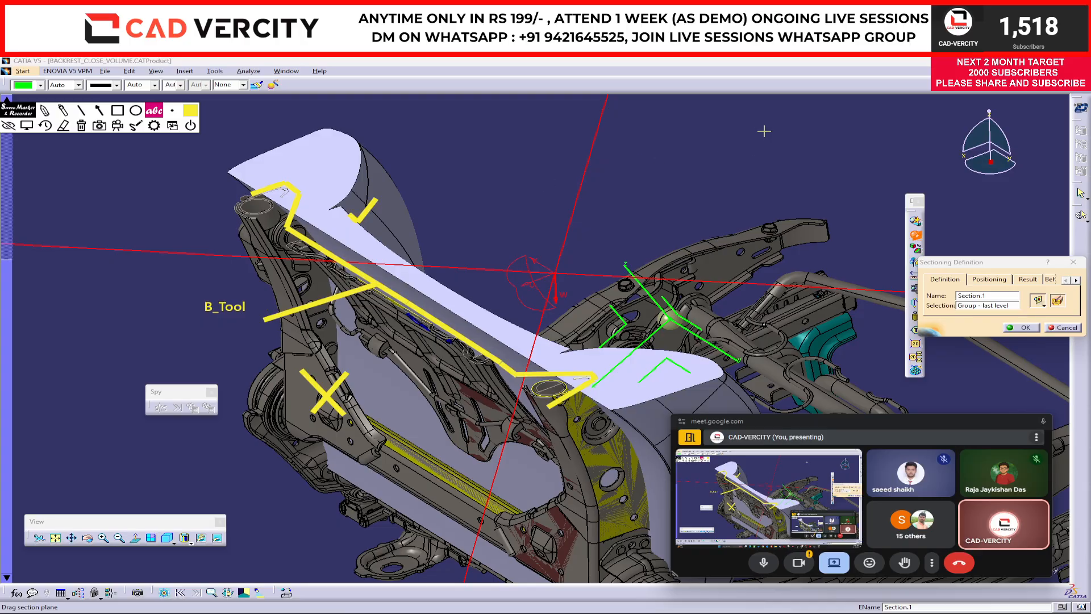
pyautogui.press('super+shift+s')
pyautogui.moveTo(763, 115); pyautogui.dragTo(105, 613)
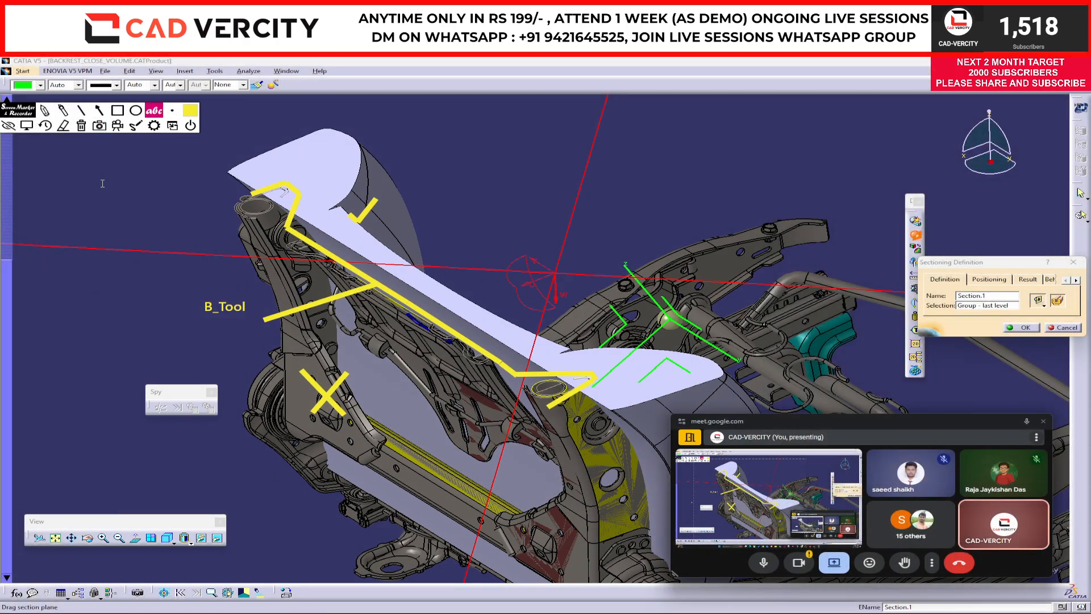
# Erase the screen annotations and send the captured screenshot to the CAD-VERCITY ADVANCED group in WhatsApp
pyautogui.click(81, 126)
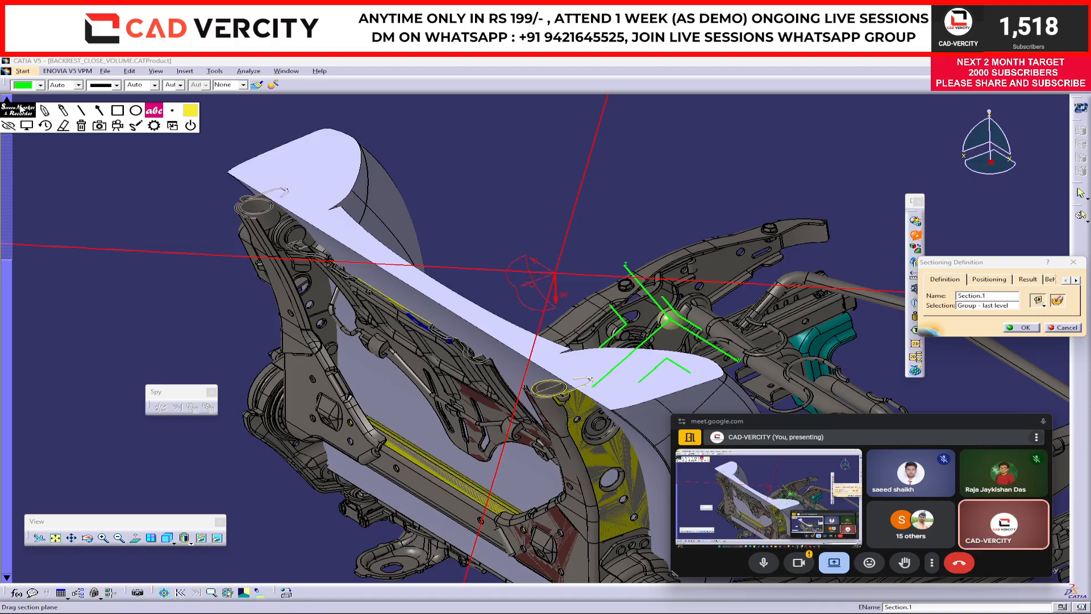
pyautogui.click(8, 126)
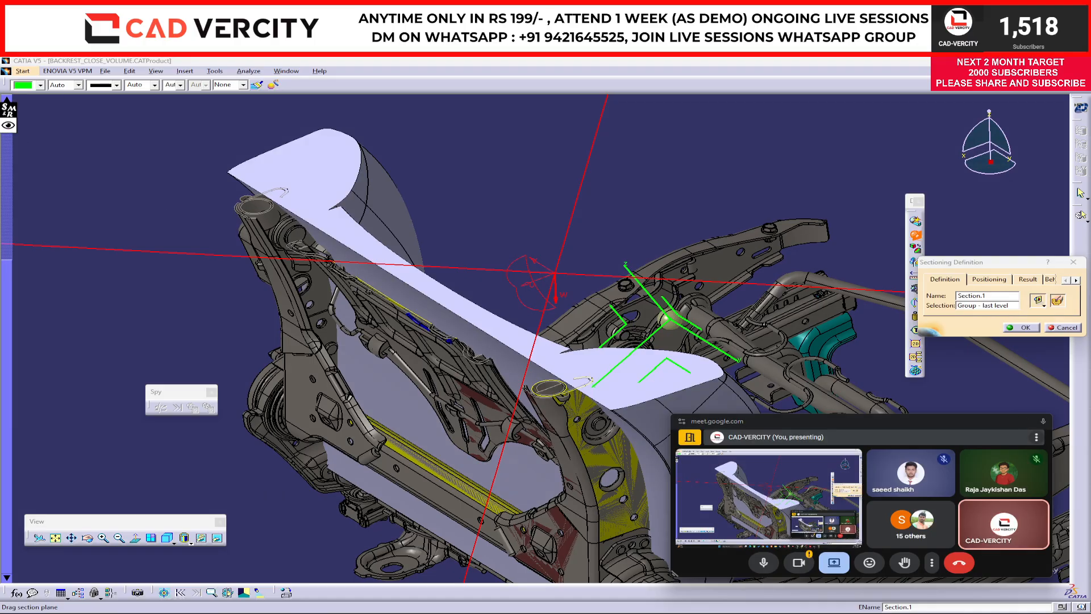
pyautogui.click(612, 571)
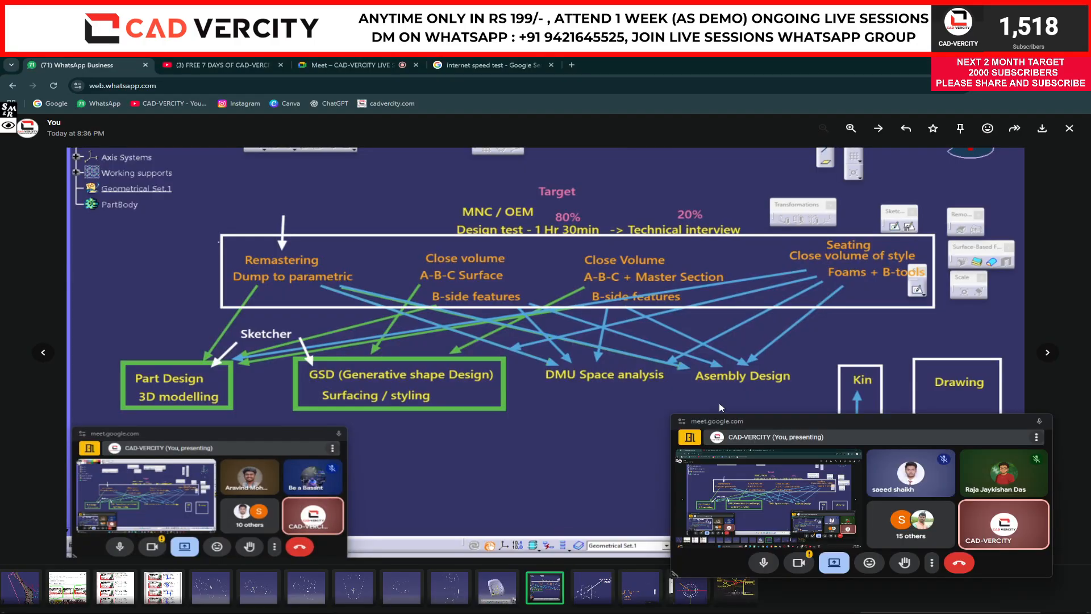
pyautogui.press('Escape')
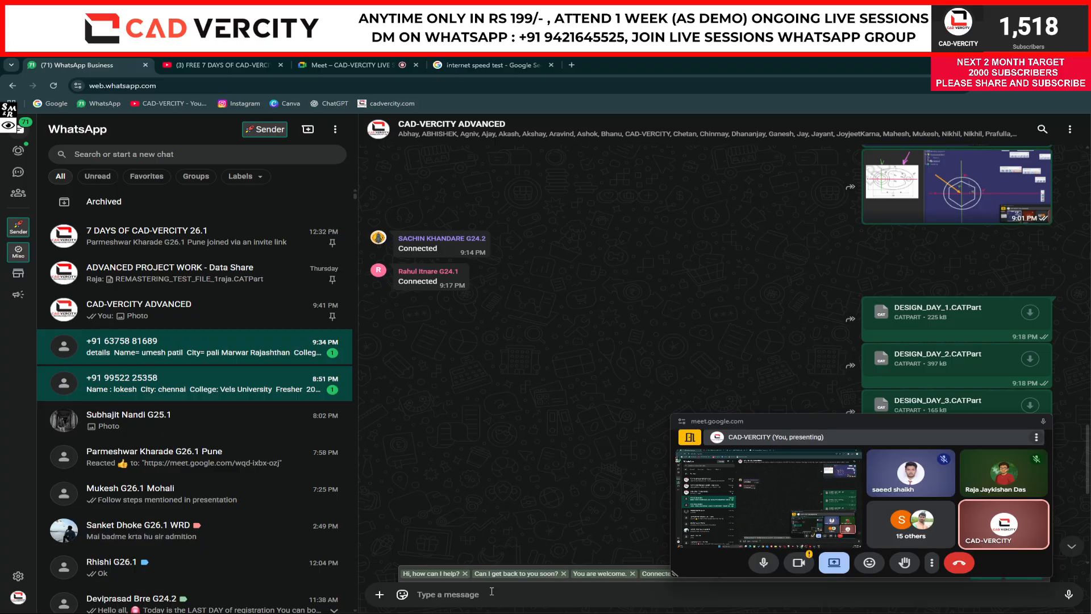
pyautogui.hotkey('ctrl', 'v')
pyautogui.press('Return')
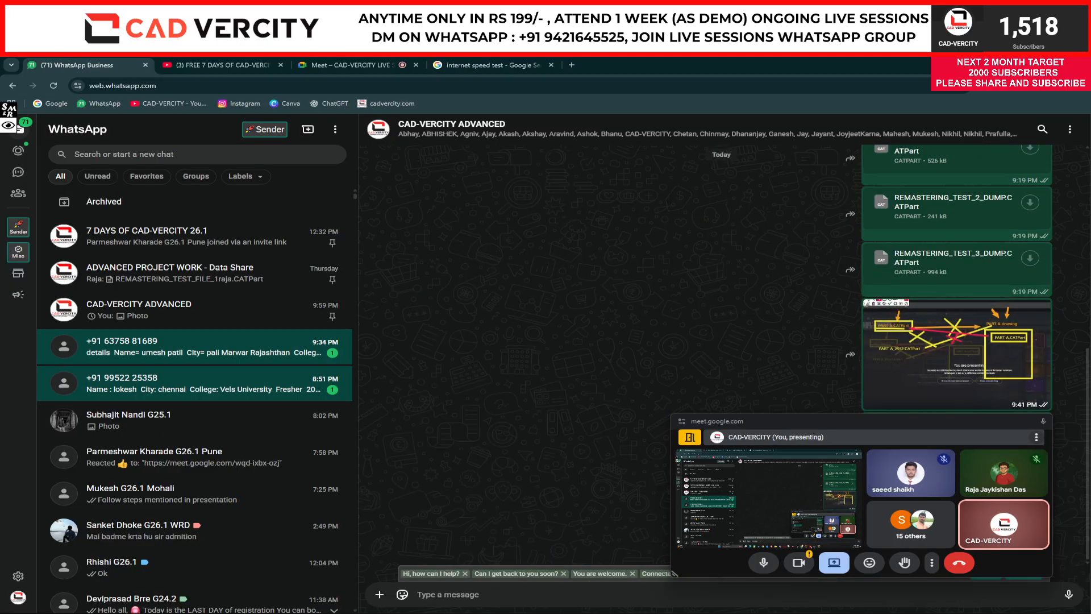
# Return to CATIA, leave the sectioning, and hide FINAL_BACKREST_CLOSE_VOLUME in the BACKREST_STARK(STO-INPUT_STYLE) part
pyautogui.hotkey('alt', 'Tab')
pyautogui.moveTo(500, 387); pyautogui.dragTo(681, 298, button='middle')
pyautogui.press('Escape')
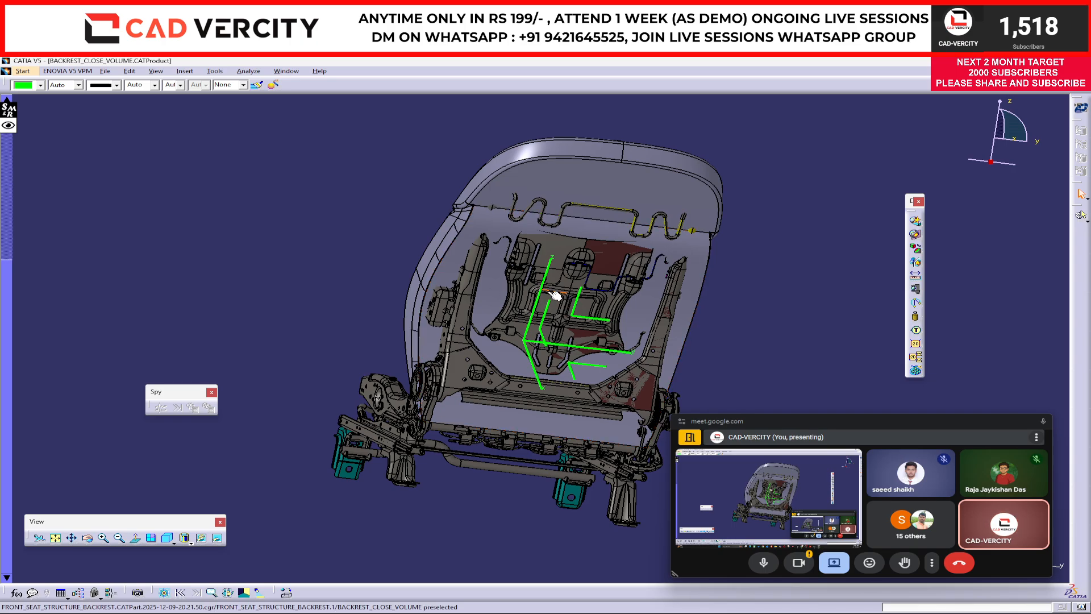
pyautogui.hotkey('ctrl', 'Tab')
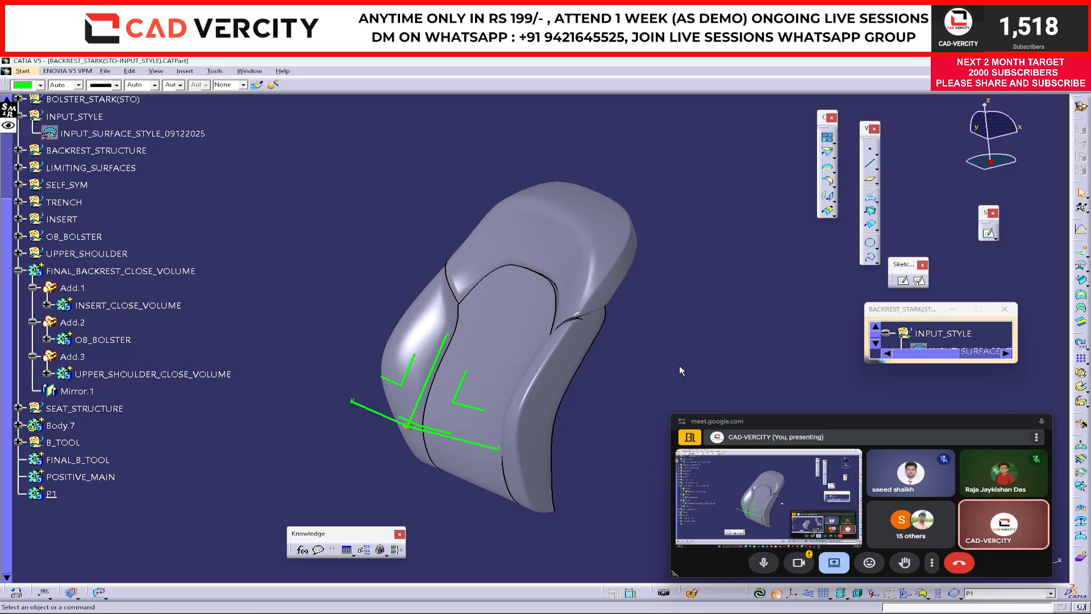
pyautogui.click(90, 272)
pyautogui.press('space')
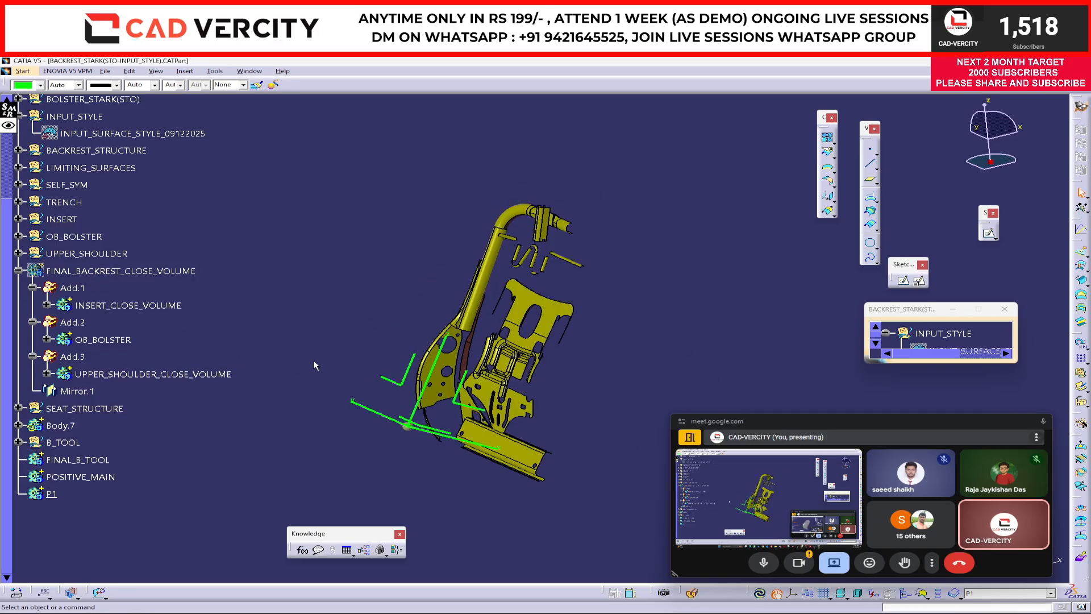
# Examine the seat structure surfaces from the front, side and rear
pyautogui.moveTo(344, 362); pyautogui.dragTo(653, 414, button='middle')
pyautogui.moveTo(586, 406); pyautogui.dragTo(676, 389, button='middle')
pyautogui.moveTo(492, 372); pyautogui.dragTo(504, 392, button='middle')
pyautogui.scroll(1, 572, 238)
pyautogui.moveTo(573, 238); pyautogui.dragTo(407, 360, button='middle')
pyautogui.scroll(-2, 407, 360)
pyautogui.moveTo(669, 323); pyautogui.dragTo(591, 324, button='middle')
pyautogui.scroll(1, 462, 332)
# Highlight surfaces of SEAT_STRUCTURE and BACKREST_STRUCTURE, inspect the bent upper tube up close, and clear the selection
pyautogui.click(480, 299)
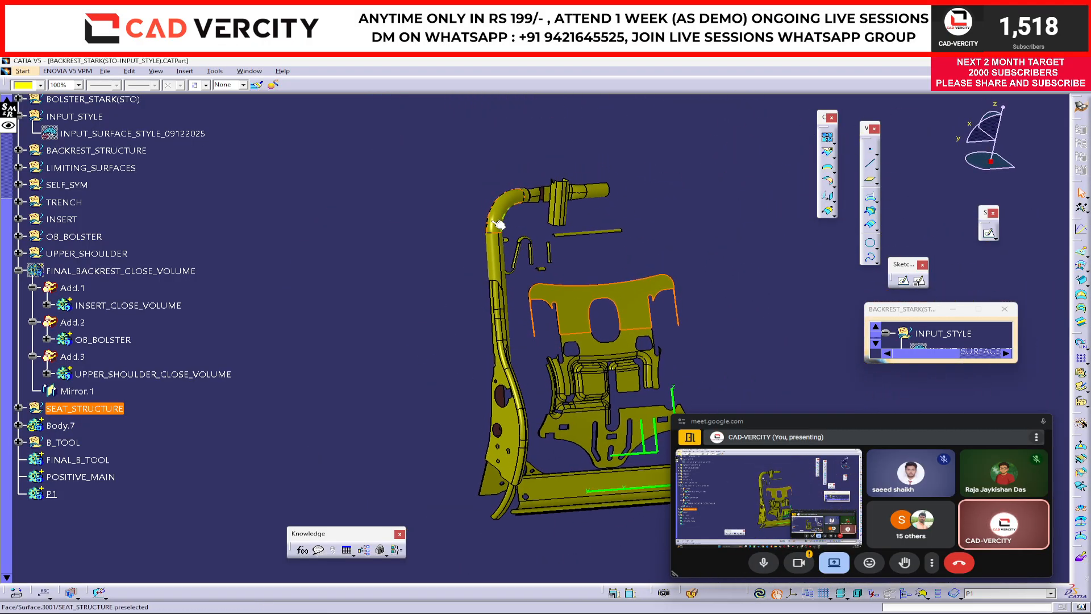
pyautogui.moveTo(493, 253); pyautogui.dragTo(585, 344, button='middle')
pyautogui.click(584, 347)
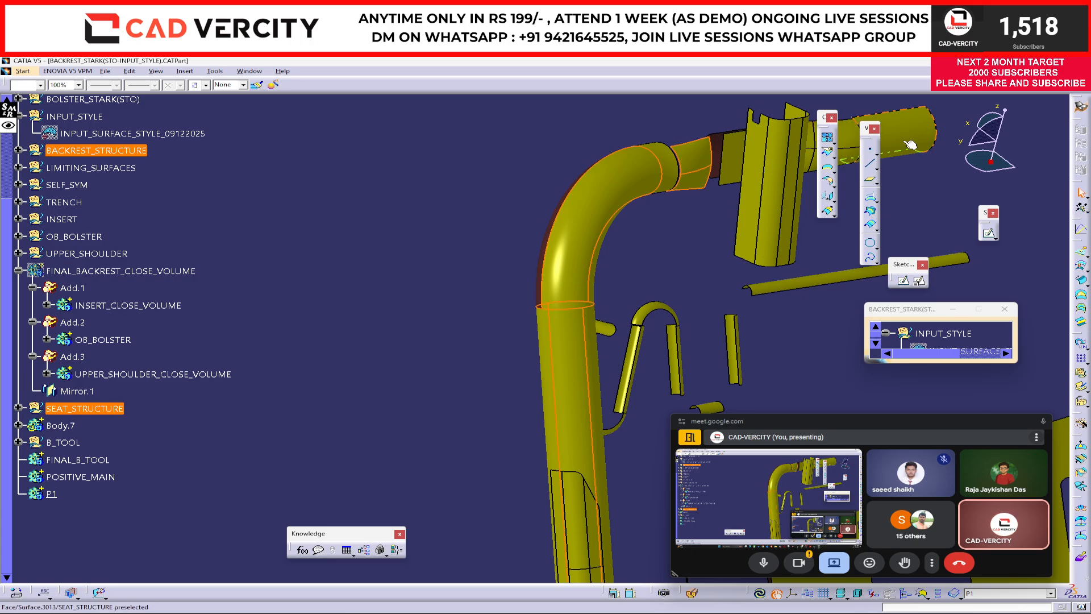
pyautogui.moveTo(705, 164); pyautogui.dragTo(447, 158, button='middle')
pyautogui.scroll(1, 447, 158)
pyautogui.moveTo(597, 142); pyautogui.dragTo(592, 220, button='middle')
pyautogui.moveTo(665, 278); pyautogui.dragTo(482, 231, button='middle')
pyautogui.click(710, 365)
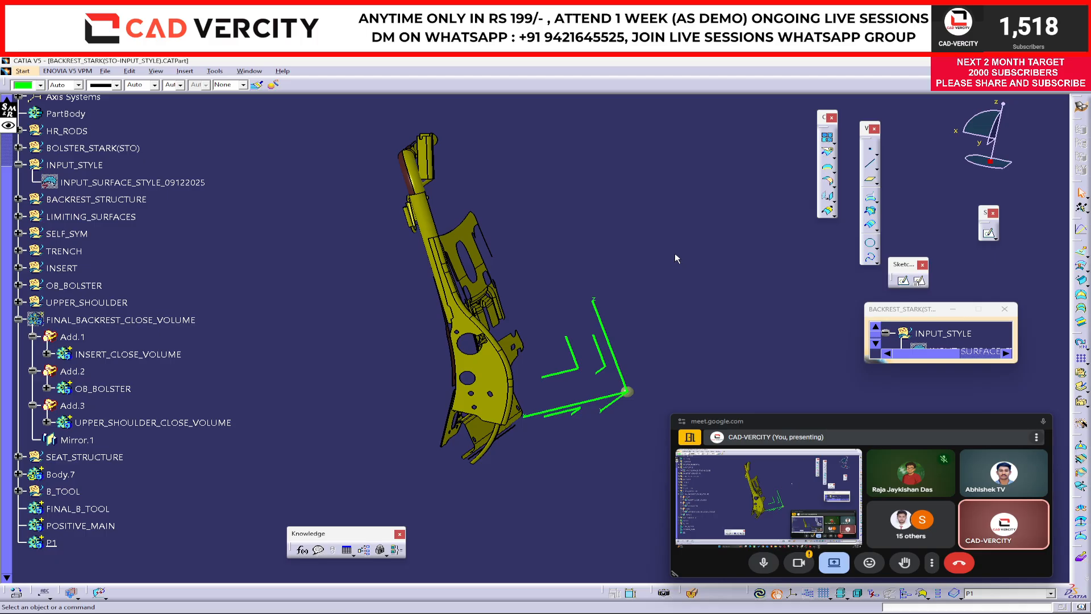
pyautogui.moveTo(656, 316); pyautogui.dragTo(627, 378, button='middle')
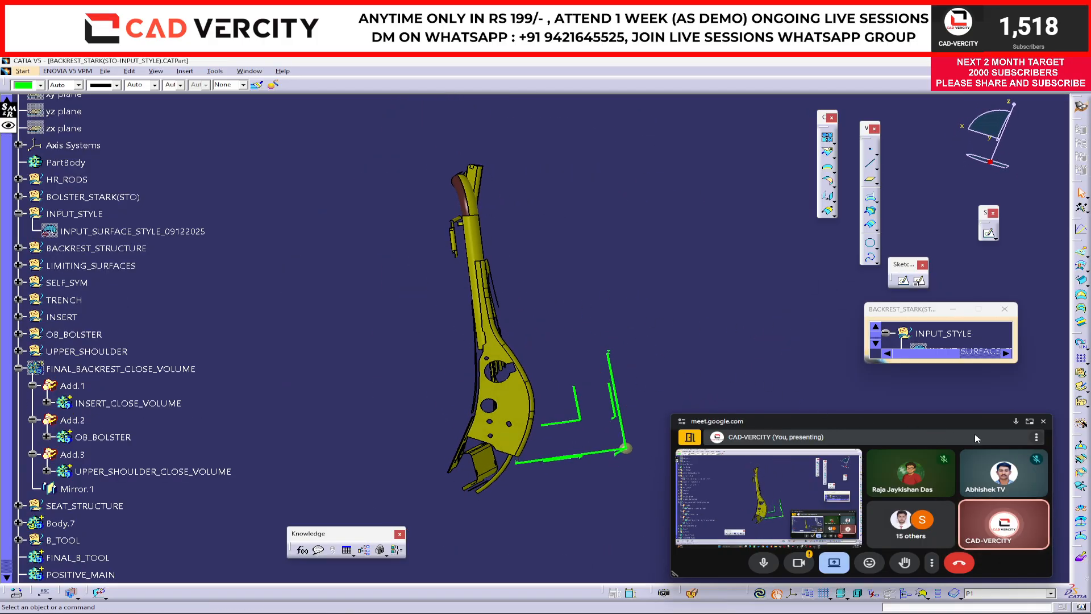
# Switch to the full Google Meet window to check the participant list
pyautogui.click(1030, 422)
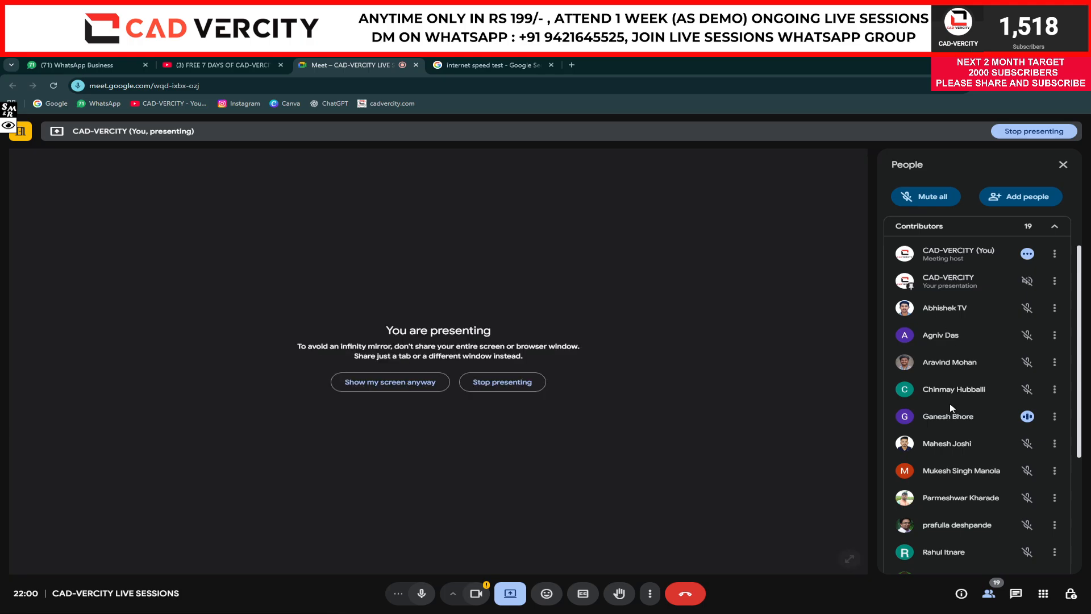
# Review the full participant list in the meeting, and check the CAD-VERCITY ADVANCED chat in WhatsApp
pyautogui.scroll(-3, 951, 409)
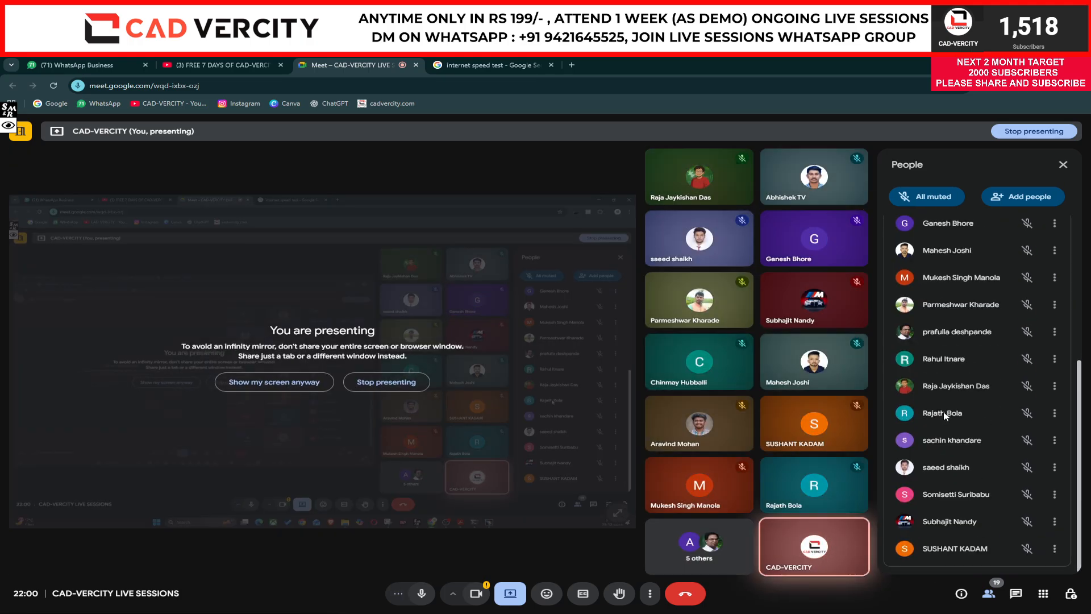
pyautogui.scroll(5, 945, 414)
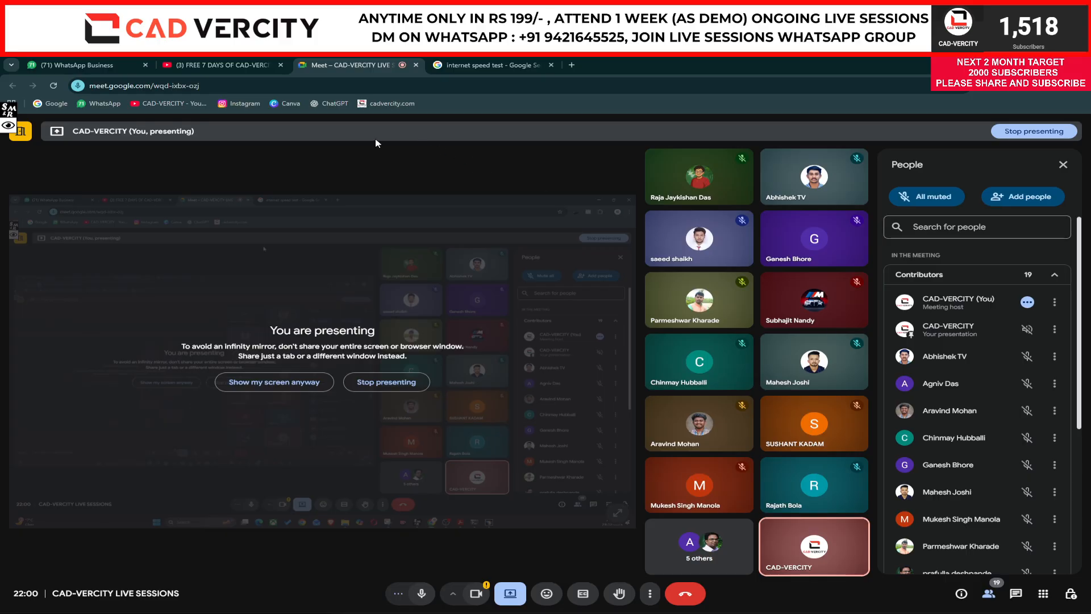
pyautogui.click(85, 65)
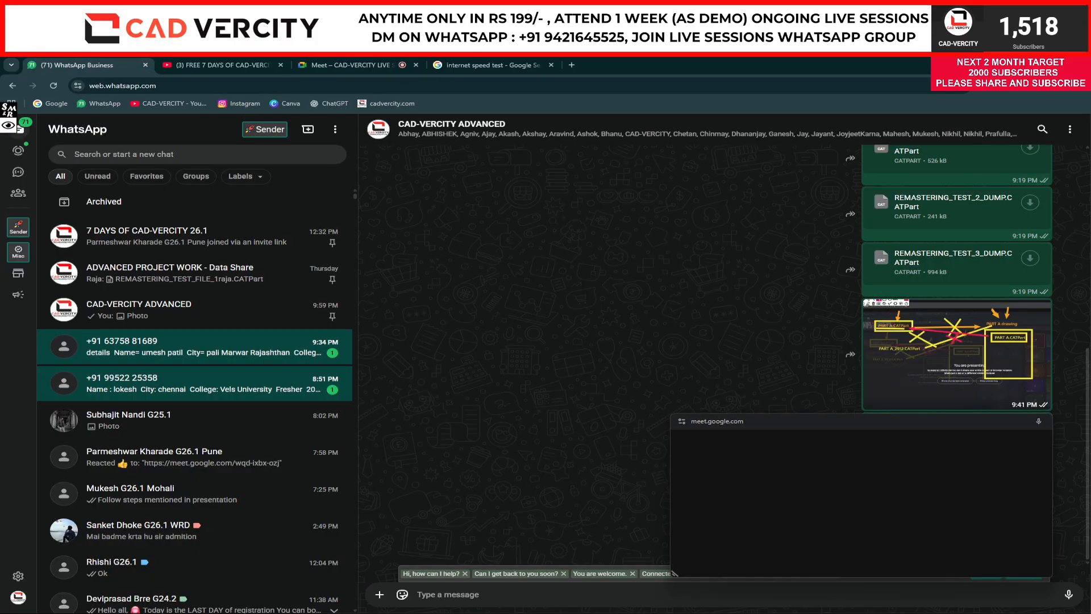
# Switch back to CATIA, inspect the side tube surface of BACKREST_STRUCTURE from the side, and clear the selection
pyautogui.click(837, 613)
pyautogui.moveTo(595, 379); pyautogui.dragTo(554, 392, button='middle')
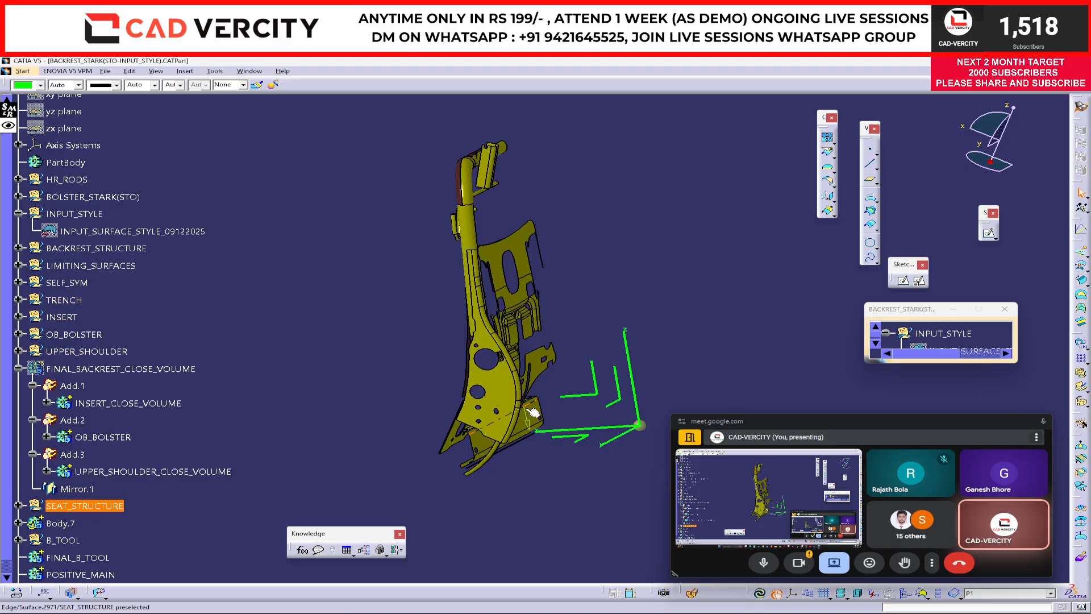
pyautogui.moveTo(513, 471); pyautogui.dragTo(413, 246, button='middle')
pyautogui.click(424, 230)
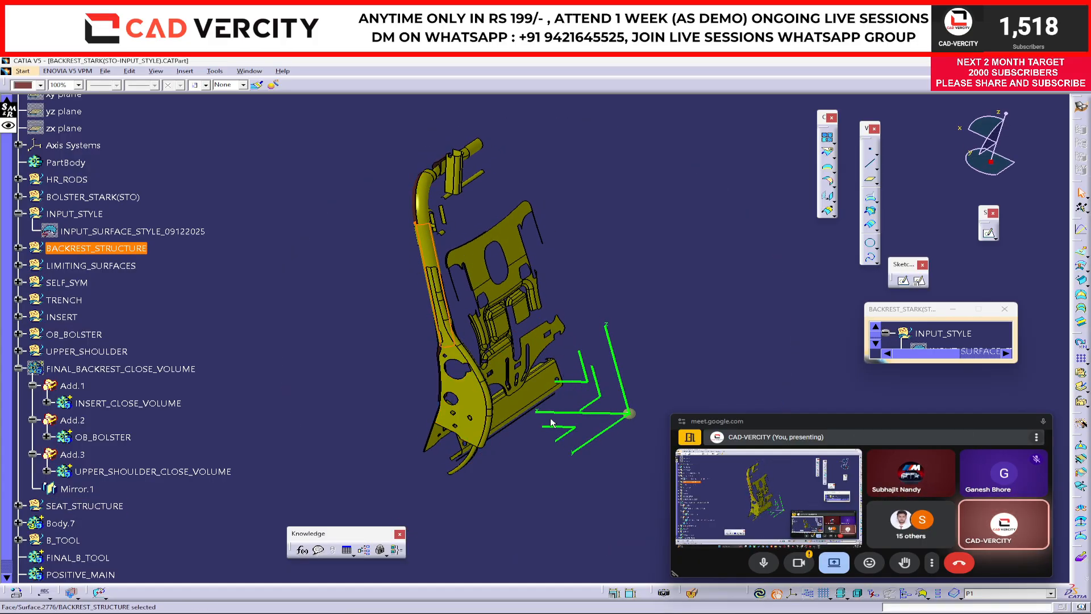
pyautogui.click(607, 397)
pyautogui.moveTo(607, 397); pyautogui.dragTo(575, 336, button='middle')
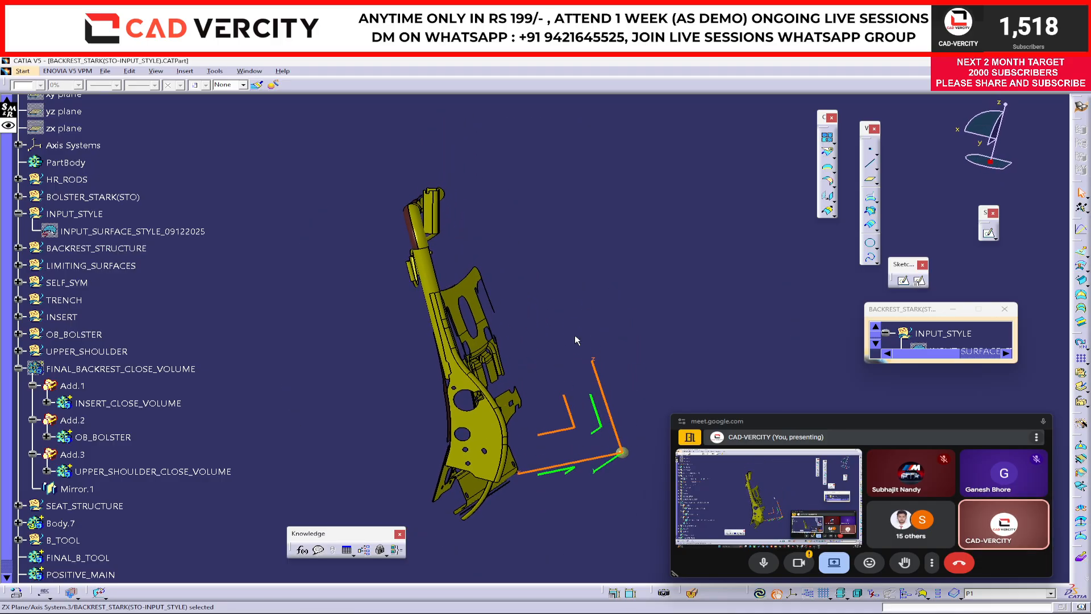
pyautogui.click(573, 334)
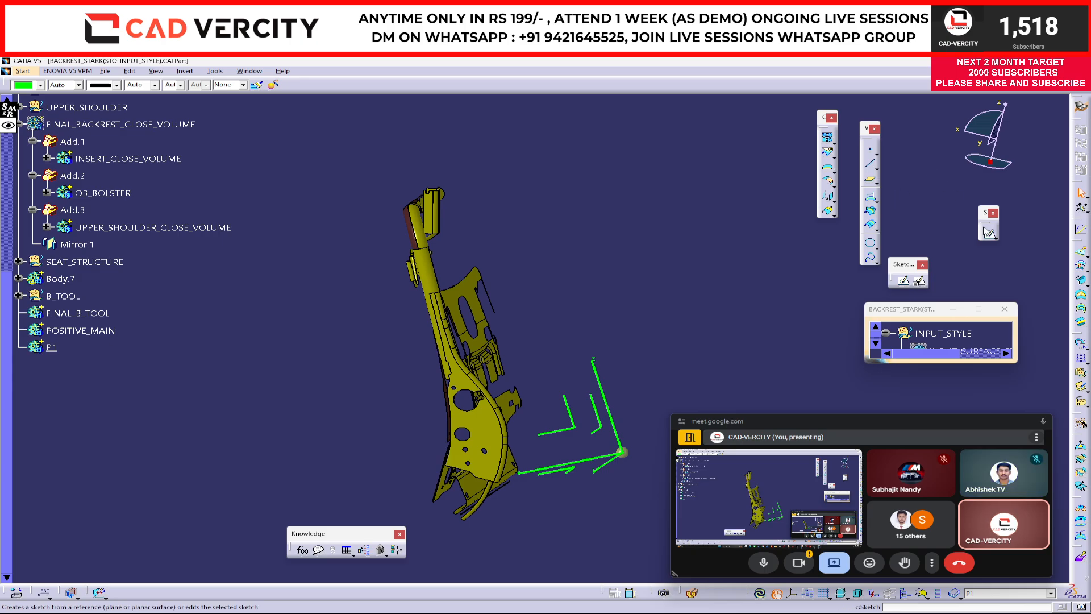
# Create a positioned sketch on the ZX plane of Axis System.3 with V reversed and the axes swapped
pyautogui.click(991, 235)
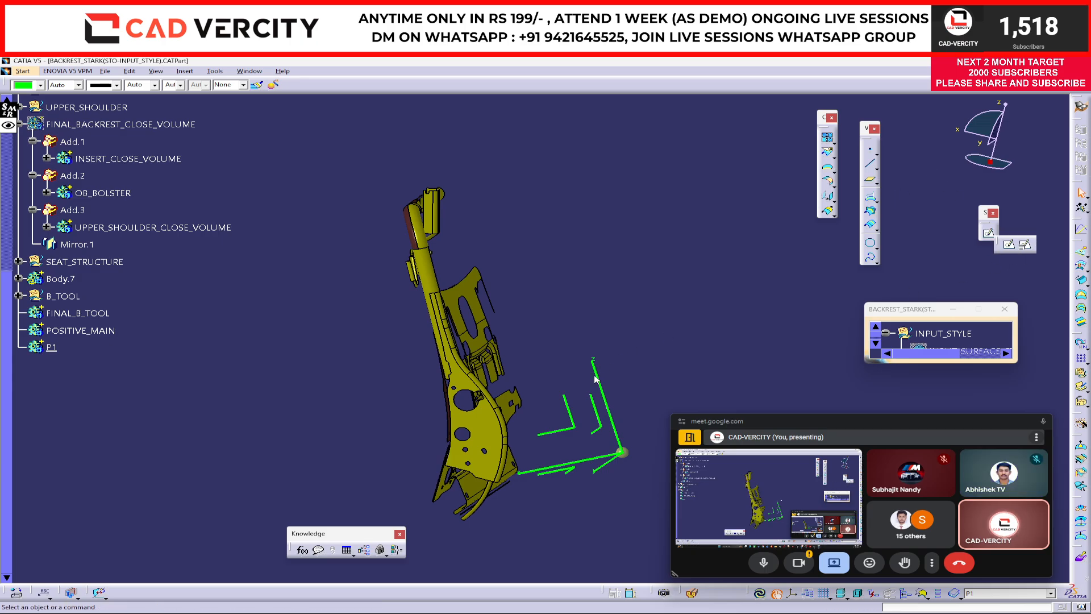
pyautogui.click(576, 425)
pyautogui.moveTo(591, 369); pyautogui.dragTo(629, 294, button='middle')
pyautogui.moveTo(697, 297)
pyautogui.mouseDown(button='middle')
pyautogui.moveTo(637, 341)
pyautogui.moveTo(525, 353)
pyautogui.mouseUp(button='middle')
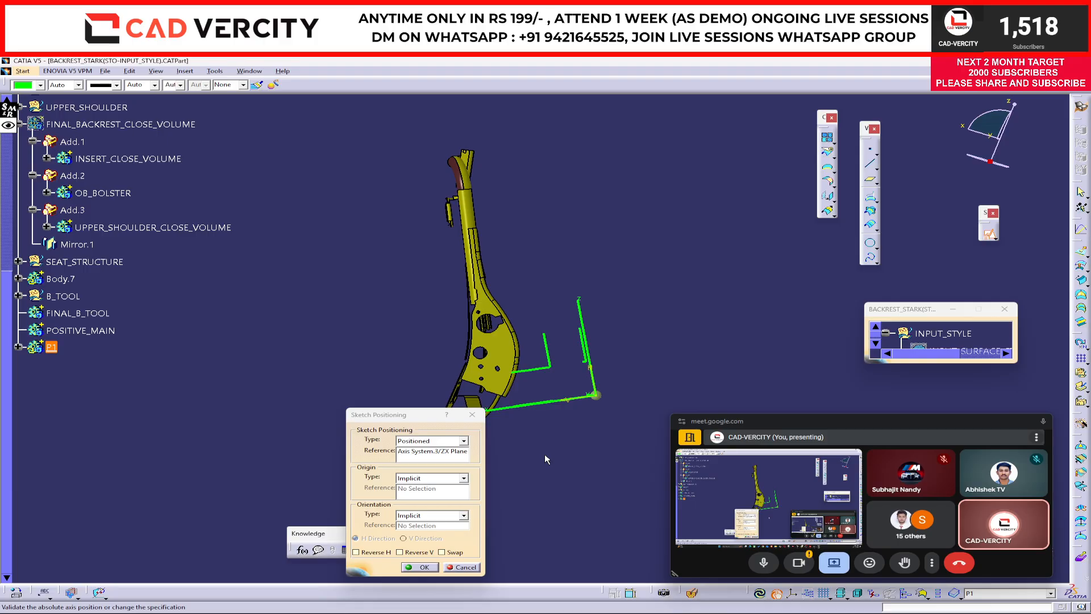
pyautogui.click(431, 552)
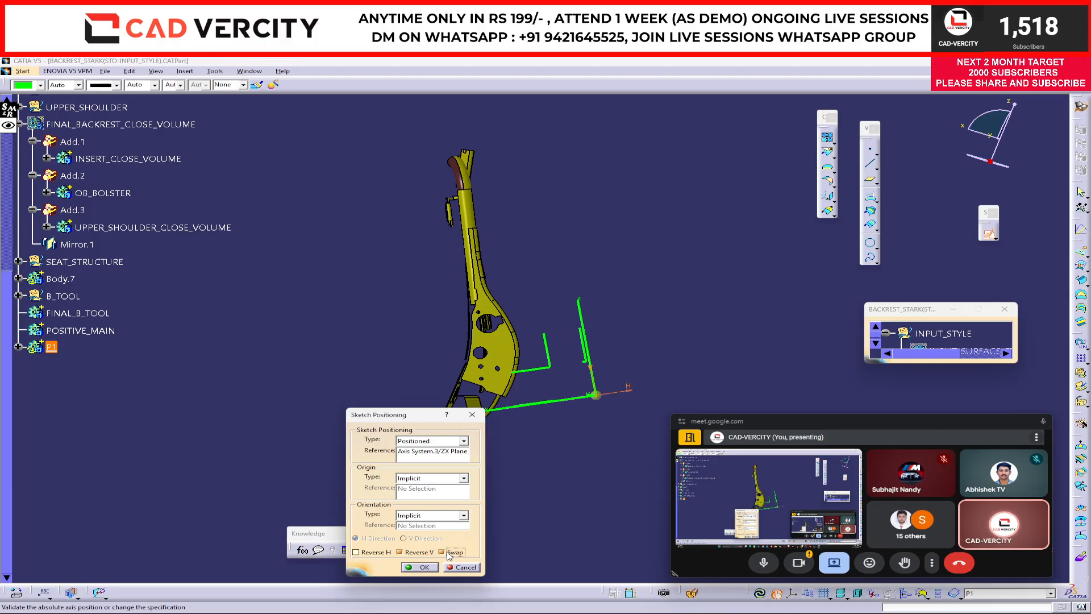
pyautogui.click(421, 568)
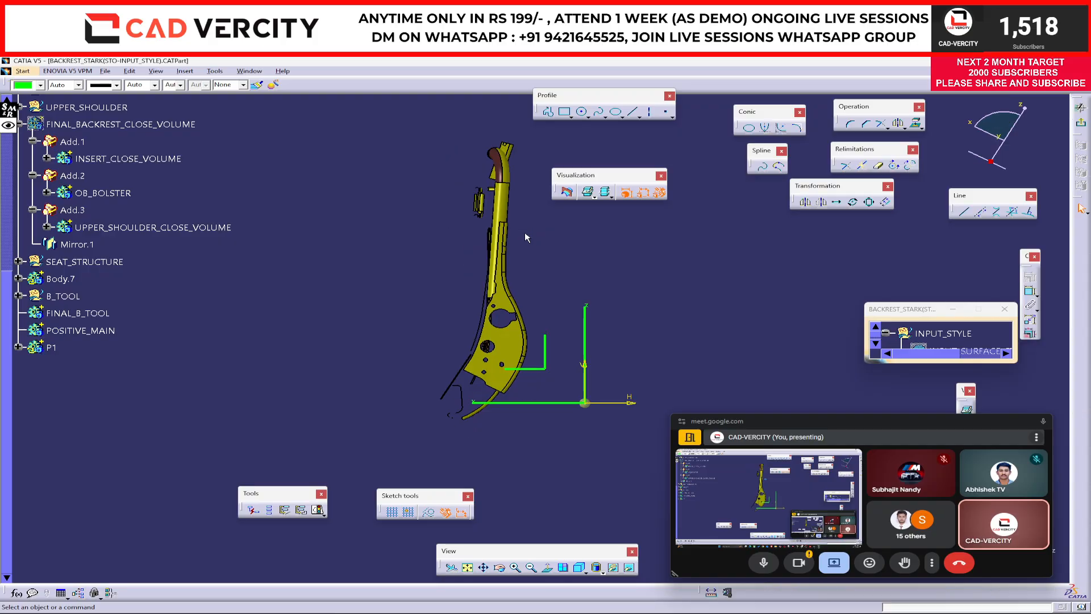
# Select the bent upper tube surface of SEAT_STRUCTURE, and move the floating windows aside to uncover the sketch tools
pyautogui.moveTo(512, 273)
pyautogui.mouseDown(button='middle')
pyautogui.moveTo(509, 253)
pyautogui.moveTo(438, 281)
pyautogui.moveTo(635, 320)
pyautogui.moveTo(561, 263)
pyautogui.moveTo(546, 305)
pyautogui.mouseUp(button='middle')
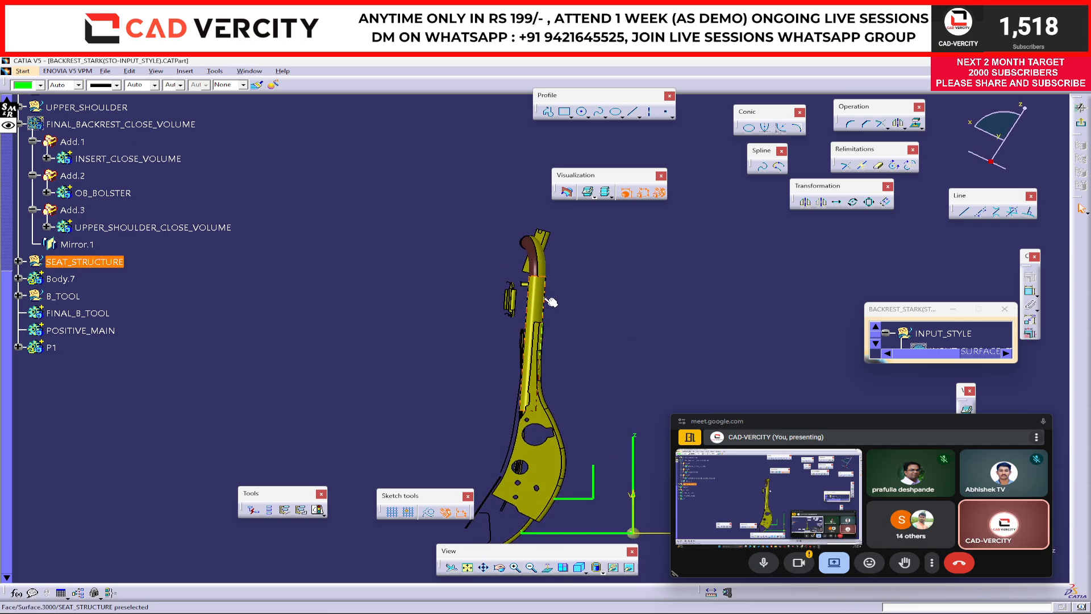
pyautogui.click(549, 299)
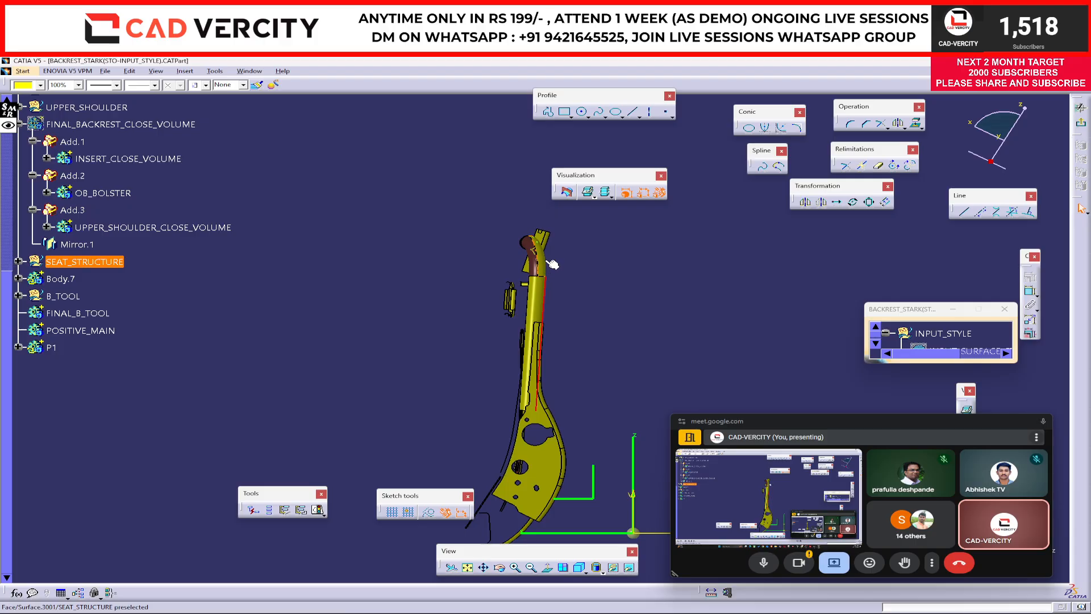
pyautogui.moveTo(573, 297); pyautogui.dragTo(575, 250, button='middle')
pyautogui.middleClick(568, 248)
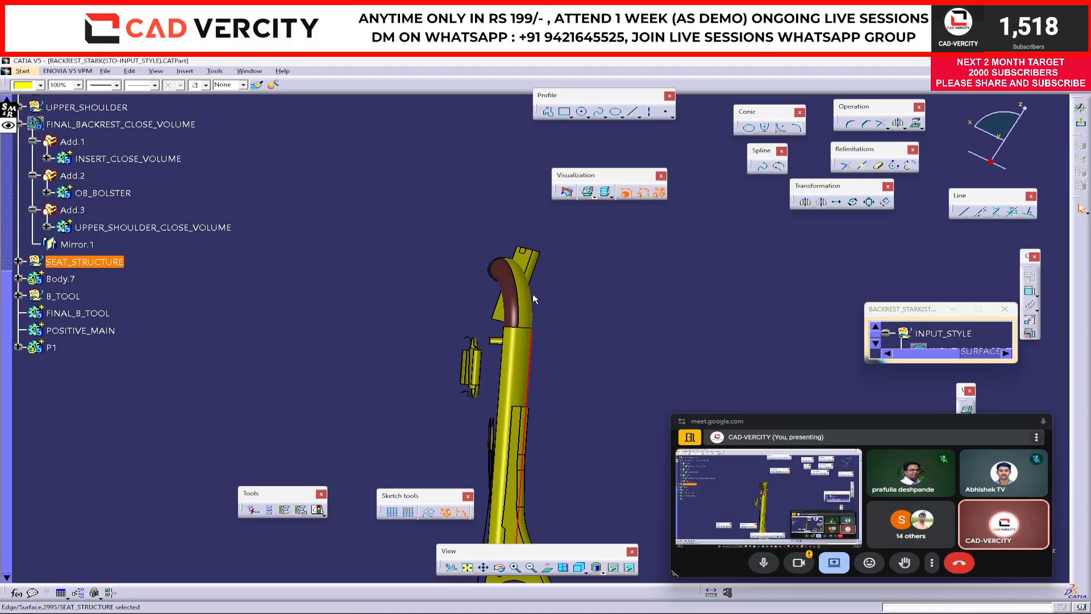
pyautogui.moveTo(647, 329); pyautogui.dragTo(604, 267, button='middle')
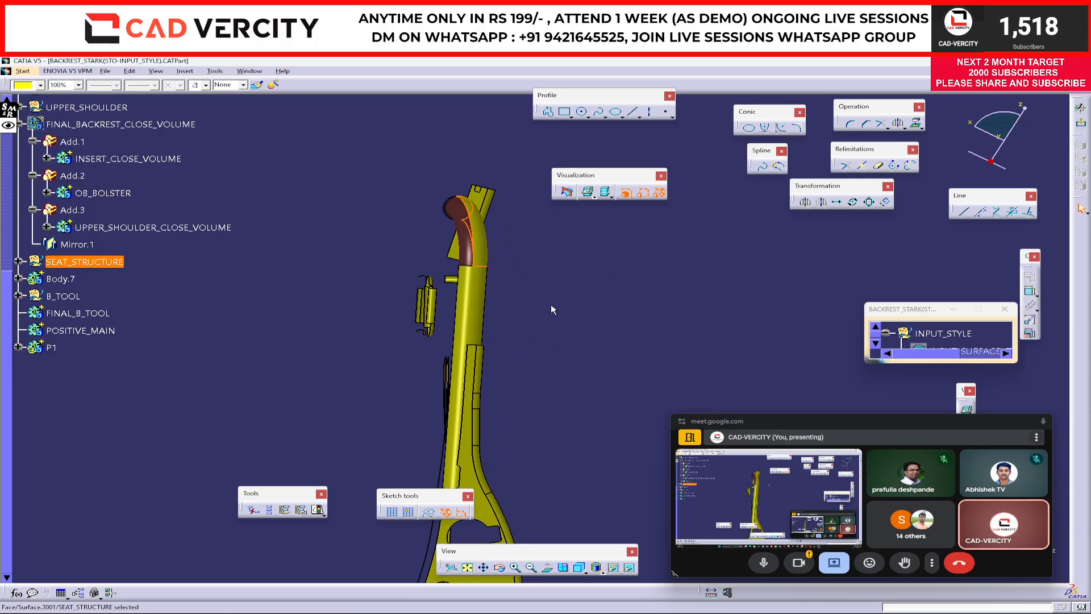
pyautogui.moveTo(551, 295); pyautogui.dragTo(524, 279, button='middle')
pyautogui.moveTo(840, 414); pyautogui.dragTo(840, 467)
pyautogui.moveTo(917, 316); pyautogui.dragTo(870, 347)
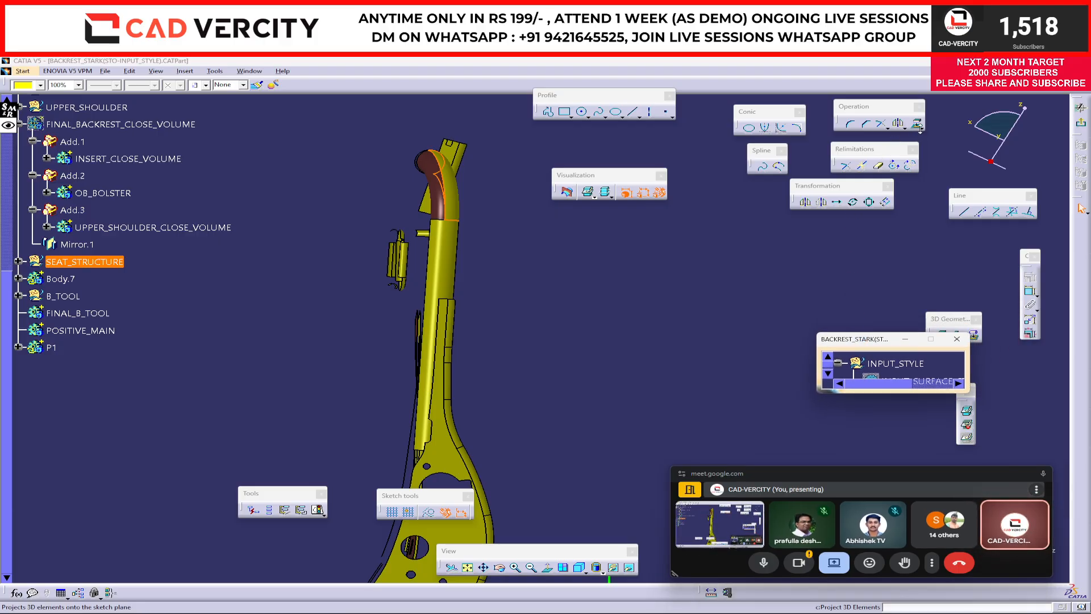
# Try to project the silhouette edges of the bent upper tube surface onto the sketch plane
pyautogui.click(917, 126)
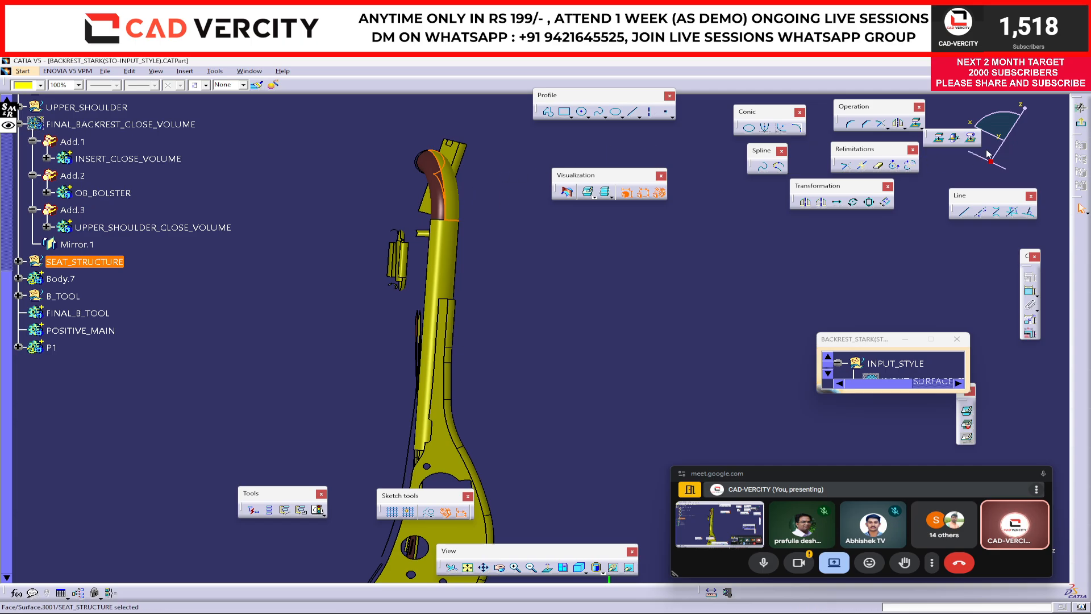
pyautogui.click(972, 138)
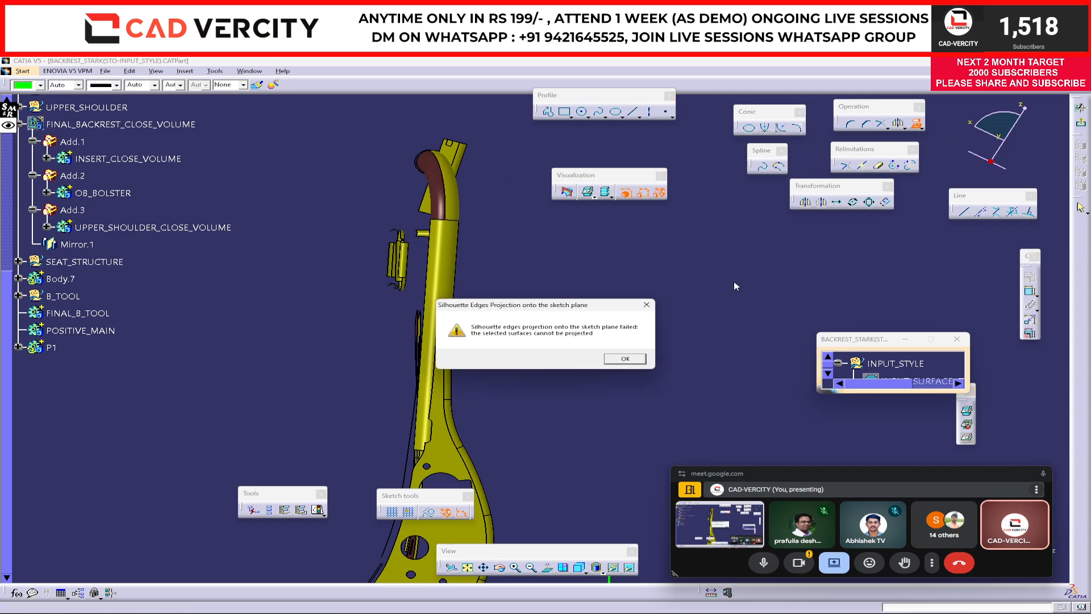
pyautogui.click(644, 360)
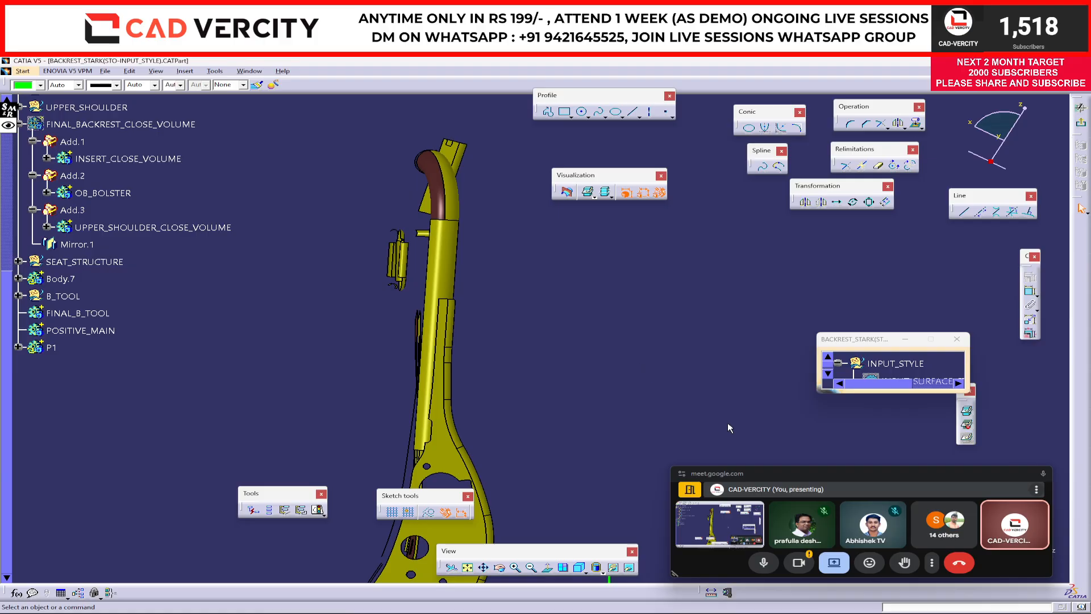
pyautogui.moveTo(821, 481); pyautogui.dragTo(743, 406)
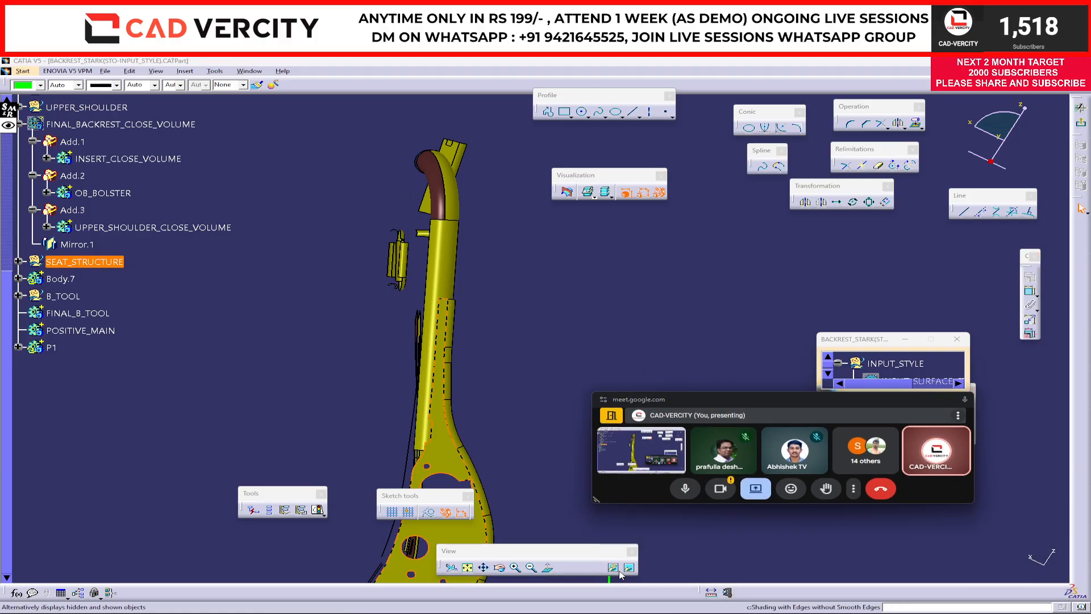
pyautogui.click(597, 351)
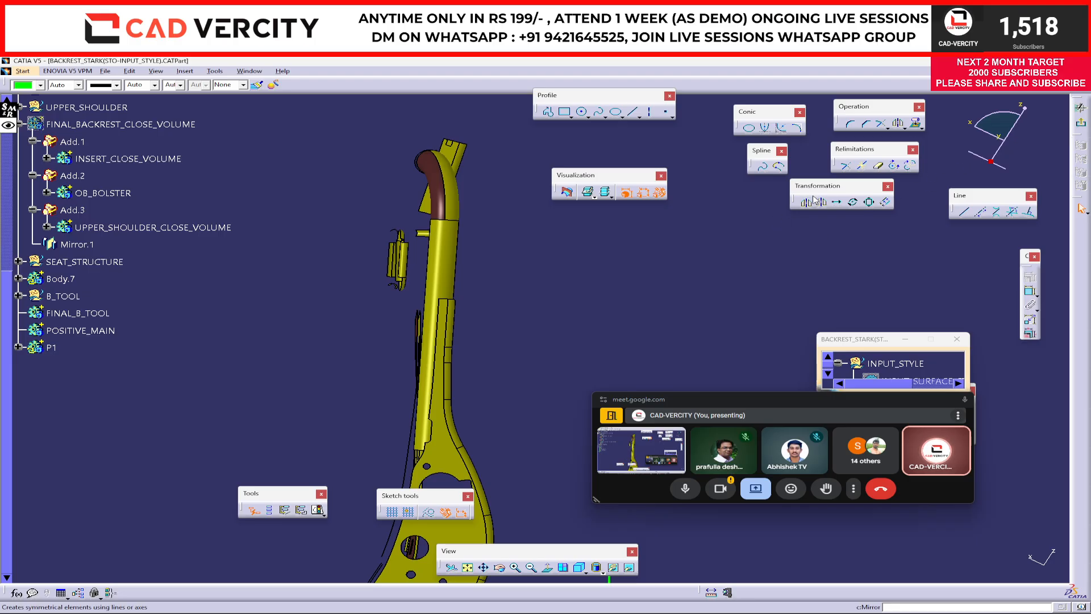
pyautogui.click(439, 171)
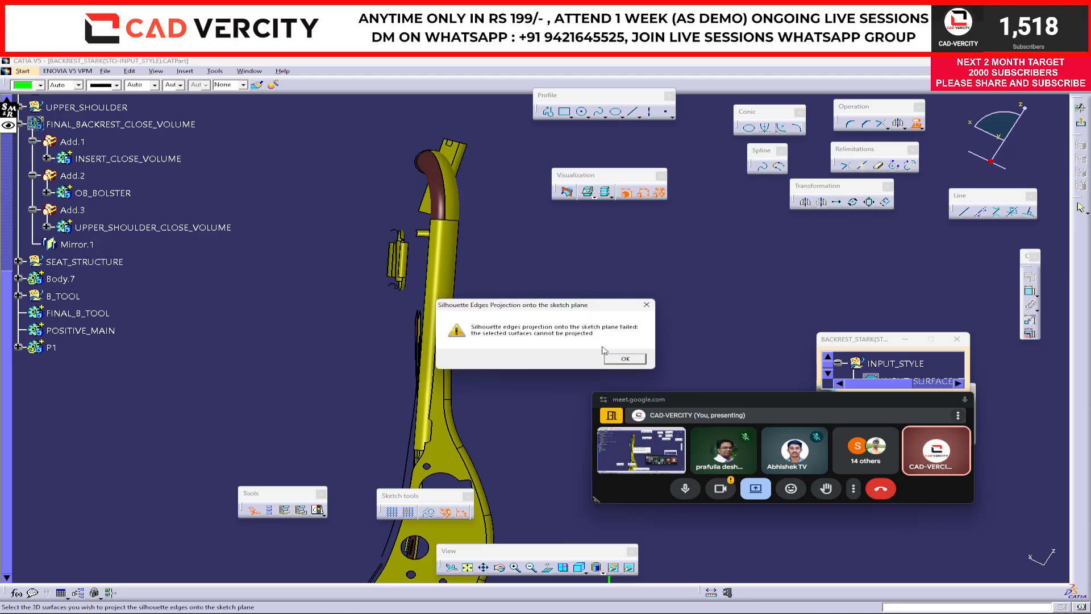
pyautogui.click(615, 360)
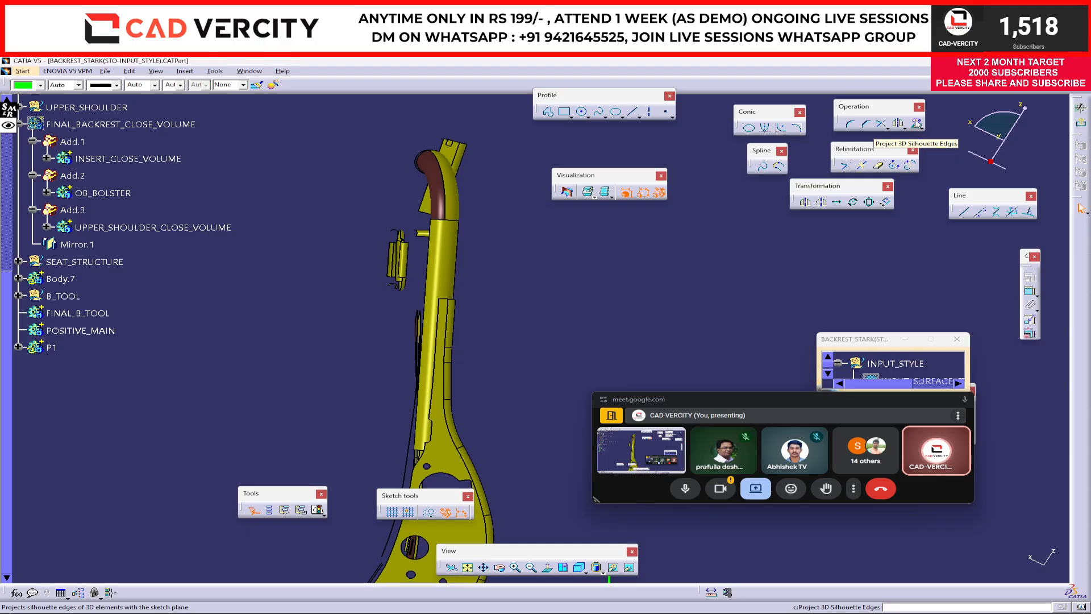
pyautogui.click(461, 181)
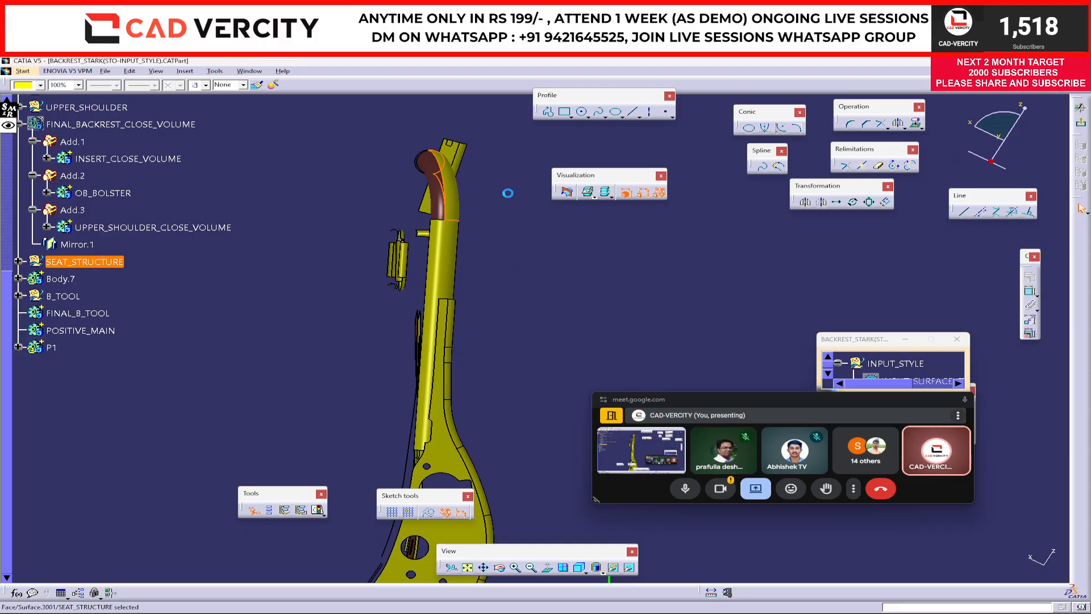
# Project the SEAT_STRUCTURE surface along the front of the straight side tube onto the sketch plane as a 3D element
pyautogui.click(458, 243)
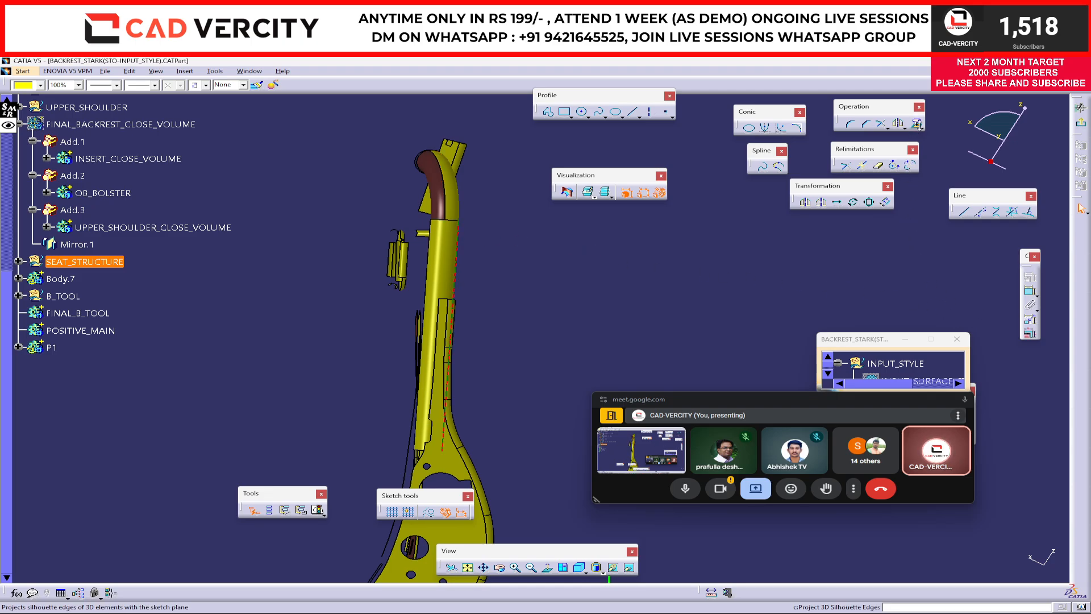
pyautogui.click(921, 128)
pyautogui.click(934, 136)
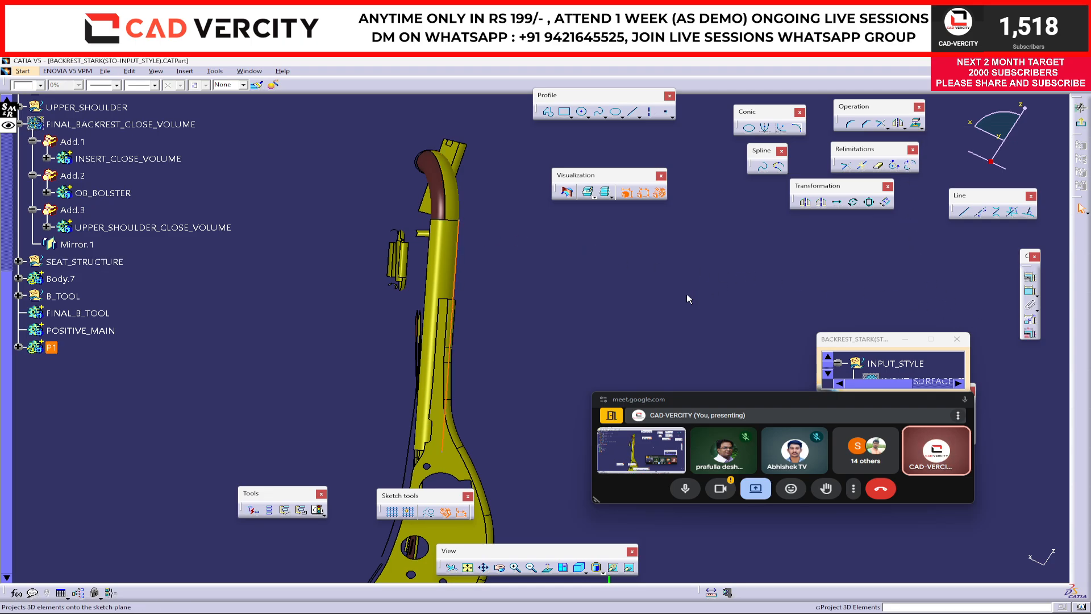
# Compare the projected line with the full seat frame in the BACKREST_CLOSE_VOLUME product, and return to the backrest part
pyautogui.moveTo(536, 359)
pyautogui.mouseDown(button='middle')
pyautogui.moveTo(530, 273)
pyautogui.moveTo(530, 307)
pyautogui.mouseUp(button='middle')
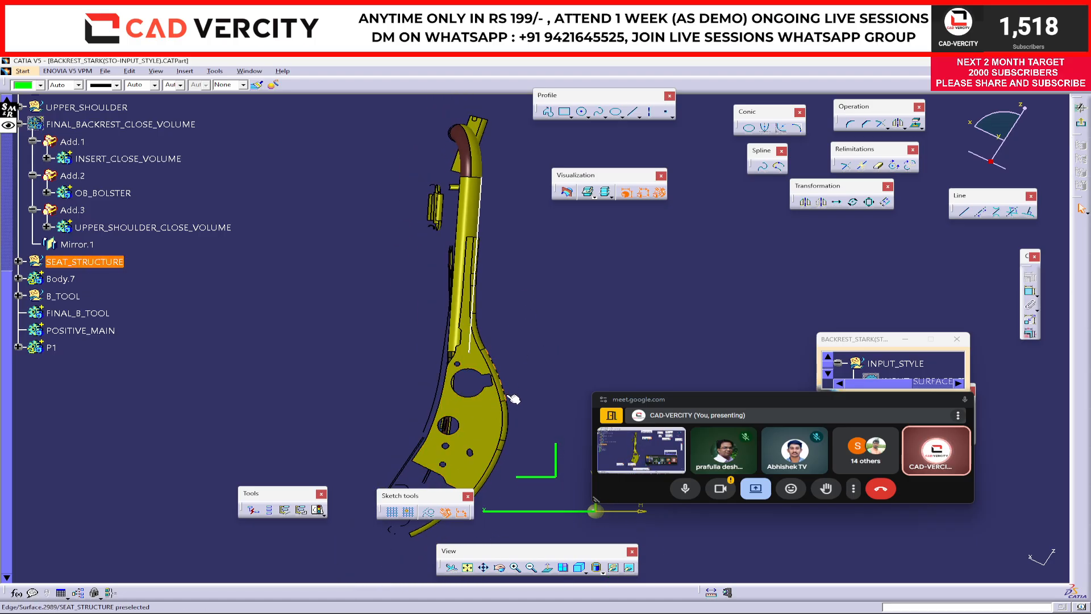
pyautogui.moveTo(516, 360); pyautogui.dragTo(330, 347, button='middle')
pyautogui.moveTo(398, 379); pyautogui.dragTo(400, 425, button='middle')
pyautogui.hotkey('ctrl', 'Tab')
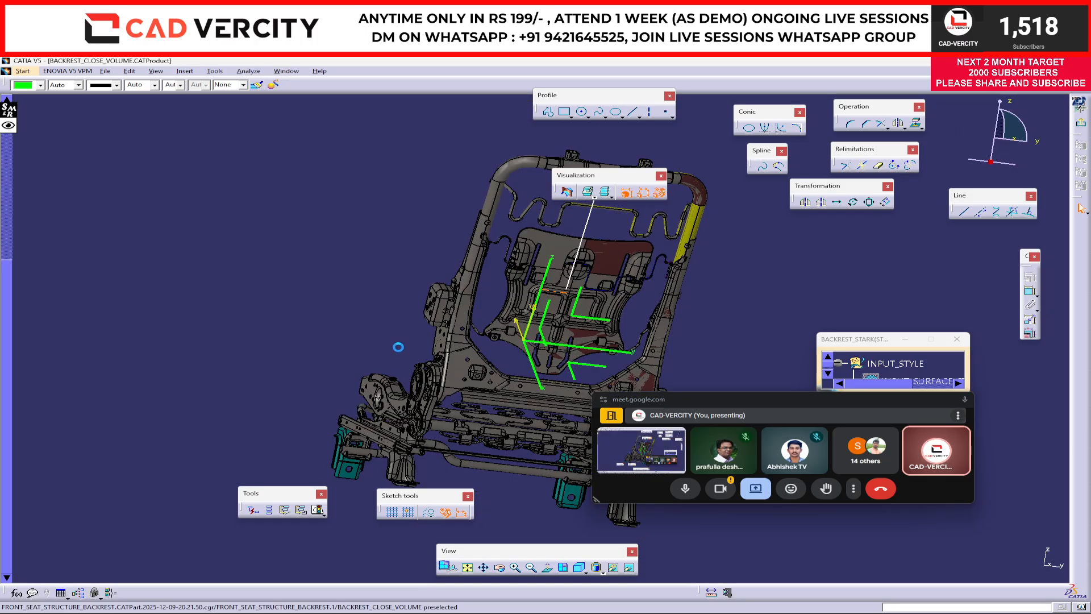
pyautogui.moveTo(691, 354); pyautogui.dragTo(489, 211, button='middle')
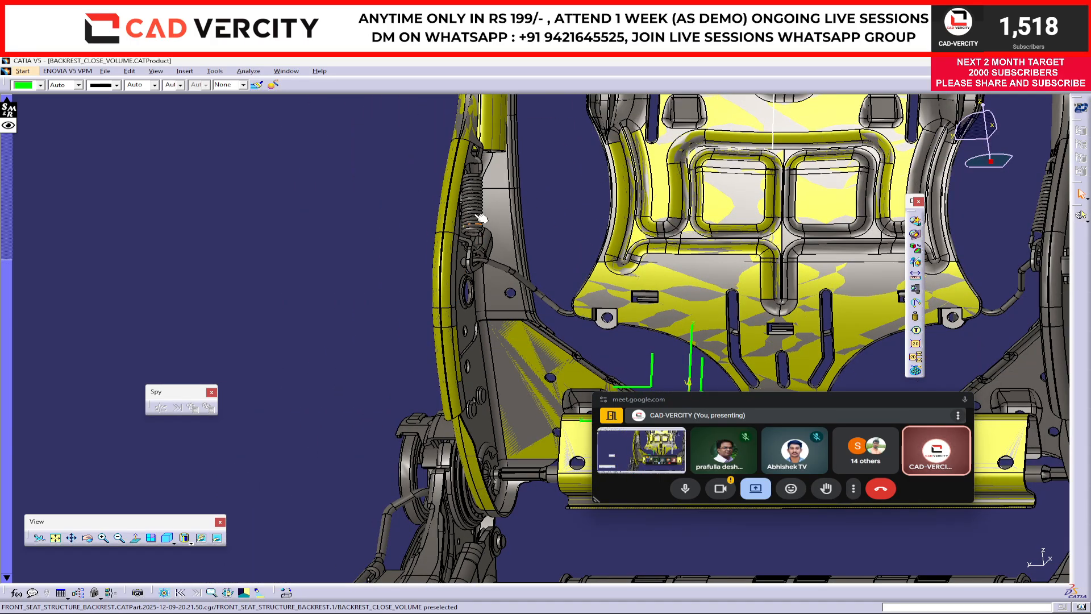
pyautogui.moveTo(488, 261); pyautogui.dragTo(392, 330, button='middle')
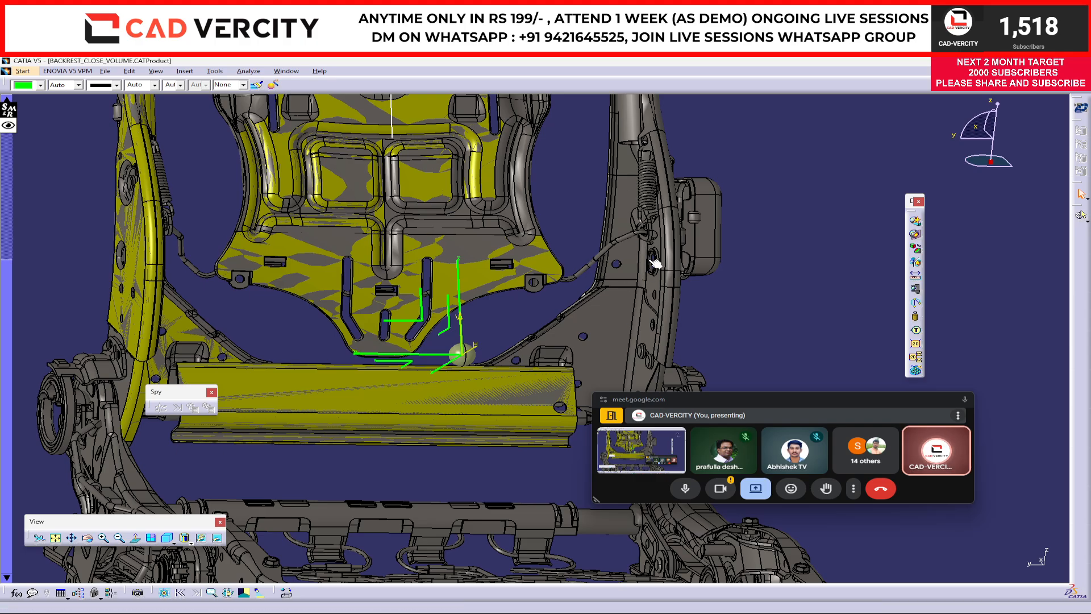
pyautogui.moveTo(544, 333); pyautogui.dragTo(486, 363, button='middle')
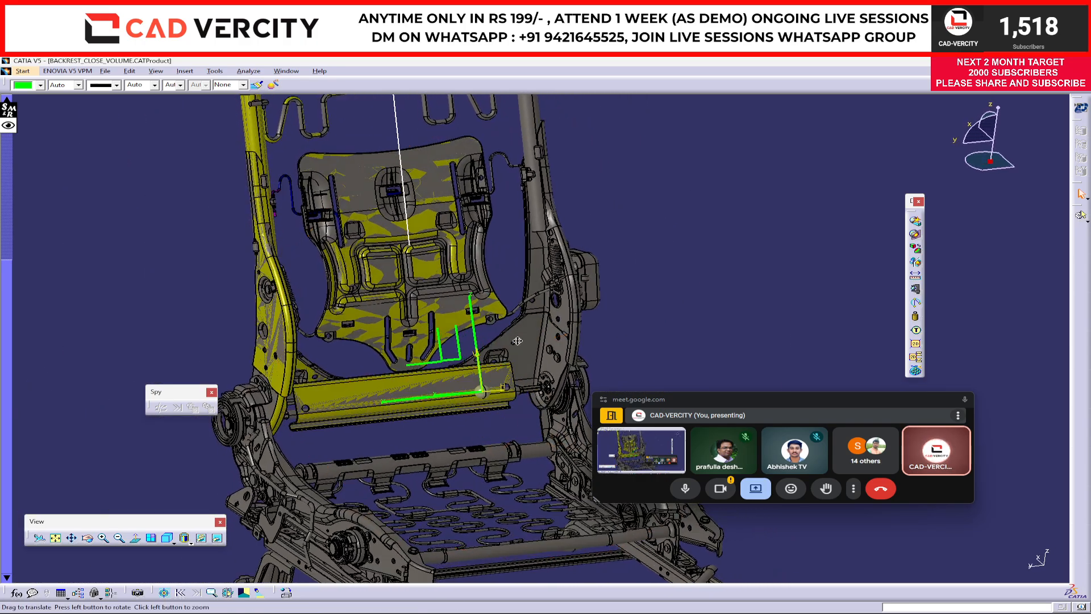
pyautogui.hotkey('ctrl', 'Tab')
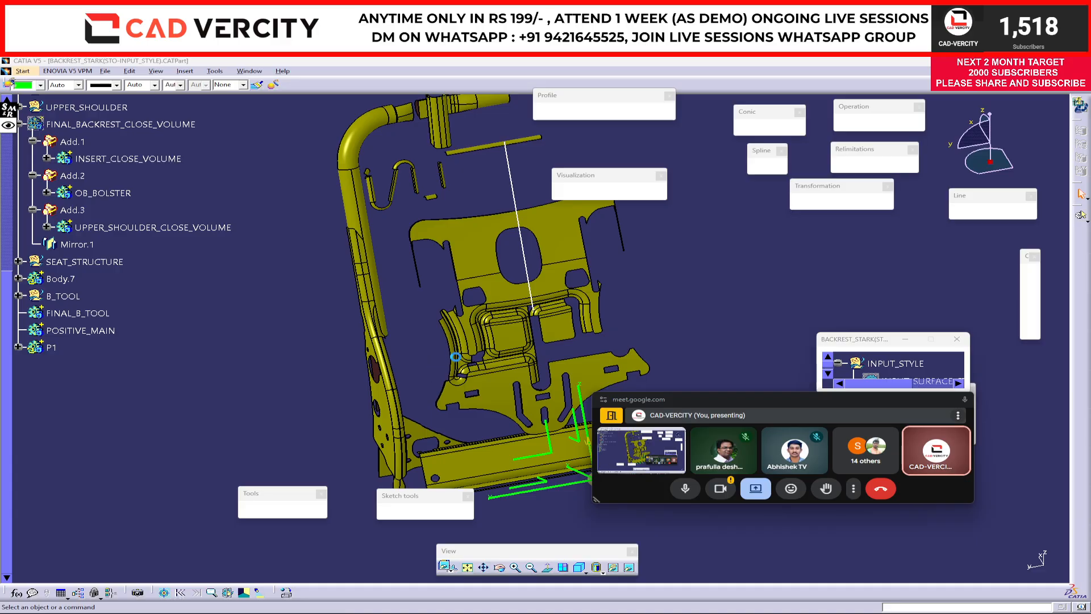
# Draw a spline along the front edge of the bent upper tube, from its top down to the upper end of the projected line
pyautogui.moveTo(463, 361); pyautogui.dragTo(524, 301, button='middle')
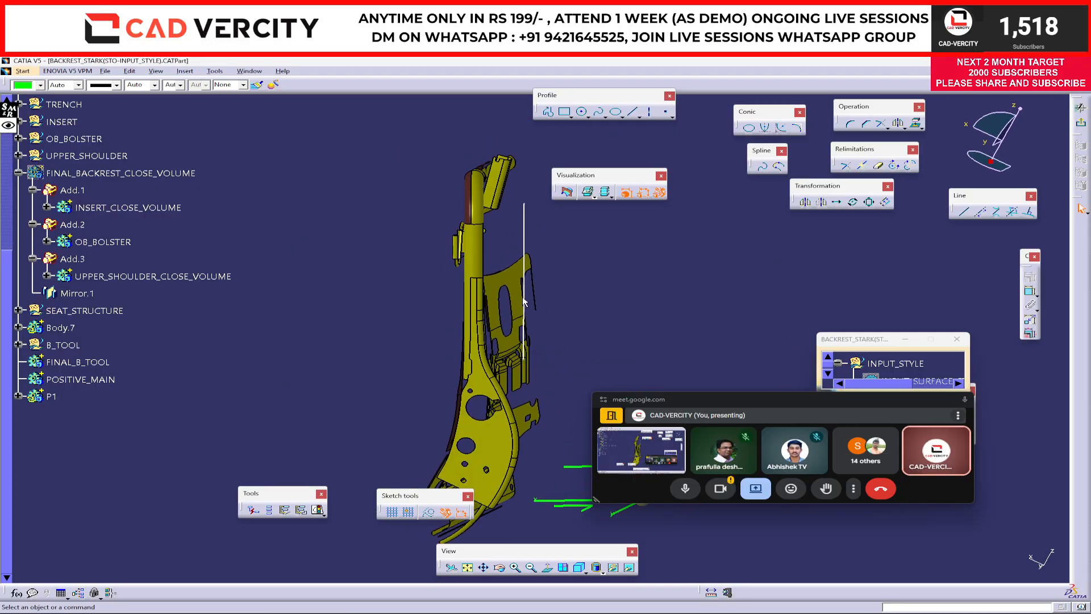
pyautogui.click(550, 571)
pyautogui.moveTo(784, 399); pyautogui.dragTo(871, 478)
pyautogui.keyDown('ctrl'); pyautogui.moveTo(677, 312); pyautogui.dragTo(606, 320, button='middle'); pyautogui.keyUp('ctrl')
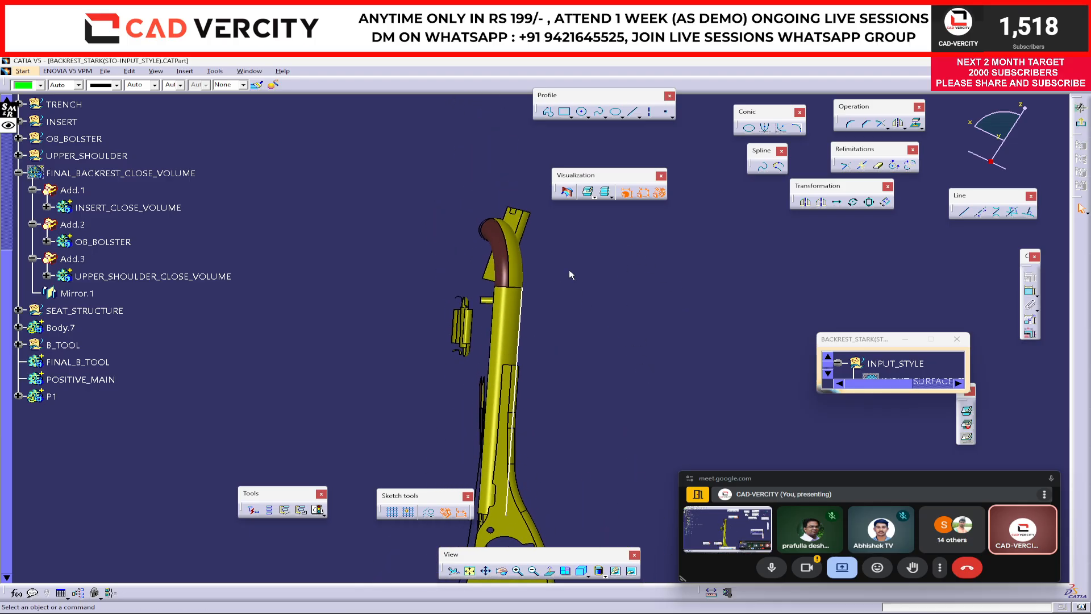
pyautogui.keyDown('ctrl'); pyautogui.moveTo(573, 278); pyautogui.dragTo(613, 358, button='middle'); pyautogui.keyUp('ctrl')
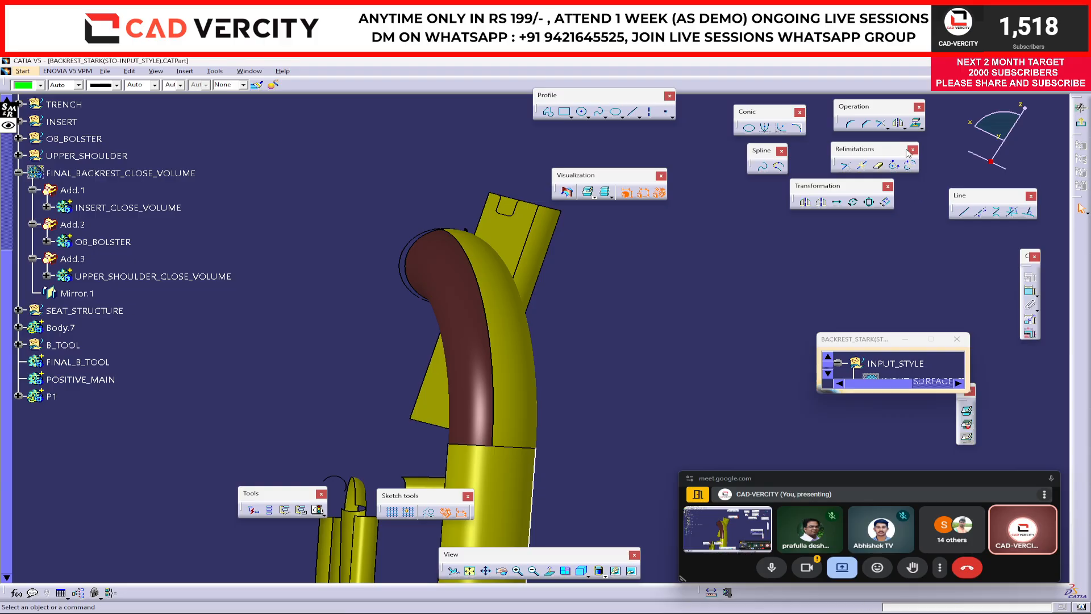
pyautogui.click(599, 112)
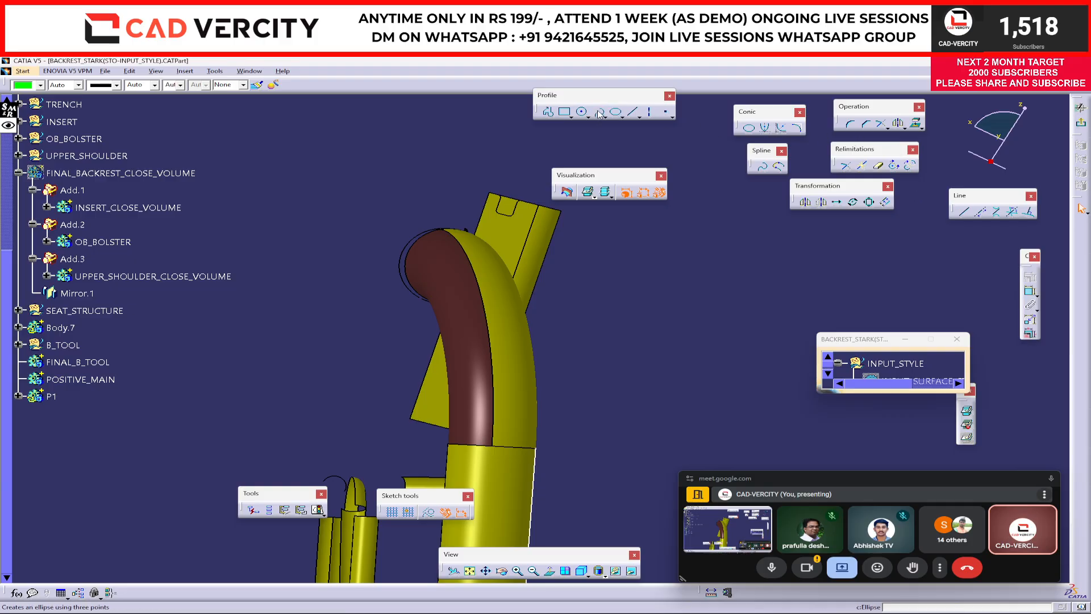
pyautogui.click(473, 231)
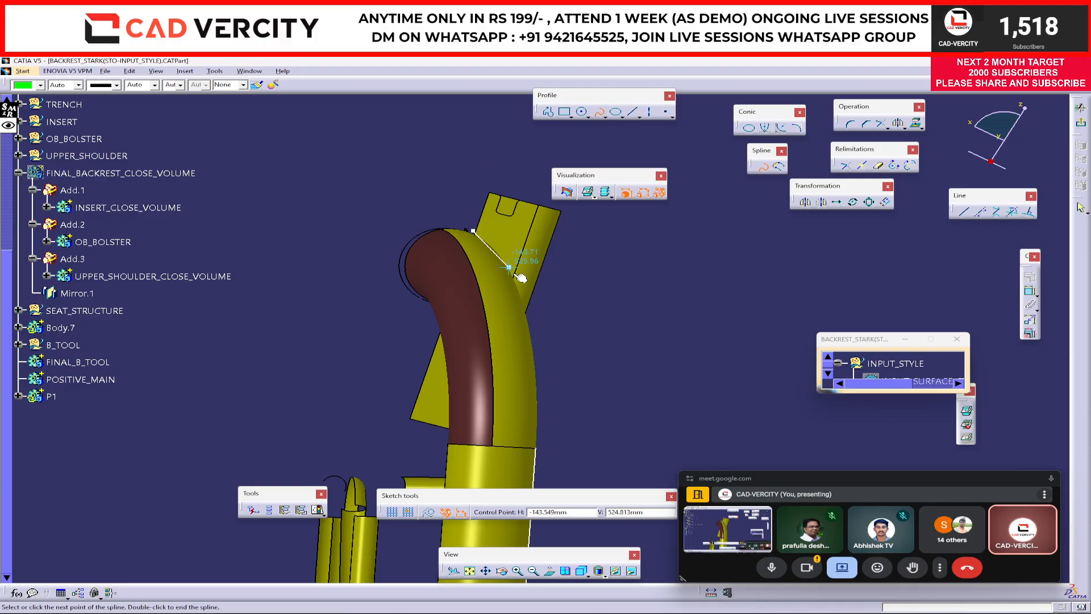
pyautogui.click(515, 281)
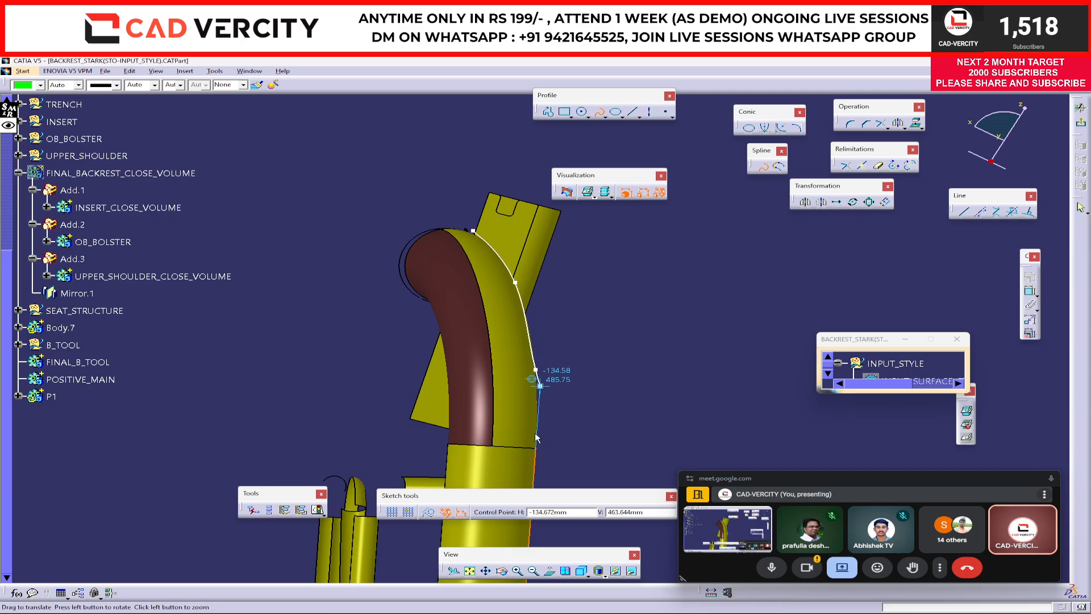
pyautogui.moveTo(542, 452); pyautogui.dragTo(543, 351, button='middle')
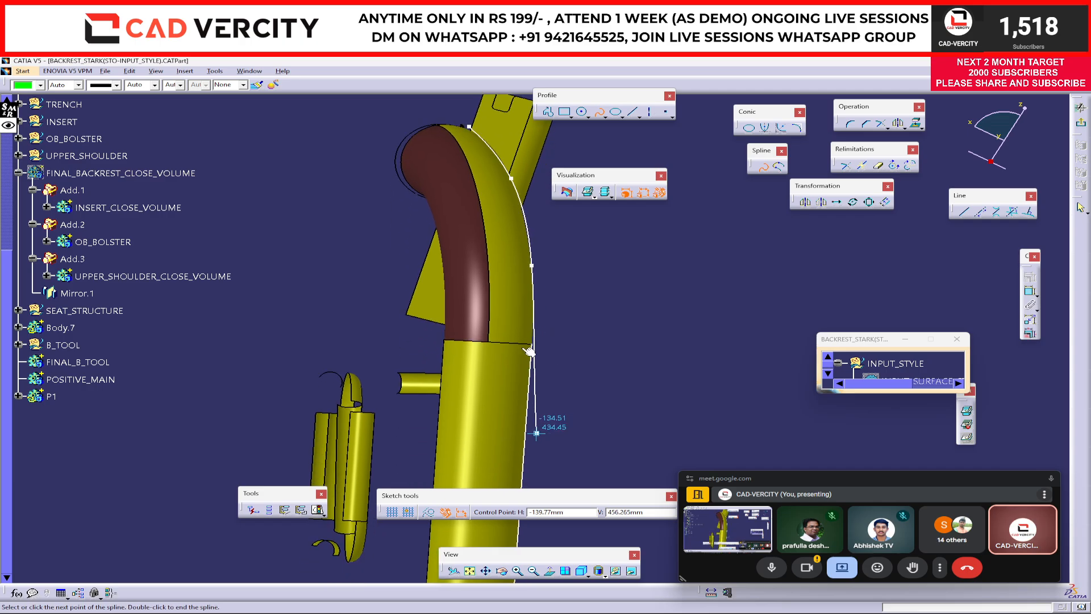
pyautogui.click(533, 344)
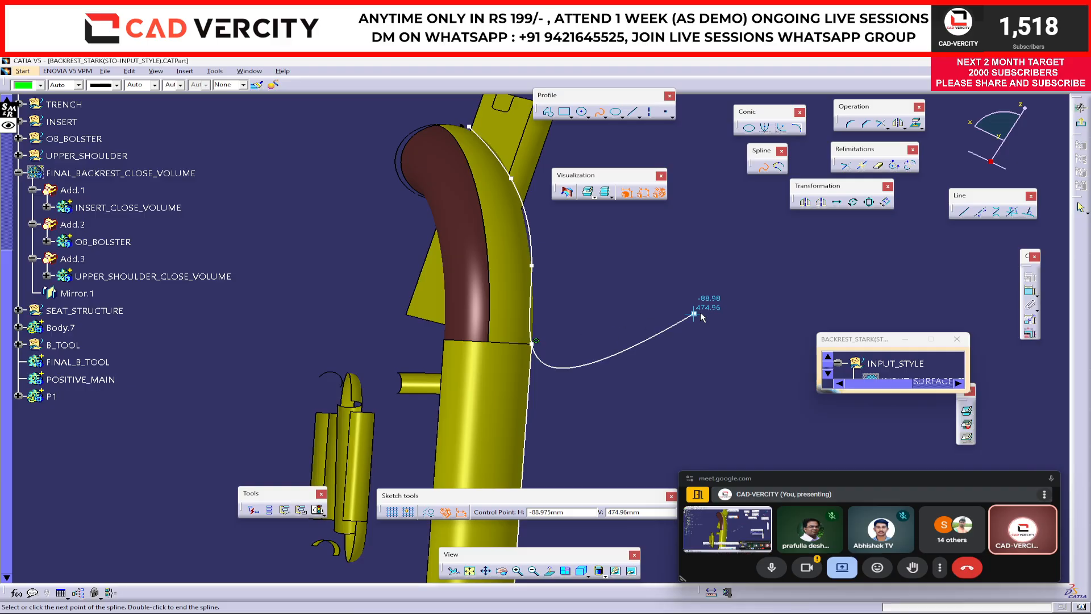
pyautogui.press('Escape')
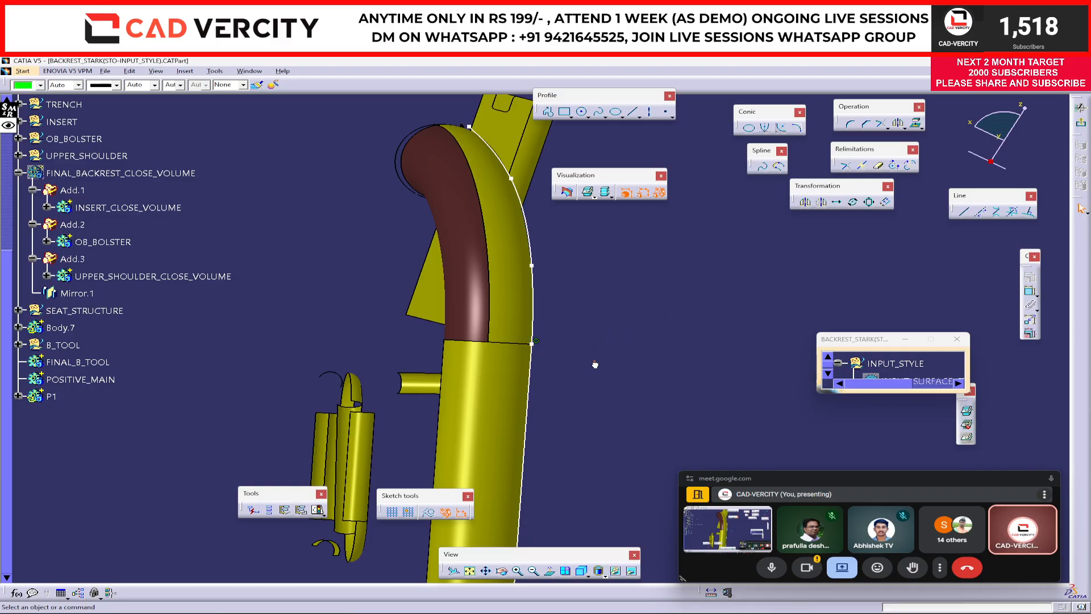
# Apply a Fix constraint to the projected side-tube line in the sketch
pyautogui.rightClick(529, 424)
pyautogui.moveTo(603, 570)
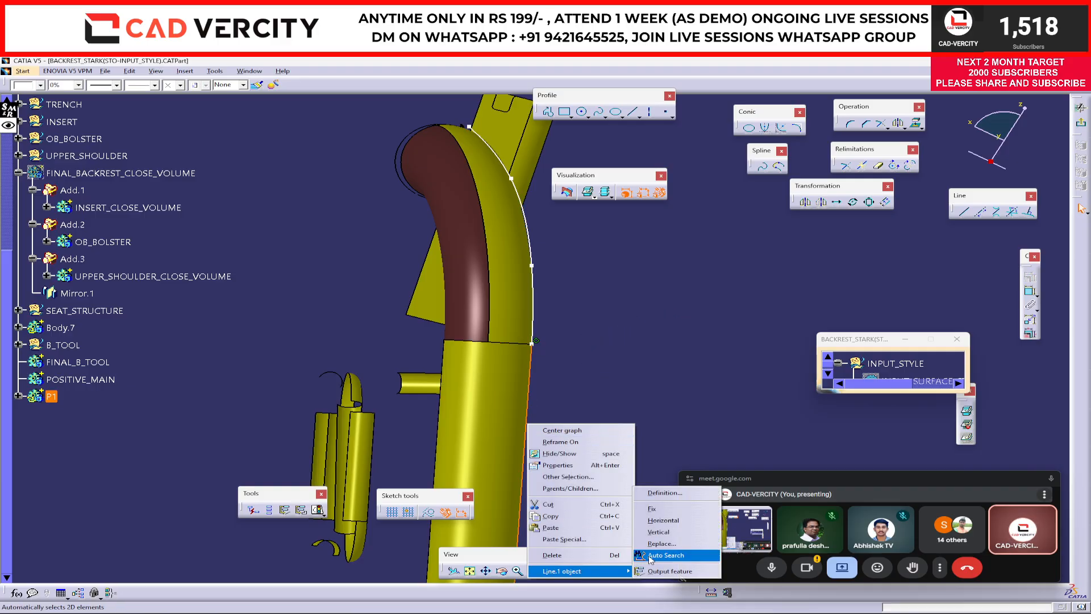
pyautogui.click(678, 509)
# Move the spline's uppermost control point slightly above the top of the bent tube
pyautogui.moveTo(569, 244); pyautogui.dragTo(575, 384, button='middle')
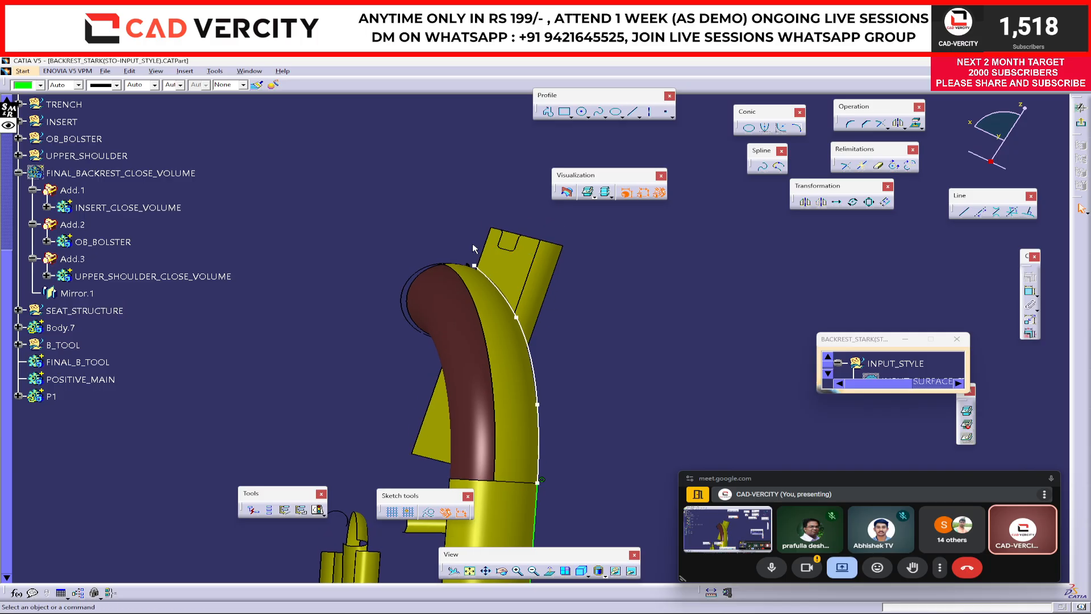
pyautogui.moveTo(477, 267); pyautogui.dragTo(315, 187)
pyautogui.moveTo(383, 221); pyautogui.dragTo(458, 252)
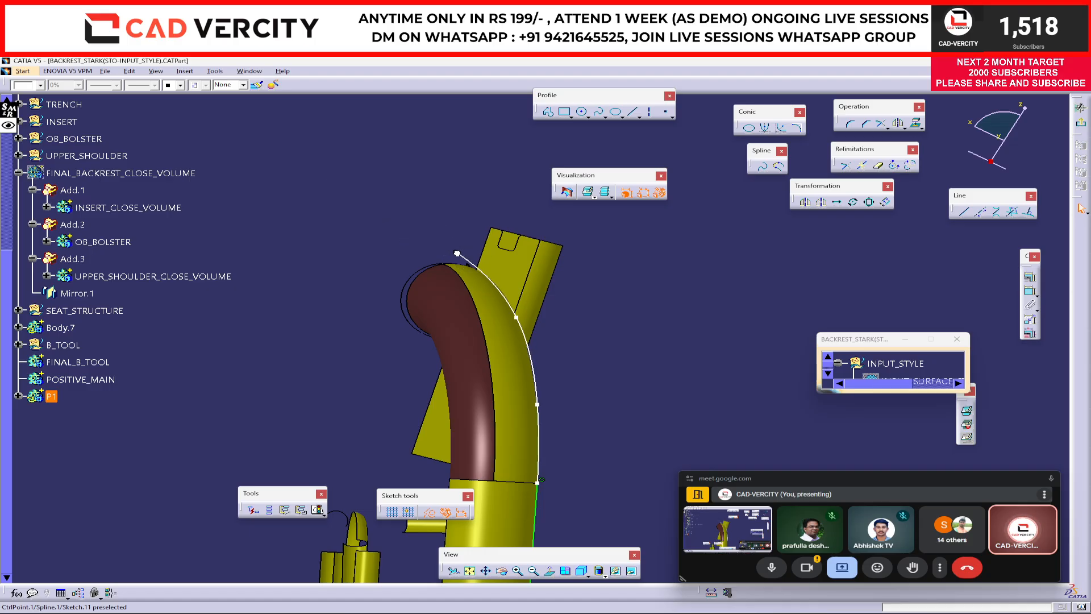
# Extend the spline beyond the top of the tube by adding a control point before CtrlPoint.1, up and behind the tube
pyautogui.doubleClick(492, 277)
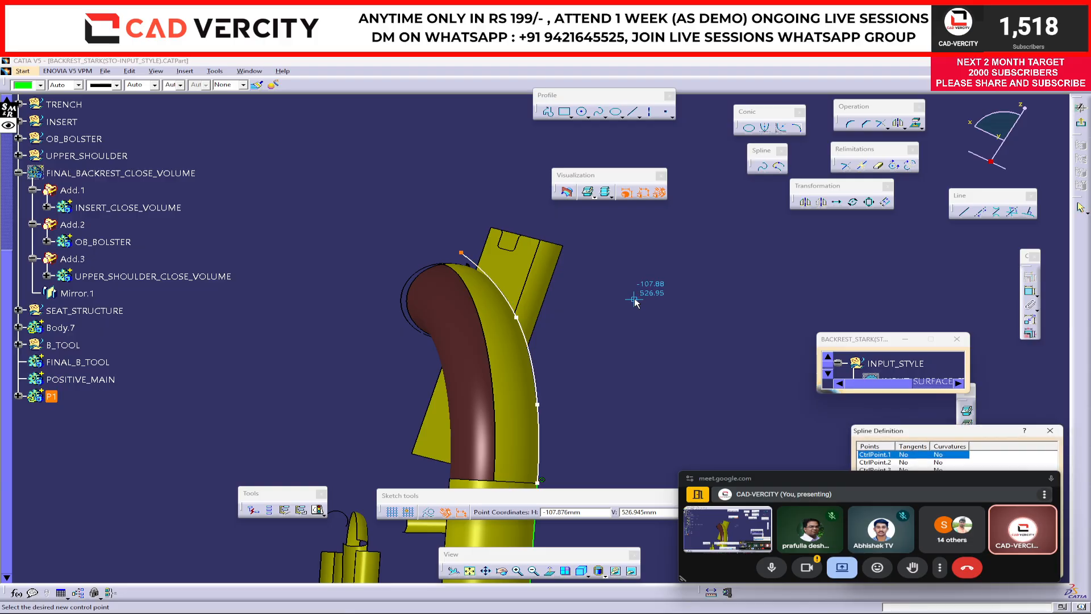
pyautogui.moveTo(913, 430); pyautogui.dragTo(764, 231)
pyautogui.click(728, 279)
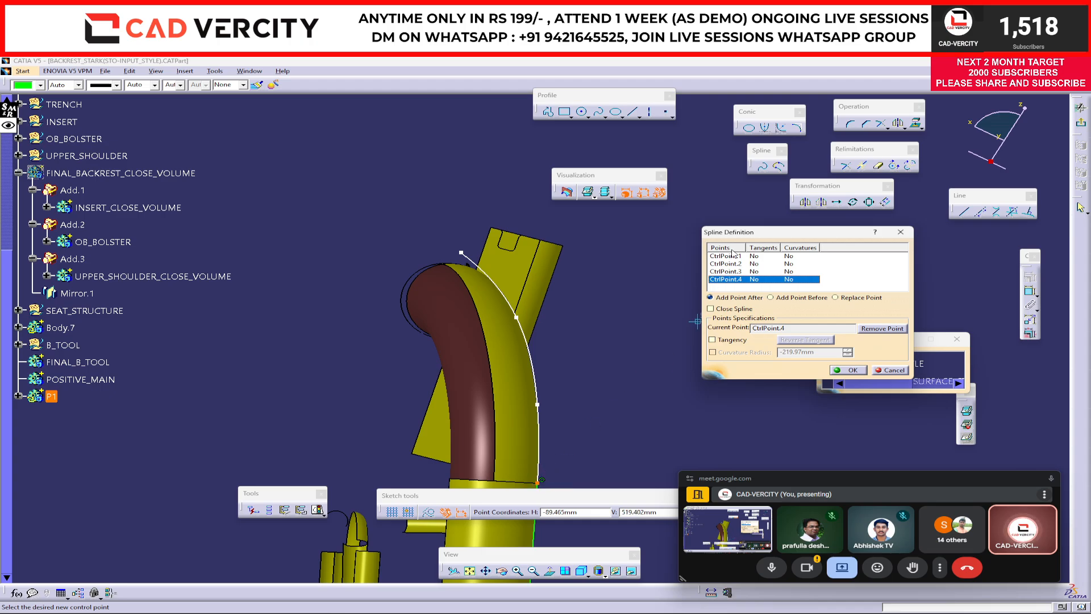
pyautogui.click(726, 256)
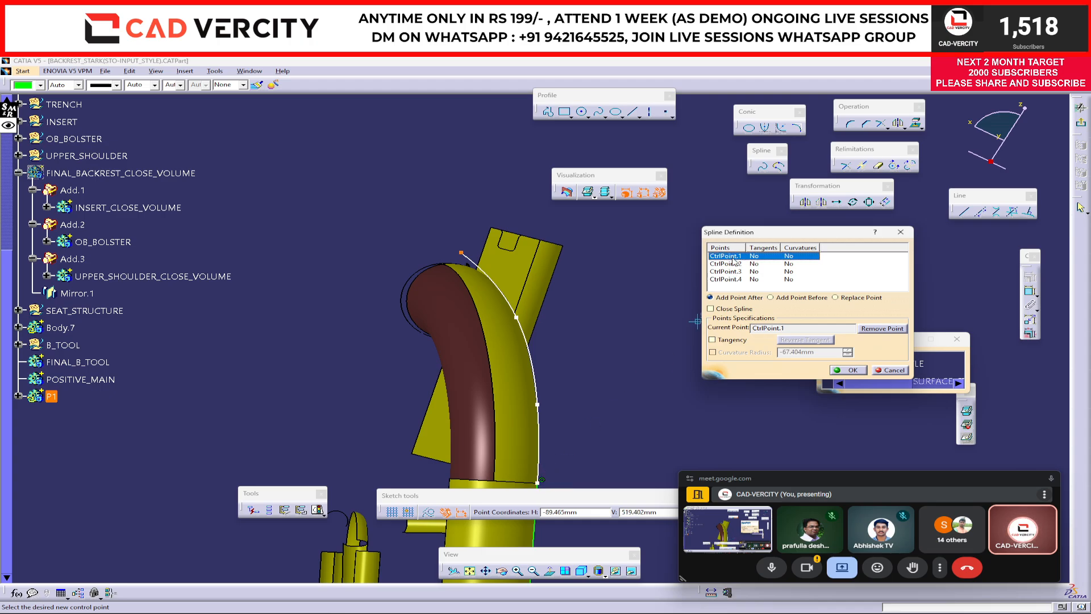
pyautogui.click(803, 304)
pyautogui.click(359, 180)
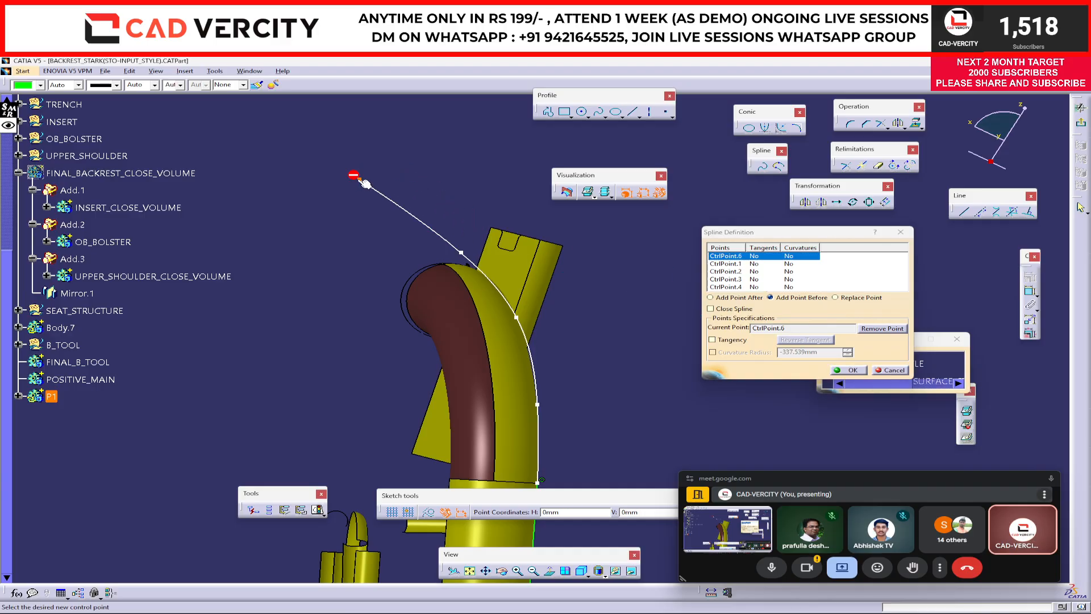
pyautogui.click(852, 370)
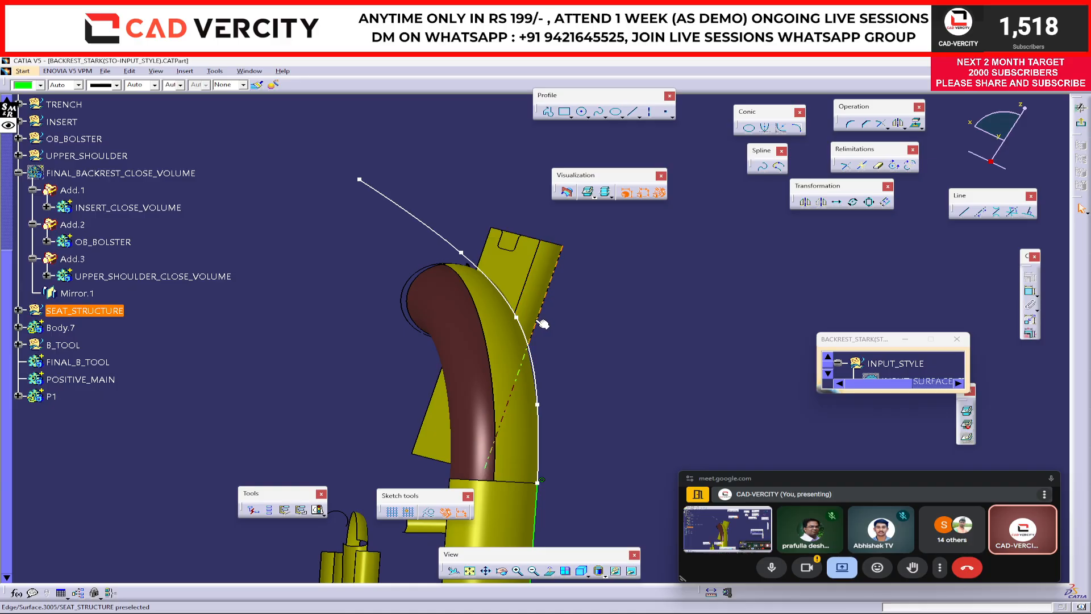
# Reposition the two uppermost spline control points to keep the curve close to the tube top and raise its free end
pyautogui.click(464, 255)
pyautogui.moveTo(468, 258); pyautogui.dragTo(472, 259)
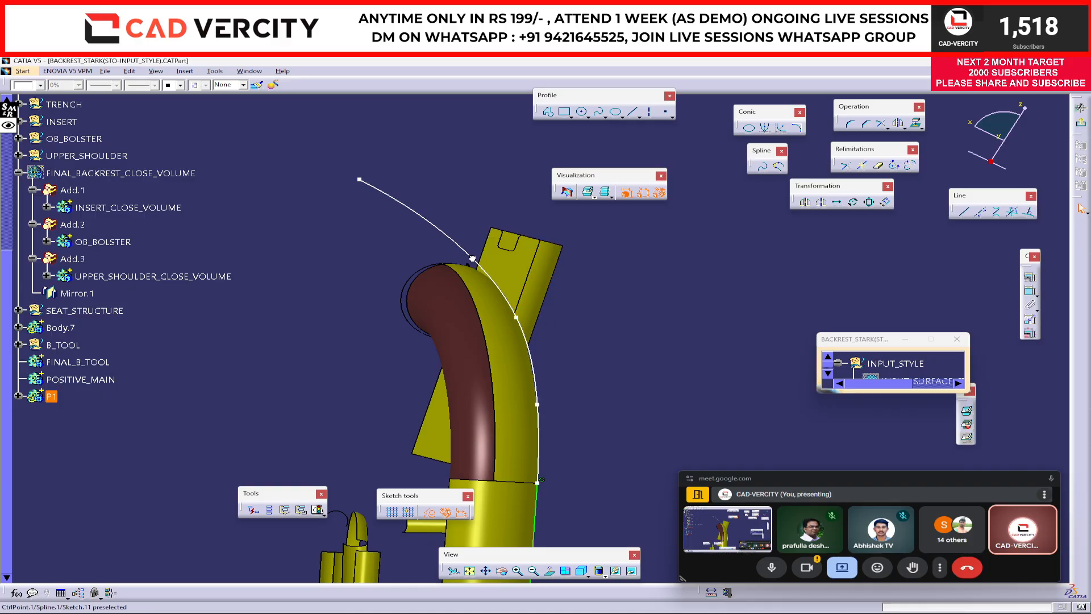
pyautogui.click(472, 259)
pyautogui.moveTo(353, 193); pyautogui.dragTo(368, 173)
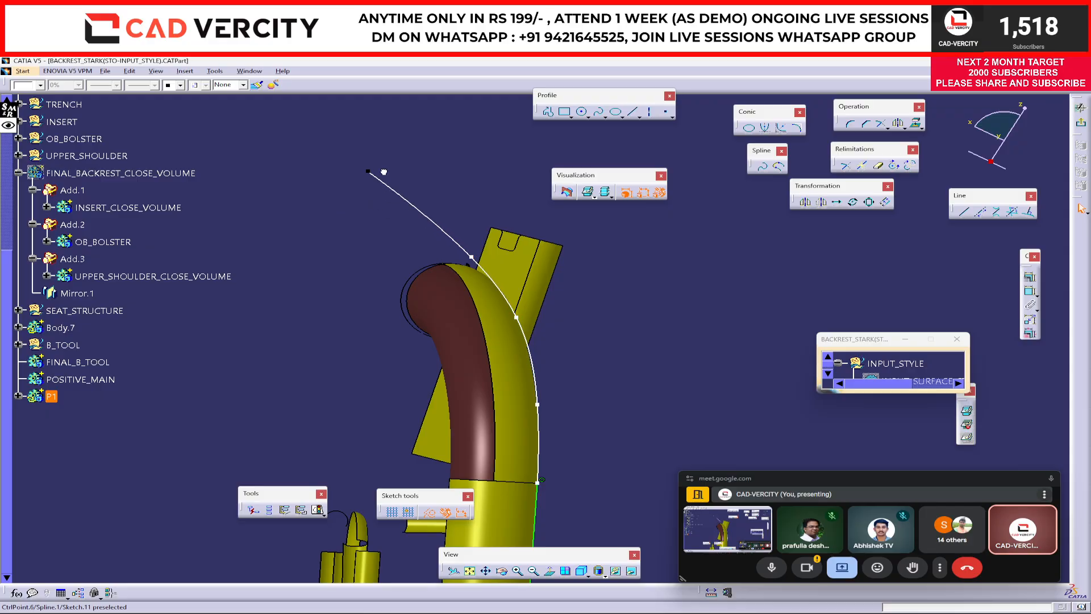
# Extend the fixed side-tube line downward past the lower end of the seat structure with Trim, and exit the sketch
pyautogui.moveTo(760, 239); pyautogui.dragTo(673, 273, button='middle')
pyautogui.scroll(1, 636, 315)
pyautogui.moveTo(636, 315); pyautogui.dragTo(673, 329, button='middle')
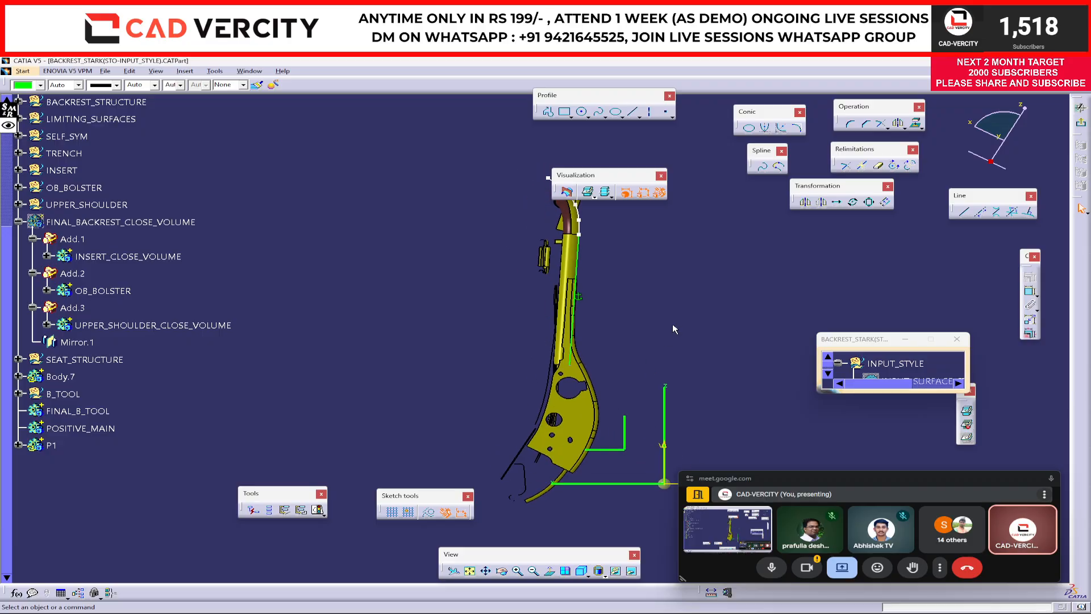
pyautogui.moveTo(642, 302); pyautogui.dragTo(634, 320, button='middle')
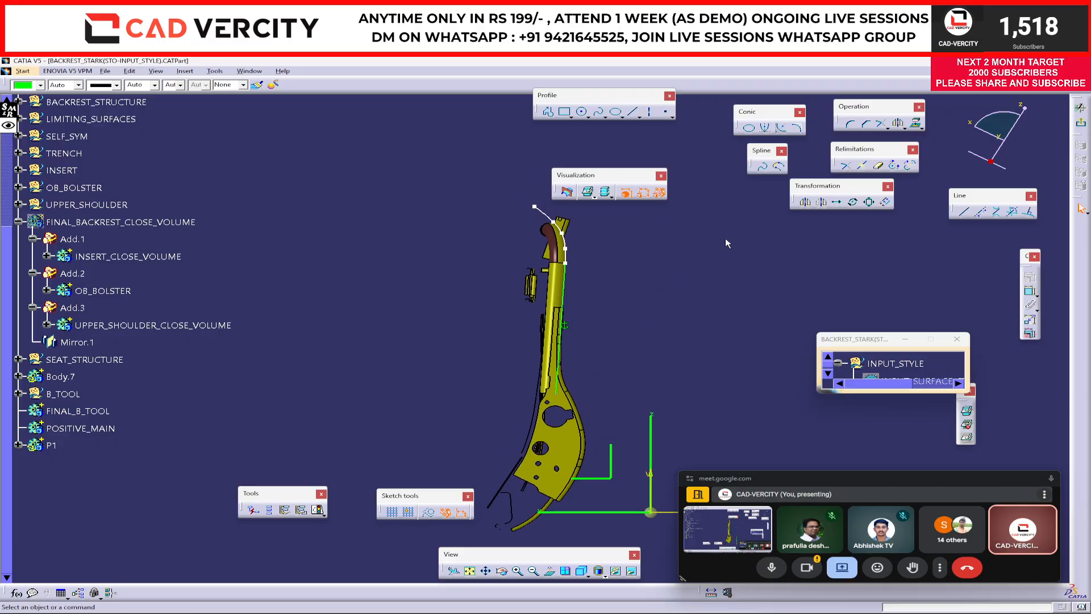
pyautogui.click(875, 124)
pyautogui.click(554, 459)
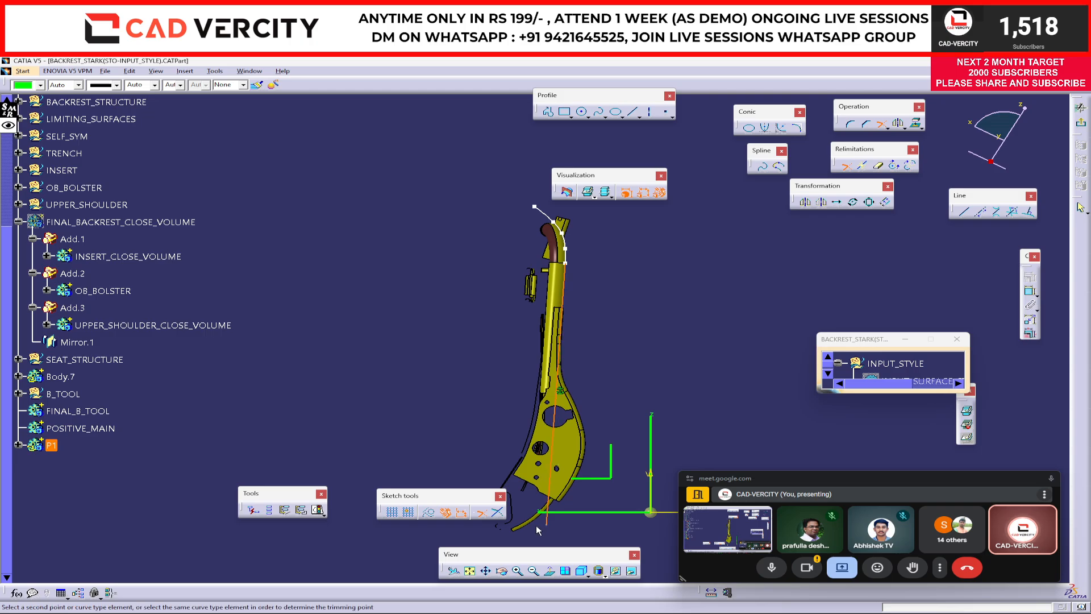
pyautogui.click(537, 527)
pyautogui.click(1081, 122)
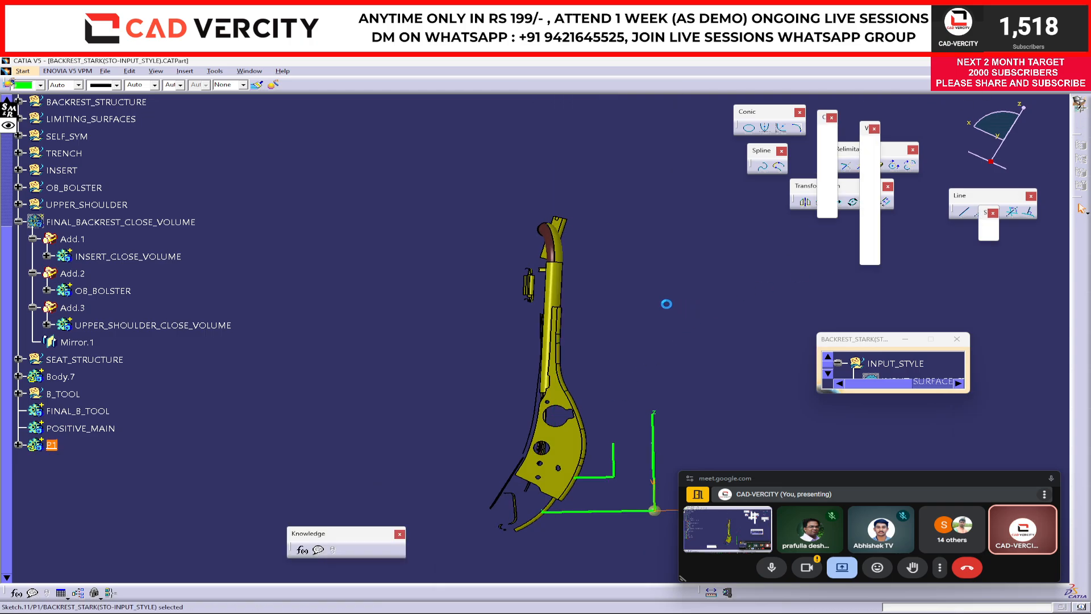
# View the profile sketch against the whole seat frame from the front, and switch to the Part Design workbench with it selected
pyautogui.moveTo(663, 302)
pyautogui.mouseDown(button='middle')
pyautogui.moveTo(646, 361)
pyautogui.moveTo(449, 428)
pyautogui.moveTo(615, 394)
pyautogui.moveTo(478, 390)
pyautogui.moveTo(568, 398)
pyautogui.mouseUp(button='middle')
pyautogui.click(478, 390)
pyautogui.moveTo(718, 343); pyautogui.dragTo(721, 283, button='middle')
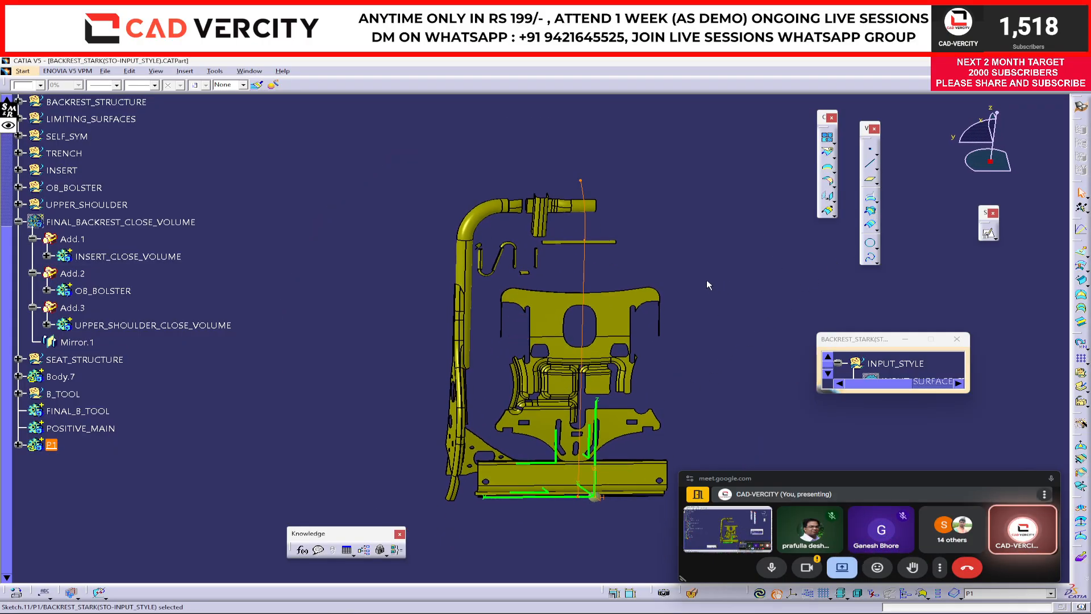
pyautogui.press('s')
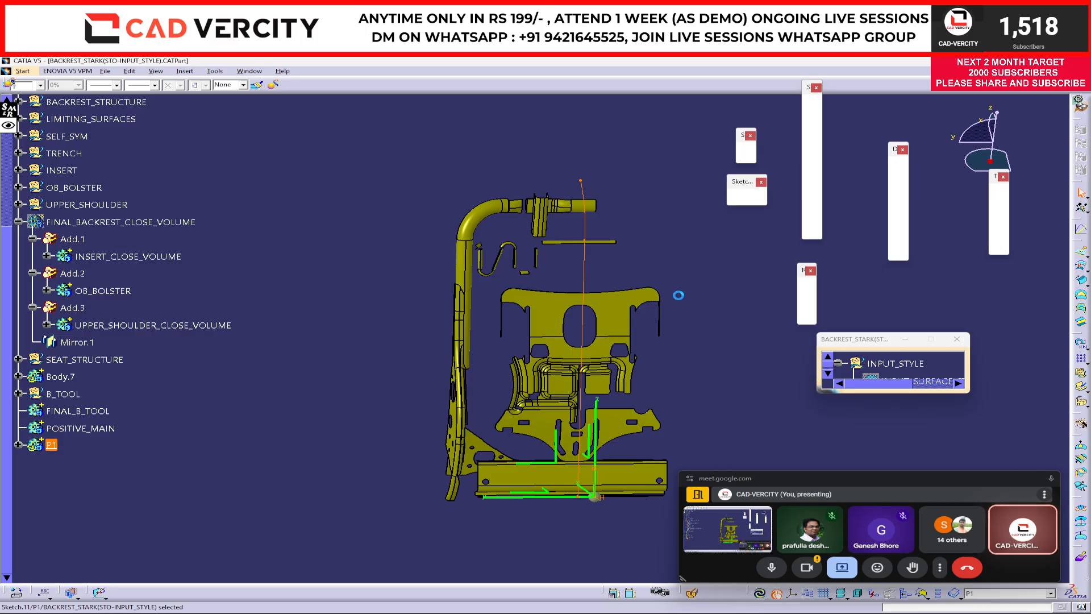
pyautogui.click(812, 107)
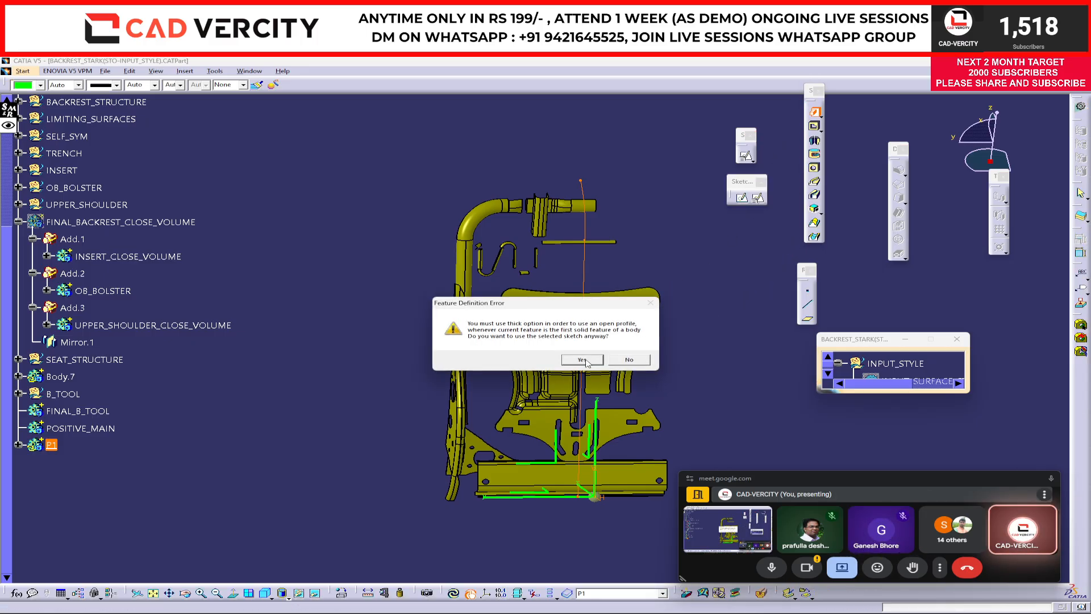
pyautogui.click(585, 360)
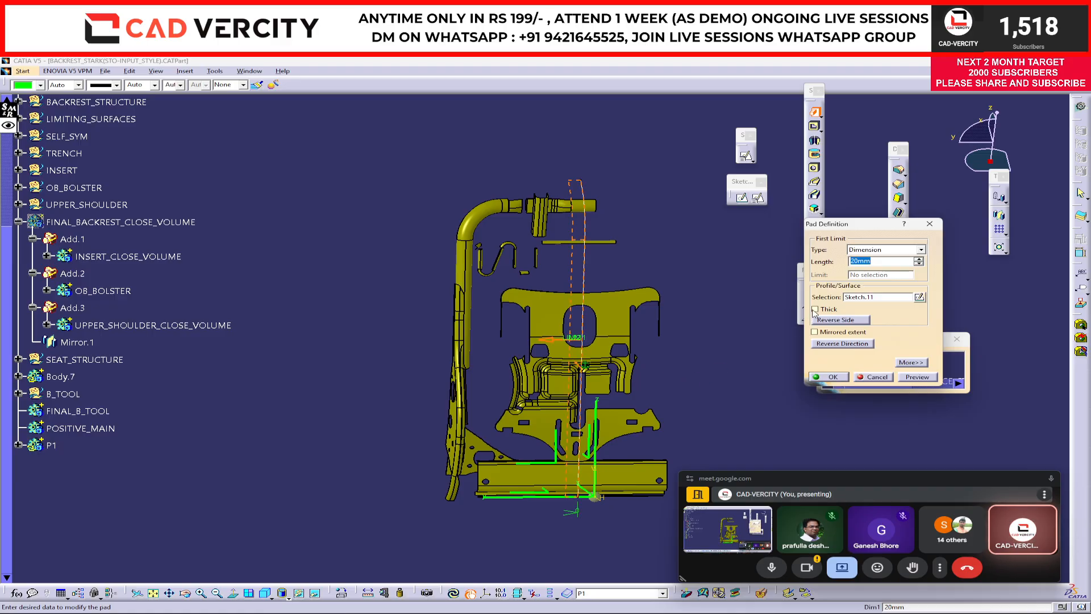
pyautogui.moveTo(517, 310); pyautogui.dragTo(607, 349, button='middle')
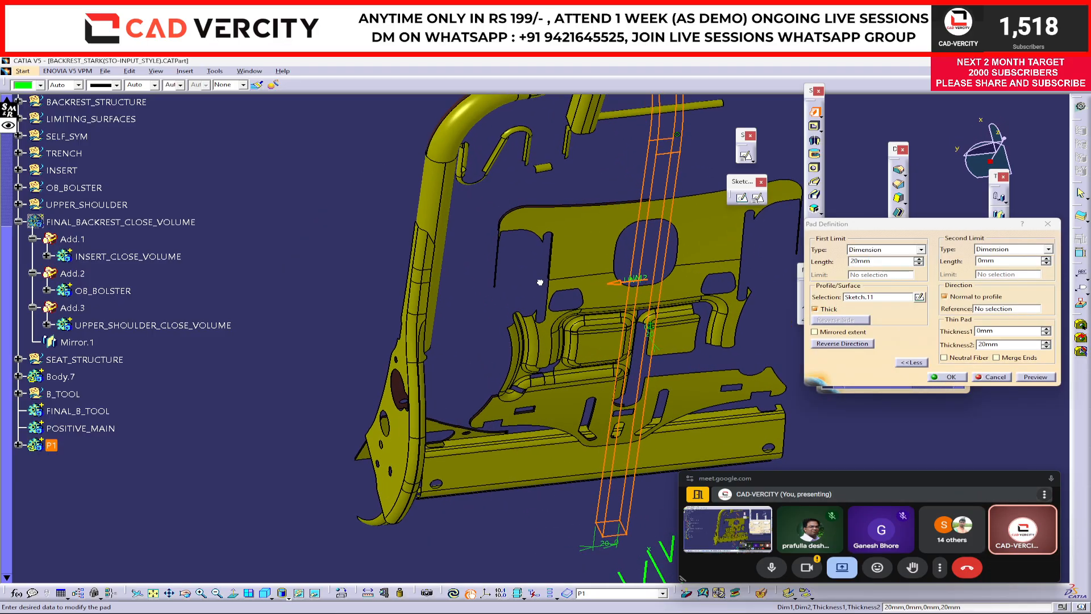
pyautogui.click(670, 281)
pyautogui.write('59')
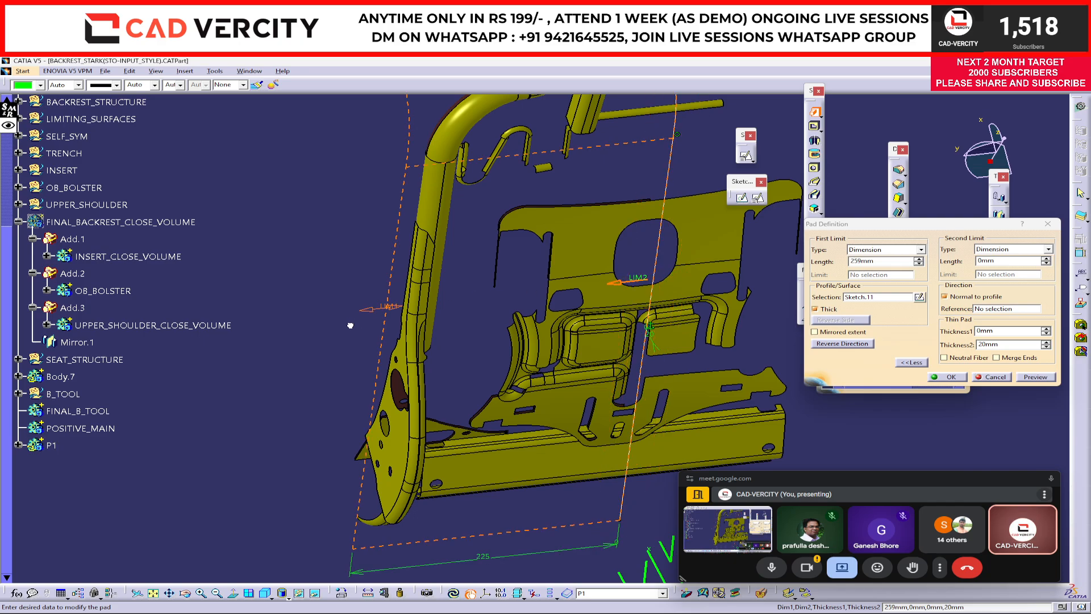
pyautogui.moveTo(350, 325); pyautogui.dragTo(351, 325)
pyautogui.moveTo(461, 373); pyautogui.dragTo(438, 380, button='middle')
pyautogui.moveTo(784, 341); pyautogui.dragTo(613, 292, button='middle')
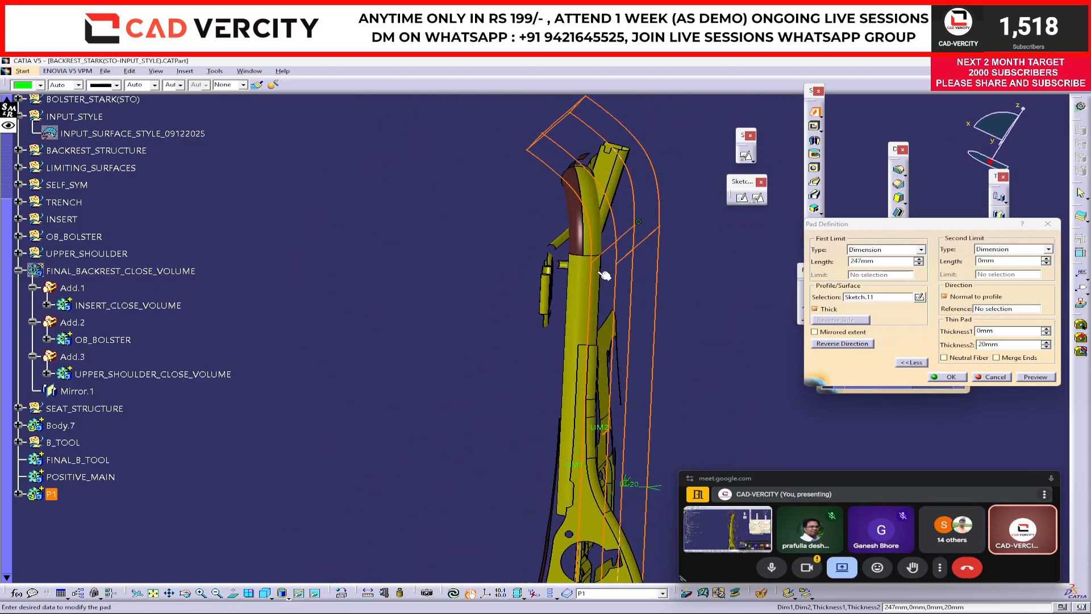
pyautogui.moveTo(641, 344); pyautogui.dragTo(591, 341, button='middle')
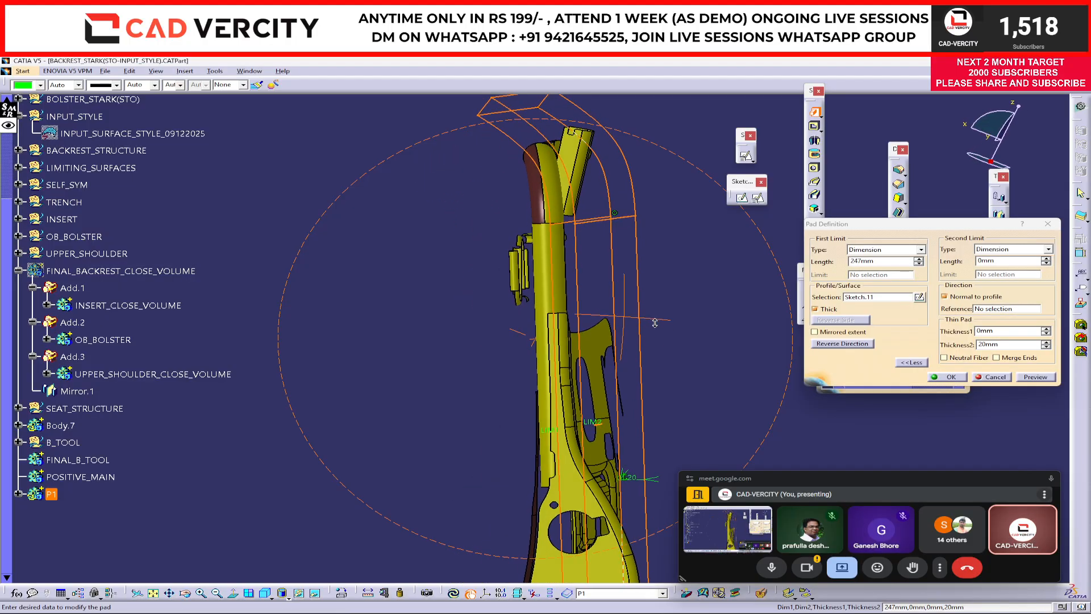
pyautogui.click(999, 377)
# Leave the pad preview, reopen the side-profile sketch to check its curve against the tube and seat structure, and exit the sketch
pyautogui.moveTo(568, 296)
pyautogui.mouseDown(button='middle')
pyautogui.moveTo(580, 280)
pyautogui.moveTo(560, 277)
pyautogui.mouseUp(button='middle')
pyautogui.doubleClick(563, 264)
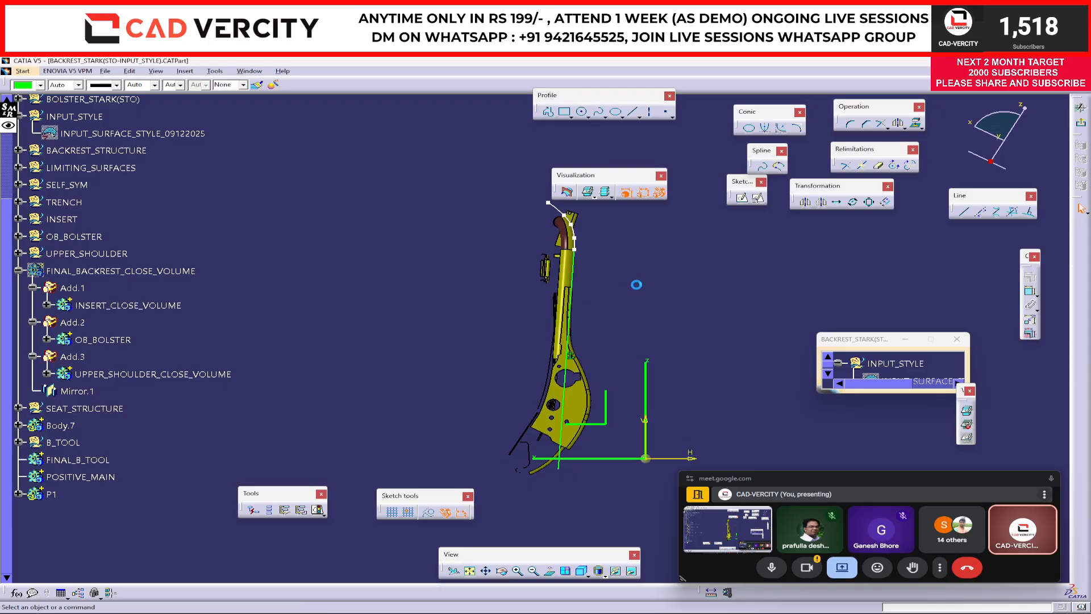
pyautogui.moveTo(589, 310)
pyautogui.mouseDown(button='middle')
pyautogui.moveTo(385, 325)
pyautogui.moveTo(473, 322)
pyautogui.moveTo(464, 291)
pyautogui.mouseUp(button='middle')
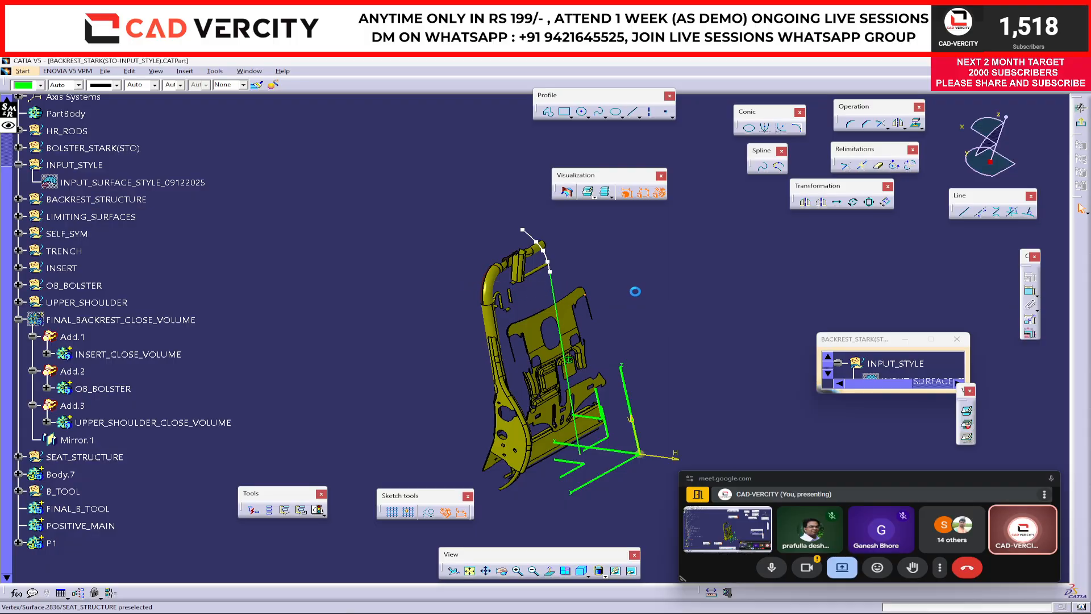
pyautogui.click(1081, 122)
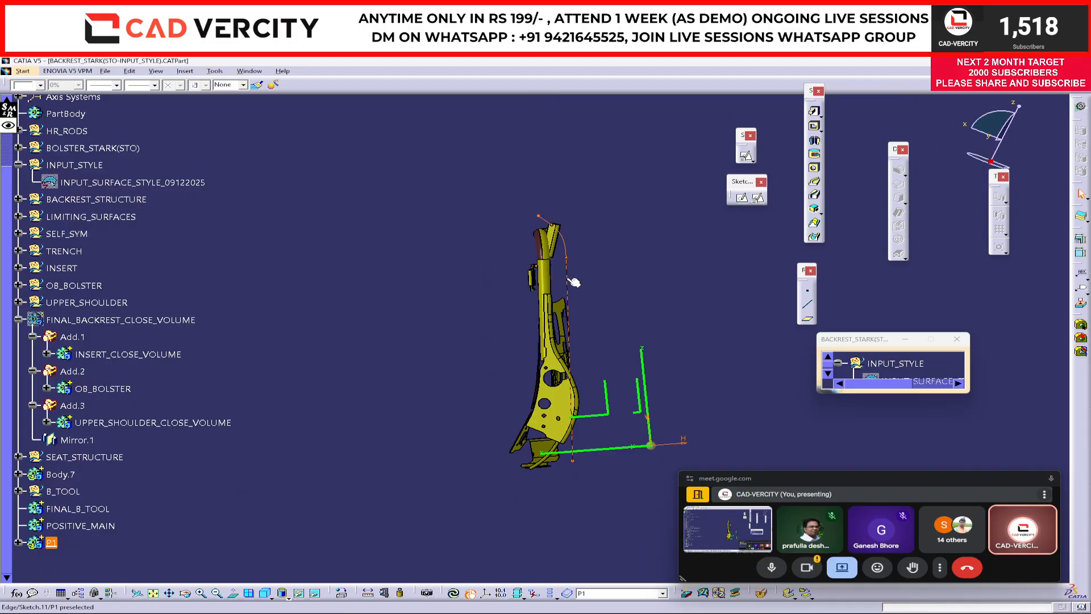
pyautogui.doubleClick(574, 282)
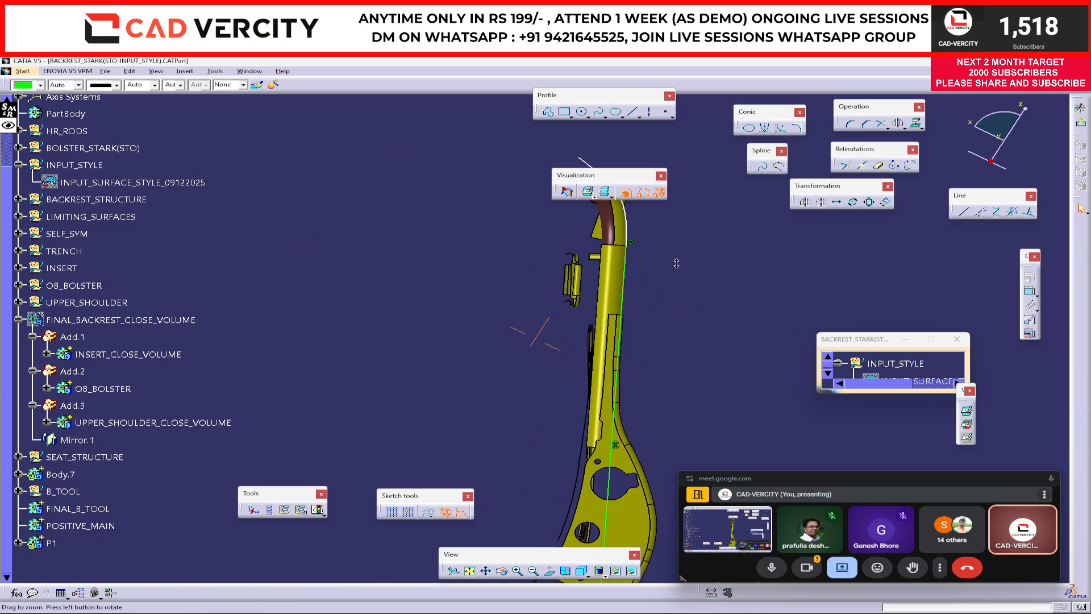
pyautogui.moveTo(621, 363); pyautogui.dragTo(587, 365, button='middle')
pyautogui.scroll(-1, 592, 316)
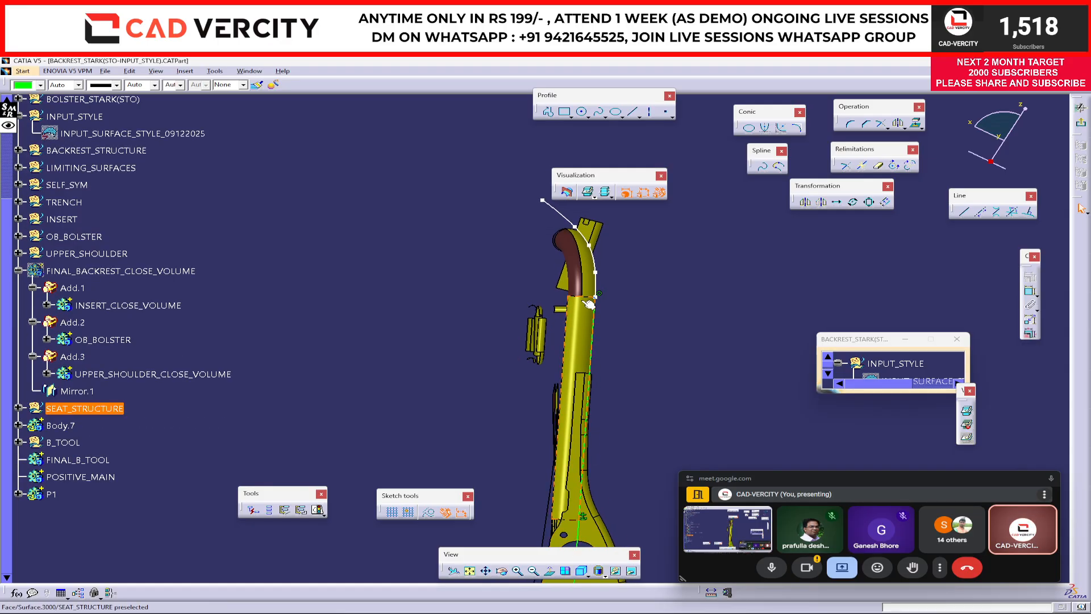
pyautogui.click(1079, 124)
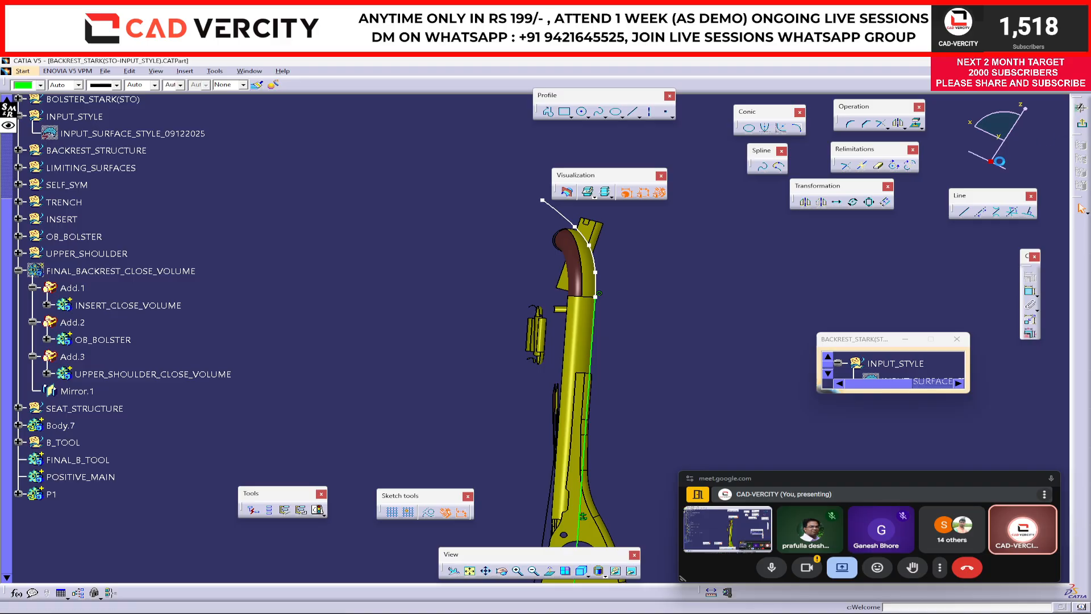
# Create a positioned sketch on the YZ plane of Axis System.3 with the H direction reversed
pyautogui.moveTo(642, 305)
pyautogui.mouseDown(button='middle')
pyautogui.moveTo(639, 395)
pyautogui.moveTo(611, 372)
pyautogui.moveTo(387, 408)
pyautogui.moveTo(583, 391)
pyautogui.mouseUp(button='middle')
pyautogui.scroll(1, 583, 391)
pyautogui.scroll(-3, 557, 392)
pyautogui.moveTo(653, 324); pyautogui.dragTo(516, 466, button='middle')
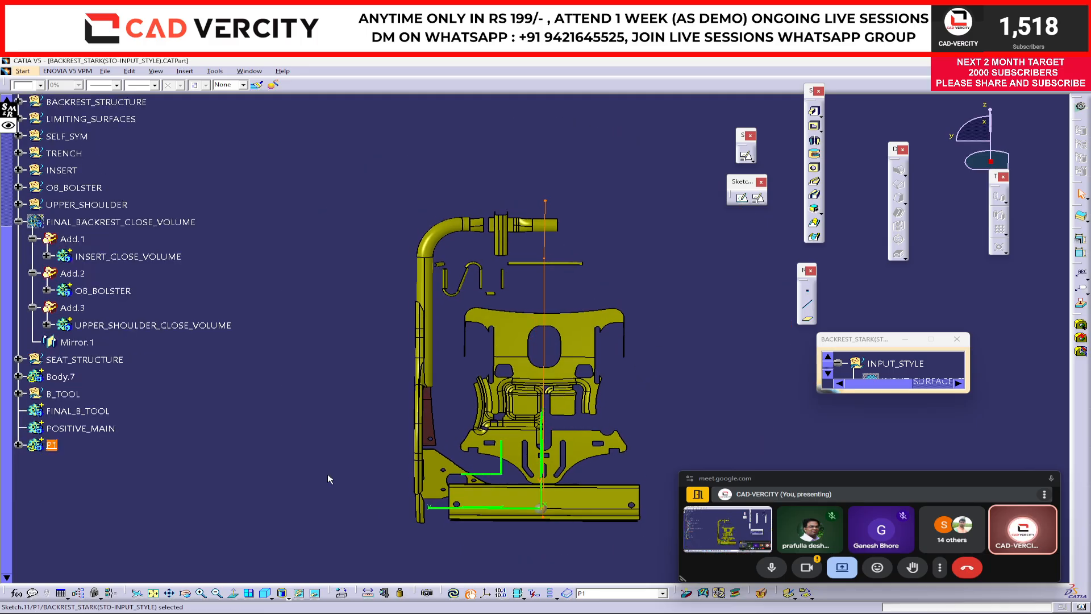
pyautogui.click(498, 481)
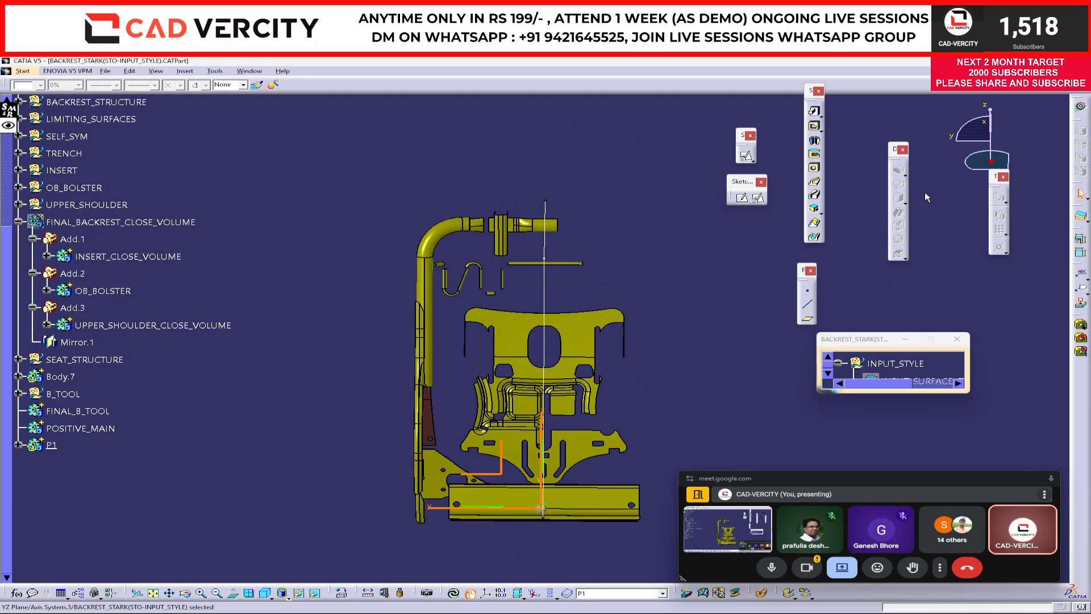
pyautogui.click(758, 197)
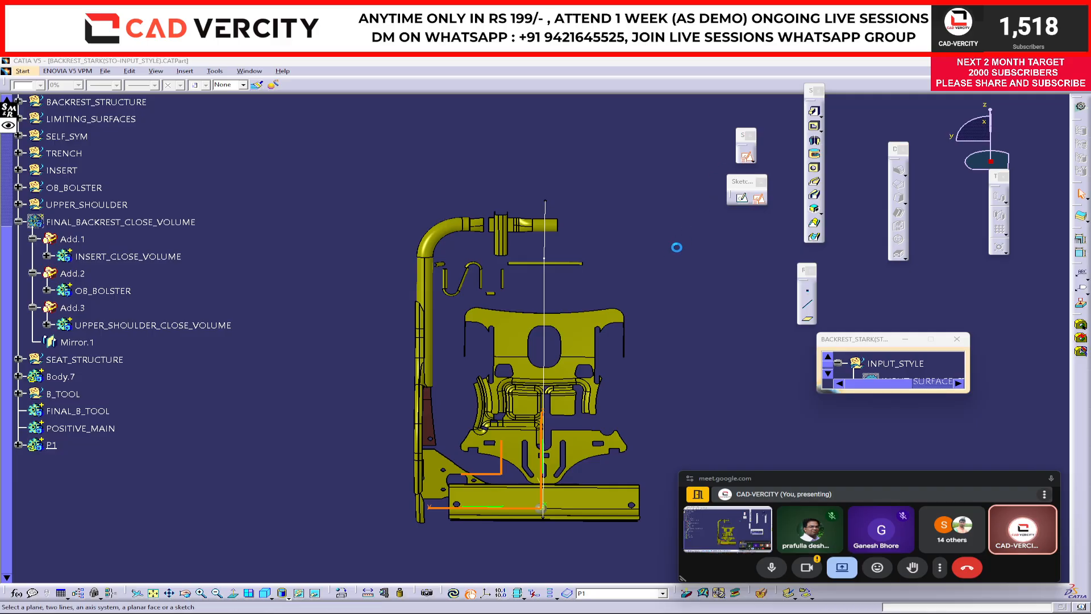
pyautogui.moveTo(397, 421); pyautogui.dragTo(284, 368)
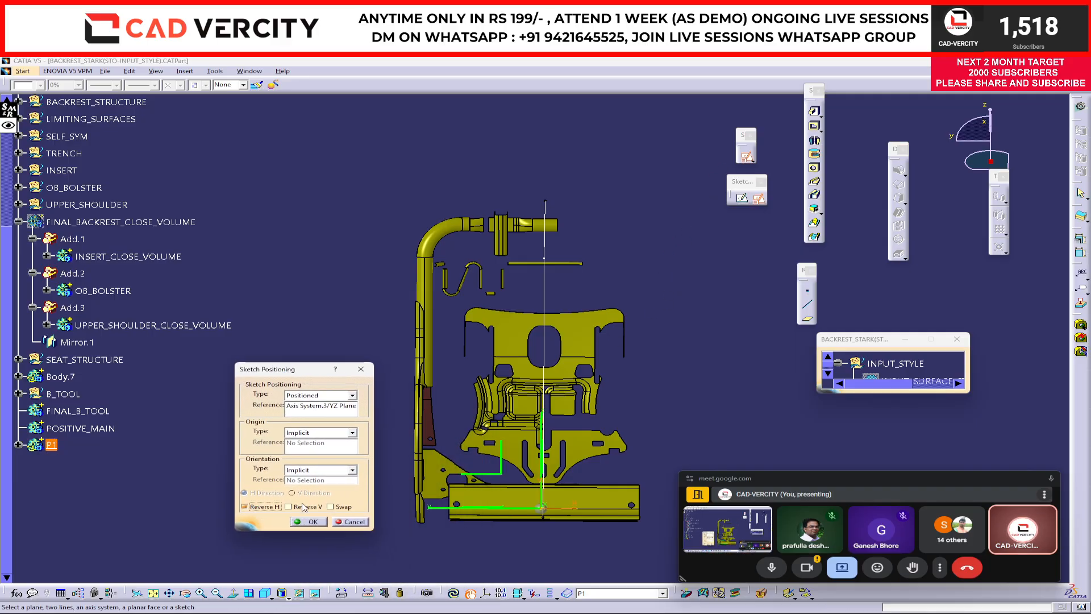
pyautogui.click(312, 521)
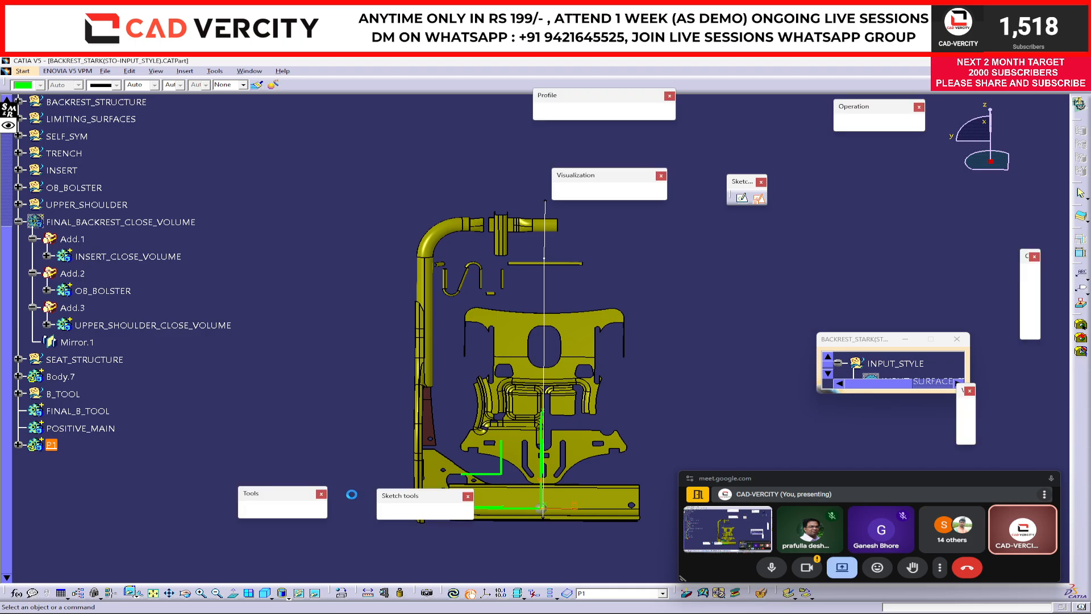
# Project the long vertical edge of the seat structure's side tube onto the sketch plane
pyautogui.click(421, 265)
pyautogui.moveTo(543, 296); pyautogui.dragTo(552, 260, button='middle')
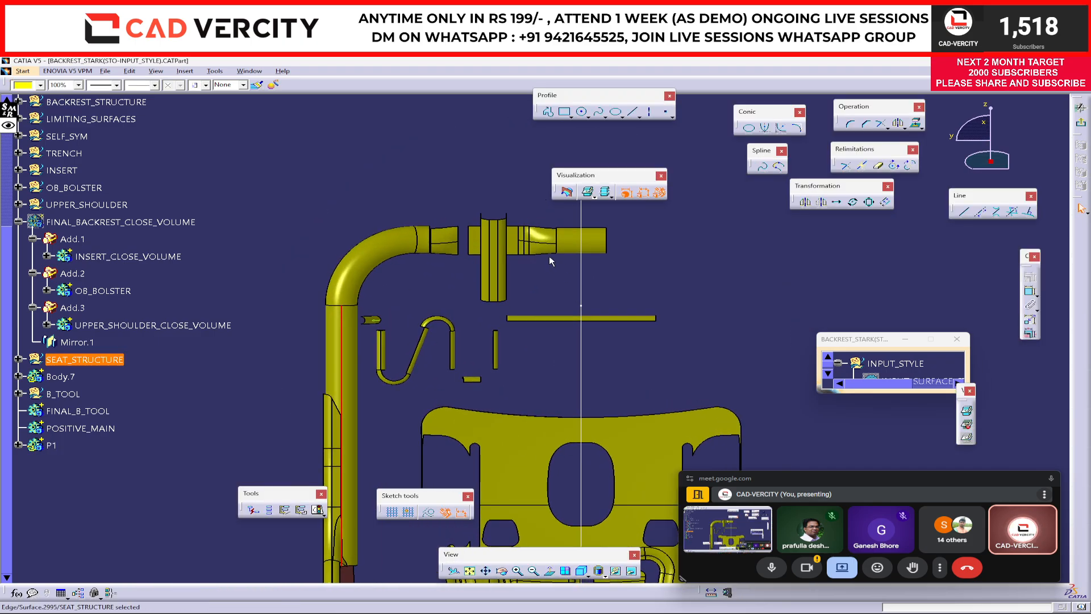
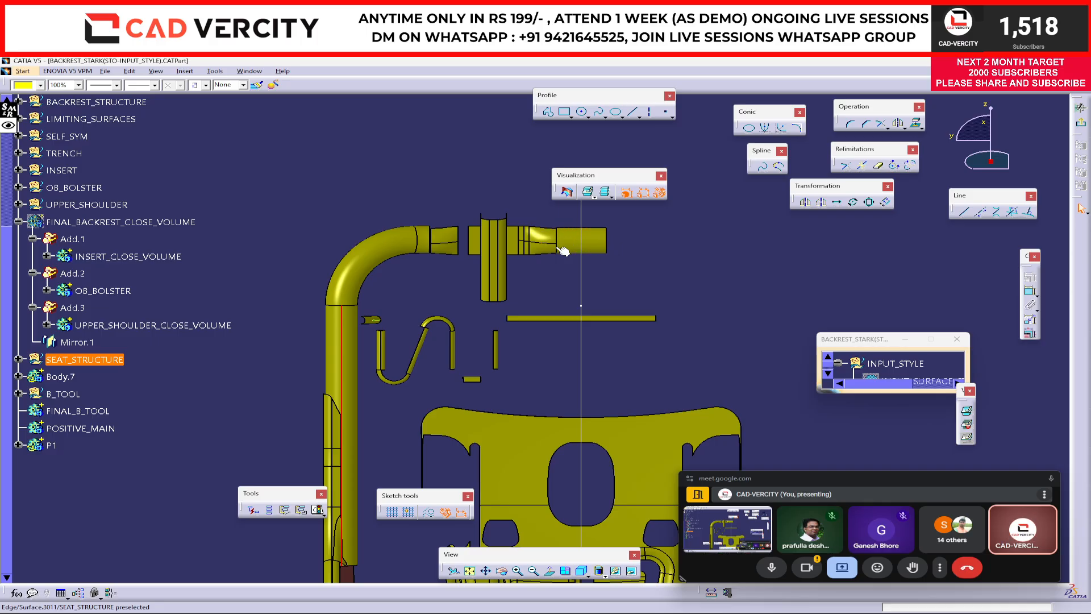
pyautogui.click(917, 123)
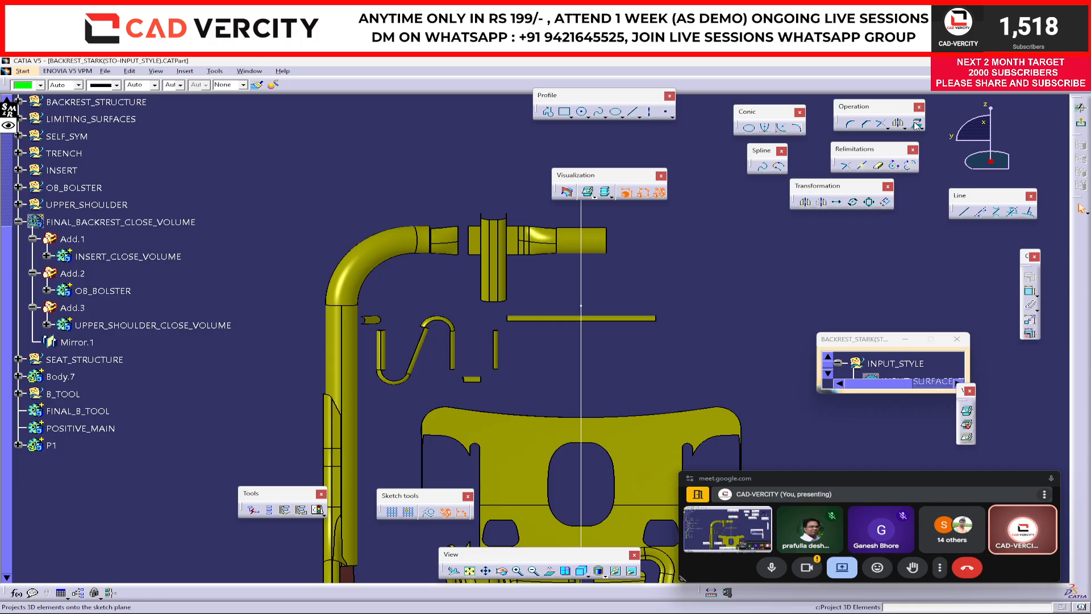
pyautogui.click(357, 334)
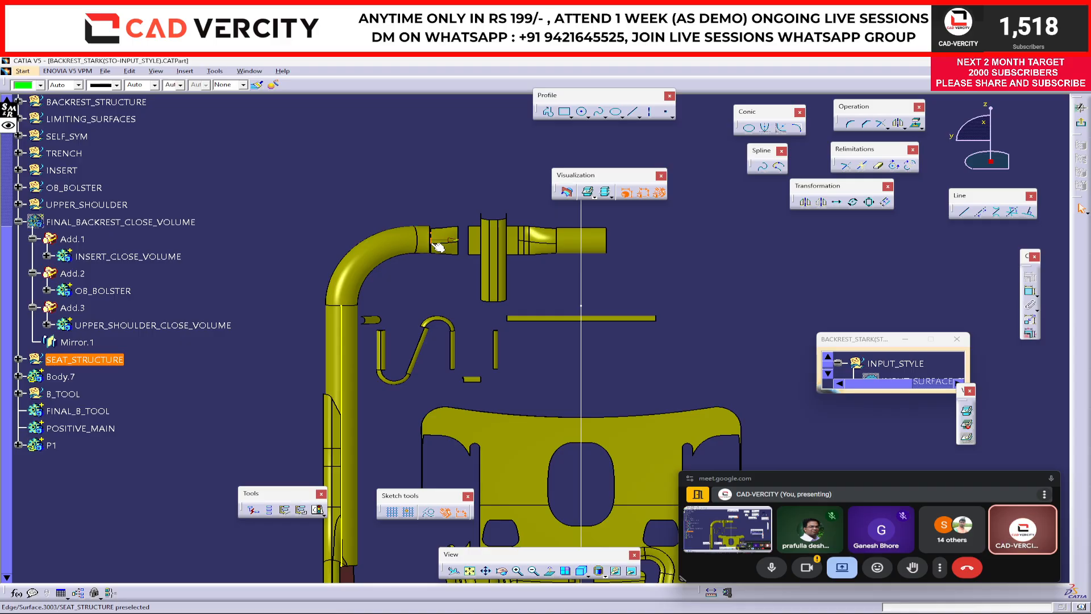
# Project the short vertical edge on the horizontal top tube, just beside the vertical headrest sleeve, onto the sketch plane
pyautogui.moveTo(453, 302)
pyautogui.mouseDown(button='middle')
pyautogui.moveTo(550, 415)
pyautogui.moveTo(531, 361)
pyautogui.mouseUp(button='middle')
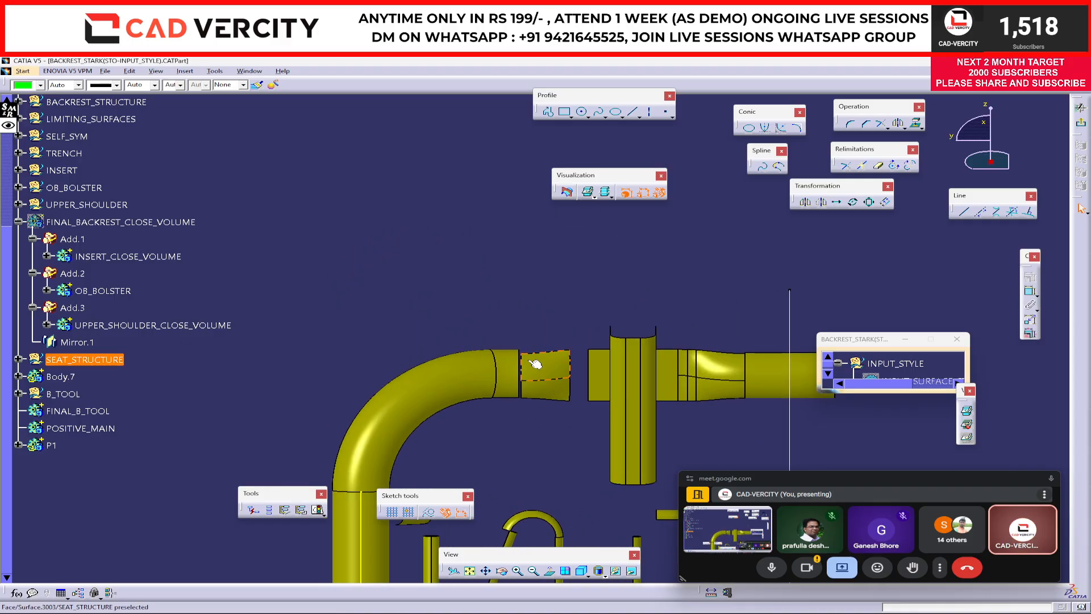
pyautogui.click(520, 375)
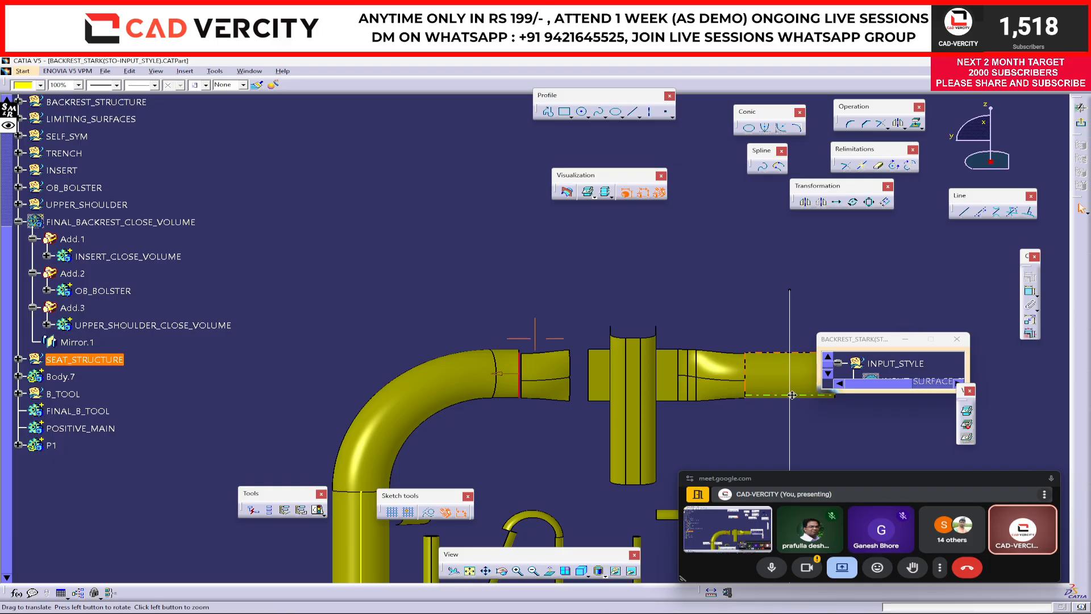
pyautogui.moveTo(814, 380); pyautogui.dragTo(619, 385, button='middle')
pyautogui.click(664, 398)
pyautogui.moveTo(667, 423); pyautogui.dragTo(623, 434, button='middle')
pyautogui.click(623, 434)
pyautogui.moveTo(624, 434); pyautogui.dragTo(665, 357, button='middle')
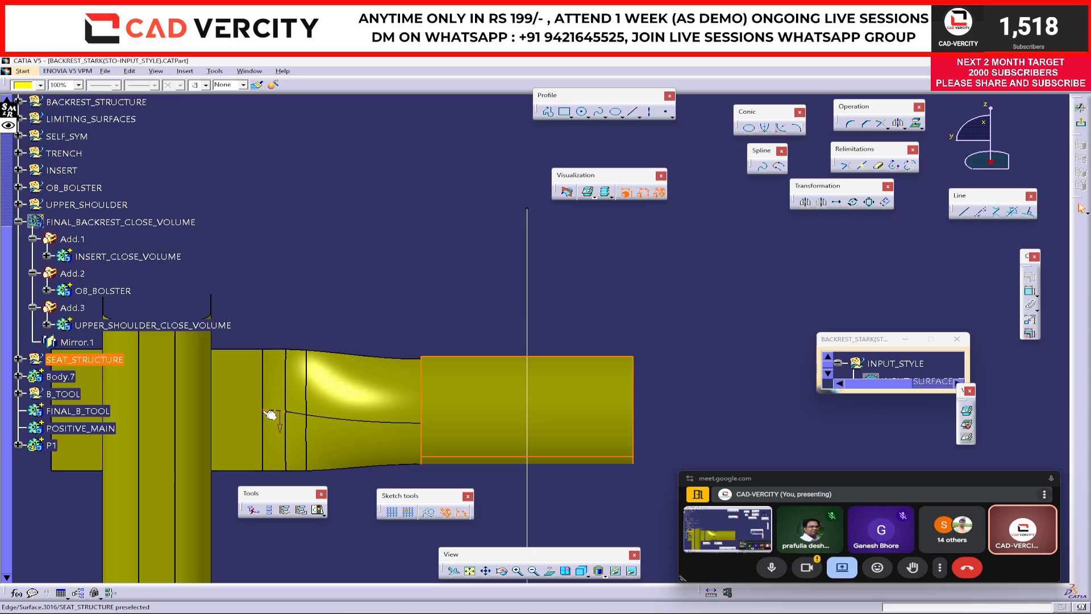
pyautogui.moveTo(318, 425); pyautogui.dragTo(556, 367, button='middle')
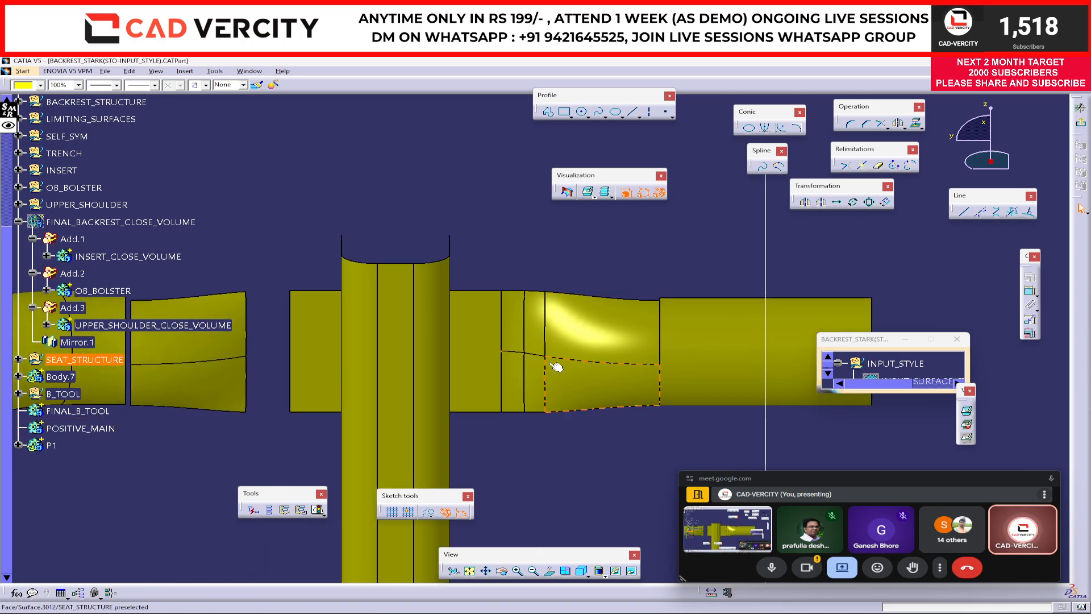
pyautogui.click(504, 361)
pyautogui.keyDown('ctrl'); pyautogui.moveTo(635, 391); pyautogui.dragTo(718, 403, button='middle'); pyautogui.keyUp('ctrl')
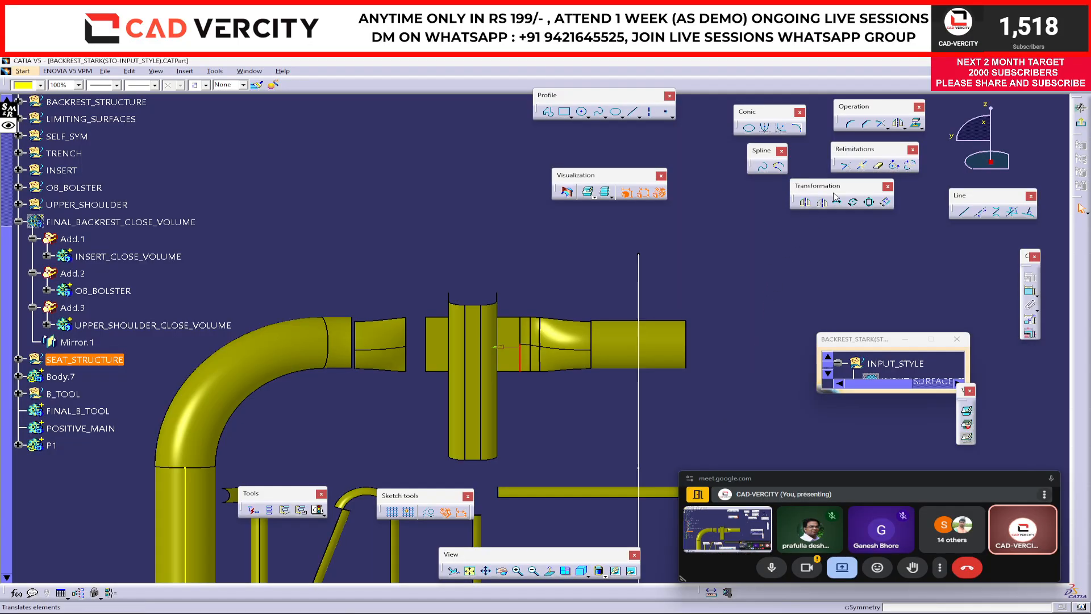
pyautogui.click(916, 123)
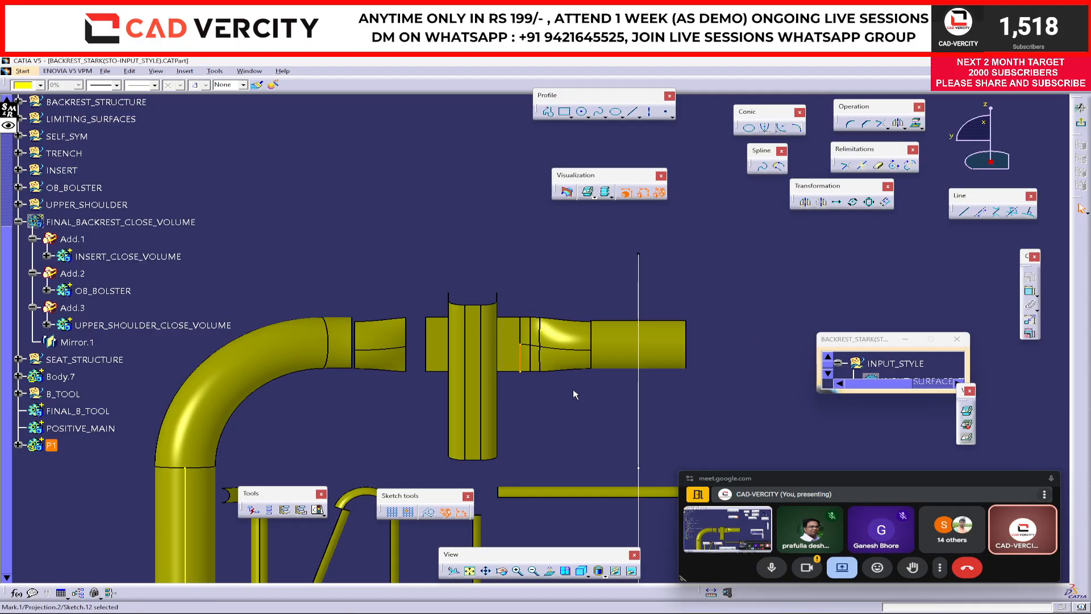
# Dim the 3D background geometry and isolate the two projected edges from the seat structure
pyautogui.scroll(-2, 603, 302)
pyautogui.click(762, 395)
pyautogui.moveTo(493, 392); pyautogui.dragTo(555, 281, button='middle')
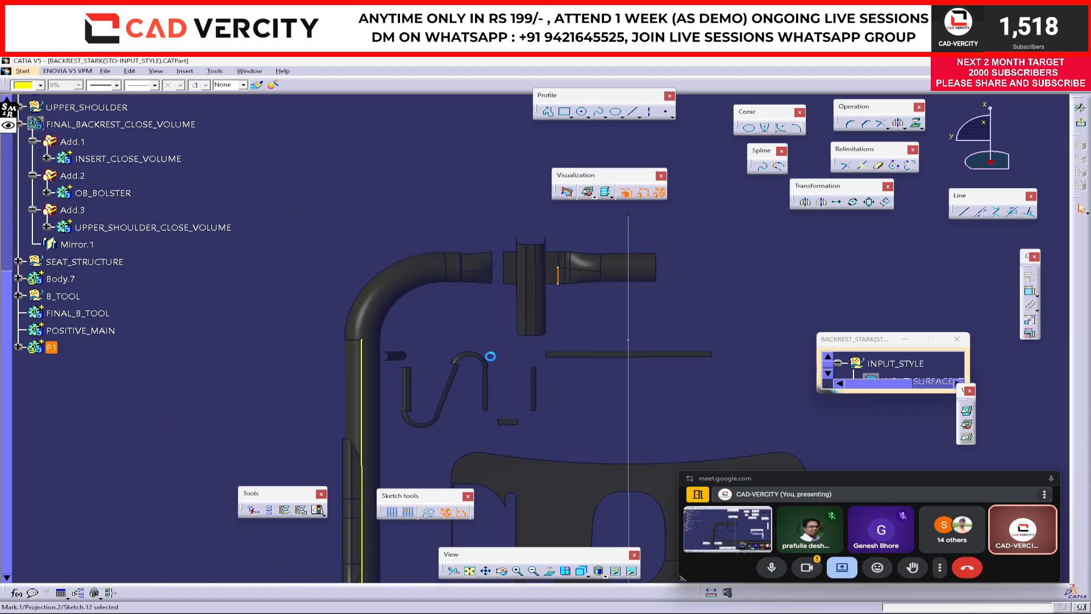
pyautogui.rightClick(369, 410)
pyautogui.moveTo(432, 553)
pyautogui.click(492, 570)
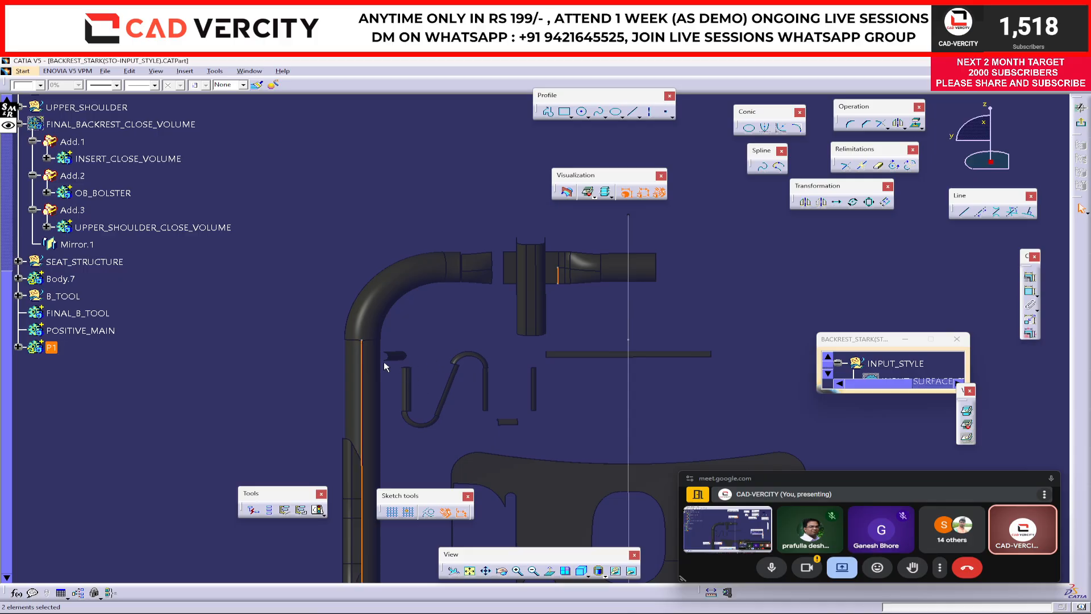
# Fix both isolated edges in place and convert the short top-tube edge to a construction element
pyautogui.rightClick(364, 382)
pyautogui.moveTo(398, 526)
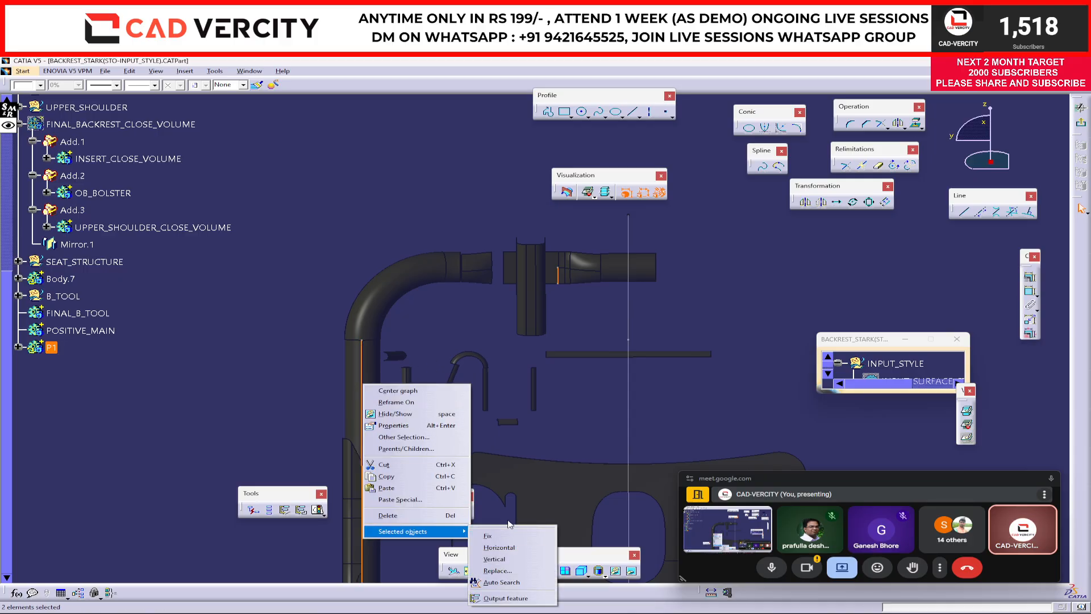
pyautogui.click(500, 536)
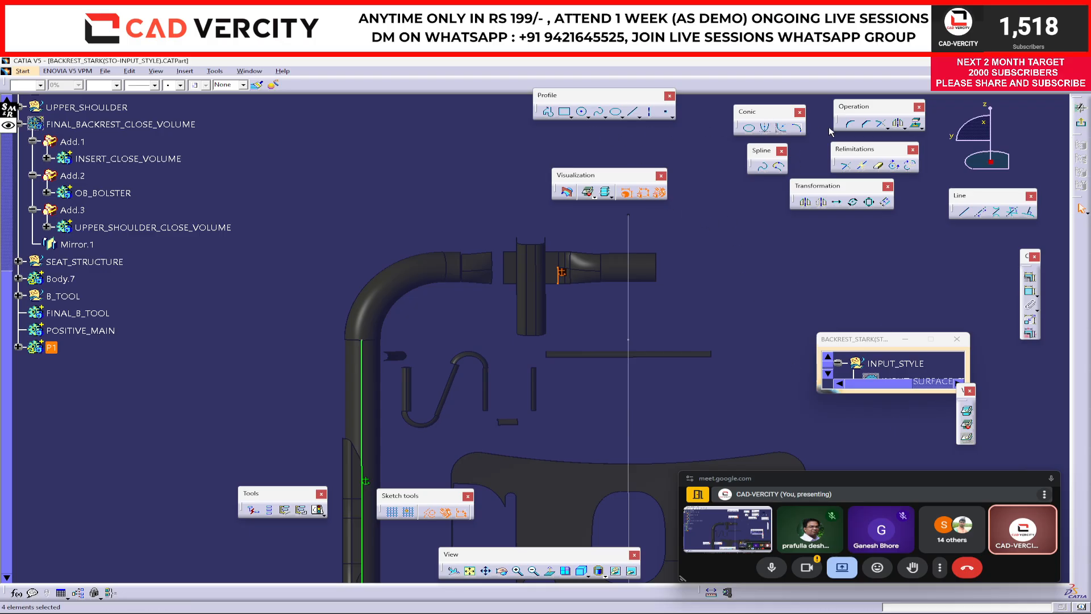
pyautogui.click(431, 515)
pyautogui.click(433, 372)
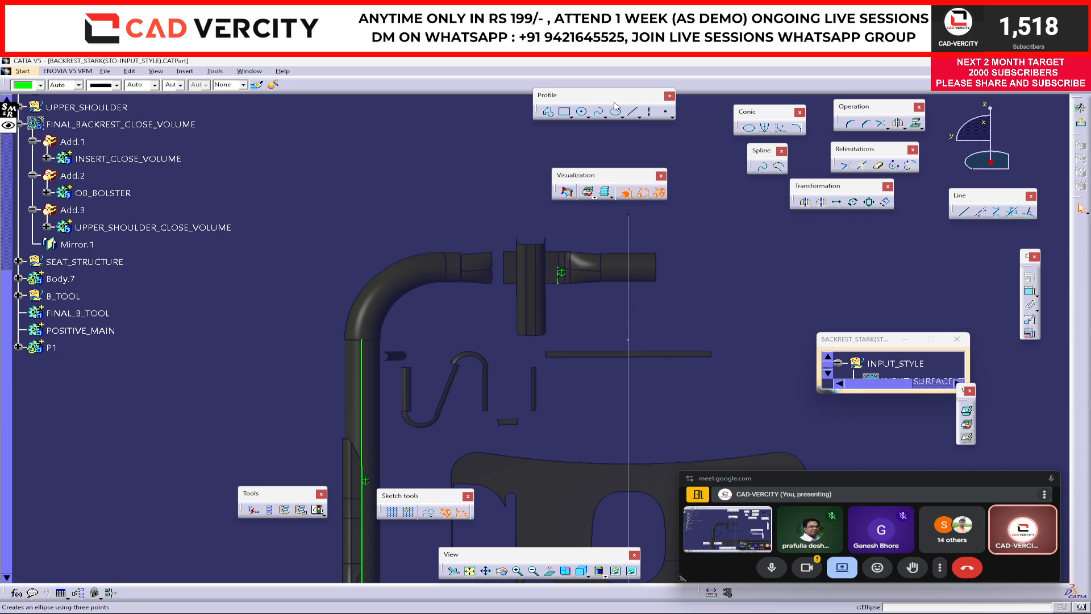
# Draw a line from the short edge's upper endpoint outward past the side tube and constrain it horizontal
pyautogui.click(632, 114)
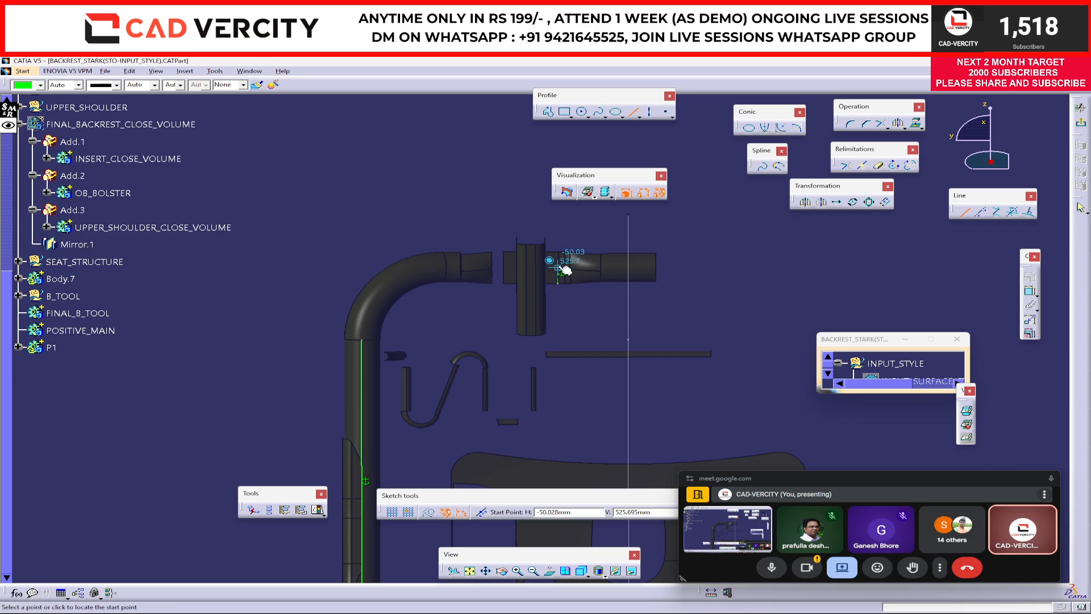
pyautogui.click(313, 270)
pyautogui.rightClick(425, 272)
pyautogui.moveTo(483, 416)
pyautogui.click(571, 452)
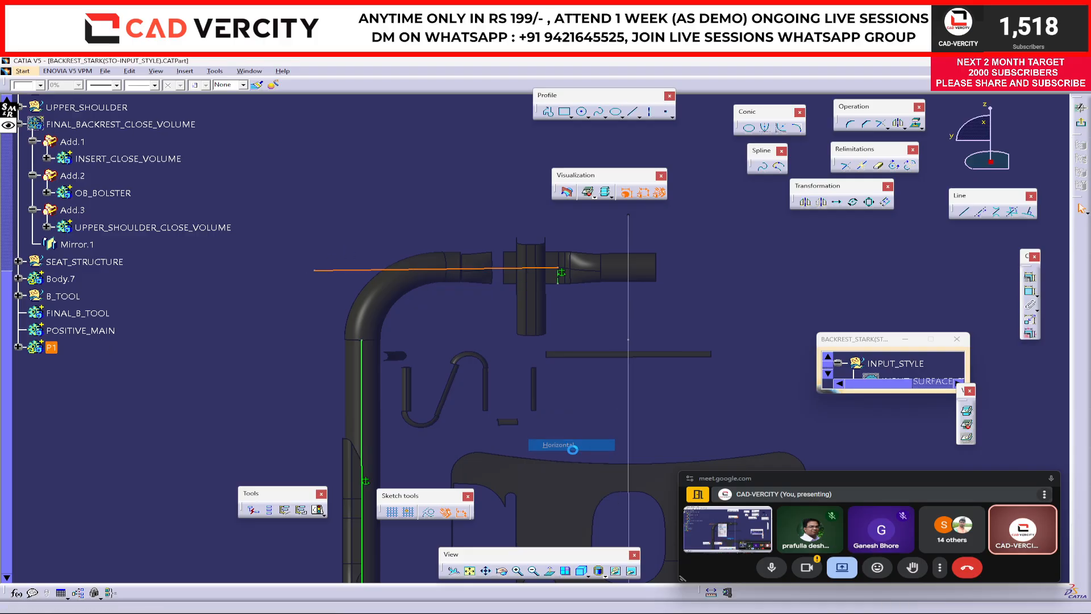
pyautogui.click(767, 254)
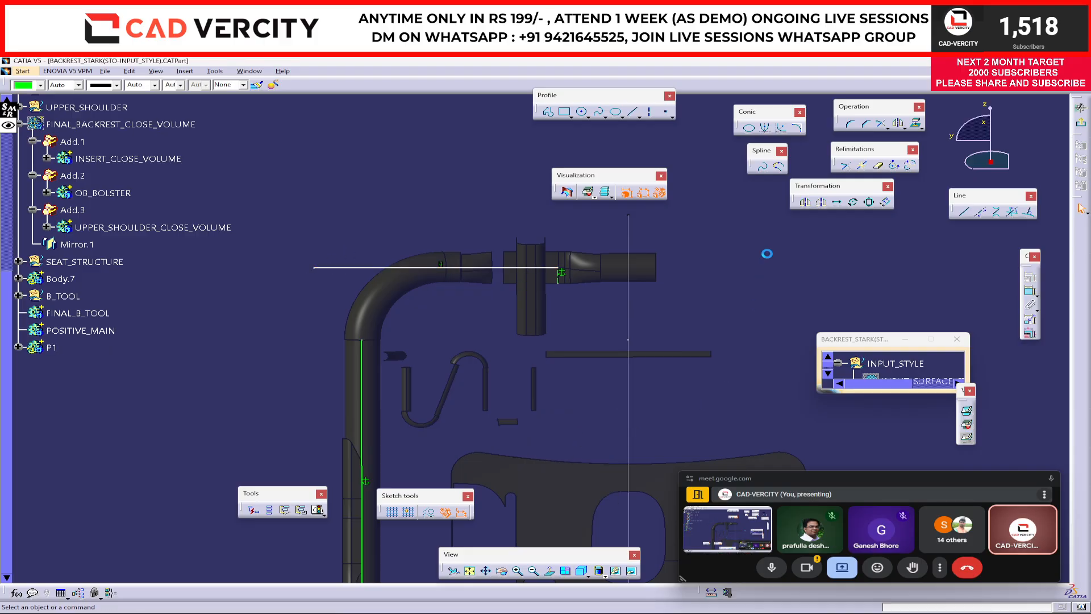
# Extend the horizontal line past the seat centreline and its tube end with Trim, and trim it with the side-tube line into a sharp corner
pyautogui.click(881, 124)
pyautogui.click(538, 272)
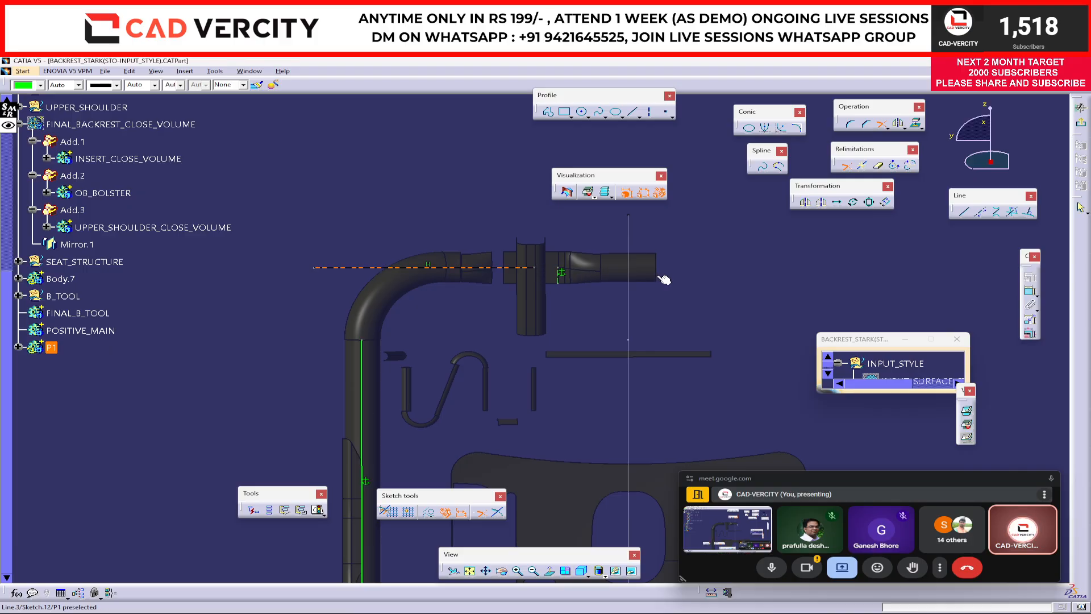
pyautogui.click(720, 276)
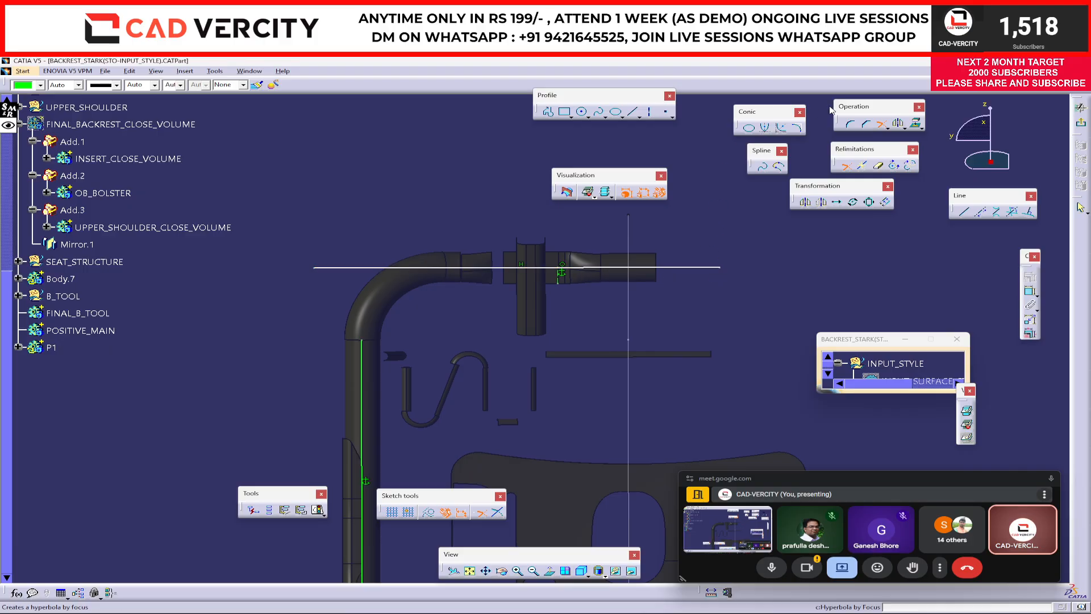
pyautogui.click(368, 379)
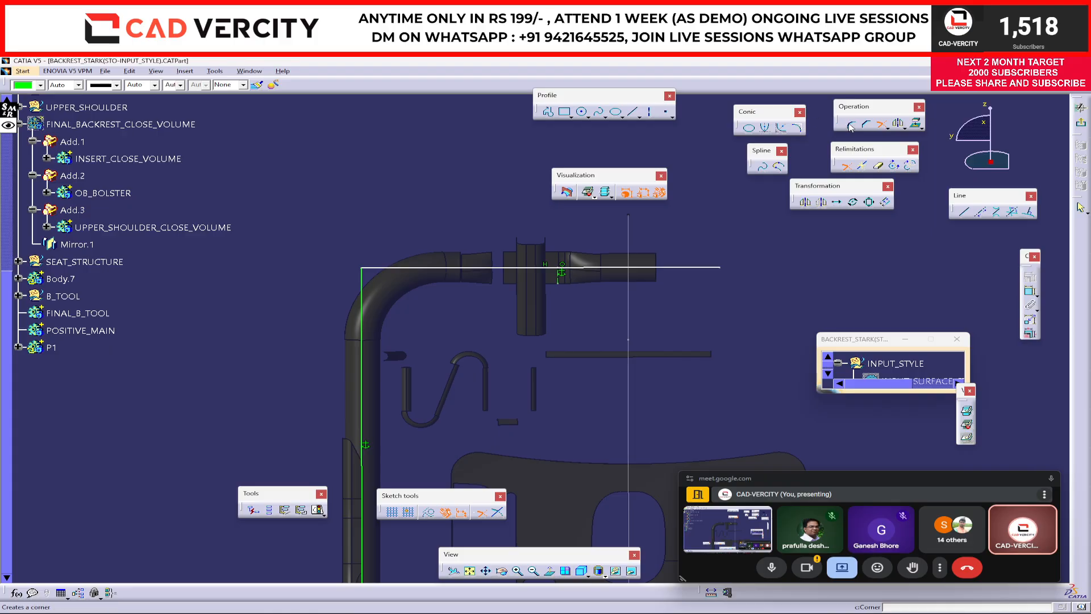
# Round the corner between the horizontal and side-tube lines with a radius of about 54.2 mm following the tube bend
pyautogui.click(430, 269)
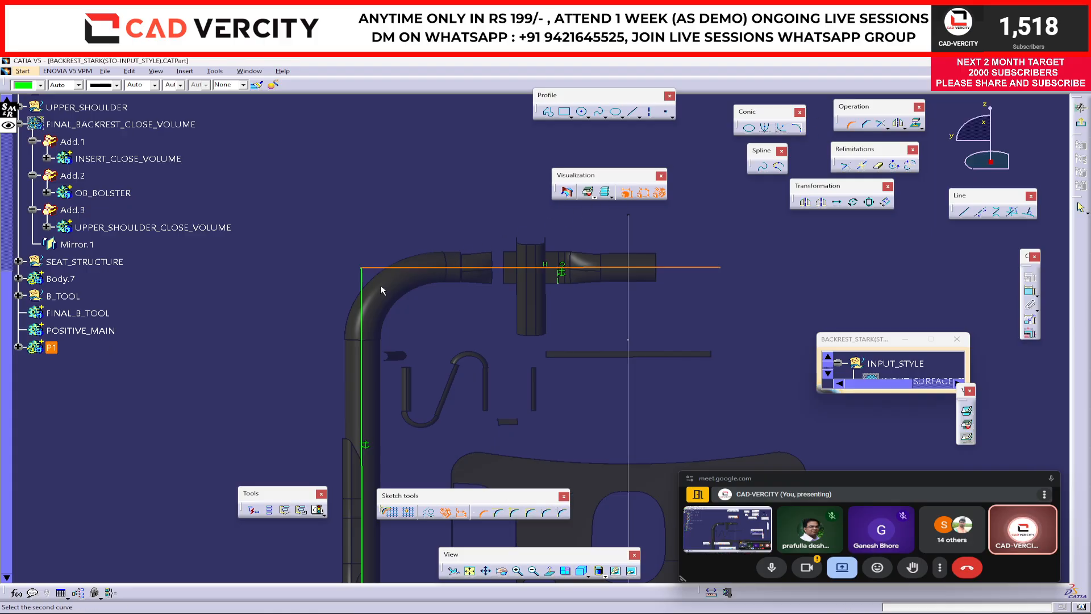
pyautogui.click(365, 315)
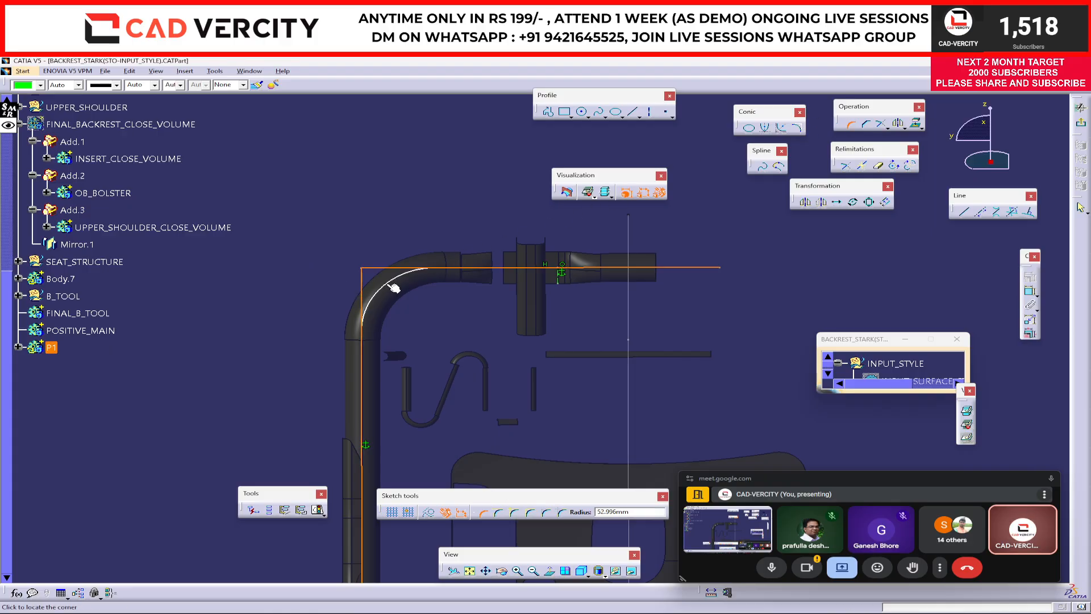
pyautogui.click(391, 283)
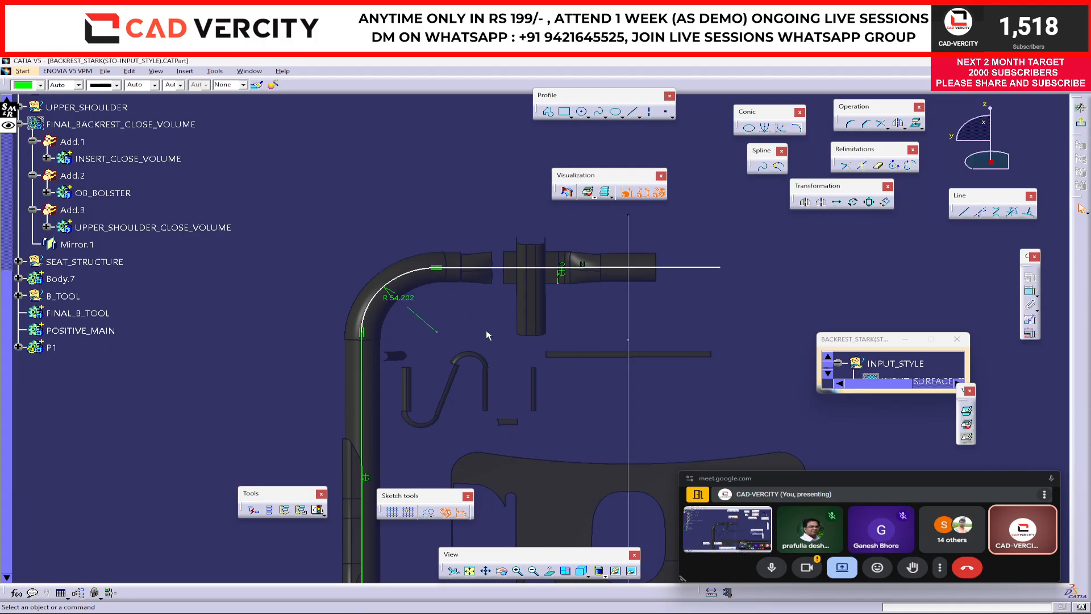
# Fix the extended horizontal top line in place with a Fix constraint
pyautogui.rightClick(536, 267)
pyautogui.moveTo(595, 415)
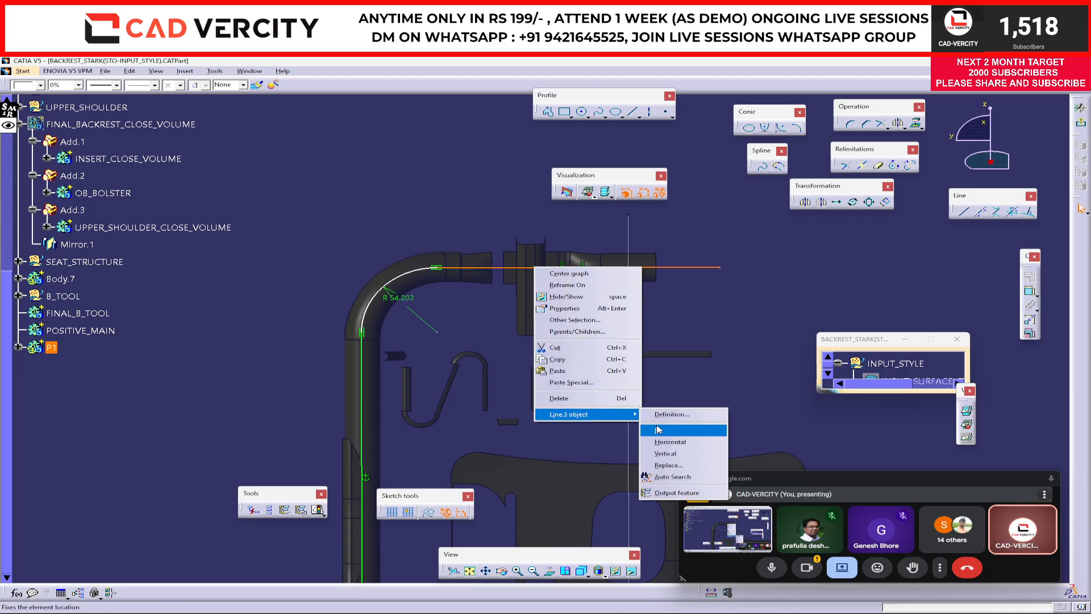
pyautogui.click(658, 430)
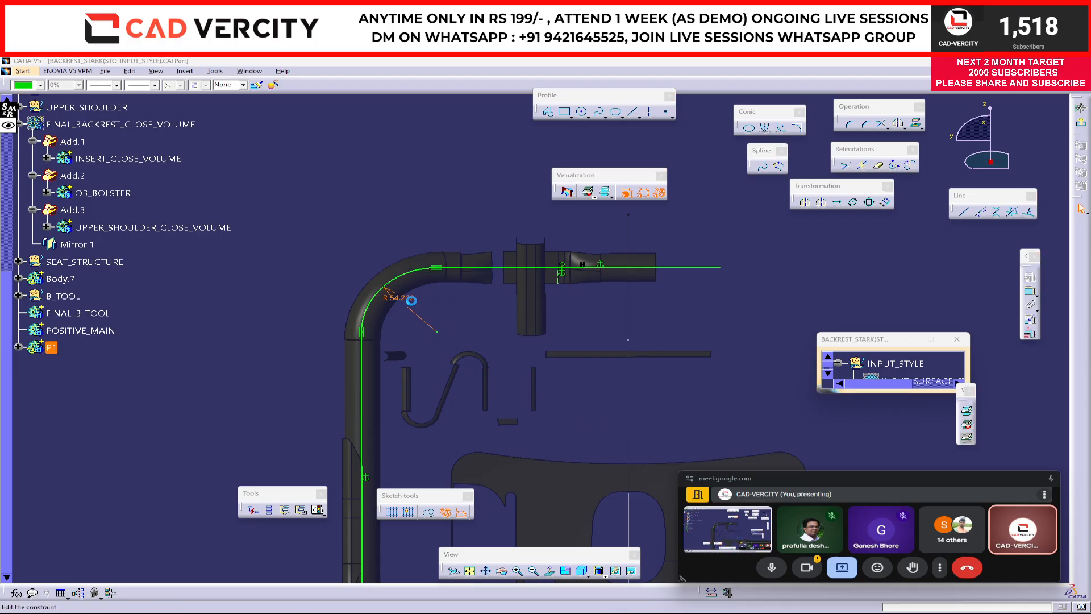
# Set the radius of the corner between the horizontal and side-tube lines to 58 mm to follow the tube bend
pyautogui.doubleClick(430, 314)
pyautogui.press('Return')
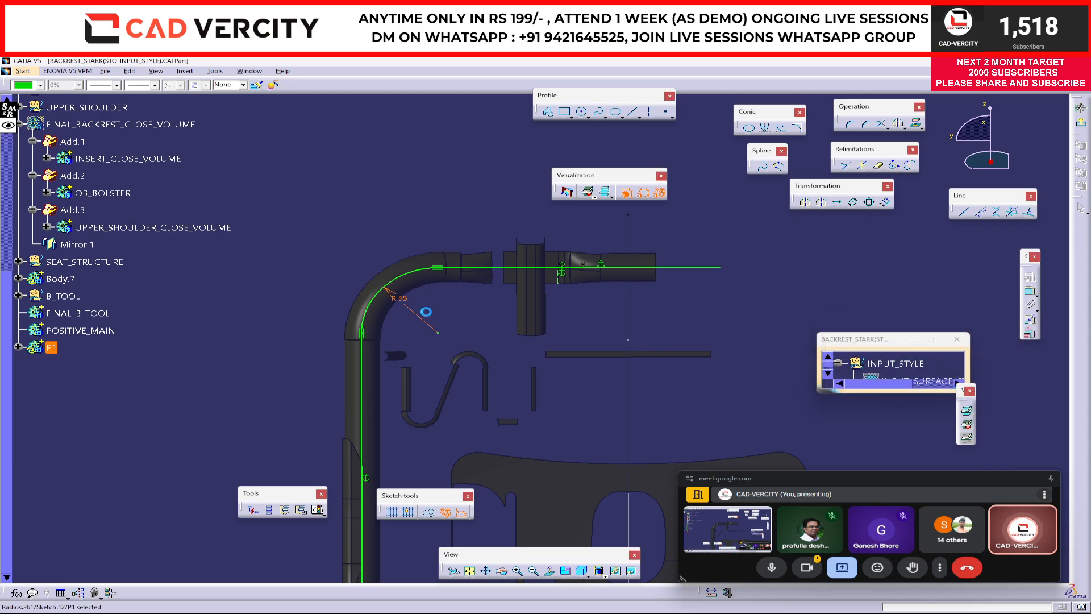
pyautogui.moveTo(436, 307); pyautogui.dragTo(513, 337, button='middle')
pyautogui.doubleClick(479, 321)
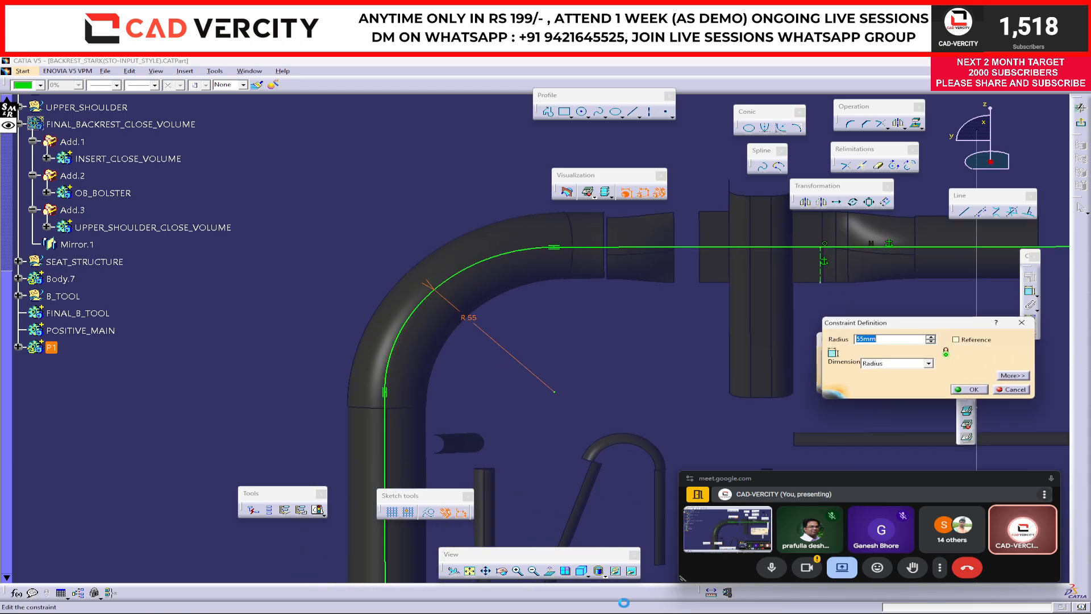
pyautogui.click(552, 572)
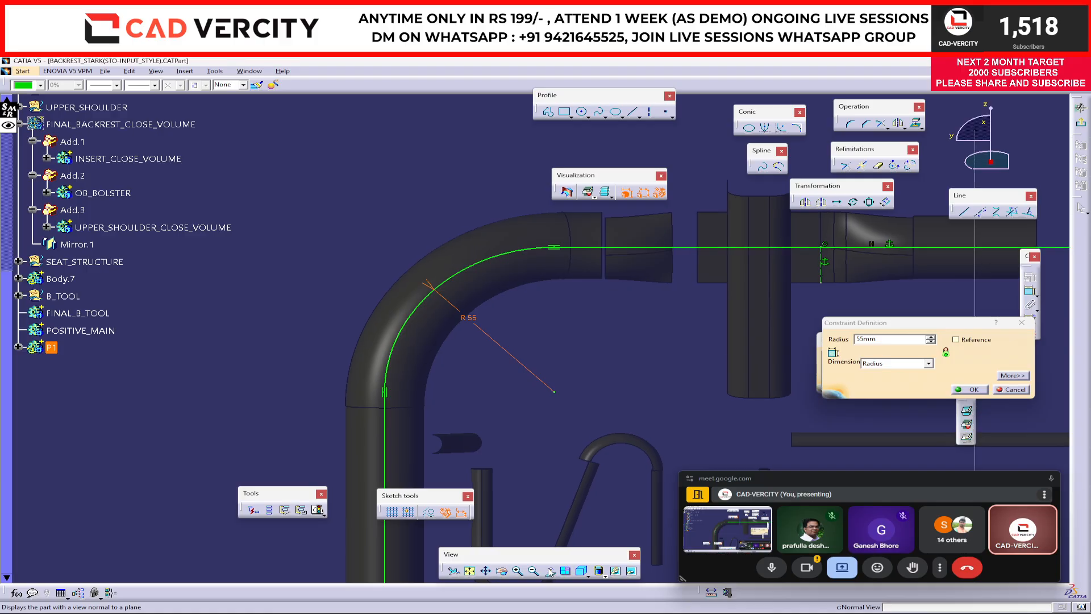
pyautogui.click(900, 338)
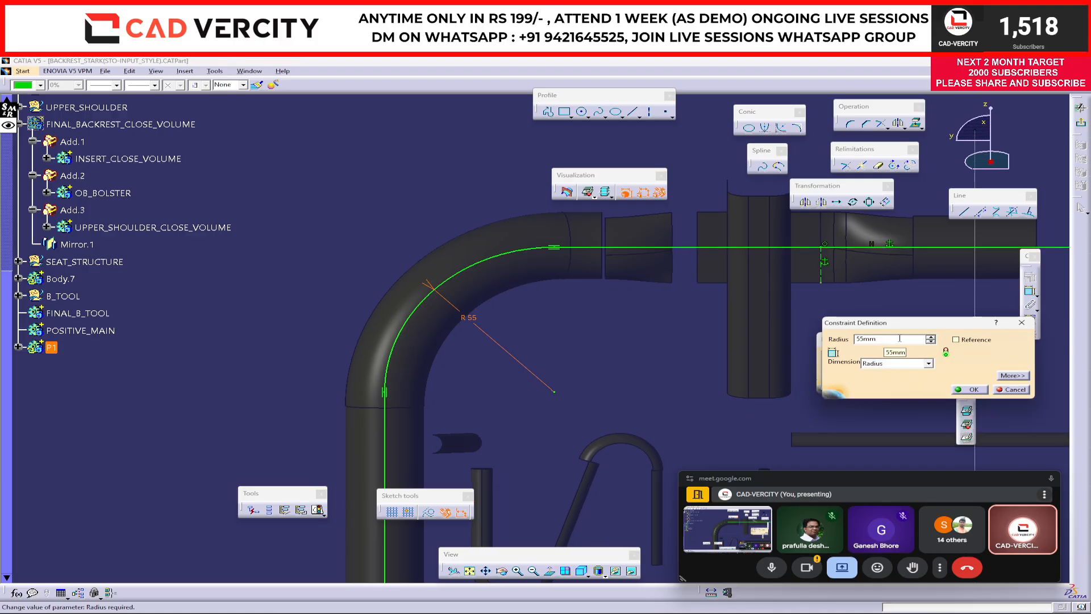
pyautogui.scroll(3, 898, 337)
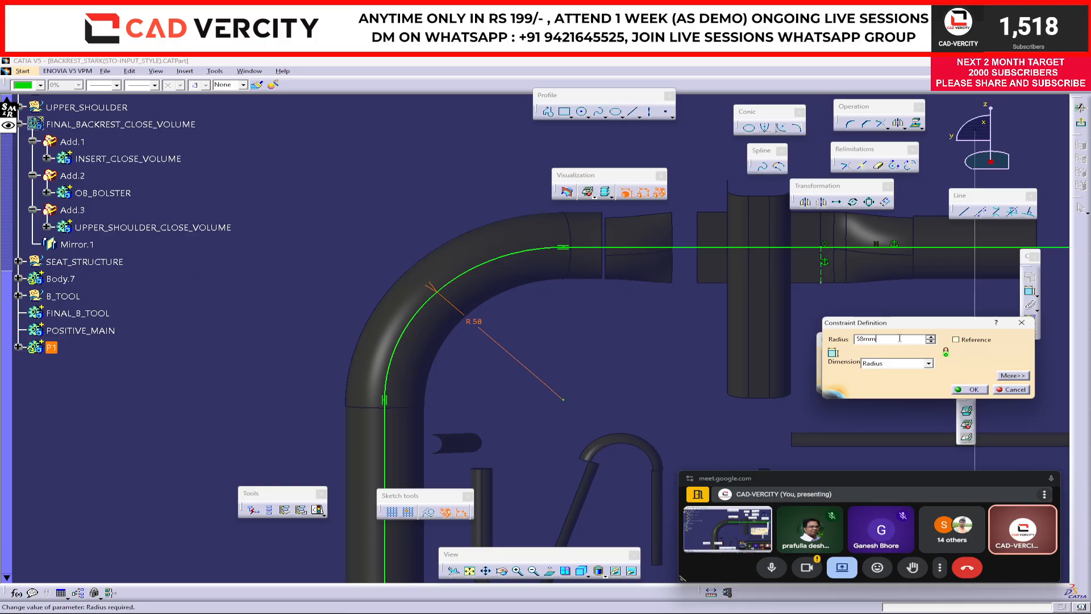
pyautogui.click(970, 389)
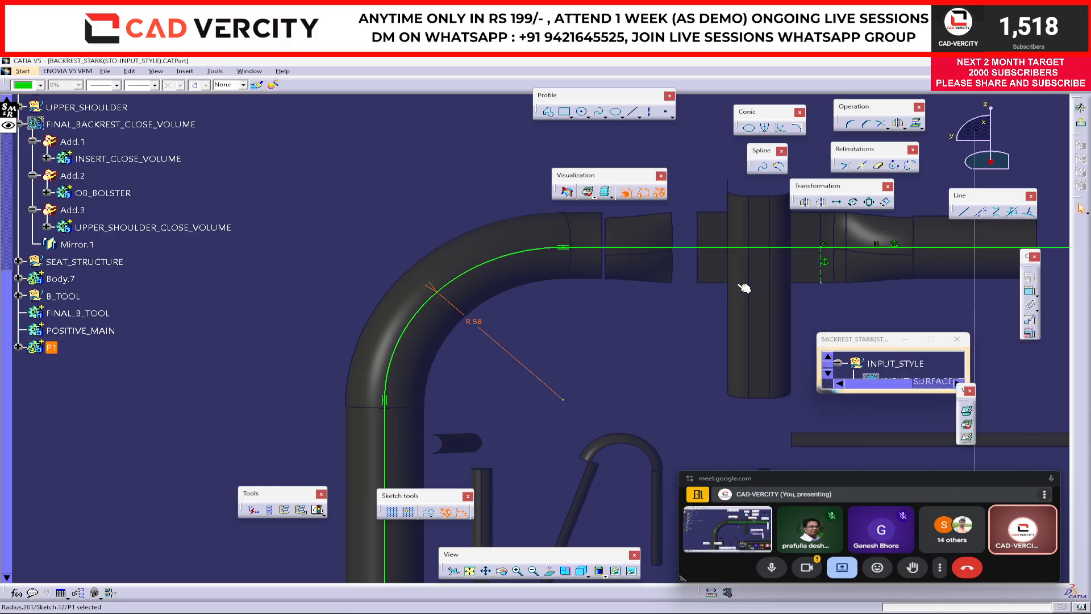
# Extend the side-tube line down past the bottom of the seat base with Trim and exit the sketch
pyautogui.moveTo(726, 266); pyautogui.dragTo(567, 370, button='middle')
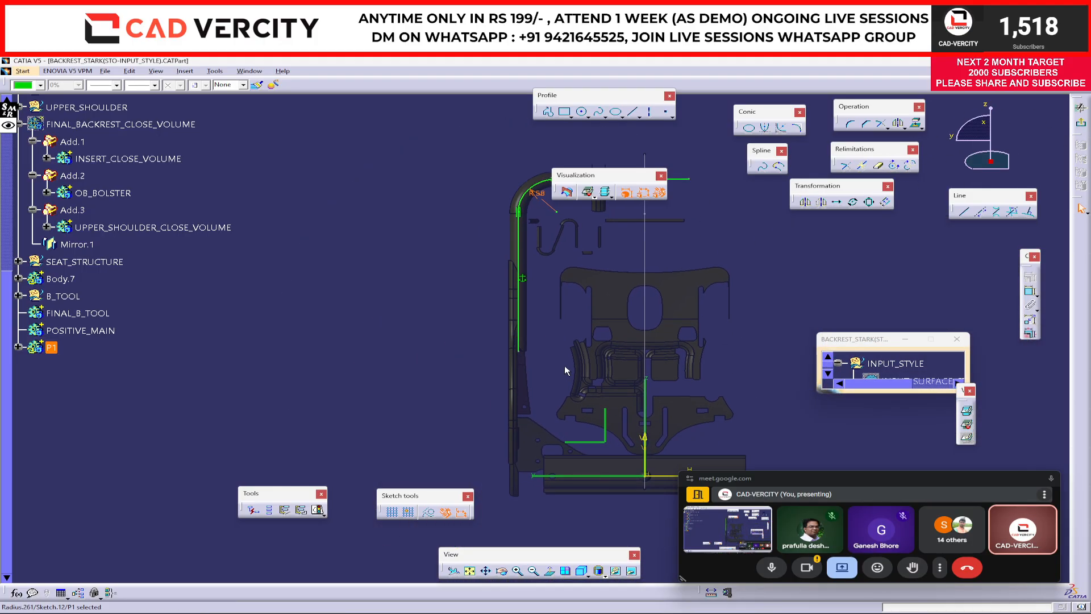
pyautogui.click(720, 246)
pyautogui.moveTo(721, 246); pyautogui.dragTo(651, 267, button='middle')
pyautogui.click(882, 127)
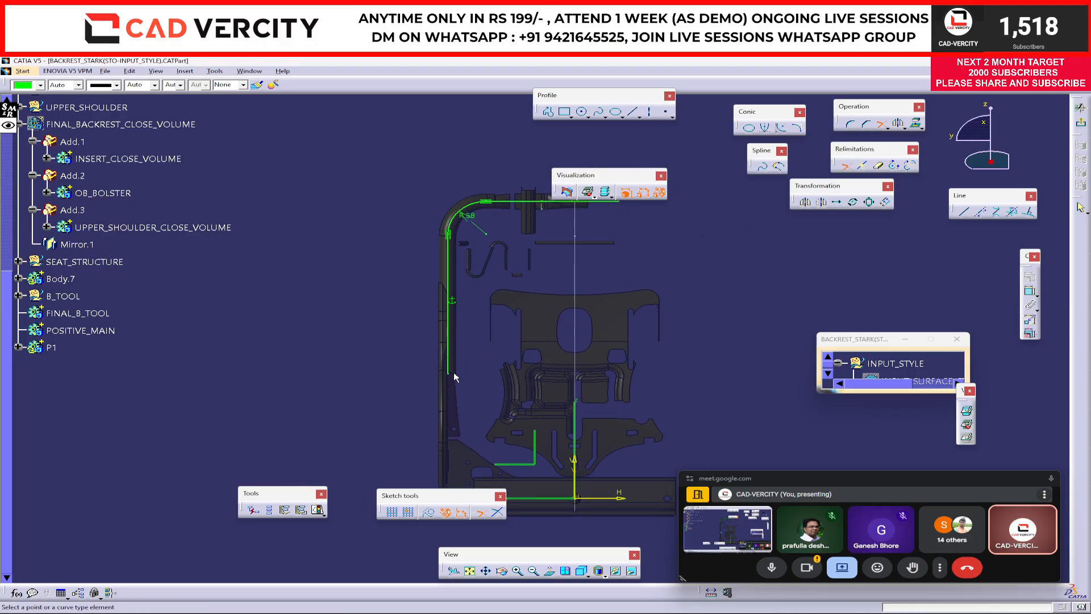
pyautogui.click(451, 365)
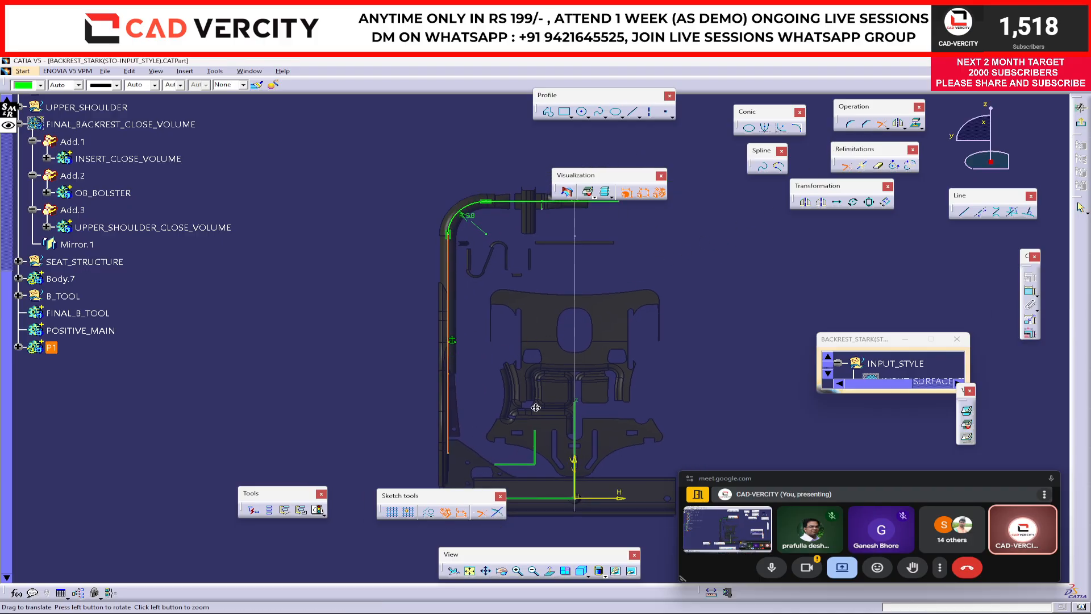
pyautogui.moveTo(520, 521); pyautogui.dragTo(545, 471, button='middle')
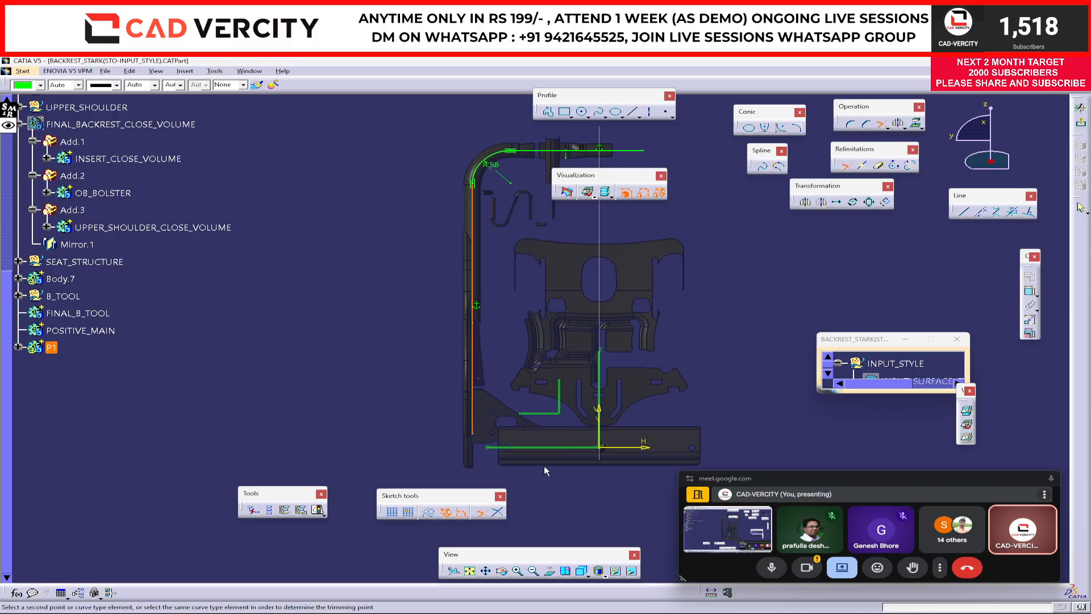
pyautogui.click(1082, 124)
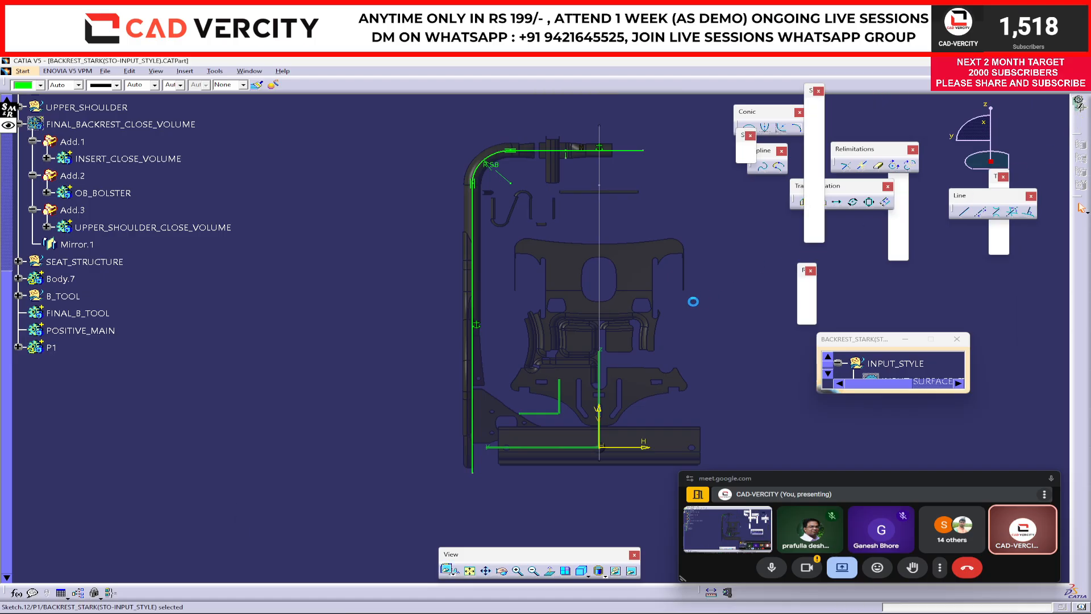
pyautogui.moveTo(489, 301)
pyautogui.mouseDown(button='middle')
pyautogui.moveTo(446, 393)
pyautogui.moveTo(625, 341)
pyautogui.mouseUp(button='middle')
pyautogui.click(670, 323)
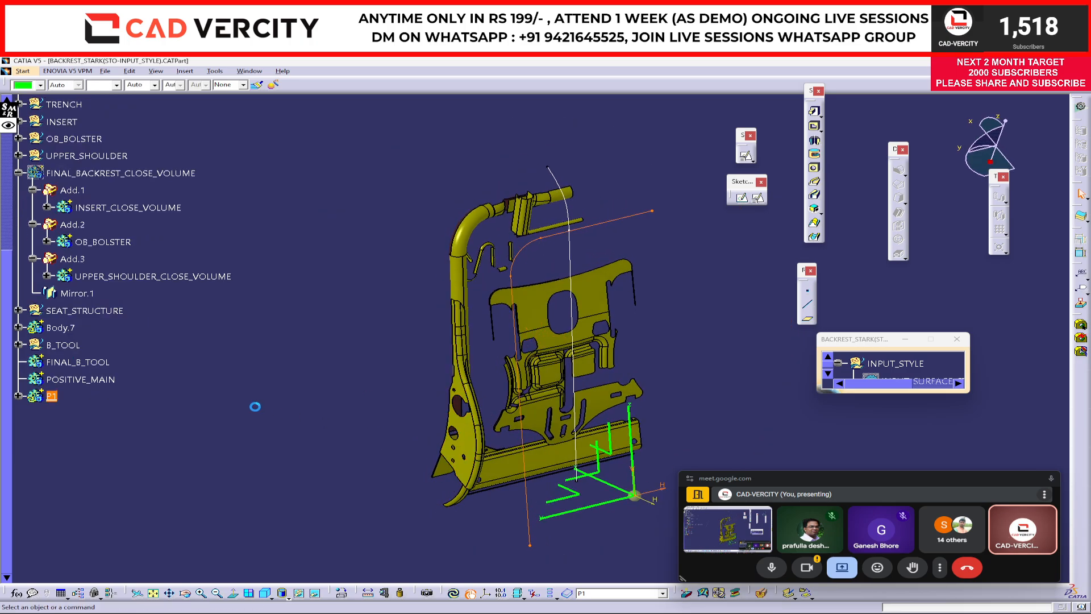
pyautogui.click(813, 112)
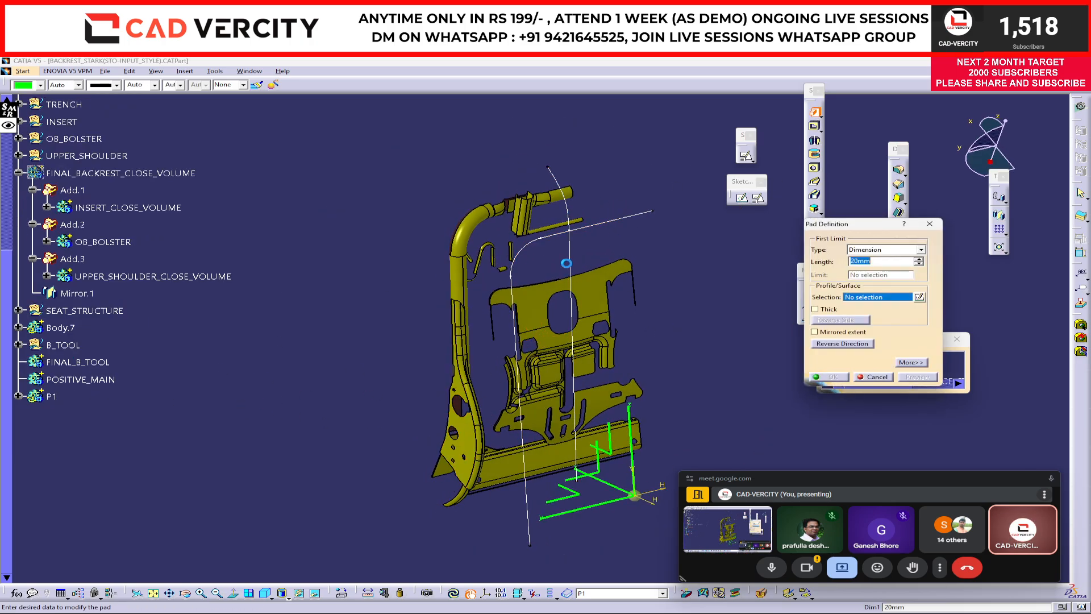
pyautogui.moveTo(535, 273); pyautogui.dragTo(556, 356, button='middle')
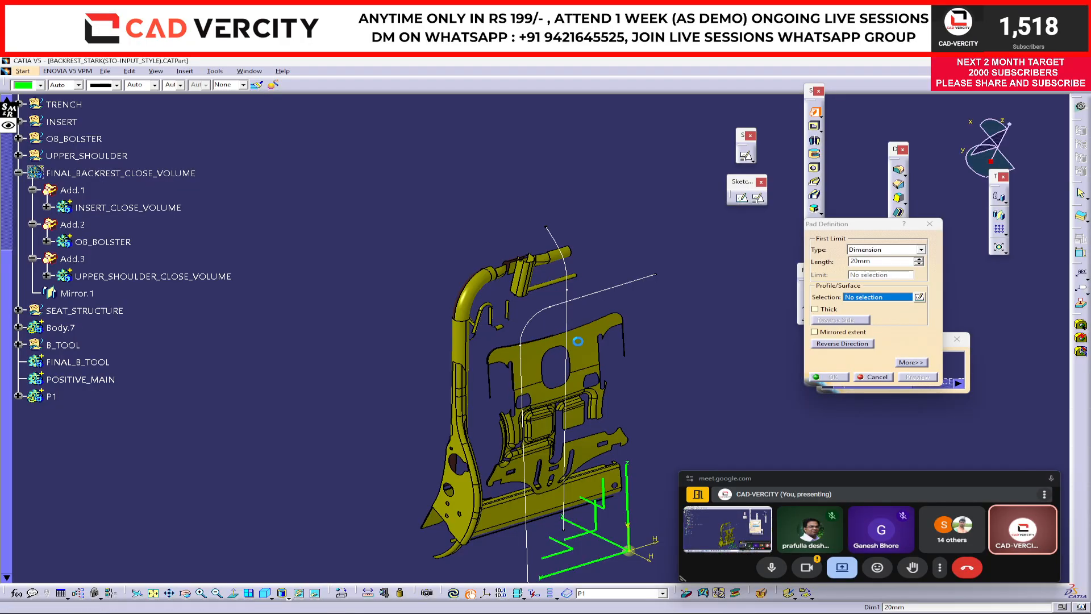
pyautogui.click(874, 377)
# Make B_TOOL the active set and combine Sketch.12 with Sketch.11 into a 3D curve using the Normal combine type
pyautogui.click(65, 345)
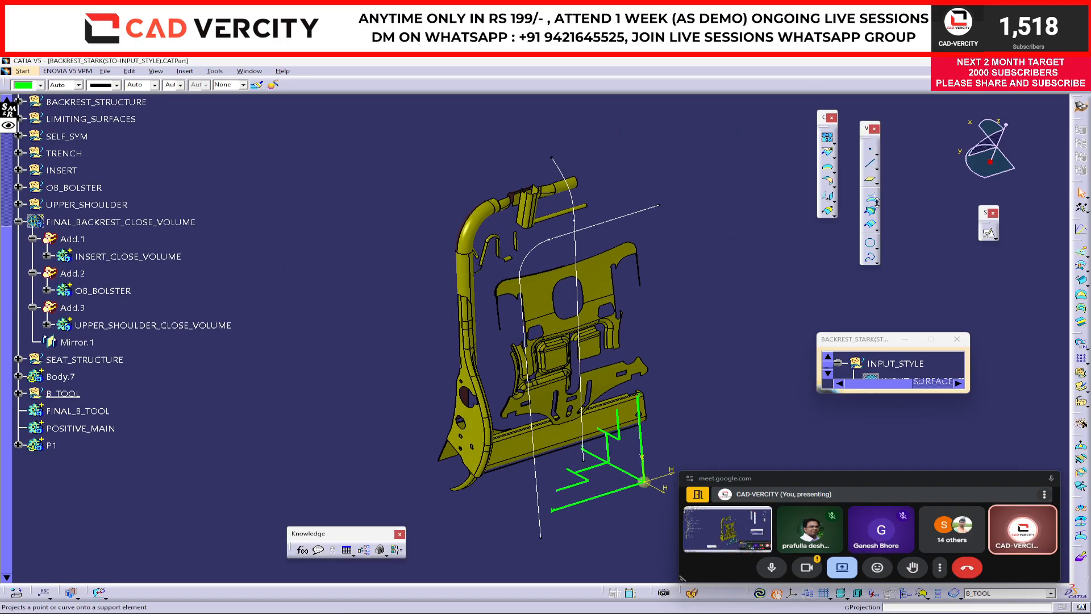
pyautogui.click(879, 200)
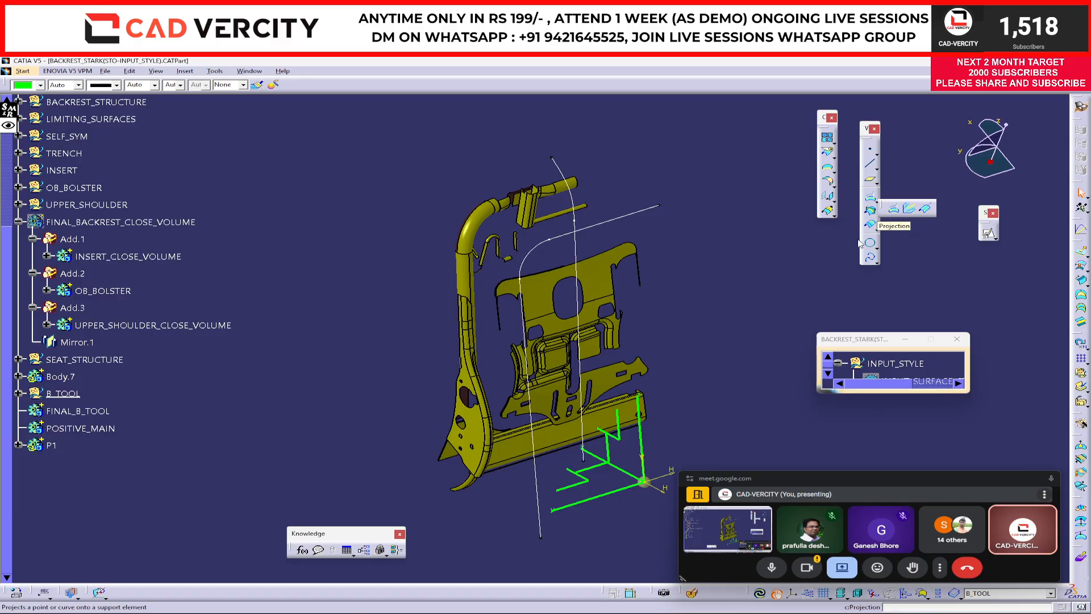
pyautogui.click(893, 208)
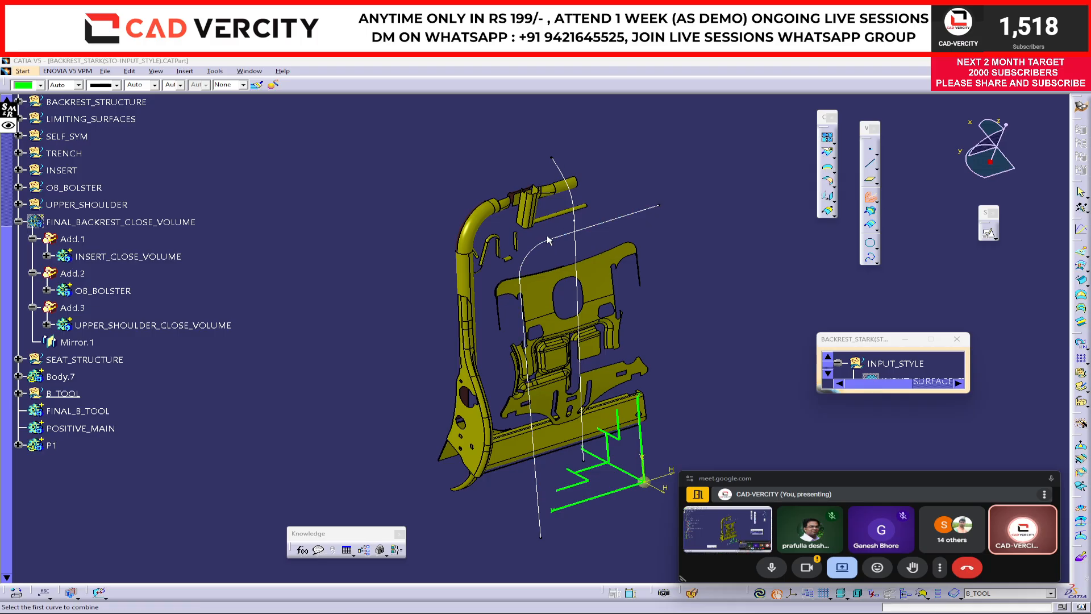
pyautogui.click(575, 258)
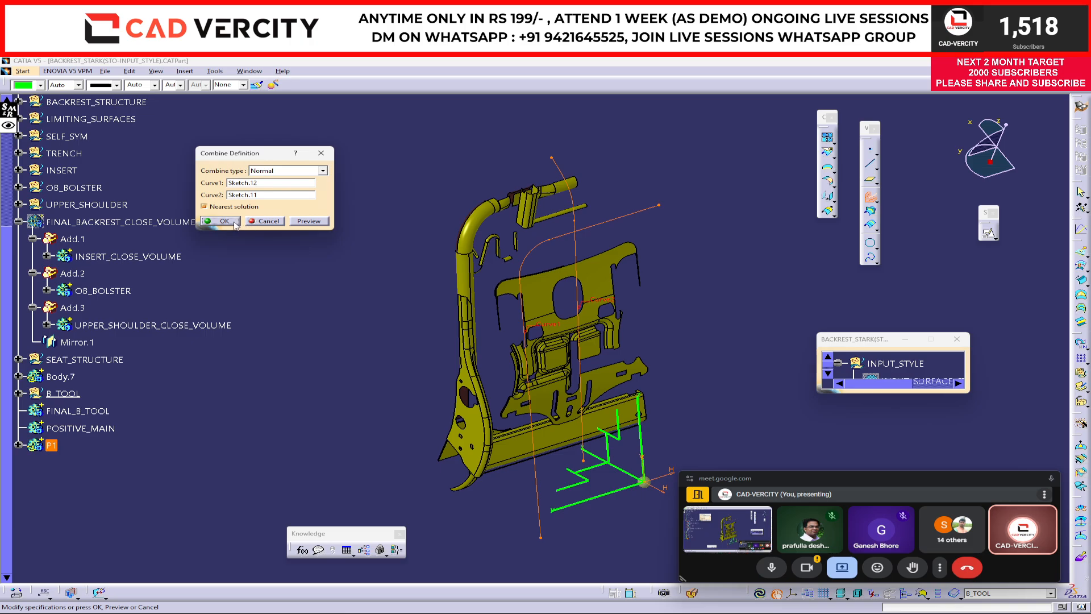
pyautogui.click(230, 221)
# Examine from several angles how the combined curve runs along the side tube and top tube of the seat structure
pyautogui.moveTo(517, 341); pyautogui.dragTo(515, 279, button='middle')
pyautogui.click(481, 225)
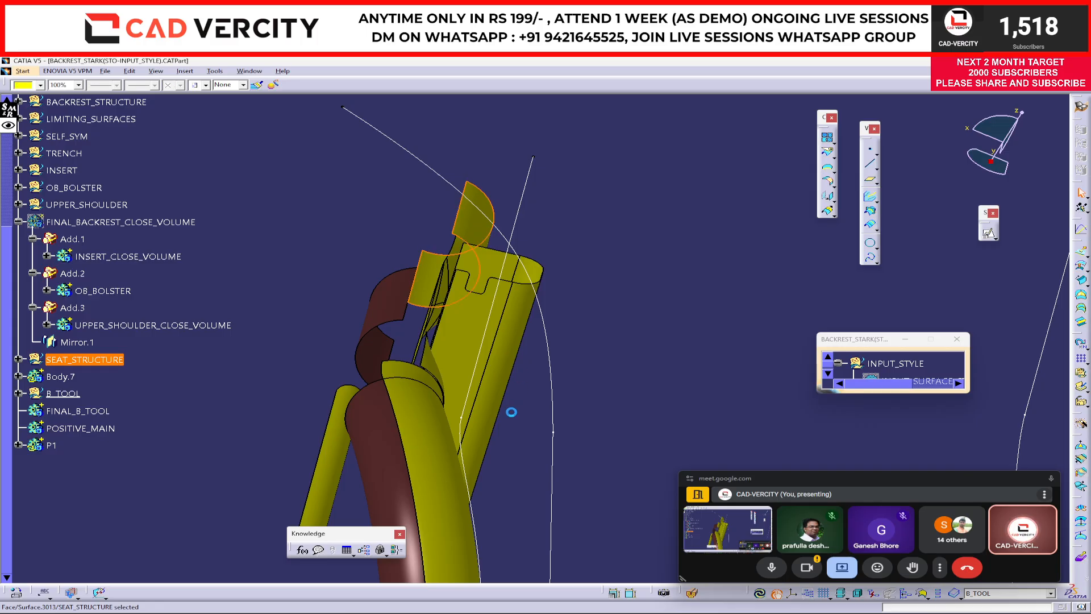
pyautogui.moveTo(480, 225); pyautogui.dragTo(573, 276, button='middle')
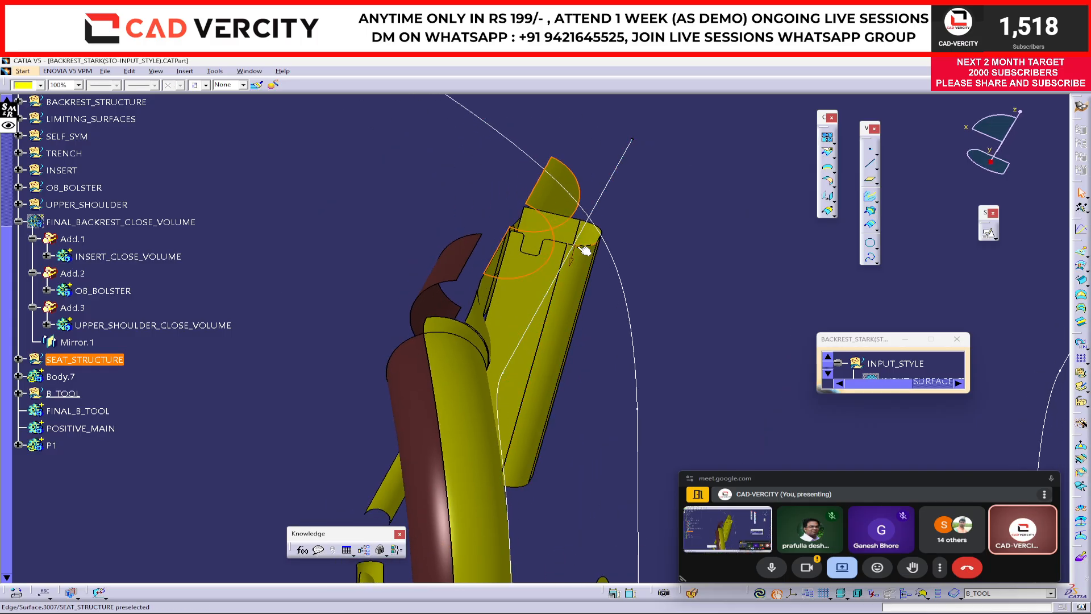
pyautogui.moveTo(637, 267); pyautogui.dragTo(521, 553, button='middle')
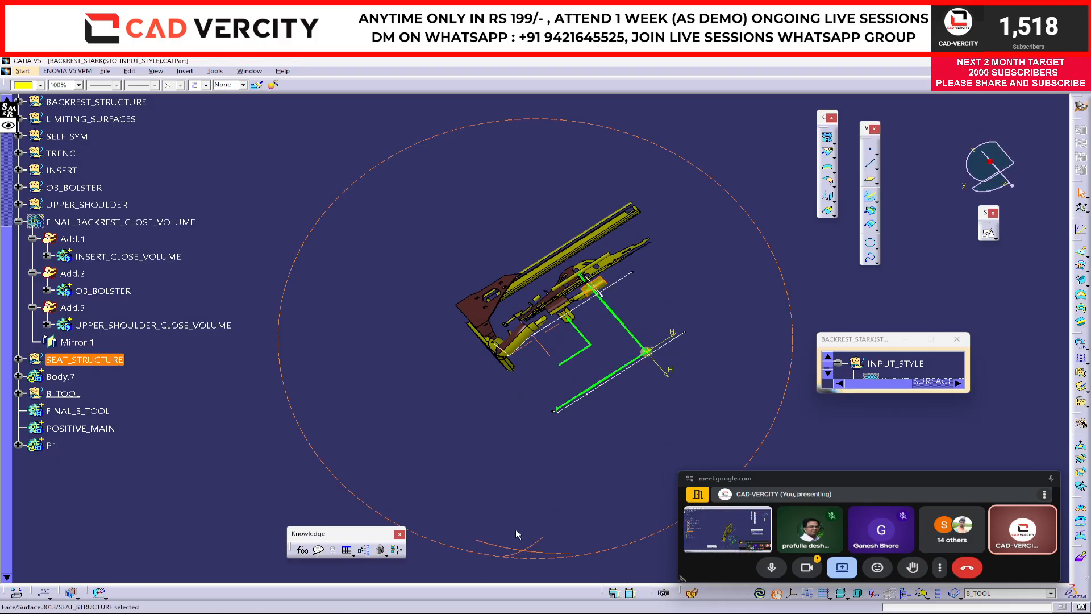
pyautogui.moveTo(516, 387); pyautogui.dragTo(588, 181, button='middle')
pyautogui.click(627, 302)
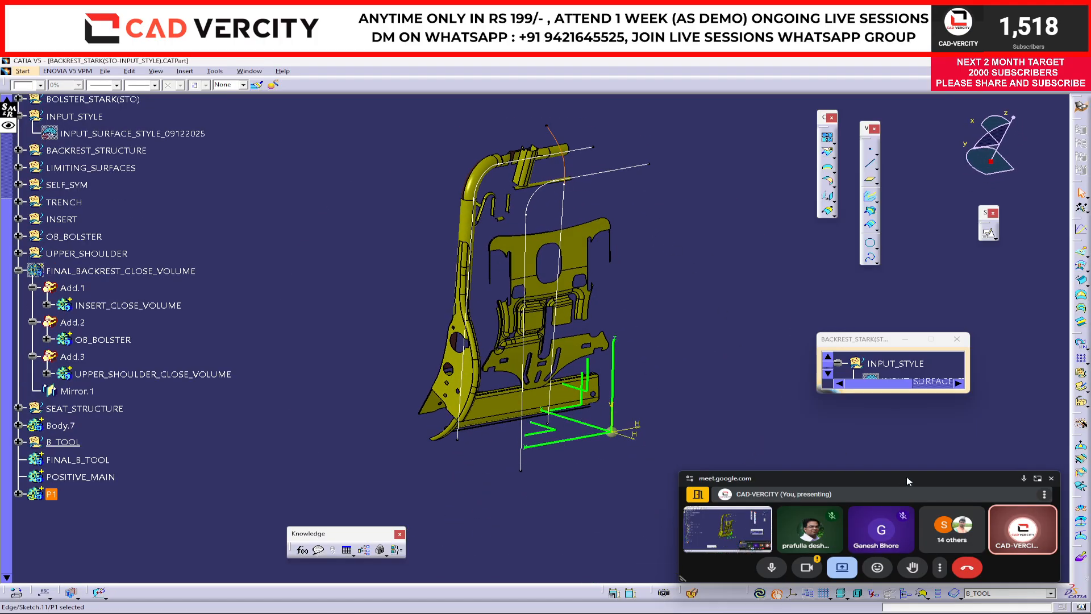
pyautogui.moveTo(910, 472); pyautogui.dragTo(862, 436)
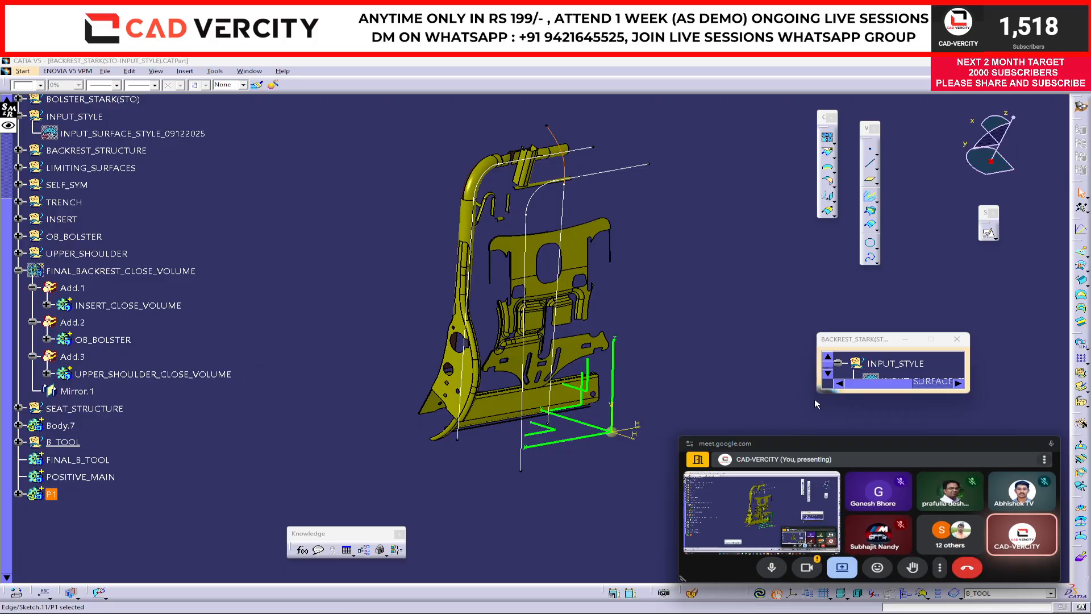
pyautogui.moveTo(399, 439); pyautogui.dragTo(531, 344, button='middle')
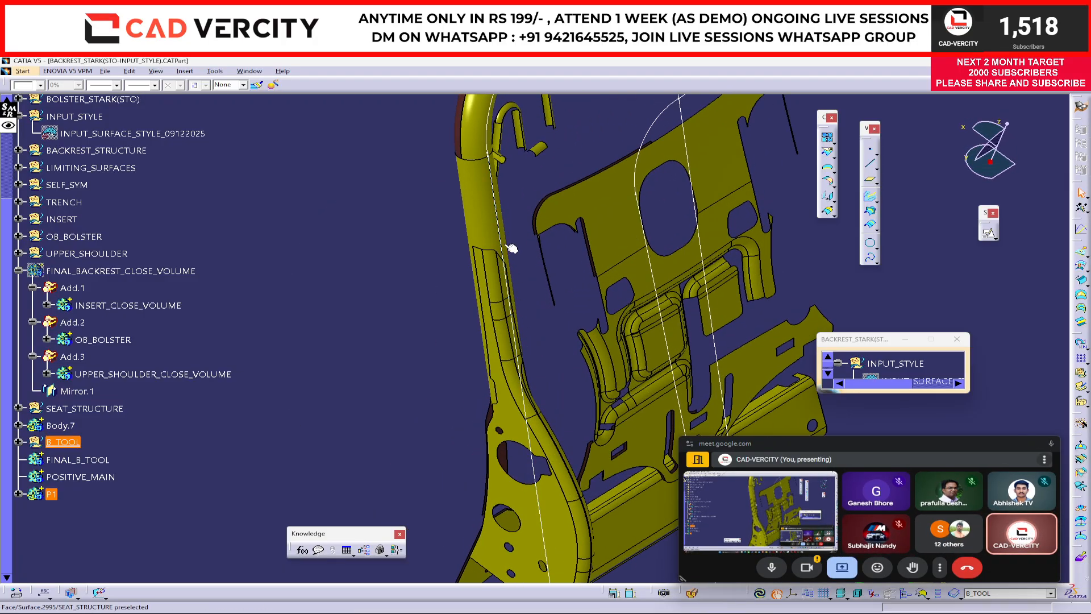
pyautogui.moveTo(506, 230); pyautogui.dragTo(489, 489, button='middle')
pyautogui.scroll(1, 488, 466)
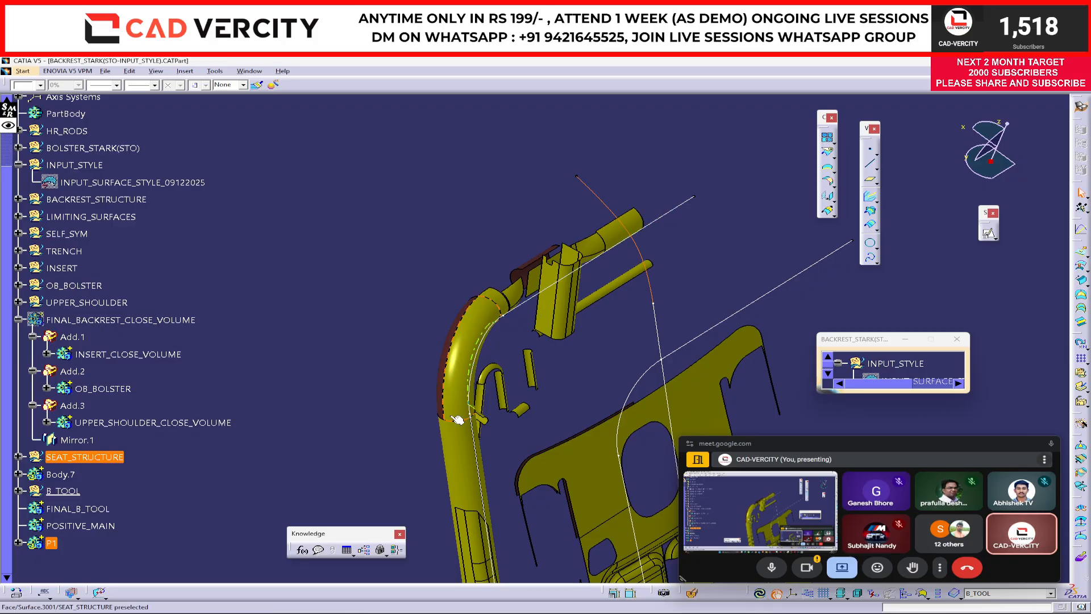
# Hide the side-profile sketch and the combined curve, keeping the front-outline sketch displayed
pyautogui.moveTo(457, 420); pyautogui.dragTo(594, 442, button='middle')
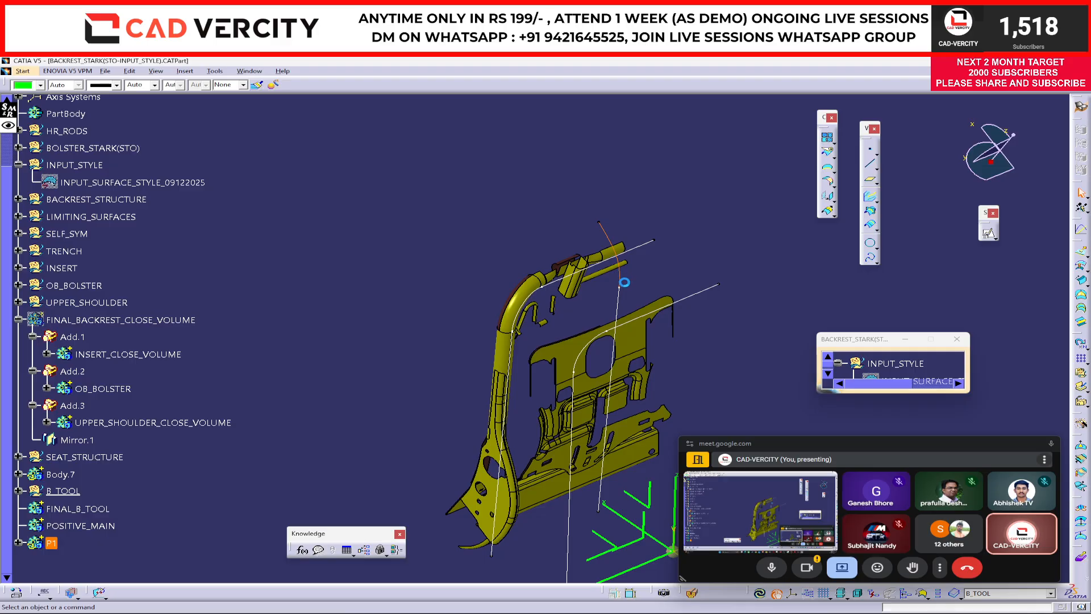
pyautogui.moveTo(620, 329); pyautogui.dragTo(633, 246, button='middle')
pyautogui.moveTo(336, 392); pyautogui.dragTo(529, 216, button='middle')
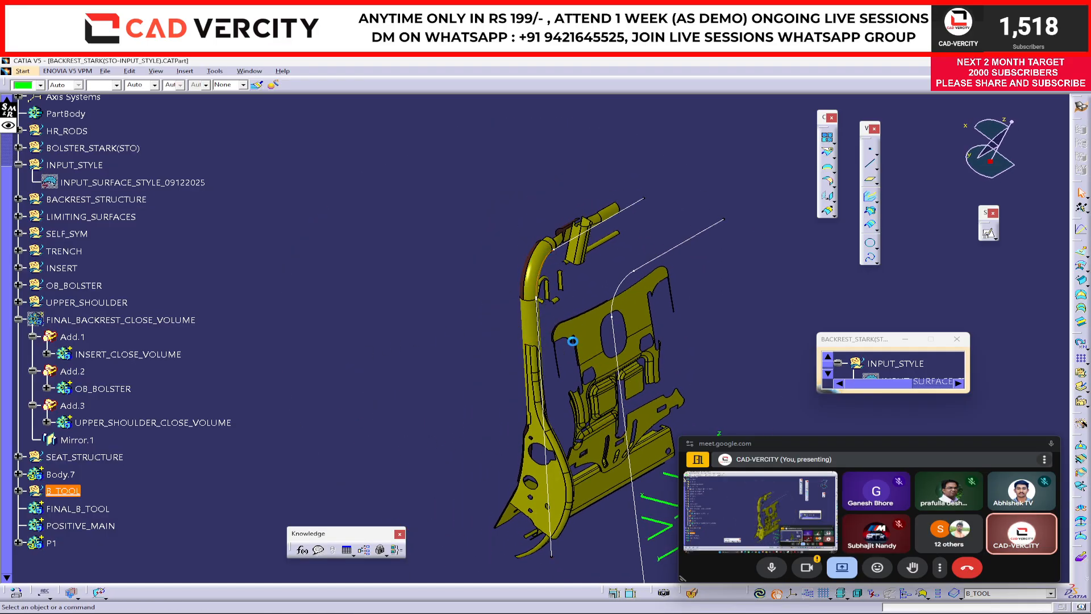
# Switch to Google Meet to review the participant list, open the WhatsApp group chat, and return to CATIA
pyautogui.moveTo(935, 440); pyautogui.dragTo(1010, 437)
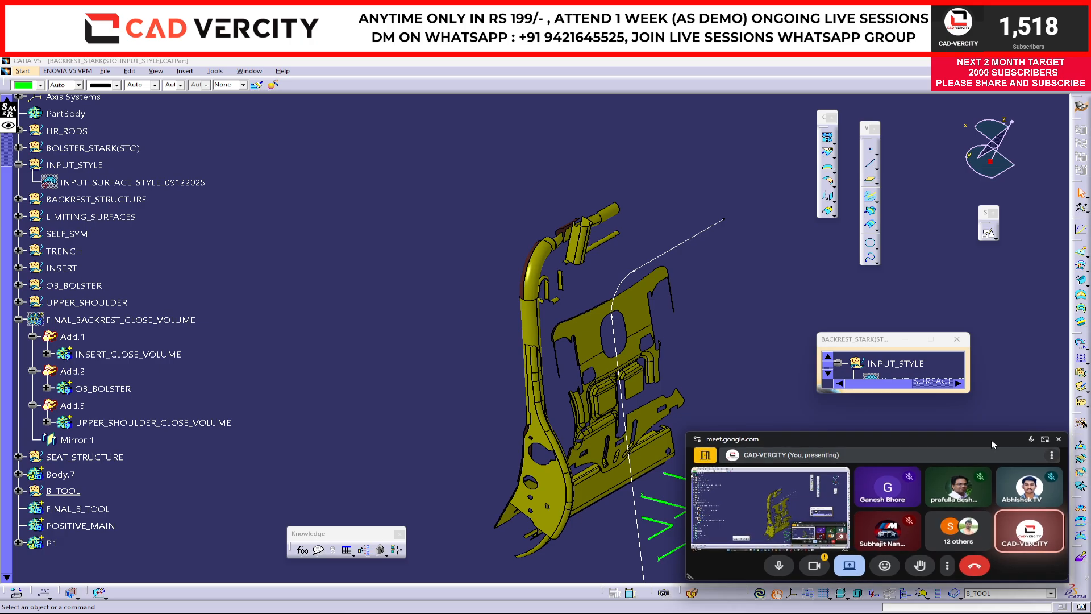
pyautogui.click(1045, 441)
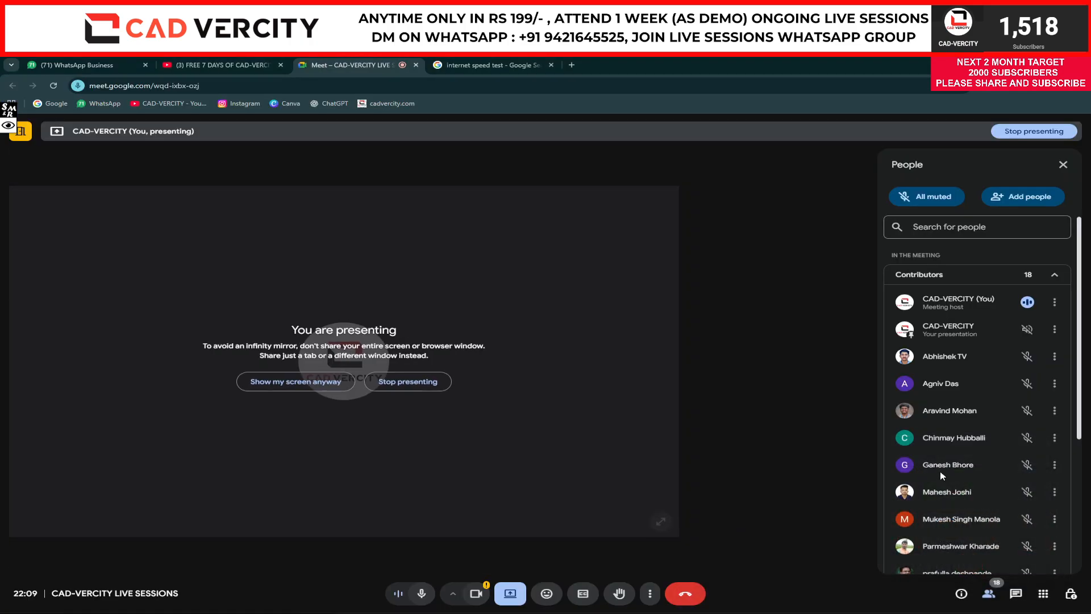
pyautogui.scroll(-5, 942, 477)
pyautogui.scroll(-1, 941, 480)
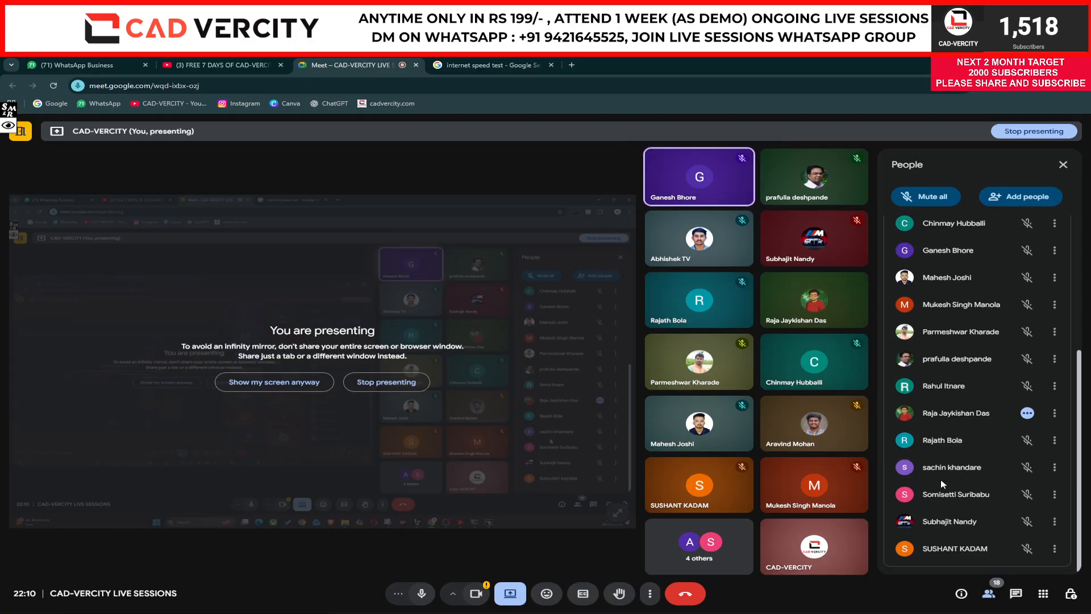
pyautogui.scroll(10, 942, 484)
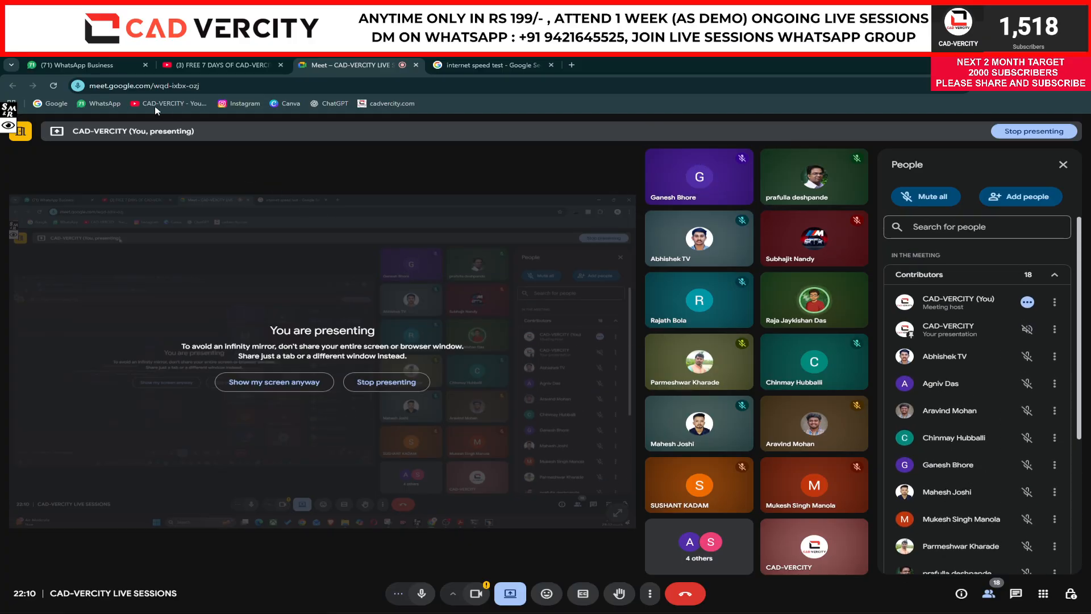
pyautogui.click(96, 66)
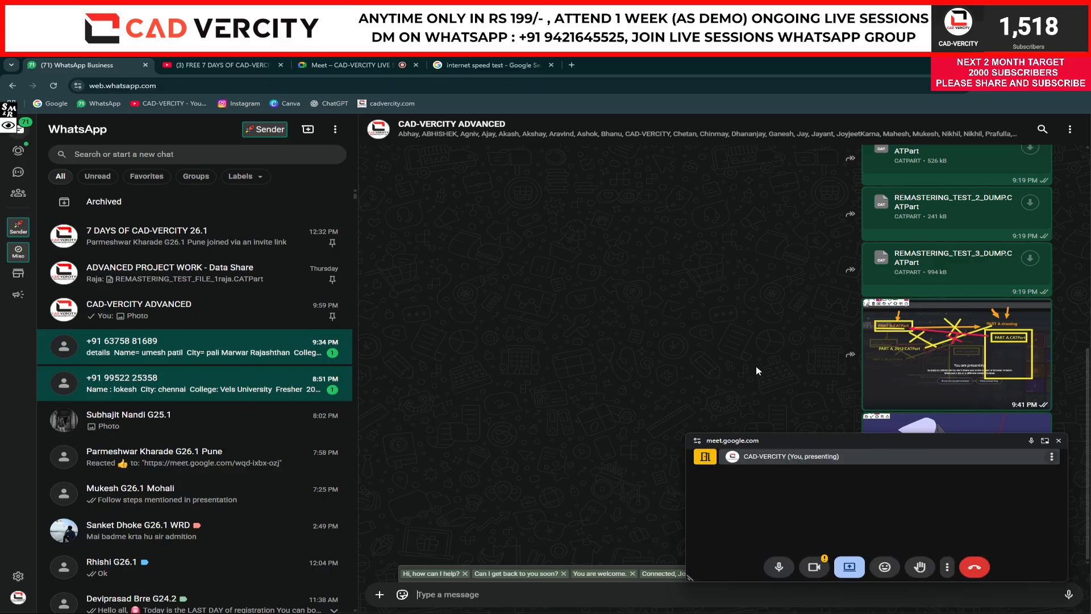
pyautogui.hotkey('alt', 'Tab')
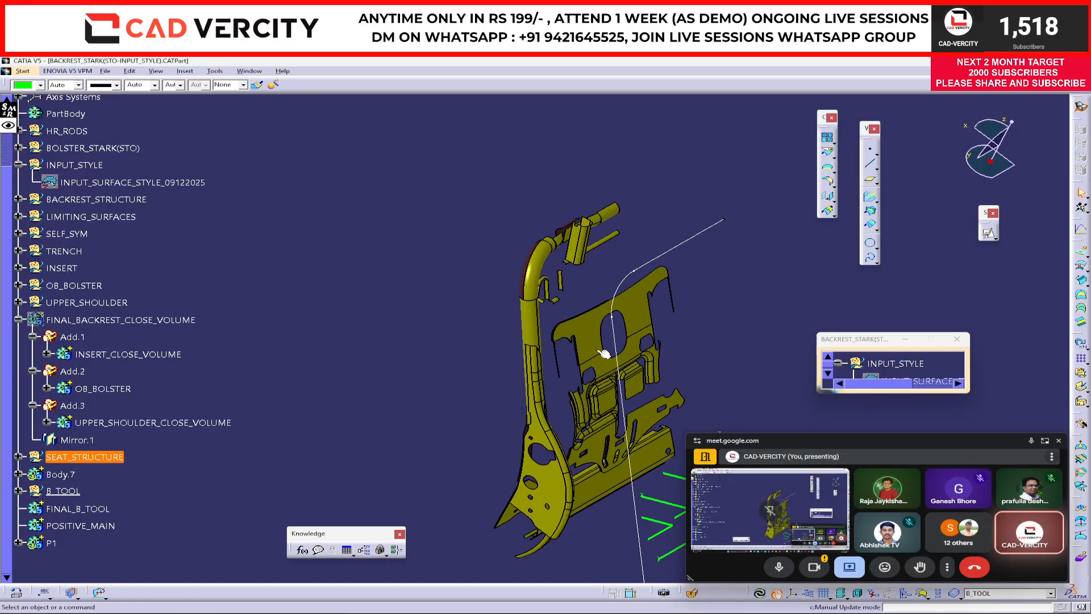
# Expand B_TOOL and examine from several angles how the front-outline sketch lies relative to the seat structure's side and top tubes
pyautogui.moveTo(600, 361); pyautogui.dragTo(525, 317, button='middle')
pyautogui.moveTo(726, 278); pyautogui.dragTo(613, 234, button='middle')
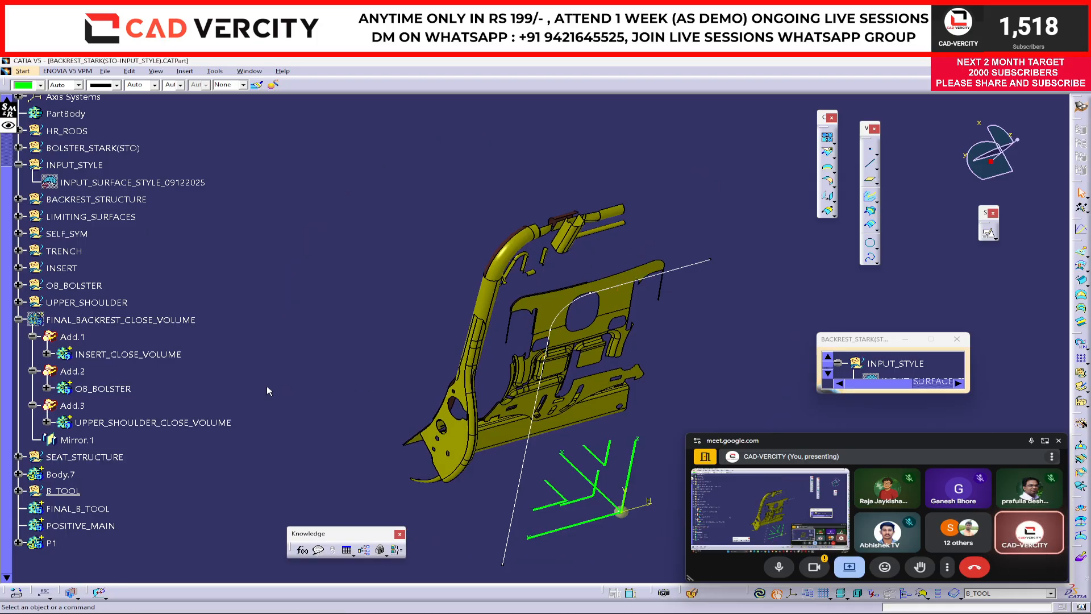
pyautogui.scroll(-3, 267, 386)
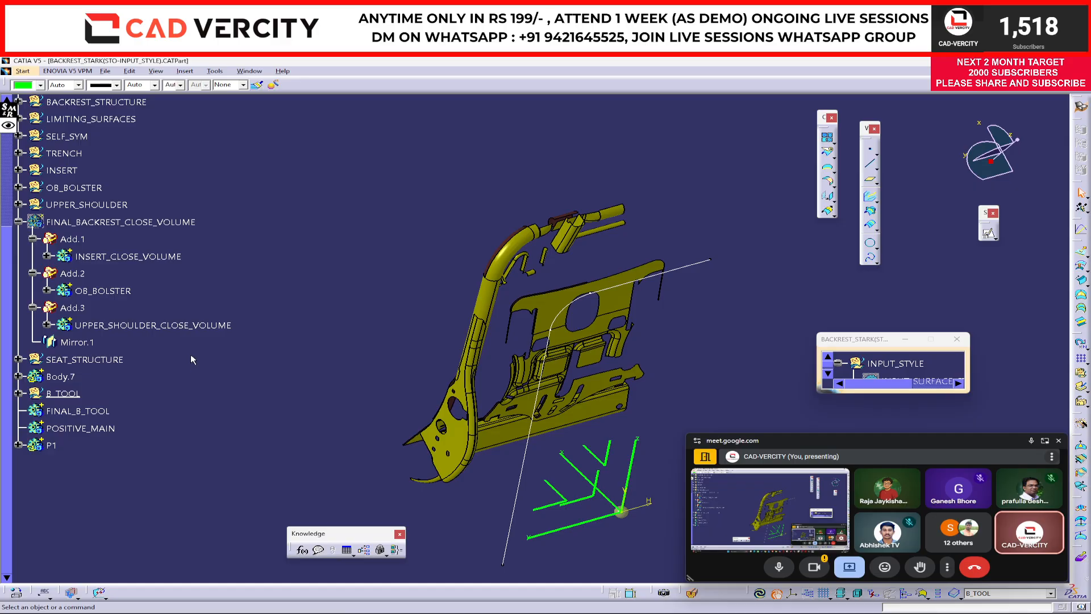
pyautogui.click(18, 393)
pyautogui.moveTo(433, 319); pyautogui.dragTo(517, 390, button='middle')
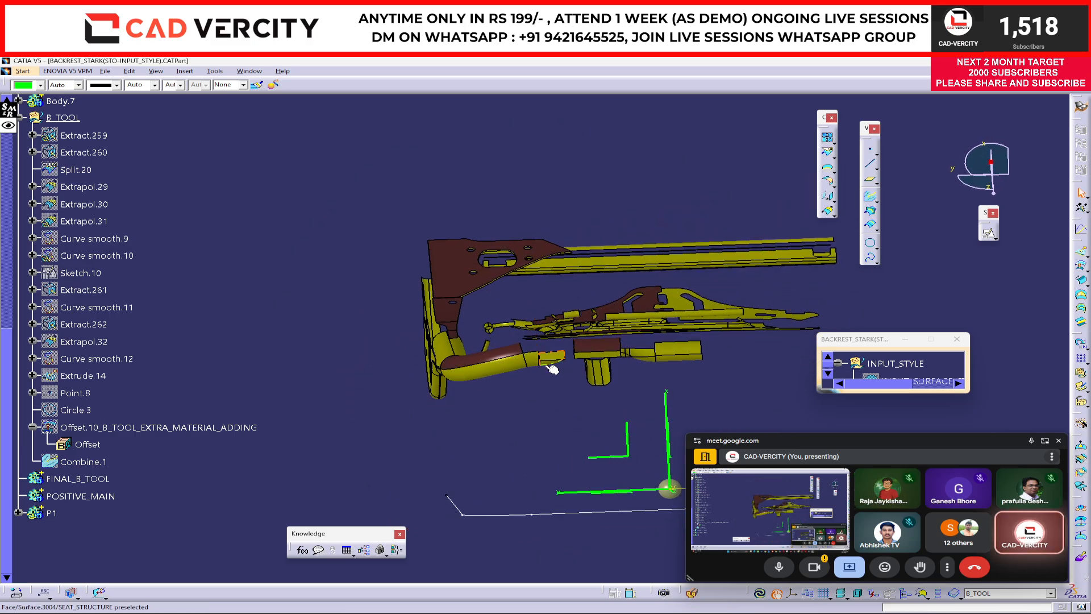
pyautogui.moveTo(619, 393); pyautogui.dragTo(672, 397, button='middle')
pyautogui.moveTo(595, 473); pyautogui.dragTo(465, 338, button='middle')
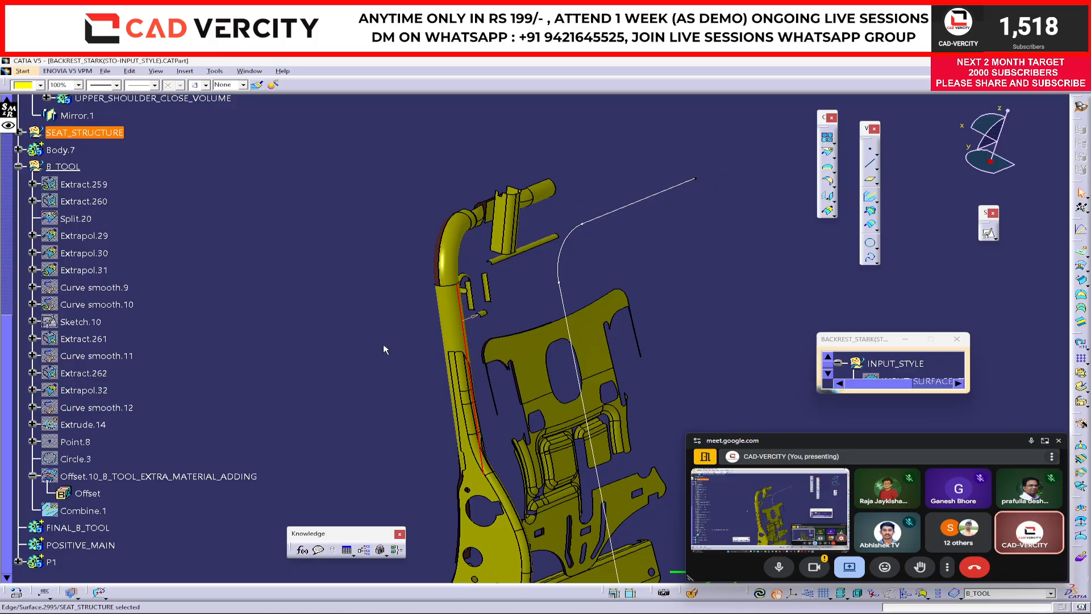
pyautogui.moveTo(384, 345); pyautogui.dragTo(383, 370, button='middle')
pyautogui.moveTo(617, 344); pyautogui.dragTo(586, 313, button='middle')
pyautogui.click(707, 303)
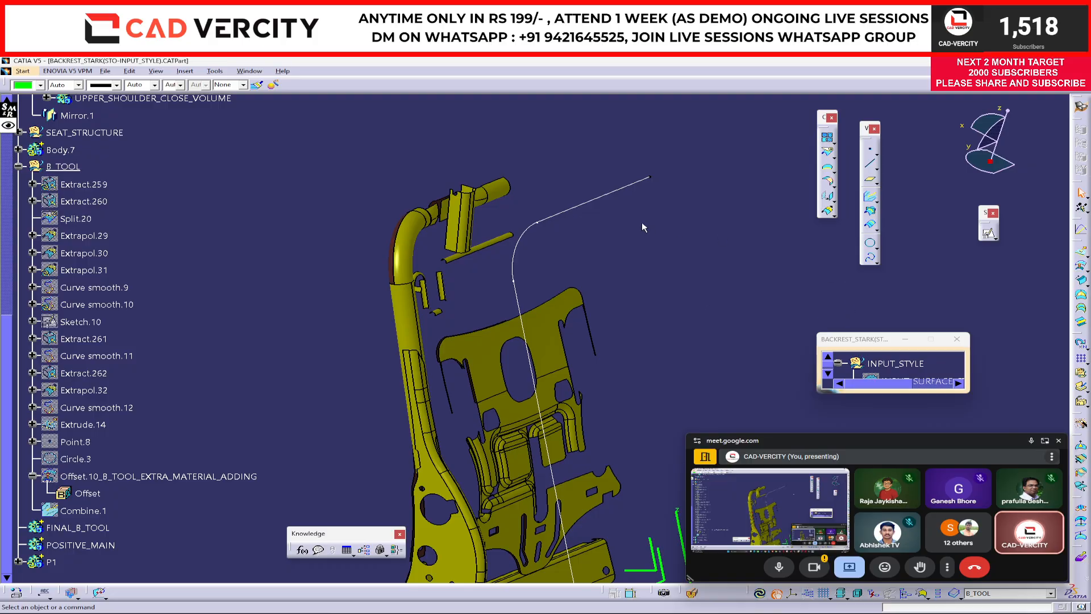
# Create a point at the centre of the top tube's open circular end using the Circle / Sphere / Ellipse center type
pyautogui.moveTo(625, 219); pyautogui.dragTo(628, 244, button='middle')
pyautogui.middleClick(505, 224)
pyautogui.moveTo(644, 353); pyautogui.dragTo(545, 239, button='middle')
pyautogui.moveTo(546, 239); pyautogui.dragTo(569, 310, button='middle')
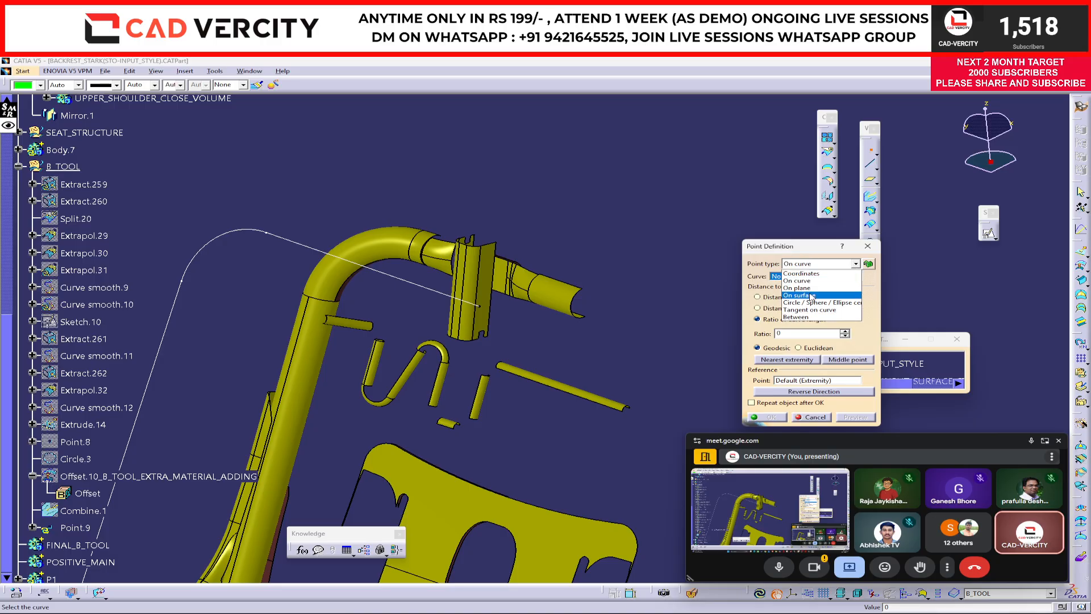
pyautogui.click(815, 303)
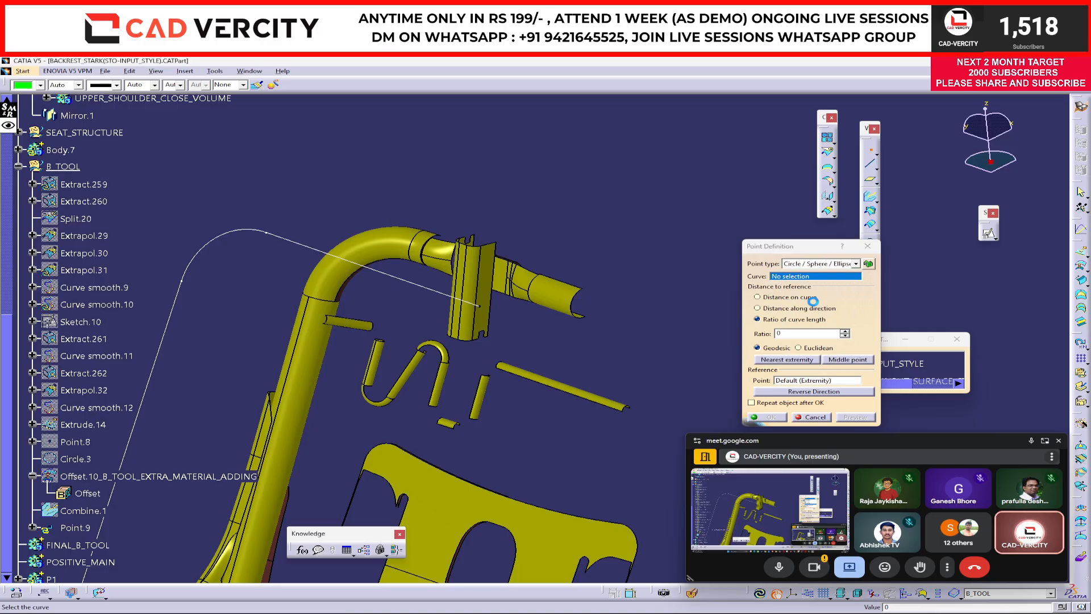
pyautogui.click(578, 295)
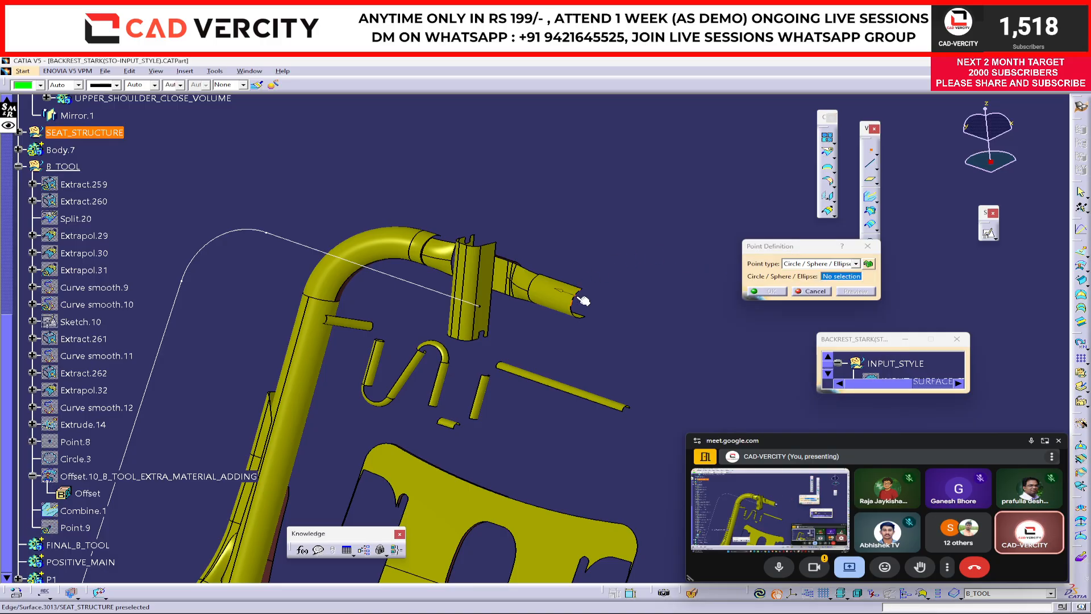
pyautogui.click(772, 294)
pyautogui.moveTo(645, 335); pyautogui.dragTo(673, 309, button='middle')
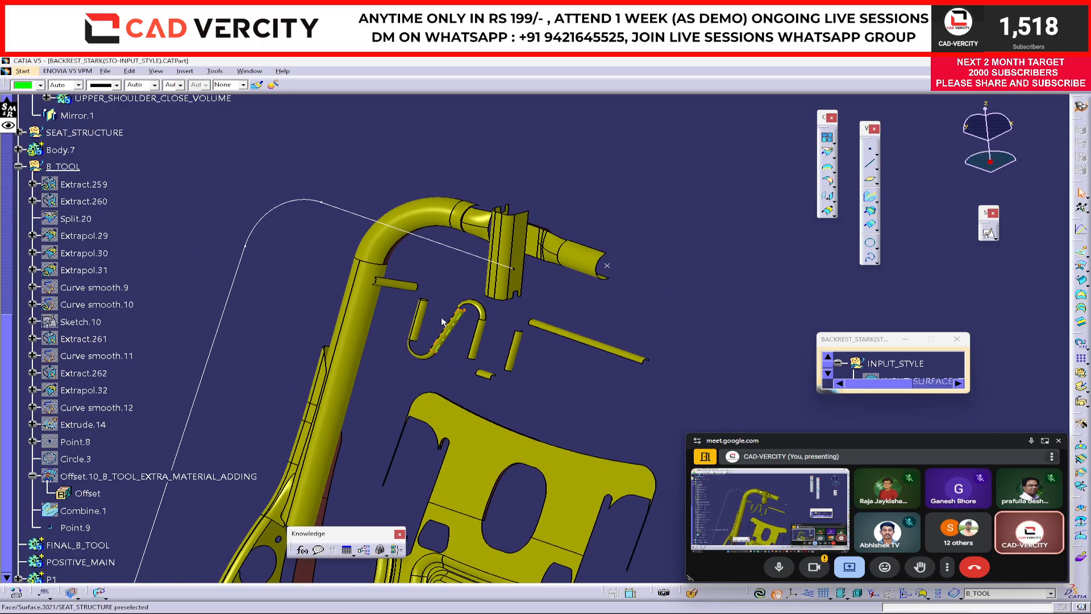
# Extract the long straight edge of the side tube as a curve in B_TOOL, changing the propagation type from tangent continuity
pyautogui.click(362, 279)
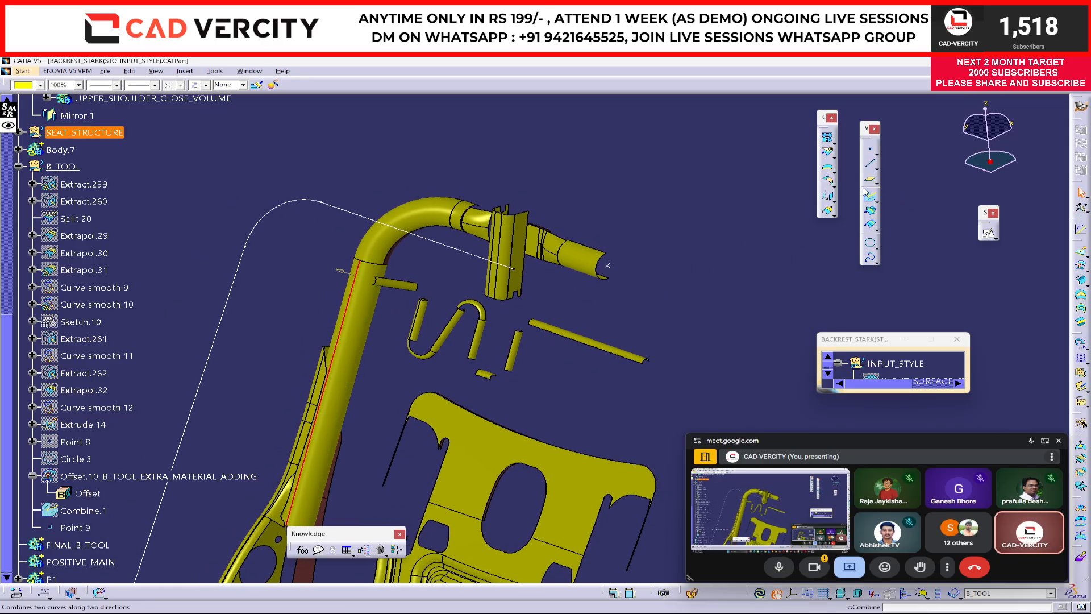
pyautogui.click(836, 170)
pyautogui.click(869, 181)
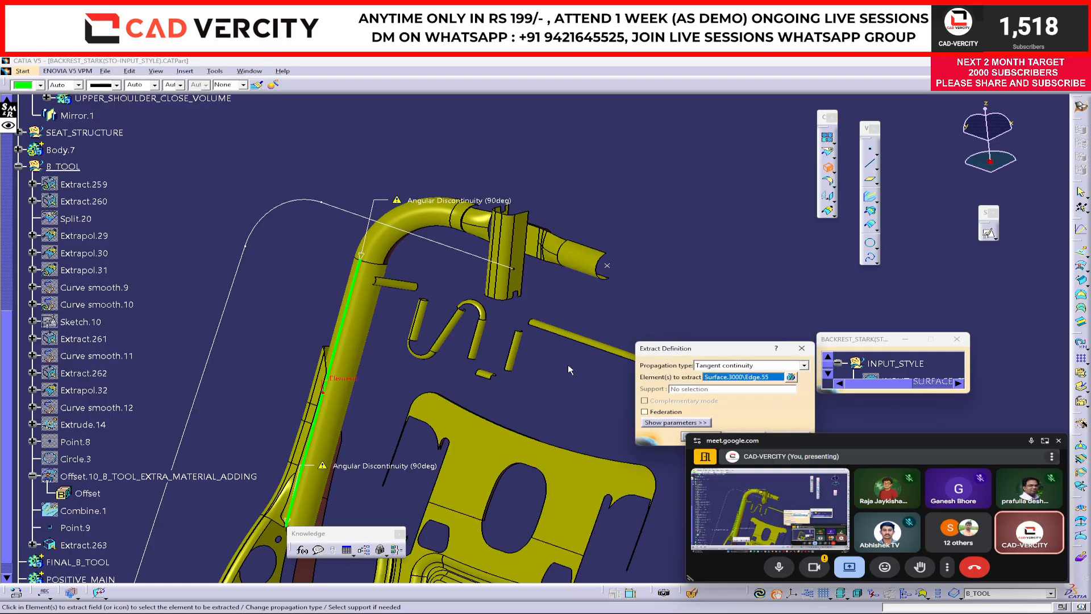
pyautogui.click(710, 364)
pyautogui.click(717, 399)
pyautogui.moveTo(726, 345); pyautogui.dragTo(709, 264)
pyautogui.click(686, 356)
# Hide SEAT_STRUCTURE and identify which geometrical set holds the structure surfaces still displayed
pyautogui.moveTo(654, 341); pyautogui.dragTo(465, 295, button='middle')
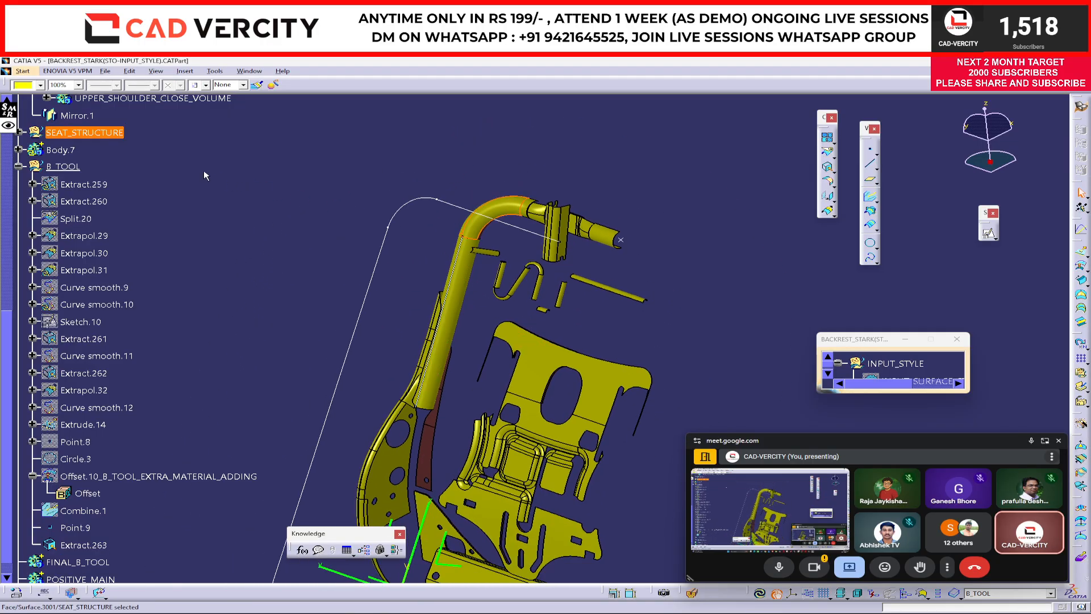
pyautogui.click(107, 134)
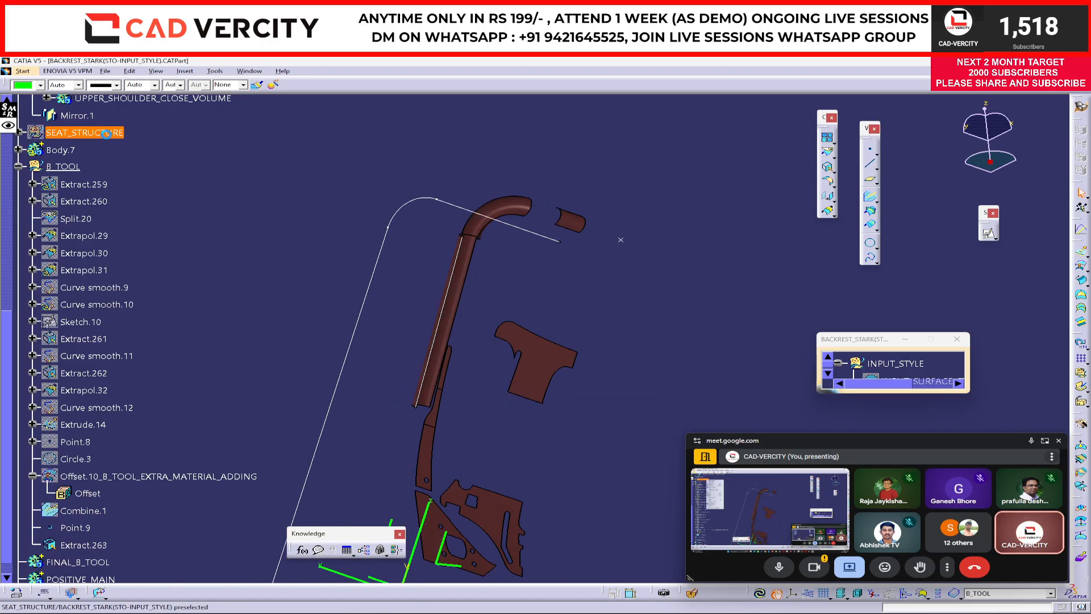
pyautogui.moveTo(845, 339); pyautogui.dragTo(825, 205)
pyautogui.click(941, 206)
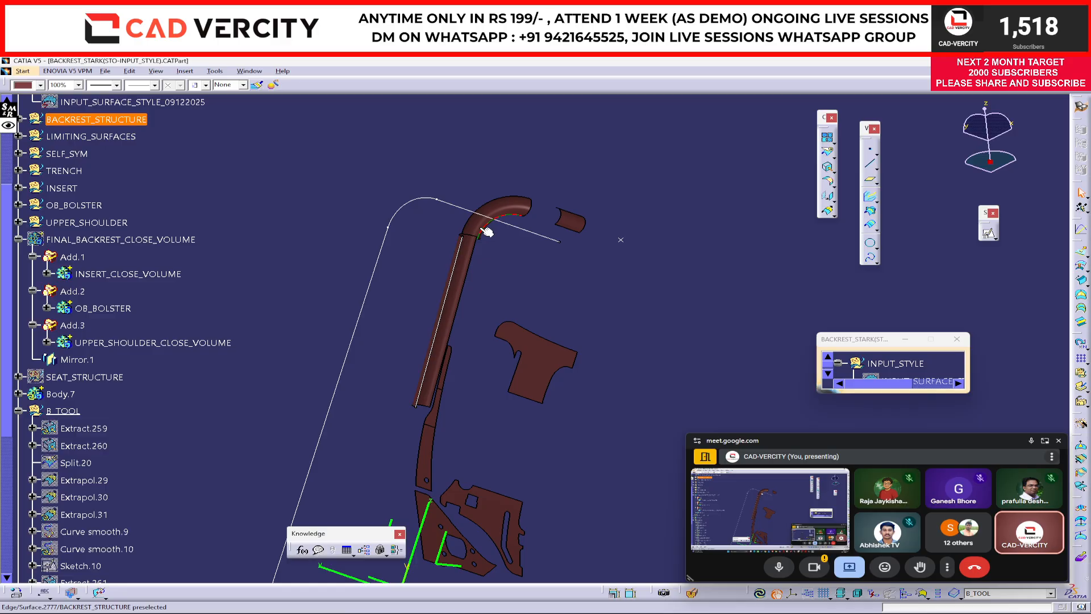
pyautogui.click(84, 377)
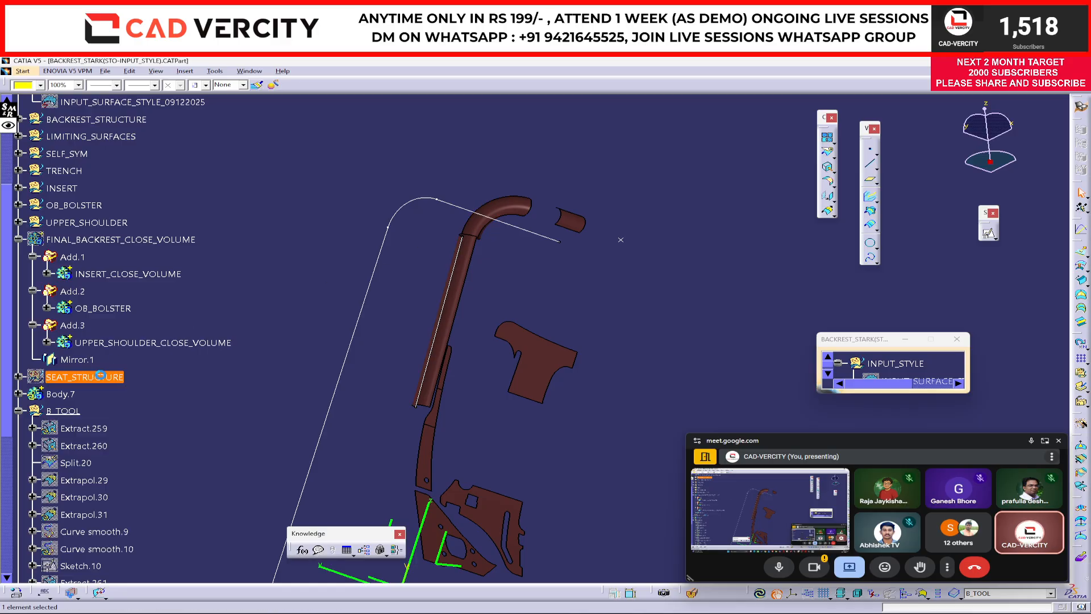
pyautogui.click(97, 119)
# Select the structure surfaces left displayed, move them into the SEAT_STRUCTURE geometrical set, and show that set again
pyautogui.scroll(1, 124, 233)
pyautogui.moveTo(364, 239); pyautogui.dragTo(475, 424, button='middle')
pyautogui.moveTo(477, 177); pyautogui.dragTo(612, 463)
pyautogui.rightClick(518, 311)
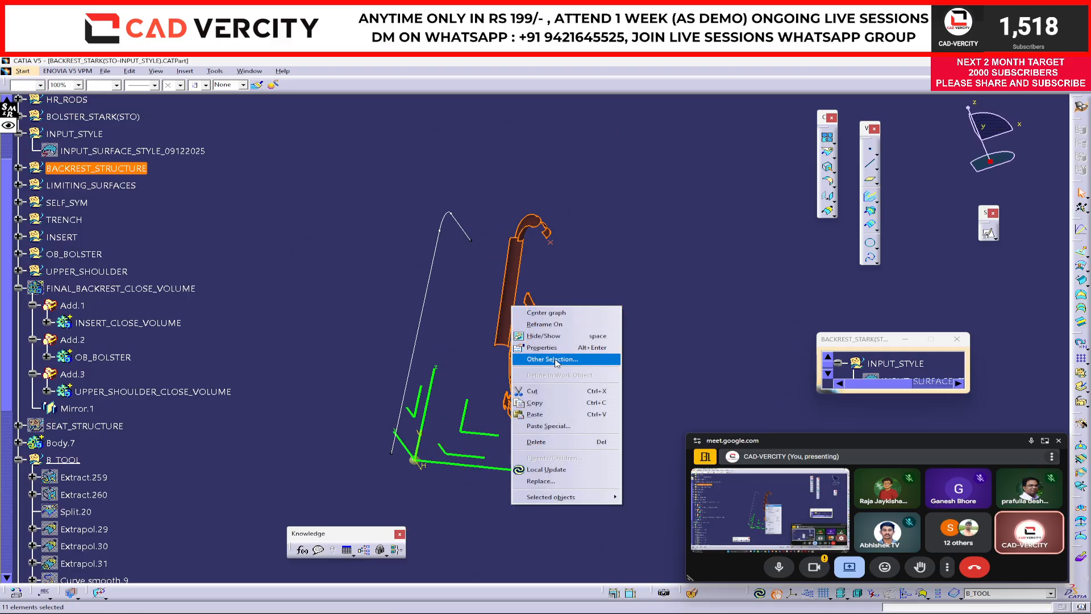
pyautogui.moveTo(568, 498)
pyautogui.click(630, 509)
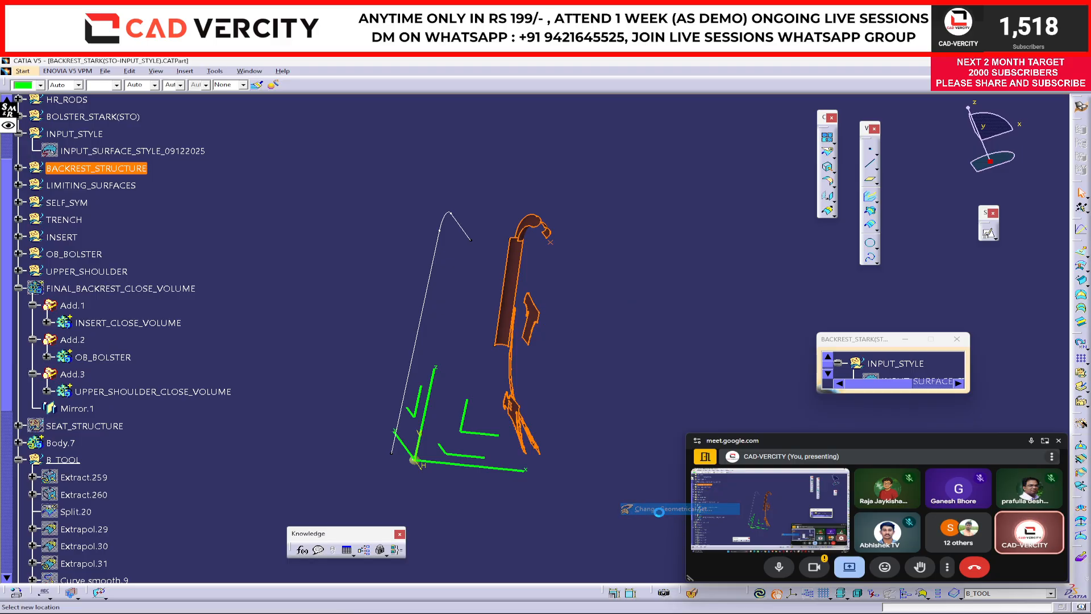
pyautogui.click(102, 432)
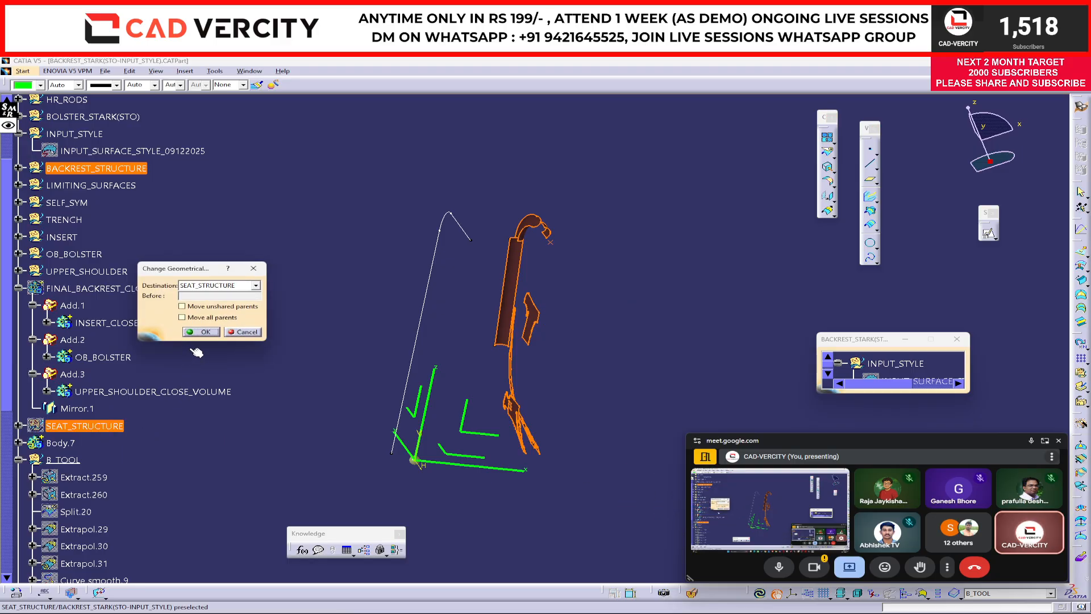
pyautogui.click(202, 332)
pyautogui.click(86, 425)
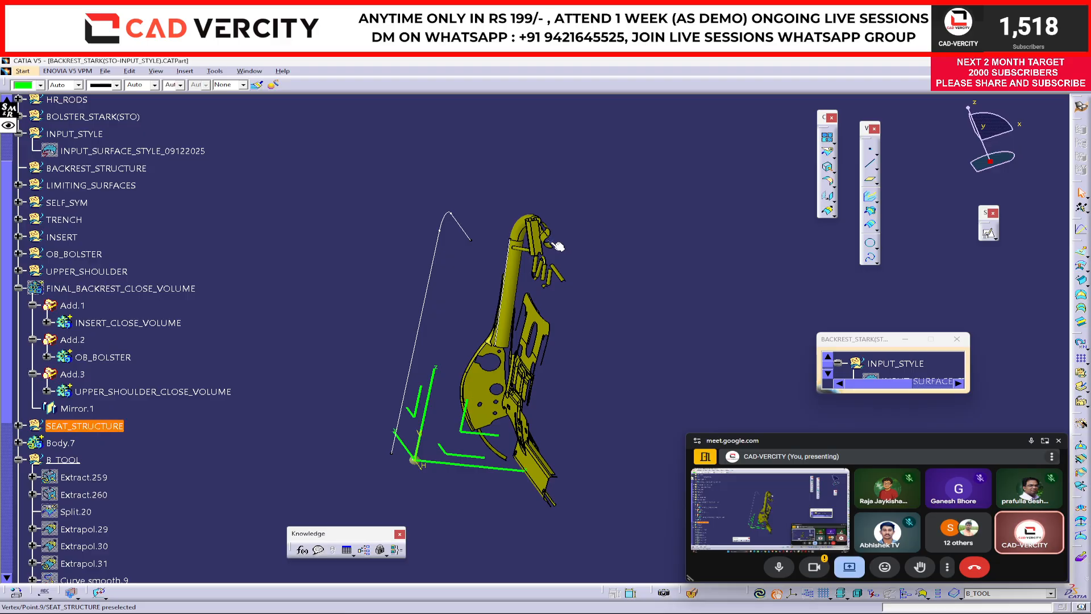
# Move the tube-end centre point into the B_TOOL geometrical set at the last position
pyautogui.rightClick(550, 243)
pyautogui.moveTo(637, 434)
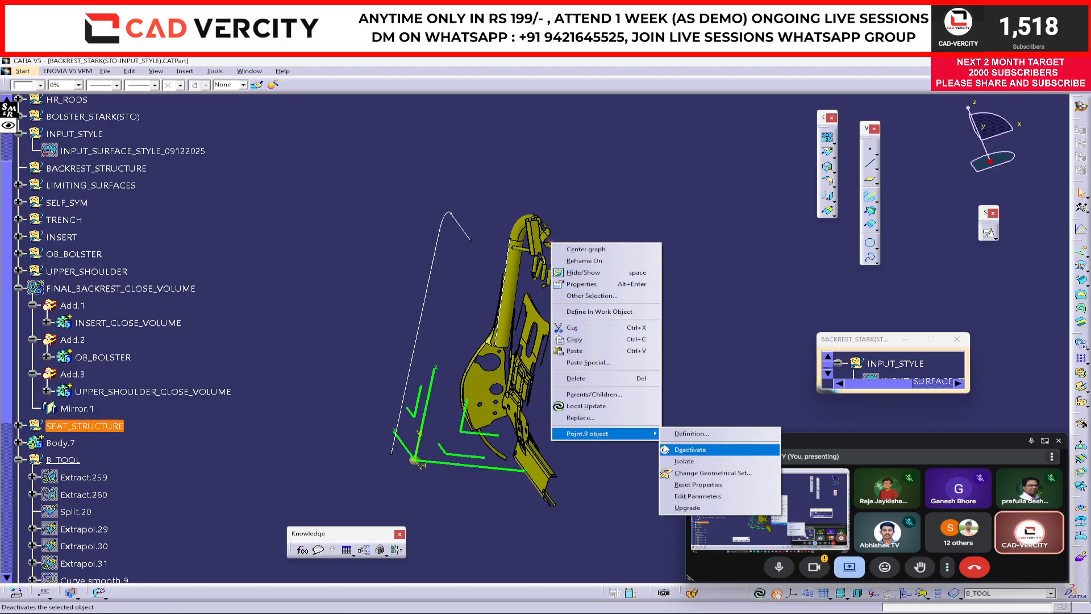
pyautogui.click(712, 473)
pyautogui.scroll(-5, 91, 463)
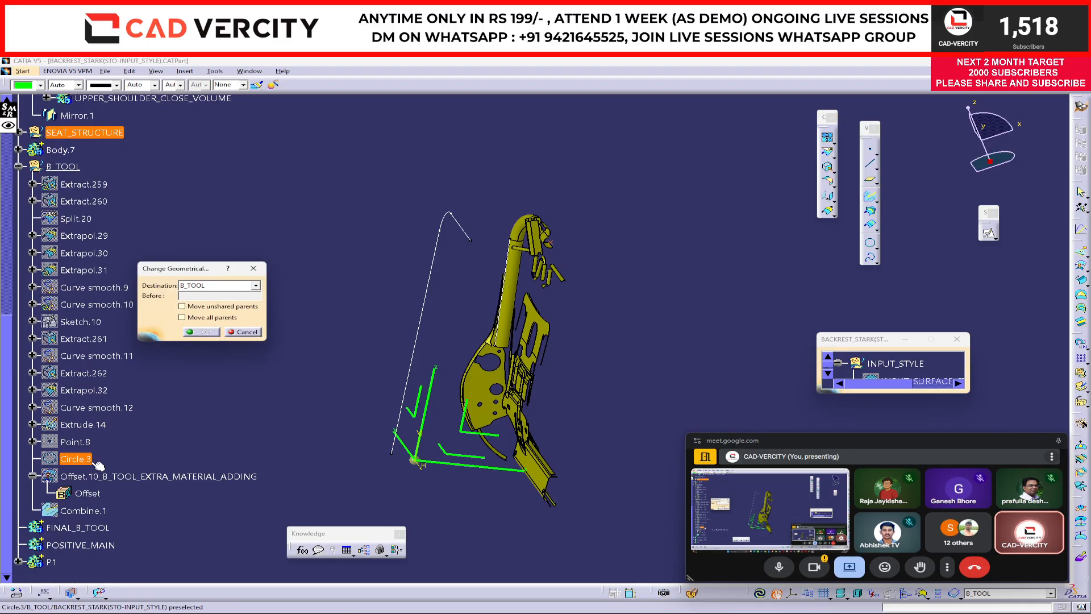
pyautogui.scroll(3, 91, 455)
pyautogui.click(64, 312)
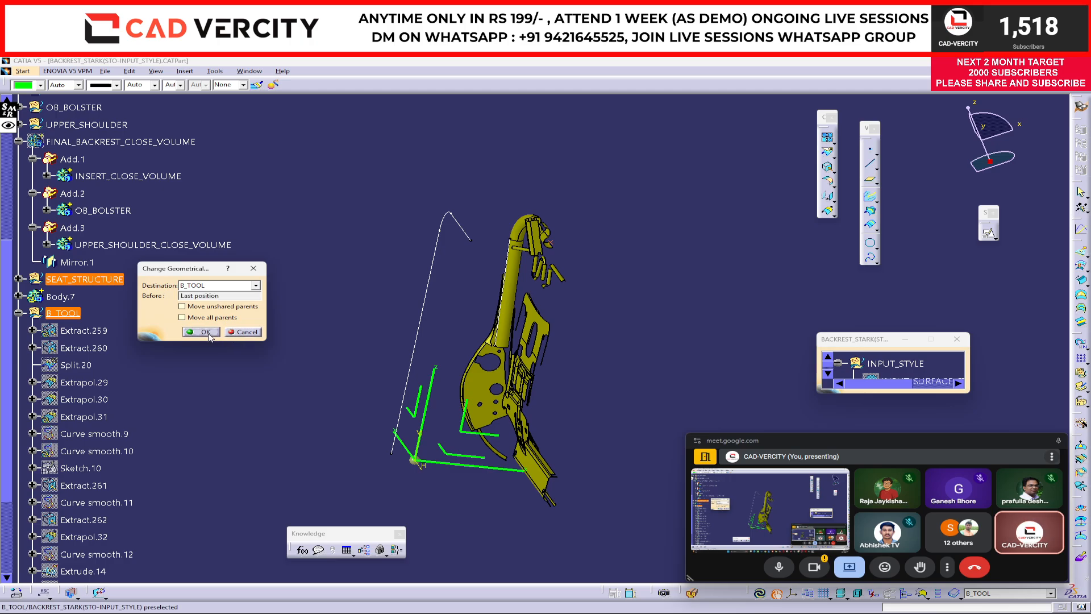
pyautogui.click(204, 332)
# Hide SEAT_STRUCTURE to check which construction elements stay displayed, and undo the hiding
pyautogui.click(103, 279)
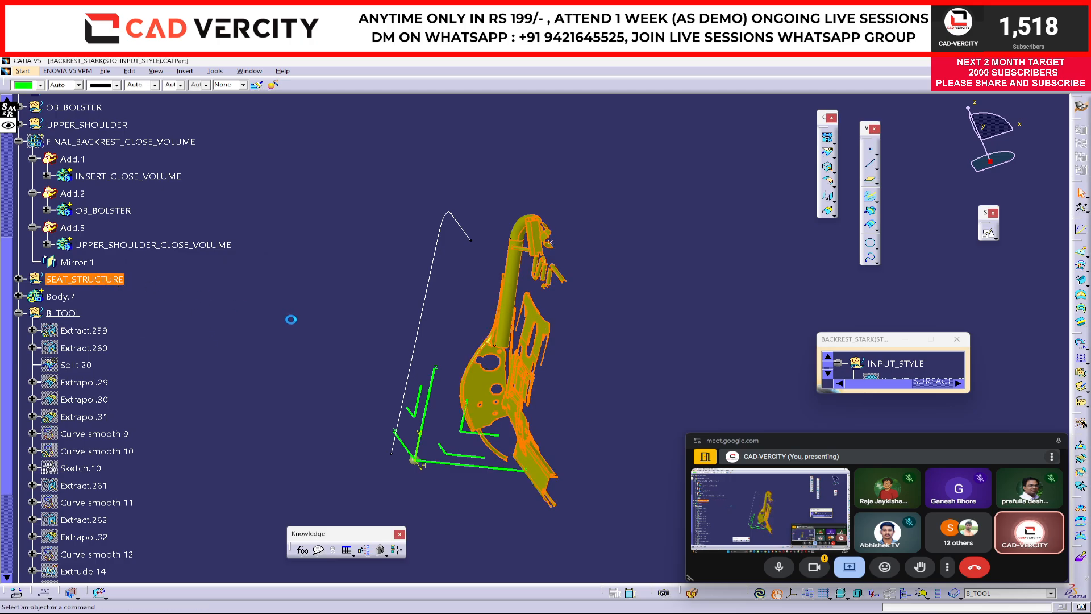
pyautogui.rightClick(292, 316)
pyautogui.scroll(-3, 235, 335)
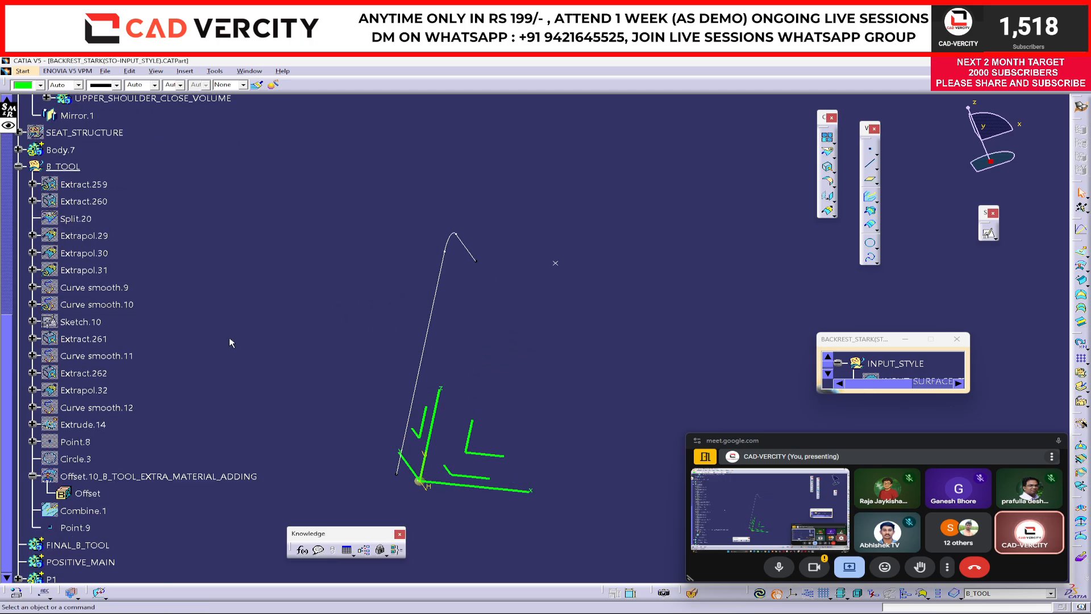
pyautogui.scroll(1, 230, 337)
pyautogui.scroll(1, 77, 187)
pyautogui.hotkey('ctrl', 'z')
pyautogui.moveTo(494, 318); pyautogui.dragTo(523, 281, button='middle')
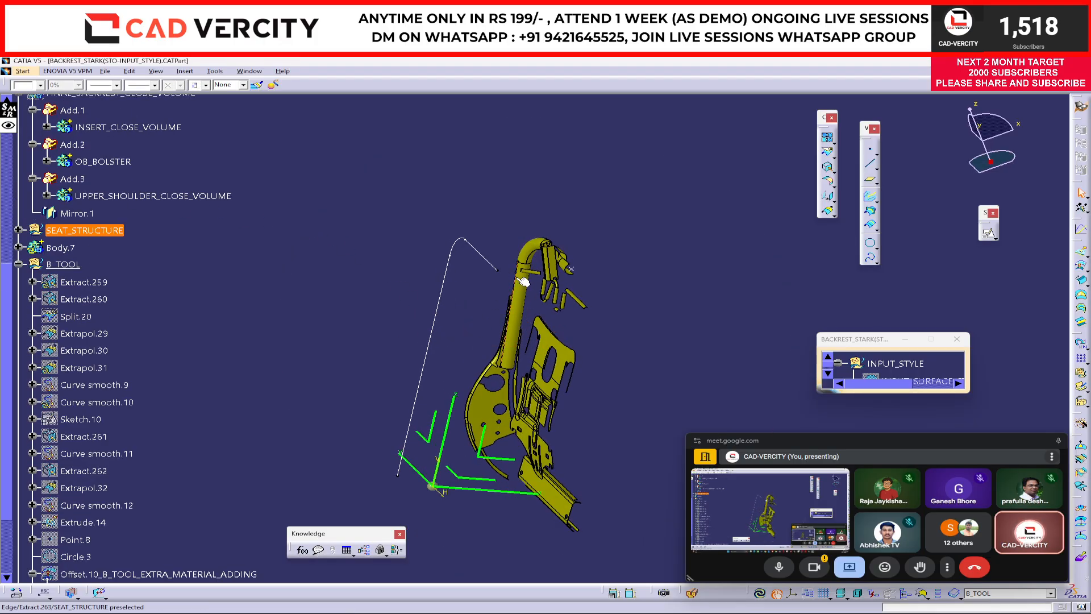
# Move the extracted side-tube edge curve into the B_TOOL geometrical set
pyautogui.rightClick(523, 282)
pyautogui.moveTo(617, 469)
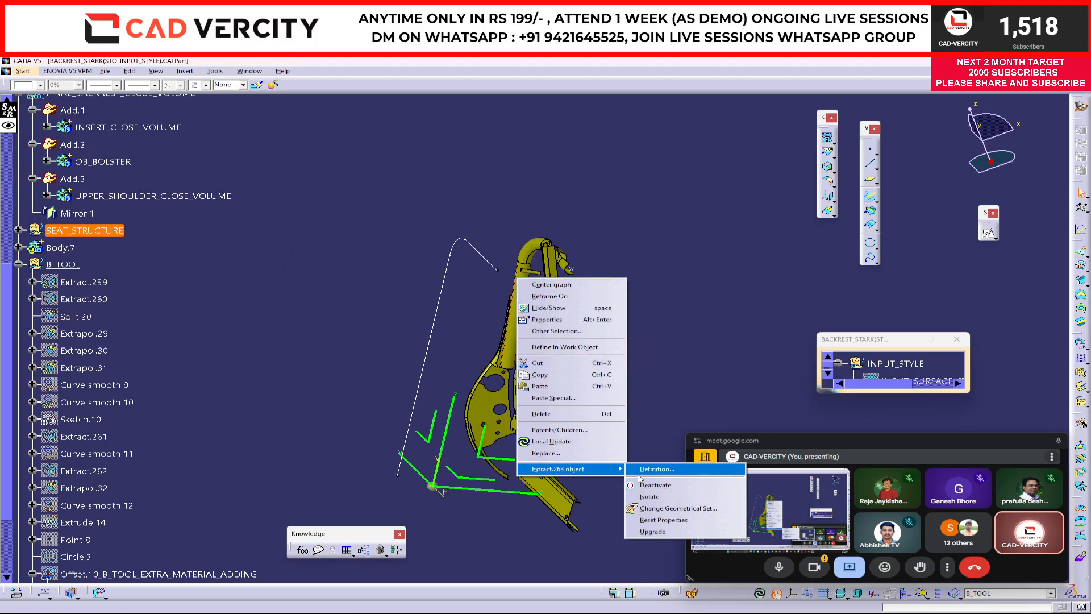
pyautogui.click(678, 508)
pyautogui.scroll(3, 86, 304)
pyautogui.click(80, 265)
pyautogui.click(193, 329)
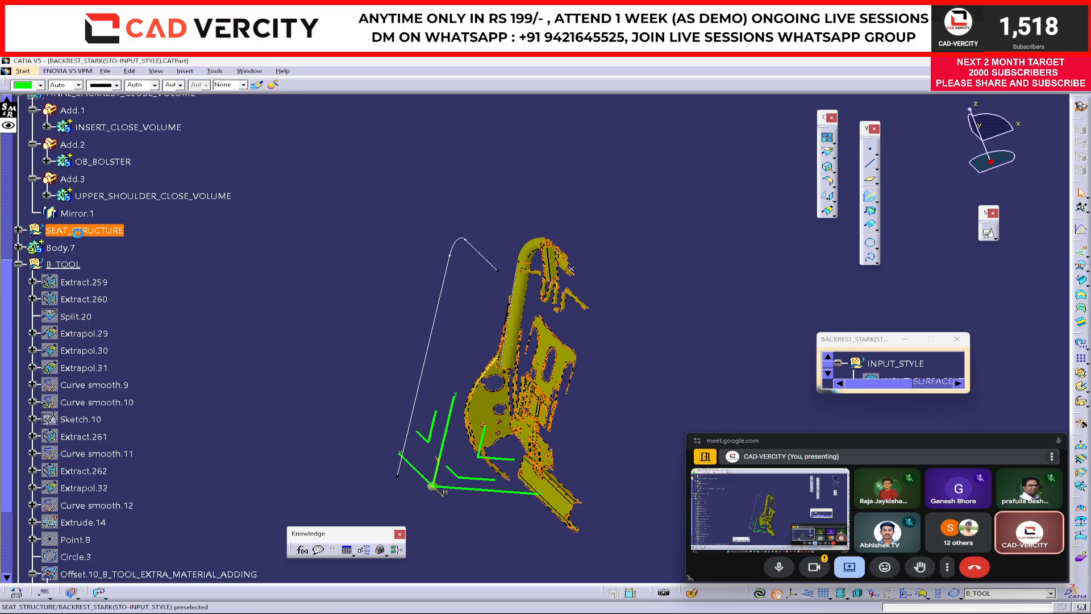
# Hide SEAT_STRUCTURE and inspect the outline sketch, extracted tube edge and tube-end point from several angles
pyautogui.moveTo(379, 377); pyautogui.dragTo(386, 367, button='middle')
pyautogui.click(513, 295)
pyautogui.moveTo(501, 308); pyautogui.dragTo(398, 481, button='middle')
pyautogui.click(497, 511)
pyautogui.moveTo(497, 511); pyautogui.dragTo(485, 509, button='middle')
pyautogui.scroll(1, 486, 509)
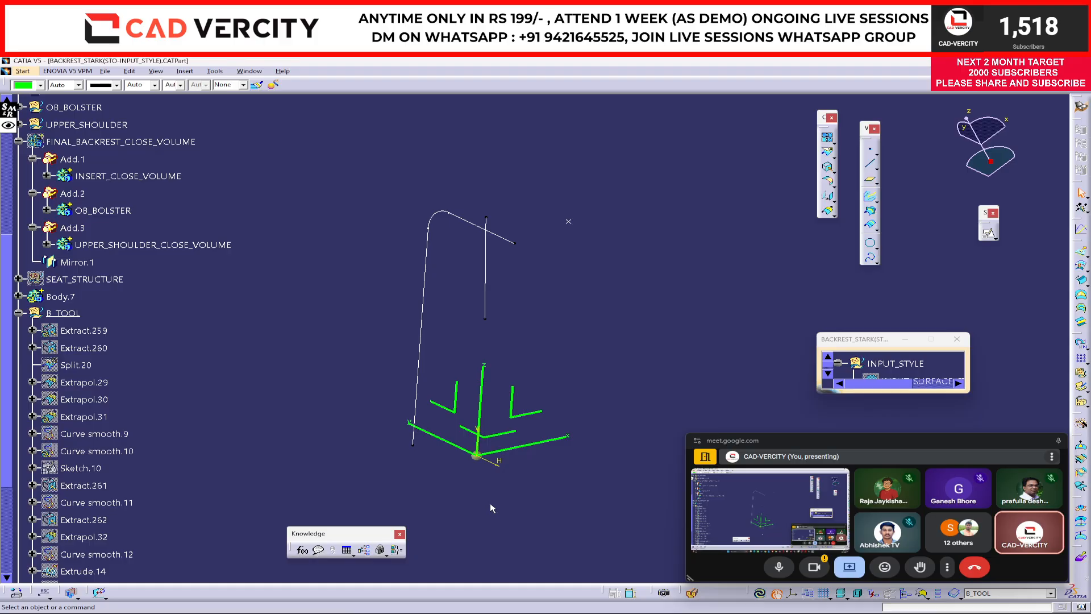
pyautogui.moveTo(461, 476); pyautogui.dragTo(549, 445, button='middle')
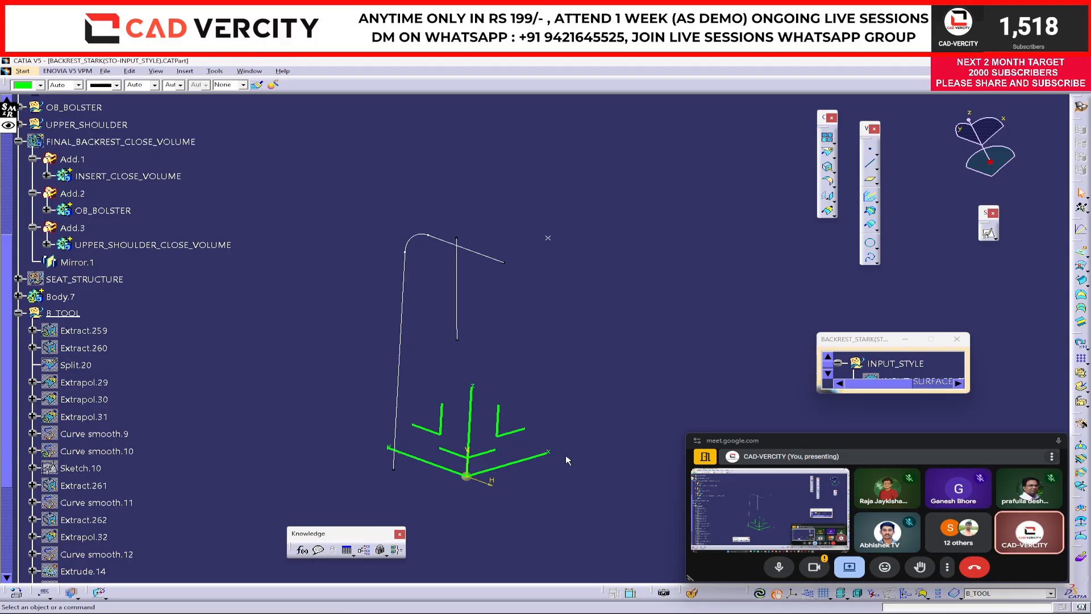
# Open the screen marker toolbar and draw a yellow arrow pointing straight up from the tube-end centre point
pyautogui.moveTo(12, 125); pyautogui.dragTo(77, 132)
pyautogui.click(74, 131)
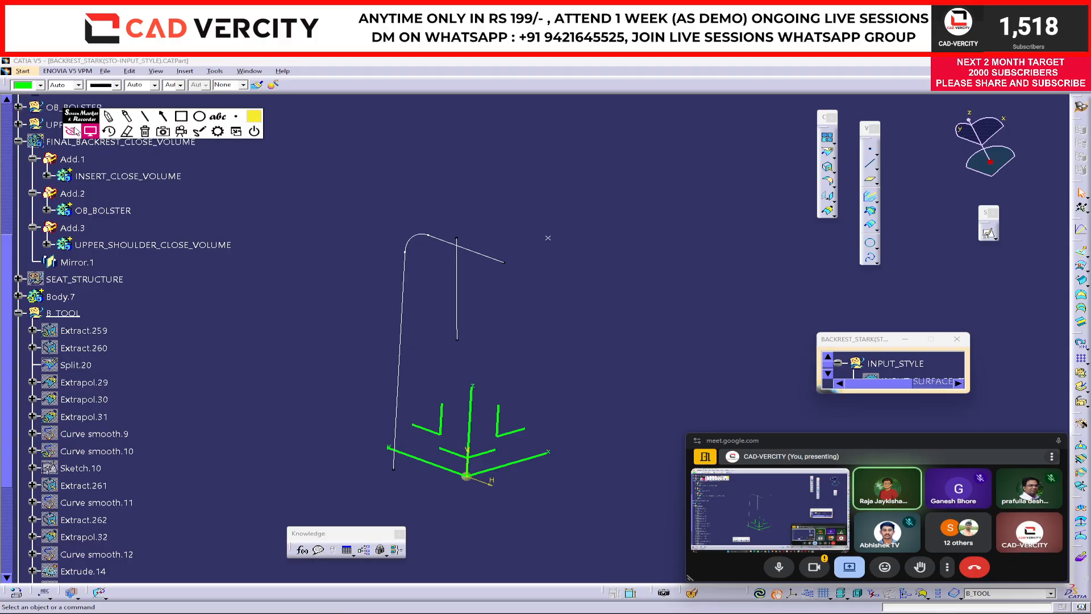
pyautogui.click(164, 118)
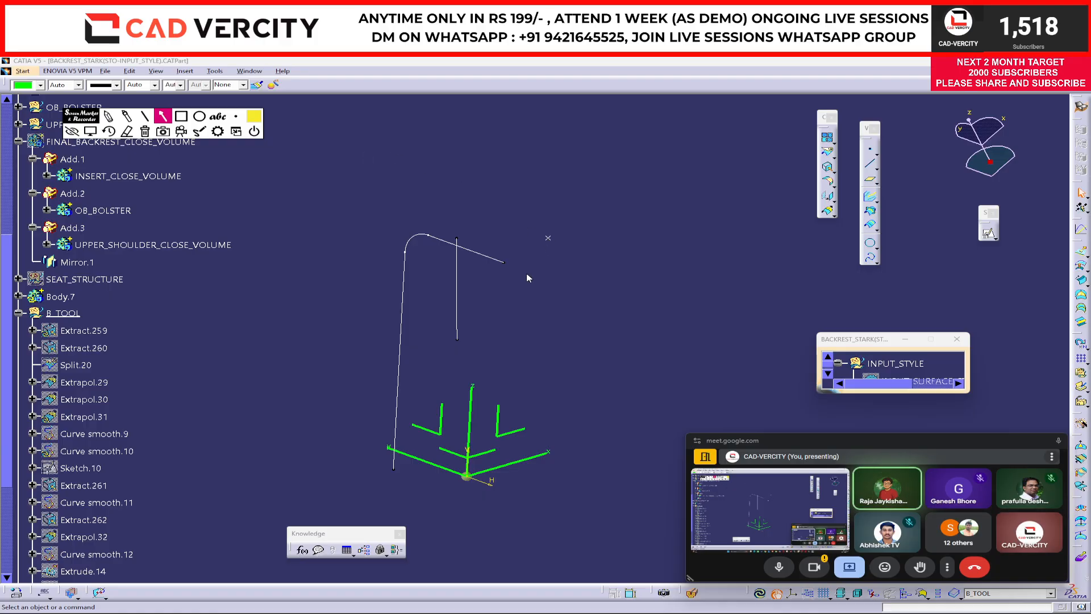
pyautogui.moveTo(549, 240); pyautogui.dragTo(551, 157)
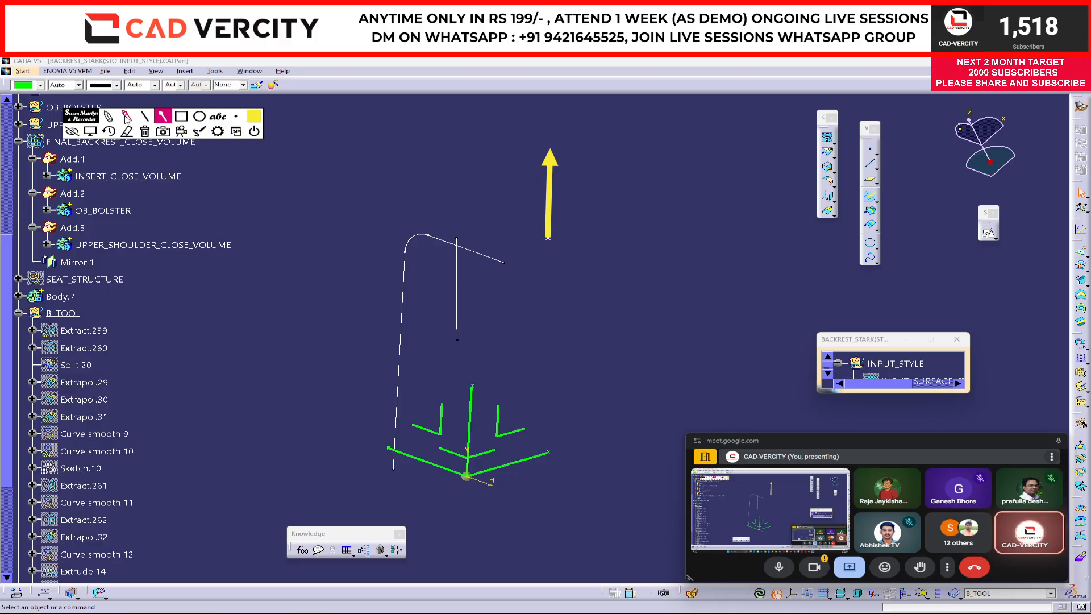
# Mark the extracted side-tube edge with a yellow freehand check mark
pyautogui.click(107, 117)
pyautogui.click(242, 119)
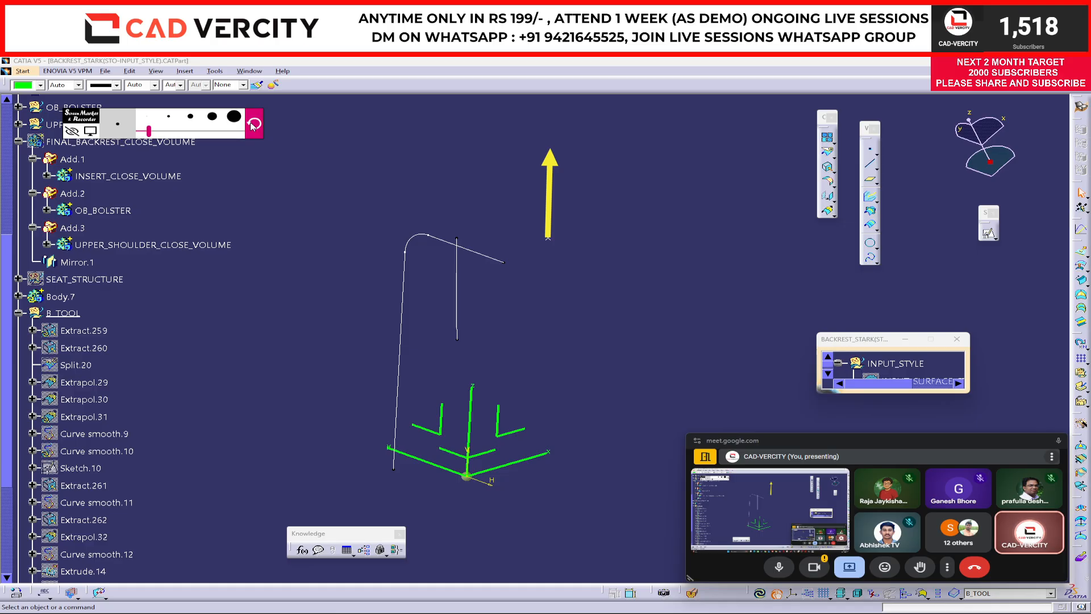
pyautogui.click(254, 124)
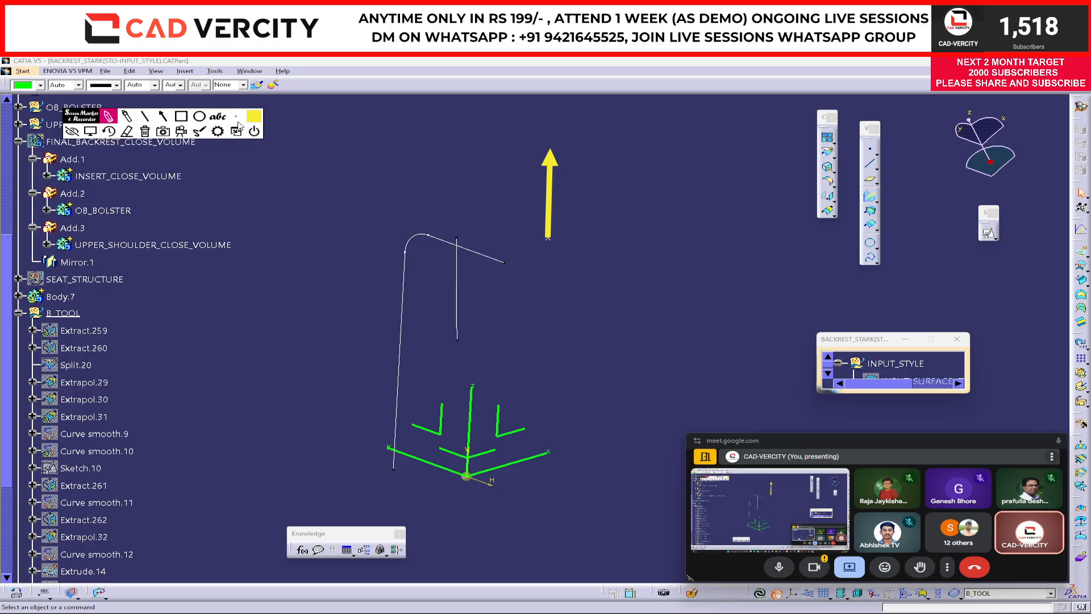
pyautogui.moveTo(458, 294); pyautogui.dragTo(481, 257)
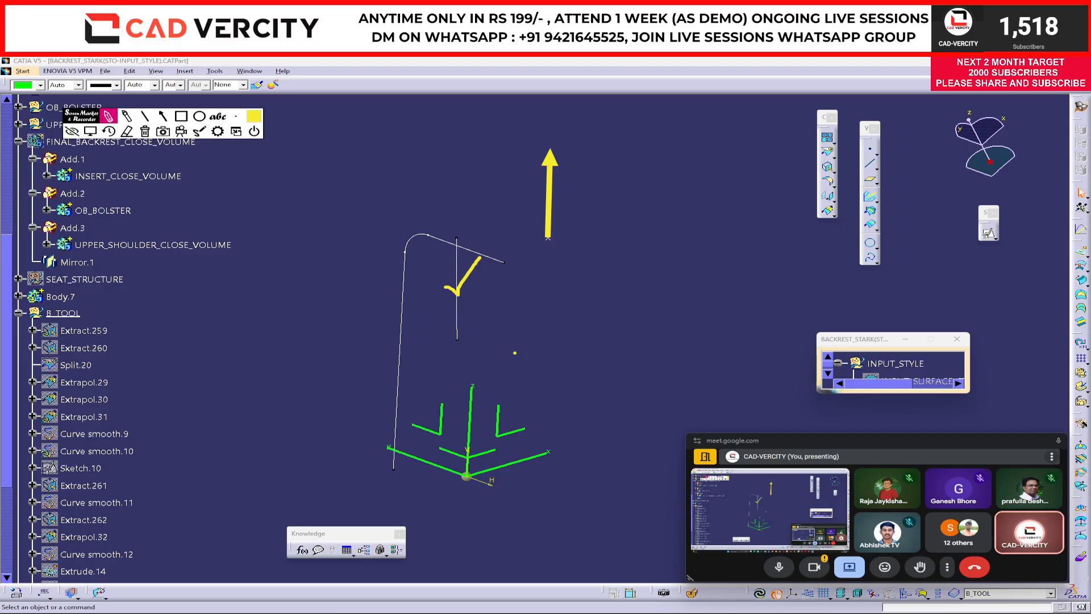
# Mark each of the three axes of the existing axis system with a yellow freehand stroke
pyautogui.moveTo(453, 397); pyautogui.dragTo(498, 406)
pyautogui.moveTo(535, 440); pyautogui.dragTo(535, 471)
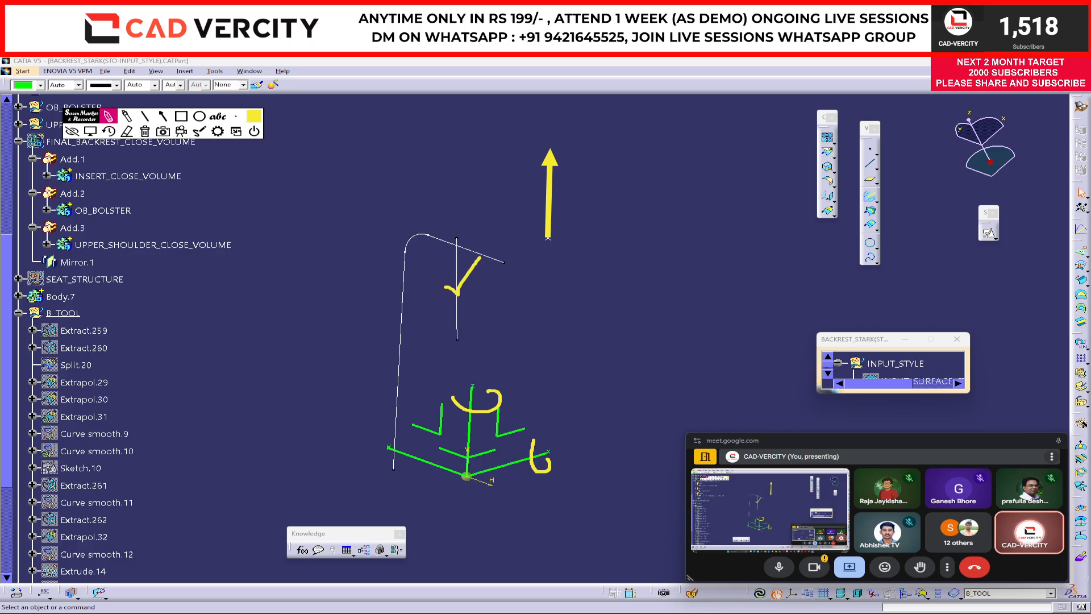
pyautogui.moveTo(406, 445); pyautogui.dragTo(405, 470)
# Draw a yellow arrow straight up along the extracted side-tube edge, and clear all screen markings
pyautogui.click(162, 116)
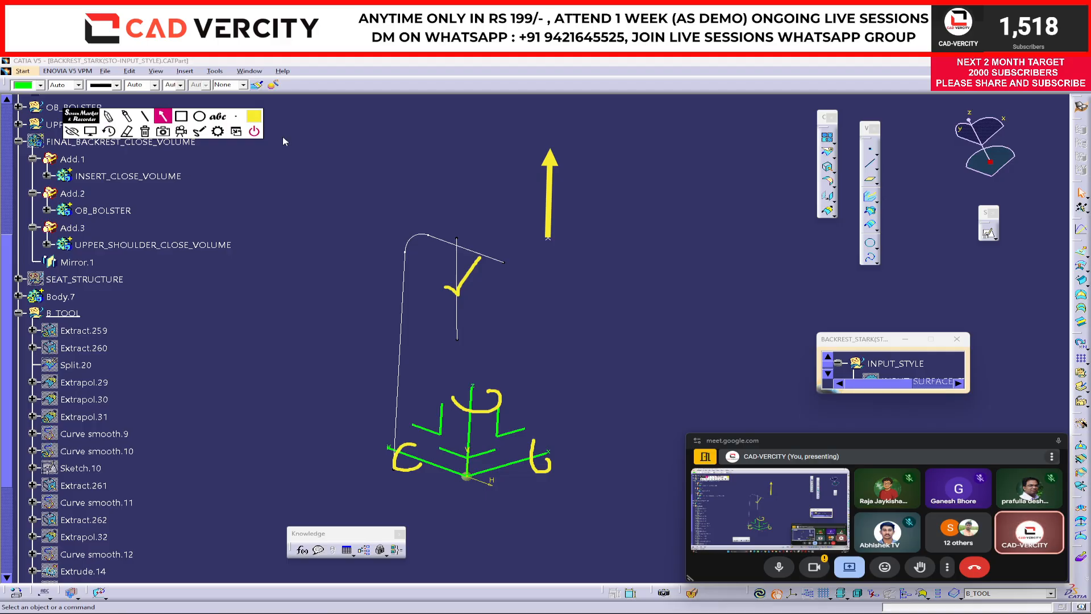
pyautogui.moveTo(457, 340); pyautogui.dragTo(456, 203)
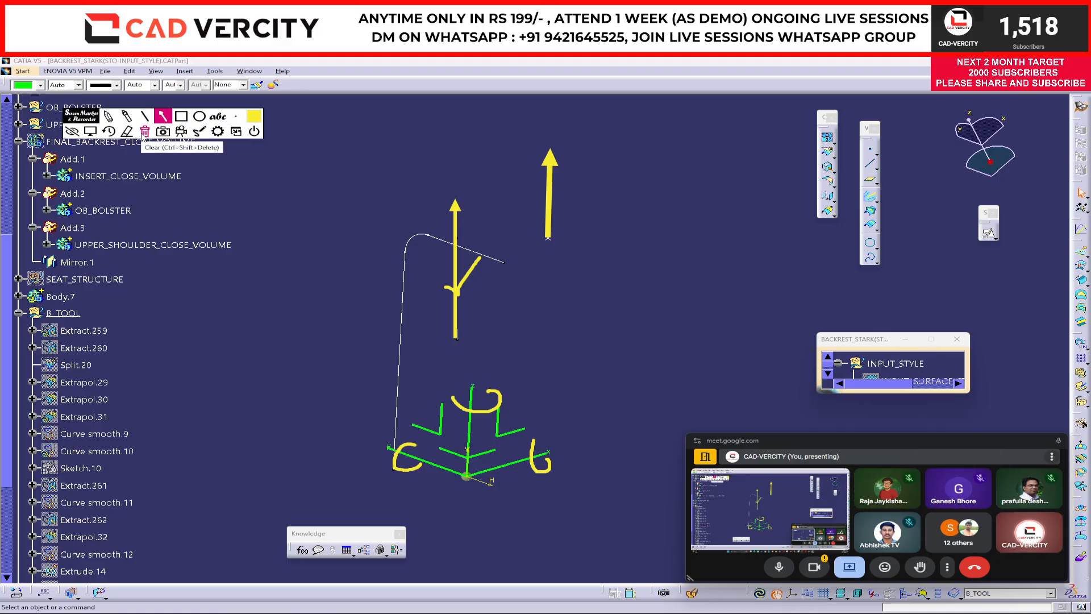
pyautogui.click(144, 132)
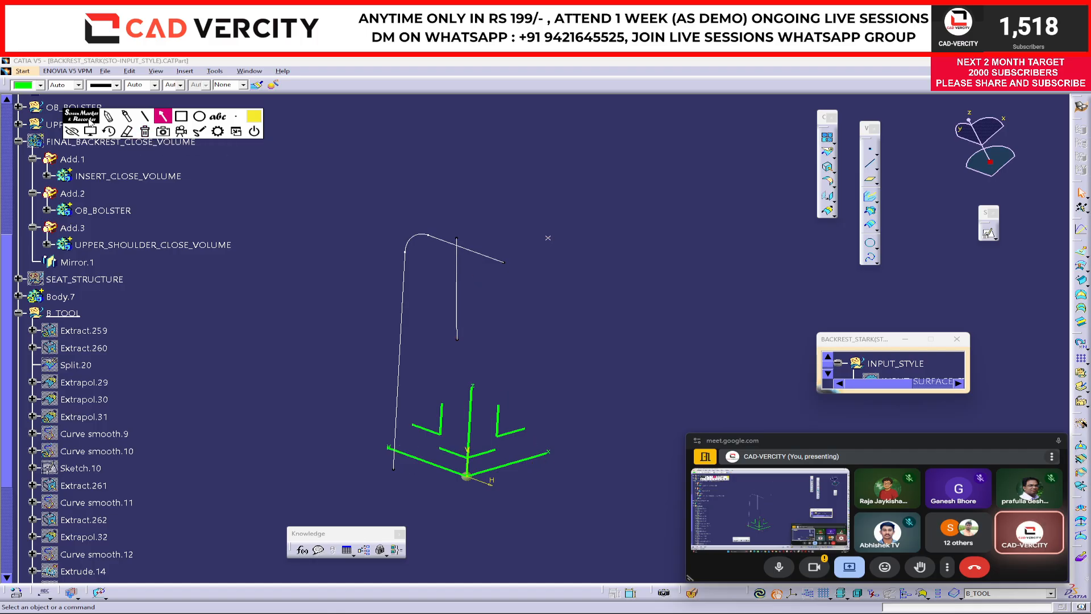
# Draw yellow arrows up from the tube-end point and along the existing axis system's axes, then clear them and hide the marker toolbar
pyautogui.click(109, 117)
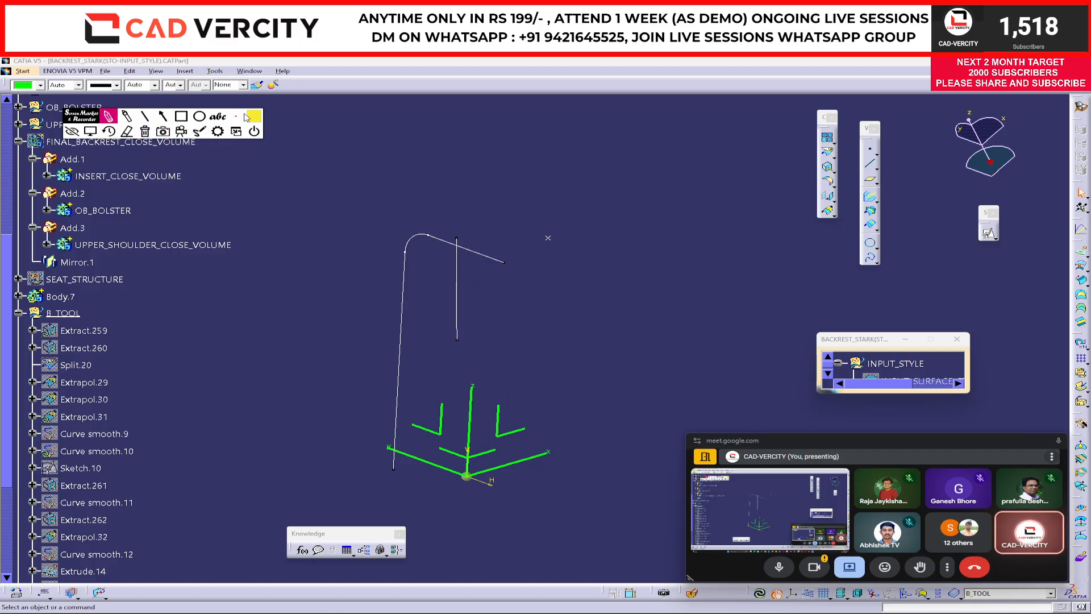
pyautogui.click(162, 117)
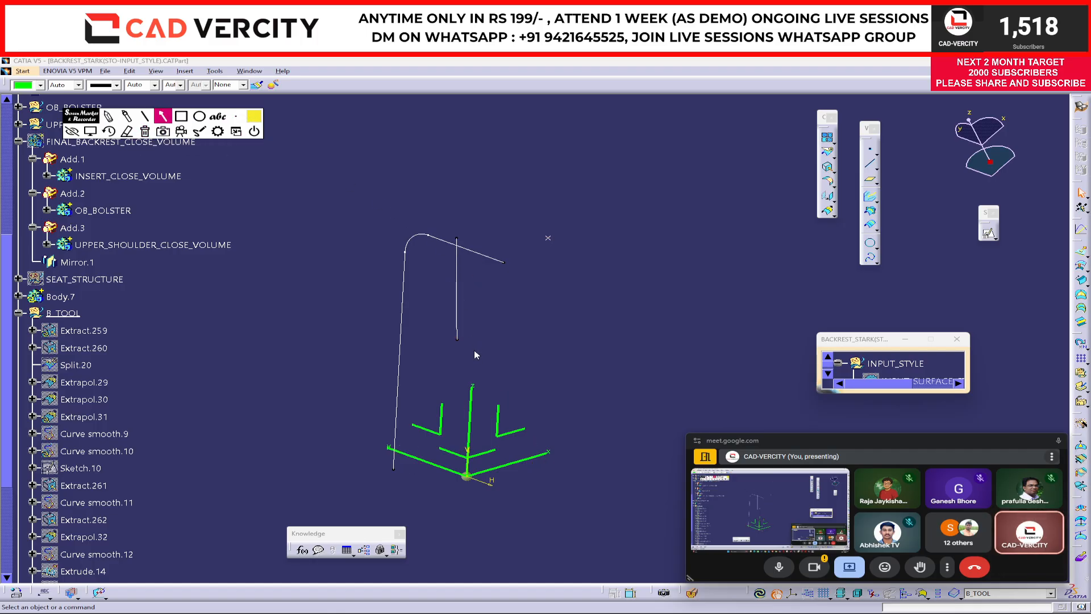
pyautogui.moveTo(548, 239); pyautogui.dragTo(550, 143)
pyautogui.moveTo(466, 475); pyautogui.dragTo(471, 386)
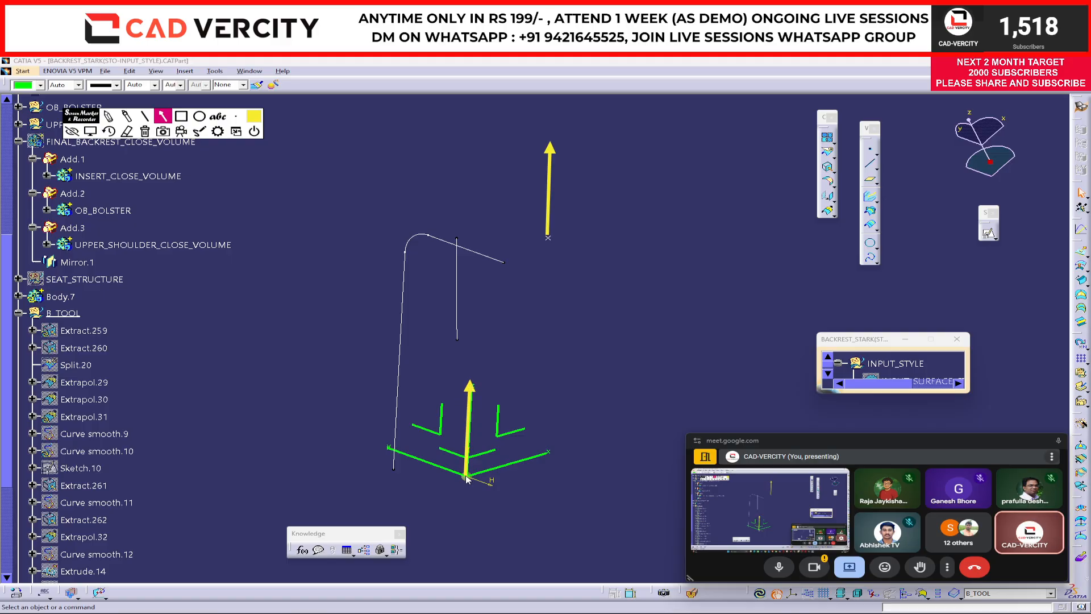
pyautogui.moveTo(467, 478); pyautogui.dragTo(479, 376)
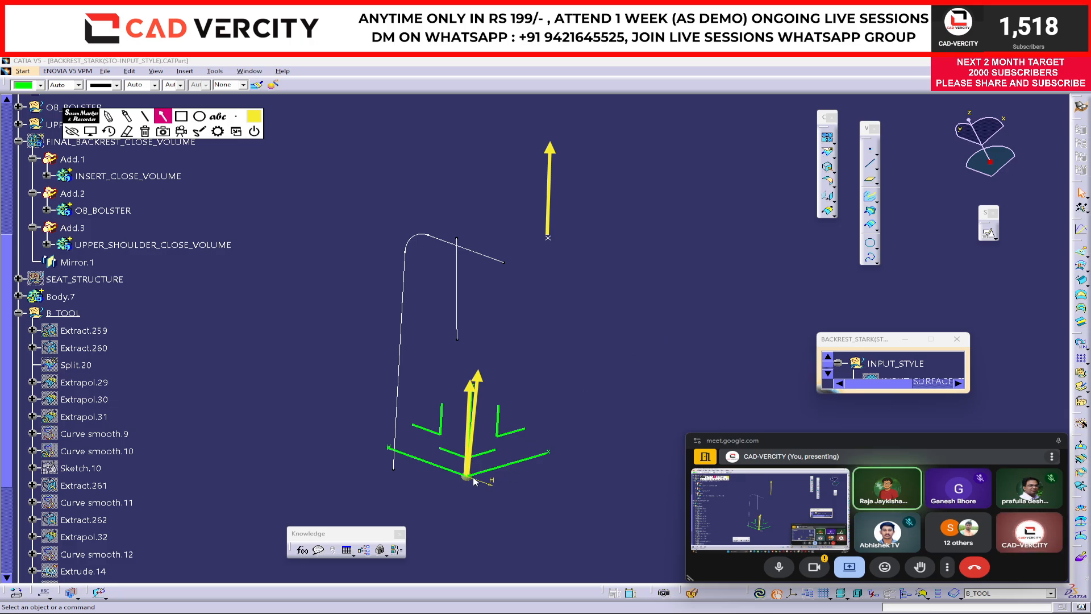
pyautogui.moveTo(468, 480); pyautogui.dragTo(567, 459)
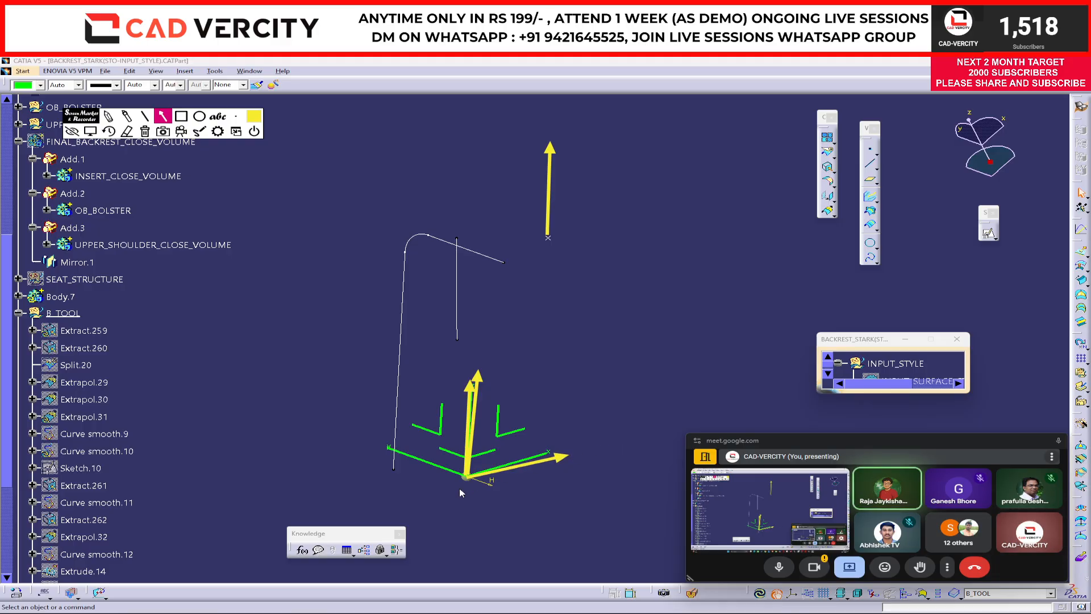
pyautogui.moveTo(445, 470); pyautogui.dragTo(401, 455)
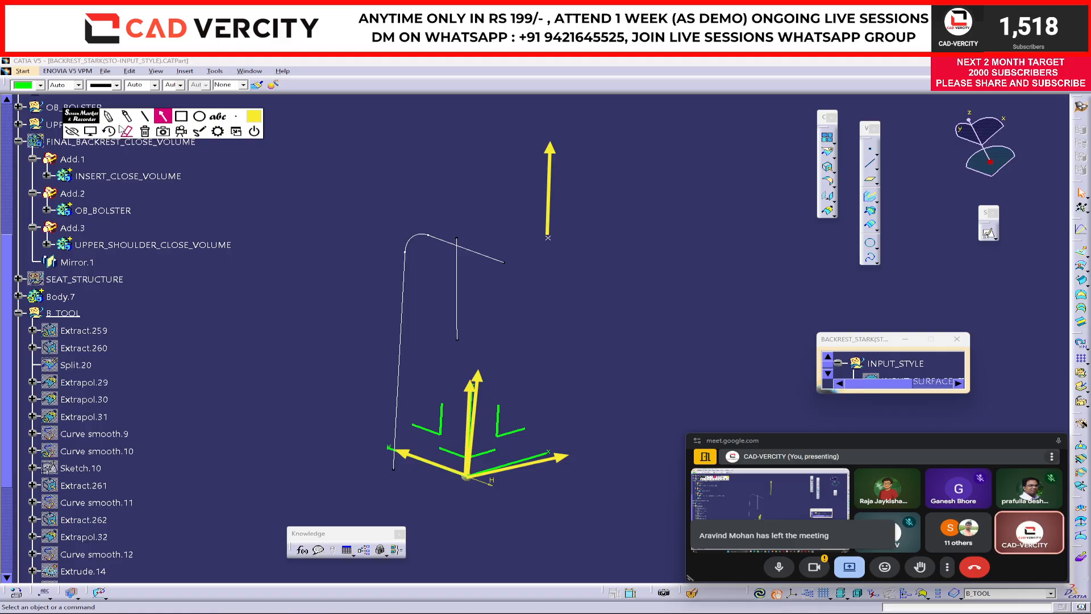
pyautogui.click(145, 131)
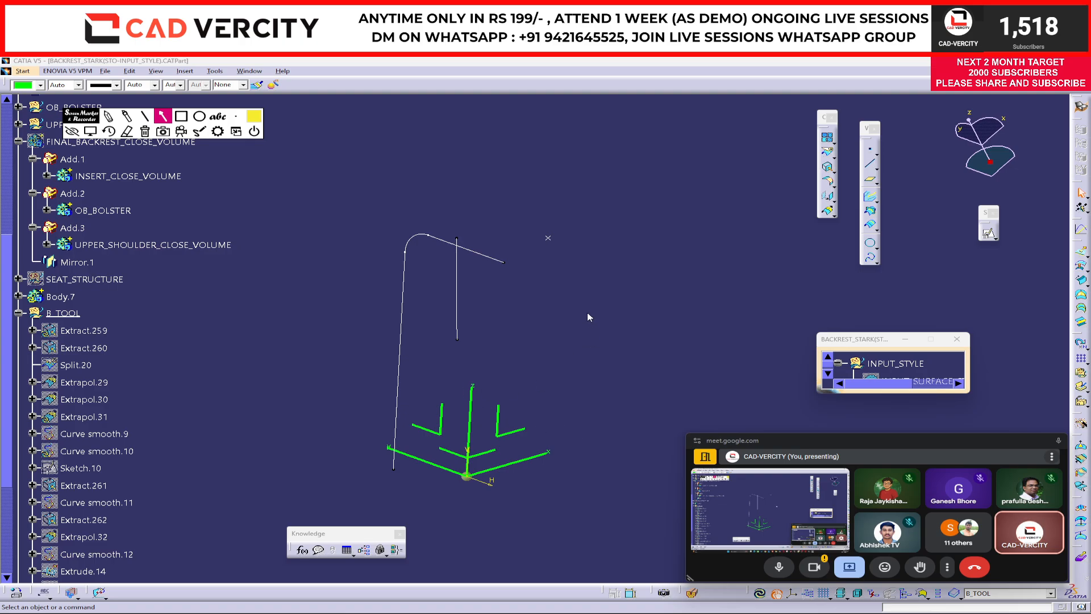
pyautogui.click(72, 132)
# Move the View and Measure toolbars out from behind the meeting window and place them over open space
pyautogui.moveTo(409, 364)
pyautogui.mouseDown(button='middle')
pyautogui.moveTo(463, 419)
pyautogui.moveTo(619, 429)
pyautogui.moveTo(409, 405)
pyautogui.moveTo(614, 426)
pyautogui.mouseUp(button='middle')
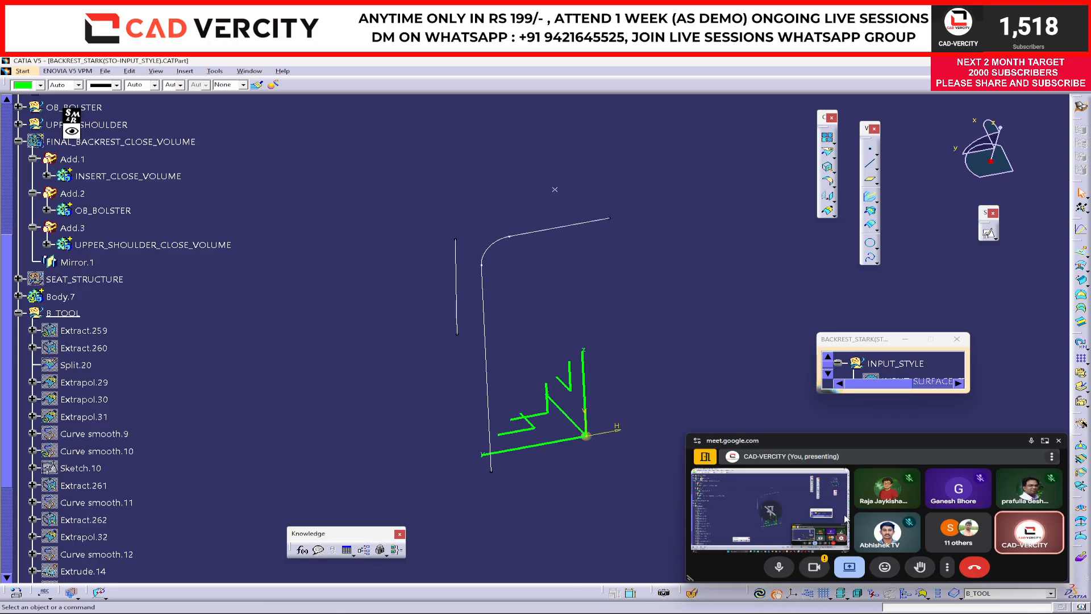
pyautogui.moveTo(885, 445); pyautogui.dragTo(254, 349)
pyautogui.moveTo(761, 545); pyautogui.dragTo(191, 525)
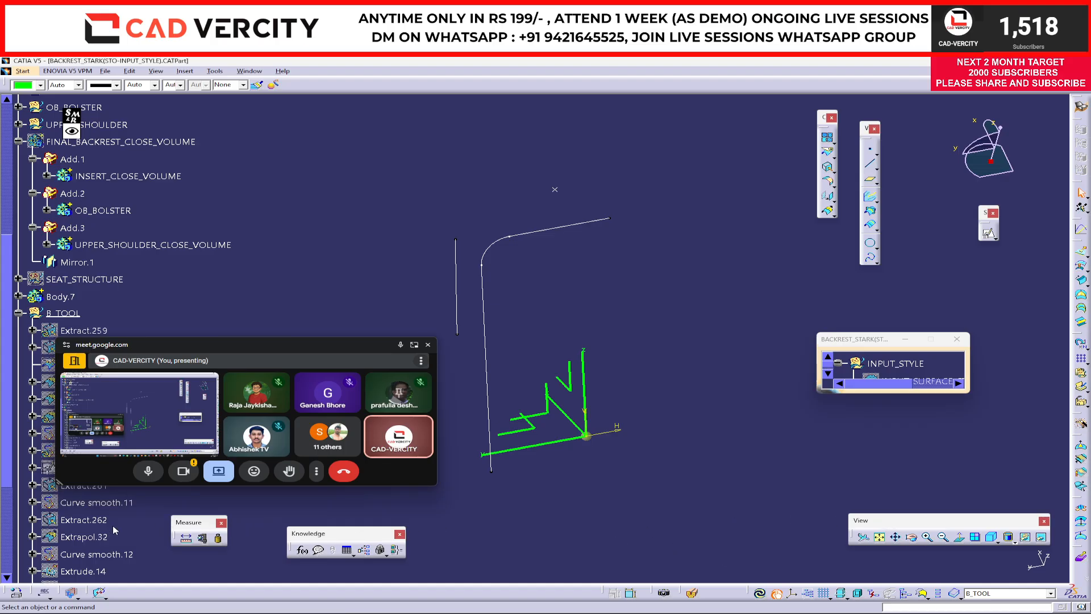
pyautogui.moveTo(109, 534); pyautogui.dragTo(110, 535)
pyautogui.moveTo(293, 348); pyautogui.dragTo(924, 446)
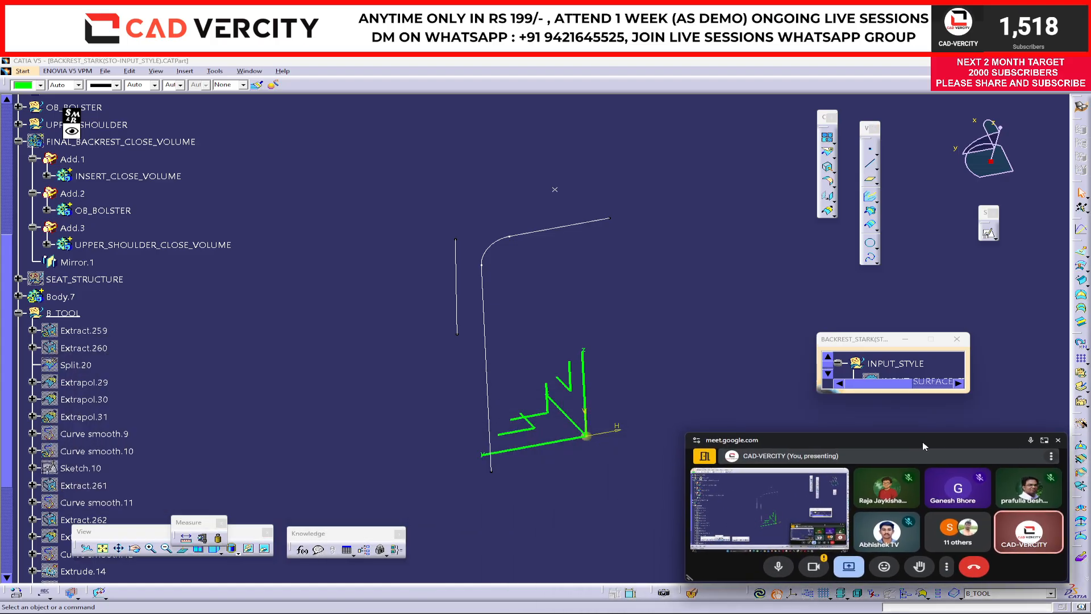
pyautogui.moveTo(196, 526); pyautogui.dragTo(231, 423)
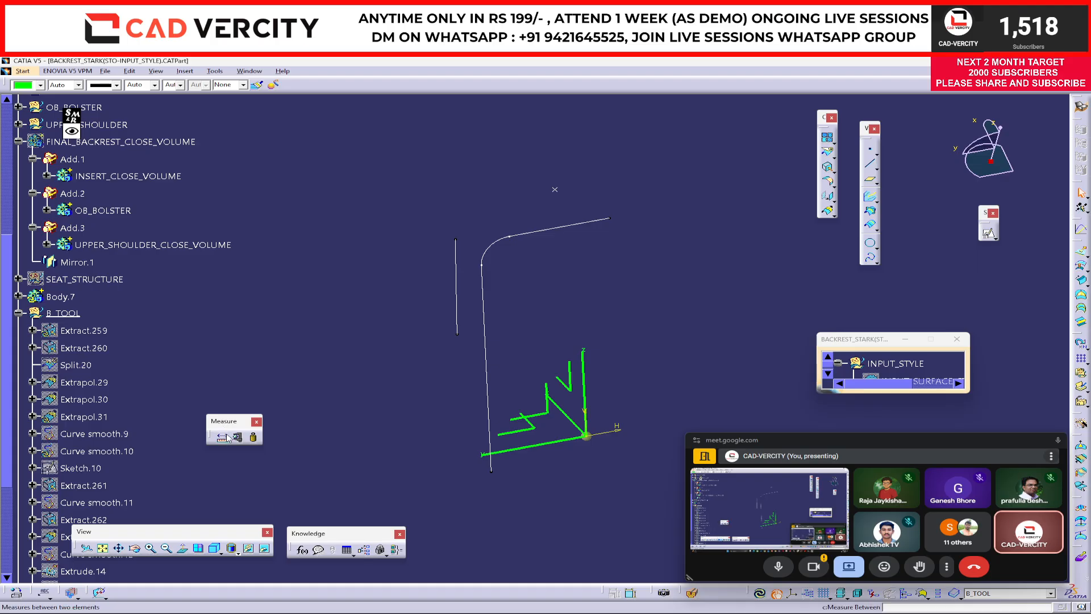
# Measure between the extracted side-tube edge and a plane of the axis system with both selection modes set to Any geometry
pyautogui.click(223, 436)
pyautogui.click(894, 322)
pyautogui.click(892, 330)
pyautogui.click(898, 332)
pyautogui.click(893, 341)
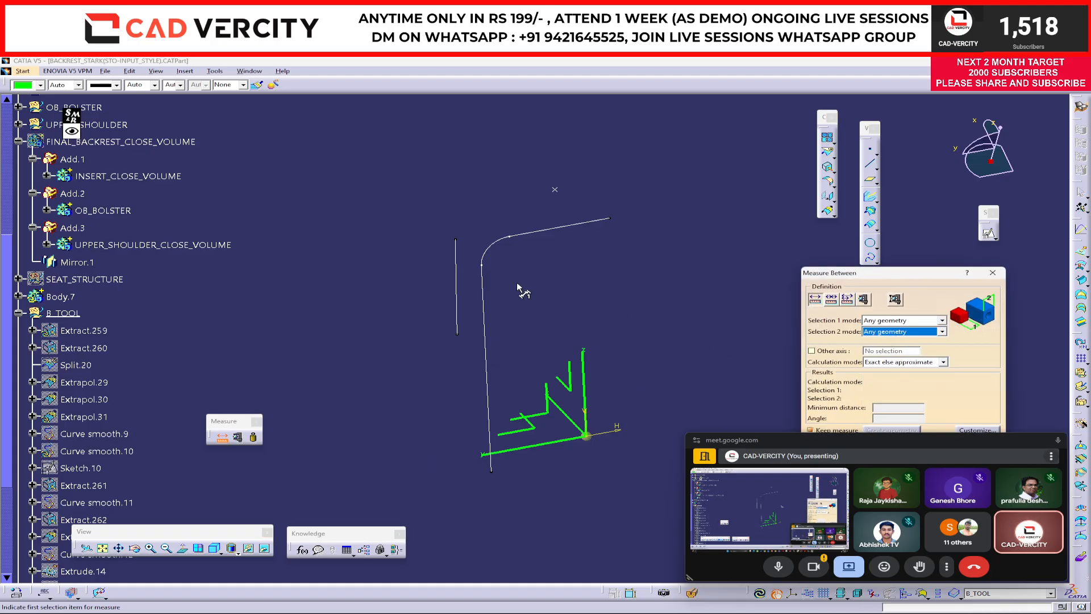
pyautogui.click(455, 284)
pyautogui.click(572, 380)
pyautogui.moveTo(935, 278); pyautogui.dragTo(783, 189)
pyautogui.doubleClick(749, 329)
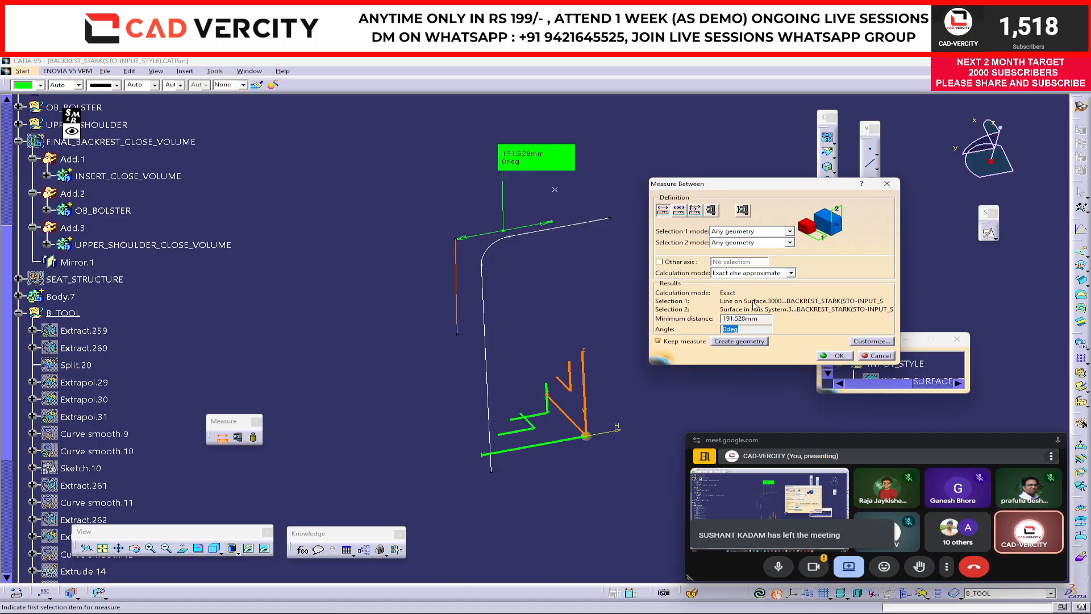
pyautogui.click(879, 357)
# Measure the distance and angle between the extracted side-tube edge and the axis system's Z axis
pyautogui.moveTo(599, 357); pyautogui.dragTo(475, 358, button='middle')
pyautogui.scroll(1, 475, 358)
pyautogui.click(222, 437)
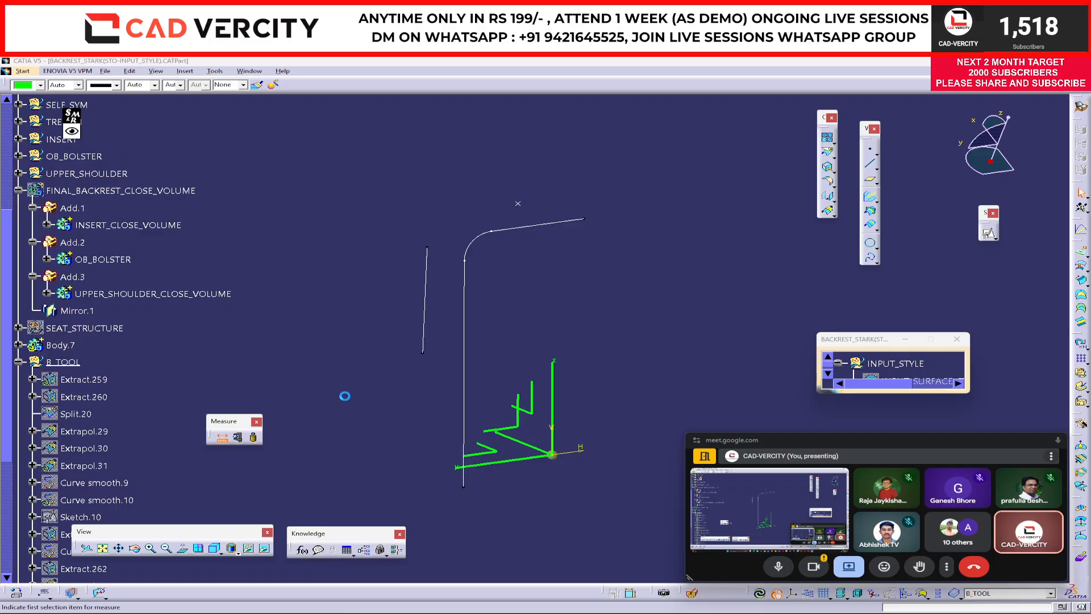
pyautogui.click(425, 279)
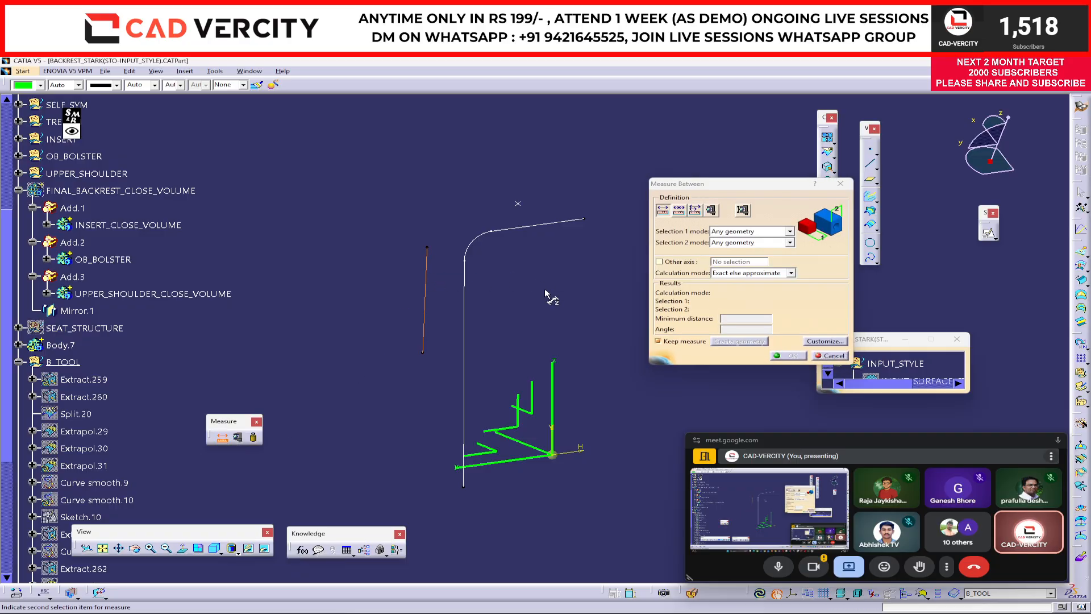
pyautogui.click(554, 394)
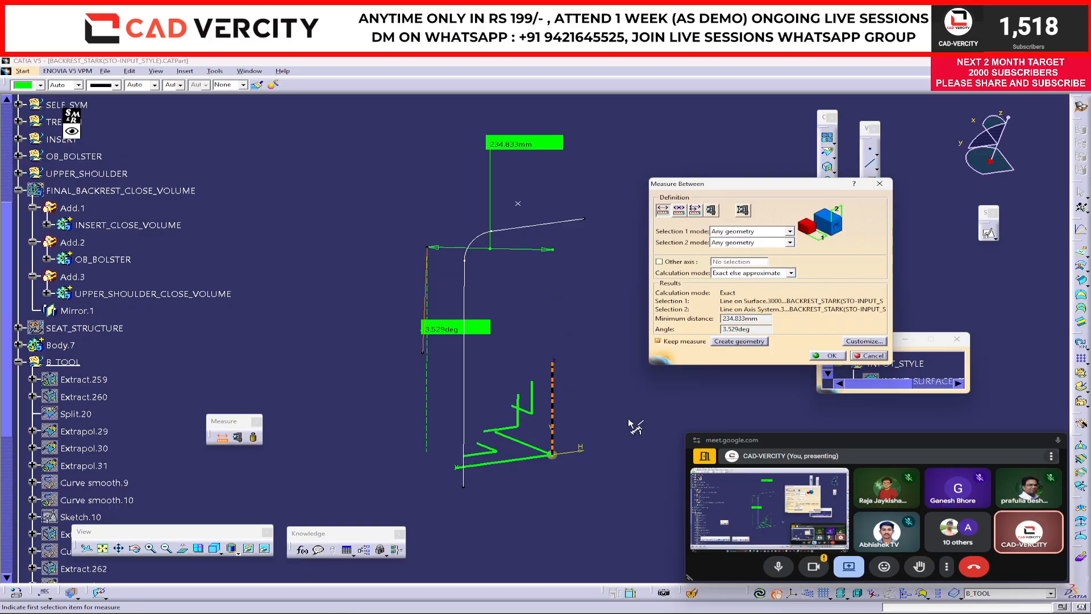
pyautogui.moveTo(756, 330); pyautogui.dragTo(625, 331)
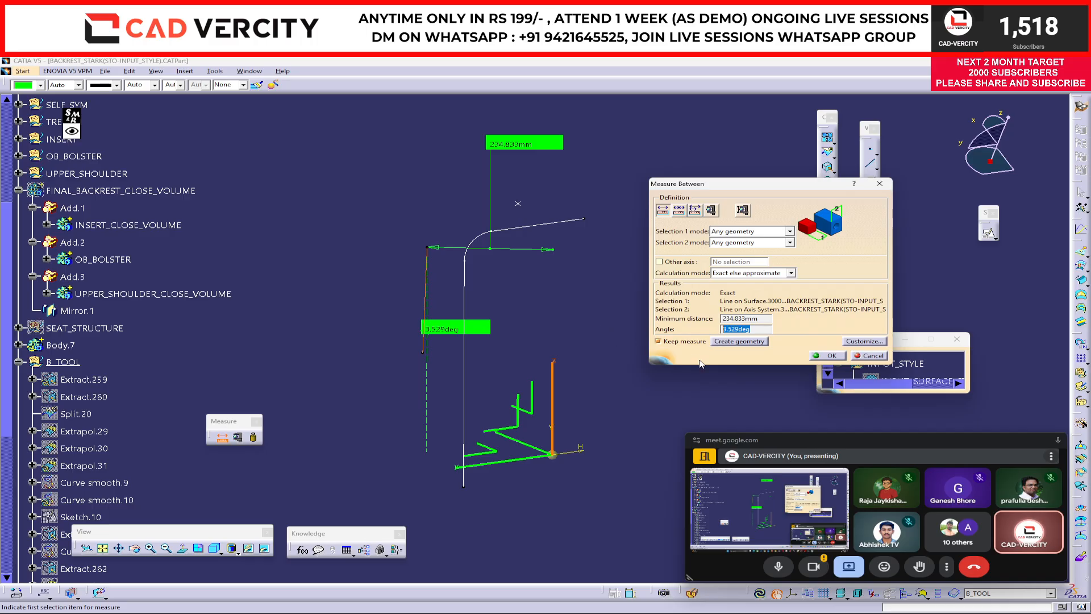
pyautogui.click(858, 356)
# Create a Standard axis system at Point.9 with its Z axis along Extract.263 and its Y axis along the existing system's Y axis
pyautogui.moveTo(611, 456); pyautogui.dragTo(574, 490, button='middle')
pyautogui.scroll(1, 646, 389)
pyautogui.click(793, 593)
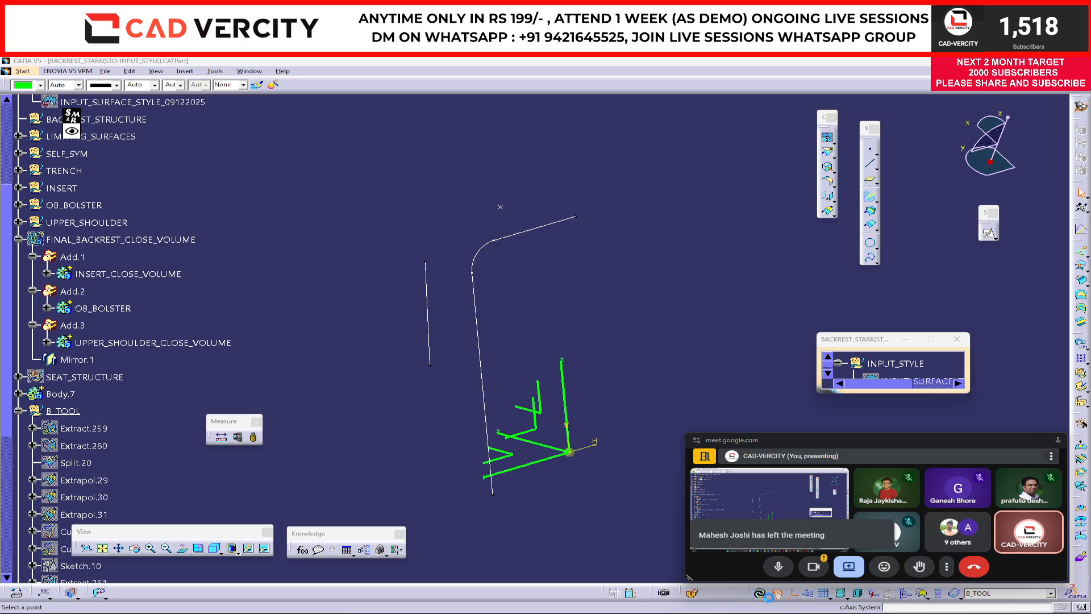
pyautogui.click(501, 207)
pyautogui.moveTo(860, 313); pyautogui.dragTo(788, 277)
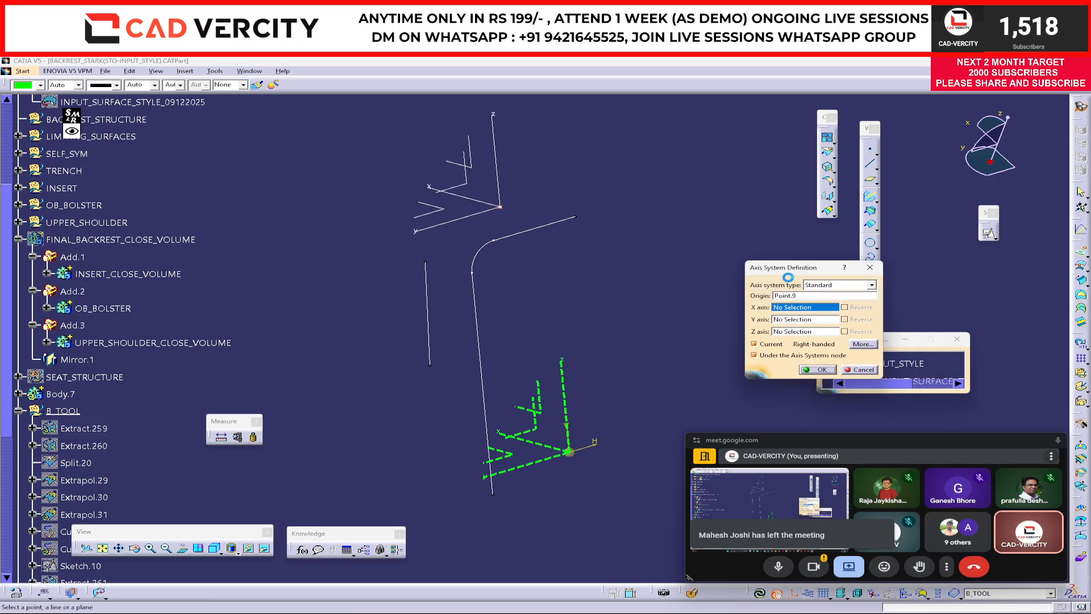
pyautogui.click(788, 332)
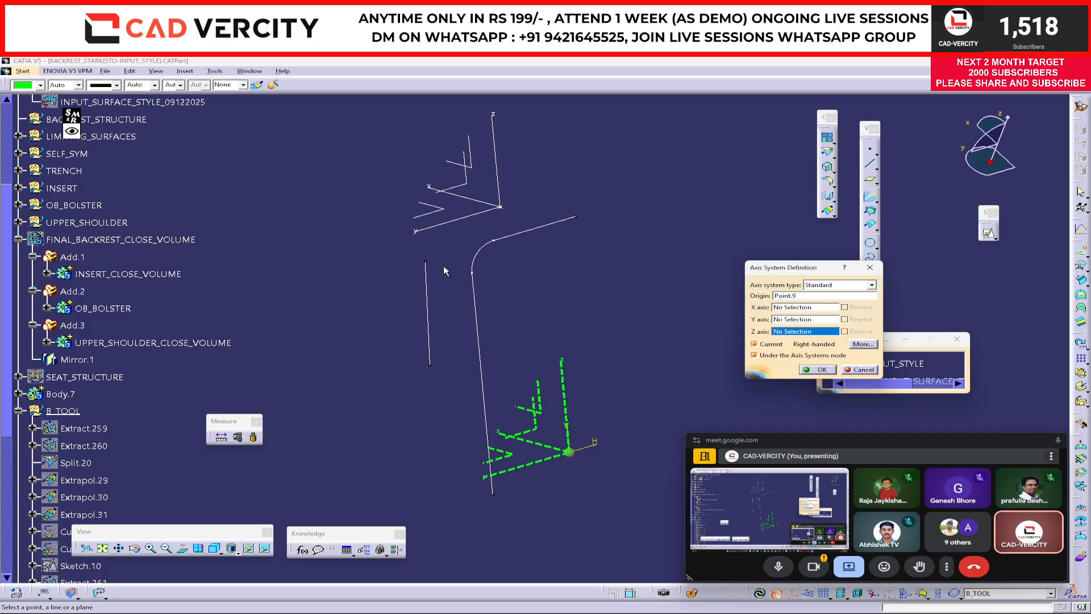
pyautogui.click(429, 279)
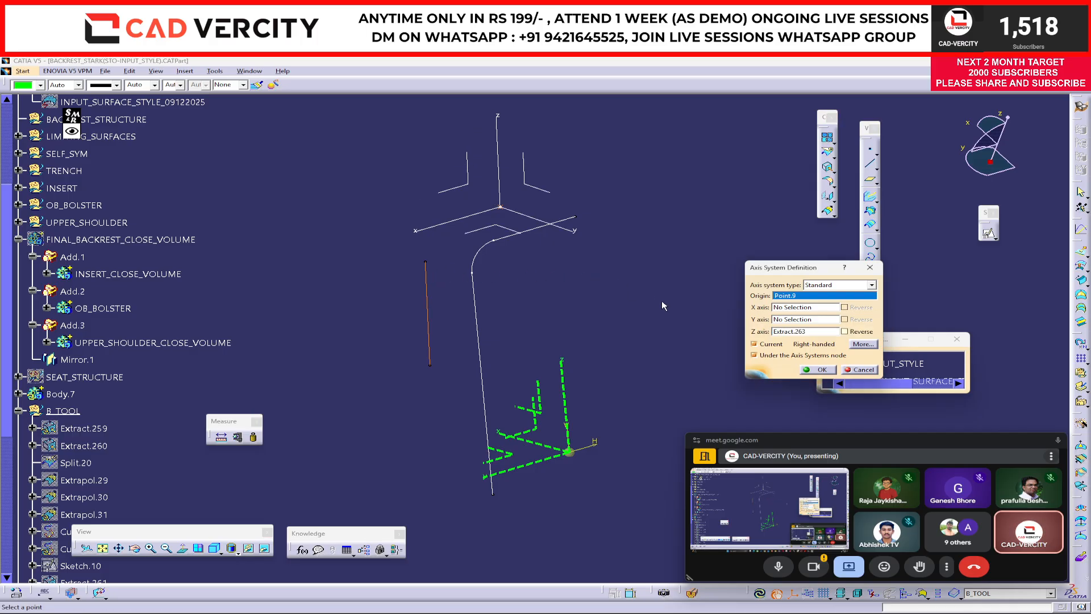
pyautogui.click(780, 319)
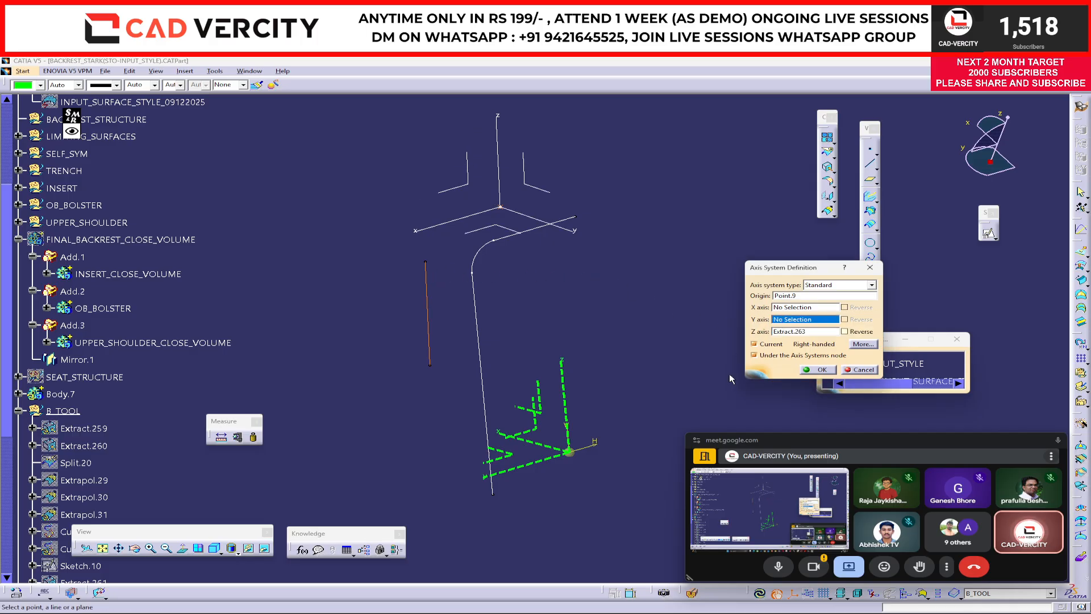
pyautogui.click(516, 471)
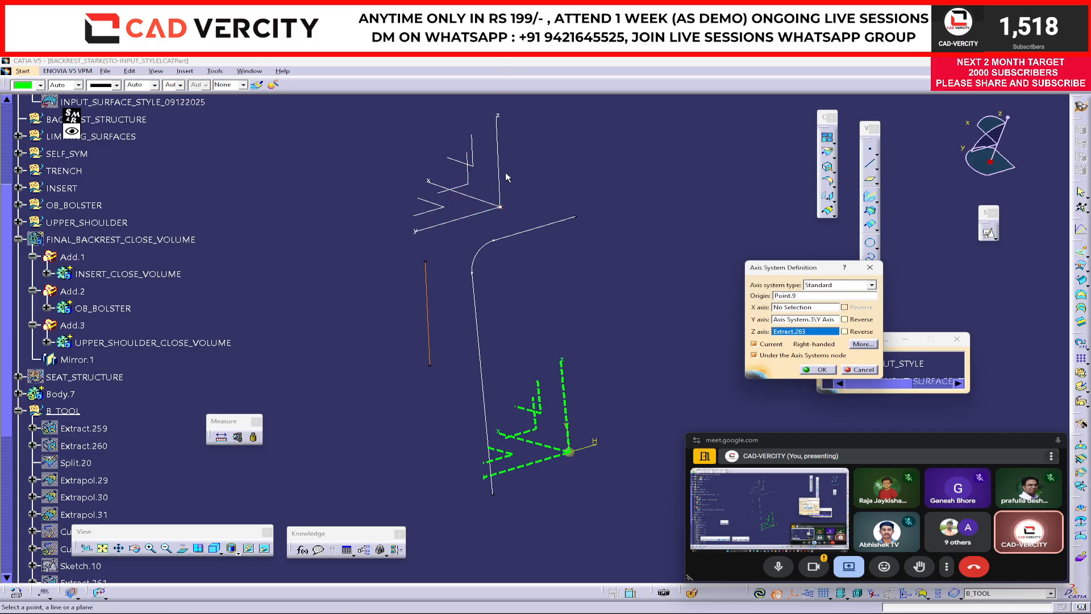
pyautogui.click(821, 370)
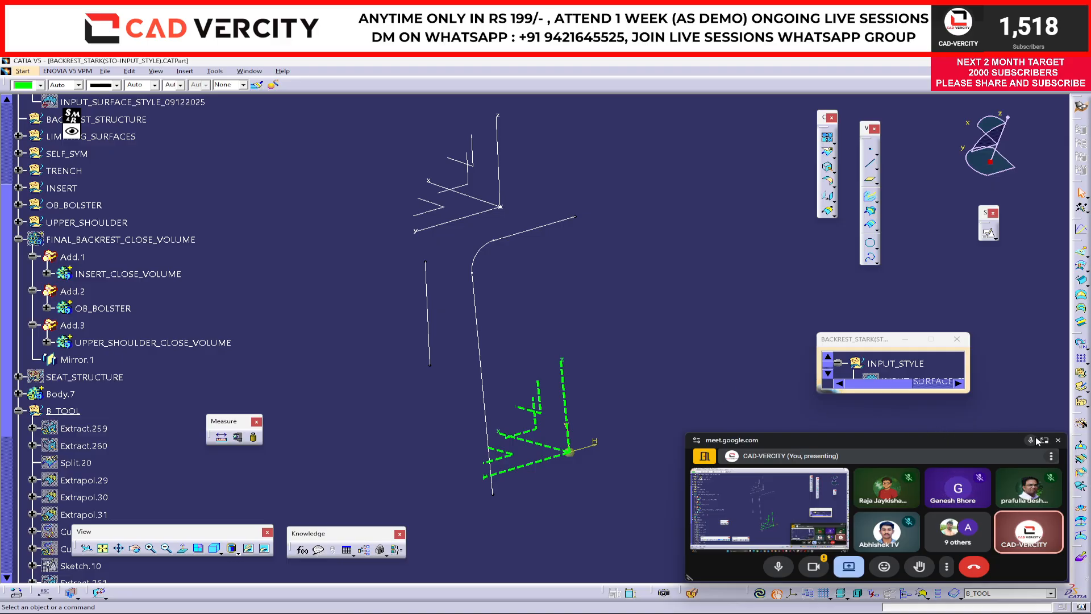
# Check the Google Meet participant list and the WhatsApp group chat, then return to CATIA
pyautogui.click(1043, 439)
pyautogui.scroll(-3, 964, 394)
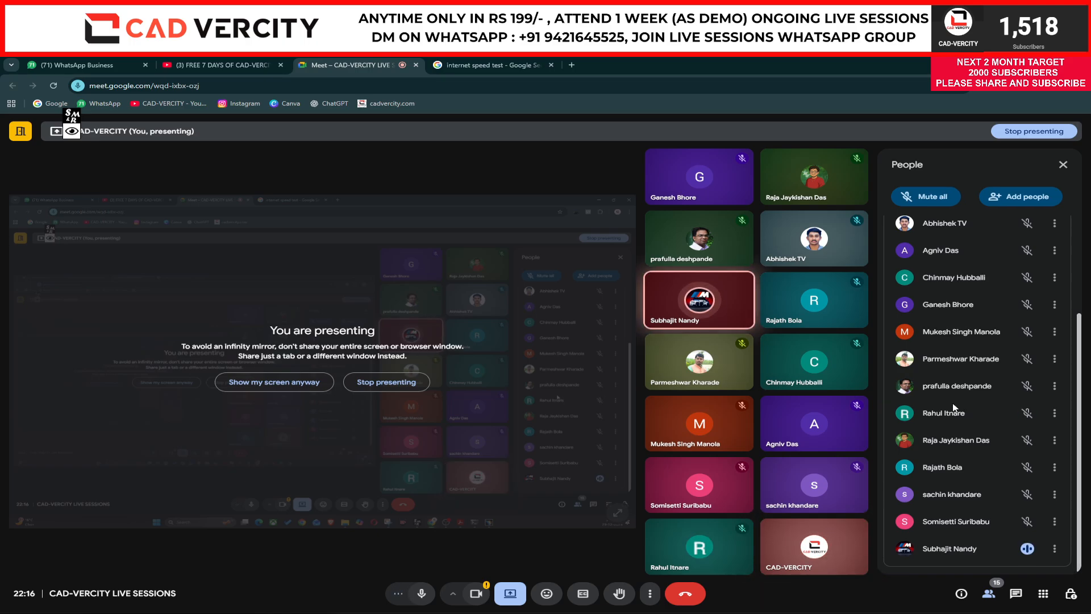
pyautogui.click(116, 62)
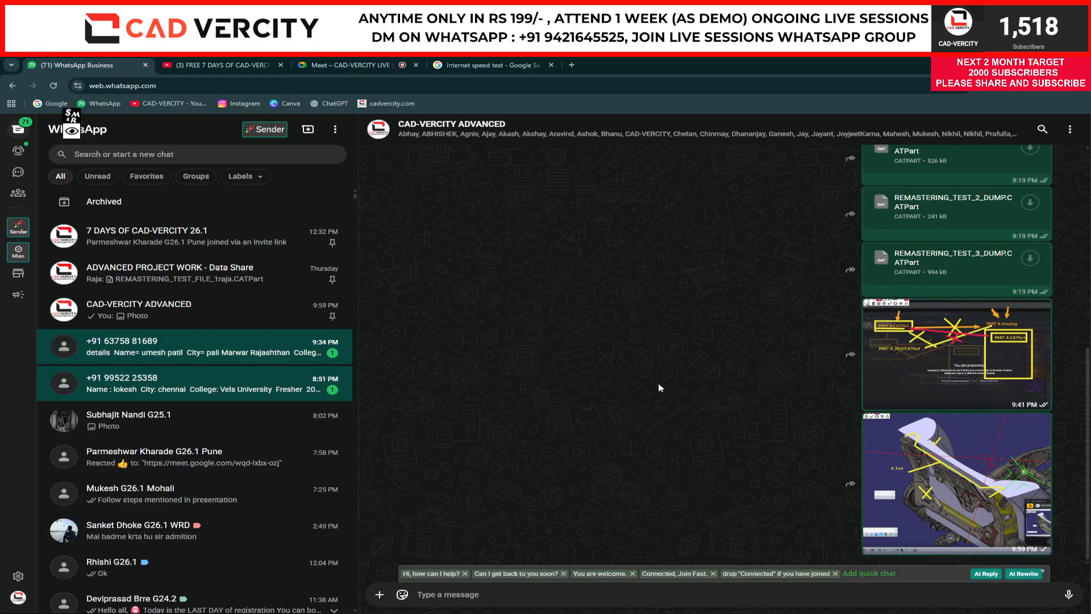
pyautogui.hotkey('alt', 'Tab')
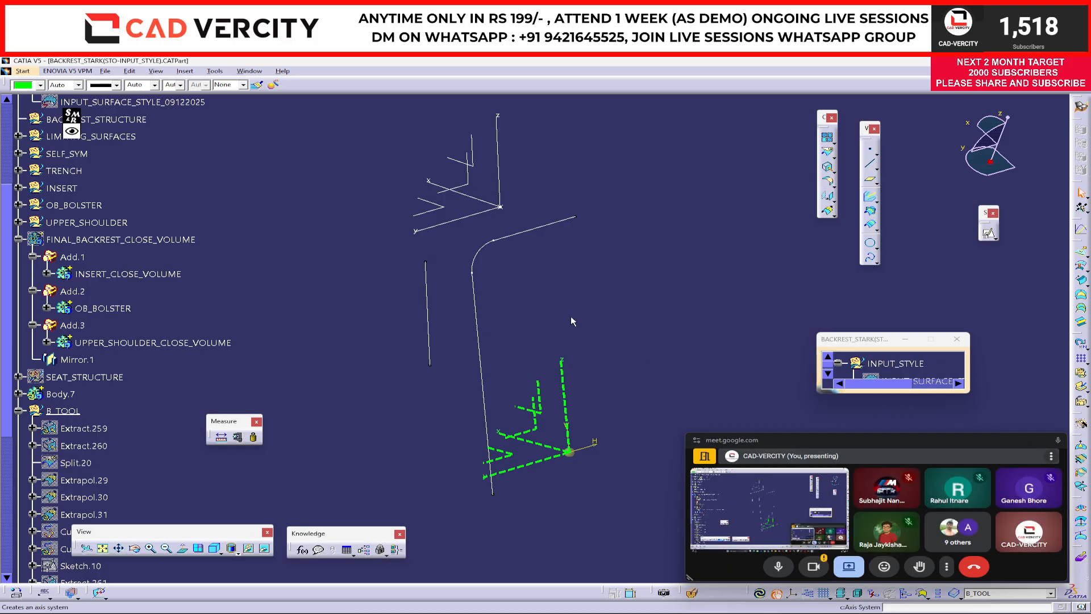
# Show SEAT_STRUCTURE again and inspect it together with the new axis system from several angles
pyautogui.moveTo(581, 341); pyautogui.dragTo(599, 382, button='middle')
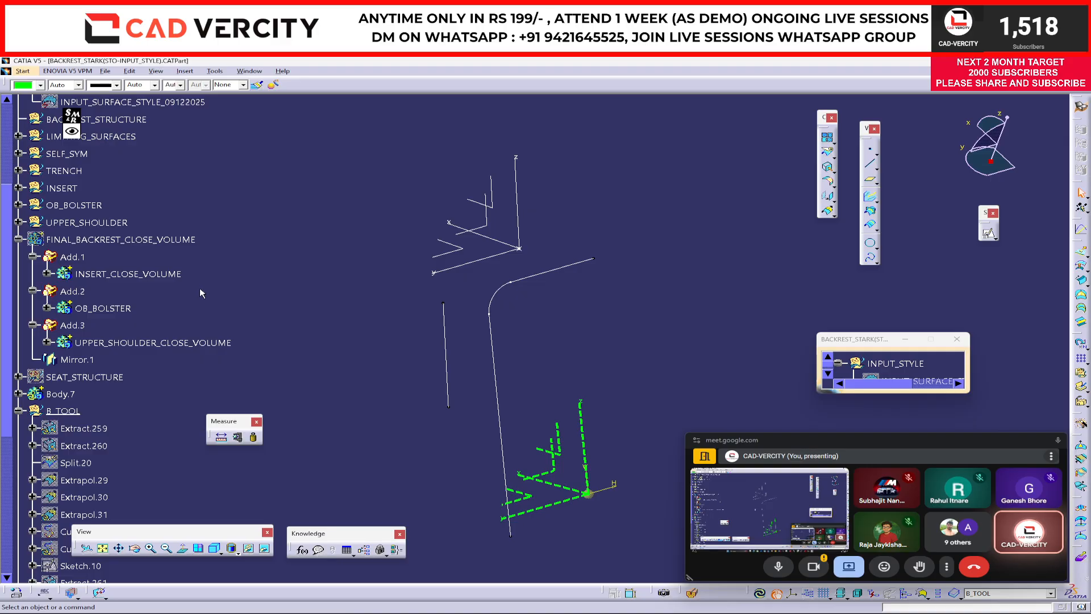
pyautogui.click(106, 378)
pyautogui.hotkey('ctrl', 'h')
pyautogui.moveTo(606, 267); pyautogui.dragTo(569, 483, button='middle')
pyautogui.scroll(1, 570, 483)
pyautogui.moveTo(614, 337); pyautogui.dragTo(382, 254, button='middle')
pyautogui.moveTo(543, 284); pyautogui.dragTo(511, 396, button='middle')
pyautogui.scroll(1, 555, 331)
# Create a positioned sketch on the XY plane of Axis System.4 with the V direction reversed
pyautogui.scroll(-6, 509, 393)
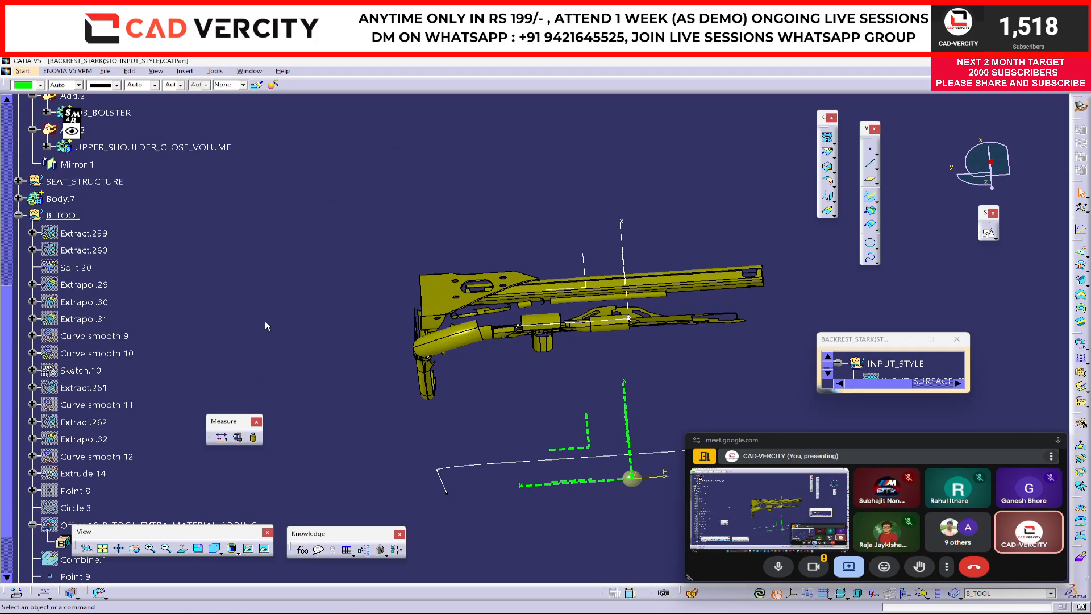
pyautogui.scroll(-2, 245, 309)
pyautogui.click(989, 233)
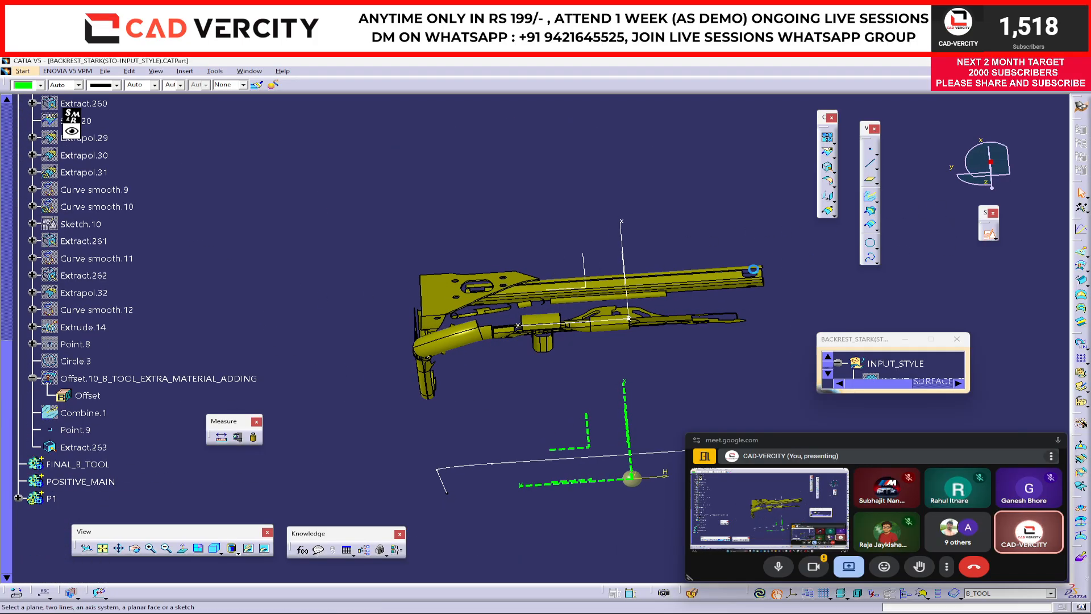
pyautogui.click(585, 268)
pyautogui.moveTo(522, 393)
pyautogui.mouseDown(button='middle')
pyautogui.moveTo(527, 363)
pyautogui.moveTo(515, 376)
pyautogui.mouseUp(button='middle')
pyautogui.click(316, 506)
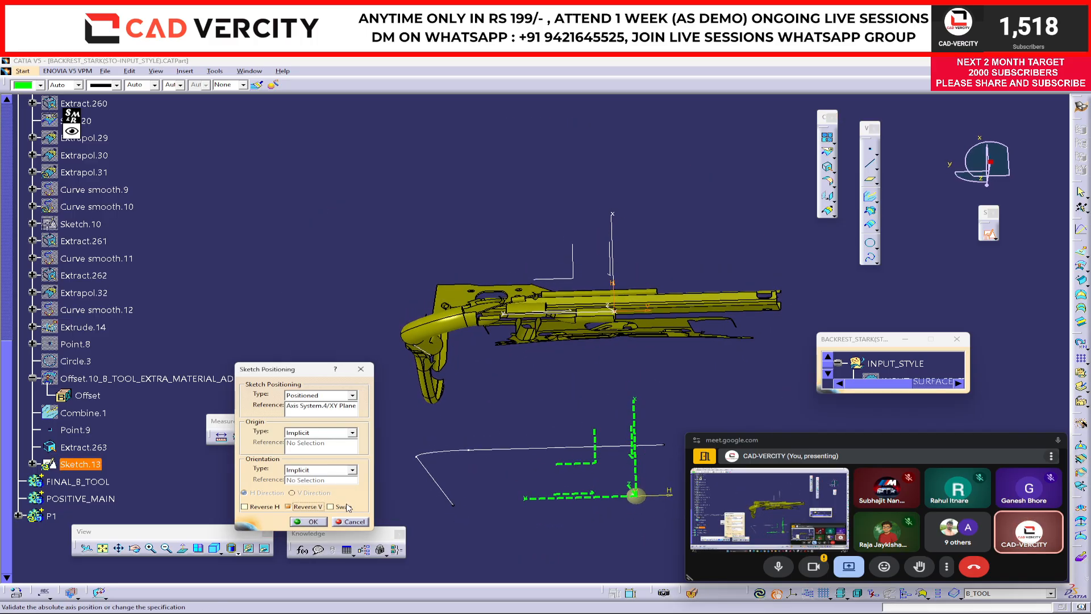
pyautogui.click(313, 522)
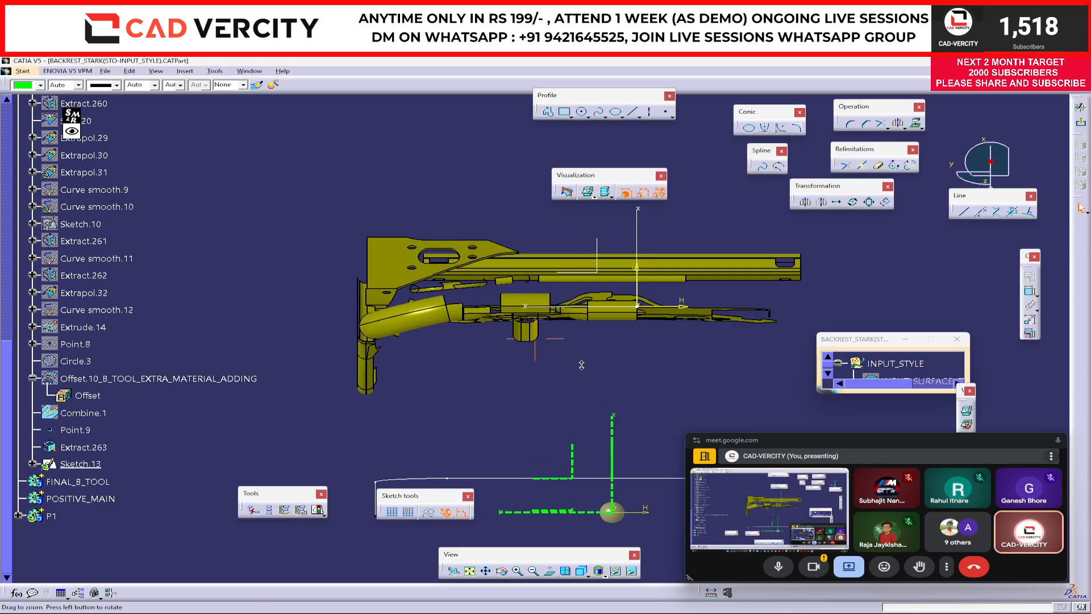
# Project the rounded end edge of the bent side tube into the sketch and dim the 3D background
pyautogui.keyDown('ctrl'); pyautogui.moveTo(577, 369); pyautogui.dragTo(577, 341, button='middle'); pyautogui.keyUp('ctrl')
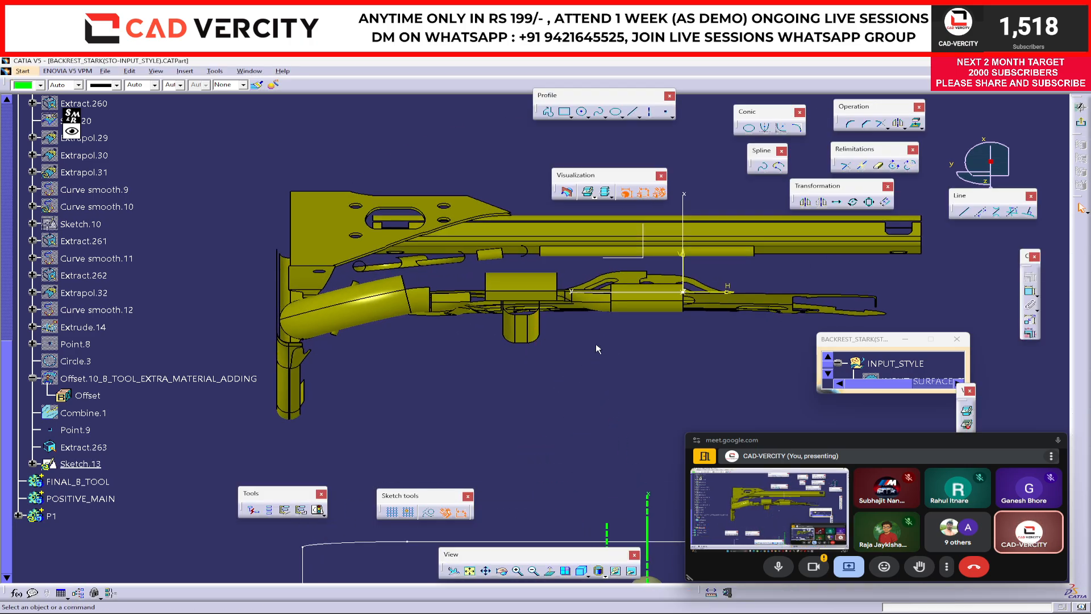
pyautogui.click(300, 341)
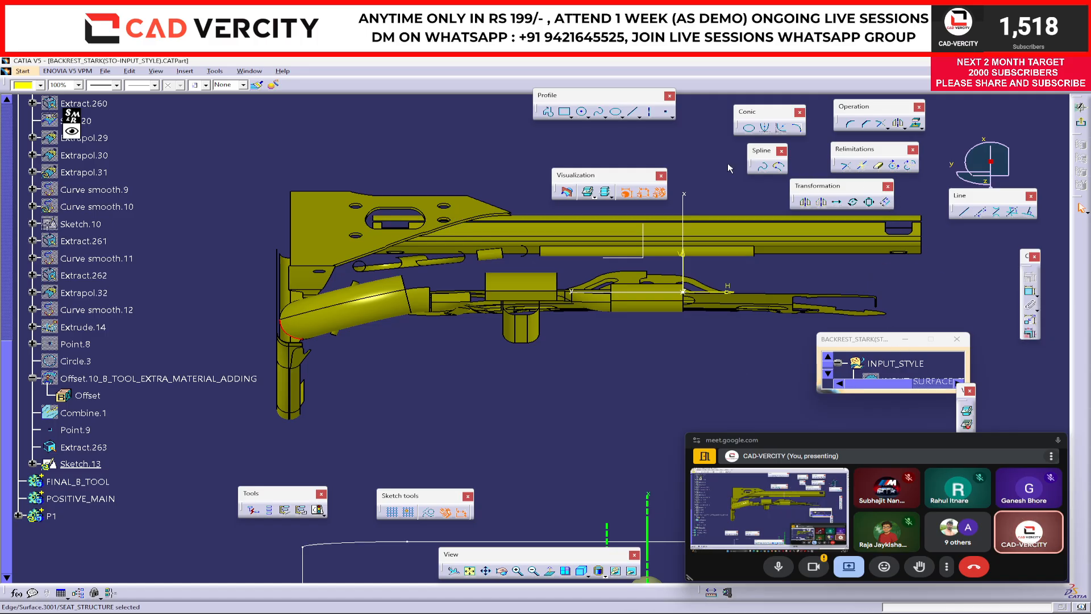
pyautogui.click(915, 124)
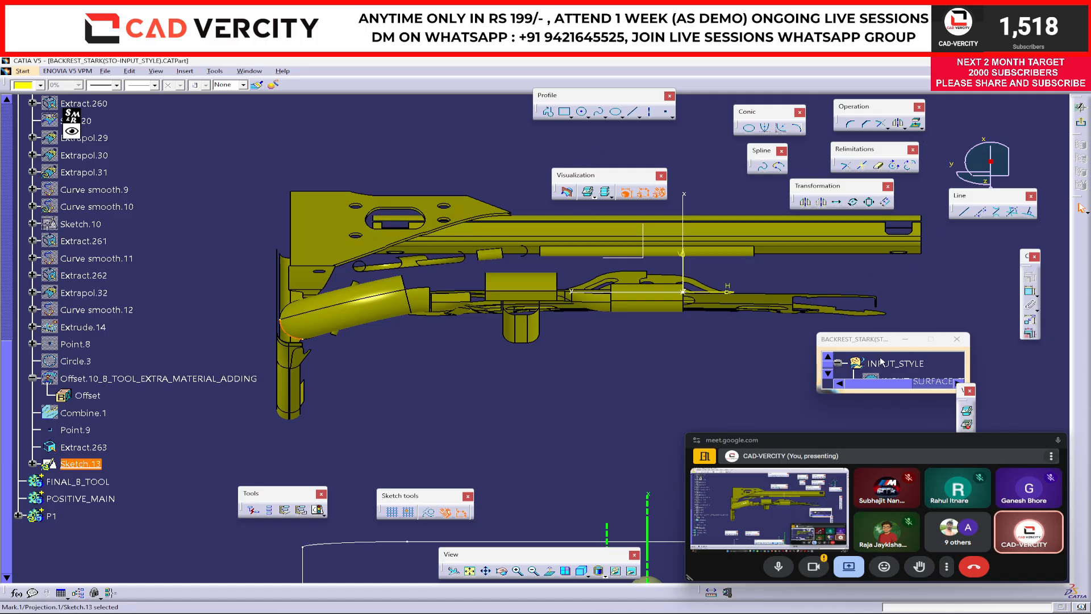
pyautogui.click(970, 427)
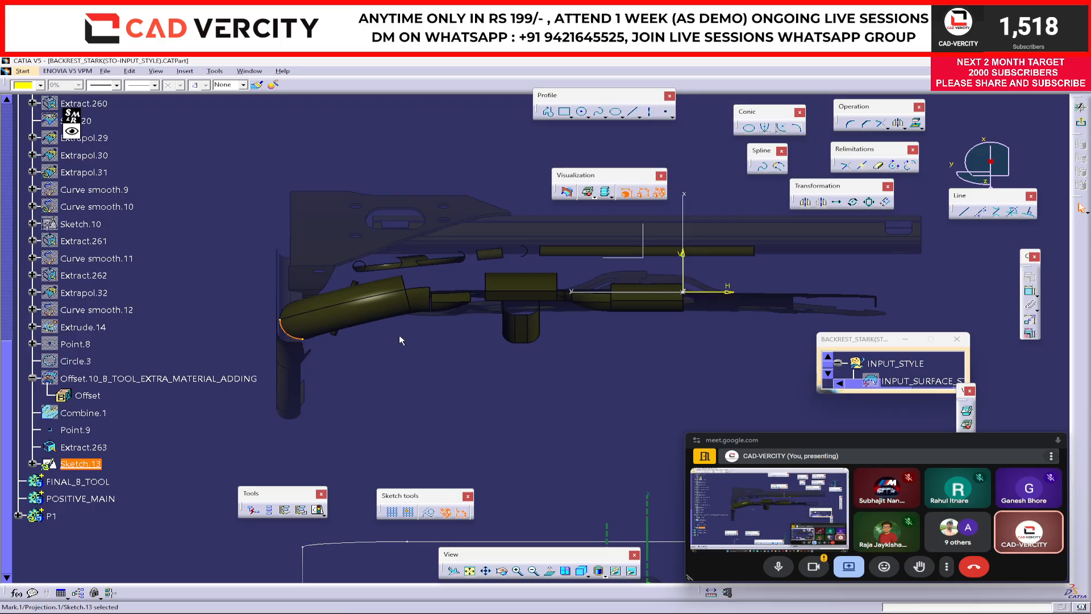
# Isolate the projected tube-end arc, make it construction geometry and fix it in place
pyautogui.rightClick(294, 338)
pyautogui.moveTo(382, 486)
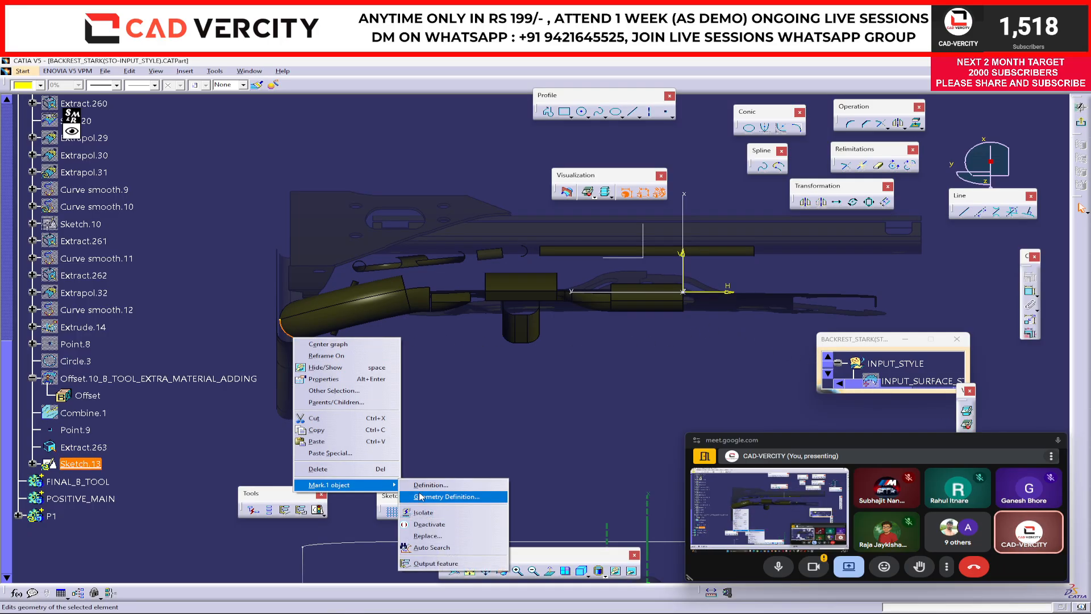
pyautogui.click(446, 515)
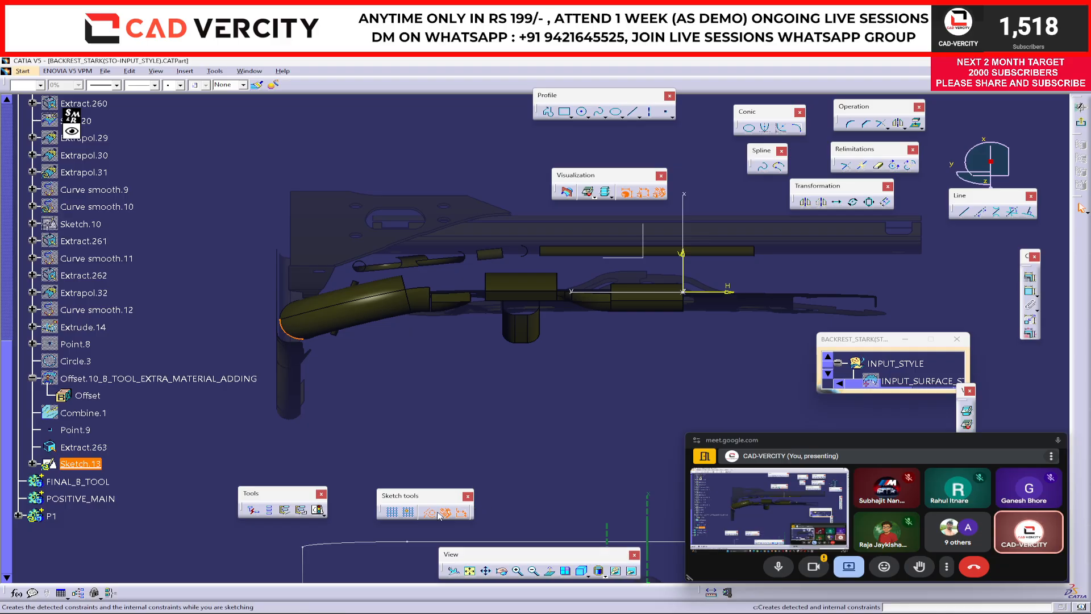
pyautogui.rightClick(287, 341)
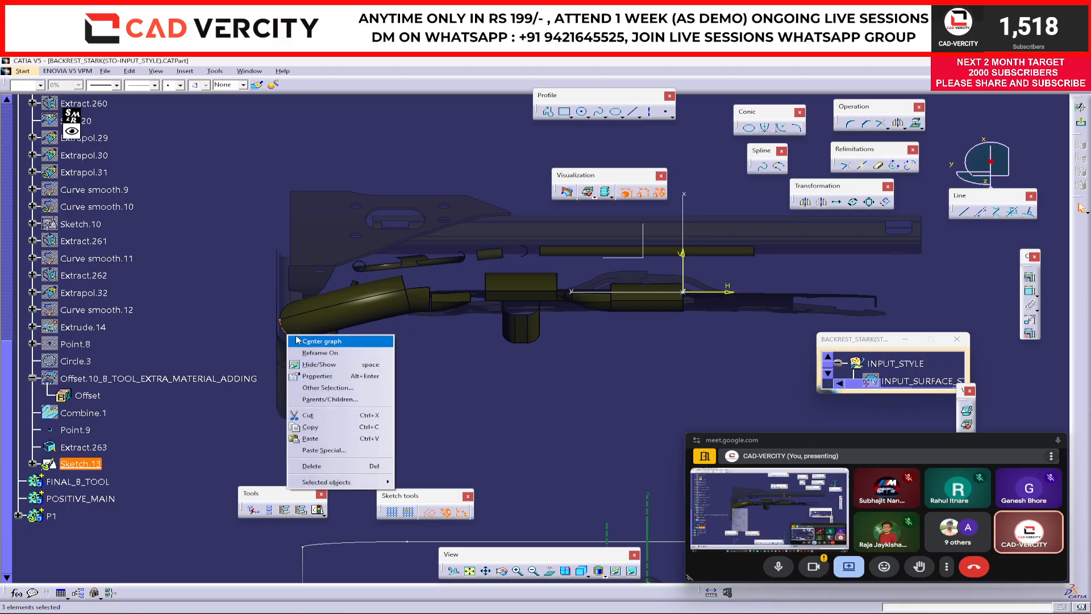
pyautogui.moveTo(341, 468)
pyautogui.click(415, 483)
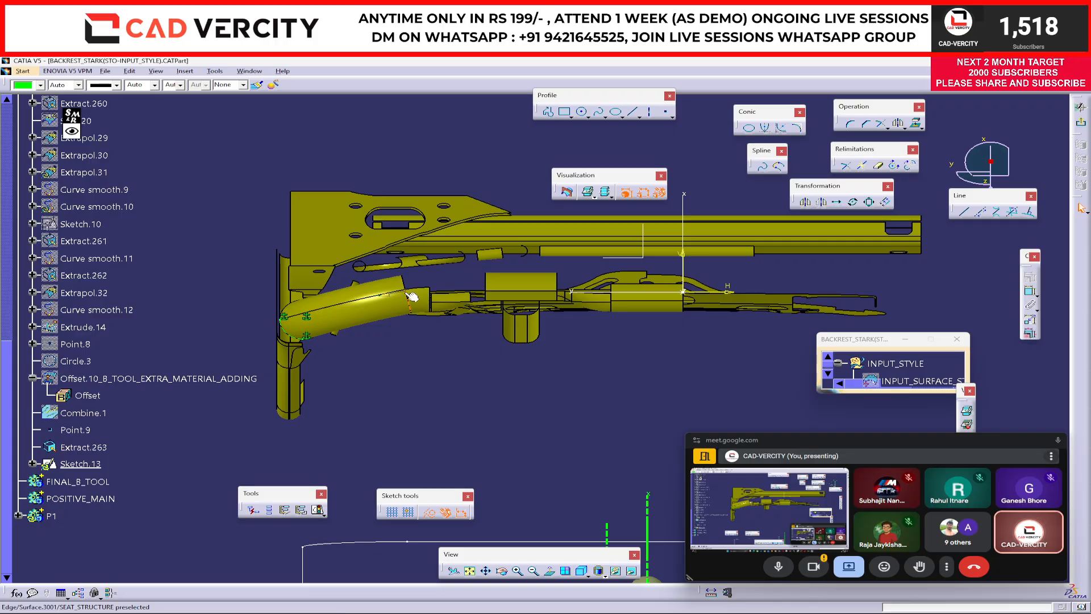
# Draw a line from the fixed arc's centre up along the sloping side tube and set it as a standard element
pyautogui.moveTo(411, 298); pyautogui.dragTo(429, 276, button='middle')
pyautogui.moveTo(443, 314); pyautogui.dragTo(541, 597, button='middle')
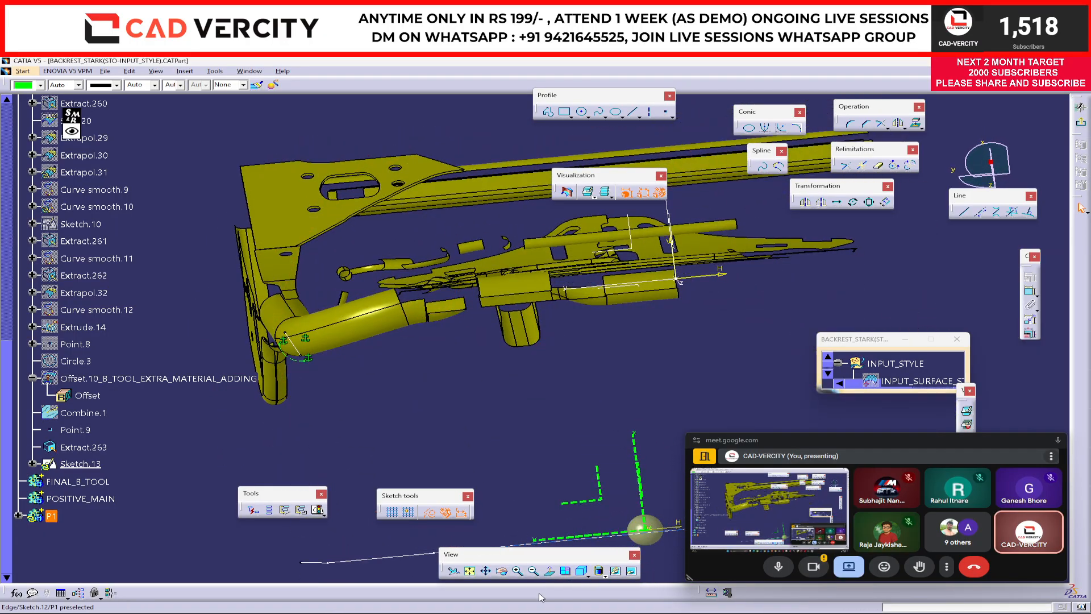
pyautogui.click(550, 571)
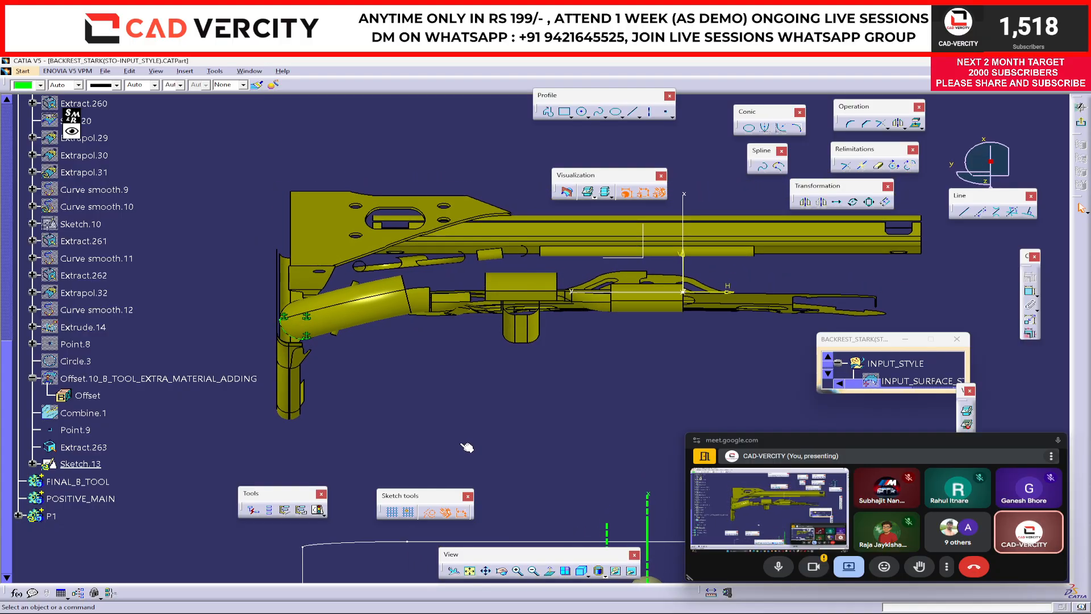
pyautogui.click(885, 389)
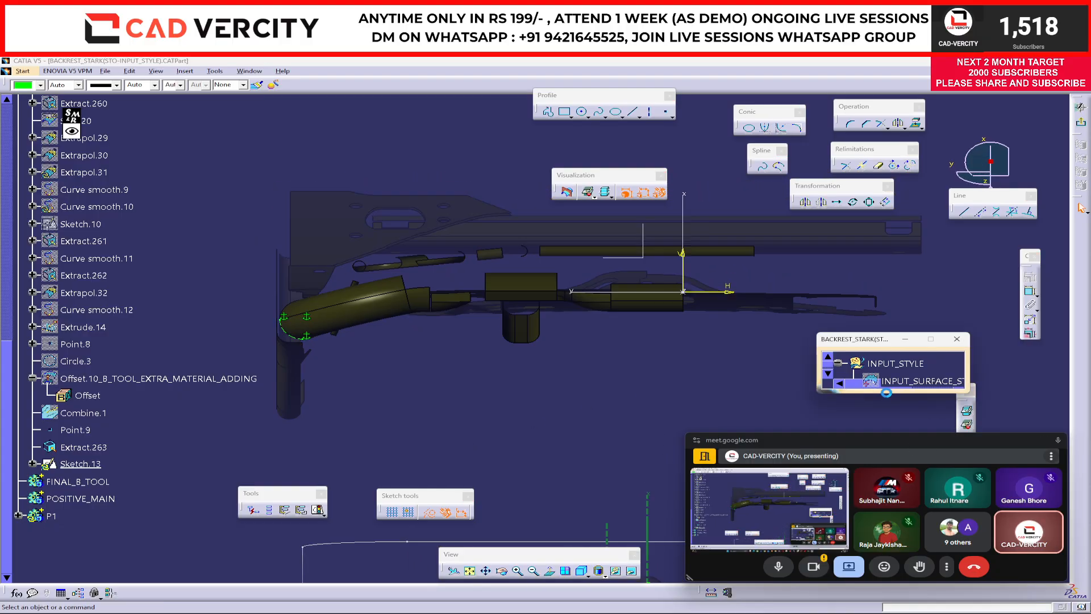
pyautogui.click(965, 211)
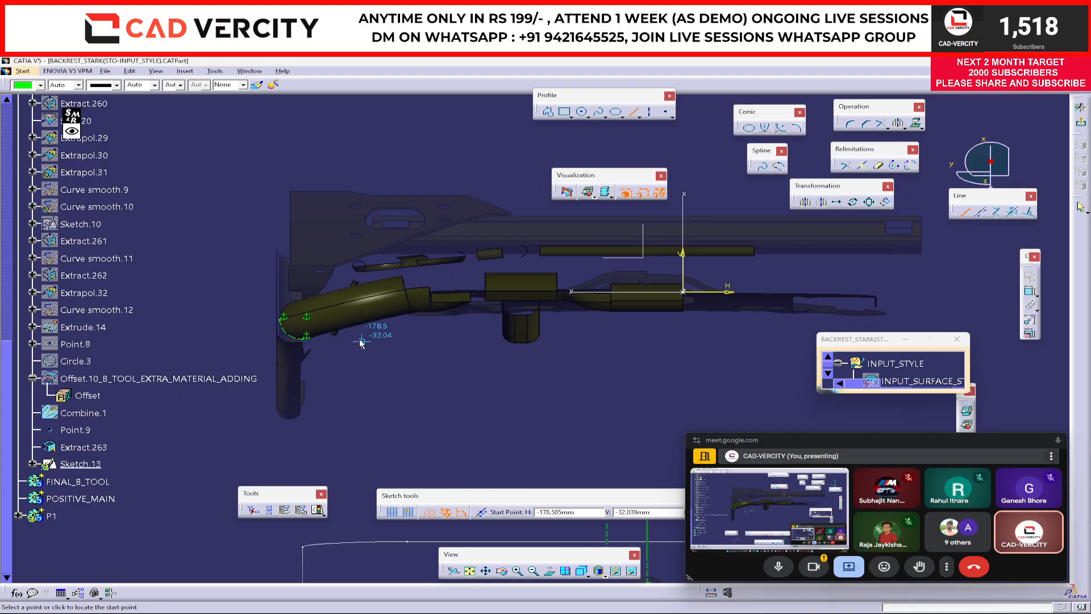
pyautogui.rightClick(292, 336)
pyautogui.press('Escape')
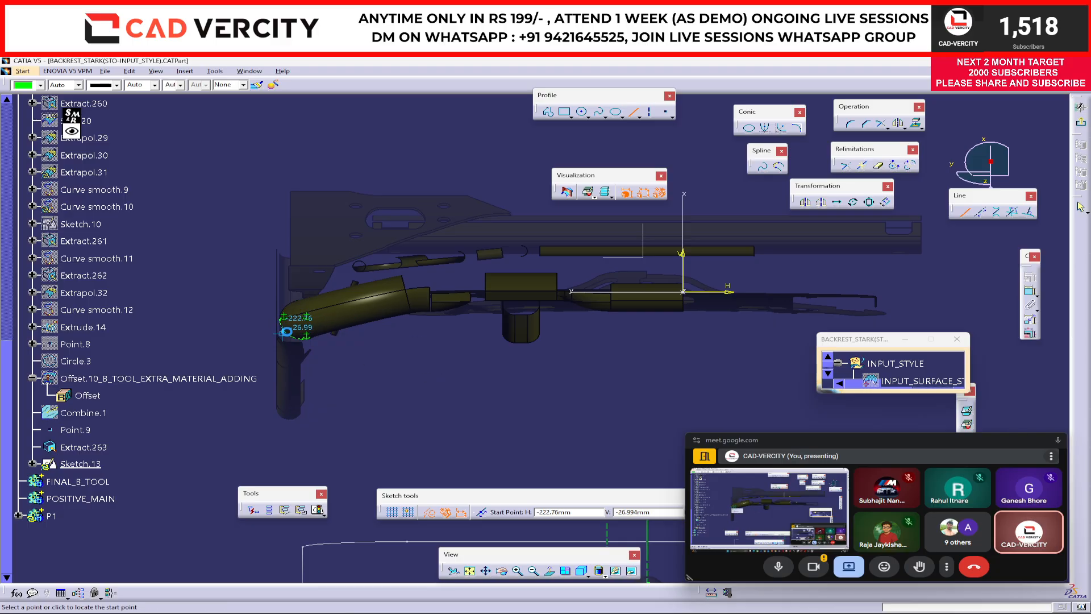
pyautogui.rightClick(283, 335)
pyautogui.click(319, 389)
pyautogui.click(285, 328)
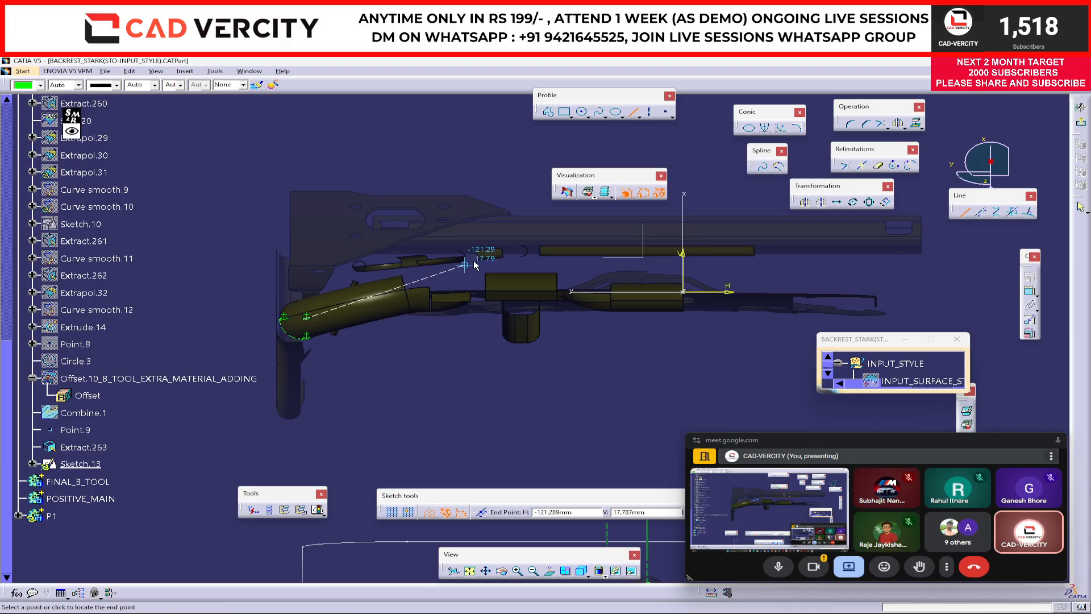
pyautogui.click(587, 249)
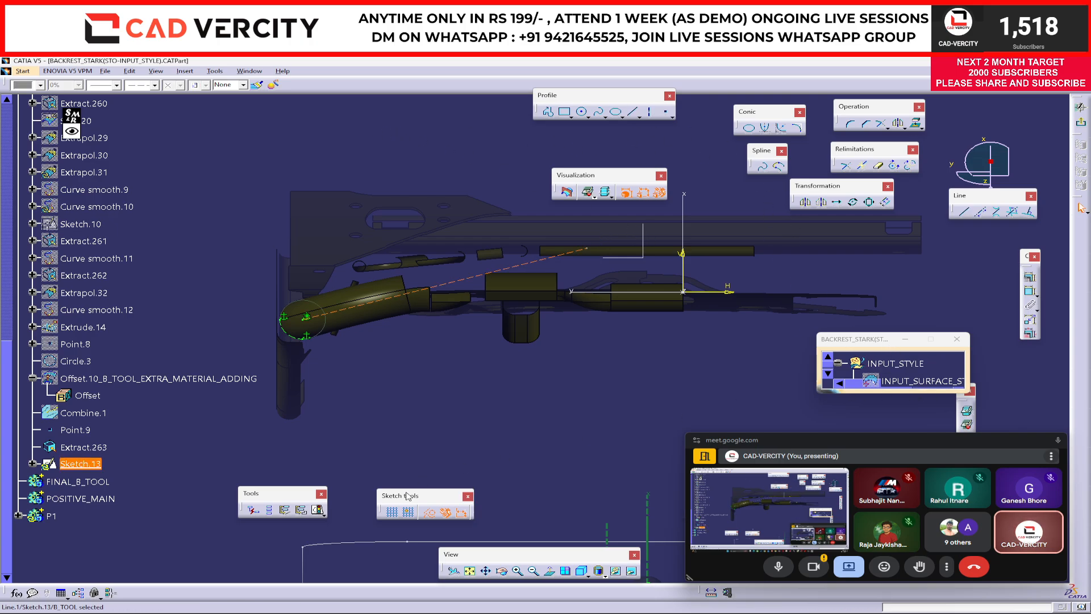
pyautogui.click(498, 385)
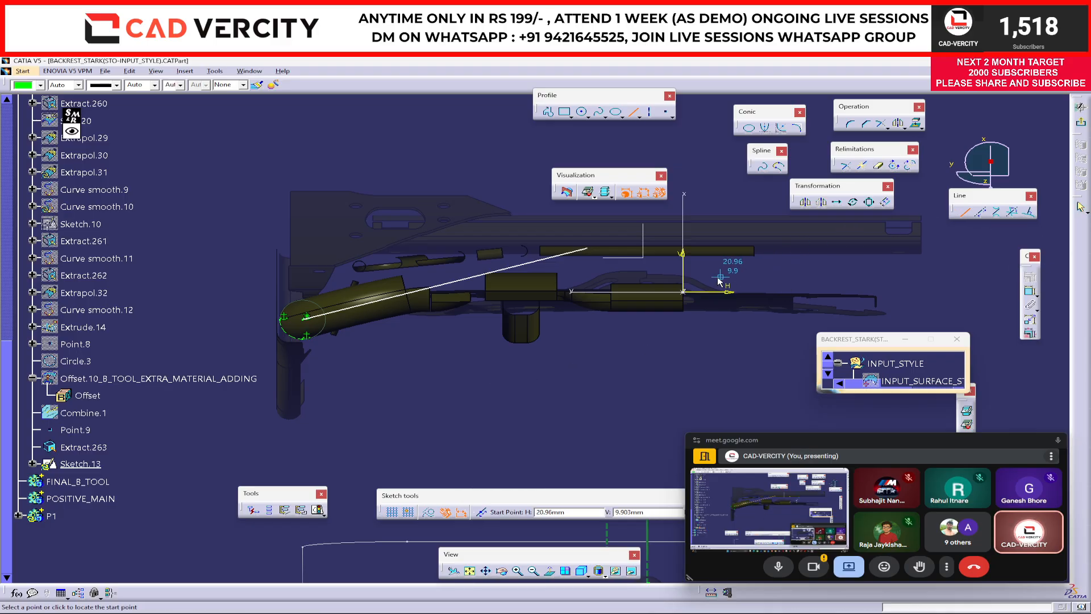
# Draw a line about 270 mm long from the sketch origin along the H axis and trim it against the sloping line
pyautogui.click(684, 293)
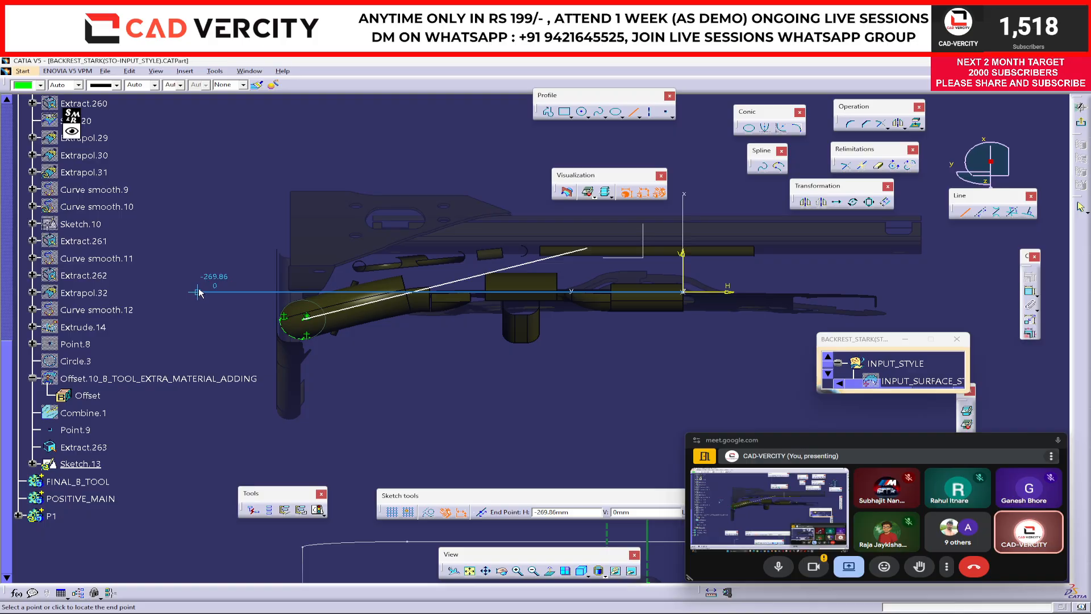
pyautogui.click(198, 292)
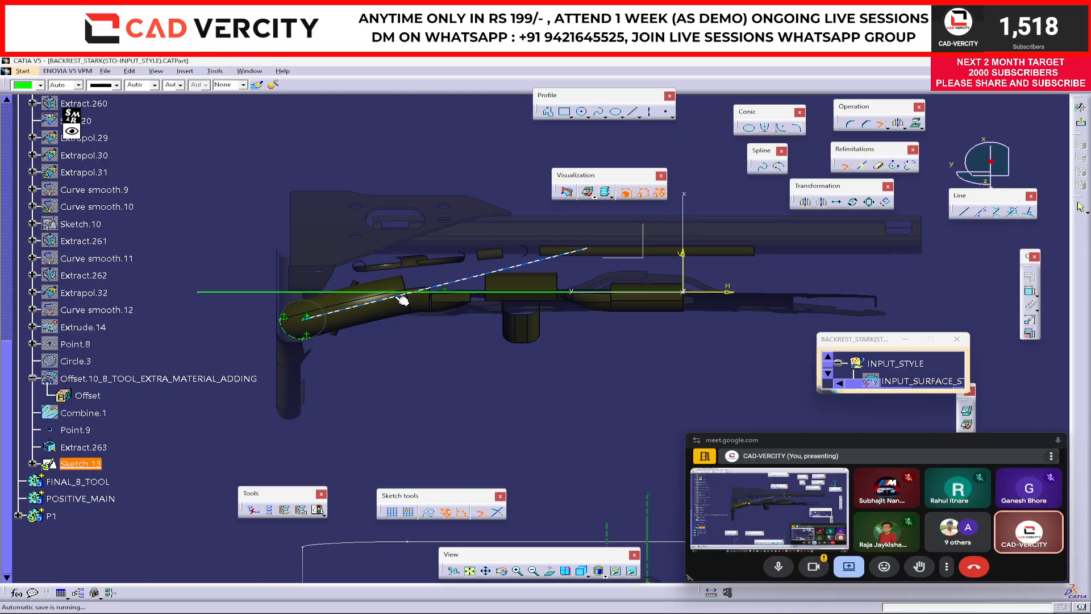
pyautogui.click(431, 296)
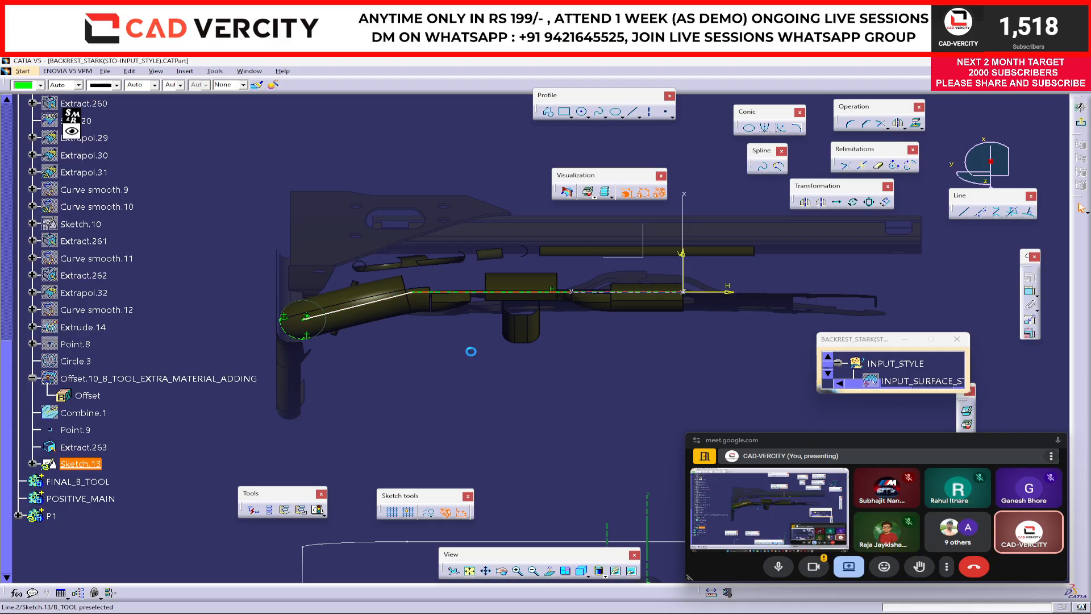
pyautogui.scroll(1, 508, 363)
pyautogui.moveTo(508, 362)
pyautogui.keyDown('ctrl'); pyautogui.mouseDown(button='middle')
pyautogui.moveTo(450, 328)
pyautogui.moveTo(574, 335)
pyautogui.mouseUp(button='middle'); pyautogui.keyUp('ctrl')
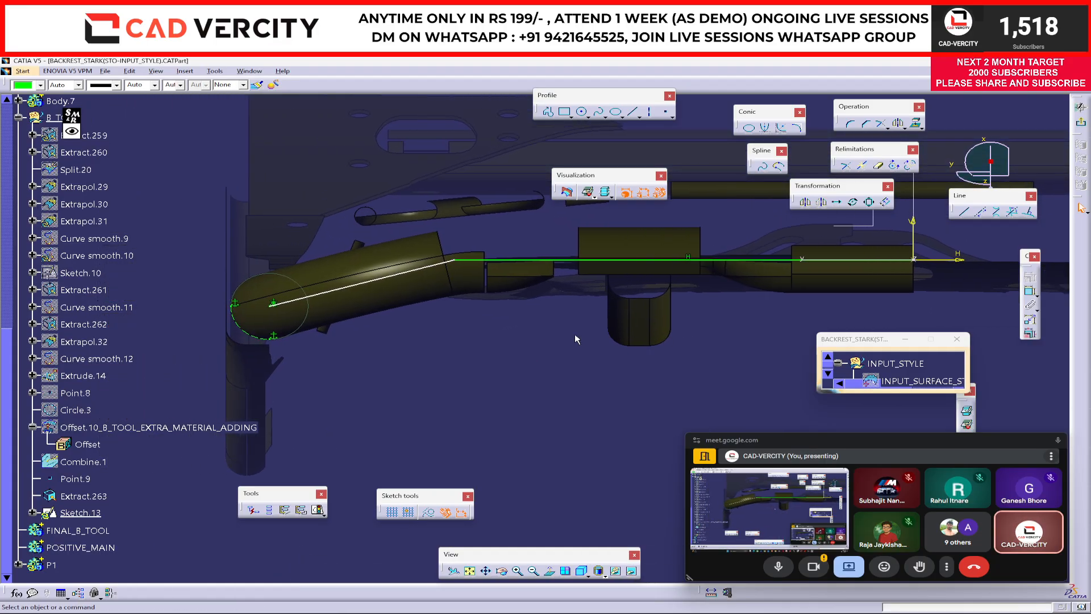
# Extend the sloping line's lower end outward past the rounded end of the side tube
pyautogui.click(846, 166)
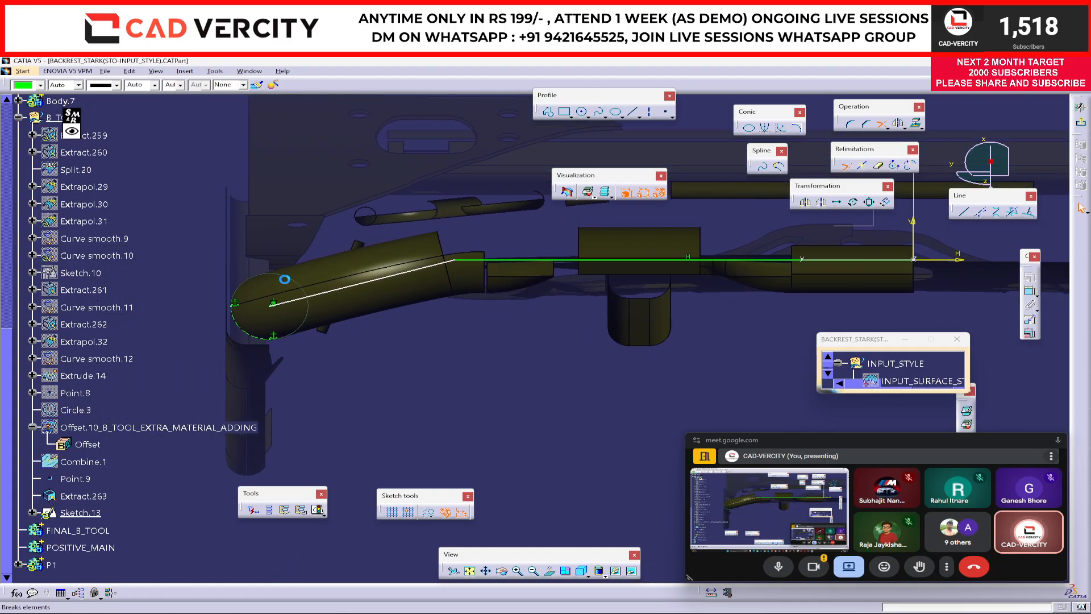
pyautogui.click(136, 370)
pyautogui.scroll(1, 489, 368)
pyautogui.keyDown('ctrl'); pyautogui.moveTo(489, 368); pyautogui.dragTo(586, 370, button='middle'); pyautogui.keyUp('ctrl')
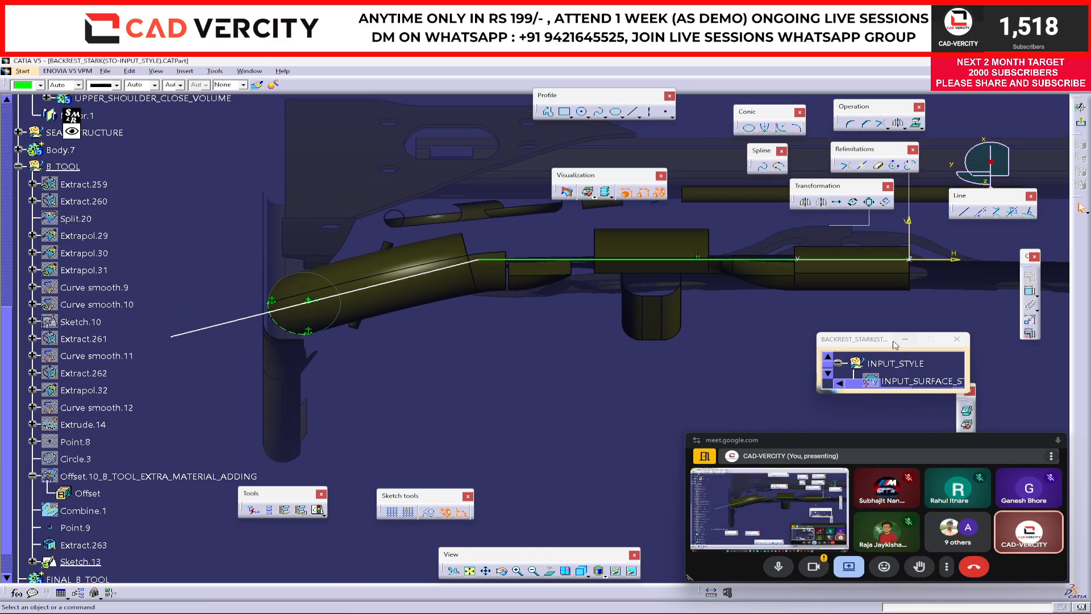
# Try to project the silhouette edges of the sloping side-tube surface onto the sketch plane
pyautogui.click(968, 409)
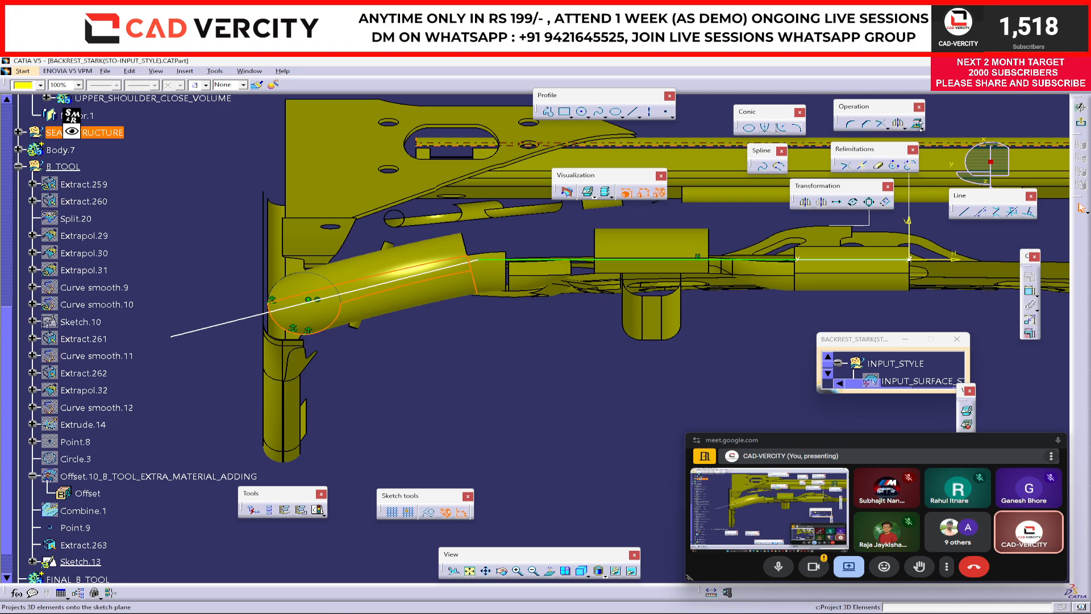
pyautogui.click(921, 126)
pyautogui.click(968, 140)
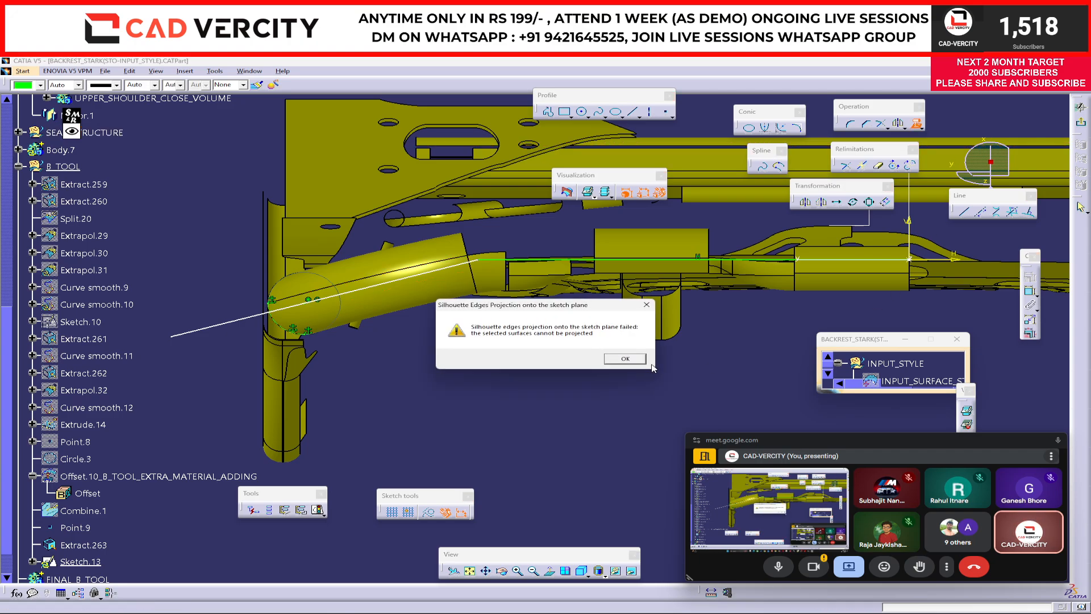
pyautogui.click(625, 359)
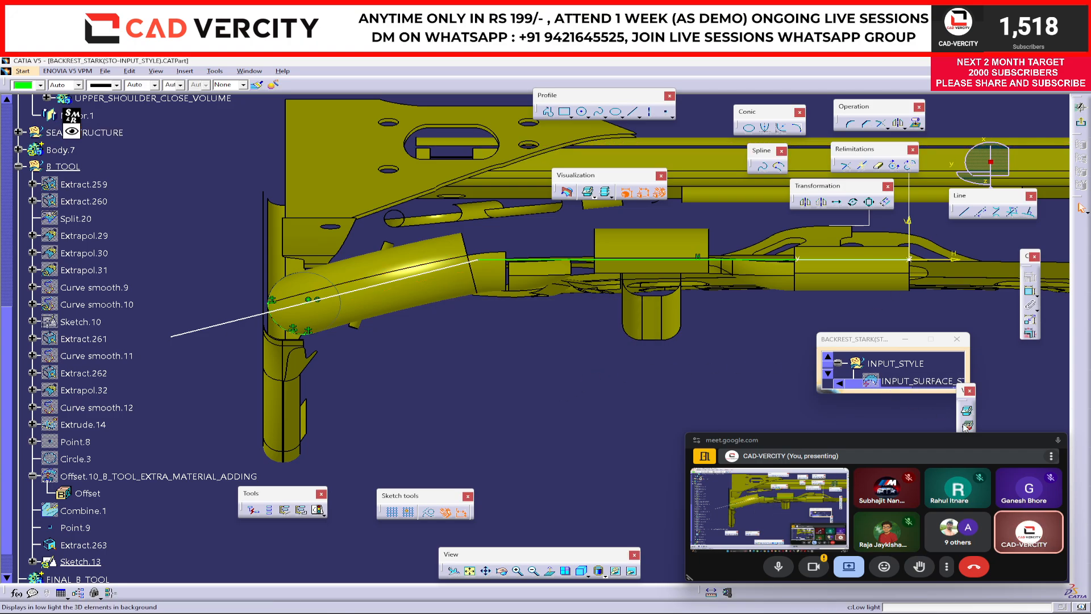
# Shift the meeting point of the sloping and horizontal lines slightly along the tube and exit the sketch
pyautogui.click(481, 261)
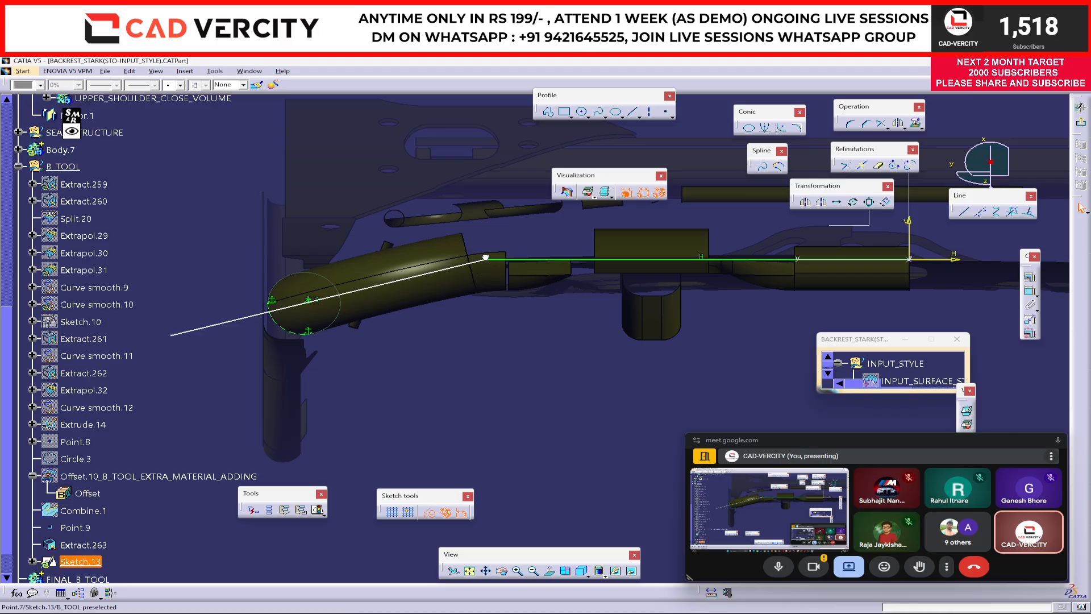
pyautogui.click(584, 354)
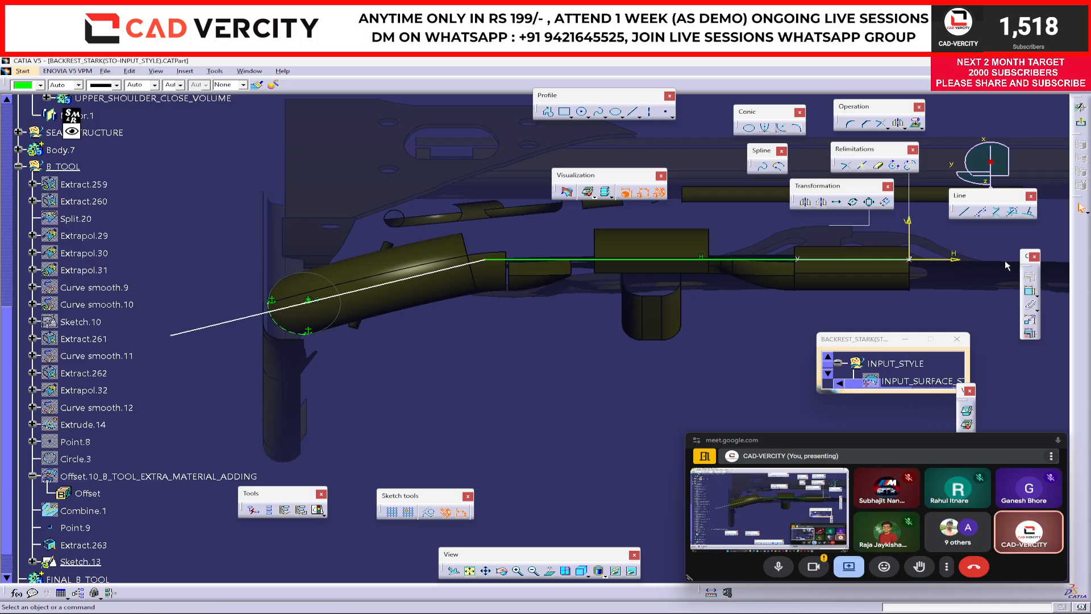
pyautogui.click(1081, 122)
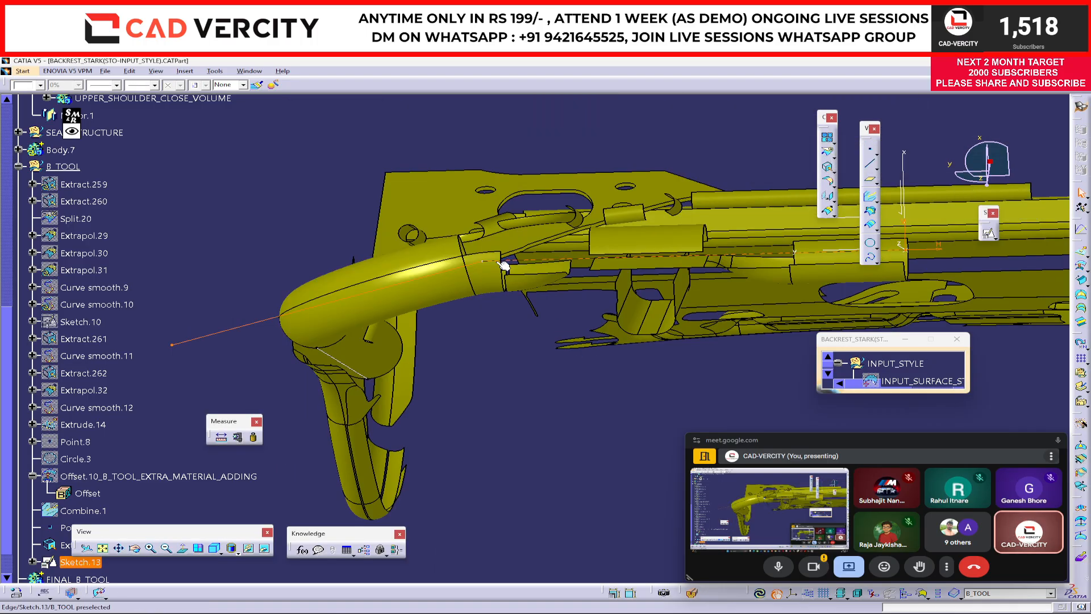
# Reopen Sketch.13 and round the corner between the sloping and horizontal lines with a radius of about 103 mm
pyautogui.doubleClick(504, 266)
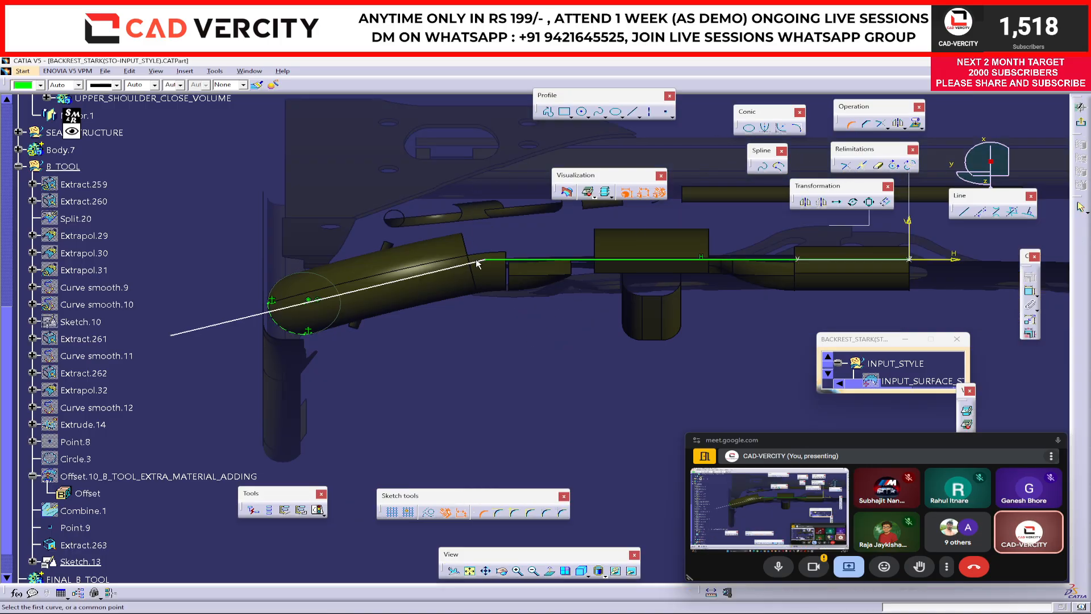
pyautogui.click(496, 261)
pyautogui.click(553, 212)
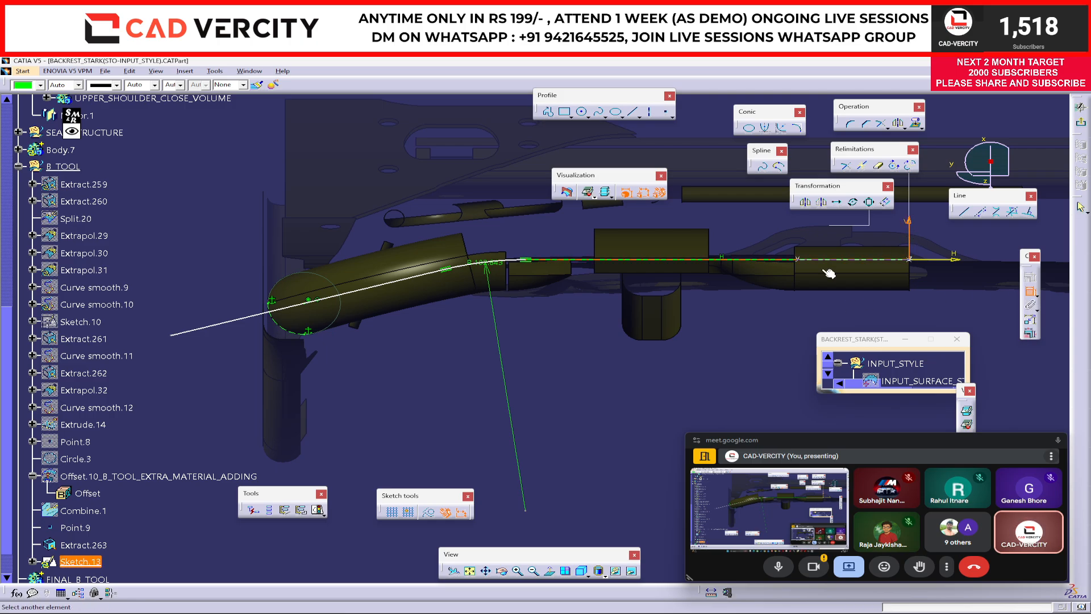
# Constrain the angle between the sloping line and the vertical axis to 75 degrees and exit the sketch
pyautogui.click(370, 288)
pyautogui.click(582, 311)
pyautogui.doubleClick(582, 312)
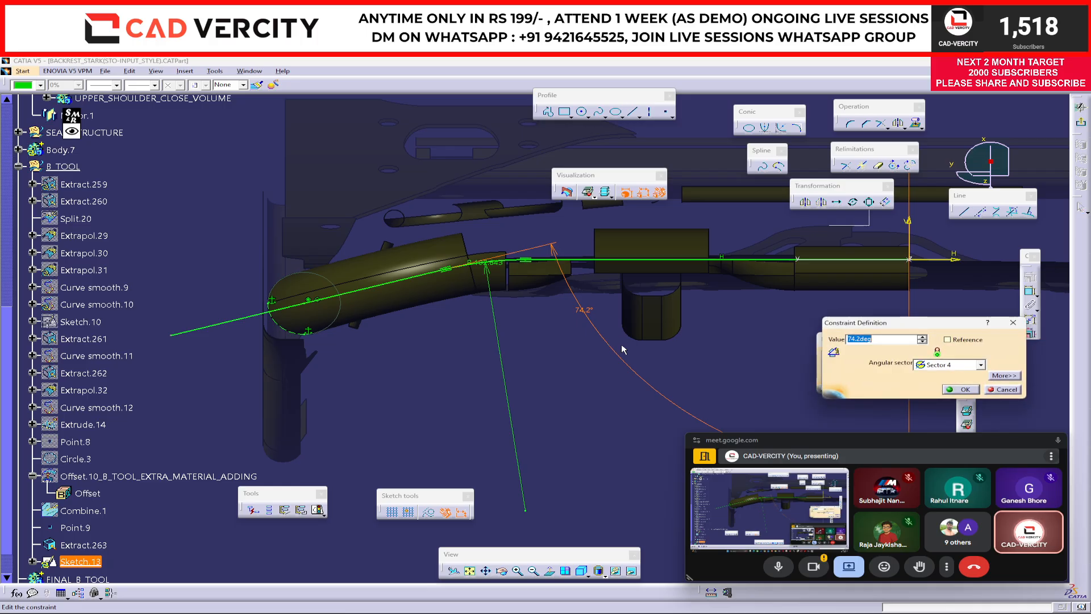
pyautogui.write('75')
pyautogui.press('Return')
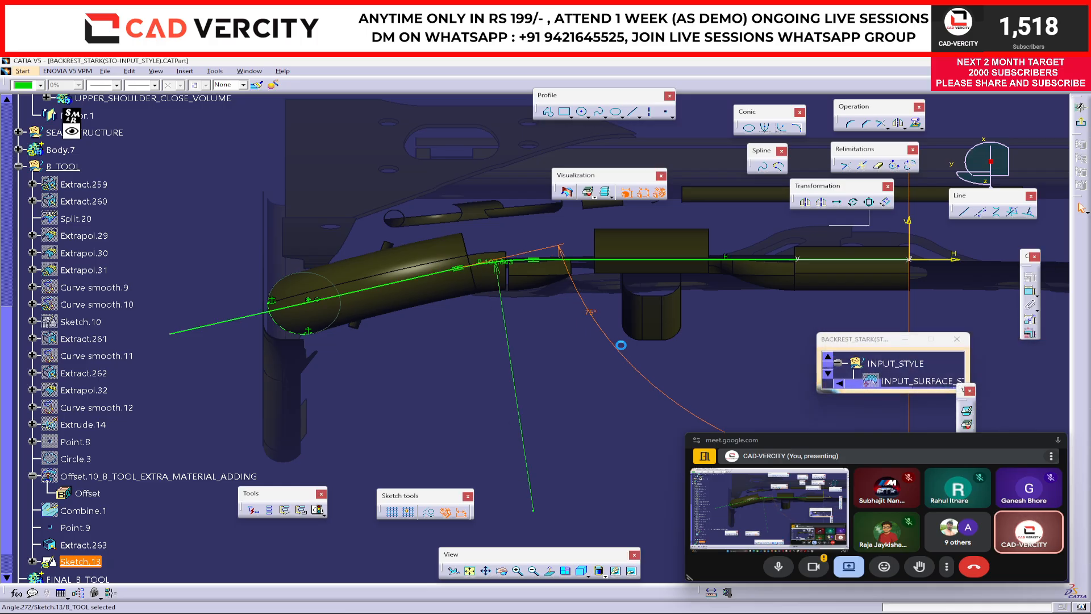
pyautogui.click(668, 304)
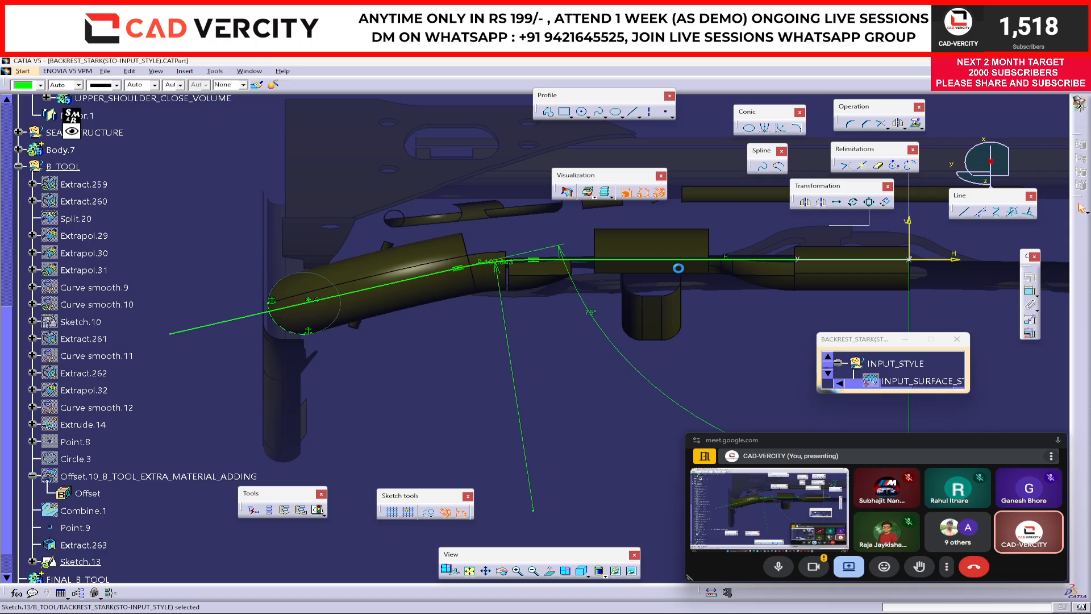
pyautogui.click(1082, 125)
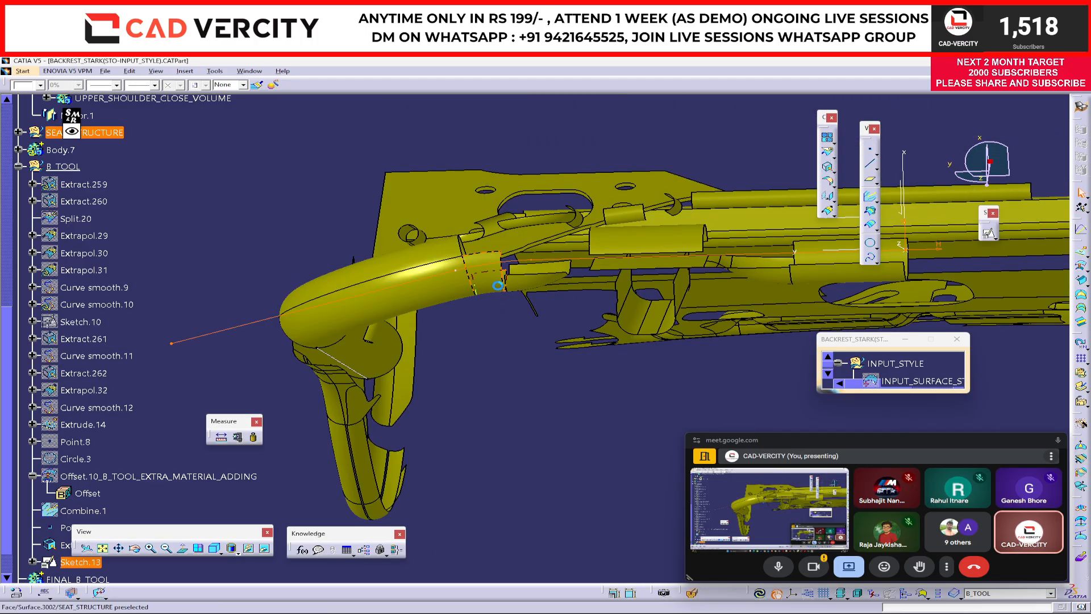
# Reopen Sketch.13, set the corner radius between the sloping and horizontal lines to 100 mm, and exit the sketch
pyautogui.doubleClick(488, 264)
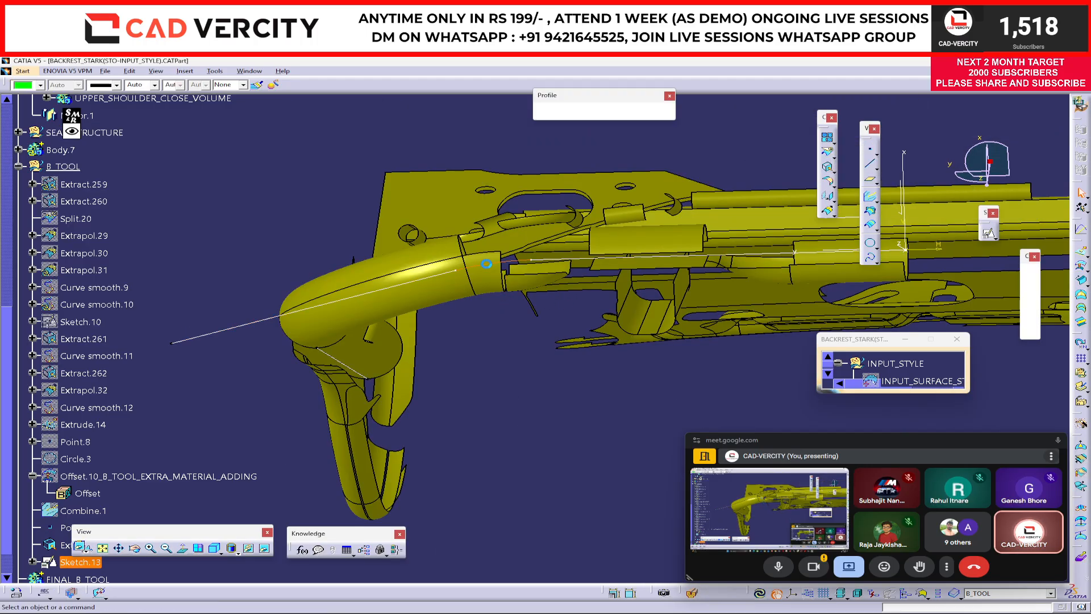
pyautogui.click(498, 276)
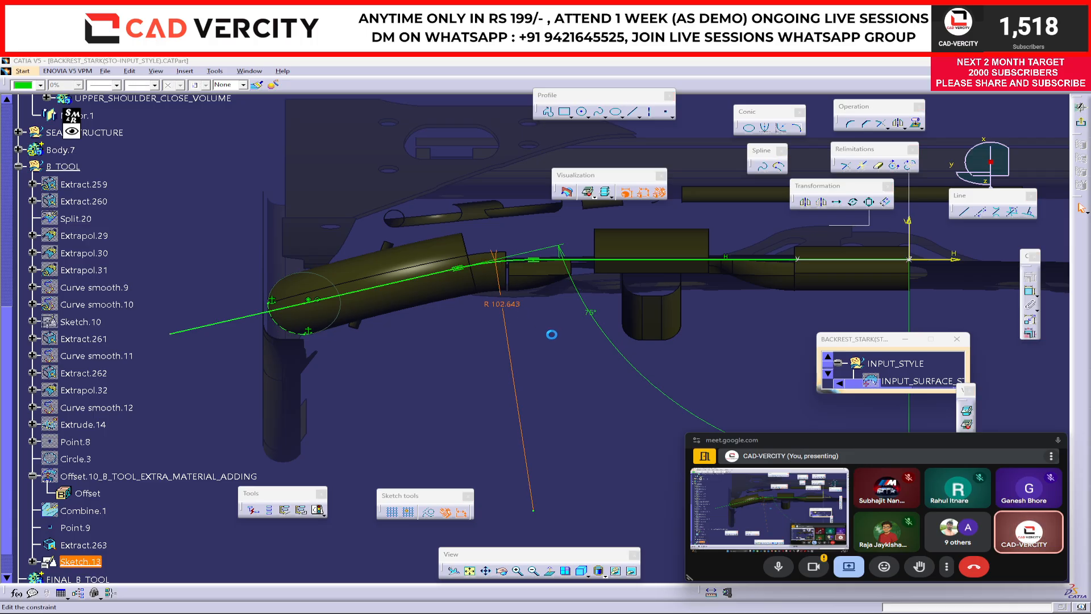
pyautogui.write('100mm')
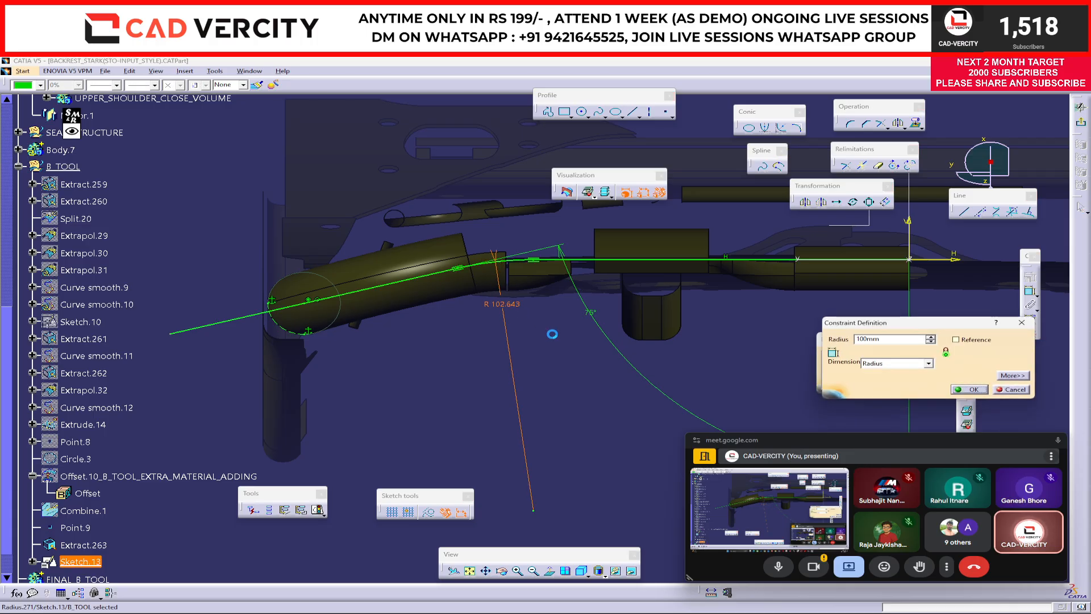
pyautogui.press('Return')
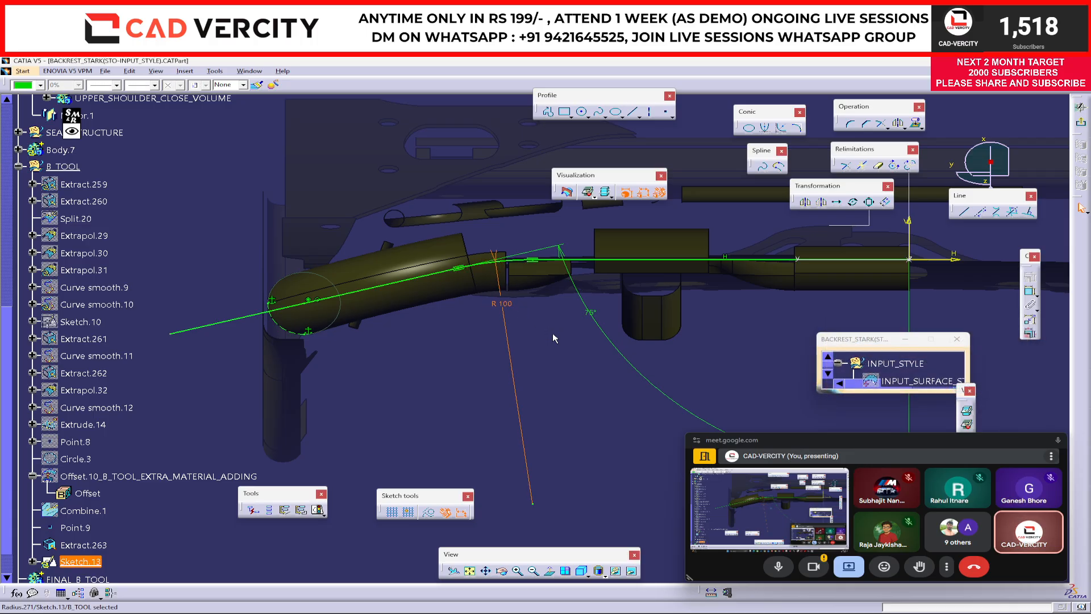
pyautogui.click(1080, 107)
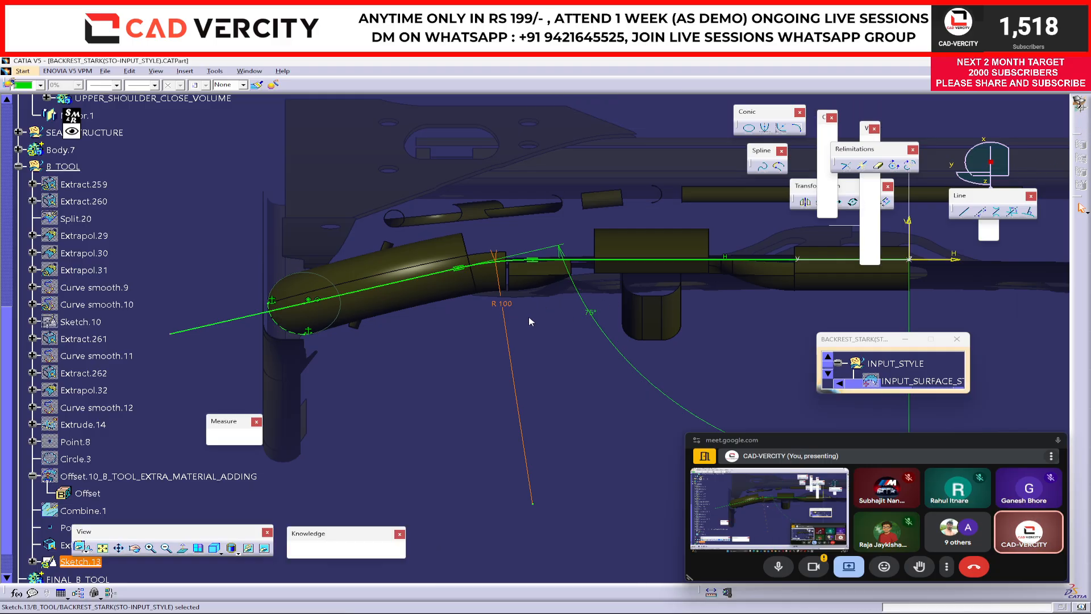
pyautogui.moveTo(540, 369)
pyautogui.mouseDown(button='middle')
pyautogui.moveTo(603, 277)
pyautogui.moveTo(552, 312)
pyautogui.mouseUp(button='middle')
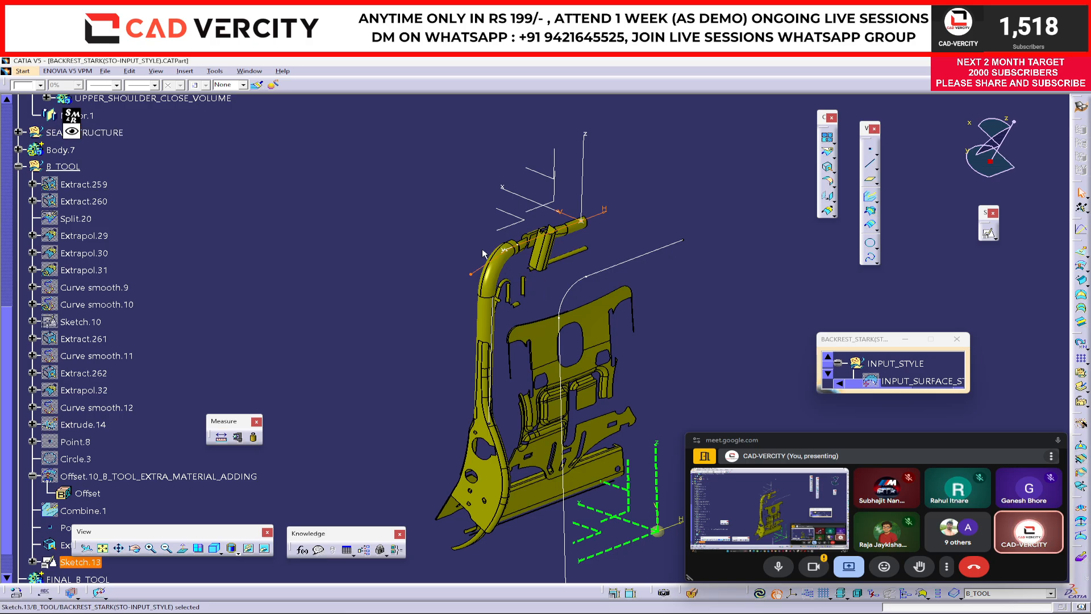
pyautogui.moveTo(709, 337); pyautogui.dragTo(719, 296, button='middle')
pyautogui.click(445, 300)
pyautogui.scroll(-2, 264, 306)
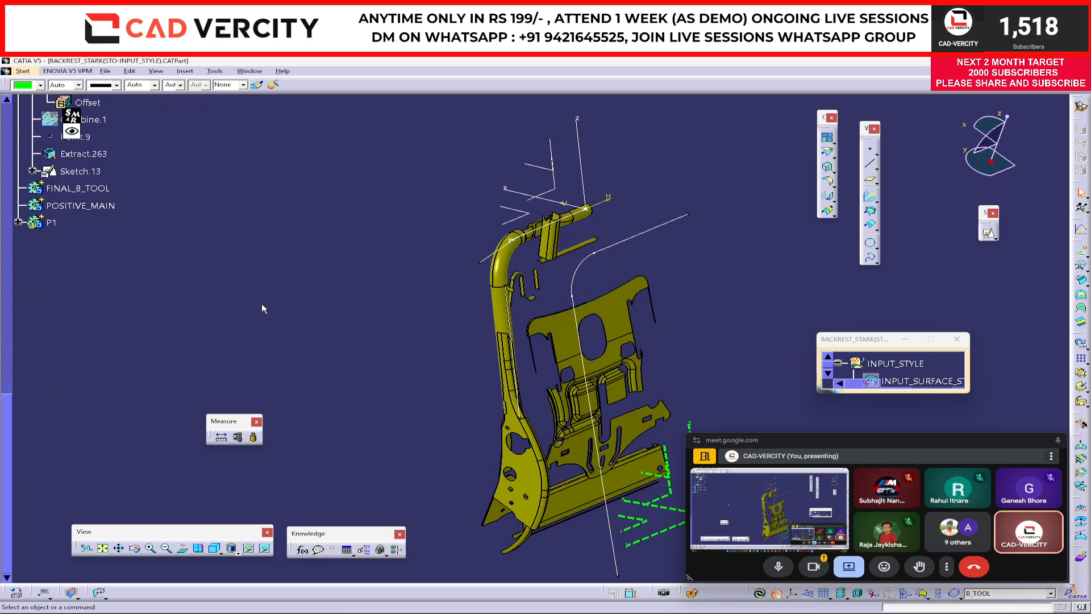
pyautogui.scroll(1, 273, 310)
pyautogui.click(869, 196)
pyautogui.click(575, 223)
pyautogui.click(617, 246)
pyautogui.click(350, 225)
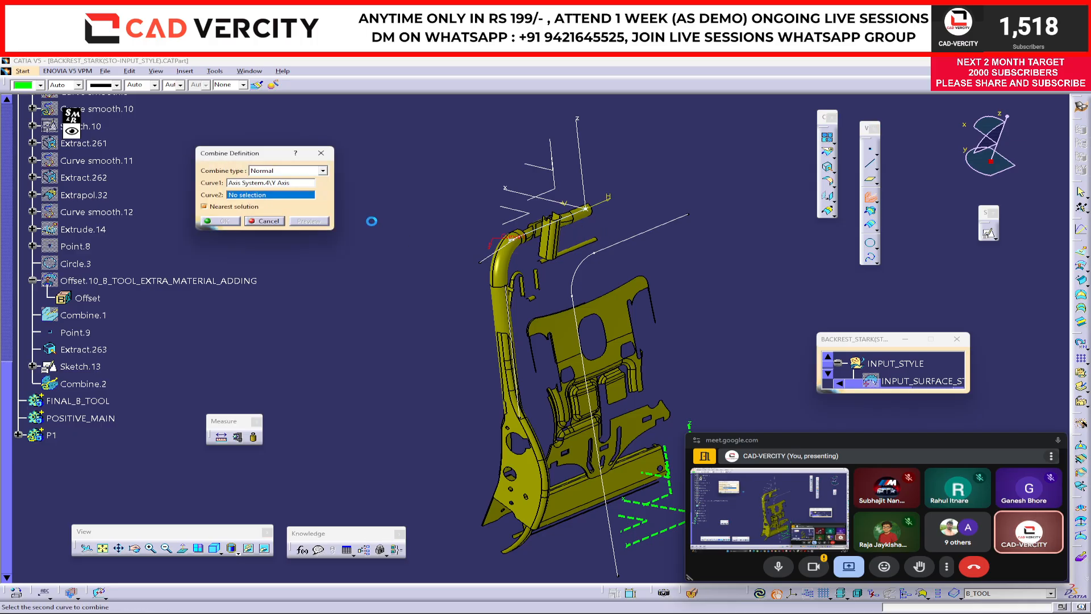
pyautogui.click(265, 220)
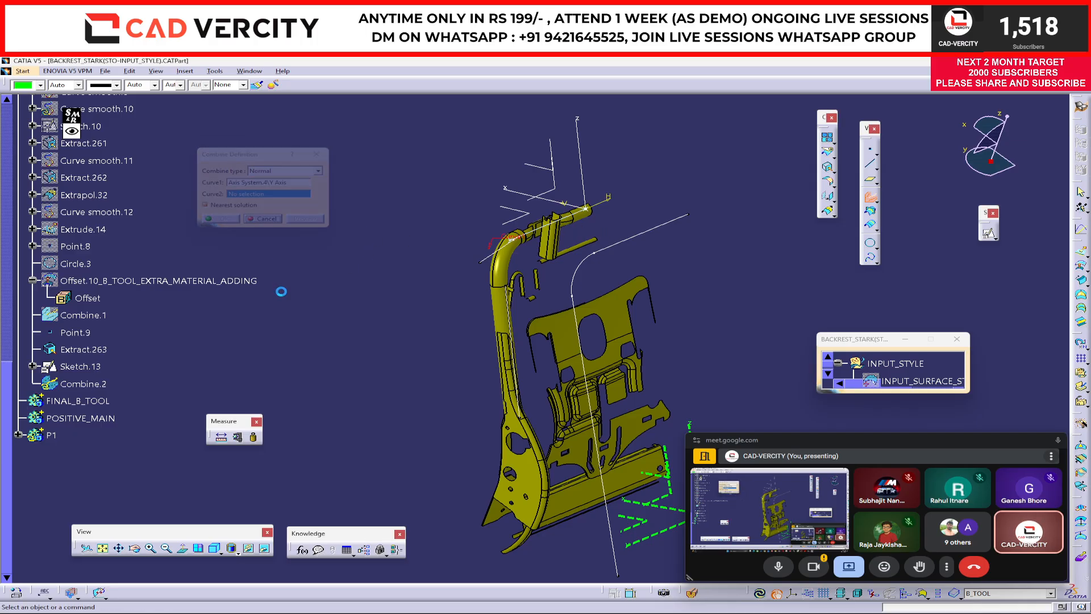
# Define Sketch.13 as the in-work object and combine it with Sketch.12 using the Normal combine type
pyautogui.rightClick(71, 365)
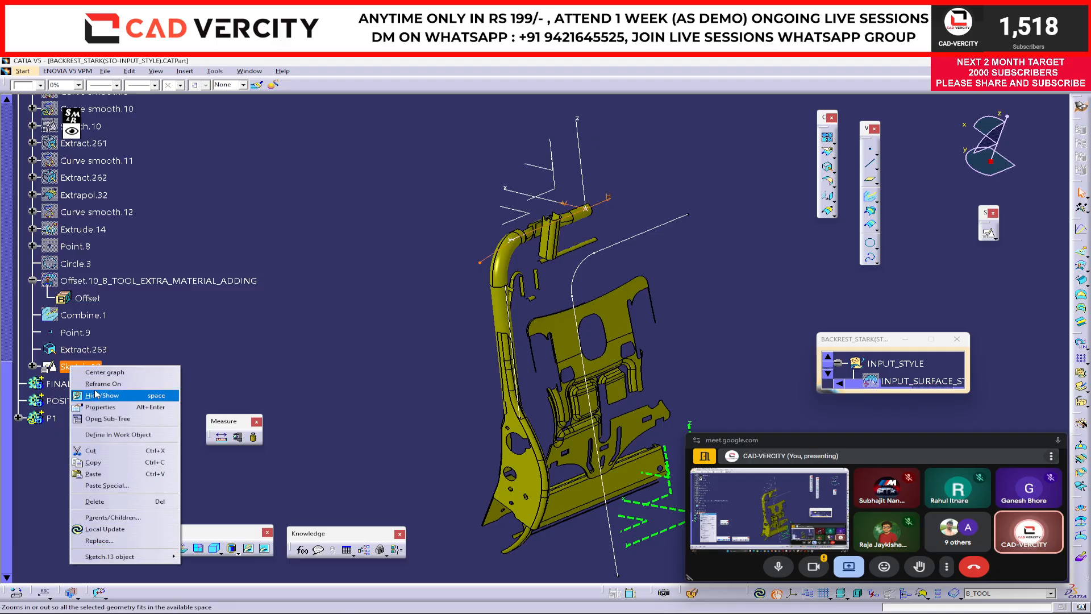
pyautogui.click(114, 435)
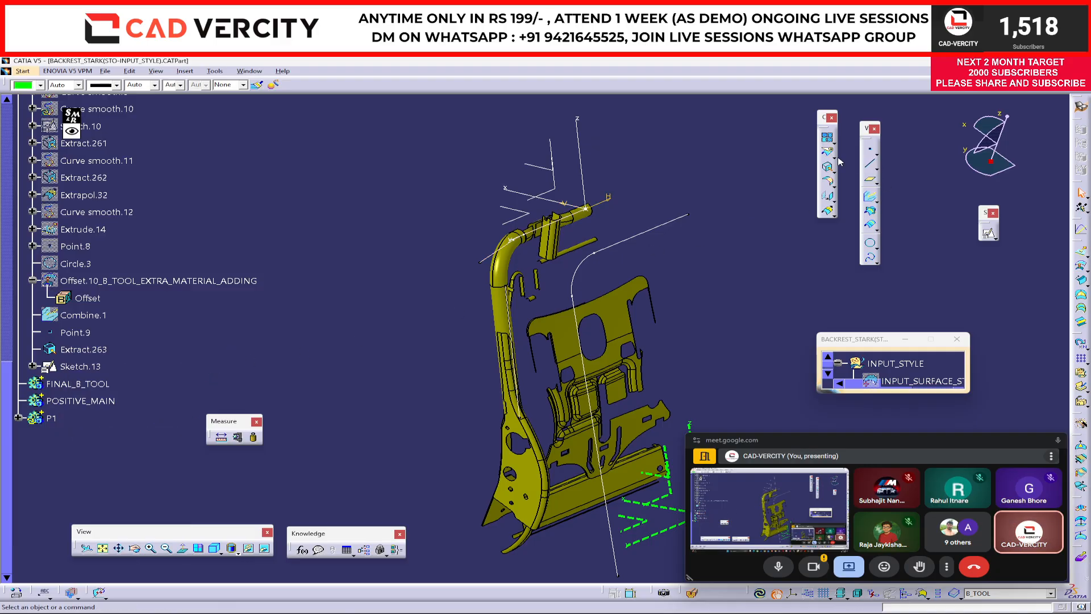
pyautogui.moveTo(516, 284)
pyautogui.mouseDown(button='middle')
pyautogui.moveTo(561, 294)
pyautogui.moveTo(567, 196)
pyautogui.mouseUp(button='middle')
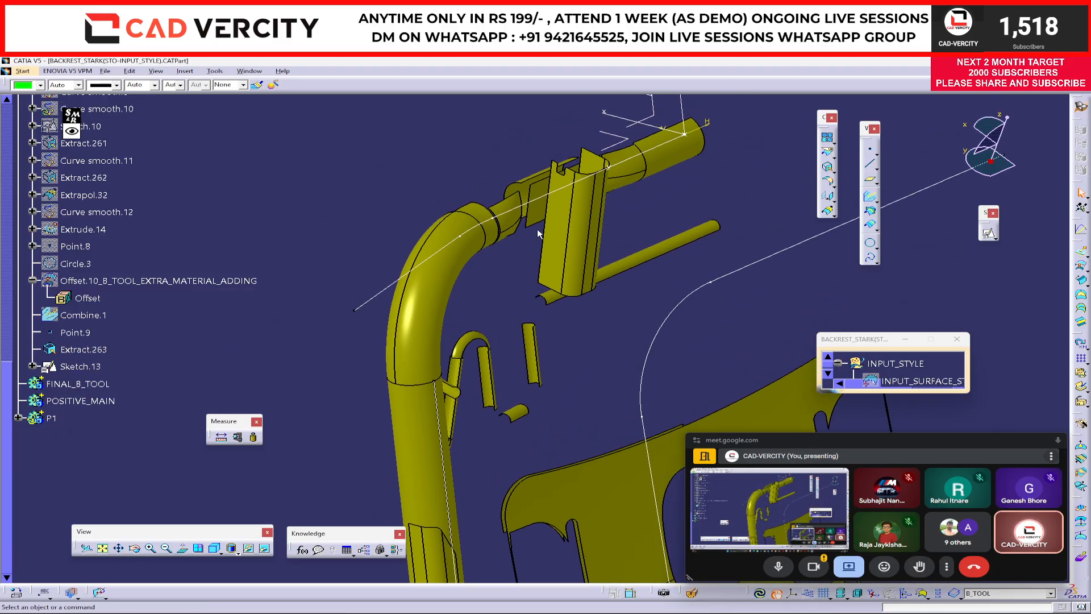
pyautogui.click(559, 188)
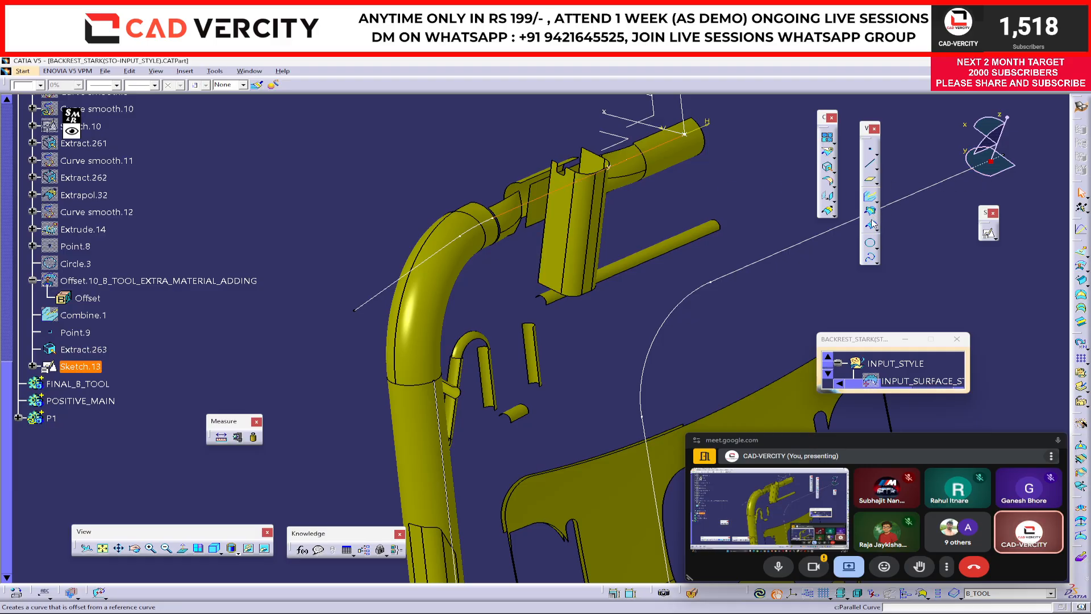
pyautogui.click(866, 200)
pyautogui.moveTo(643, 239)
pyautogui.mouseDown(button='middle')
pyautogui.moveTo(609, 173)
pyautogui.moveTo(623, 213)
pyautogui.mouseUp(button='middle')
pyautogui.click(654, 246)
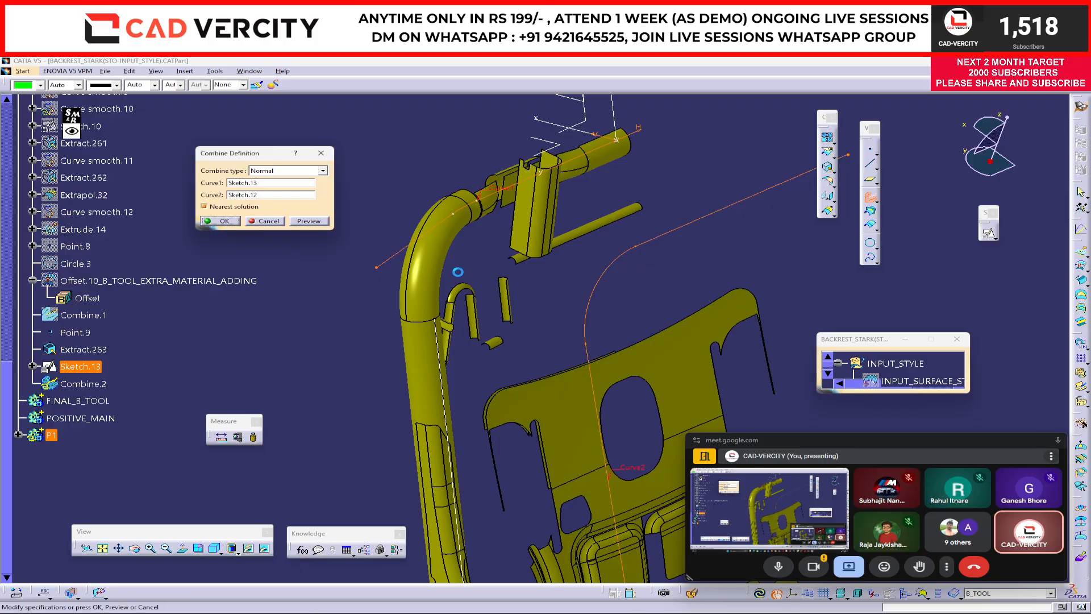
pyautogui.click(220, 221)
# Centre the tree on Combine.2 and give its curve a thicker display line
pyautogui.moveTo(518, 285); pyautogui.dragTo(510, 322, button='middle')
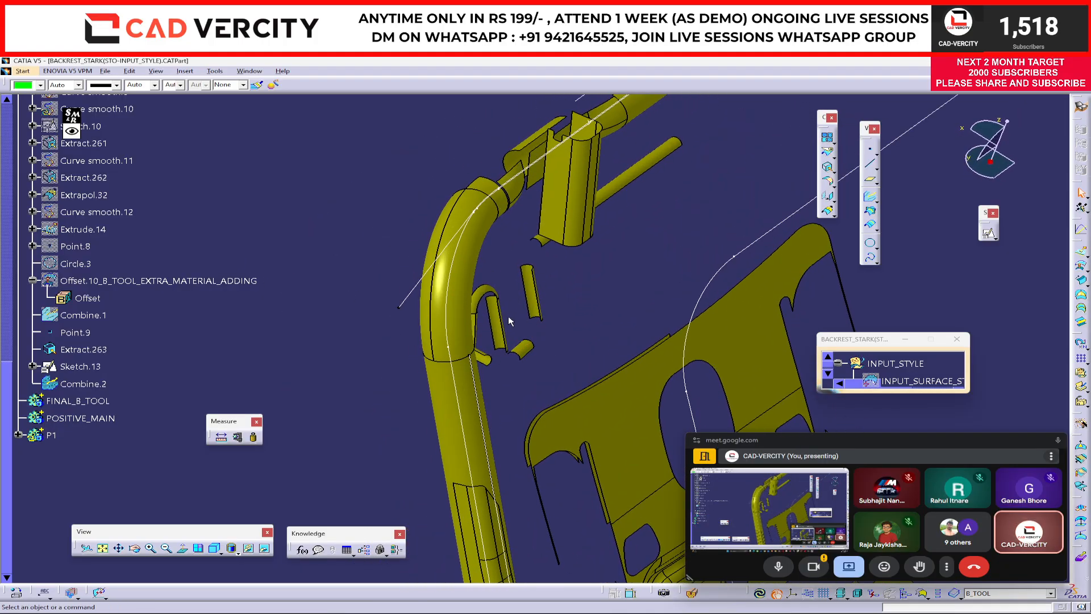
pyautogui.rightClick(449, 316)
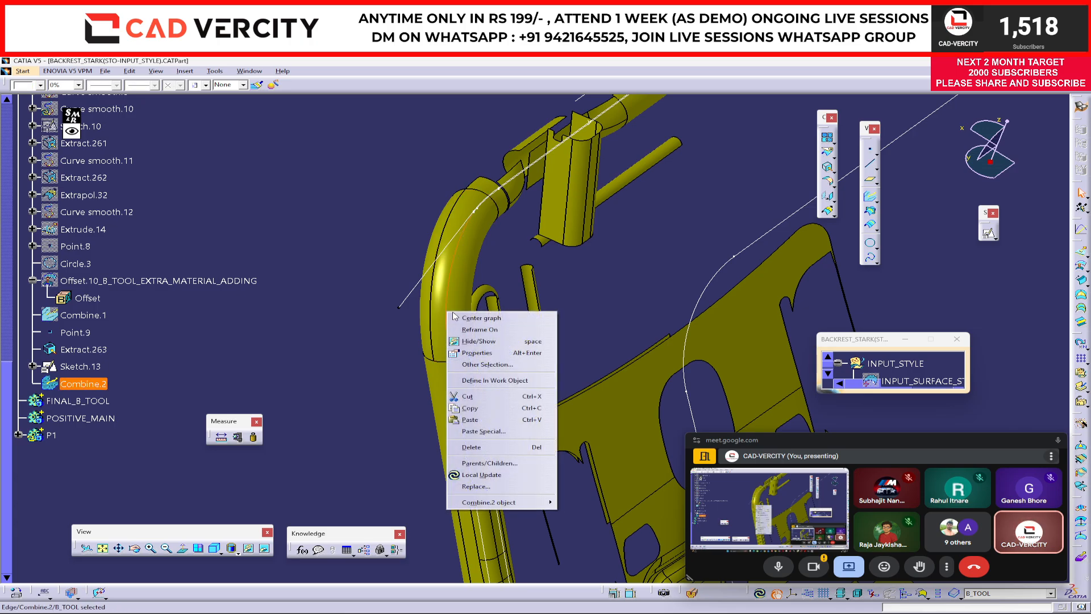
pyautogui.click(484, 320)
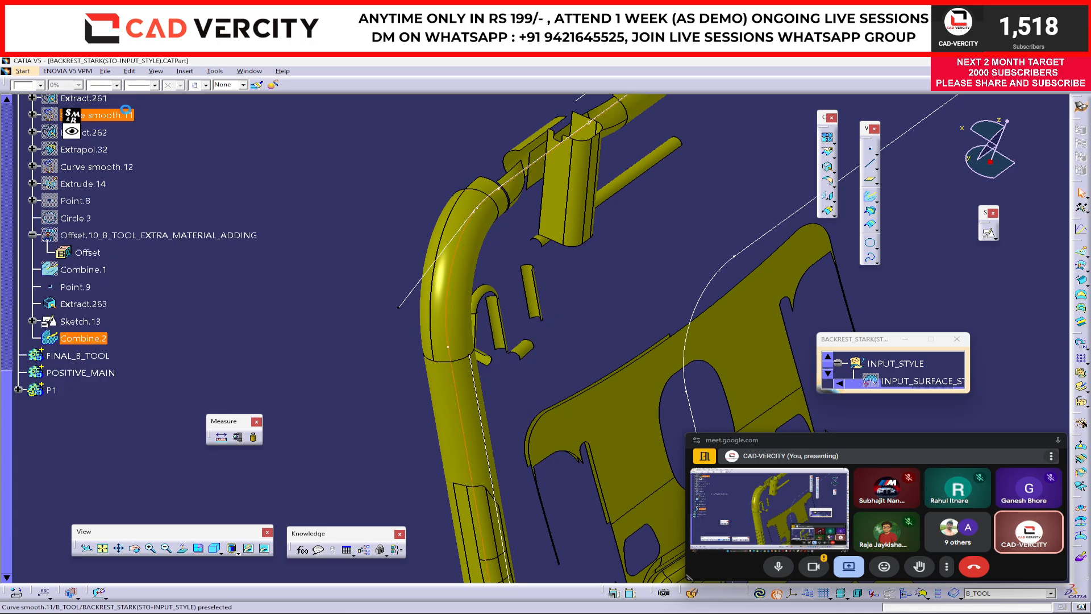
pyautogui.click(117, 85)
pyautogui.click(126, 135)
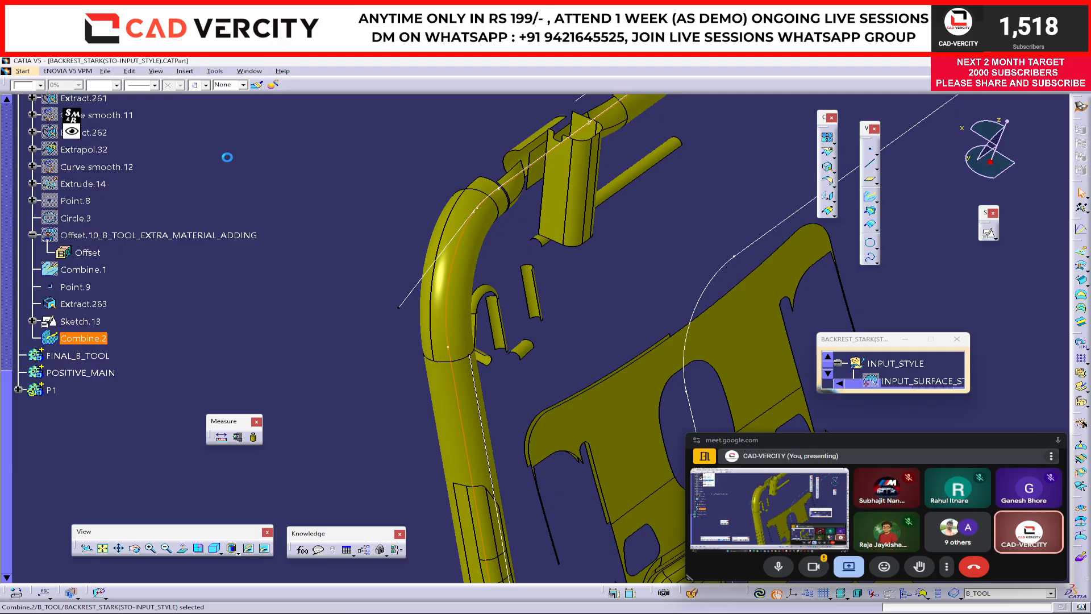
pyautogui.moveTo(312, 261); pyautogui.dragTo(584, 341, button='middle')
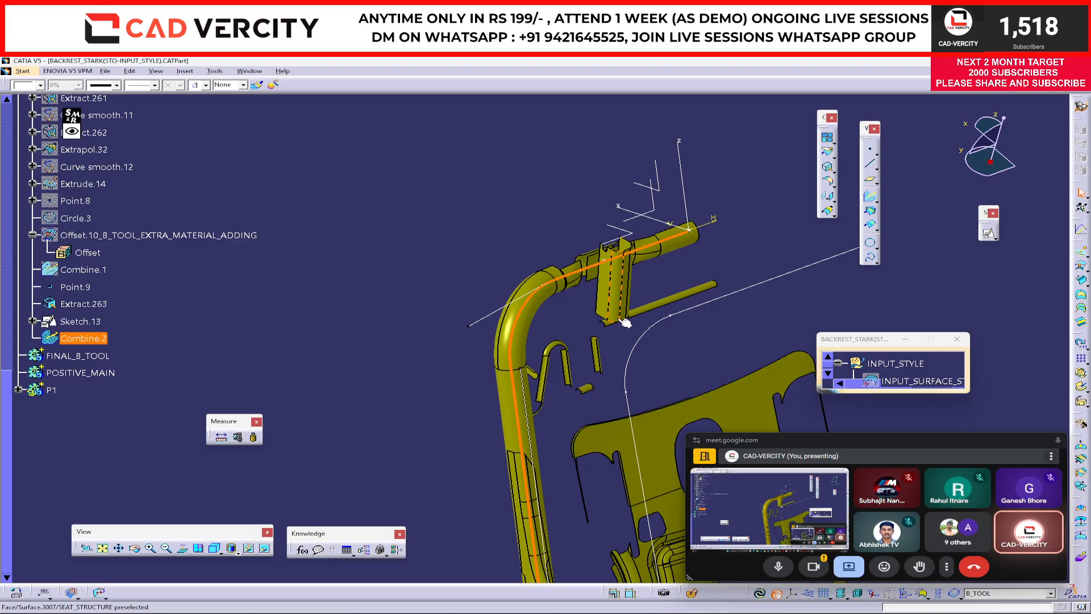
pyautogui.click(426, 341)
# Define the geometrical set P1 as the in-work object and expand it in the tree
pyautogui.scroll(1, 393, 364)
pyautogui.moveTo(418, 364); pyautogui.dragTo(393, 137, button='middle')
pyautogui.scroll(-1, 505, 427)
pyautogui.scroll(1, 504, 427)
pyautogui.scroll(1, 489, 352)
pyautogui.moveTo(495, 352); pyautogui.dragTo(720, 253, button='middle')
pyautogui.scroll(-2, 64, 325)
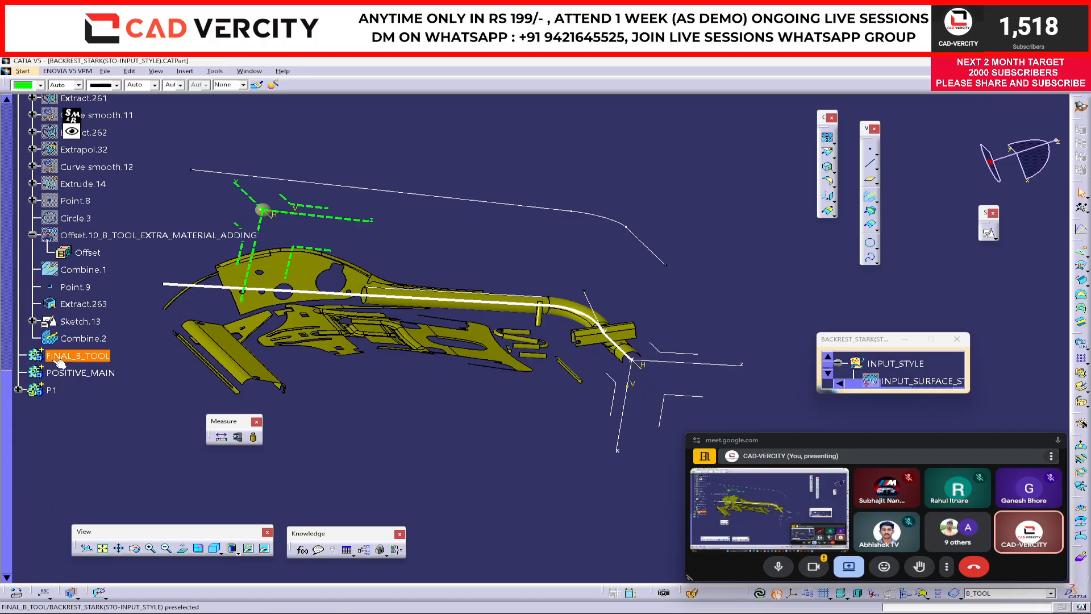
pyautogui.rightClick(50, 391)
pyautogui.click(64, 384)
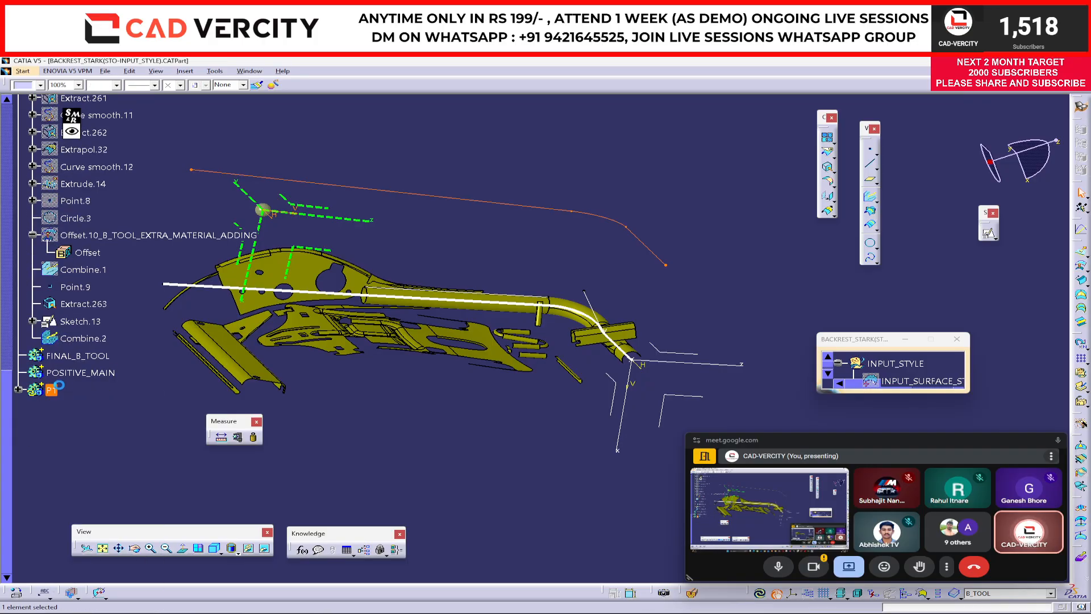
pyautogui.click(18, 390)
pyautogui.click(371, 431)
pyautogui.scroll(1, 398, 418)
pyautogui.moveTo(398, 418)
pyautogui.mouseDown(button='middle')
pyautogui.moveTo(743, 287)
pyautogui.moveTo(682, 303)
pyautogui.moveTo(585, 386)
pyautogui.mouseUp(button='middle')
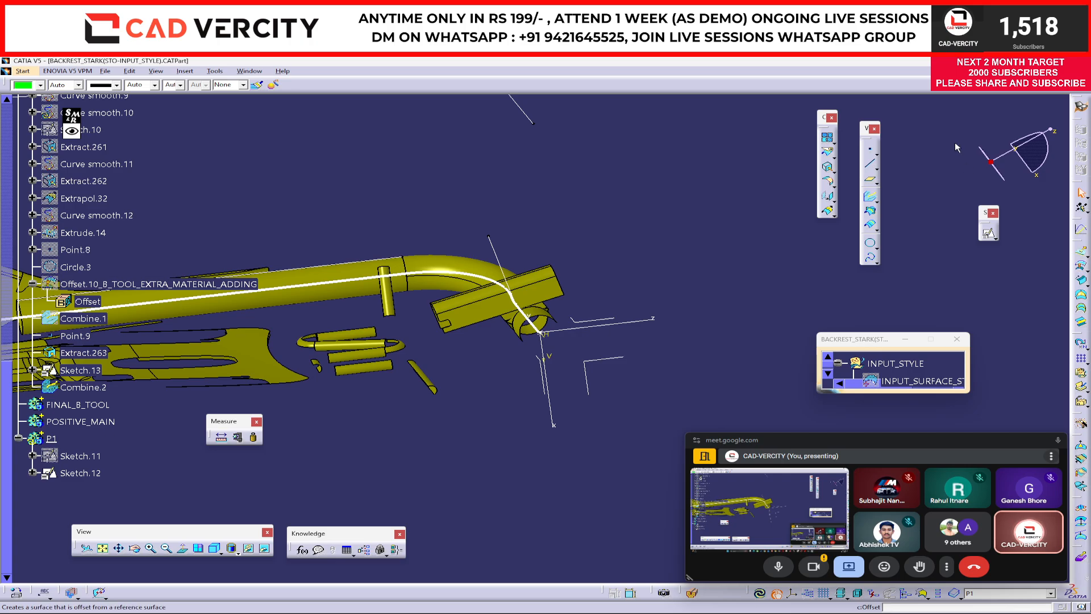
pyautogui.click(989, 233)
pyautogui.moveTo(454, 201)
pyautogui.mouseDown(button='middle')
pyautogui.moveTo(438, 251)
pyautogui.moveTo(512, 220)
pyautogui.moveTo(493, 187)
pyautogui.mouseUp(button='middle')
pyautogui.moveTo(568, 280); pyautogui.dragTo(526, 353, button='middle')
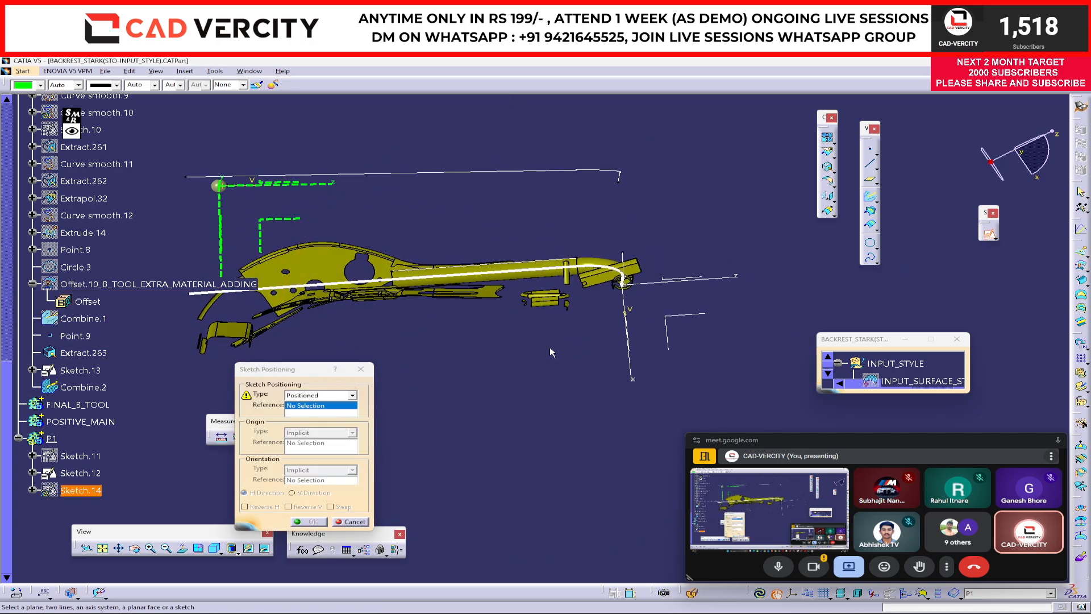
pyautogui.press('Escape')
# Create a positioned sketch in P1 on the ZX plane of Axis System.3 with the V direction reversed
pyautogui.click(990, 234)
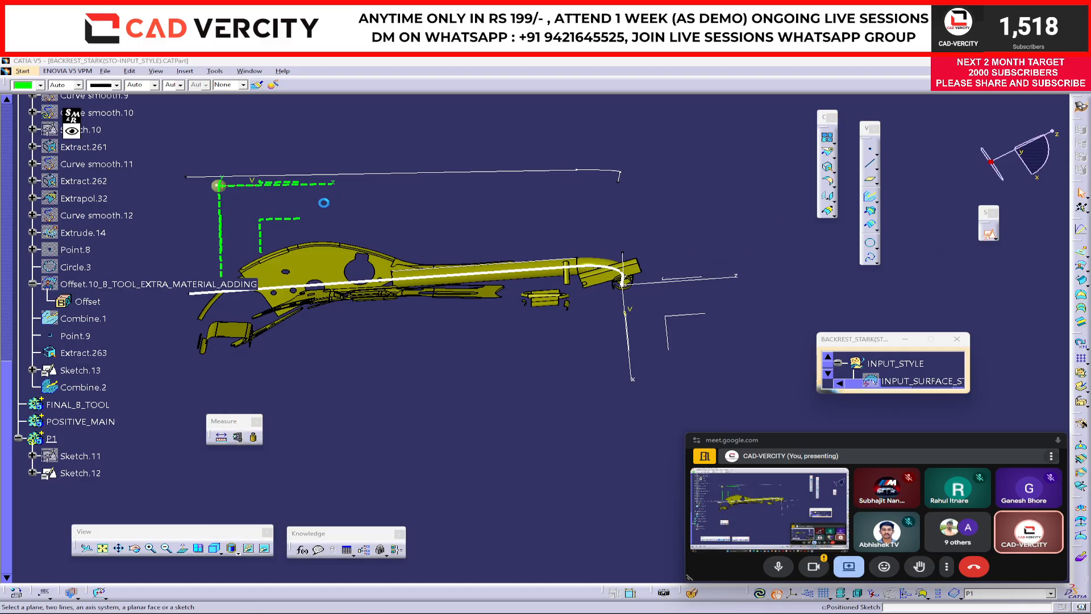
pyautogui.moveTo(380, 254); pyautogui.dragTo(478, 305, button='middle')
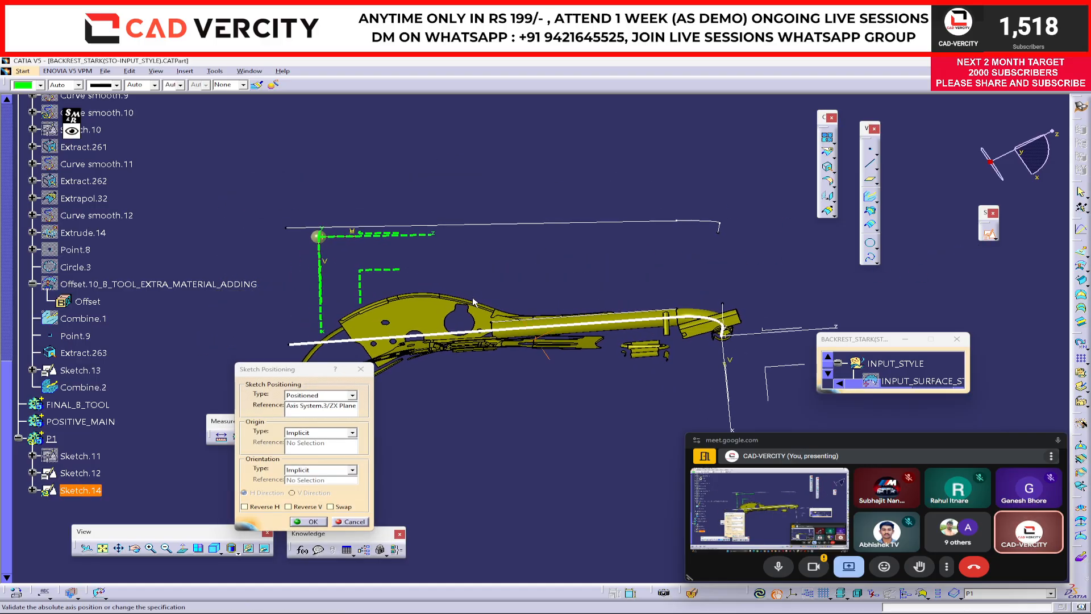
pyautogui.click(310, 507)
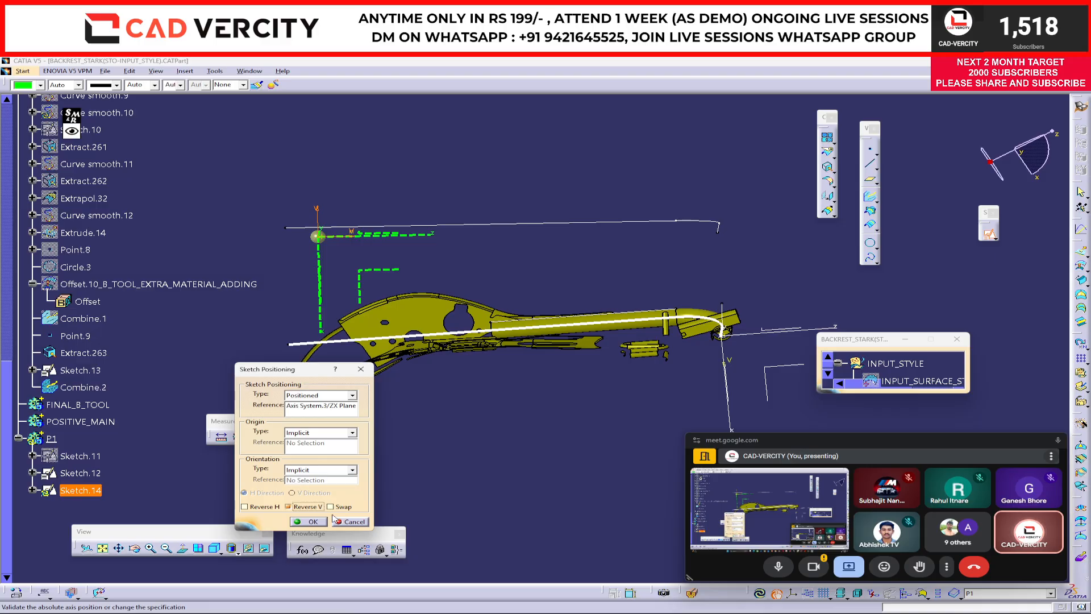
pyautogui.click(319, 521)
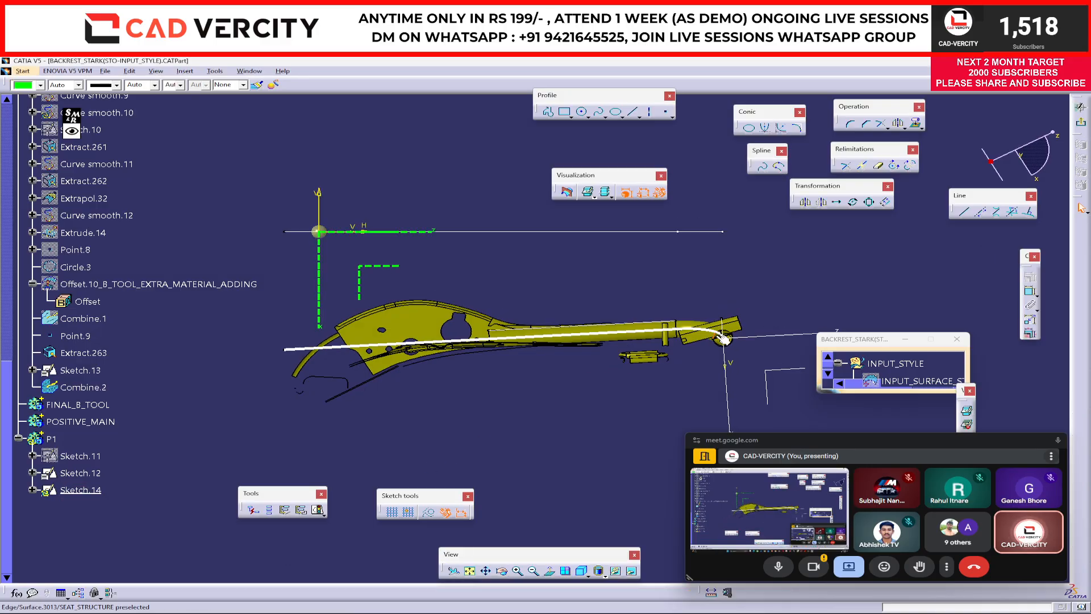
# Project Point.9 at the upper tube's end onto the plane of Sketch.14
pyautogui.moveTo(722, 335)
pyautogui.mouseDown(button='middle')
pyautogui.moveTo(716, 358)
pyautogui.moveTo(645, 235)
pyautogui.mouseUp(button='middle')
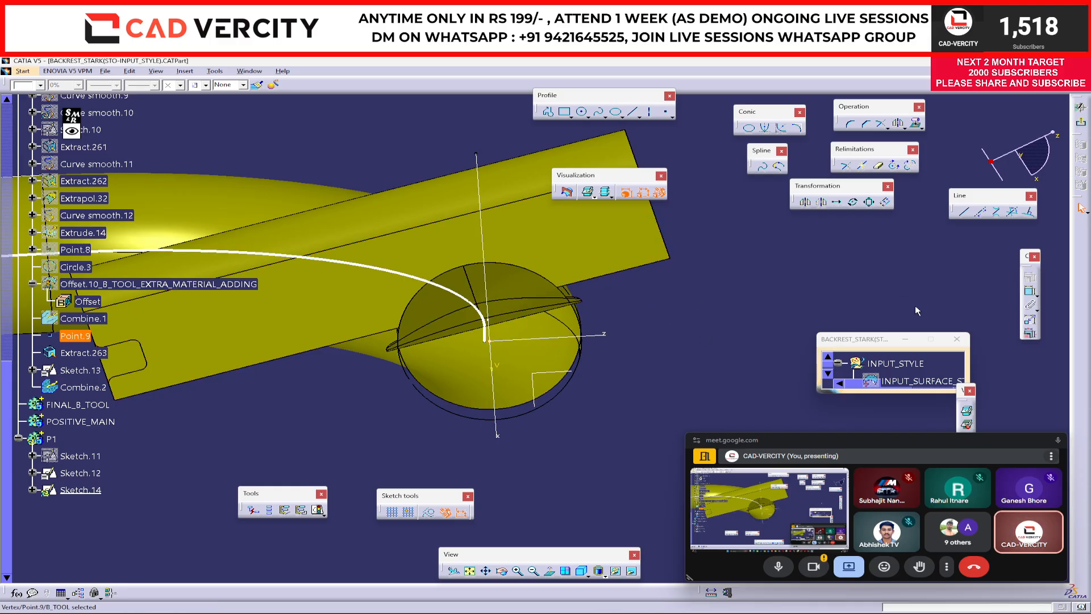
pyautogui.moveTo(962, 393); pyautogui.dragTo(911, 293)
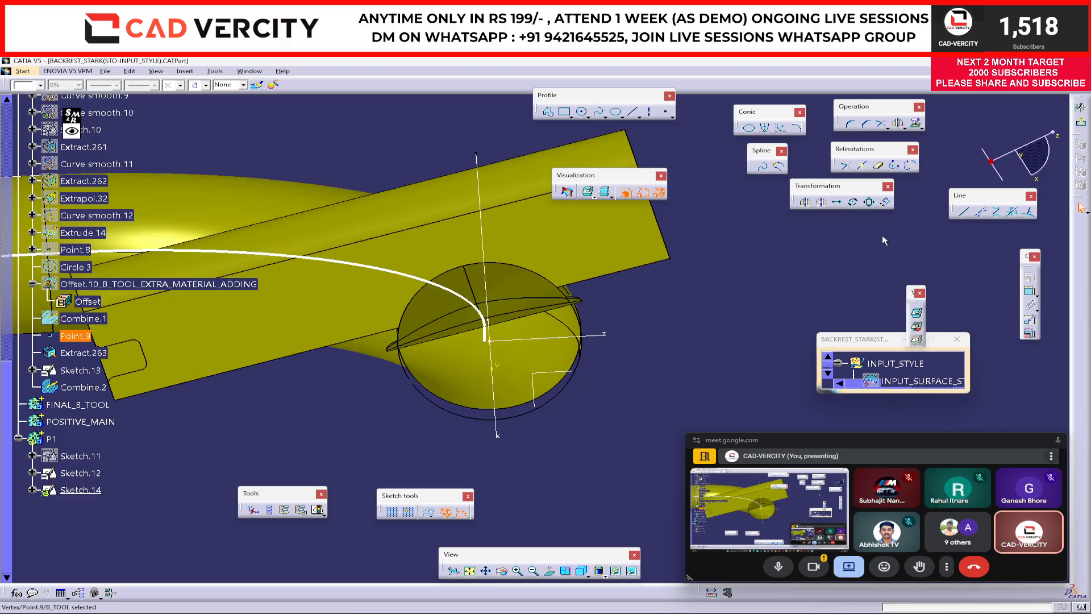
pyautogui.click(920, 126)
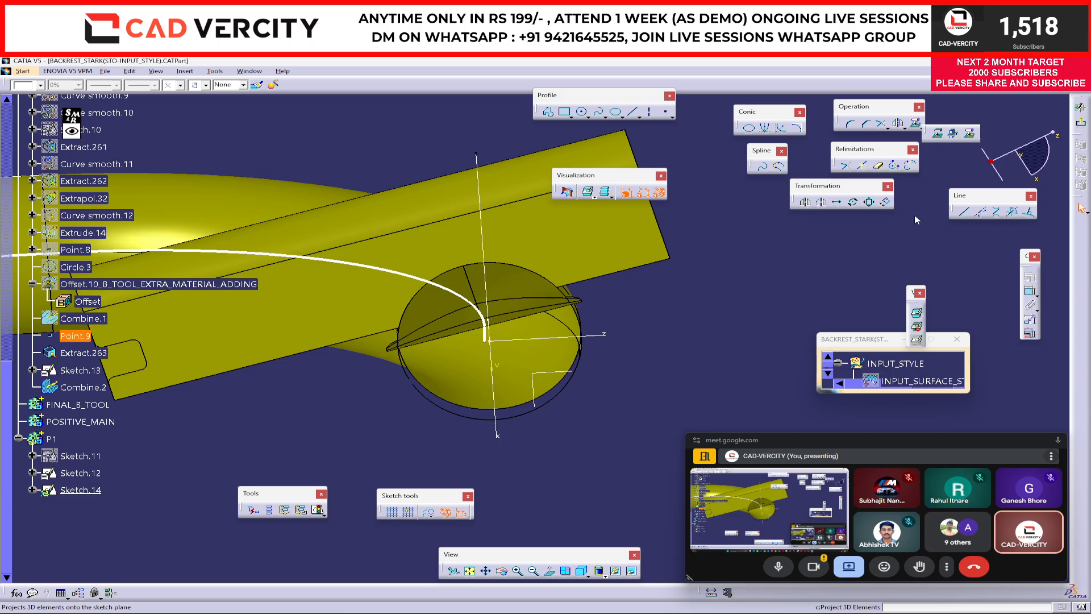
pyautogui.click(490, 342)
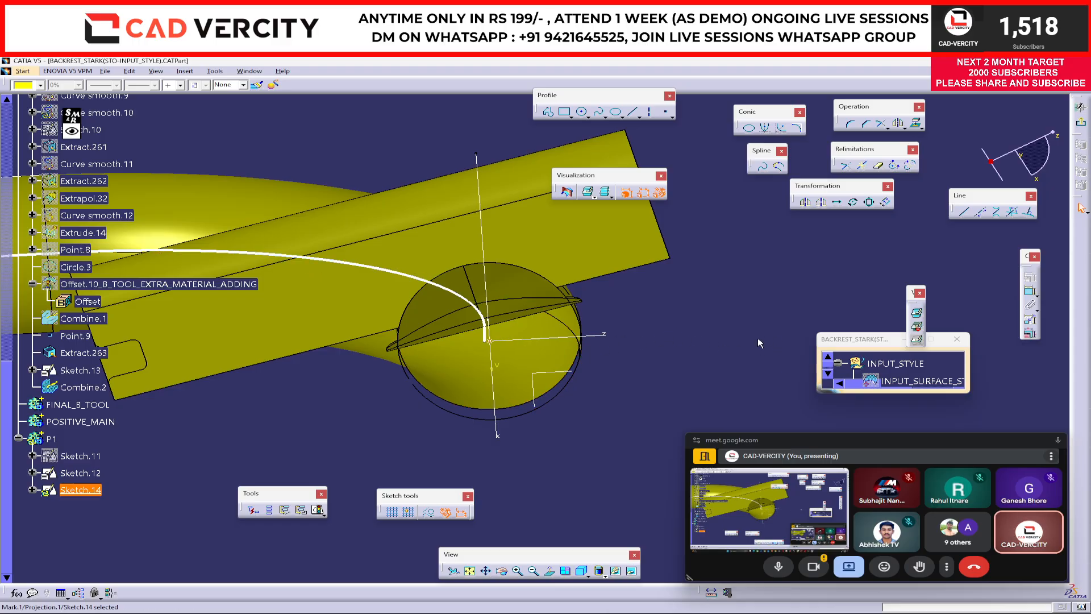
# Sketch a vertical elongated hole downward from the projected point at the upper tube's end, with a radius of about 14.9 mm
pyautogui.click(902, 329)
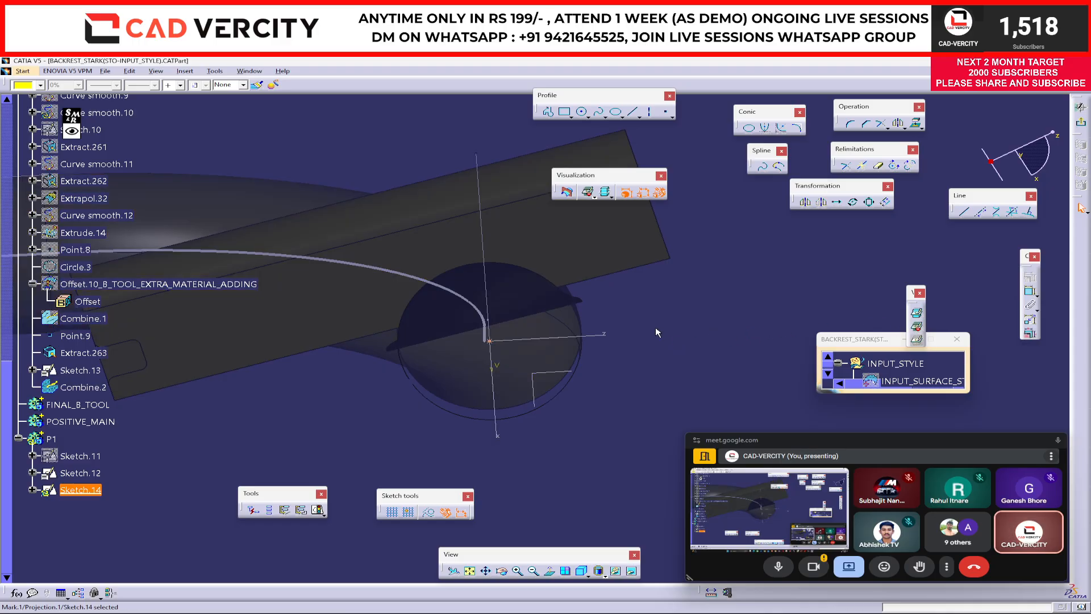
pyautogui.click(604, 448)
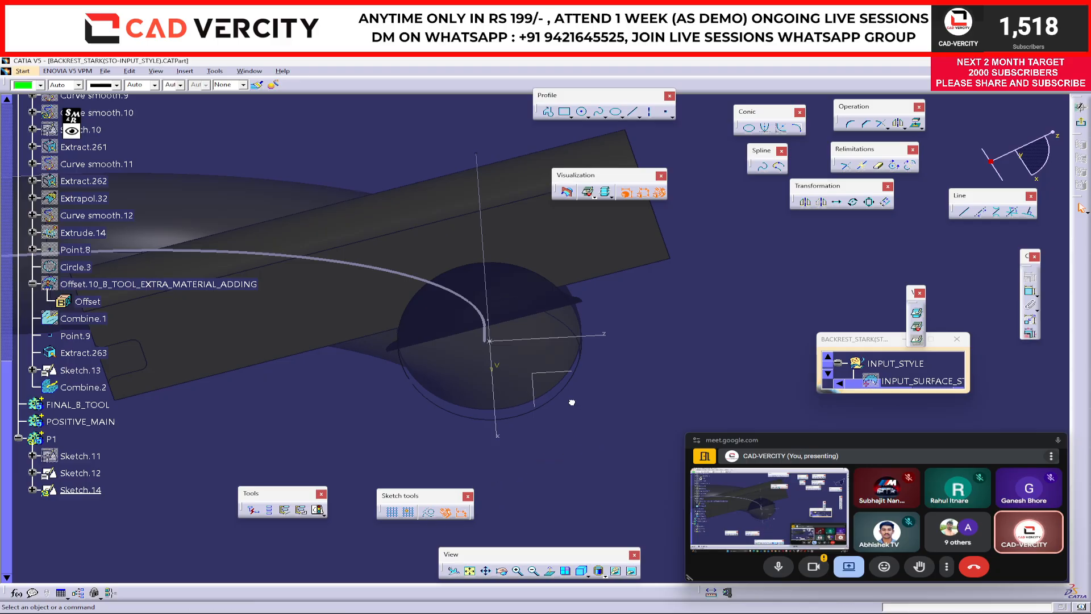
pyautogui.click(588, 117)
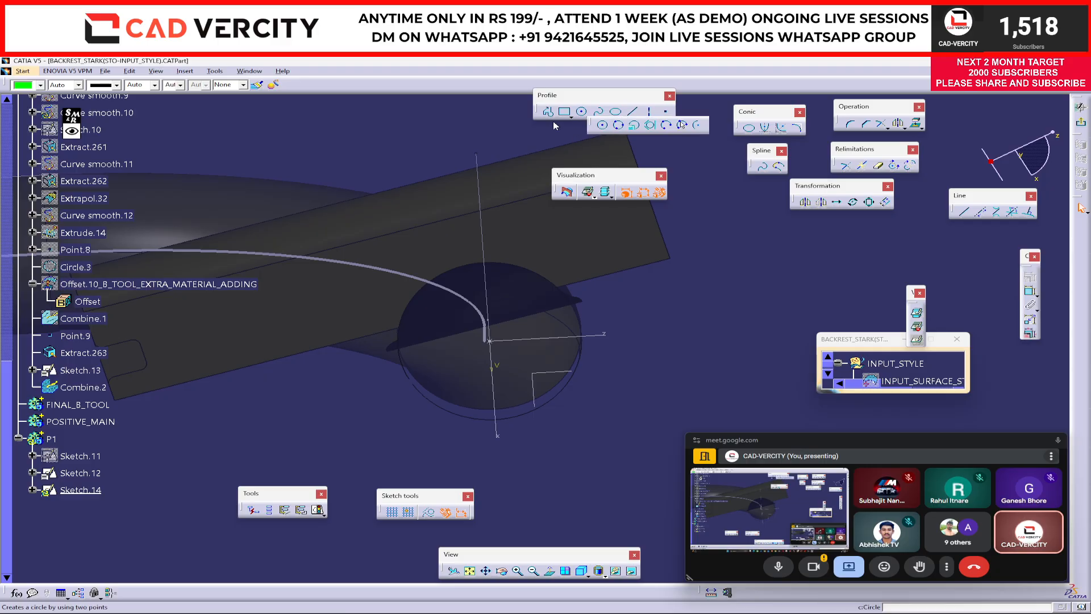
pyautogui.click(571, 116)
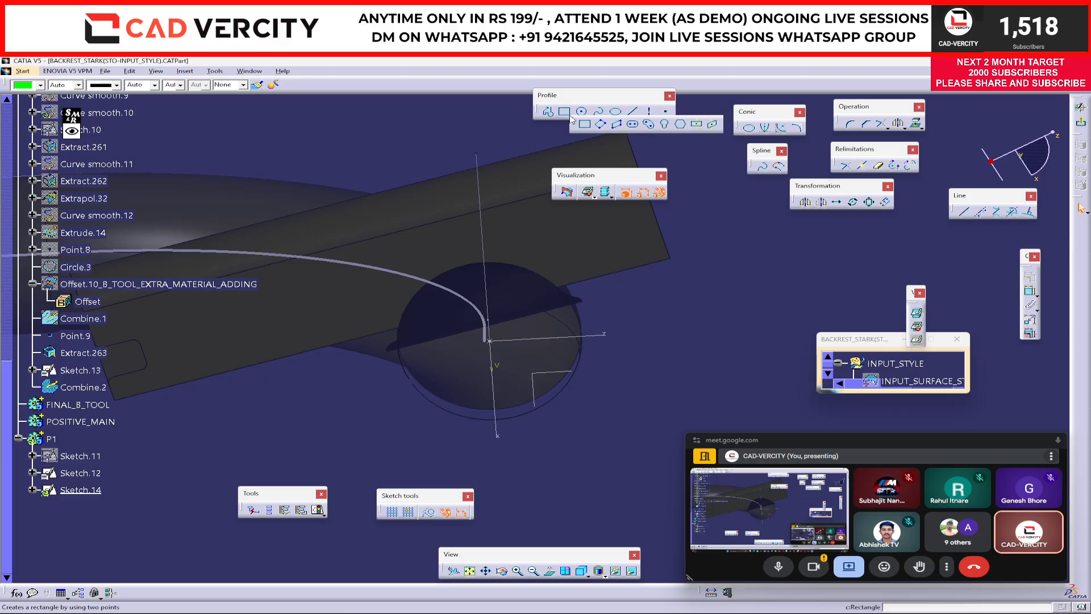
pyautogui.click(666, 125)
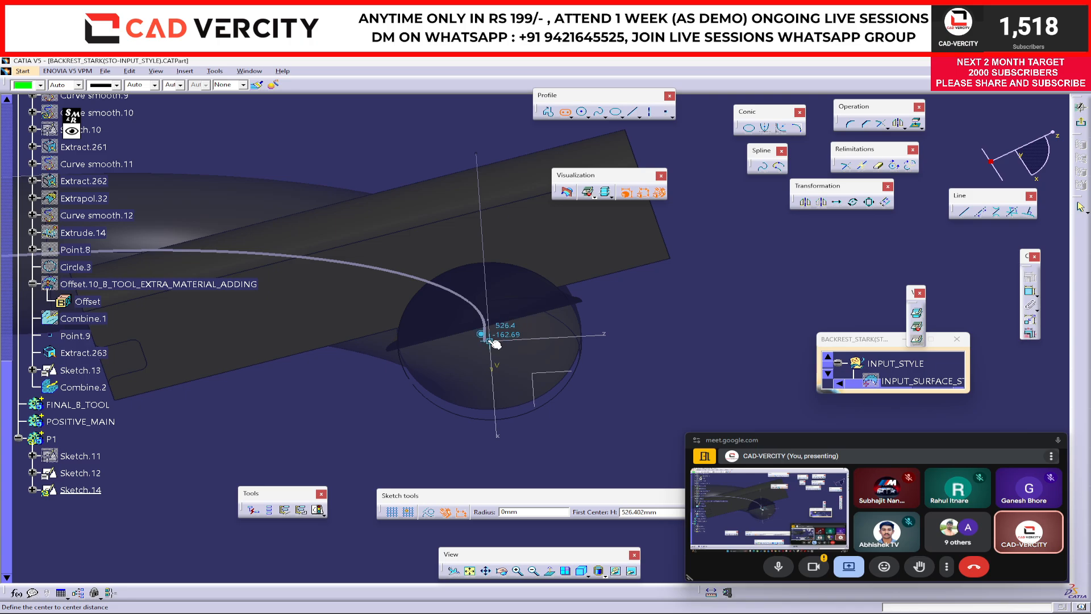
pyautogui.click(489, 341)
pyautogui.moveTo(536, 340); pyautogui.dragTo(542, 411, button='middle')
pyautogui.scroll(1, 541, 412)
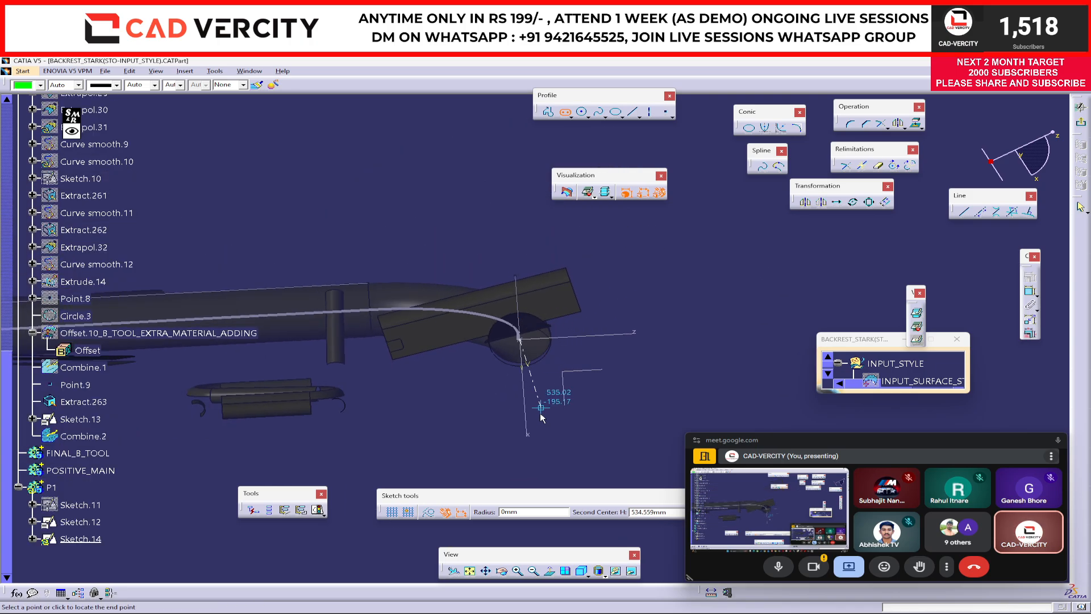
pyautogui.click(520, 473)
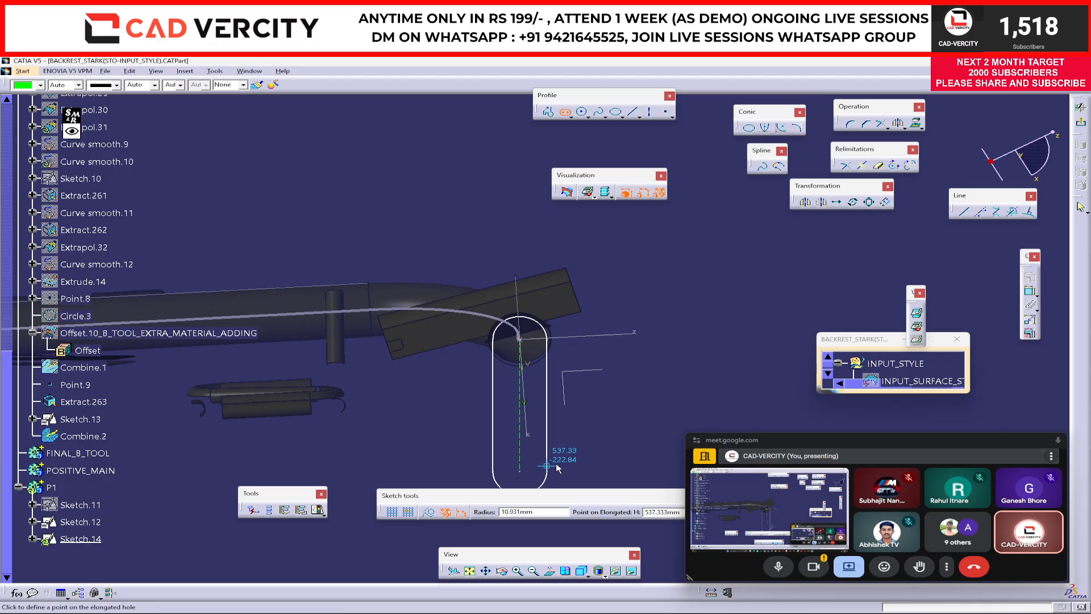
pyautogui.click(585, 382)
pyautogui.moveTo(607, 379); pyautogui.dragTo(614, 310, button='middle')
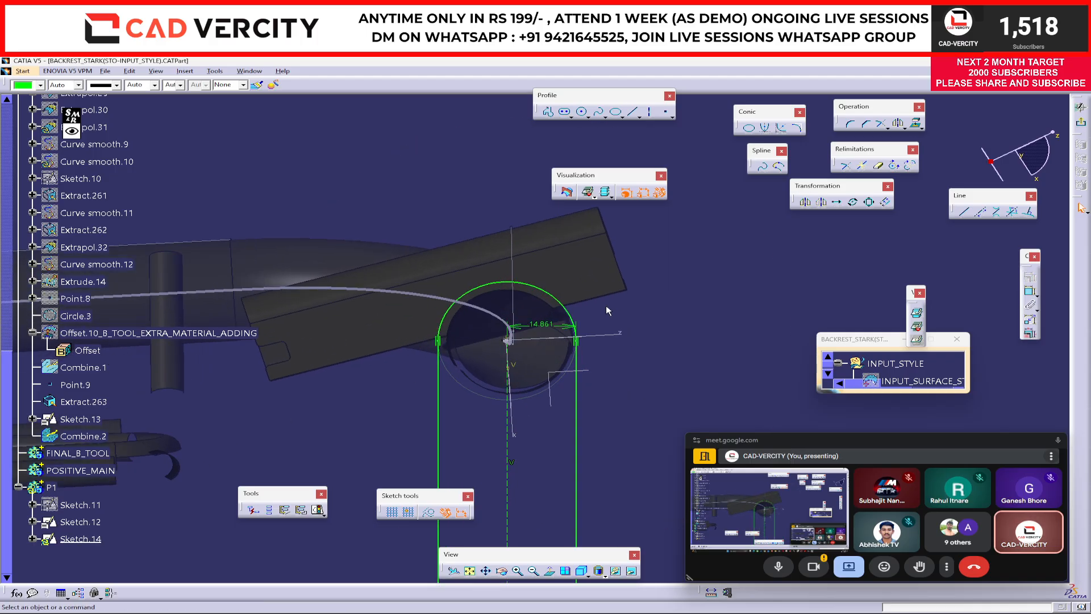
# Set the elongated hole's radius to 13 mm and exit the sketch
pyautogui.doubleClick(546, 330)
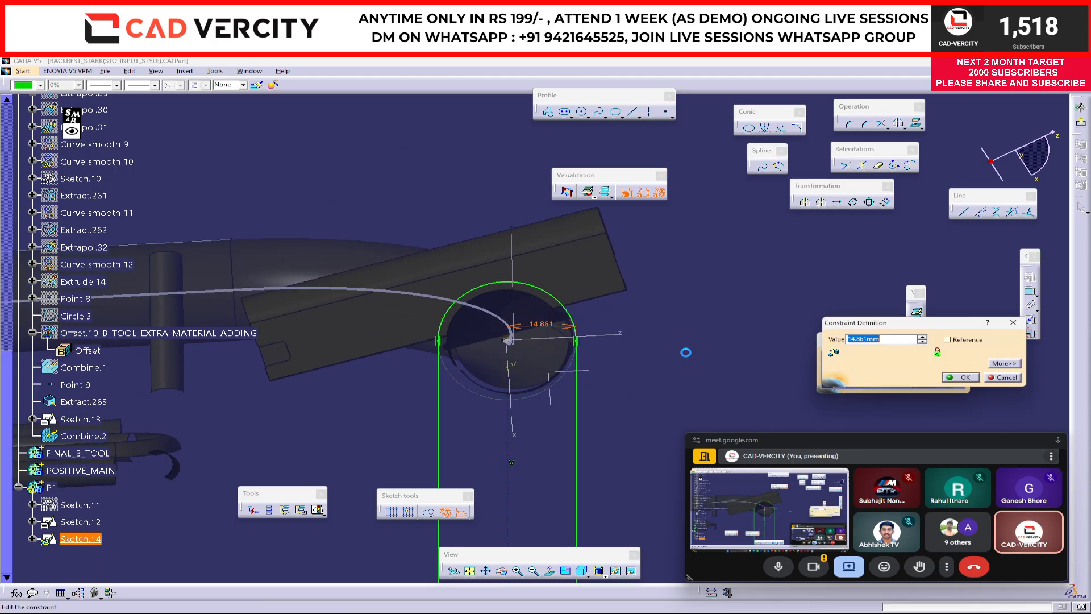
pyautogui.write('13')
pyautogui.press('Return')
pyautogui.moveTo(688, 356); pyautogui.dragTo(708, 283, button='middle')
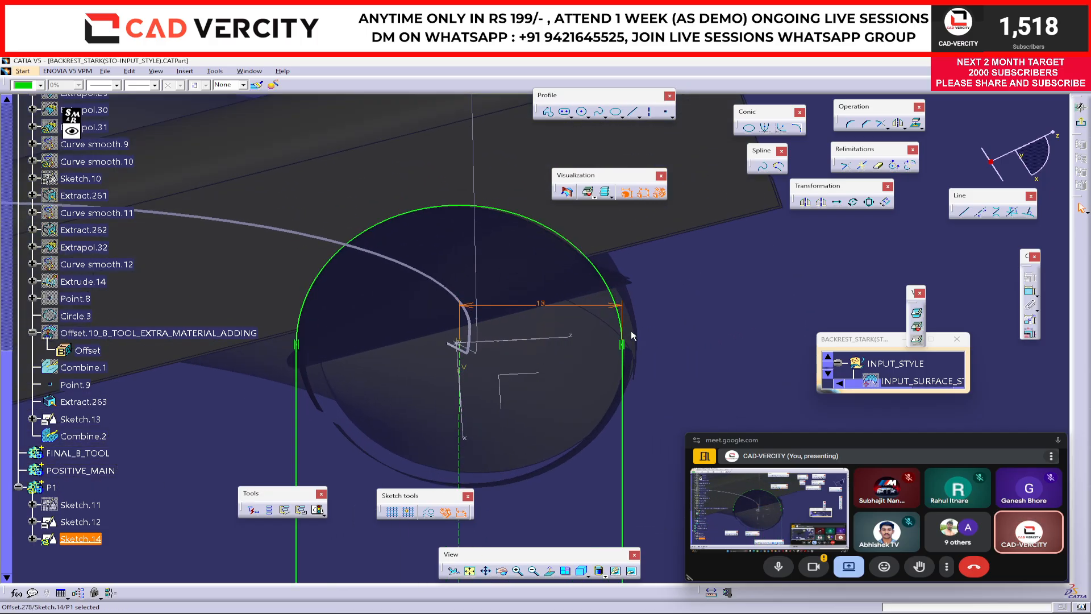
pyautogui.doubleClick(546, 304)
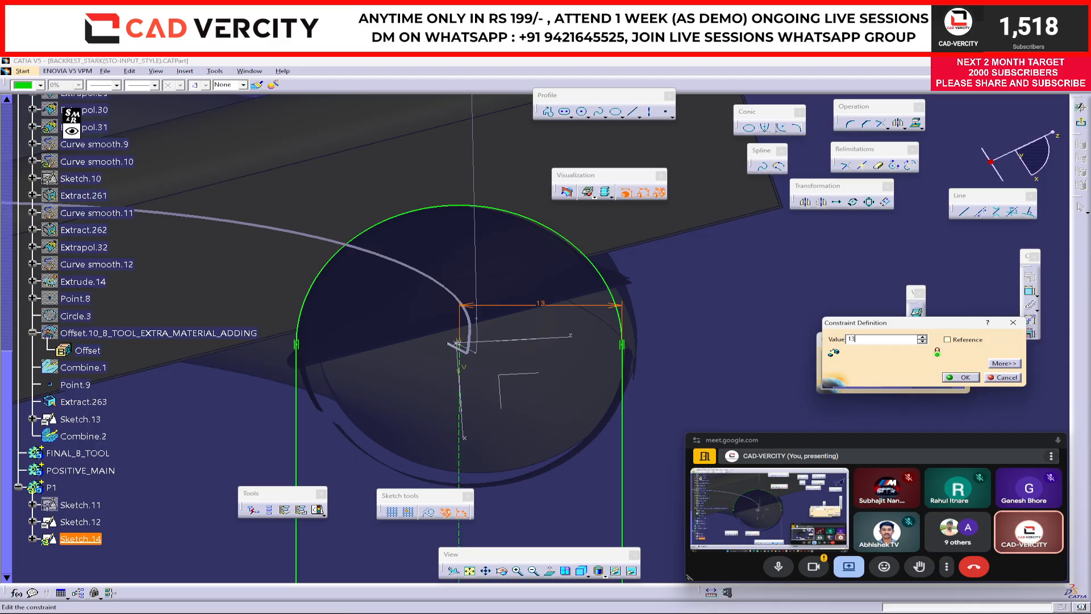
pyautogui.write('13')
pyautogui.press('Return')
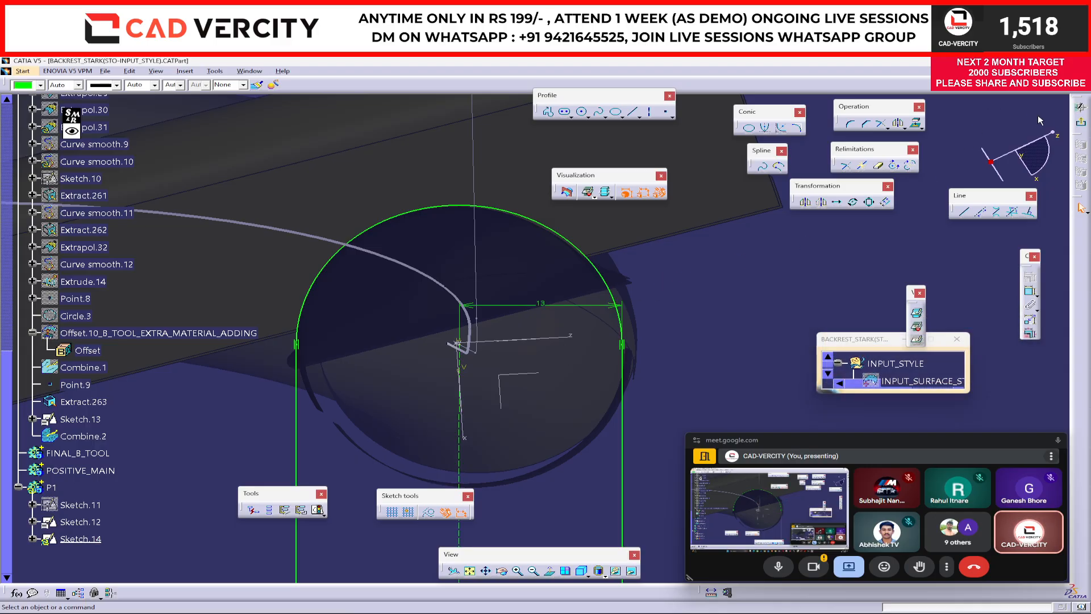
pyautogui.click(1081, 106)
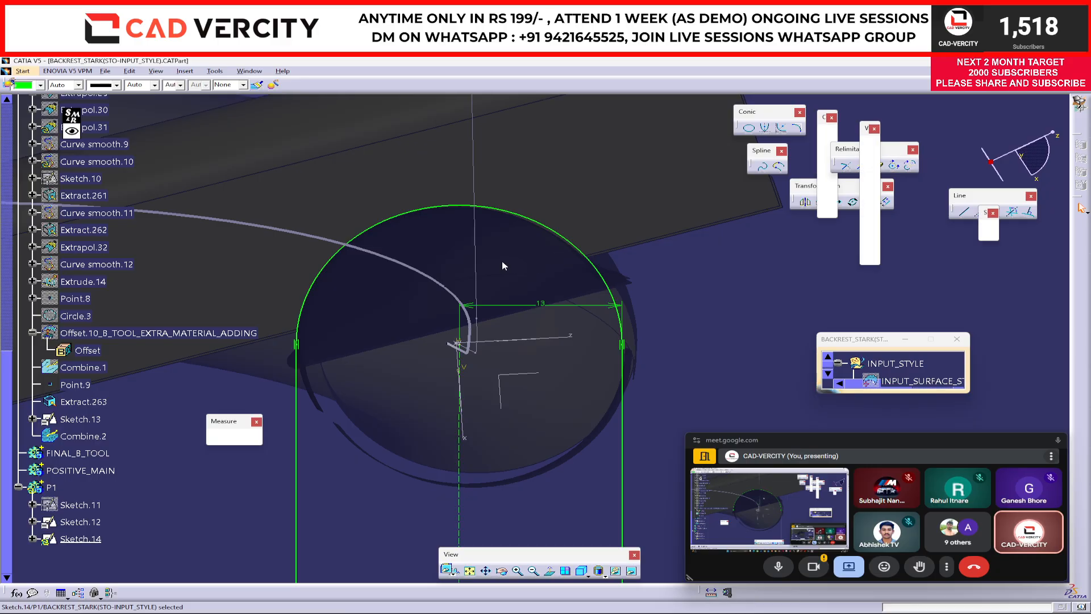
# Start a Rib with Sketch.14 as the profile and Combine.2 as the center curve
pyautogui.moveTo(504, 266)
pyautogui.mouseDown(button='middle')
pyautogui.moveTo(471, 434)
pyautogui.moveTo(586, 469)
pyautogui.moveTo(577, 392)
pyautogui.moveTo(611, 319)
pyautogui.moveTo(633, 182)
pyautogui.moveTo(512, 227)
pyautogui.mouseUp(button='middle')
pyautogui.scroll(-3, 426, 268)
pyautogui.moveTo(426, 268); pyautogui.dragTo(392, 304, button='middle')
pyautogui.scroll(1, 392, 305)
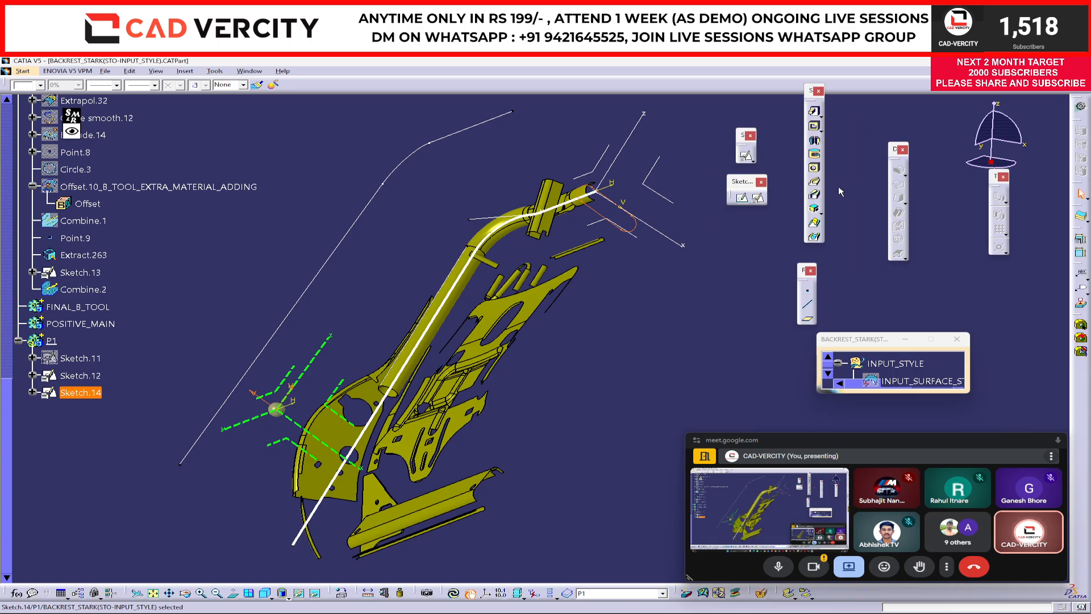
pyautogui.click(814, 181)
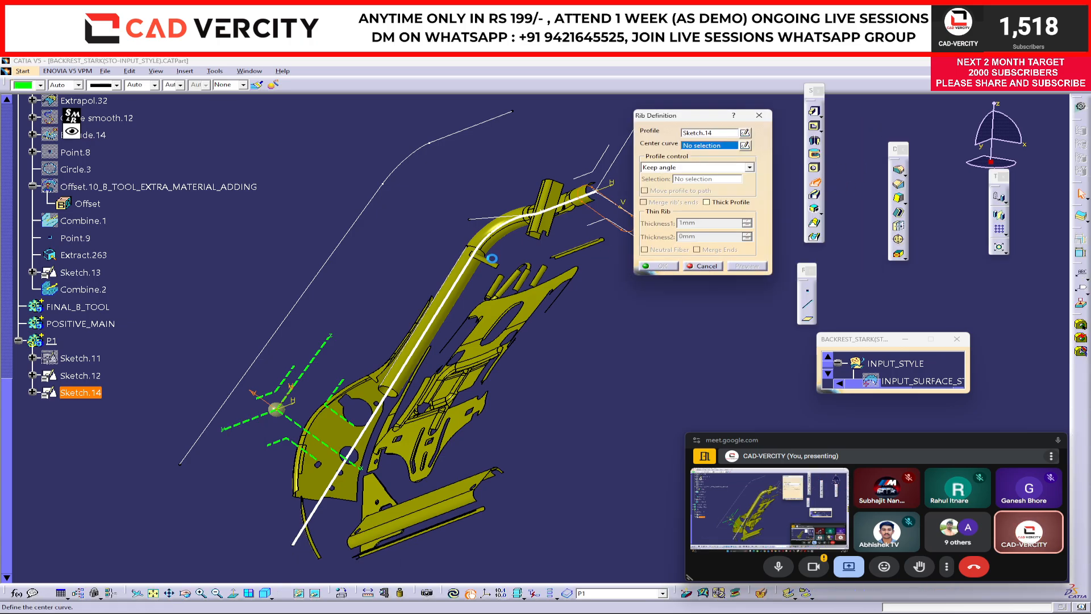
pyautogui.moveTo(493, 257); pyautogui.dragTo(525, 309, button='middle')
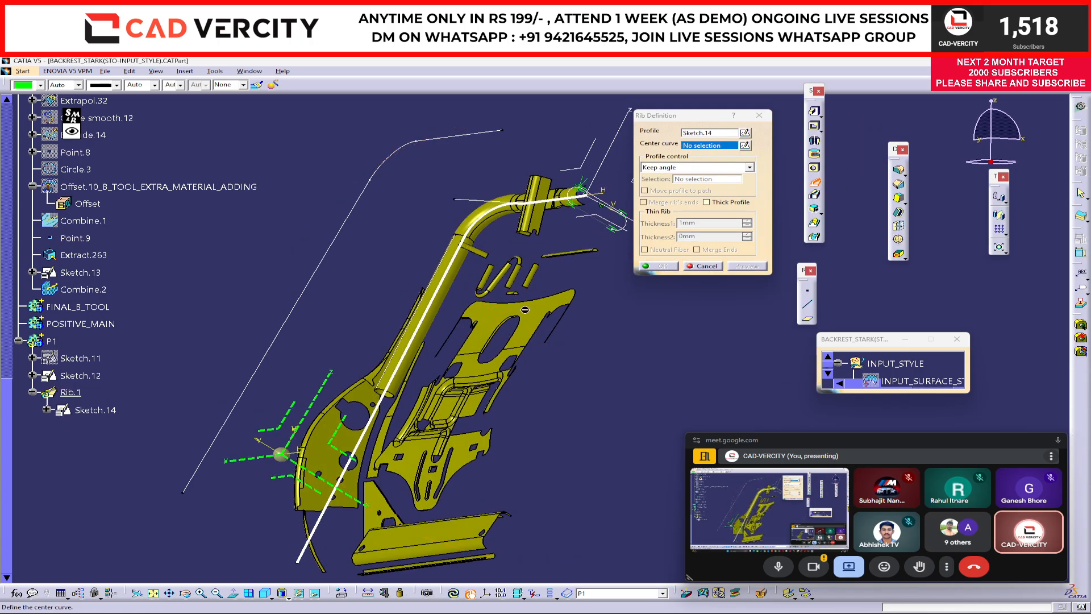
pyautogui.click(701, 146)
pyautogui.click(499, 209)
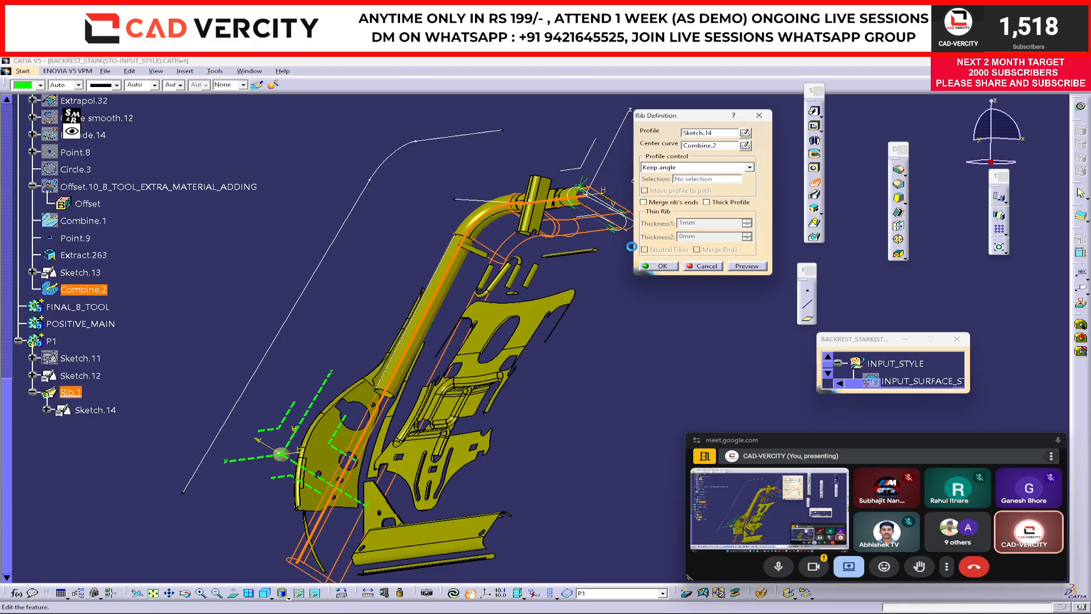
# Control the rib's profile by pulling direction along the X axis of Axis System.3, preview it and create the rib
pyautogui.click(693, 167)
pyautogui.click(678, 181)
pyautogui.moveTo(298, 459); pyautogui.dragTo(629, 403, button='middle')
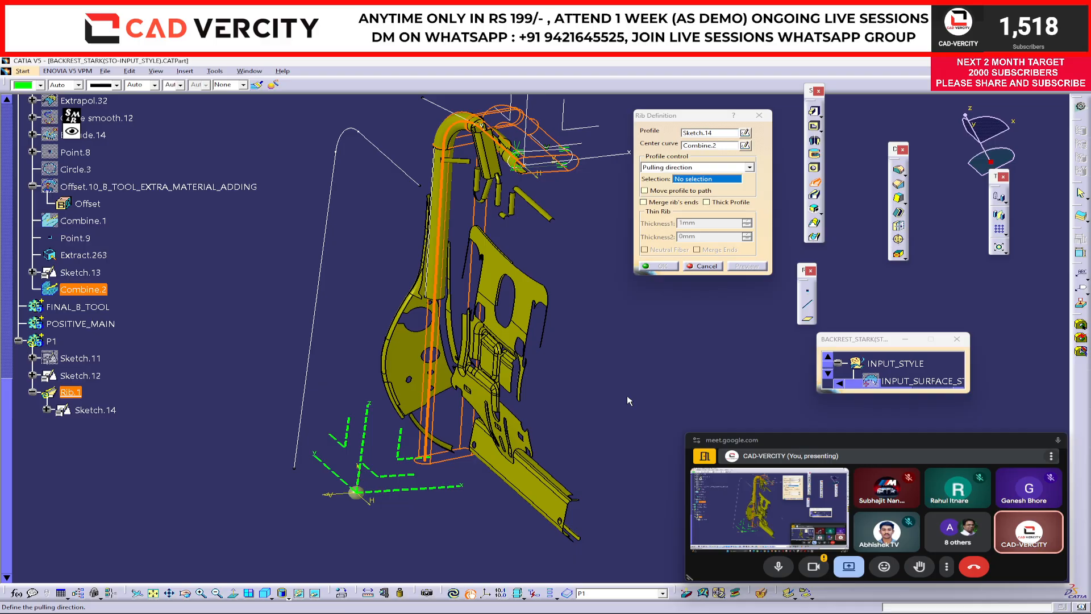
pyautogui.click(444, 492)
pyautogui.moveTo(597, 314); pyautogui.dragTo(604, 407, button='middle')
pyautogui.click(736, 268)
pyautogui.moveTo(328, 320); pyautogui.dragTo(404, 328, button='middle')
pyautogui.moveTo(439, 395); pyautogui.dragTo(644, 293, button='middle')
pyautogui.moveTo(338, 347); pyautogui.dragTo(477, 330, button='middle')
pyautogui.moveTo(541, 298); pyautogui.dragTo(453, 361, button='middle')
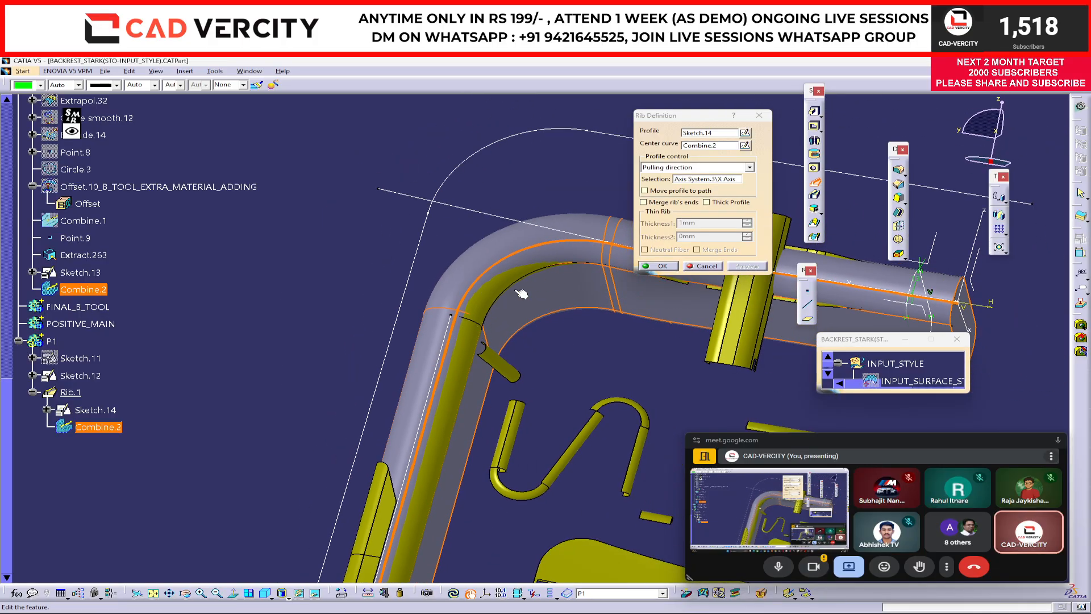
pyautogui.click(668, 270)
# Examine how the new rib encloses the seat structure's tube around the upper bend and along its straight lengths
pyautogui.moveTo(502, 305); pyautogui.dragTo(350, 434, button='middle')
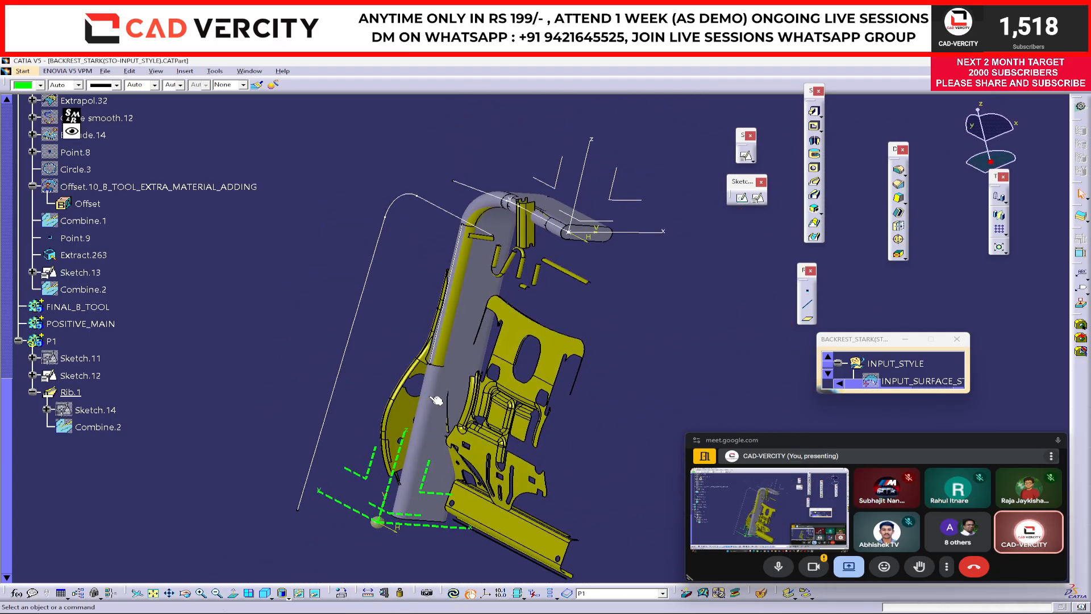
pyautogui.moveTo(486, 259); pyautogui.dragTo(555, 266, button='middle')
pyautogui.click(551, 254)
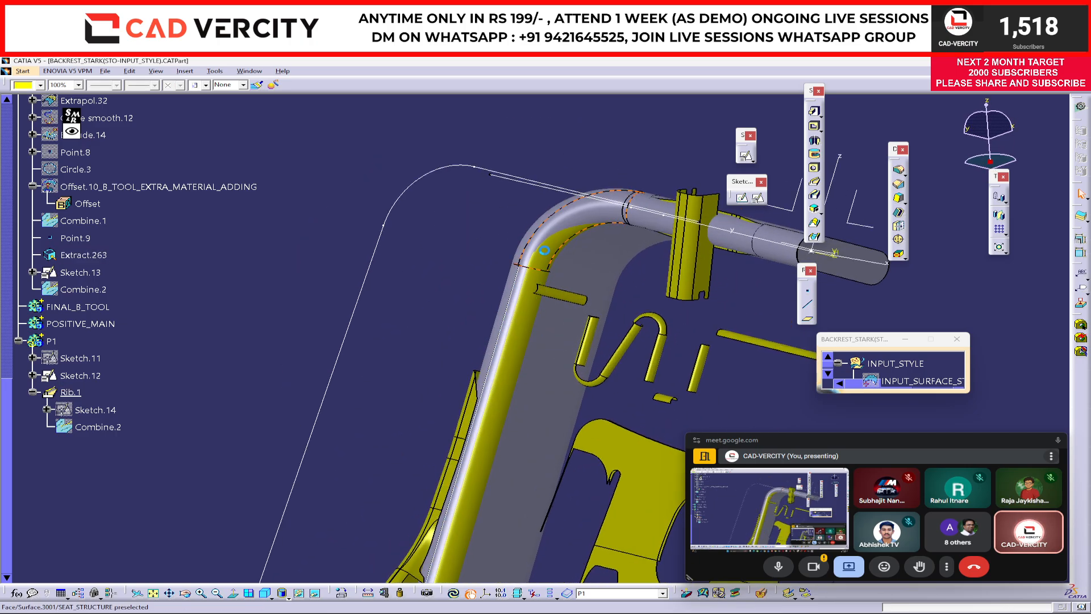
pyautogui.moveTo(511, 329); pyautogui.dragTo(423, 323, button='middle')
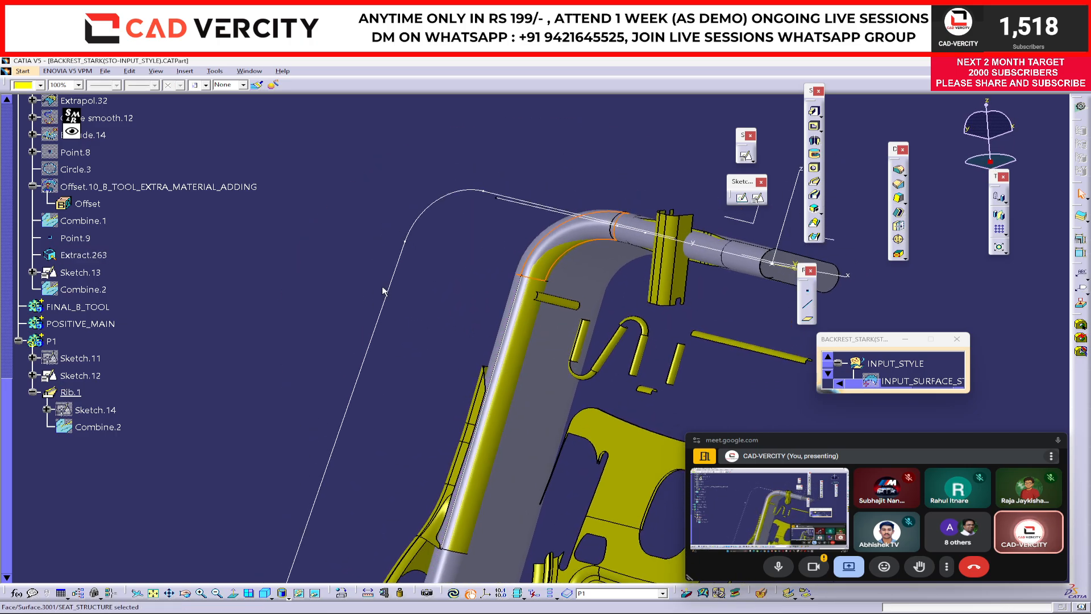
pyautogui.click(390, 284)
pyautogui.click(523, 329)
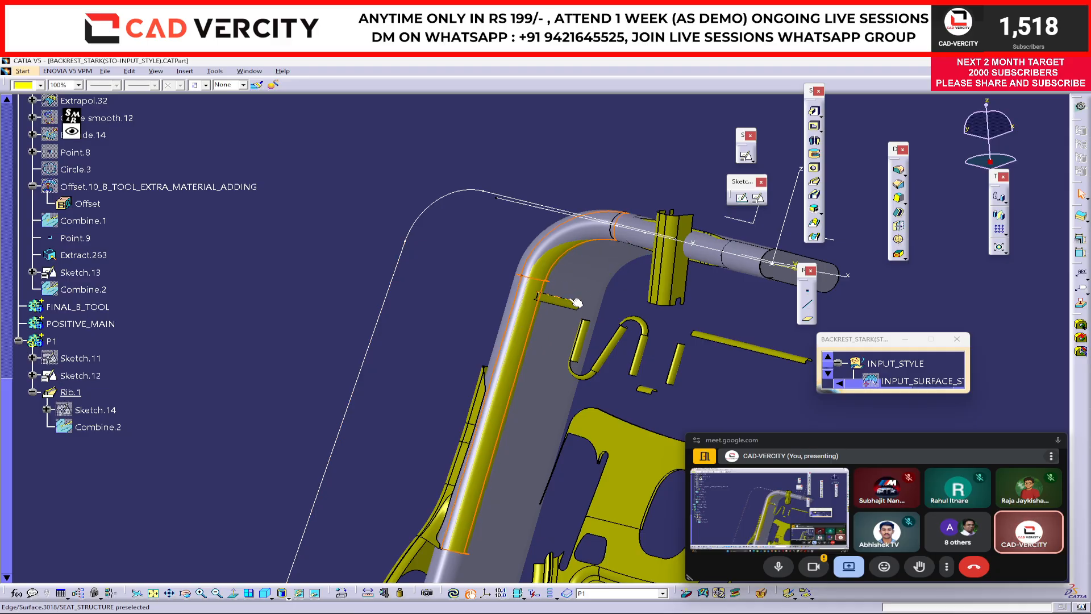
pyautogui.moveTo(762, 269); pyautogui.dragTo(390, 292, button='middle')
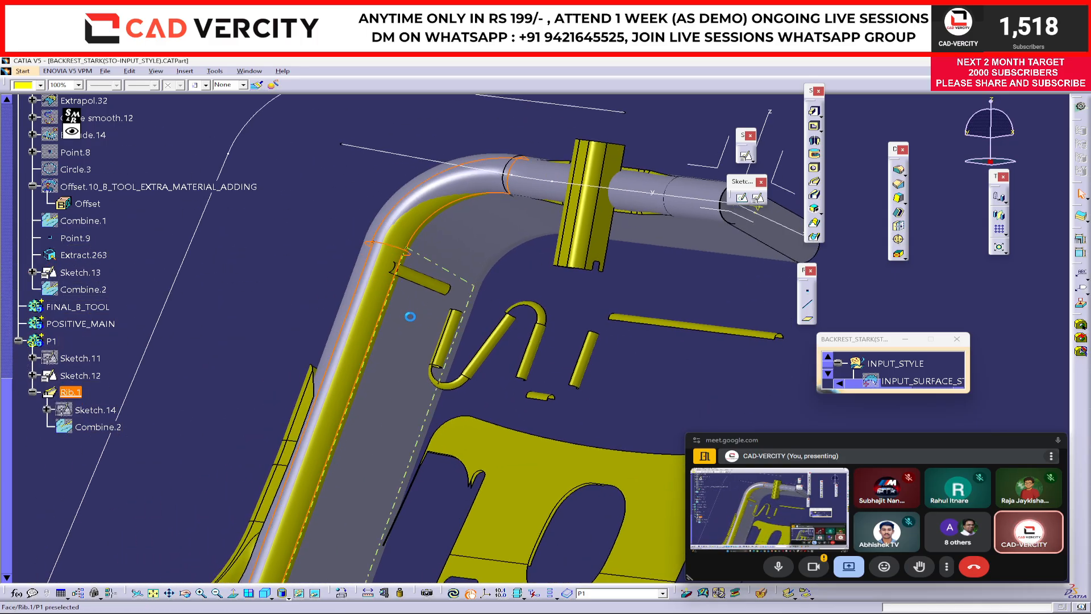
pyautogui.moveTo(385, 336); pyautogui.dragTo(469, 389, button='middle')
pyautogui.middleClick(458, 307)
pyautogui.moveTo(680, 402); pyautogui.dragTo(739, 364, button='middle')
# Check the clearance between the rib and the tube surface with a dynamic section cut, and close the section
pyautogui.click(762, 592)
pyautogui.moveTo(529, 297); pyautogui.dragTo(547, 340, button='middle')
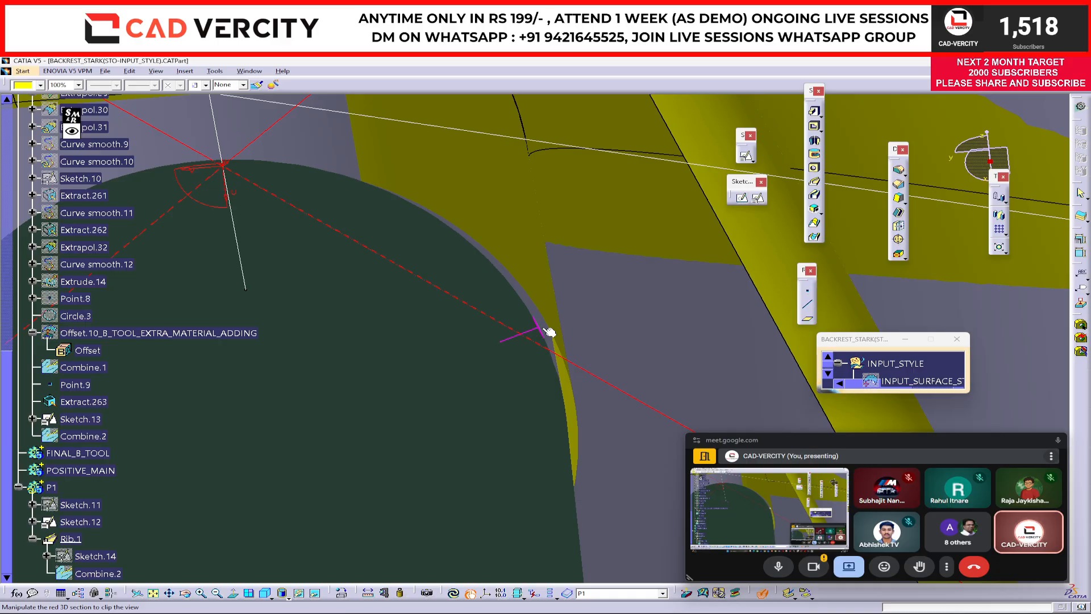
pyautogui.press('Escape')
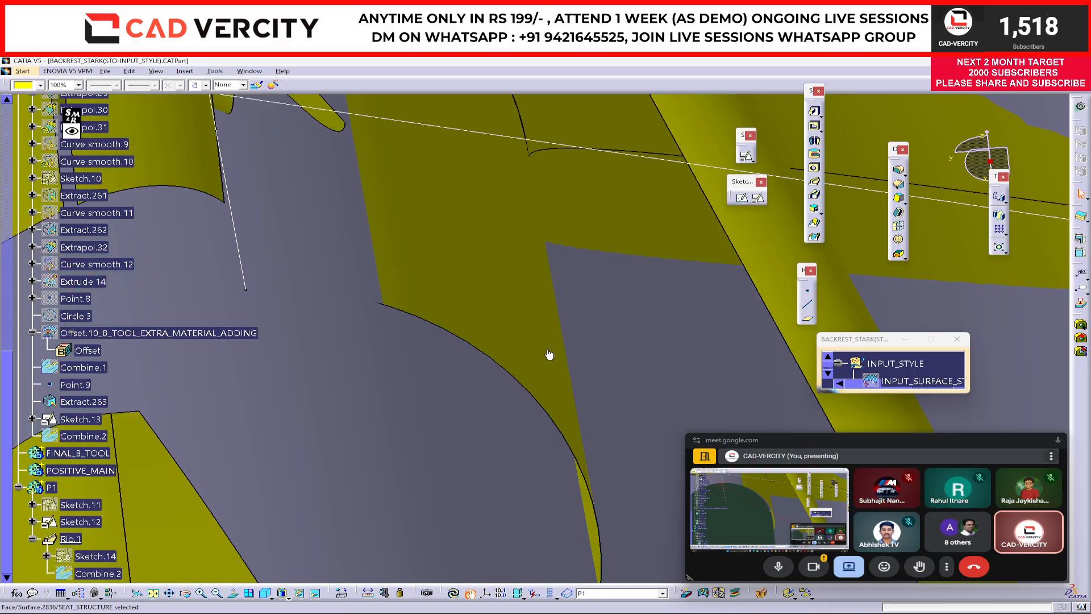
# Save the part with the completed rib
pyautogui.moveTo(558, 353); pyautogui.dragTo(506, 573, button='middle')
pyautogui.moveTo(503, 307); pyautogui.dragTo(499, 370, button='middle')
pyautogui.hotkey('ctrl', 's')
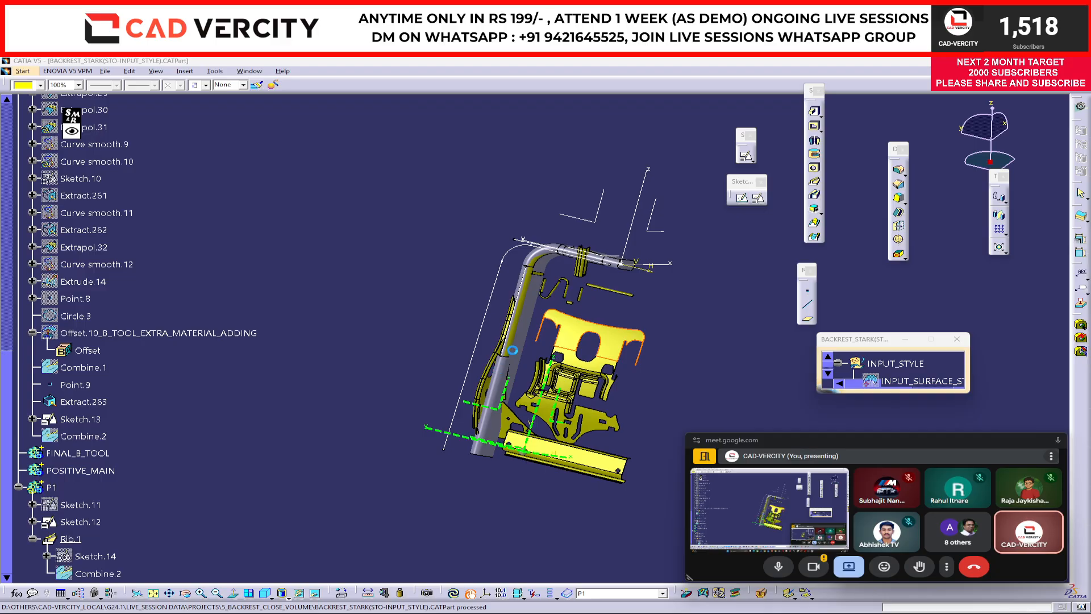
pyautogui.moveTo(513, 350); pyautogui.dragTo(597, 259, button='middle')
# Switch to the Google Meet window and stop presenting the screen
pyautogui.click(1046, 443)
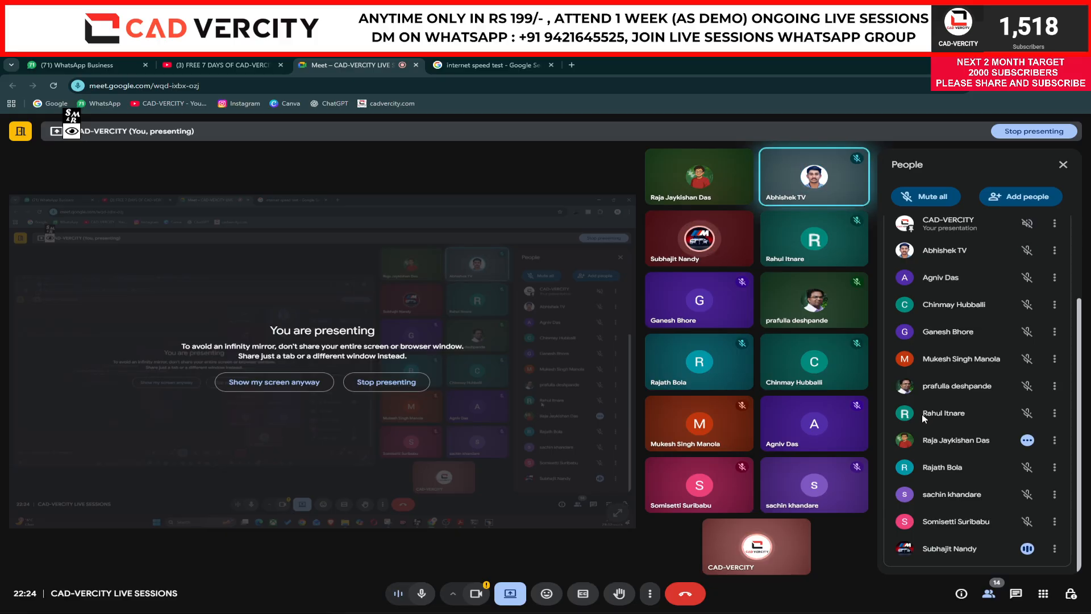
pyautogui.moveTo(786, 388)
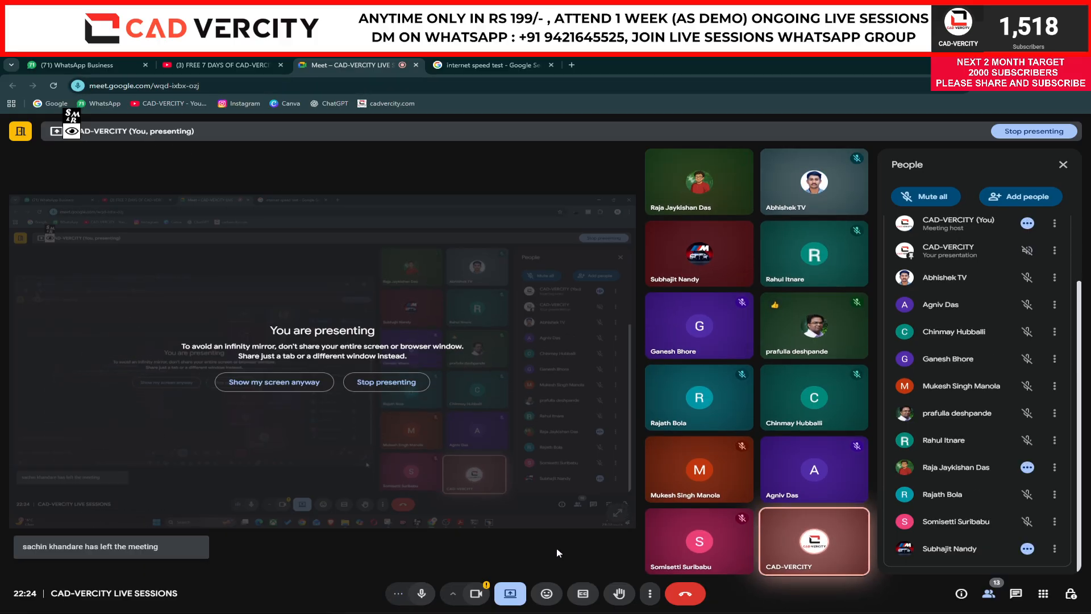
pyautogui.click(511, 593)
pyautogui.click(561, 463)
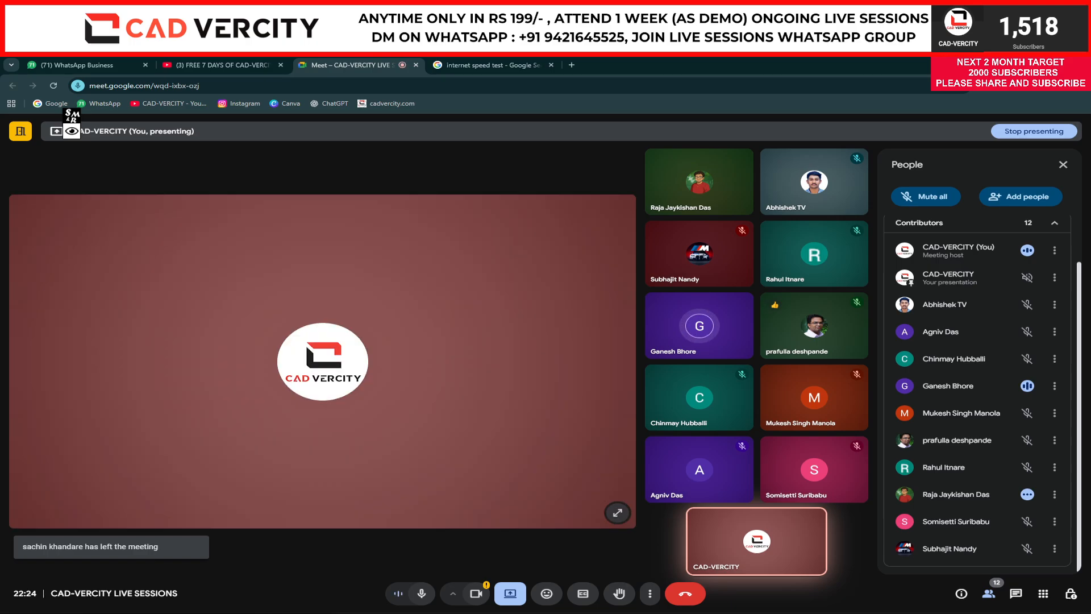